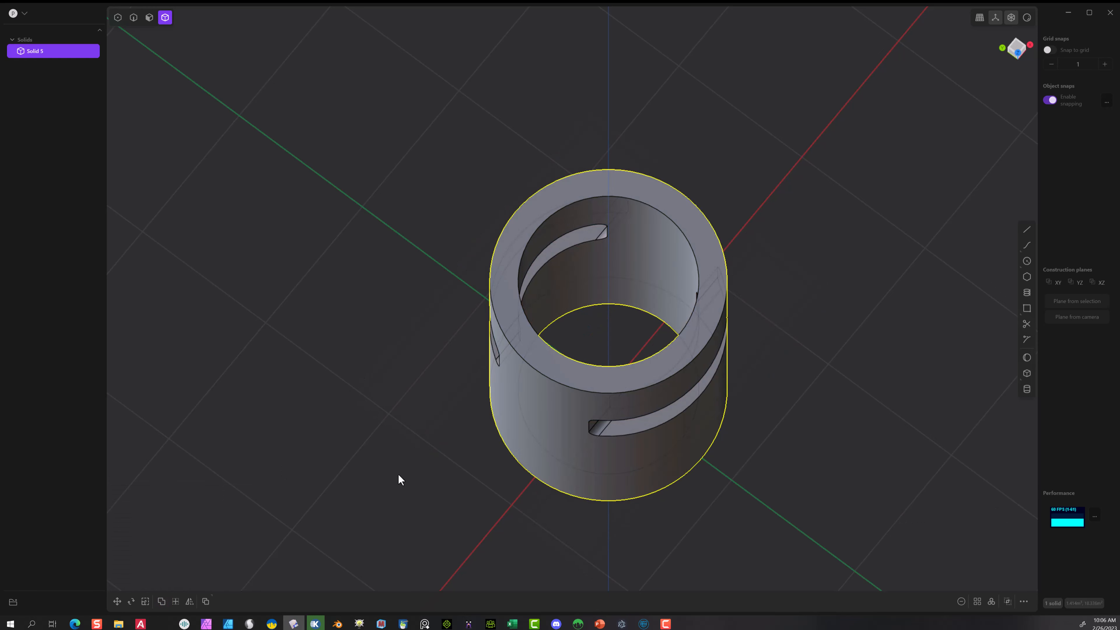
- Fillet the outer edges of both side slots in the tube with a distance of about 0.035
{"action": "middle_click_drag", "start_coordinate": [770, 292], "coordinate": [697, 353]}
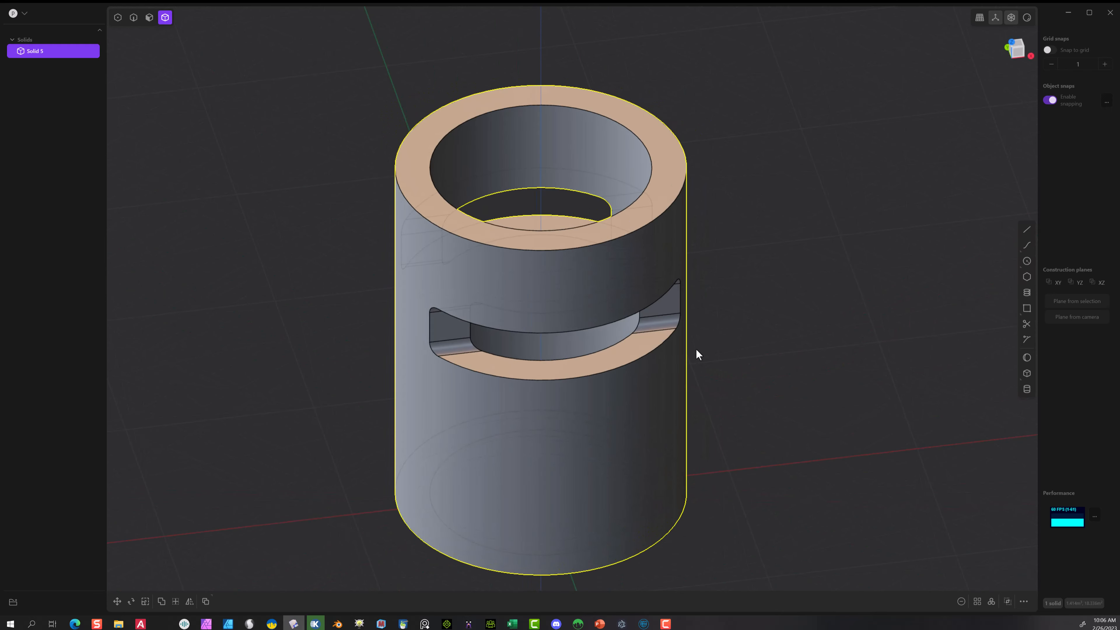
{"action": "left_click", "coordinate": [135, 20]}
{"action": "left_click", "coordinate": [535, 192]}
{"action": "key", "text": "f"}
{"action": "middle_click_drag", "start_coordinate": [556, 196], "coordinate": [695, 180]}
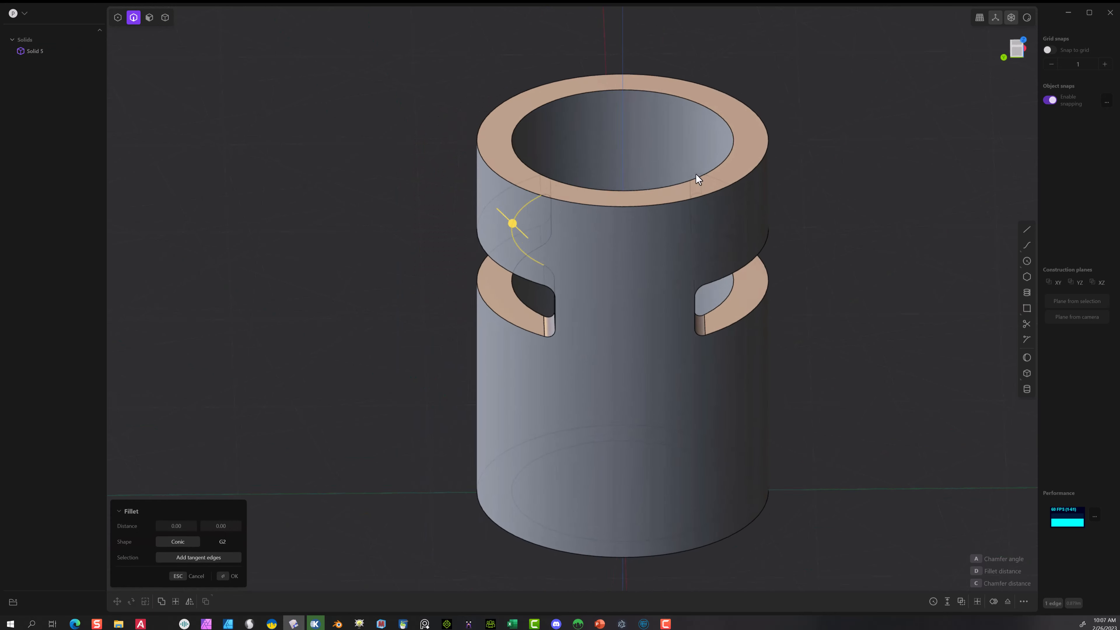
{"action": "middle_click_drag", "start_coordinate": [547, 263], "coordinate": [601, 285]}
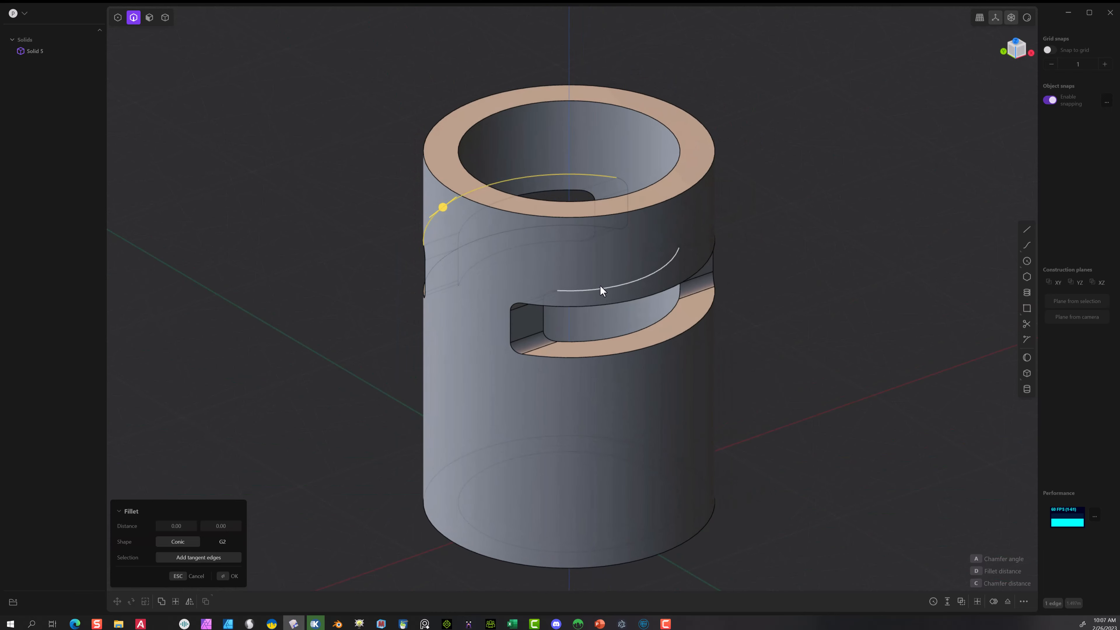
{"action": "left_click", "coordinate": [609, 302]}
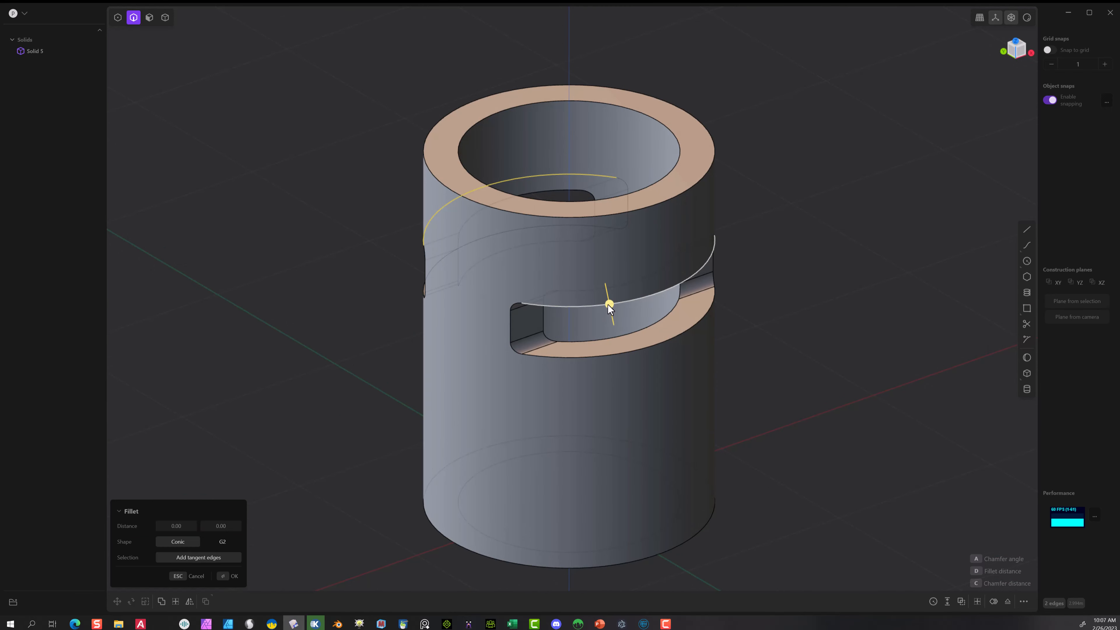
{"action": "left_click_drag", "start_coordinate": [607, 304], "coordinate": [612, 294]}
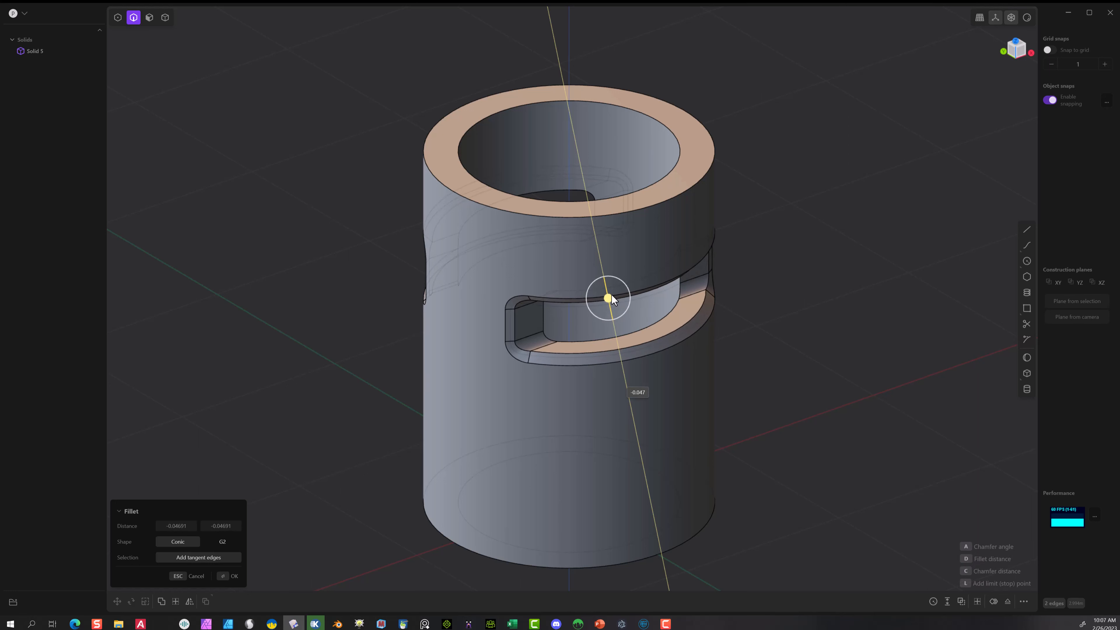
{"action": "left_click_drag", "start_coordinate": [612, 295], "coordinate": [618, 308]}
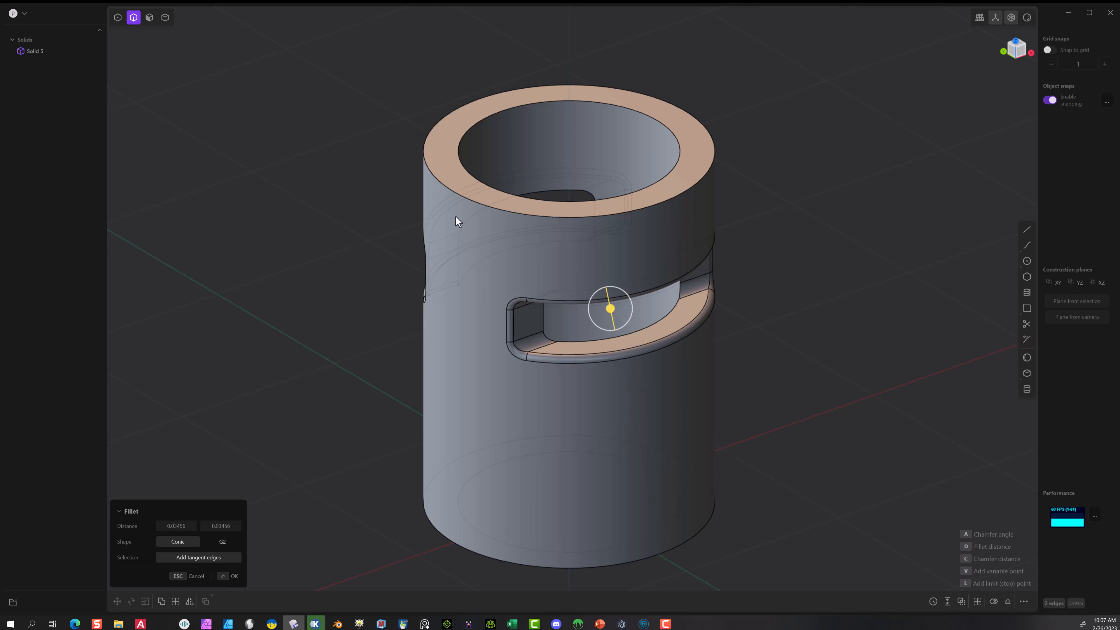
{"action": "left_click", "coordinate": [226, 576]}
- Chamfer the outer edge of the tube's top rim with a distance of about 0.1
{"action": "scroll", "coordinate": [312, 213], "scroll_direction": "down", "scroll_amount": 2}
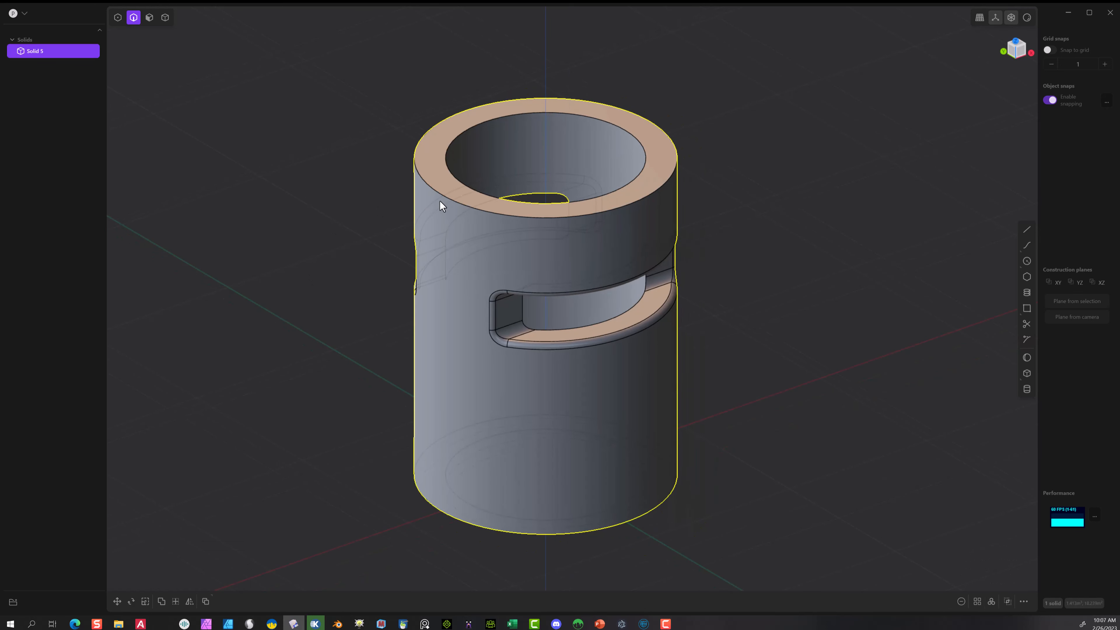
{"action": "left_click", "coordinate": [430, 188]}
{"action": "key", "text": "f"}
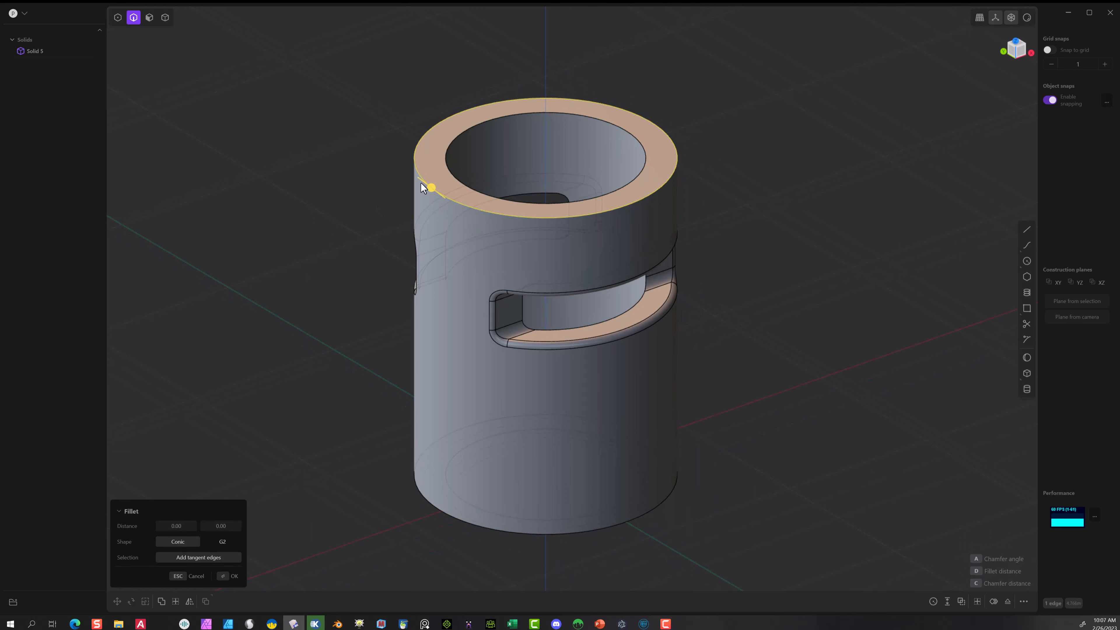
{"action": "mouse_move", "coordinate": [430, 189]}
{"action": "left_mouse_down"}
{"action": "mouse_move", "coordinate": [413, 192]}
{"action": "mouse_move", "coordinate": [434, 205]}
{"action": "left_mouse_up"}
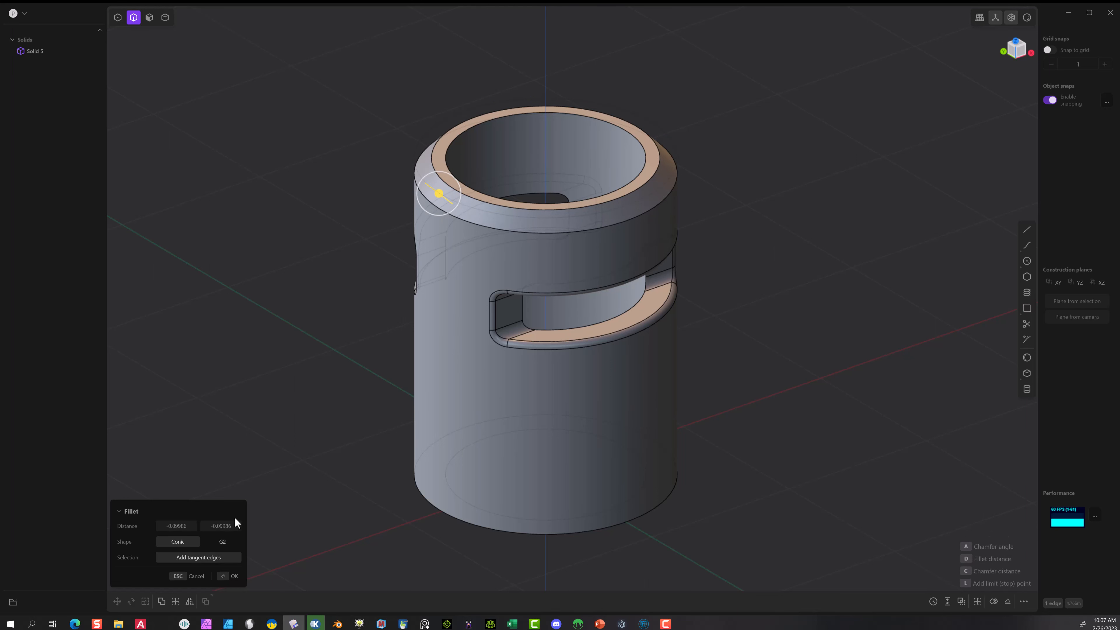
{"action": "left_click", "coordinate": [224, 578]}
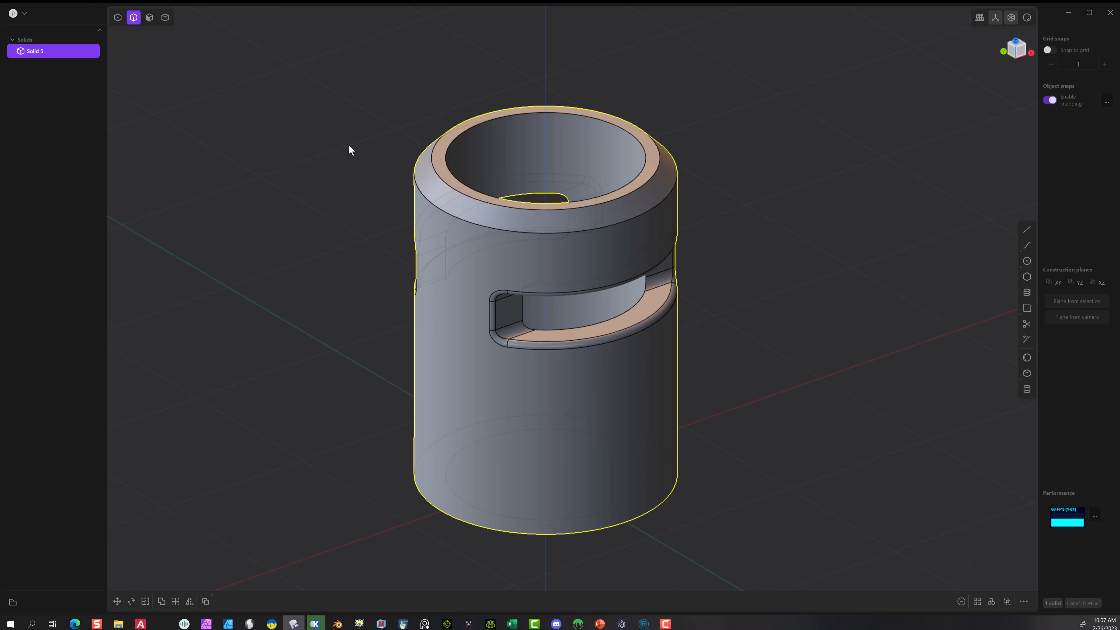
- Fillet the upper and lower edges of the top rim's chamfer with a distance of about 0.04
{"action": "left_click", "coordinate": [433, 166]}
{"action": "key", "text": "f"}
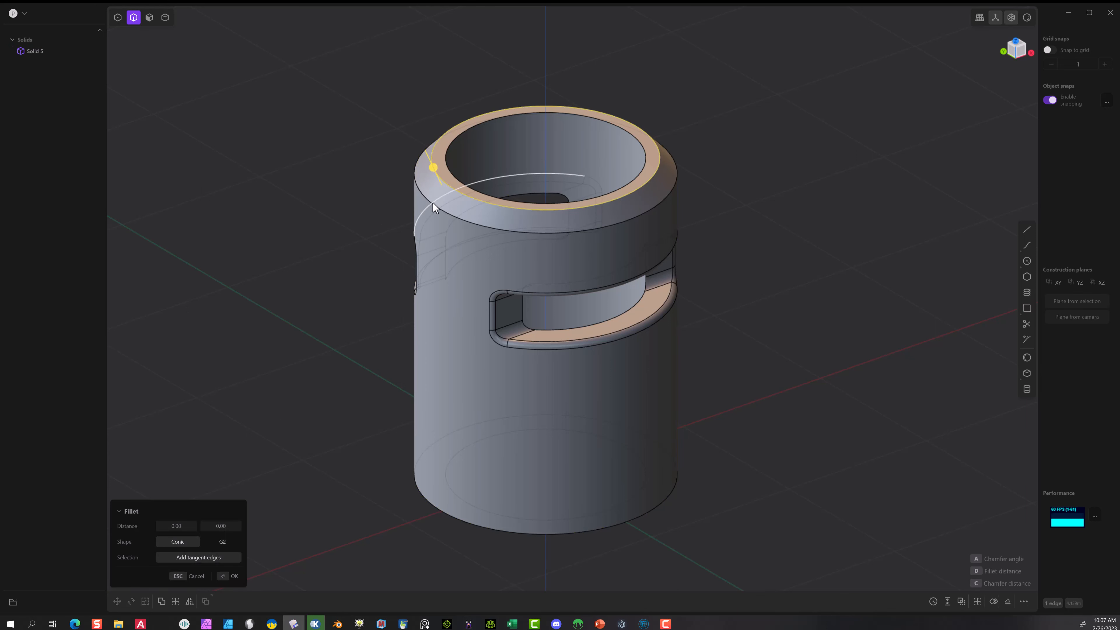
{"action": "left_click", "coordinate": [451, 216]}
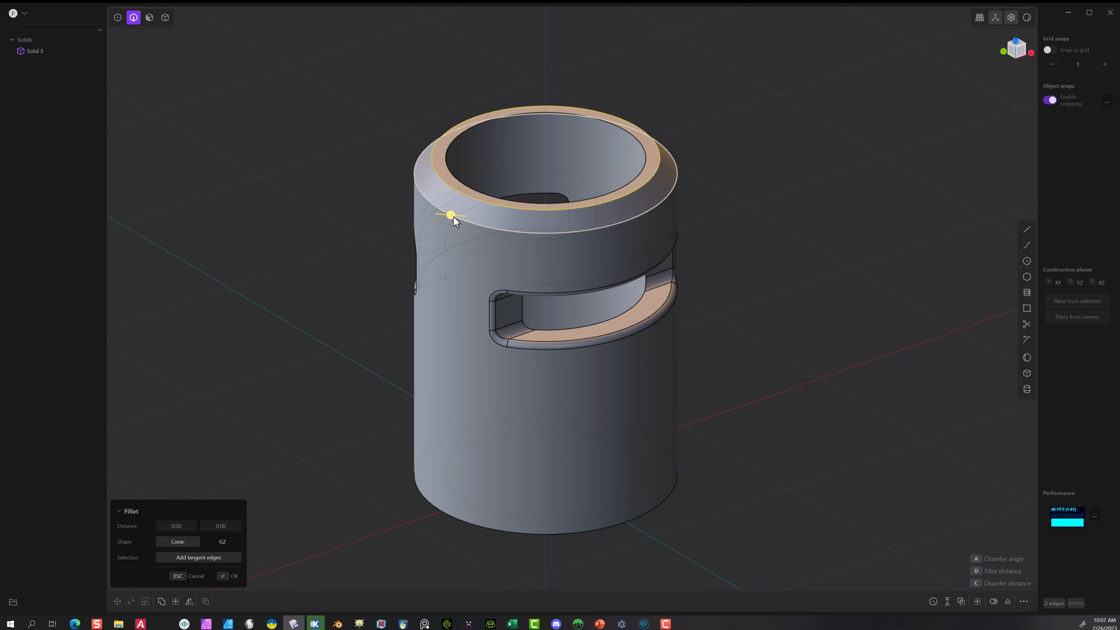
{"action": "left_click_drag", "start_coordinate": [453, 216], "coordinate": [449, 217]}
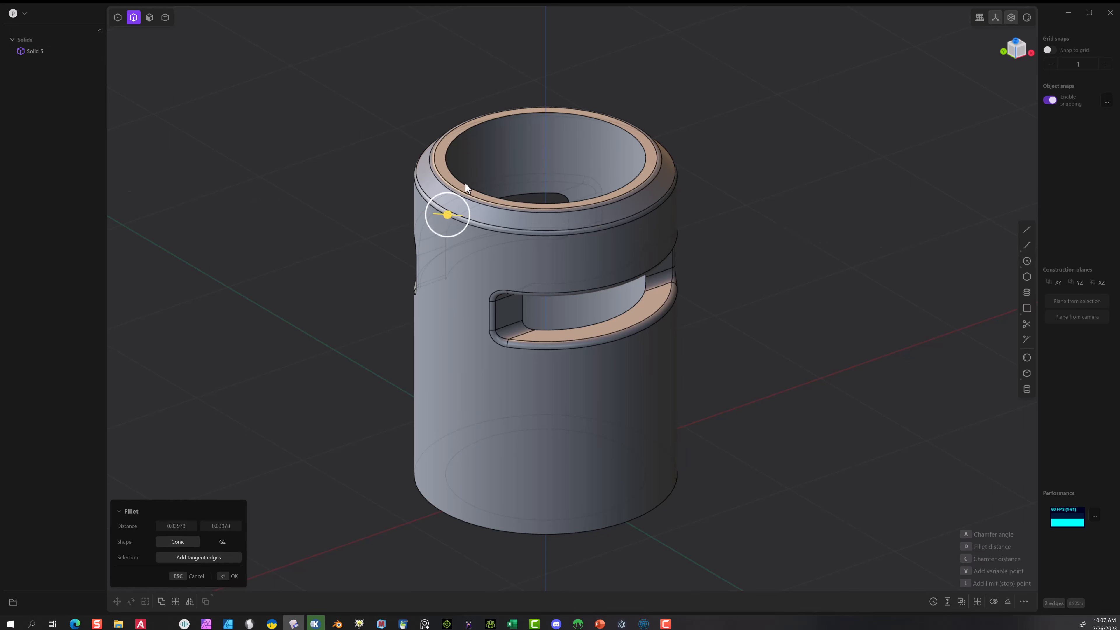
{"action": "left_click", "coordinate": [222, 576]}
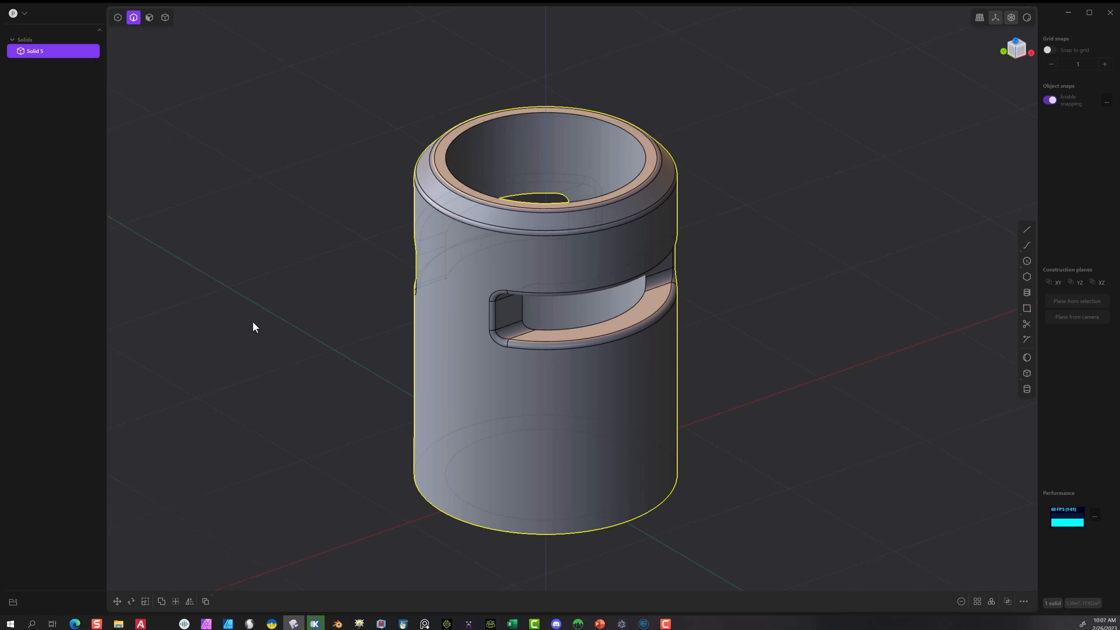
- Fillet the inner edge of the tube's top rim with a distance of about 0.013
{"action": "left_click", "coordinate": [638, 139]}
{"action": "key", "text": "f"}
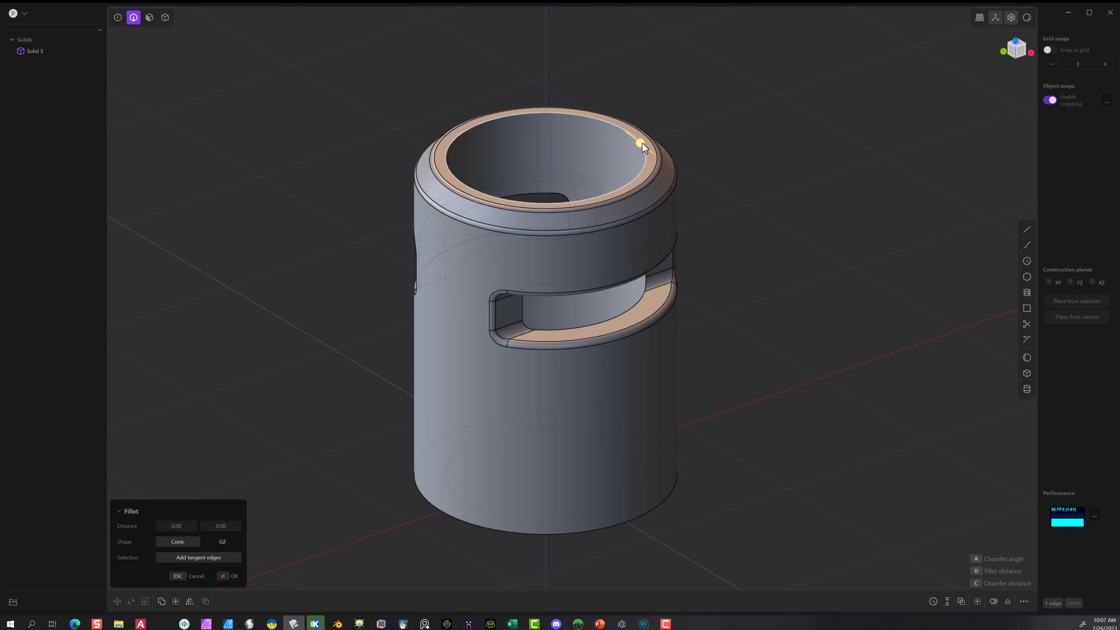
{"action": "left_click_drag", "start_coordinate": [640, 145], "coordinate": [638, 142]}
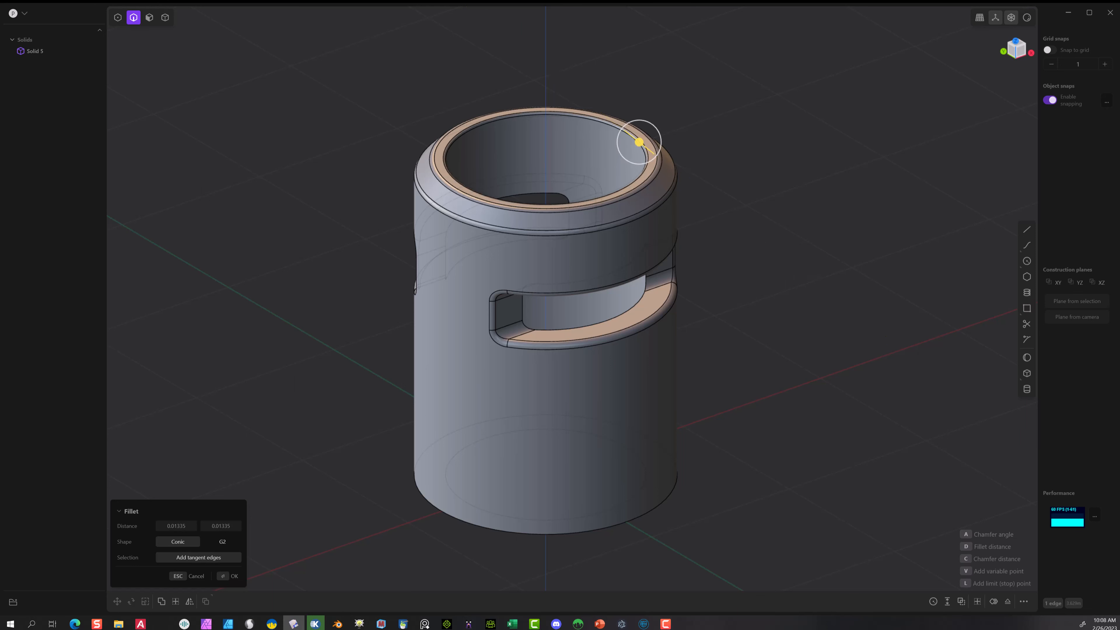
{"action": "left_click", "coordinate": [222, 578]}
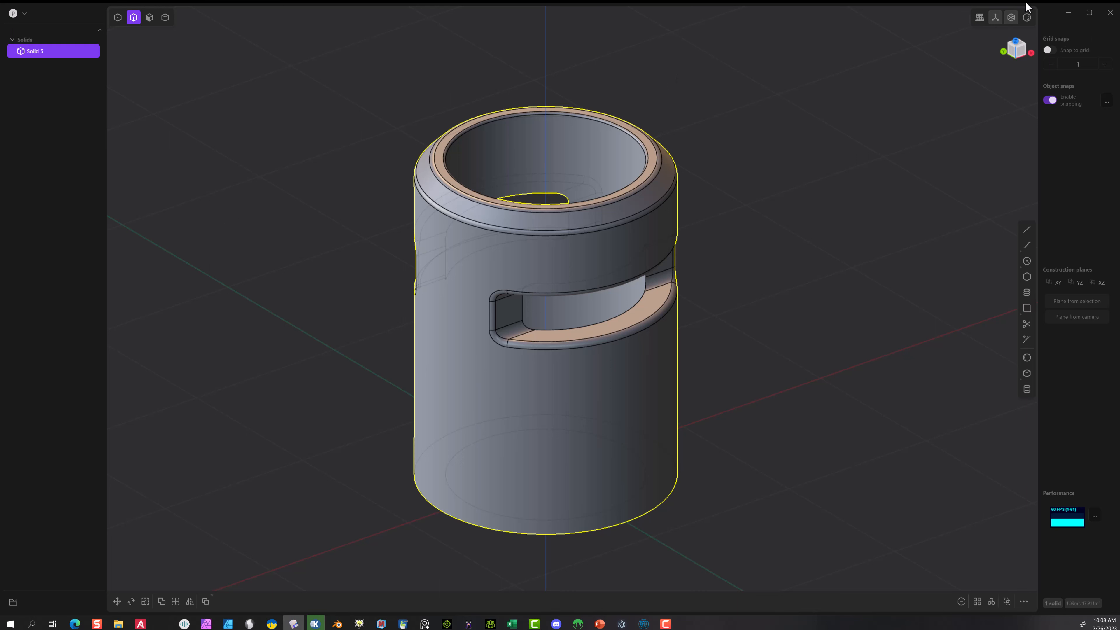
- In the top view, draw a small closed trapezoid with lines straddling the red X axis just outside the tube, its wider side facing away
{"action": "left_click", "coordinate": [1015, 41]}
{"action": "scroll", "coordinate": [756, 326], "scroll_direction": "up", "scroll_amount": 5}
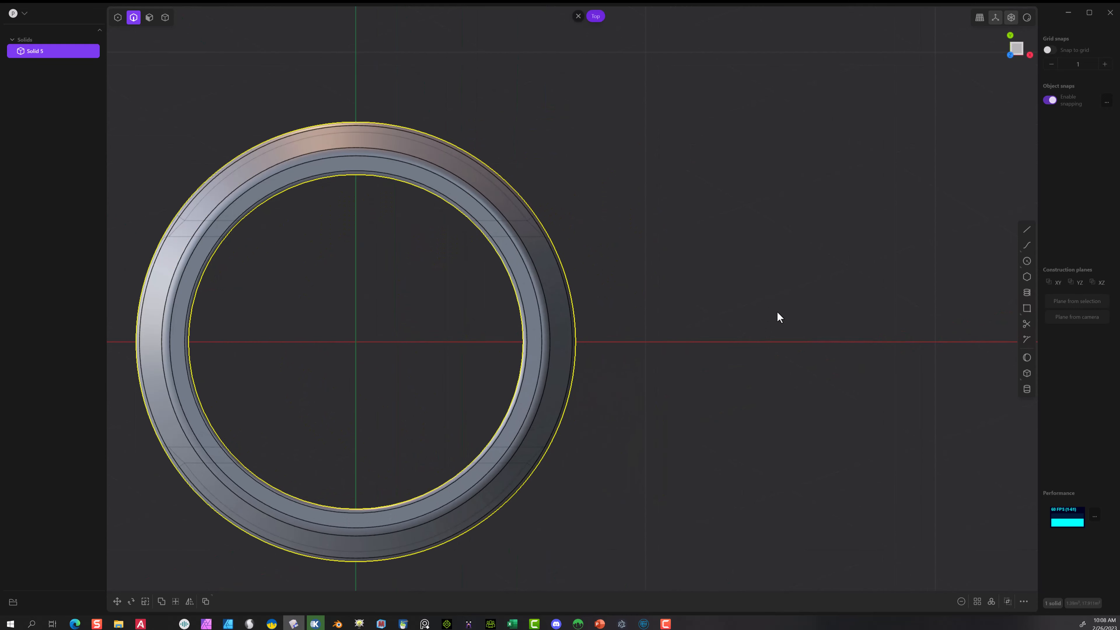
{"action": "left_click", "coordinate": [1026, 229]}
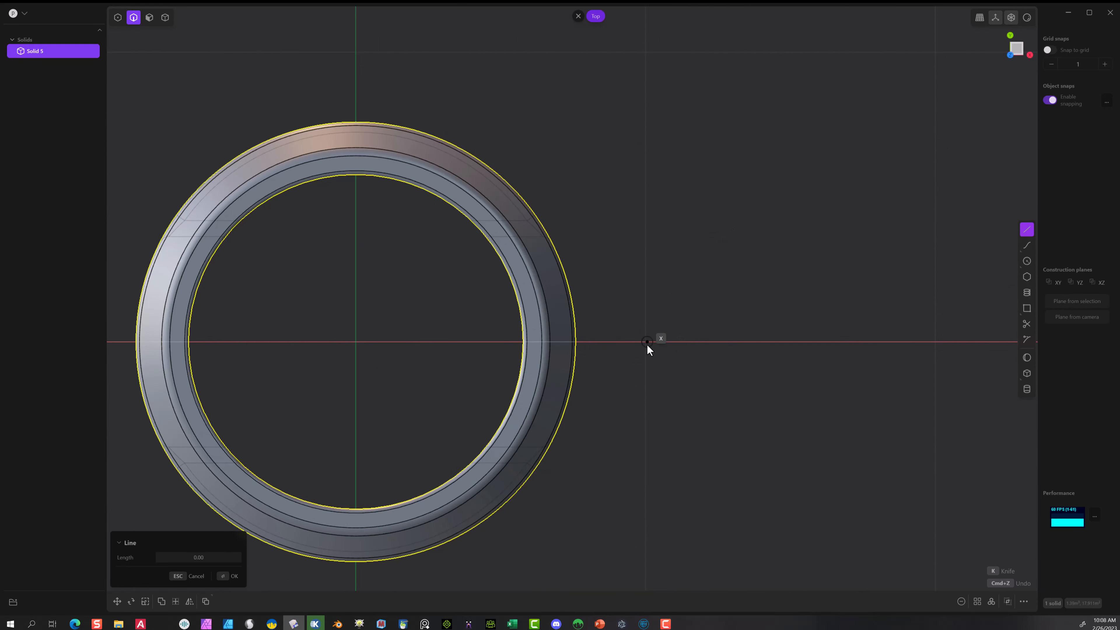
{"action": "left_click", "coordinate": [645, 366]}
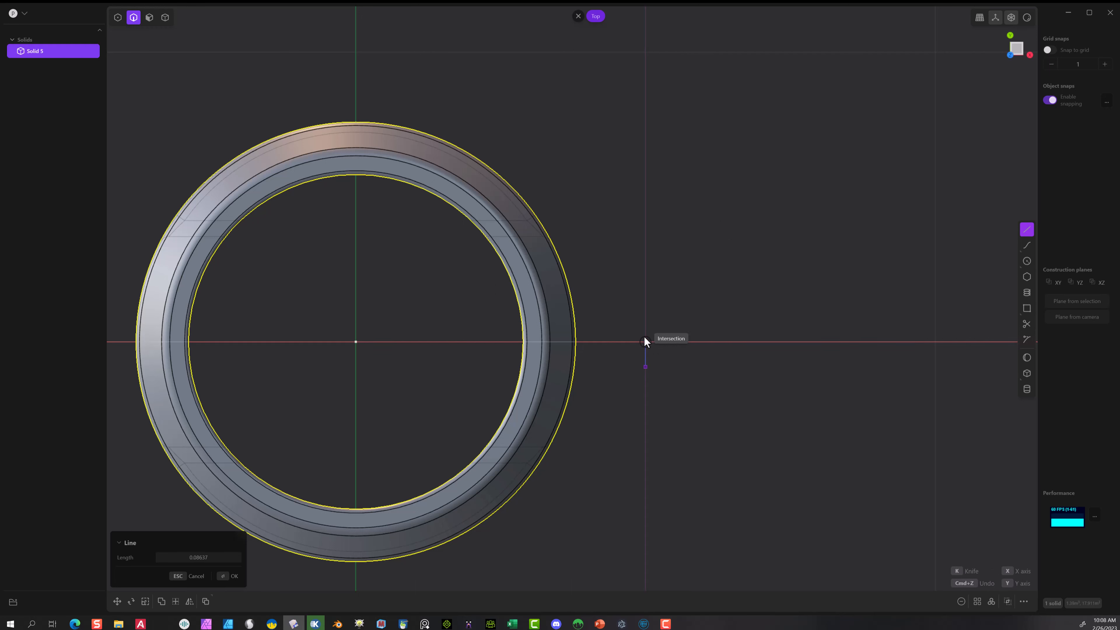
{"action": "left_click", "coordinate": [646, 315]}
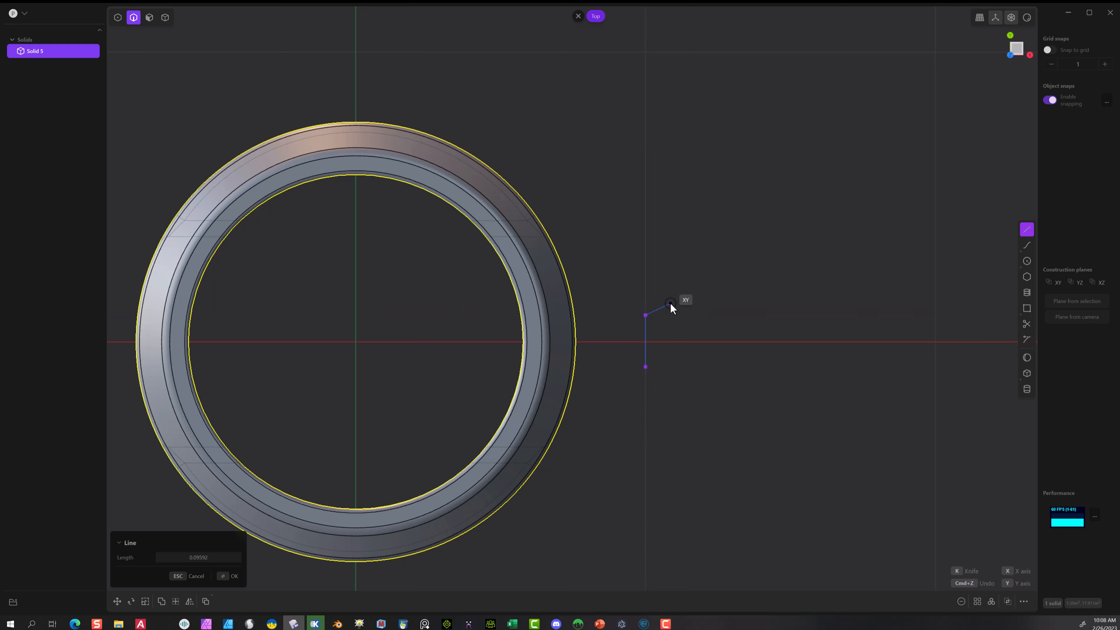
{"action": "left_click", "coordinate": [670, 303]}
{"action": "left_click", "coordinate": [671, 382]}
{"action": "left_click", "coordinate": [648, 367]}
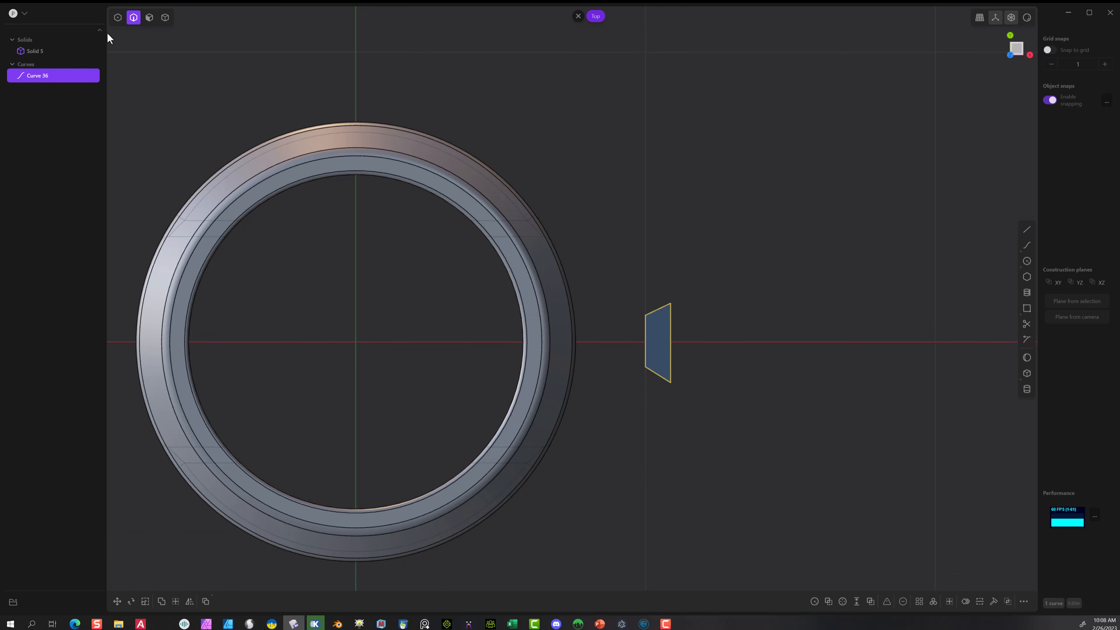
{"action": "left_click", "coordinate": [713, 323]}
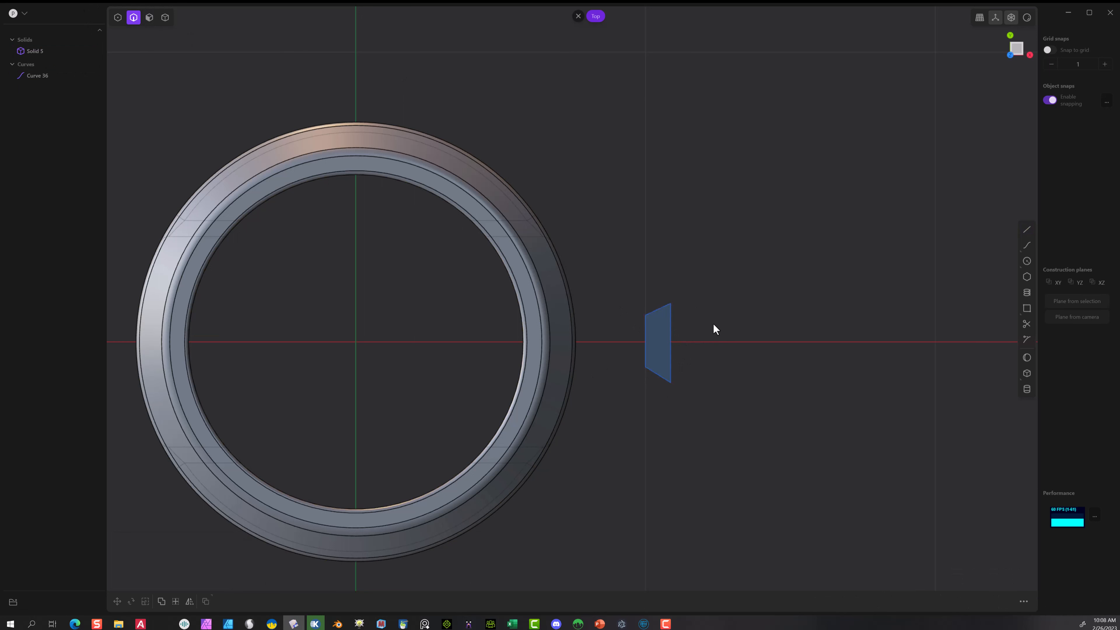
- Extrude the trapezoid region upward by about 0.25 into a separate solid block
{"action": "left_click", "coordinate": [150, 19]}
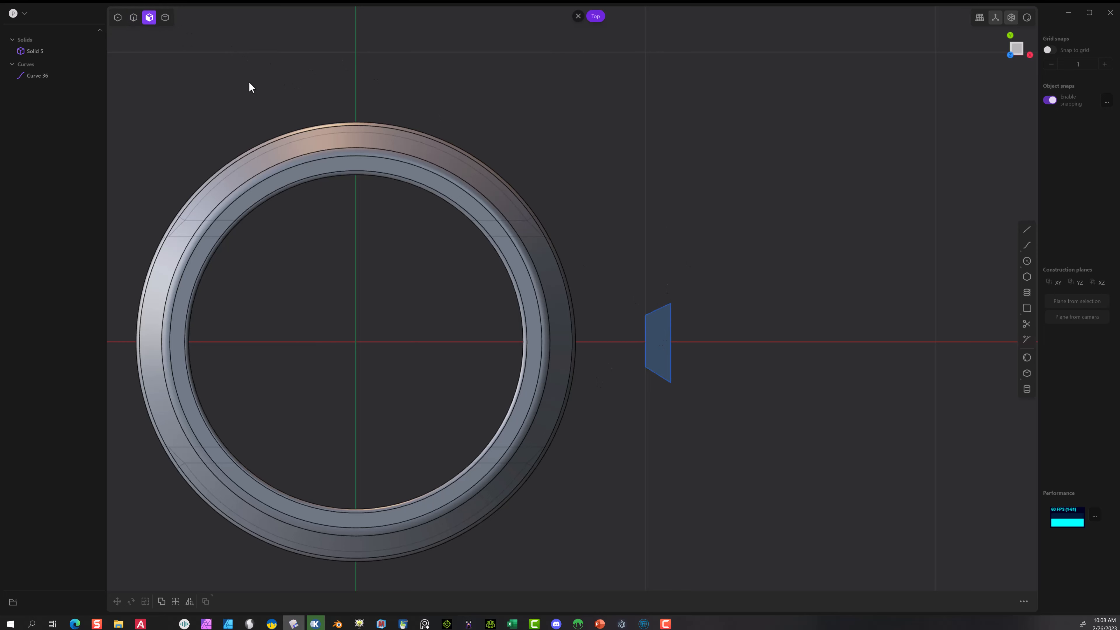
{"action": "left_click", "coordinate": [659, 327]}
{"action": "key", "text": "e"}
{"action": "scroll", "coordinate": [659, 335], "scroll_direction": "down", "scroll_amount": 1}
{"action": "middle_click_drag", "start_coordinate": [699, 351], "coordinate": [673, 245]}
{"action": "scroll", "coordinate": [673, 245], "scroll_direction": "up", "scroll_amount": 1}
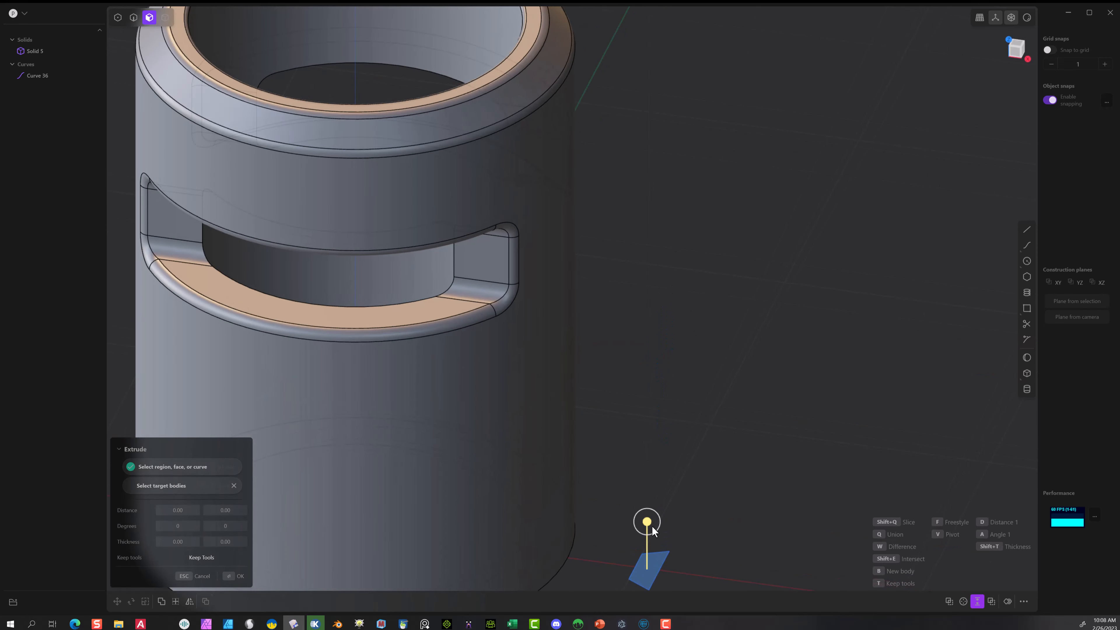
{"action": "left_click_drag", "start_coordinate": [652, 530], "coordinate": [651, 459]}
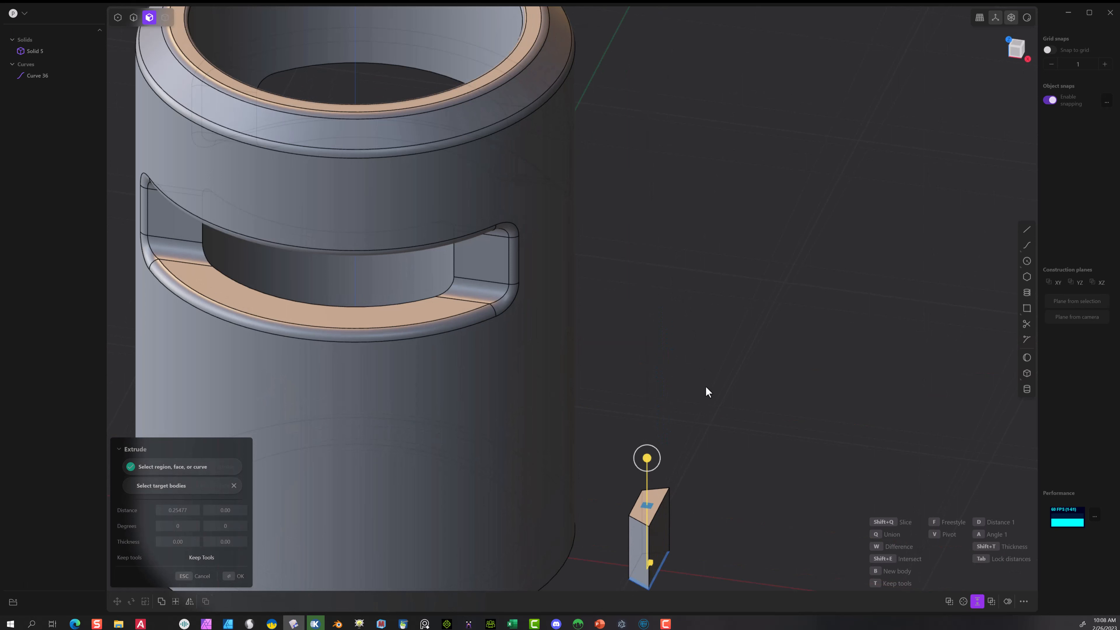
{"action": "left_click", "coordinate": [232, 576]}
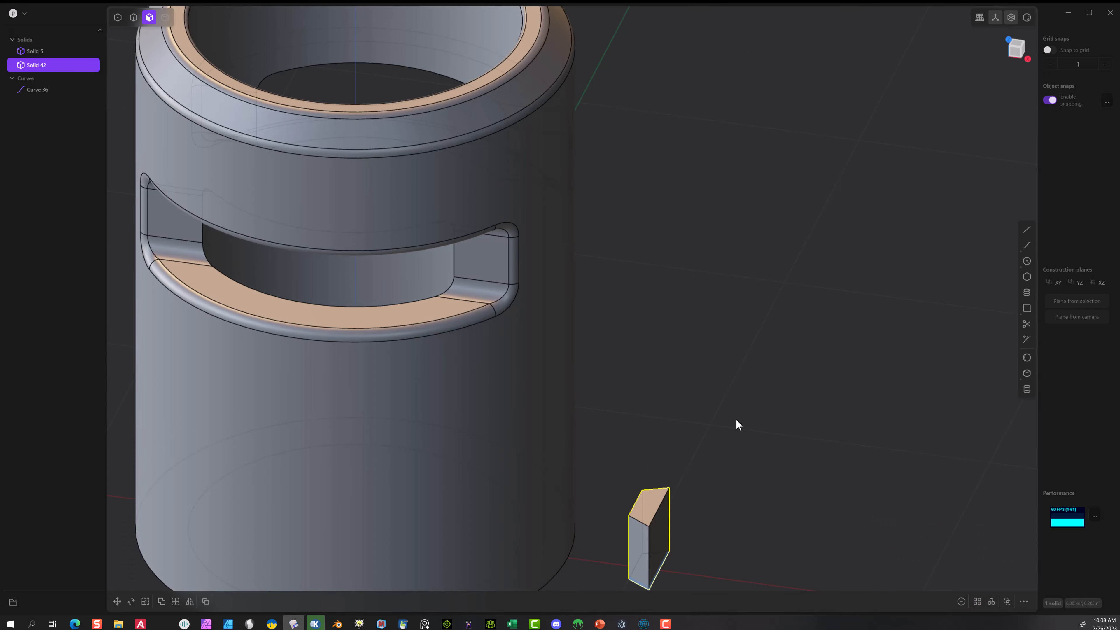
{"action": "key", "text": "Escape"}
{"action": "scroll", "coordinate": [700, 486], "scroll_direction": "down", "scroll_amount": 4}
{"action": "middle_click_drag", "start_coordinate": [696, 490], "coordinate": [650, 500]}
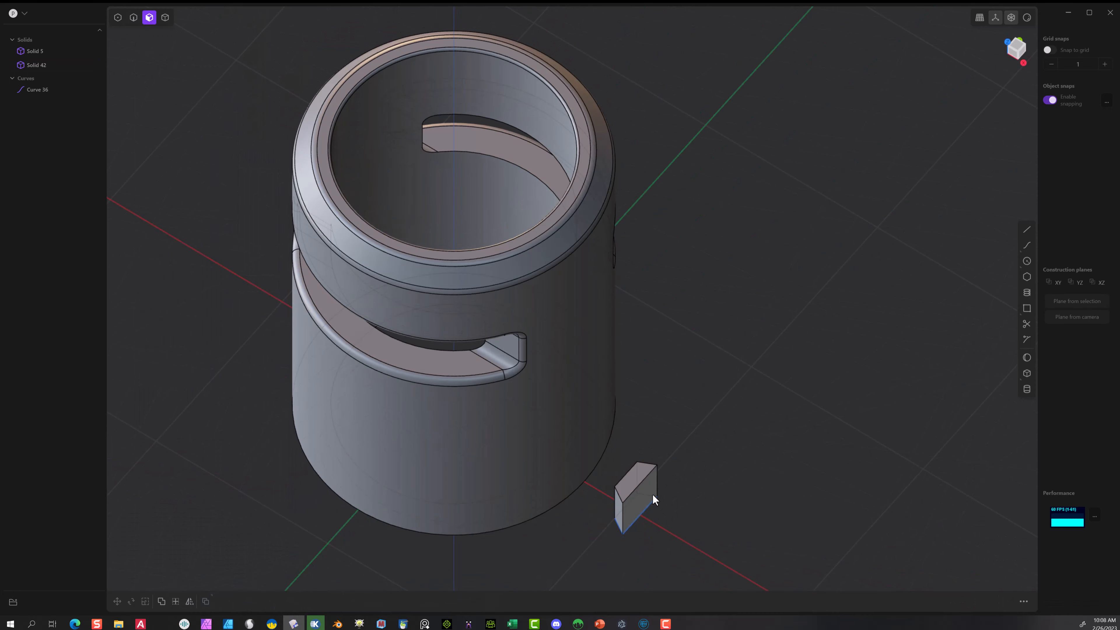
{"action": "left_click", "coordinate": [1016, 43]}
{"action": "scroll", "coordinate": [698, 353], "scroll_direction": "up", "scroll_amount": 5}
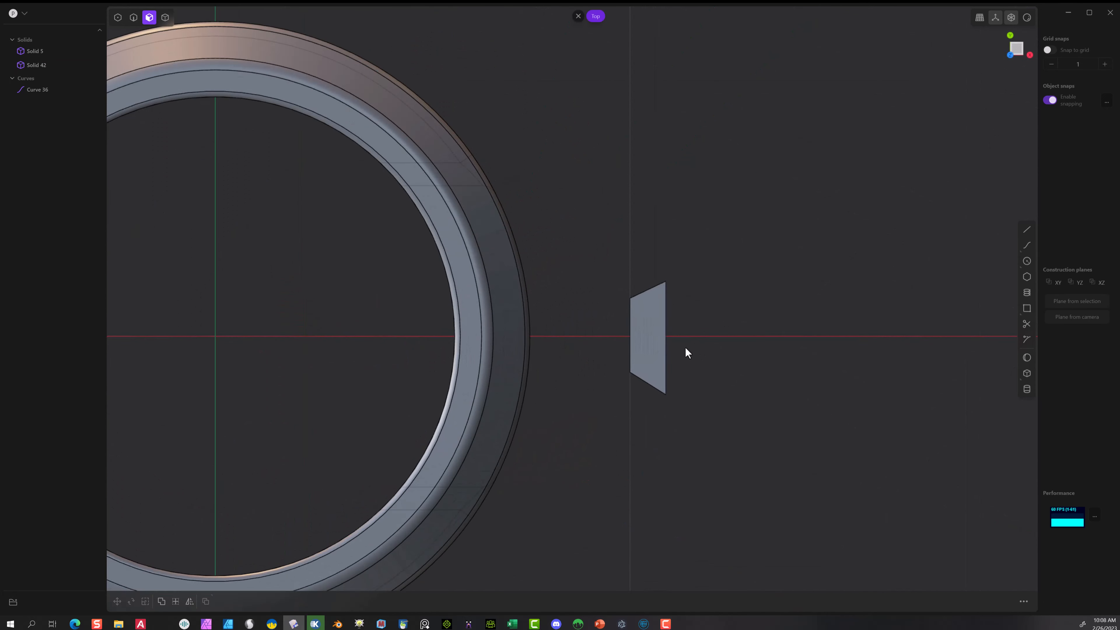
{"action": "left_click", "coordinate": [652, 349]}
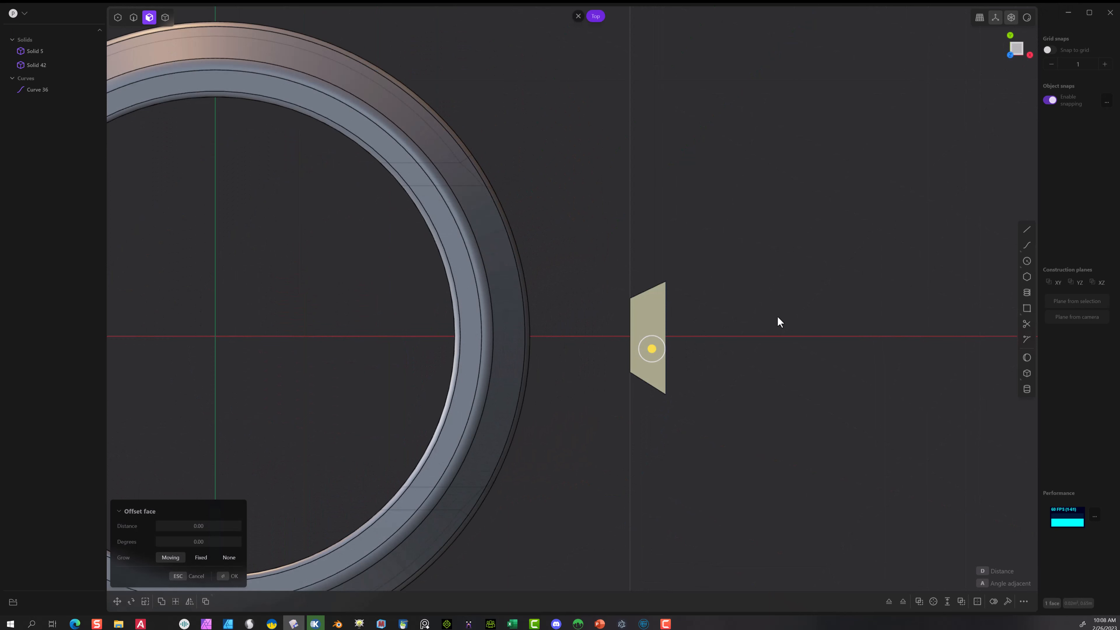
{"action": "left_click", "coordinate": [1027, 228]}
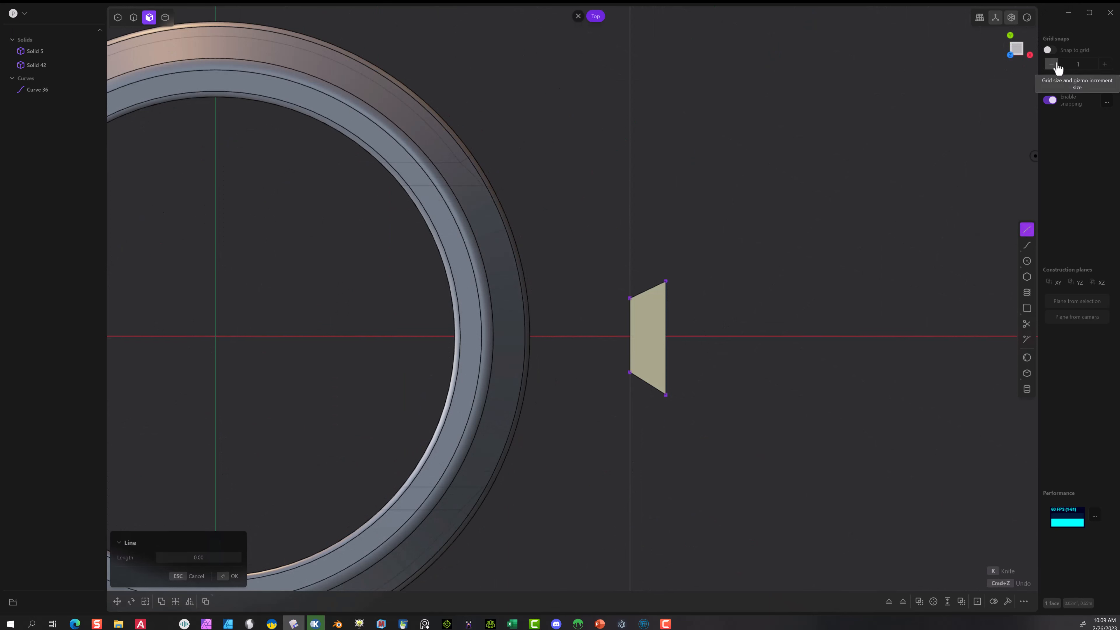
{"action": "left_click", "coordinate": [1050, 50]}
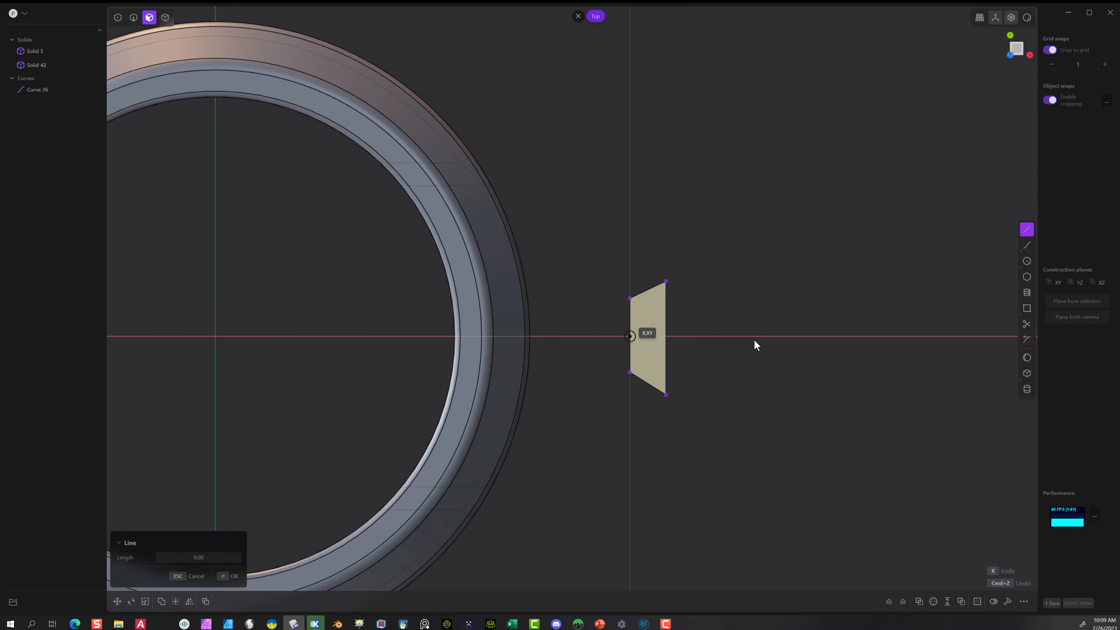
{"action": "left_click", "coordinate": [619, 338]}
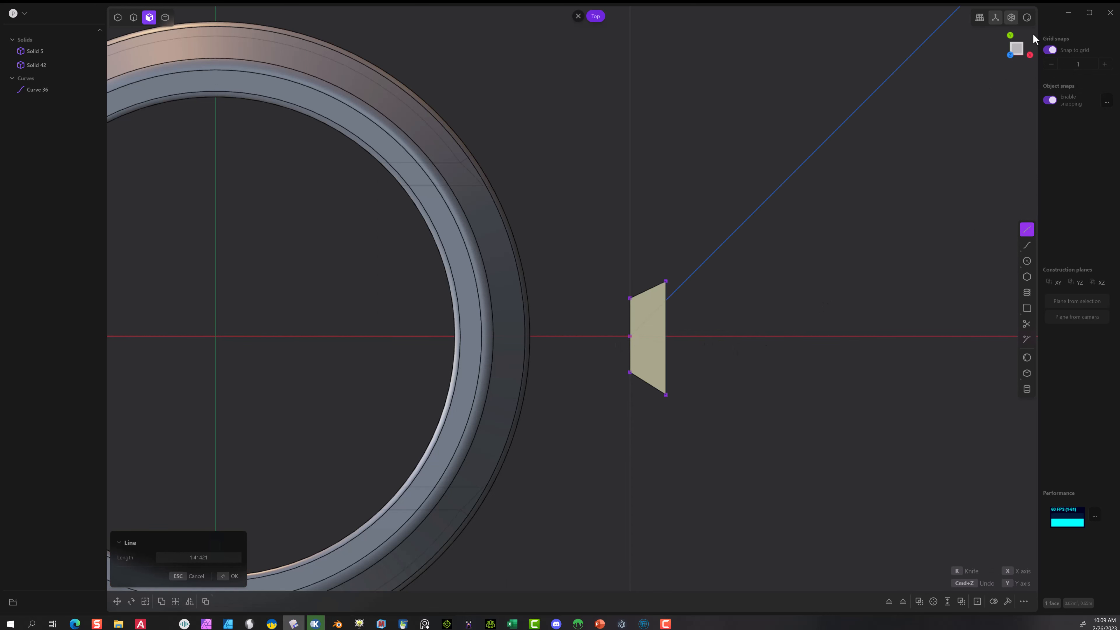
{"action": "left_click", "coordinate": [1050, 50]}
{"action": "left_click", "coordinate": [722, 336]}
{"action": "key", "text": "Escape"}
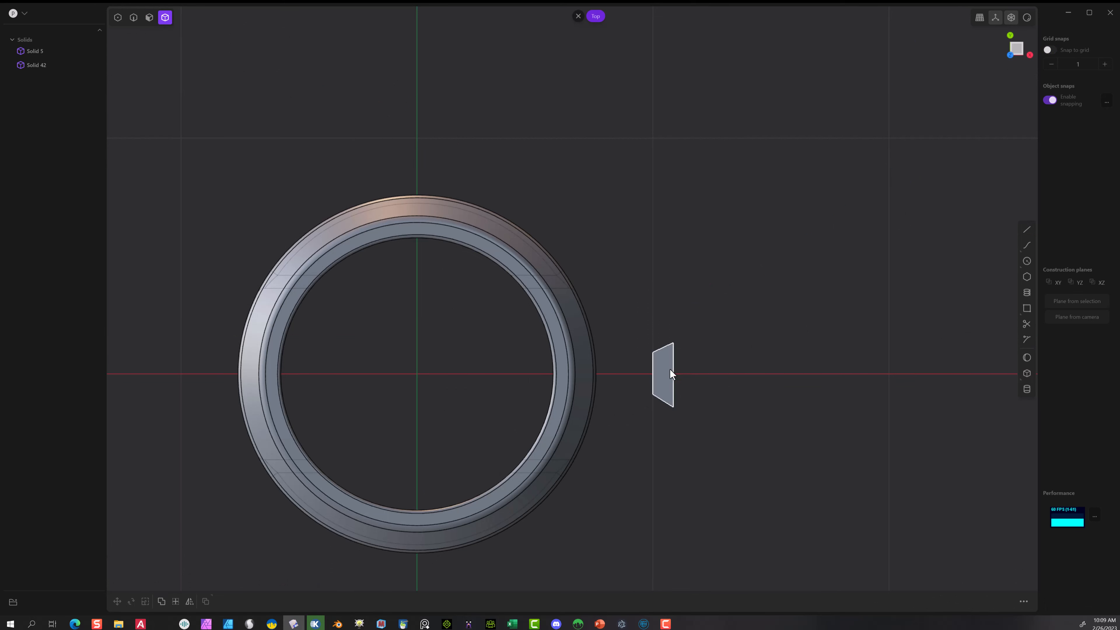
- Draw a straight line along the red X axis across the middle of the trapezoidal block, extending past both of its sides
{"action": "left_click", "coordinate": [670, 370]}
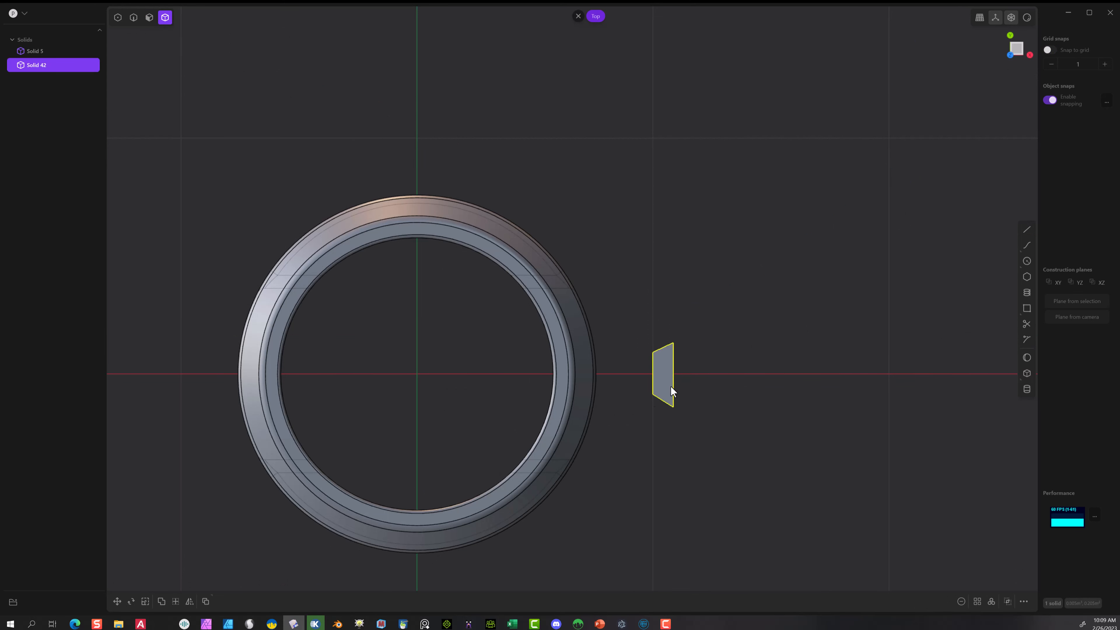
{"action": "left_click", "coordinate": [1028, 230]}
{"action": "left_click", "coordinate": [631, 374]}
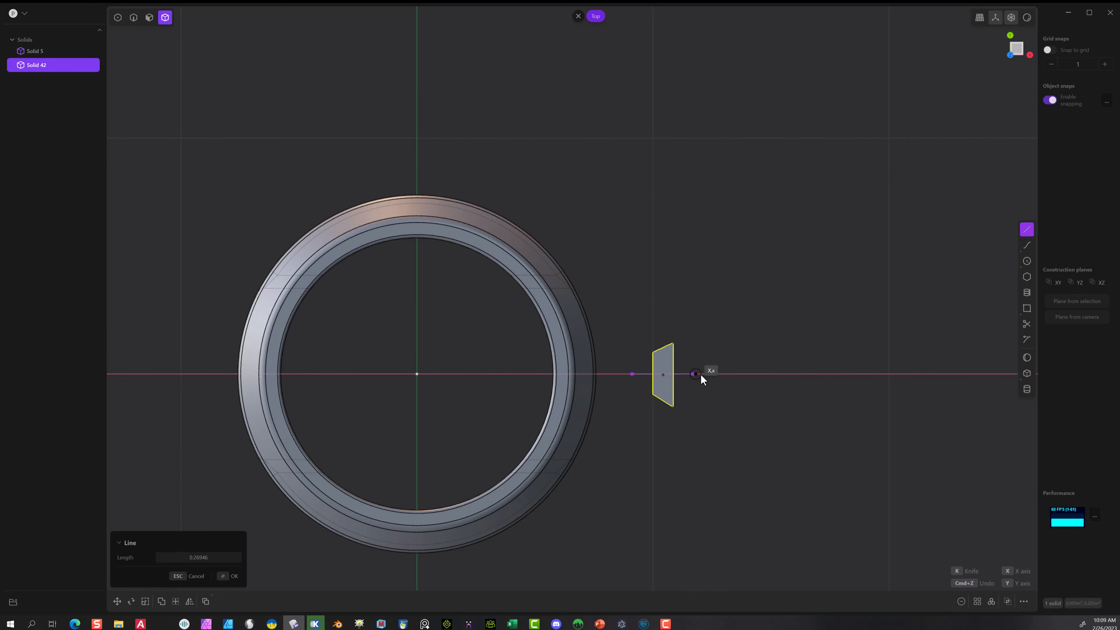
{"action": "left_click", "coordinate": [715, 374]}
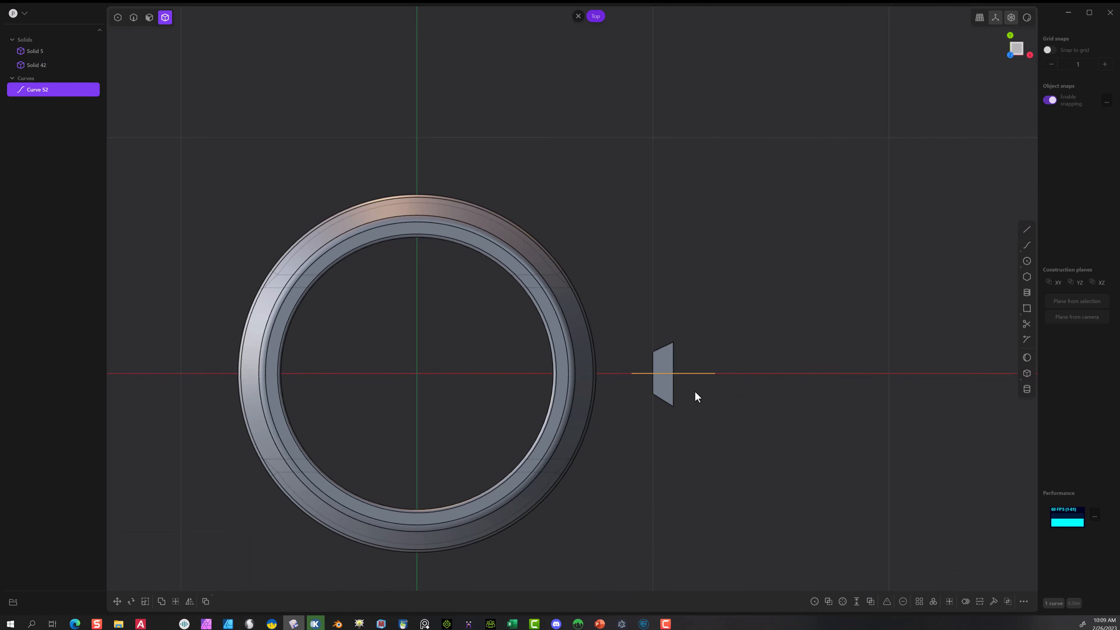
- Cut the trapezoidal block into two halves using the line on the X axis as the cutter
{"action": "left_click", "coordinate": [664, 364]}
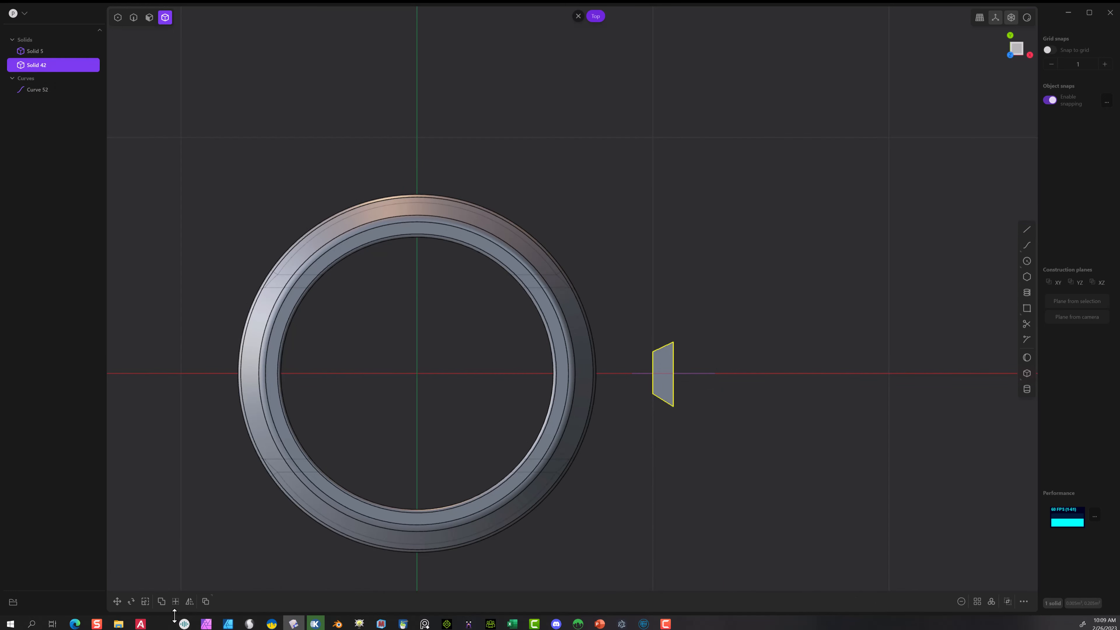
{"action": "left_click", "coordinate": [171, 603]}
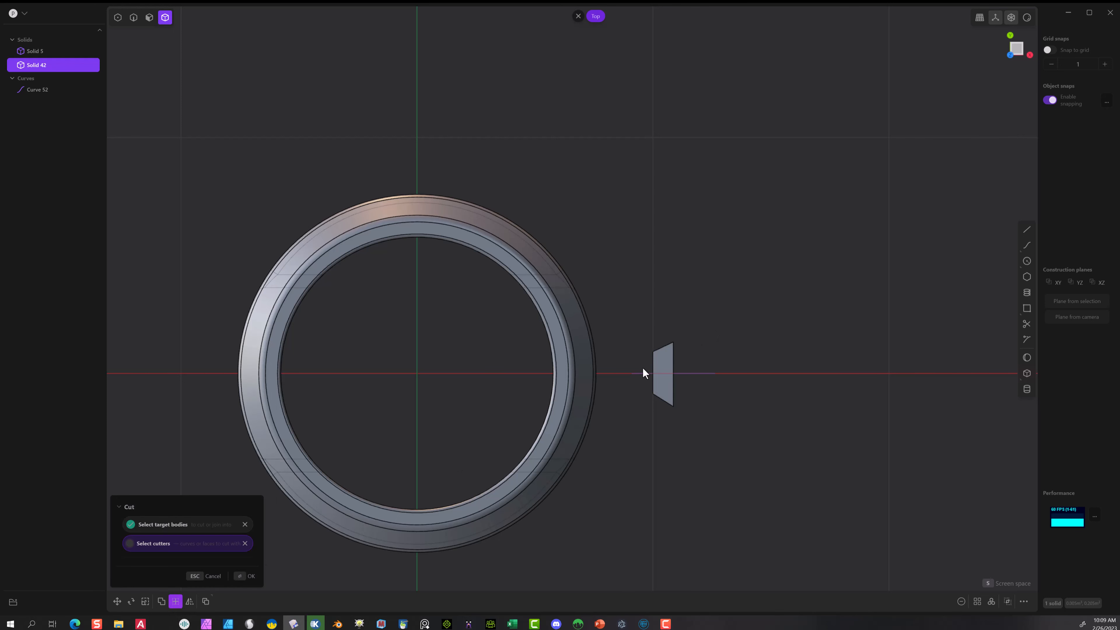
{"action": "left_click", "coordinate": [637, 373]}
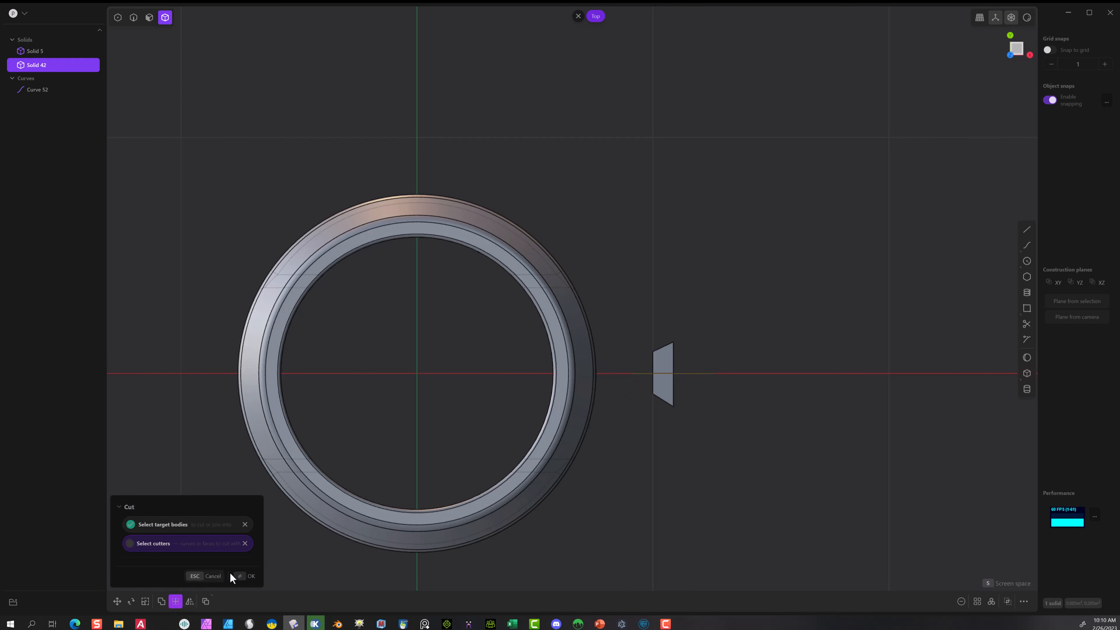
{"action": "left_click", "coordinate": [243, 576]}
{"action": "left_click", "coordinate": [732, 423]}
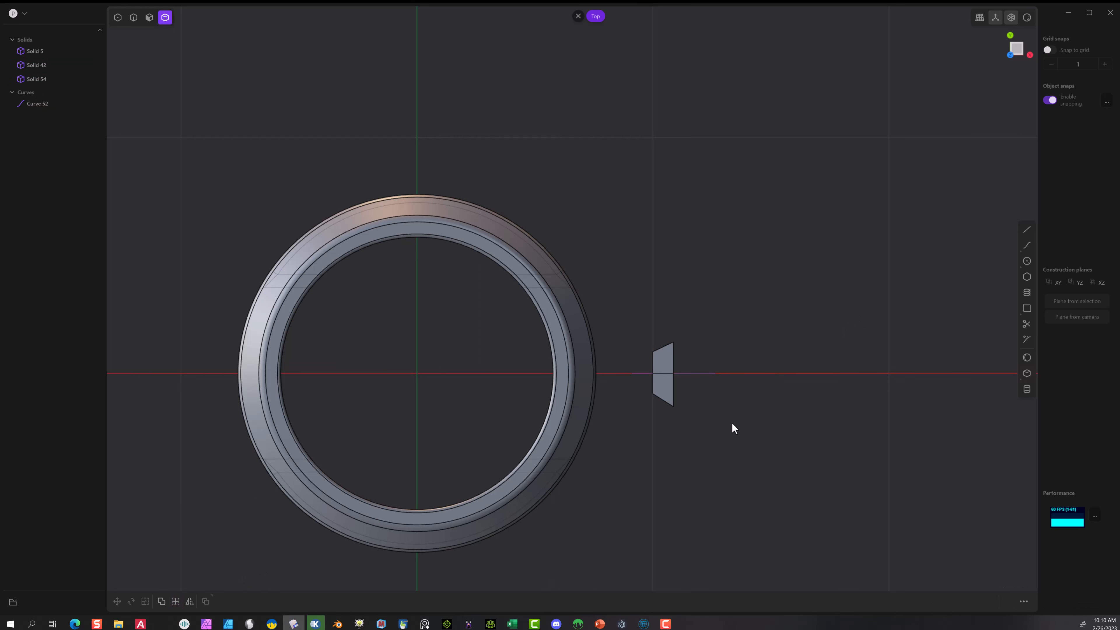
- Delete the block half below the X axis and mirror the remaining half across that axis for a symmetric trapezoid
{"action": "left_click", "coordinate": [665, 389]}
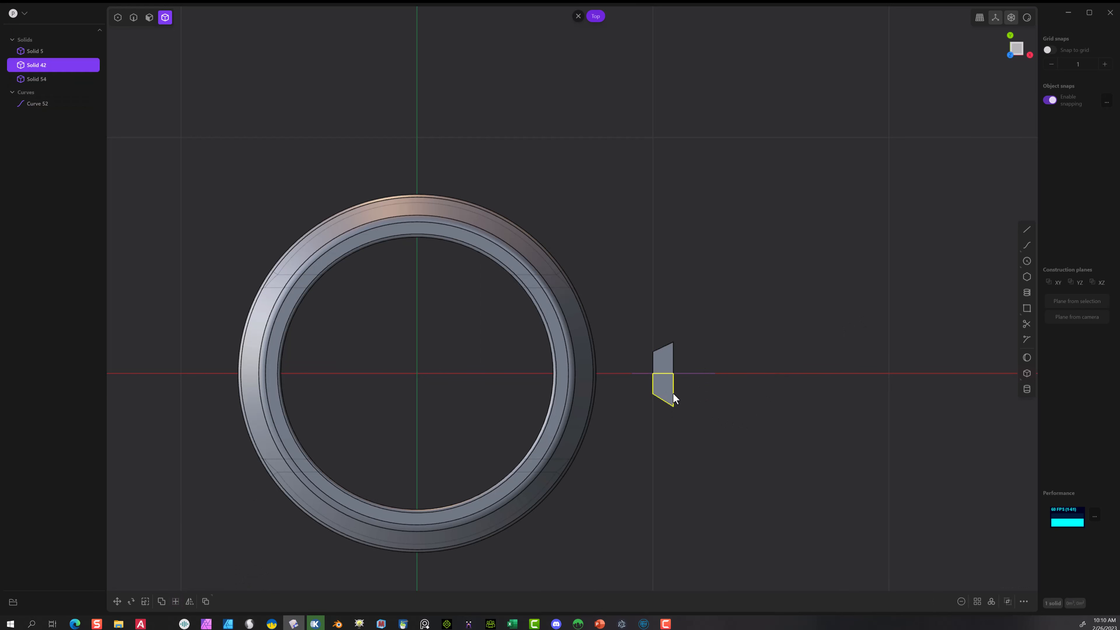
{"action": "key", "text": "Delete"}
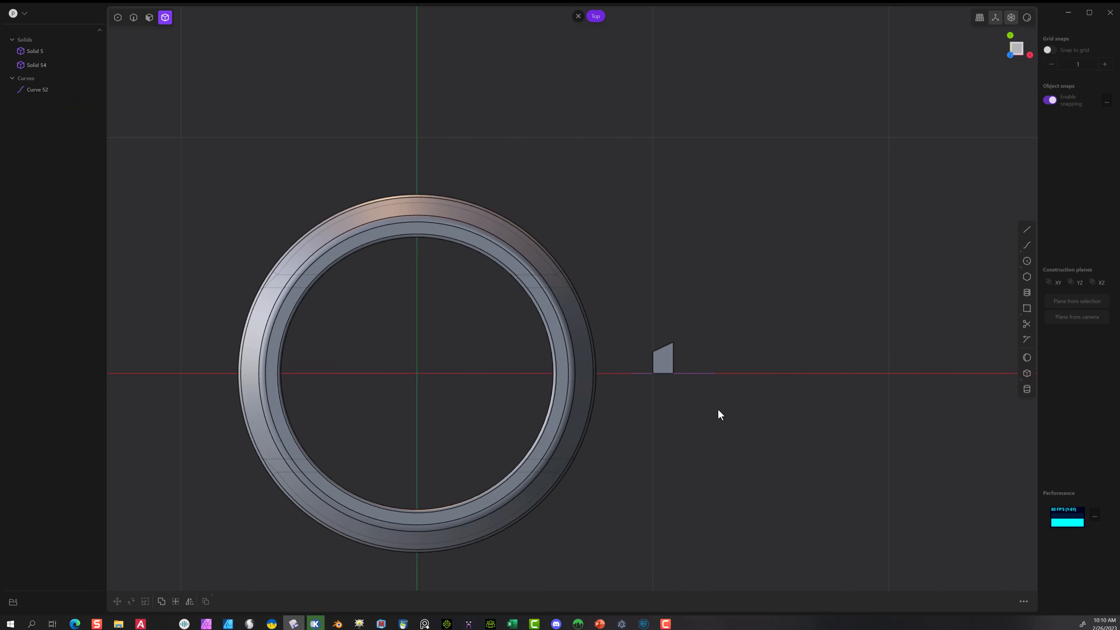
{"action": "left_click", "coordinate": [666, 359]}
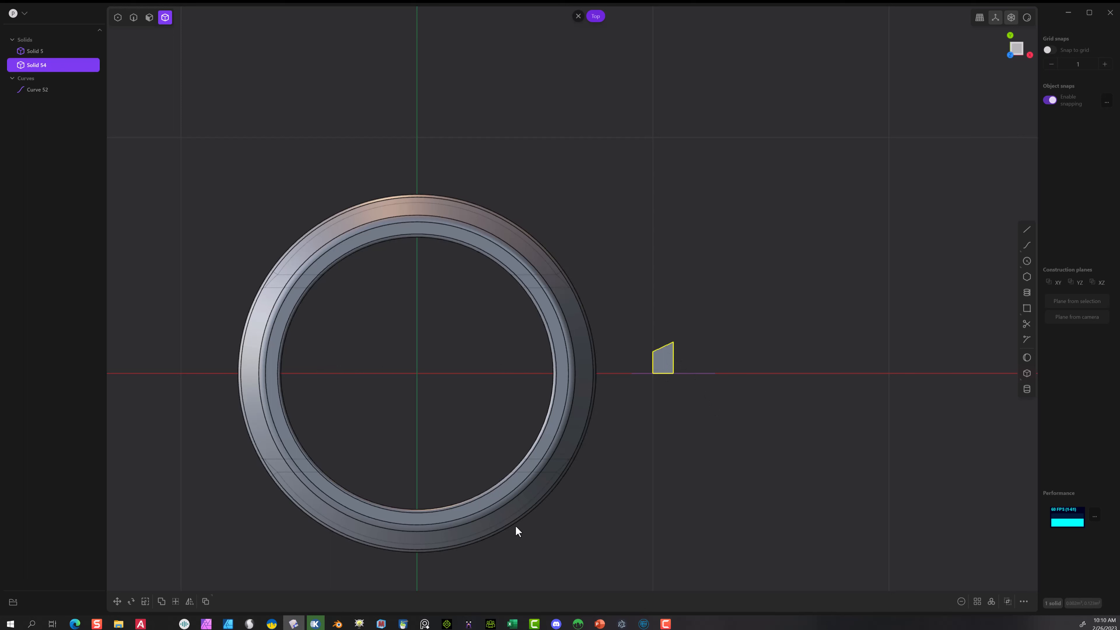
{"action": "left_click", "coordinate": [189, 602]}
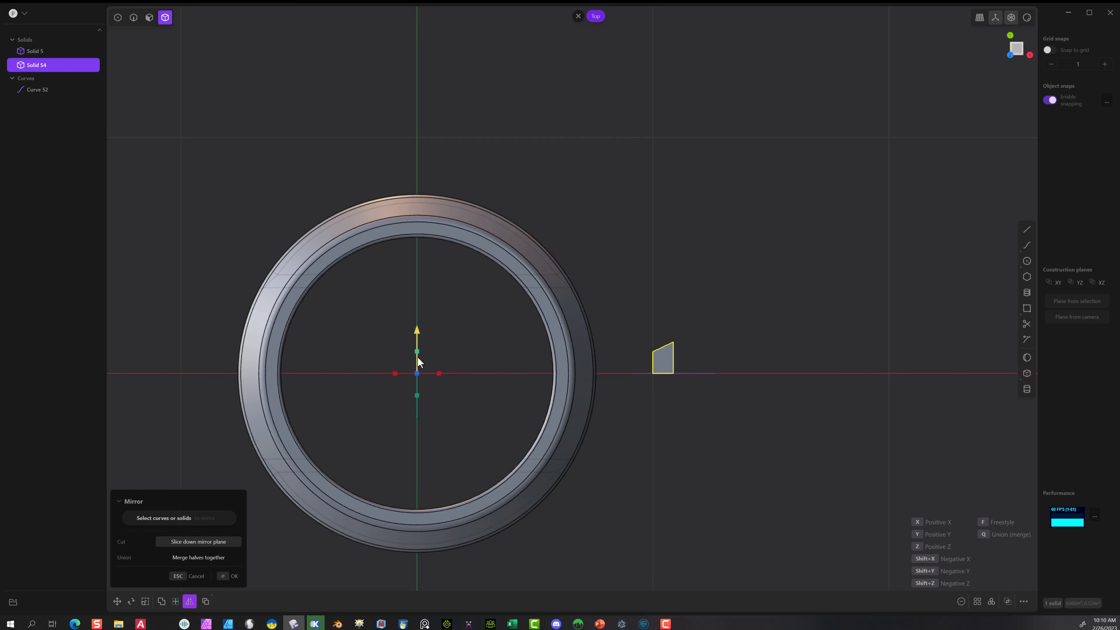
{"action": "left_click", "coordinate": [231, 576]}
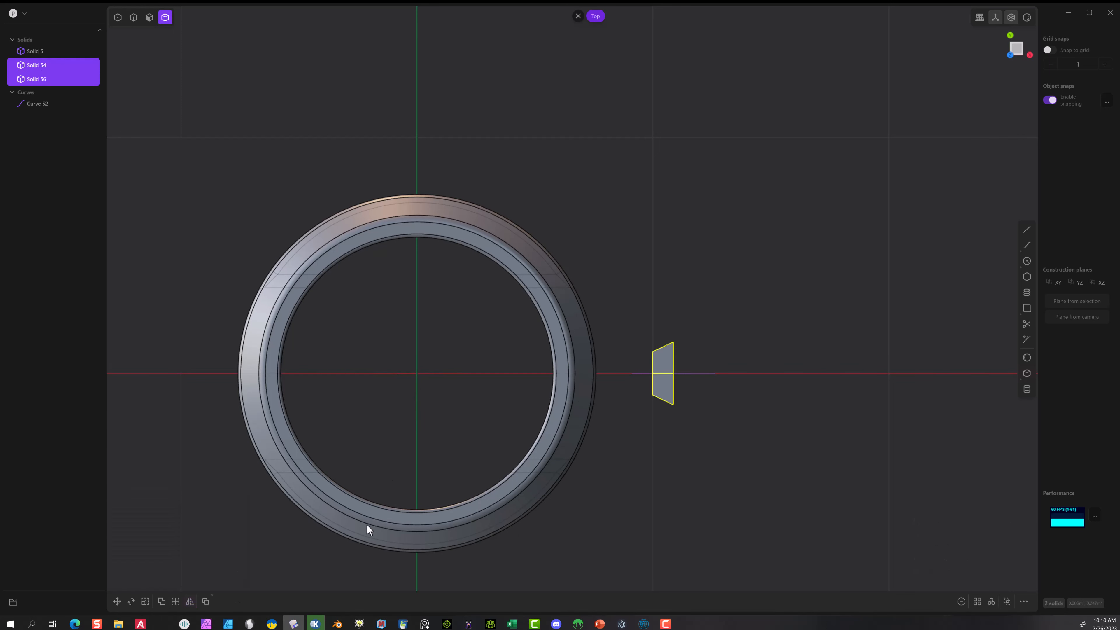
- Join the two mirrored halves into one solid block with a Boolean union
{"action": "middle_click_drag", "start_coordinate": [735, 429], "coordinate": [674, 373]}
{"action": "left_click", "coordinate": [161, 602]}
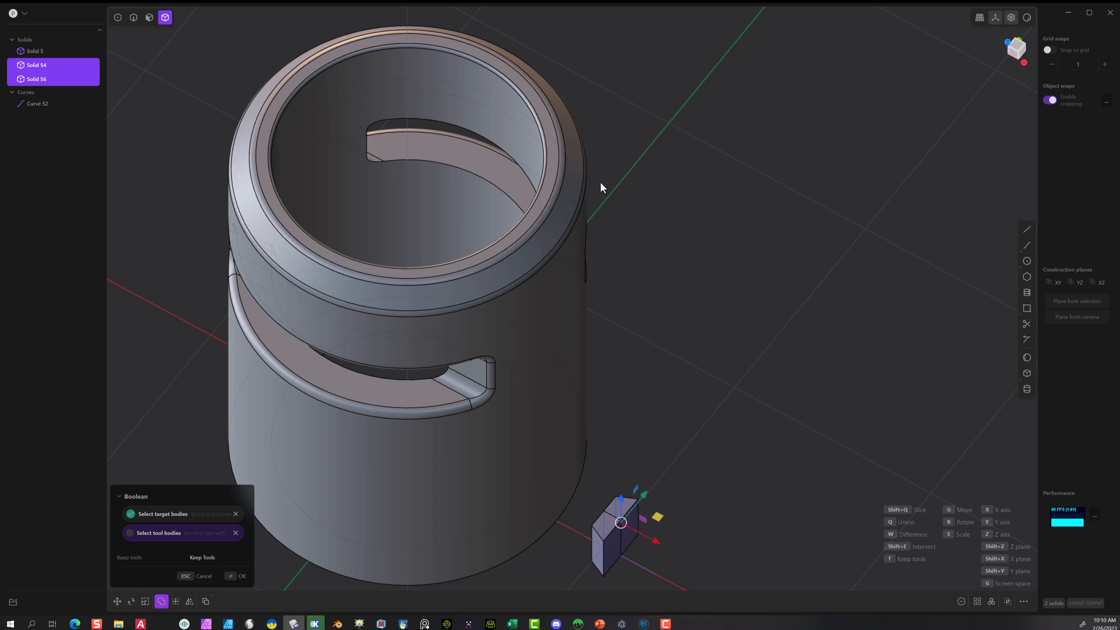
{"action": "left_click", "coordinate": [242, 576]}
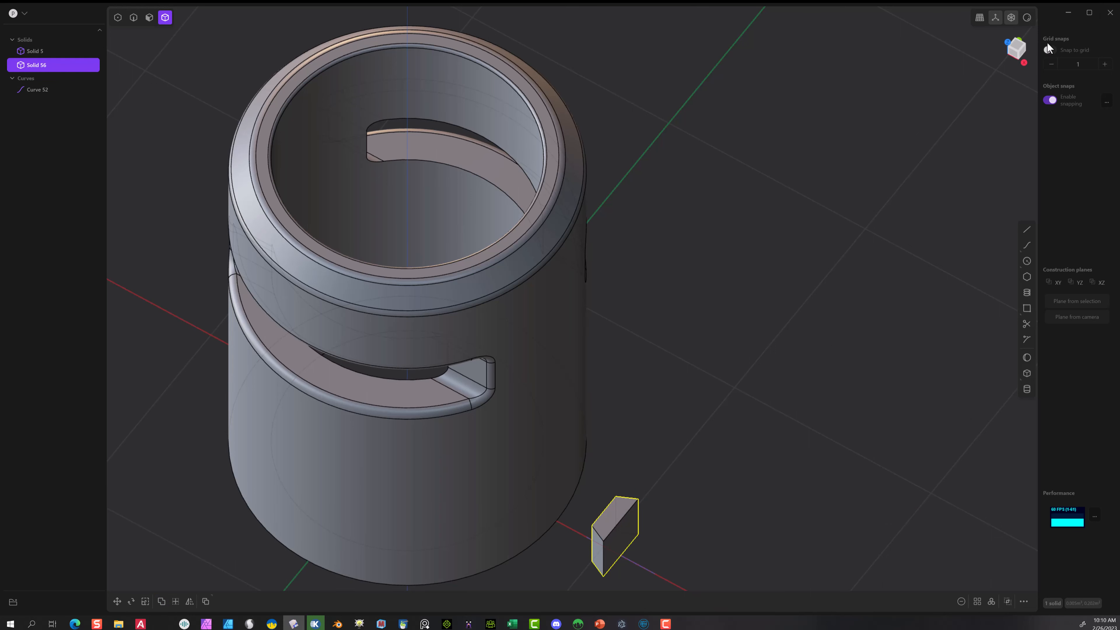
- In the right view, move the trapezoidal block up along Z by about 1.88 to the height of the tube's top rim
{"action": "left_click", "coordinate": [1022, 56]}
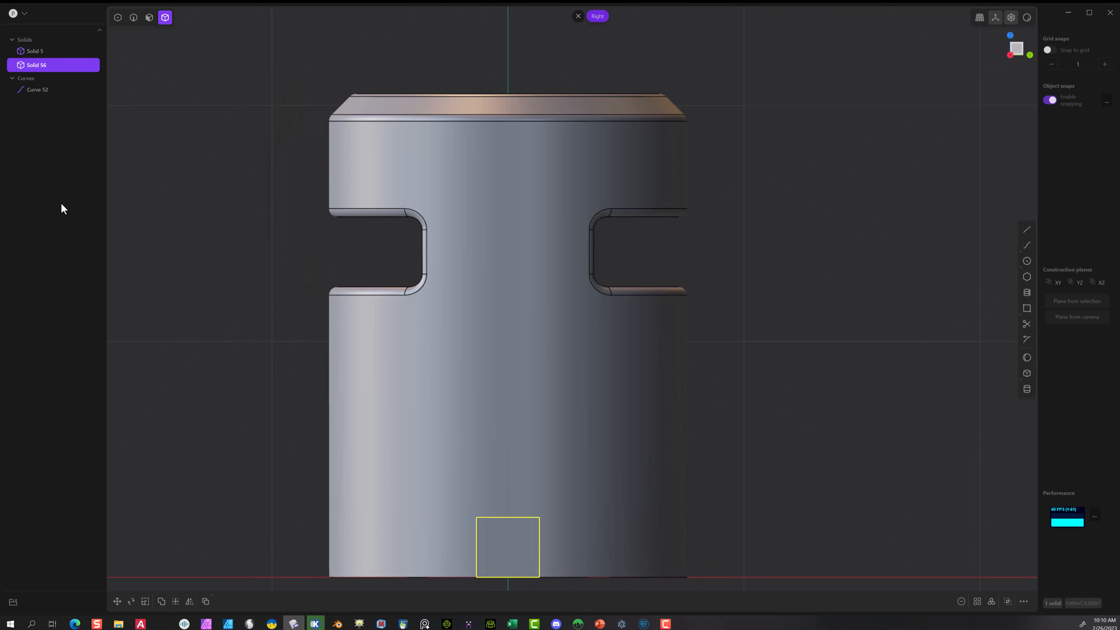
{"action": "left_click", "coordinate": [118, 601]}
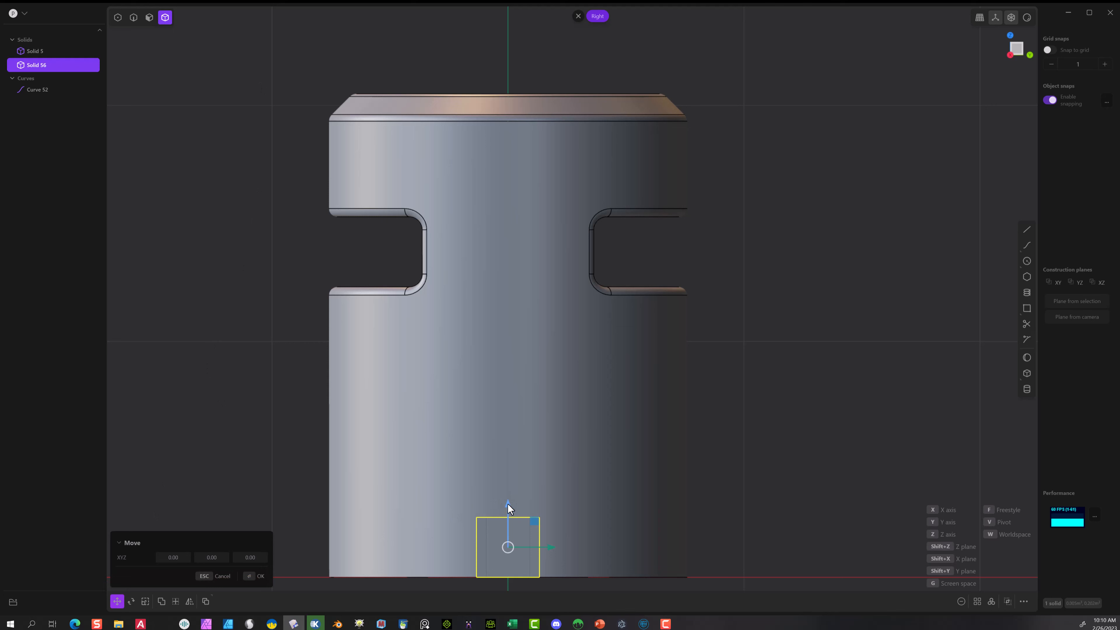
{"action": "left_click_drag", "start_coordinate": [508, 505], "coordinate": [521, 65]}
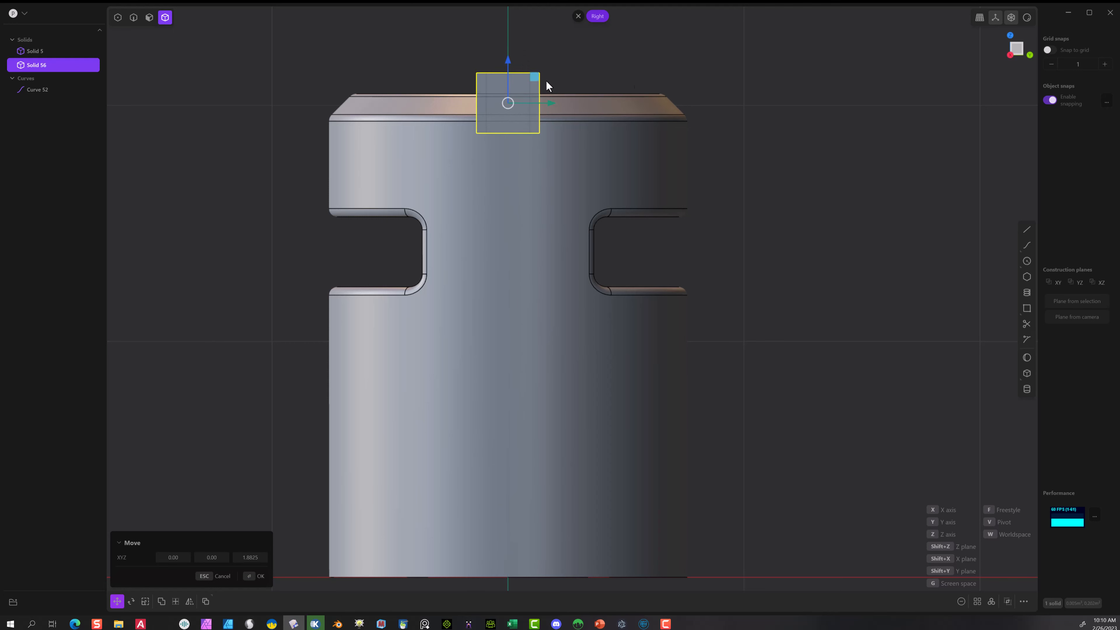
- Move the block along X by about -0.34 so that it overlaps the tube's chamfered rim
{"action": "left_click", "coordinate": [1031, 56]}
{"action": "left_click_drag", "start_coordinate": [439, 104], "coordinate": [523, 91]}
{"action": "left_click_drag", "start_coordinate": [518, 90], "coordinate": [516, 90]}
{"action": "middle_click_drag", "start_coordinate": [629, 108], "coordinate": [669, 173]}
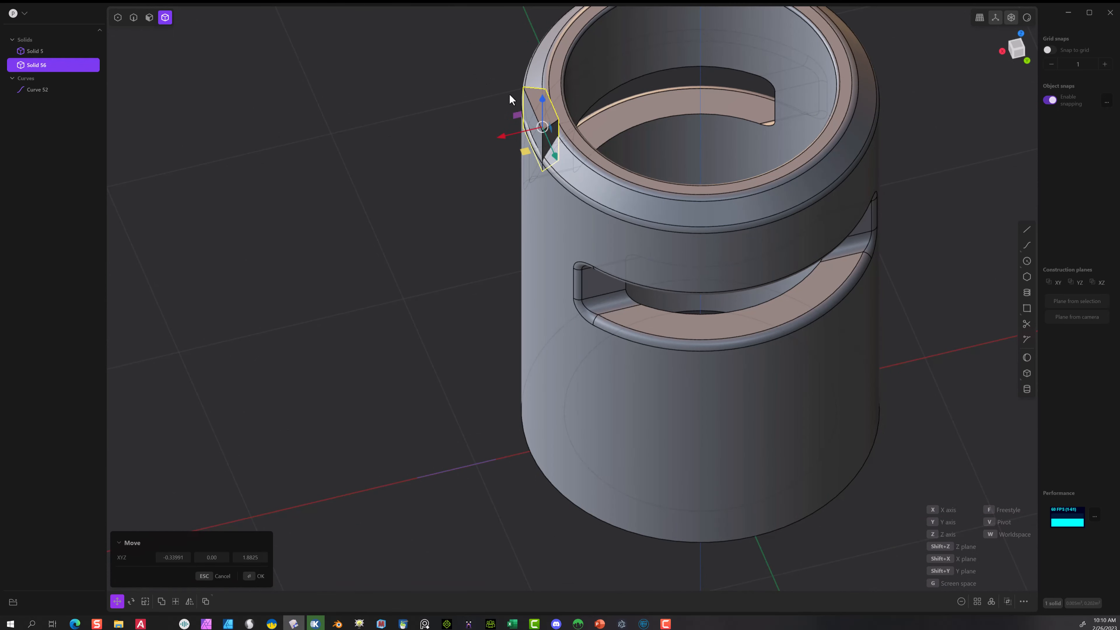
{"action": "scroll", "coordinate": [520, 106], "scroll_direction": "up", "scroll_amount": 2}
{"action": "scroll", "coordinate": [525, 110], "scroll_direction": "up", "scroll_amount": 3}
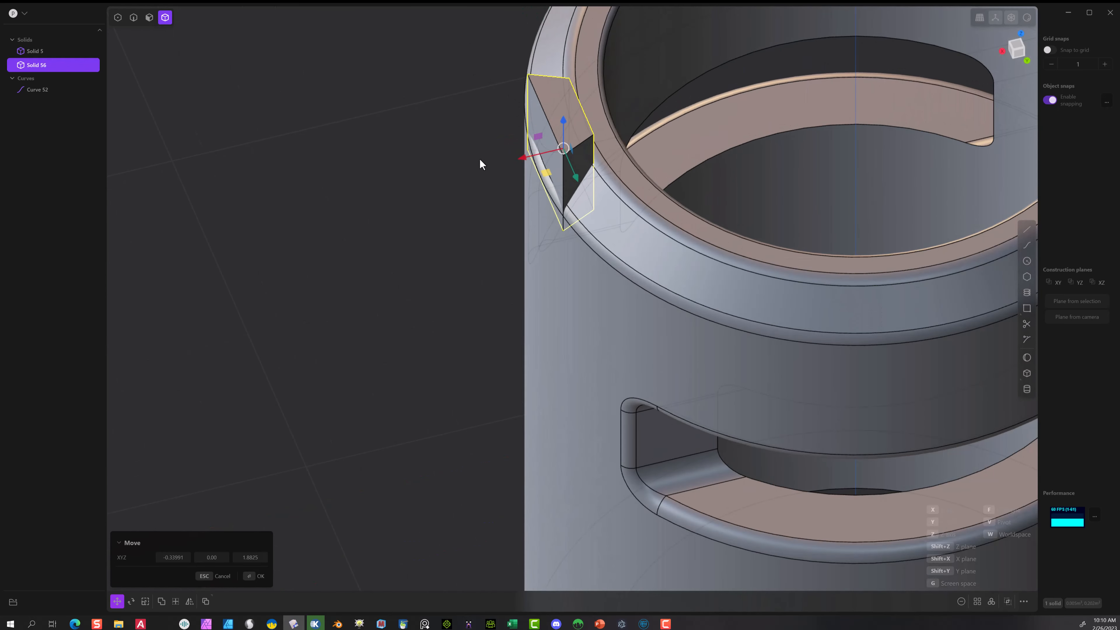
{"action": "middle_click_drag", "start_coordinate": [195, 47], "coordinate": [305, 57]}
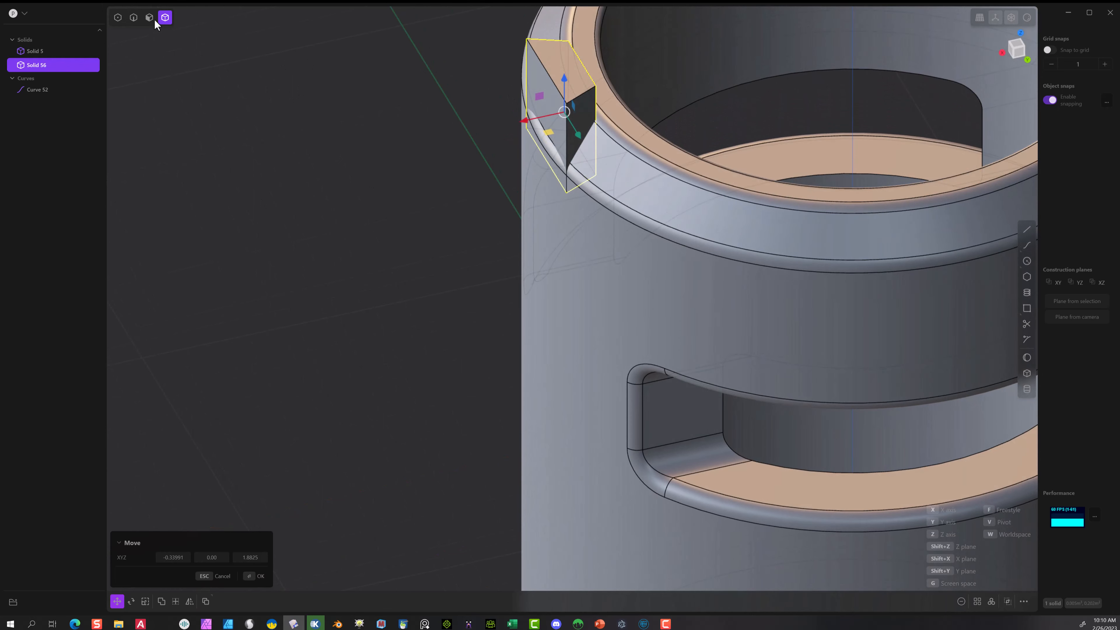
{"action": "left_click", "coordinate": [150, 18]}
{"action": "left_click", "coordinate": [252, 576]}
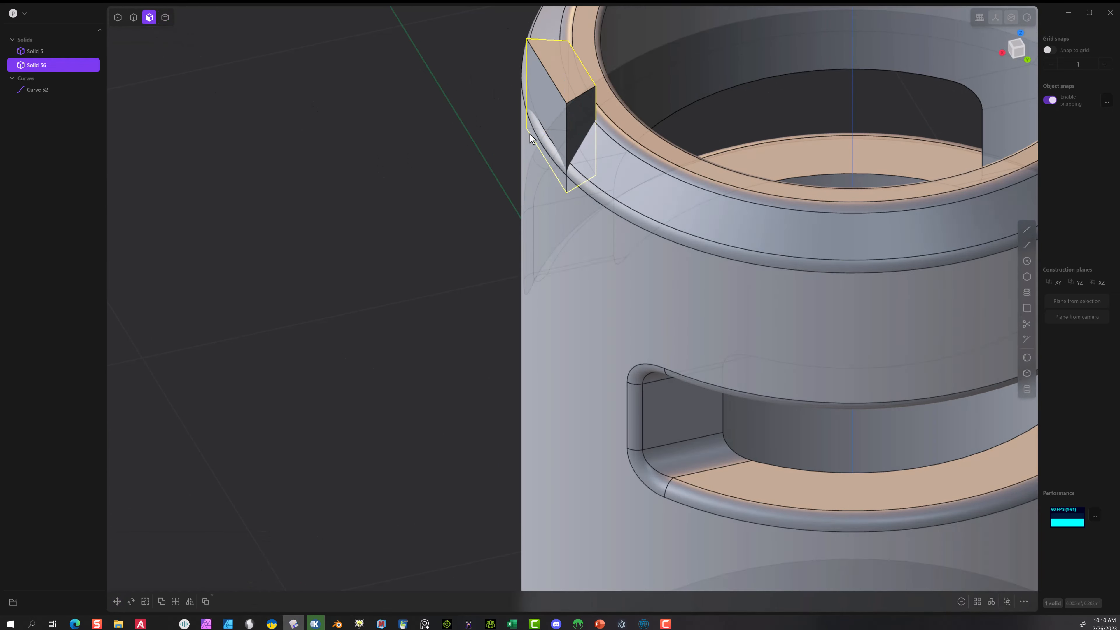
- Offset the block's outer face outward by about 0.043 so that it sticks out past the tube wall
{"action": "left_click_drag", "start_coordinate": [544, 100], "coordinate": [486, 115]}
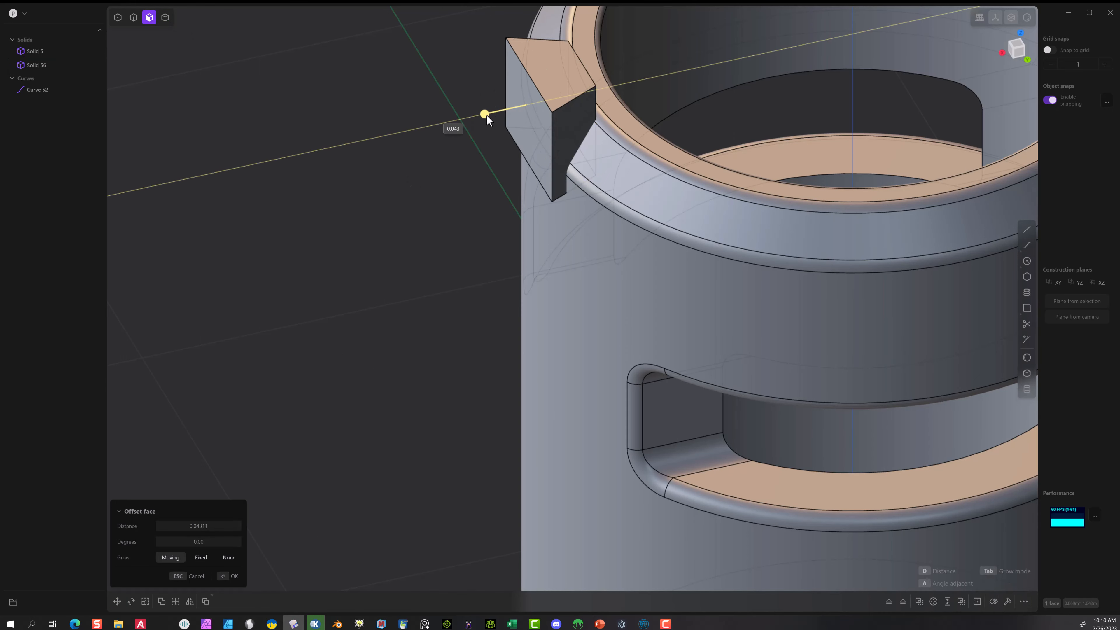
{"action": "middle_click_drag", "start_coordinate": [445, 19], "coordinate": [669, 124]}
{"action": "scroll", "coordinate": [537, 287], "scroll_direction": "down", "scroll_amount": 5}
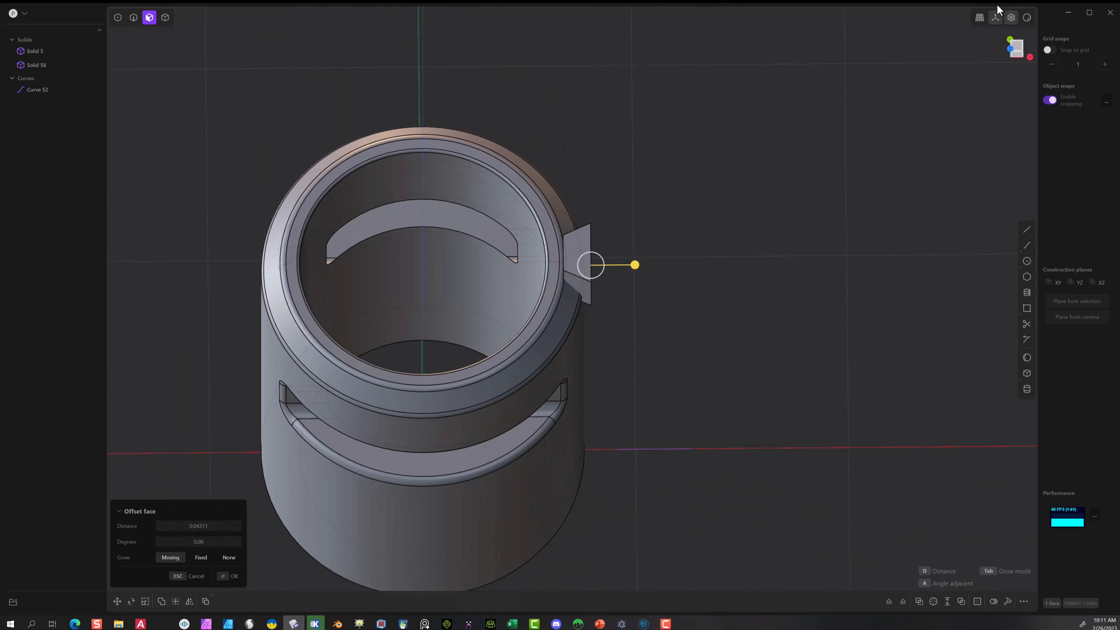
{"action": "left_click", "coordinate": [1013, 51]}
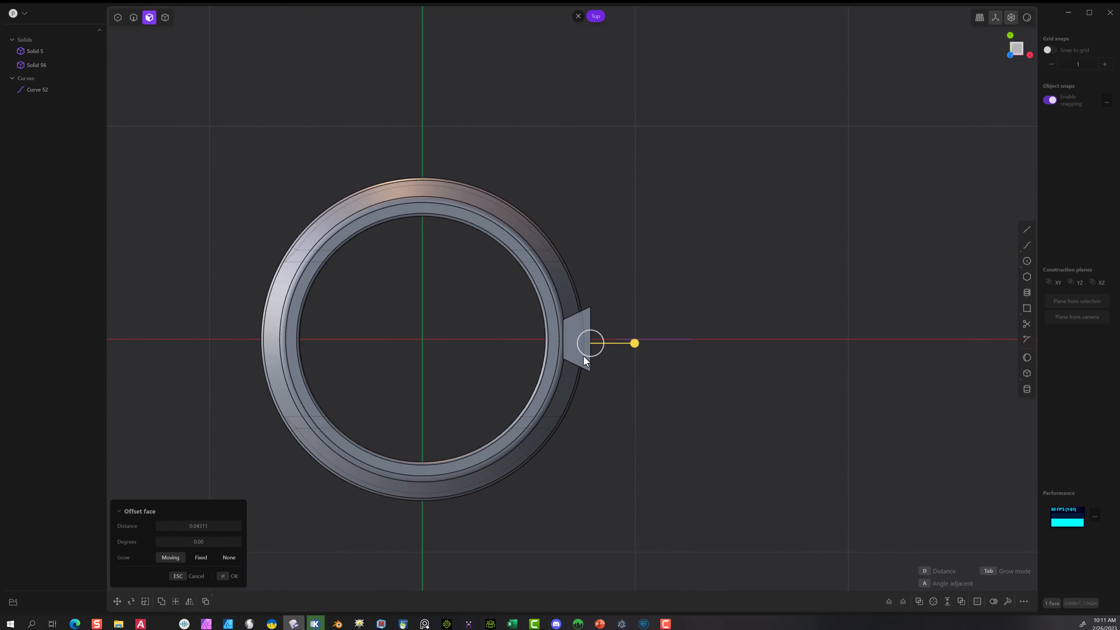
{"action": "left_click", "coordinate": [225, 579]}
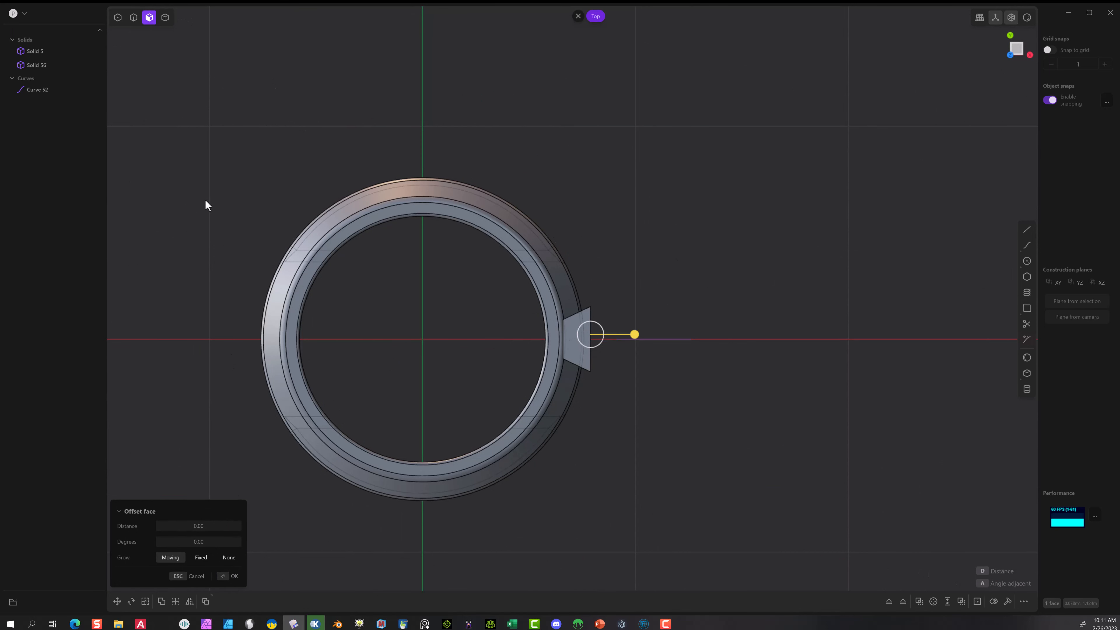
- Create a radial array of 12 trapezoidal blocks over 360 degrees around the tube's center
{"action": "left_click", "coordinate": [166, 18]}
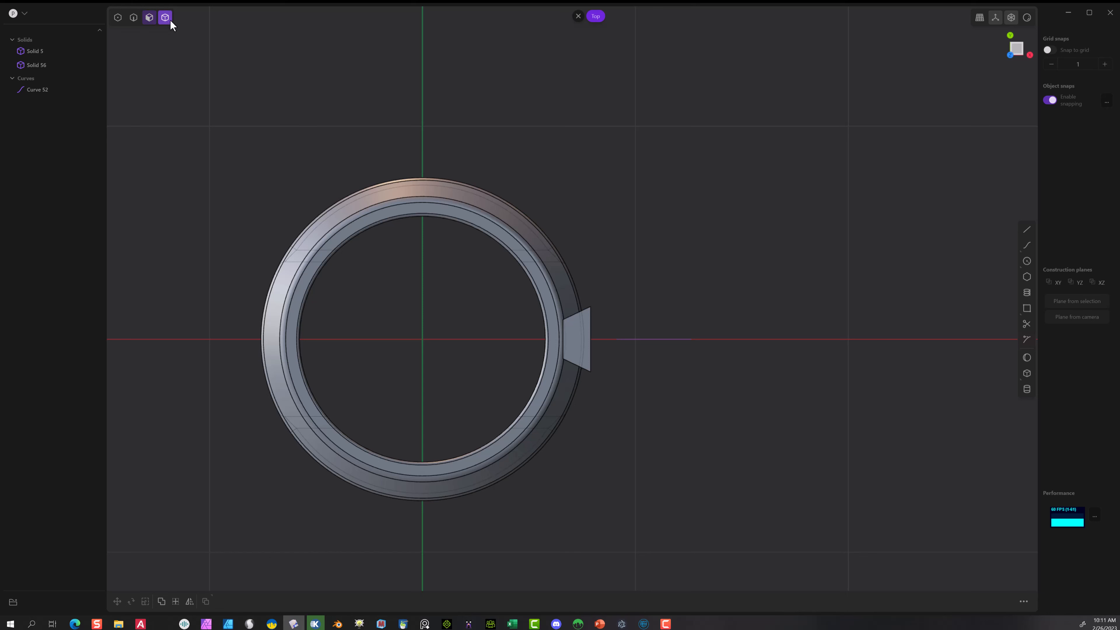
{"action": "left_click", "coordinate": [588, 328]}
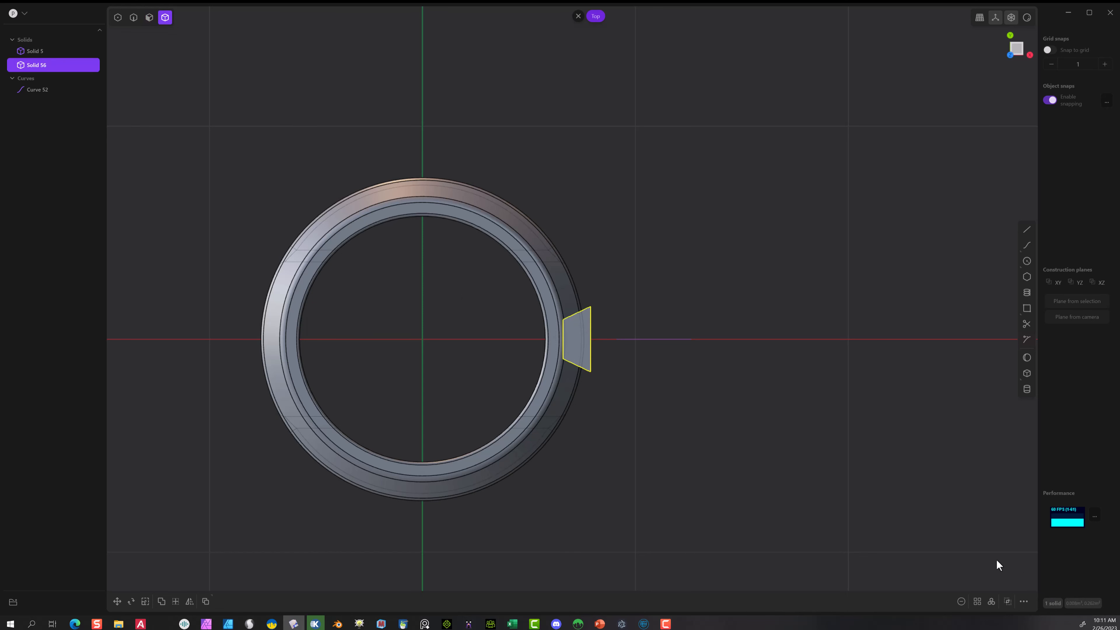
{"action": "left_click", "coordinate": [992, 603]}
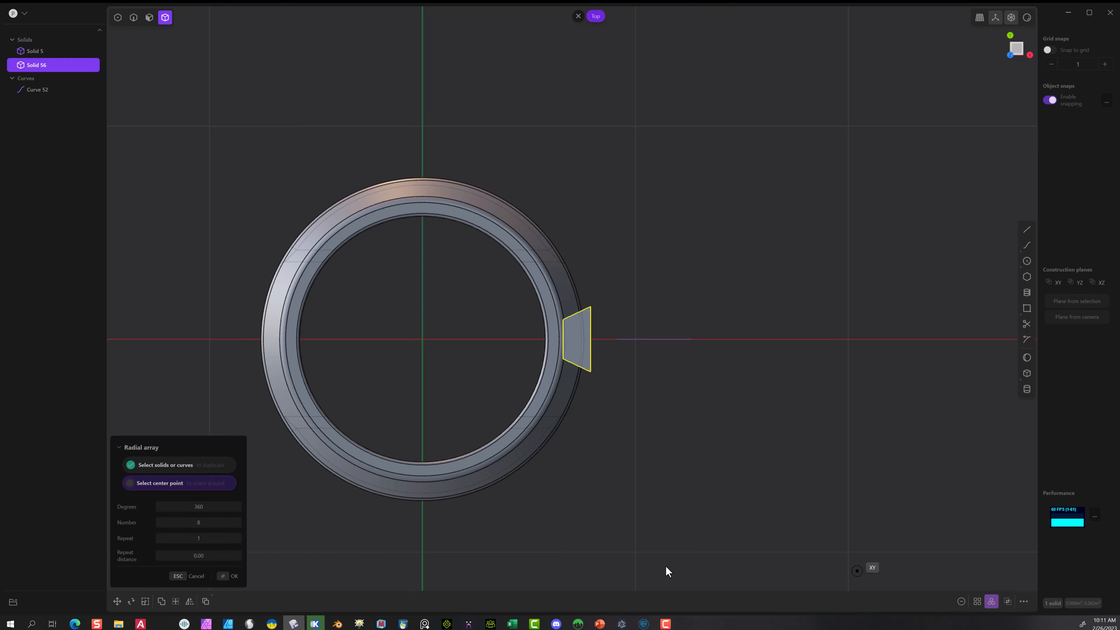
{"action": "left_click", "coordinate": [420, 340]}
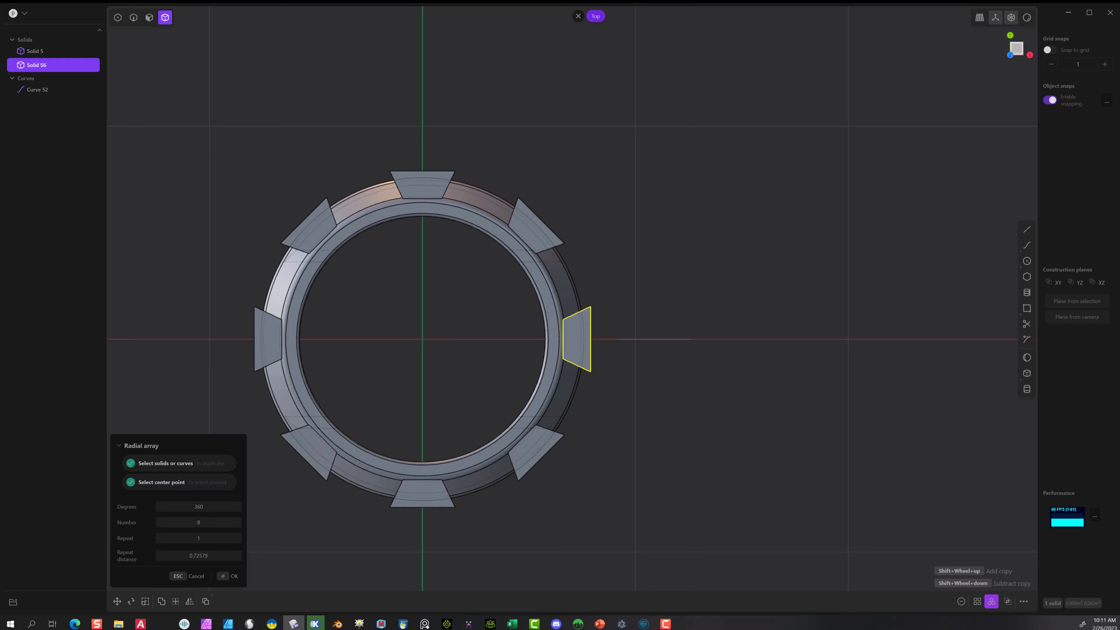
{"action": "scroll", "coordinate": [420, 340], "scroll_direction": "up", "scroll_amount": 2, "text": "shift"}
{"action": "scroll", "coordinate": [419, 341], "scroll_direction": "up", "scroll_amount": 5, "text": "shift"}
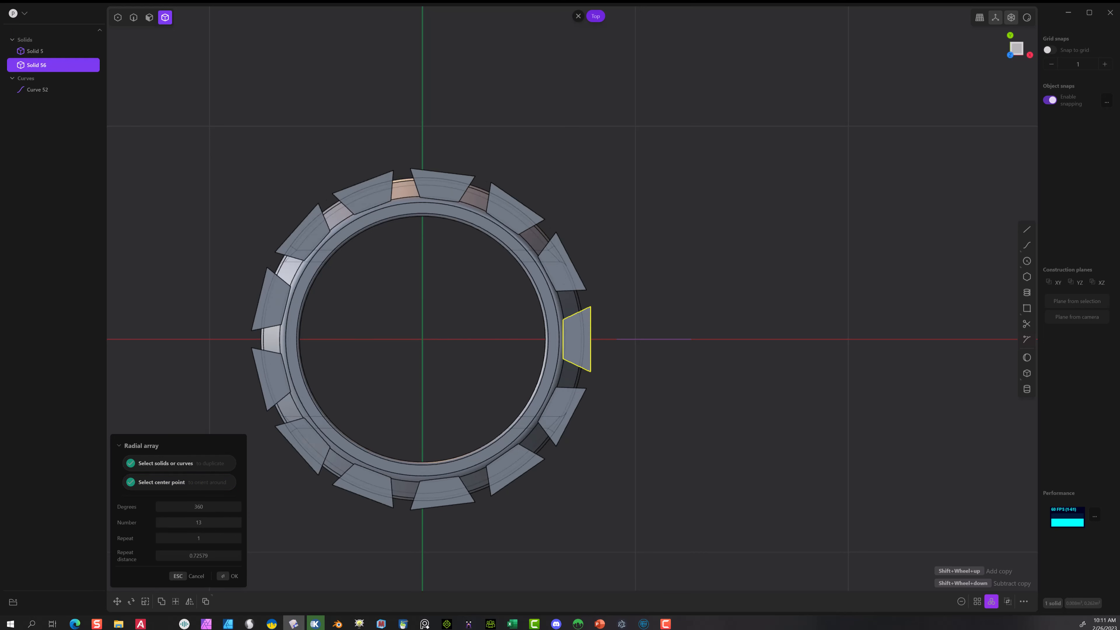
{"action": "scroll", "coordinate": [420, 340], "scroll_direction": "up", "scroll_amount": 1, "text": "shift"}
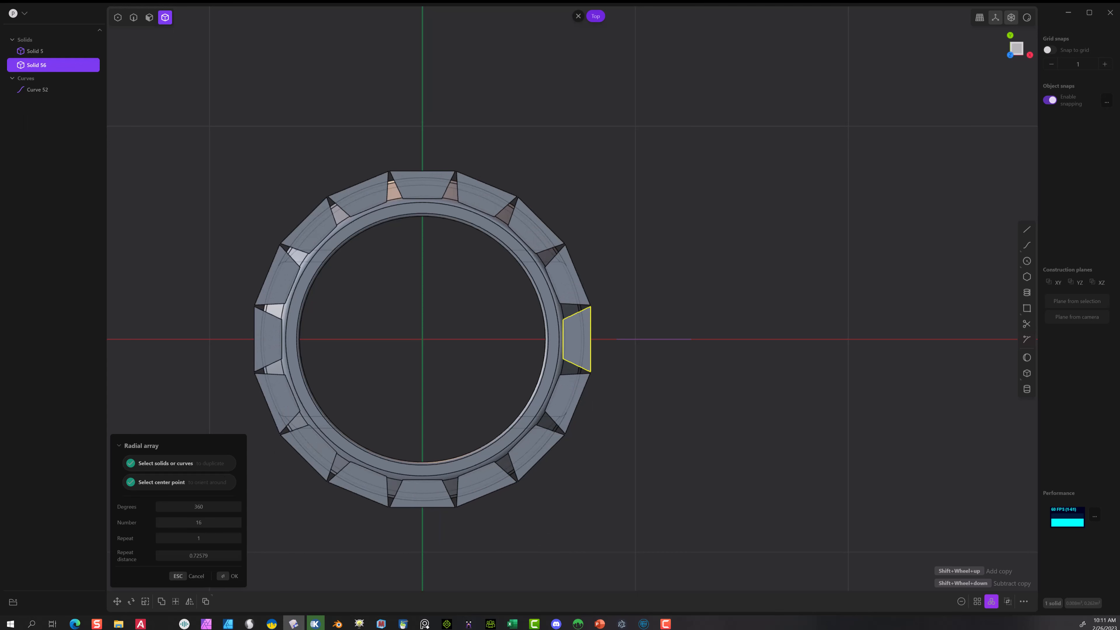
{"action": "scroll", "coordinate": [420, 340], "scroll_direction": "down", "scroll_amount": 4, "text": "shift"}
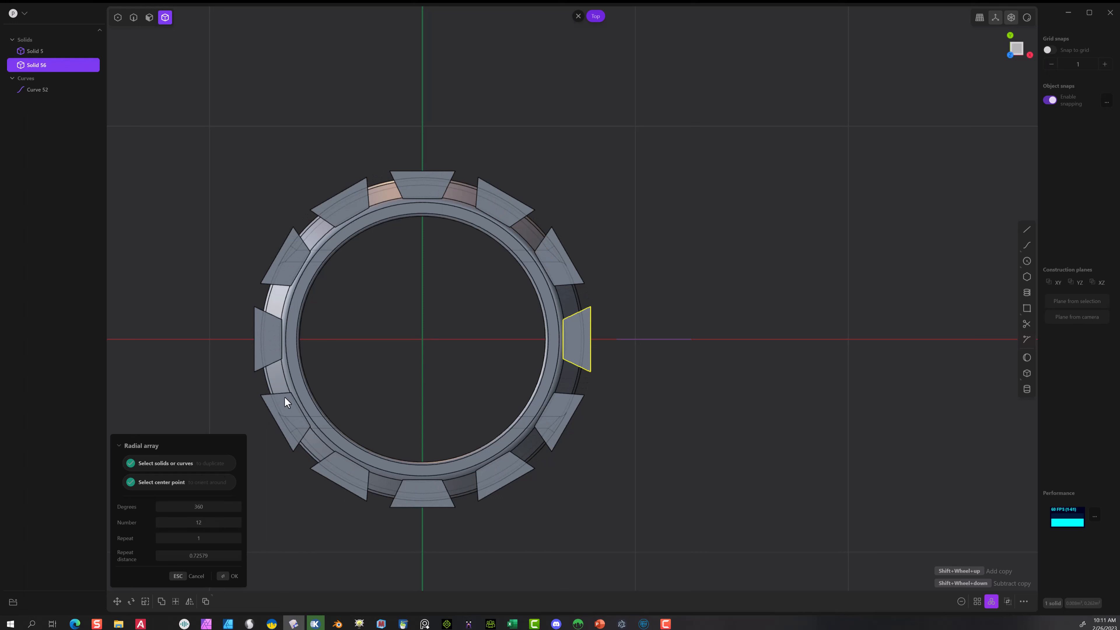
{"action": "left_click", "coordinate": [228, 578]}
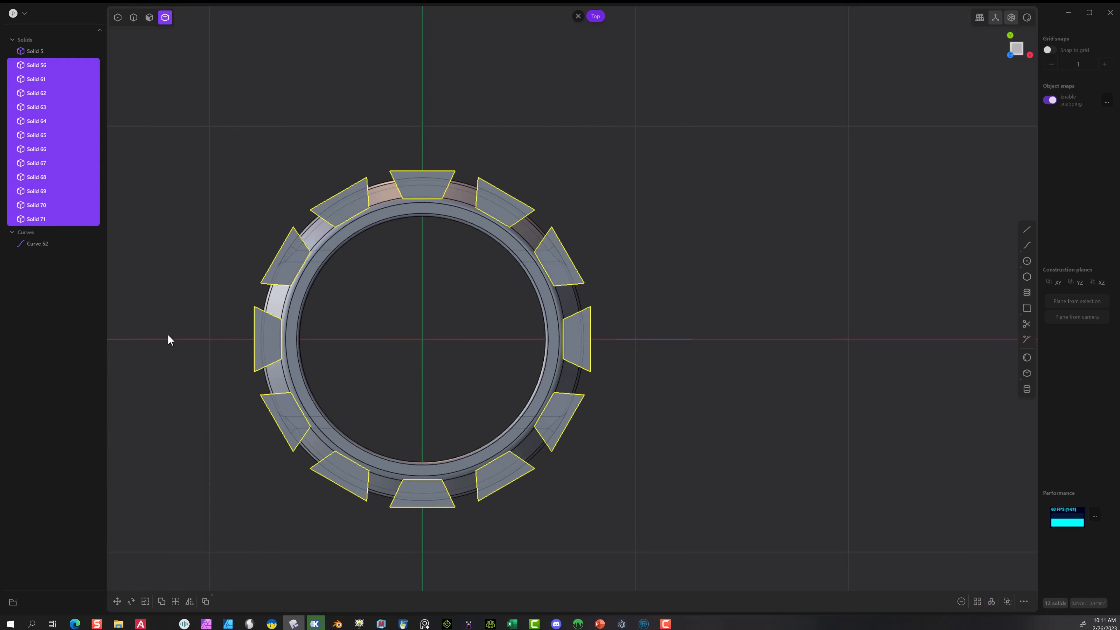
{"action": "middle_click_drag", "start_coordinate": [681, 329], "coordinate": [841, 243]}
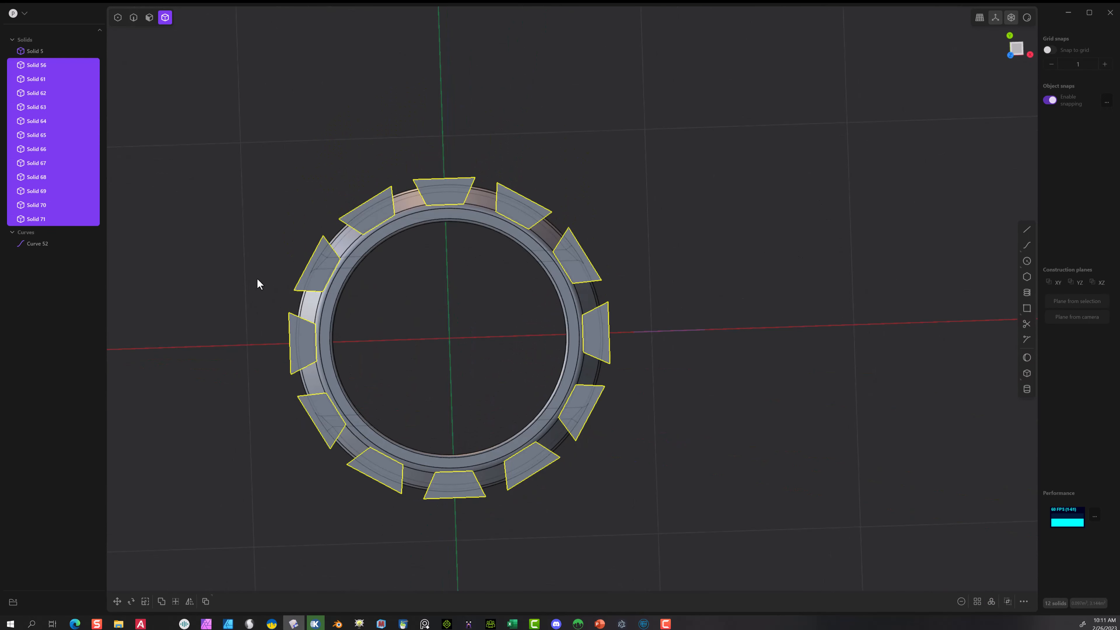
{"action": "middle_click_drag", "start_coordinate": [663, 290], "coordinate": [601, 233]}
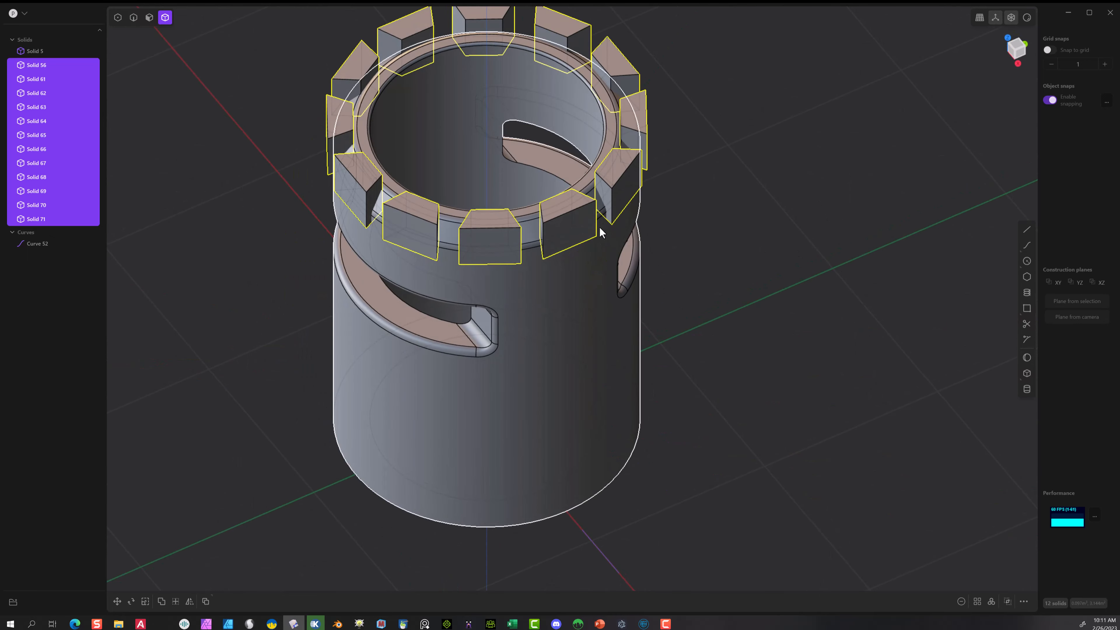
- In the top view, delete four trapezoidal blocks: the two on the X axis and the adjacent one below each of them
{"action": "middle_click_drag", "start_coordinate": [621, 295], "coordinate": [715, 100]}
{"action": "left_click", "coordinate": [1014, 47]}
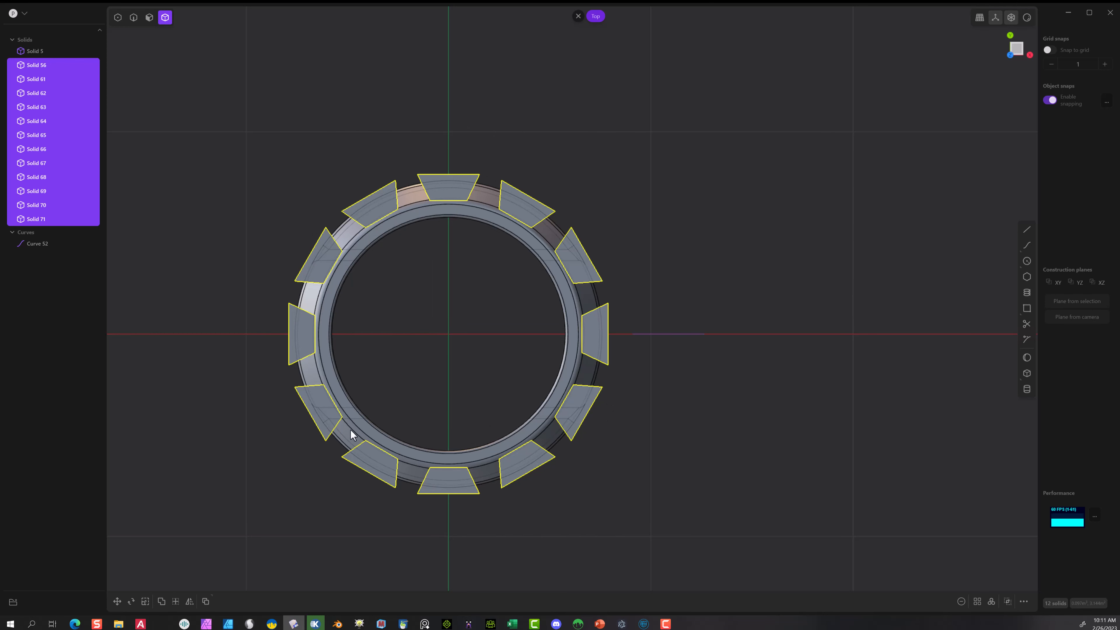
{"action": "left_click", "coordinate": [283, 438]}
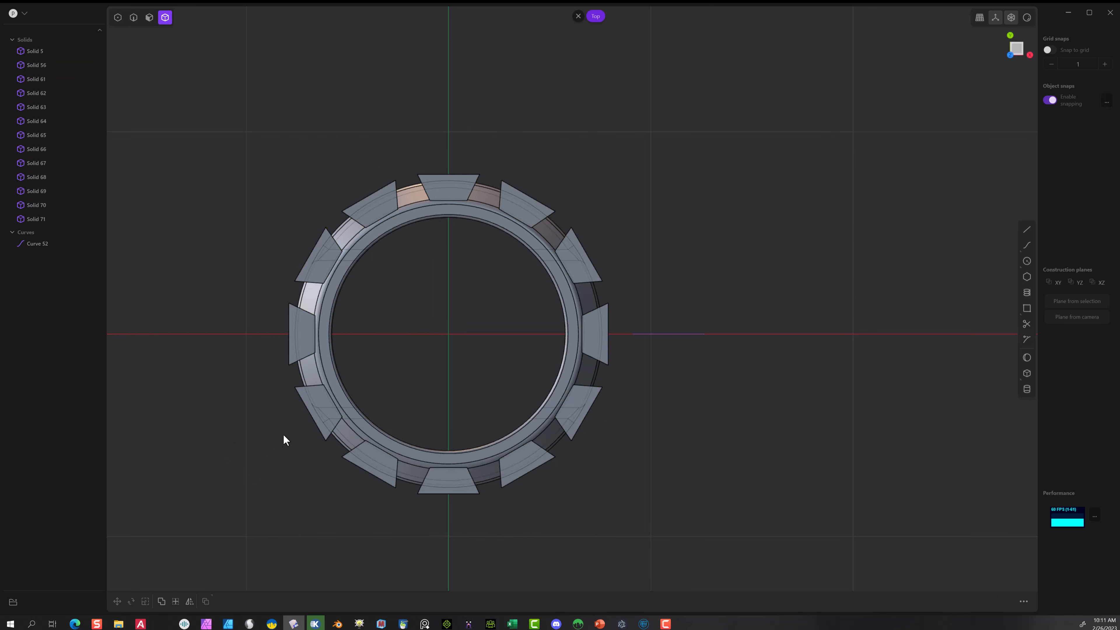
{"action": "left_click", "coordinate": [310, 414]}
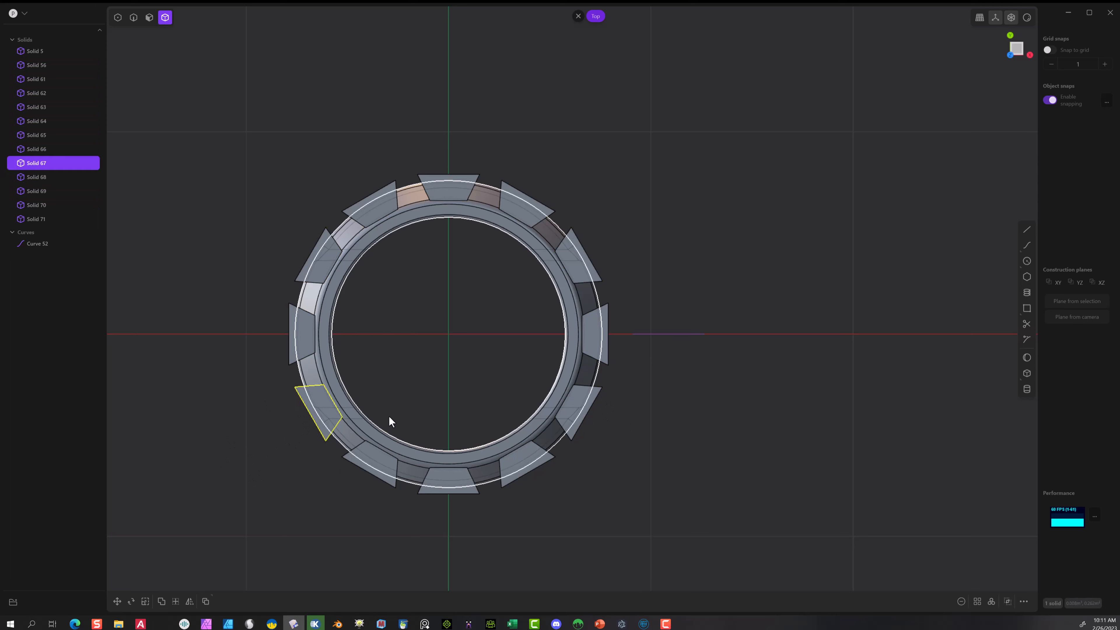
{"action": "left_click", "coordinate": [575, 409]}
{"action": "left_click", "coordinate": [593, 343]}
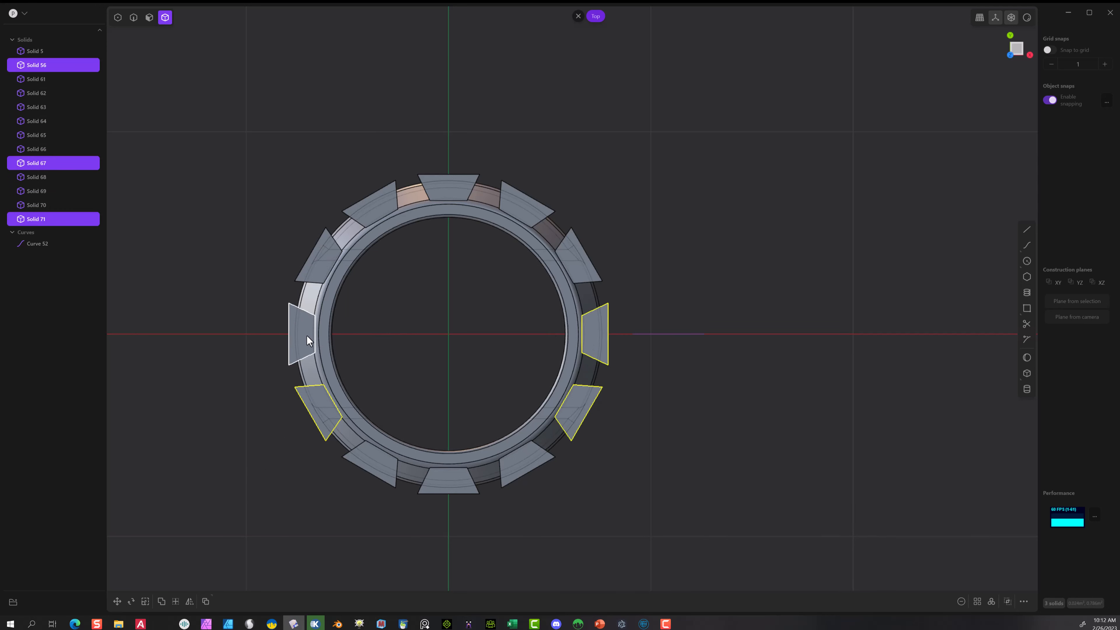
{"action": "left_click", "coordinate": [305, 333]}
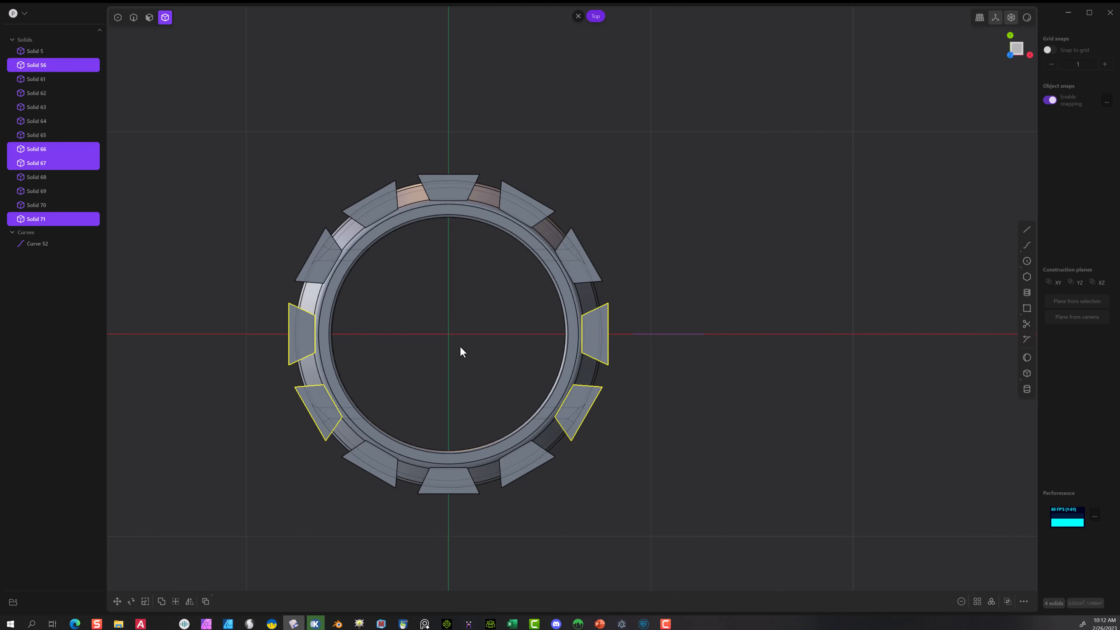
{"action": "key", "text": "Delete"}
{"action": "middle_click_drag", "start_coordinate": [709, 276], "coordinate": [590, 216]}
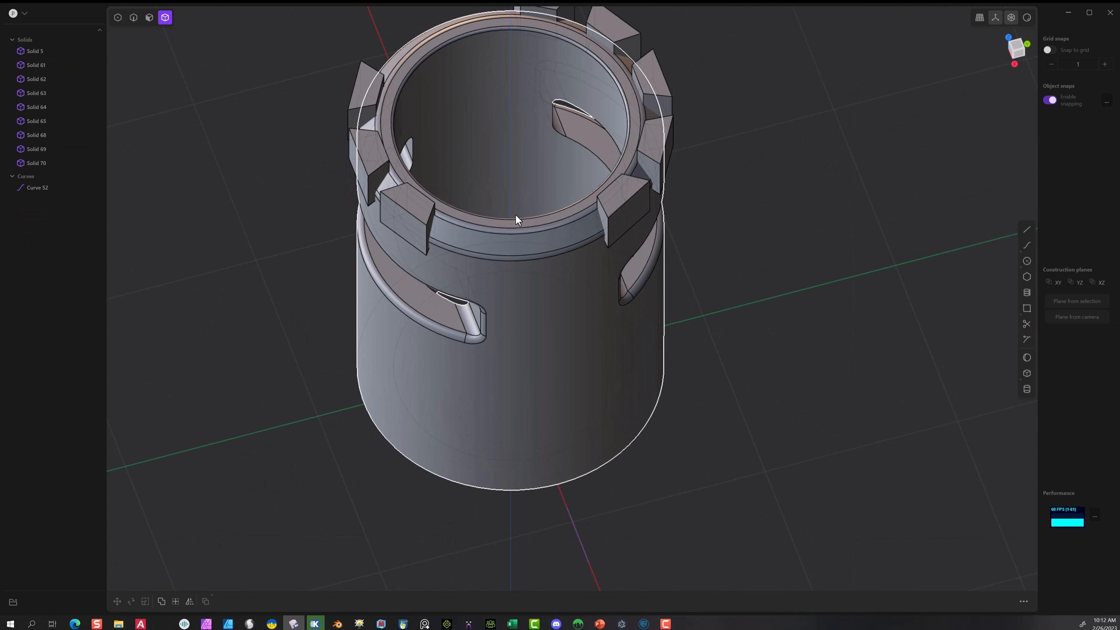
{"action": "left_click", "coordinate": [534, 298]}
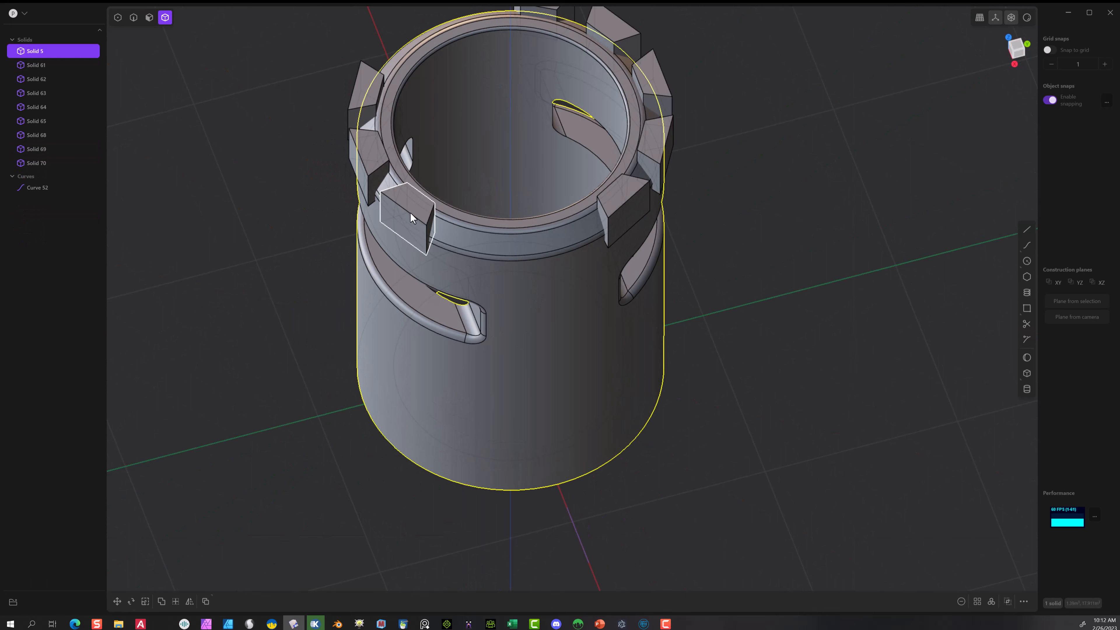
{"action": "scroll", "coordinate": [445, 227], "scroll_direction": "up", "scroll_amount": 3}
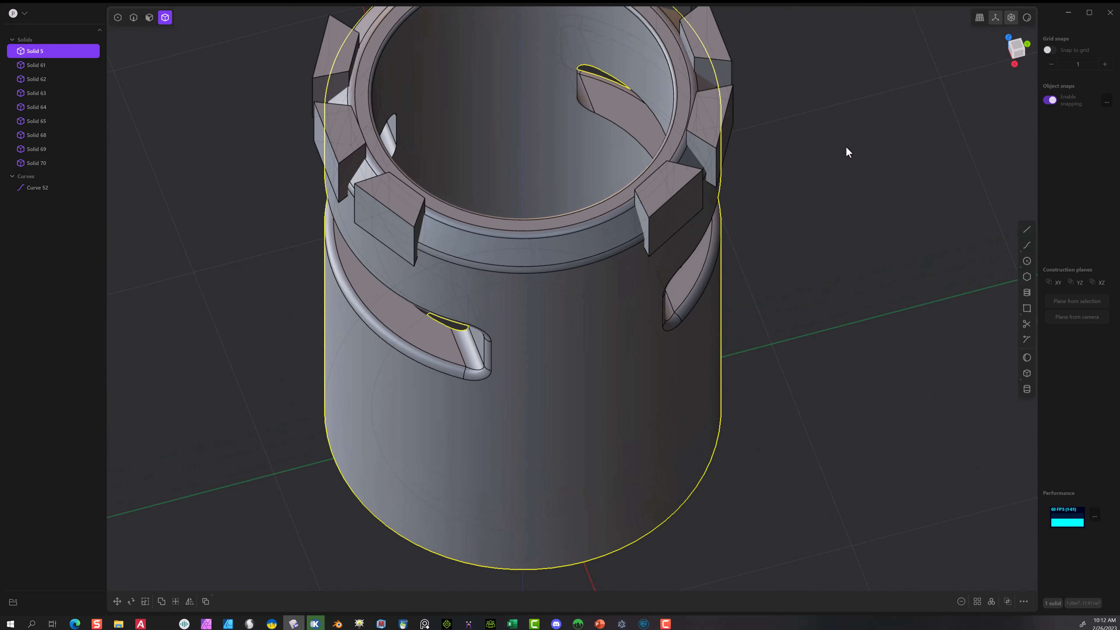
{"action": "scroll", "coordinate": [575, 192], "scroll_direction": "down", "scroll_amount": 3}
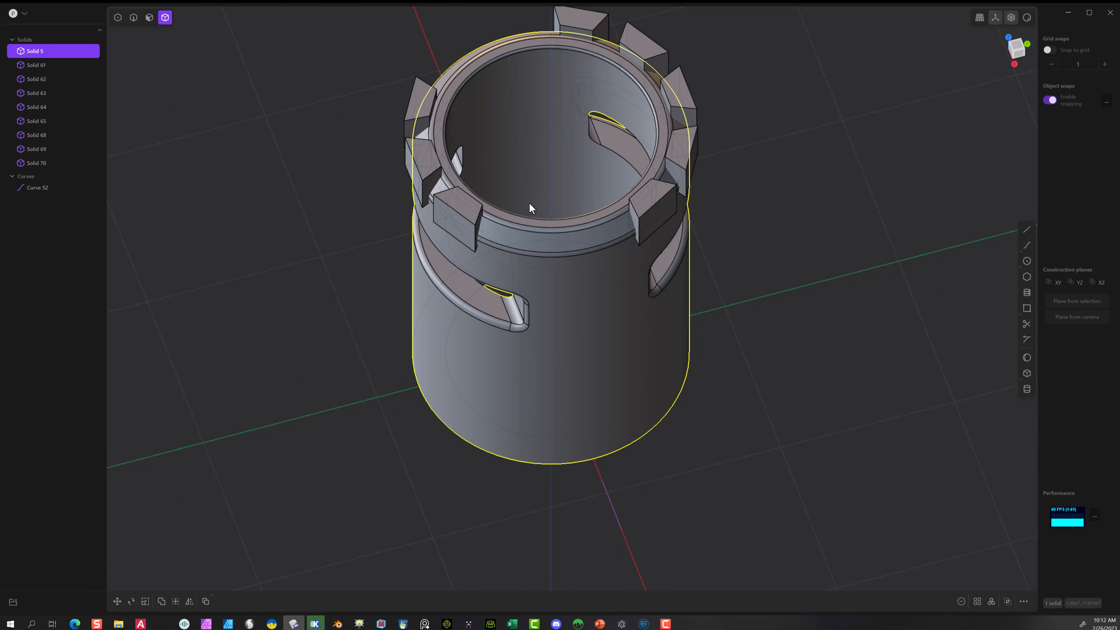
{"action": "scroll", "coordinate": [571, 220], "scroll_direction": "down", "scroll_amount": 3}
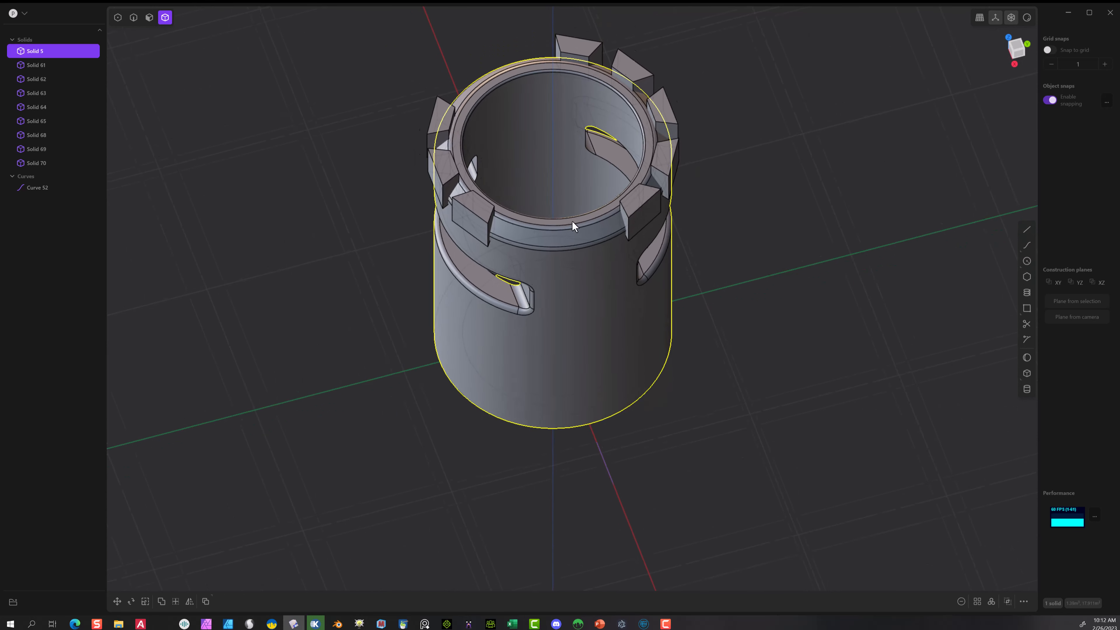
- In the top view, delete all remaining trapezoidal blocks except the one on the negative Y axis
{"action": "left_click", "coordinate": [1010, 37]}
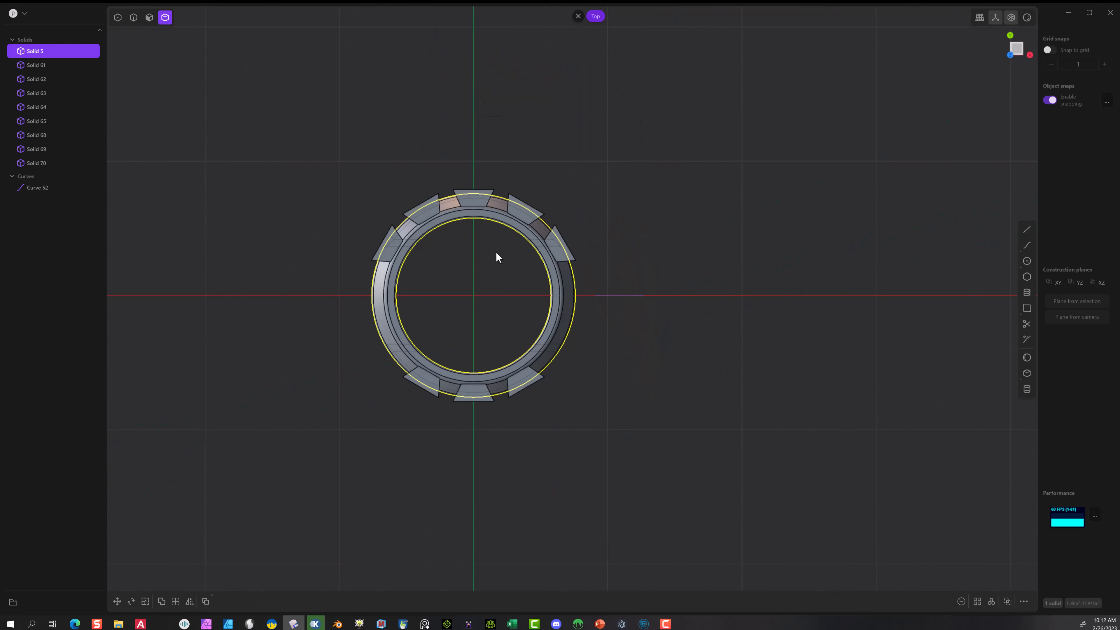
{"action": "left_click", "coordinate": [419, 381]}
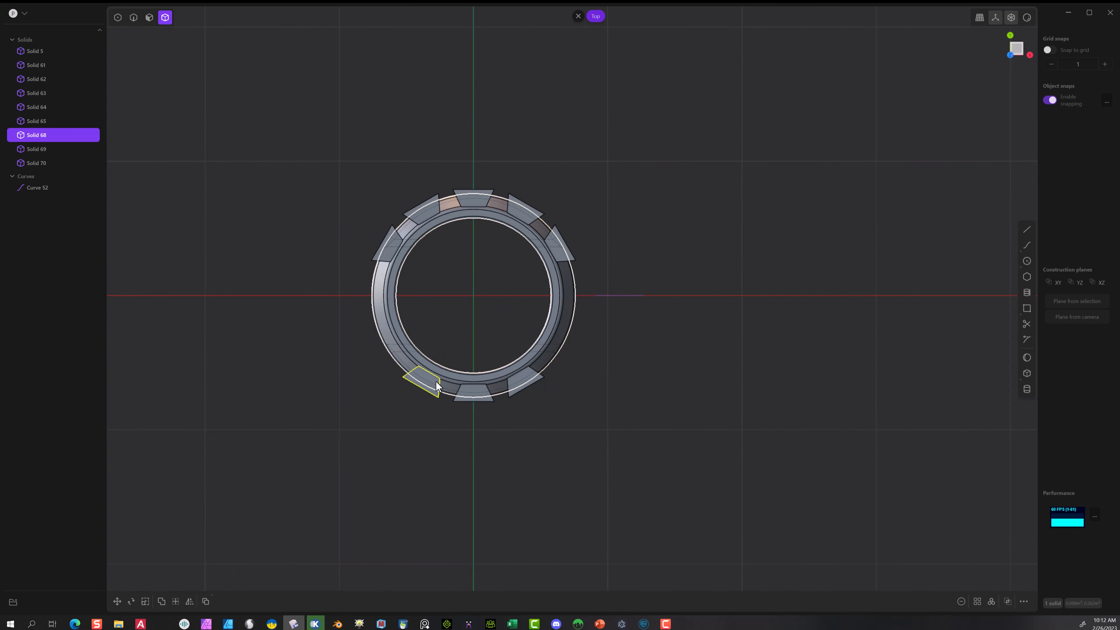
{"action": "left_click", "coordinate": [526, 382], "text": "shift"}
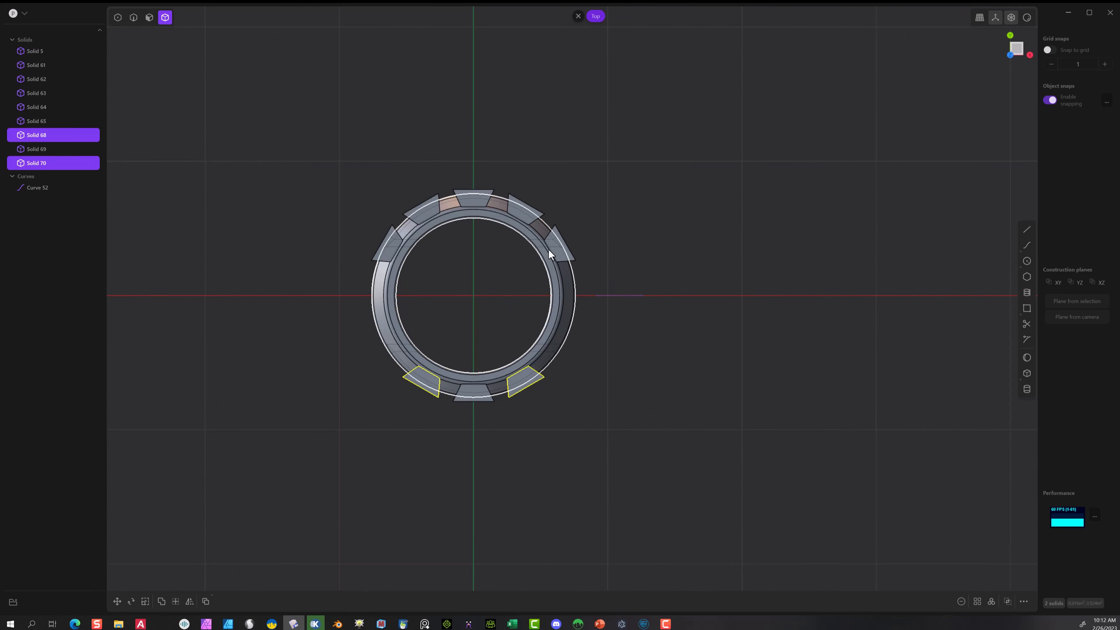
{"action": "left_click", "coordinate": [554, 247], "text": "shift"}
{"action": "left_click", "coordinate": [458, 197], "text": "shift"}
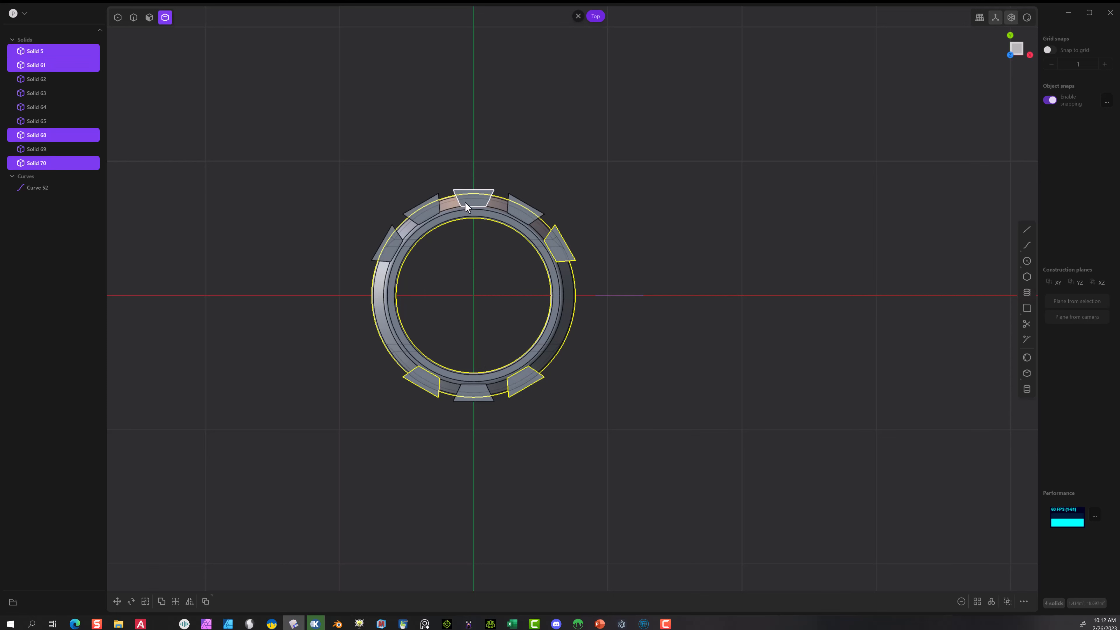
{"action": "left_click", "coordinate": [421, 209], "text": "shift"}
{"action": "left_click", "coordinate": [399, 245], "text": "shift"}
{"action": "left_click", "coordinate": [399, 245], "text": "shift"}
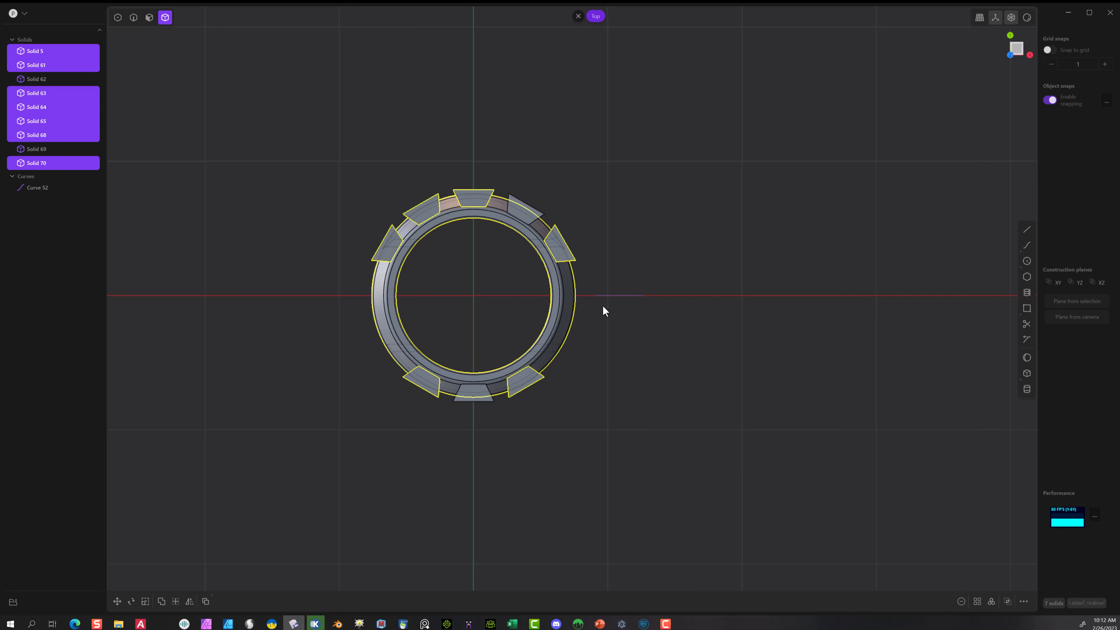
{"action": "left_click_drag", "start_coordinate": [632, 294], "coordinate": [557, 313], "text": "ctrl"}
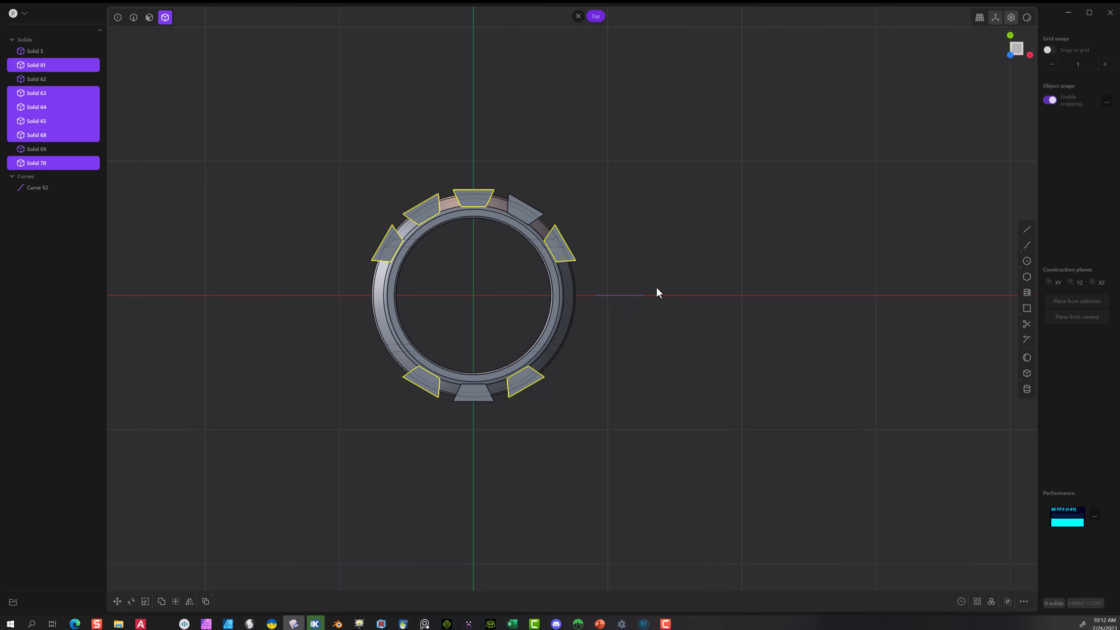
{"action": "key", "text": "Delete"}
{"action": "left_click", "coordinate": [531, 213]}
{"action": "key", "text": "Delete"}
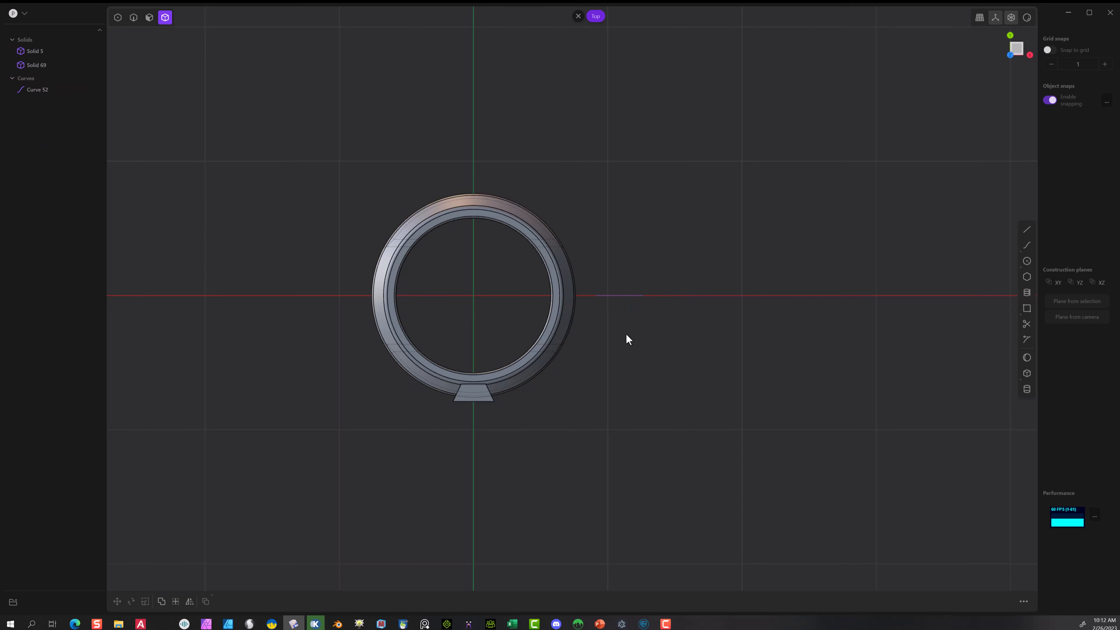
- Fillet the two inner vertical edges of the remaining trapezoidal block by about 0.04
{"action": "scroll", "coordinate": [492, 424], "scroll_direction": "up", "scroll_amount": 5}
{"action": "middle_click_drag", "start_coordinate": [493, 364], "coordinate": [429, 125]}
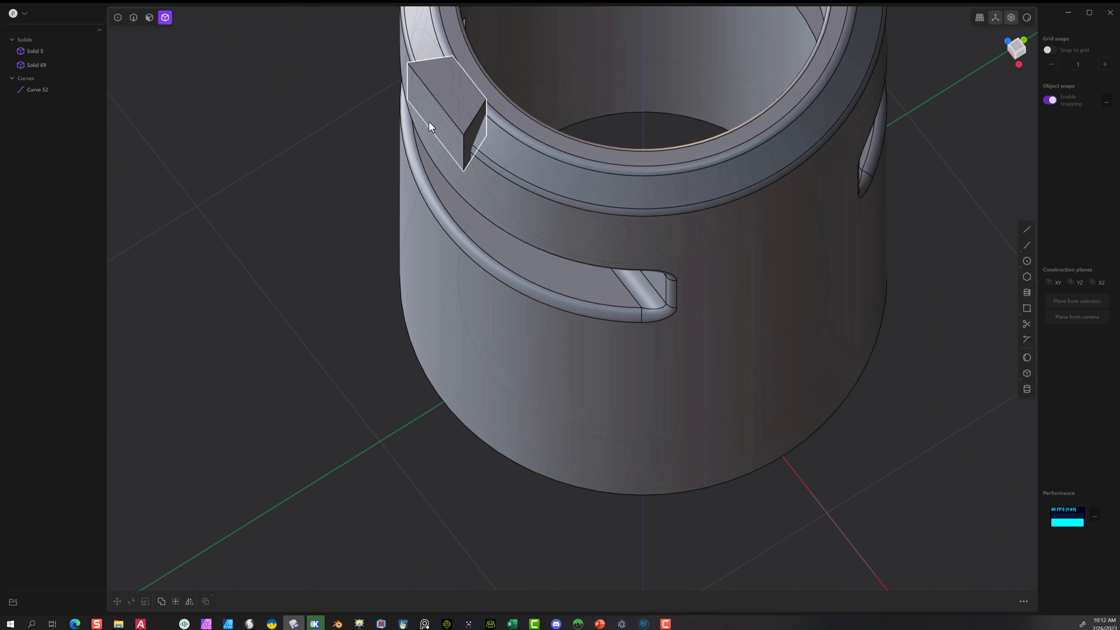
{"action": "left_click", "coordinate": [134, 17]}
{"action": "left_click", "coordinate": [487, 107]}
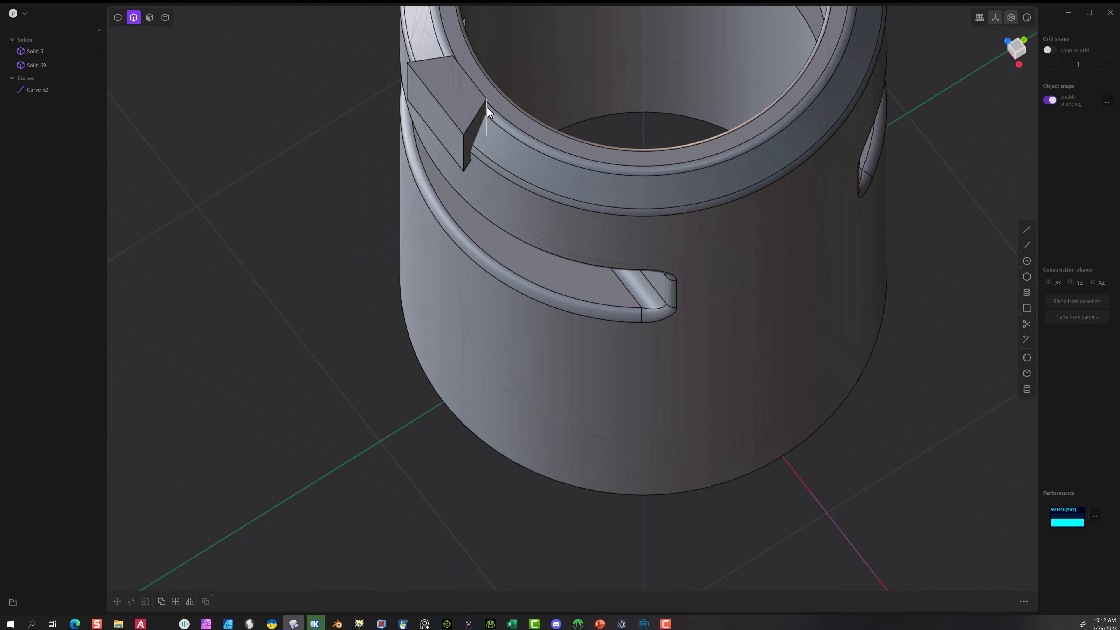
{"action": "key", "text": "f"}
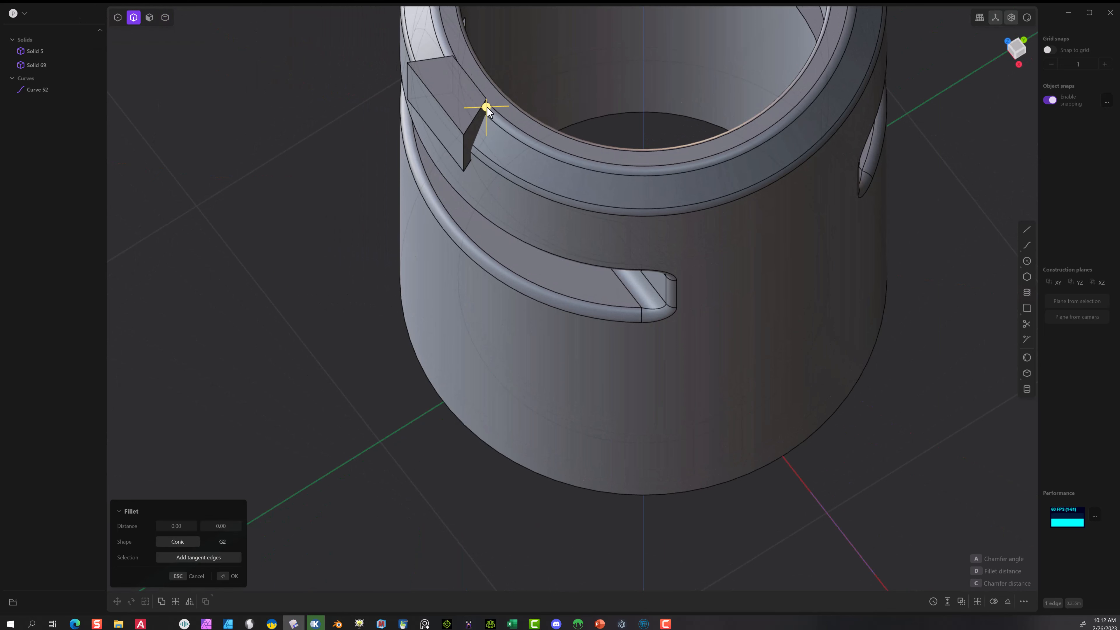
{"action": "left_click", "coordinate": [1011, 17]}
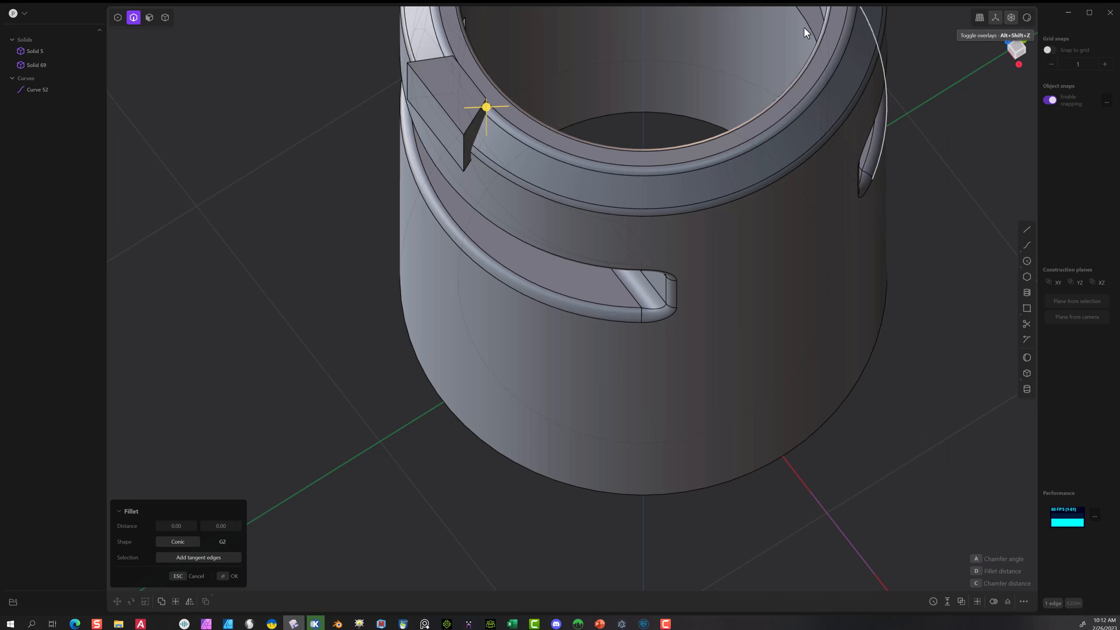
{"action": "left_click", "coordinate": [454, 82]}
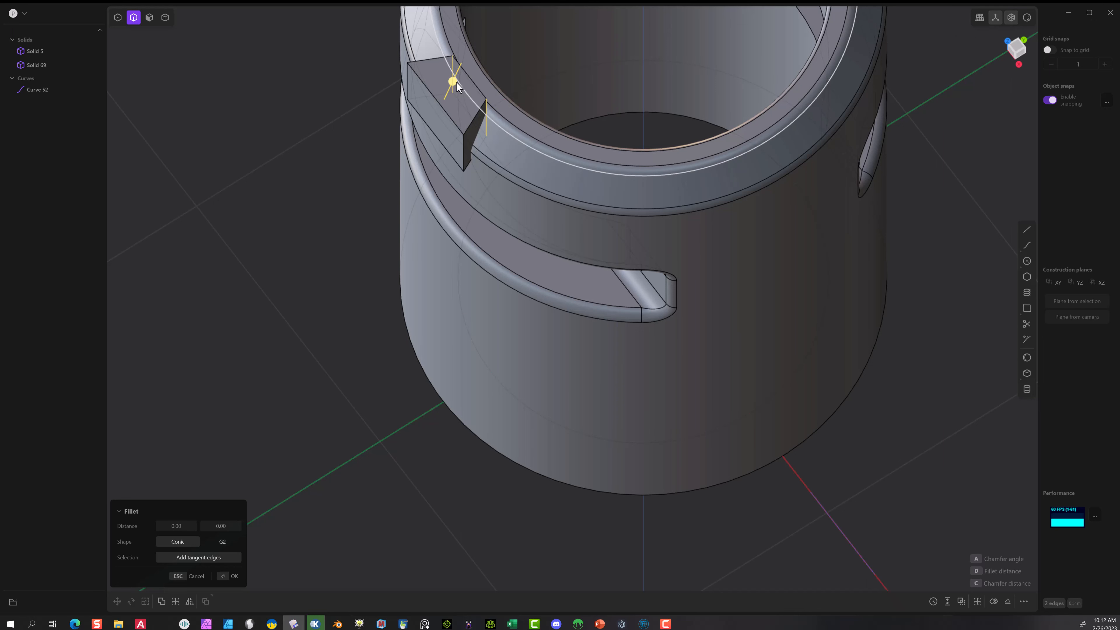
{"action": "left_click_drag", "start_coordinate": [457, 82], "coordinate": [481, 81]}
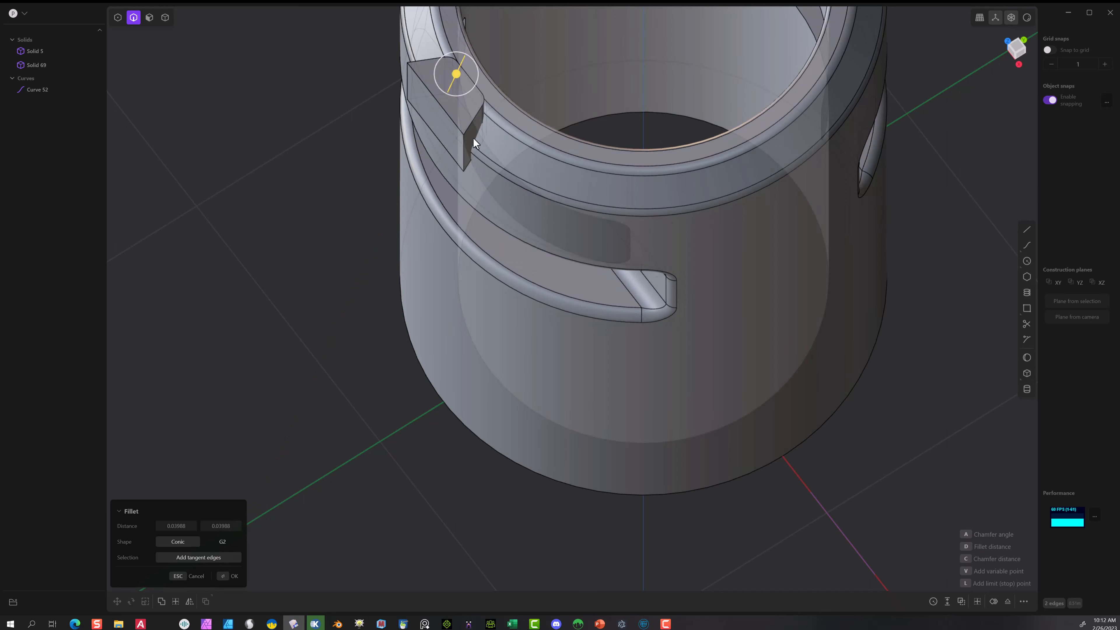
{"action": "left_click", "coordinate": [227, 579]}
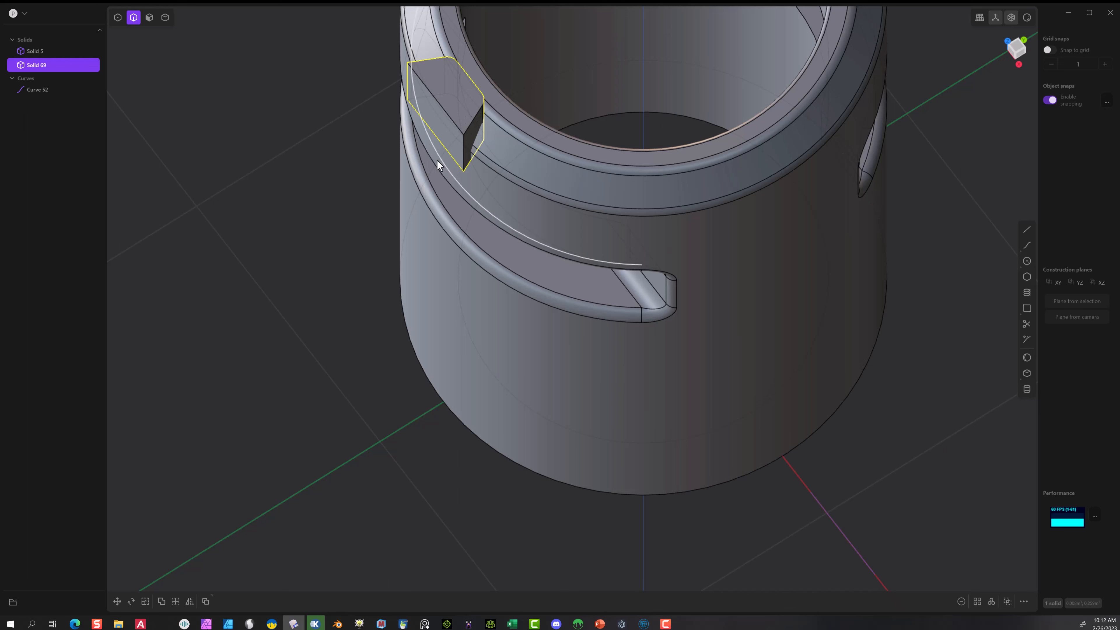
- Fillet the lower side edge of the trapezoidal block by about 0.016
{"action": "middle_click_drag", "start_coordinate": [446, 167], "coordinate": [444, 145]}
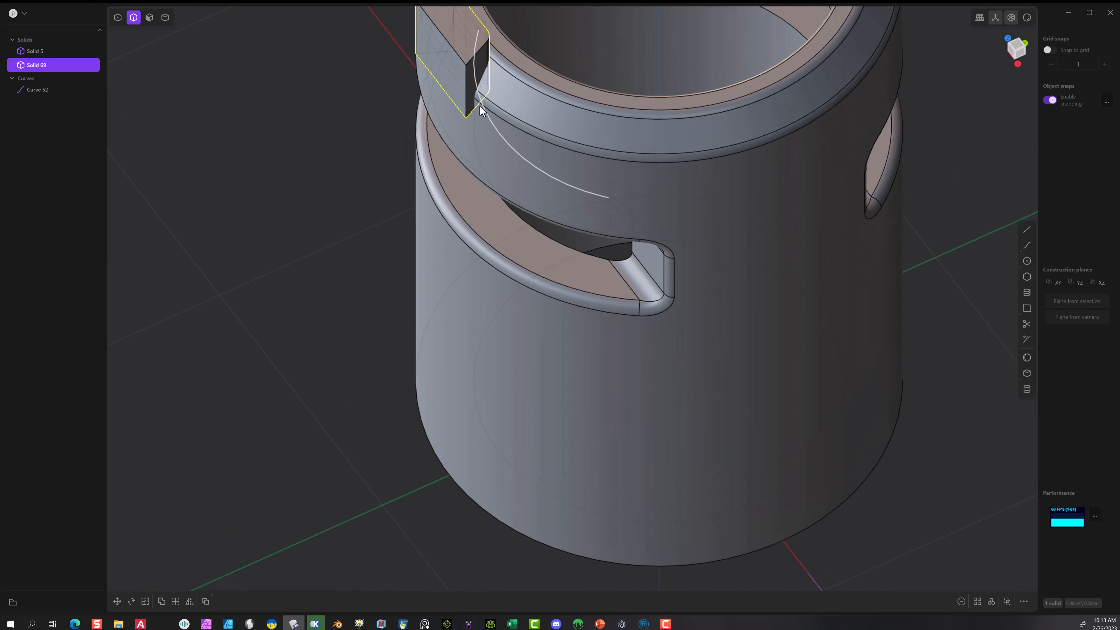
{"action": "left_click", "coordinate": [470, 113]}
{"action": "key", "text": "f"}
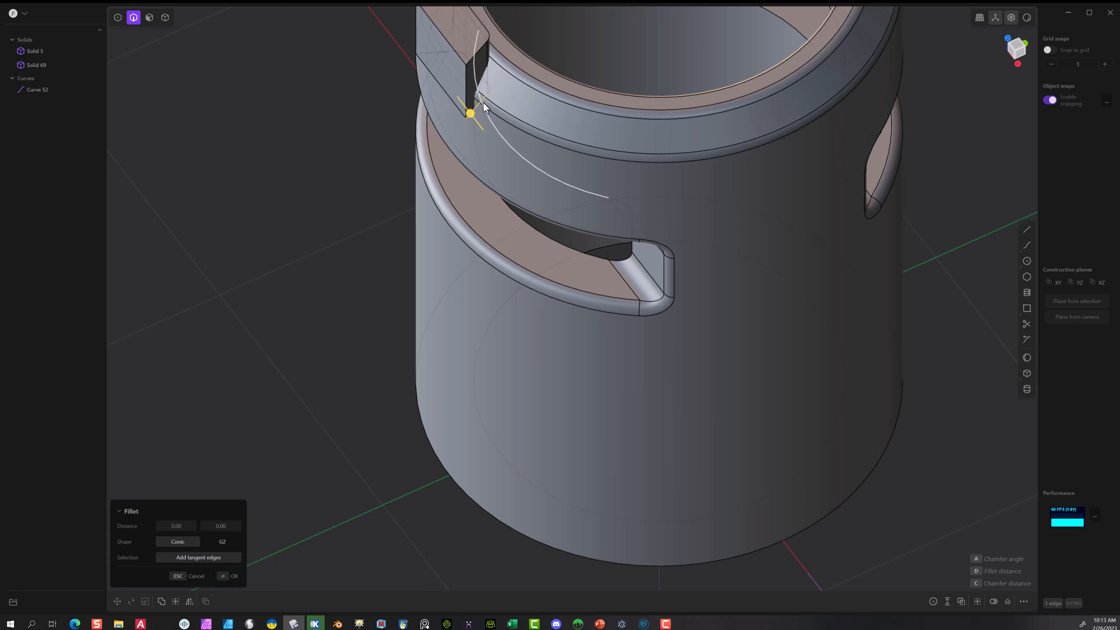
{"action": "left_click_drag", "start_coordinate": [471, 114], "coordinate": [476, 115]}
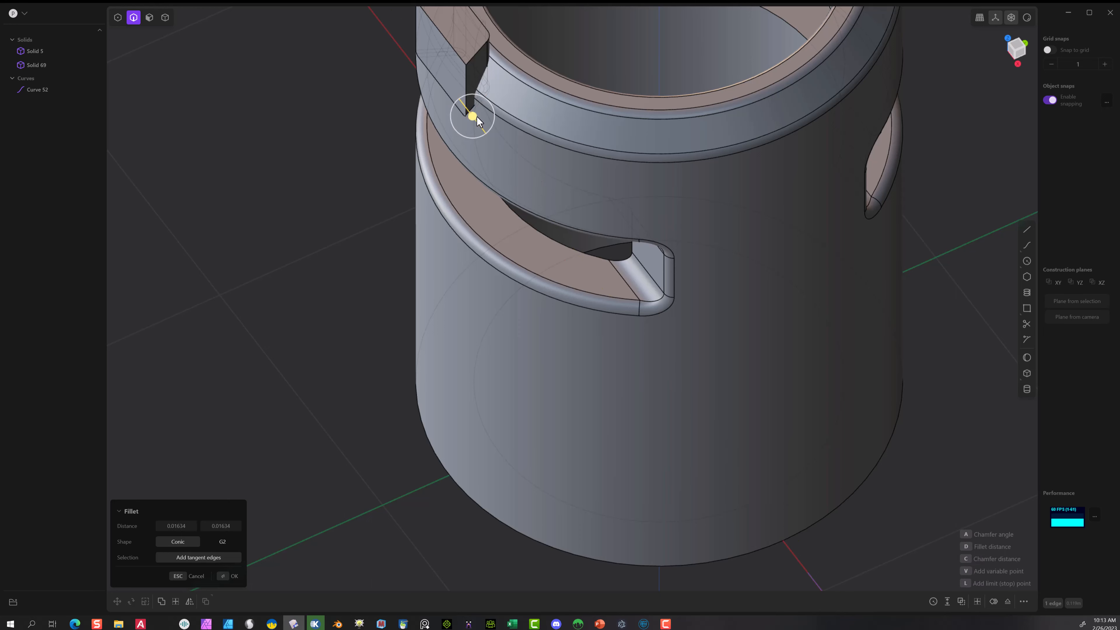
{"action": "left_click", "coordinate": [225, 580]}
- Create a radial array of 12 filleted blocks over 360 degrees around the tube's center in the top view
{"action": "right_click_drag", "start_coordinate": [318, 355], "coordinate": [452, 310]}
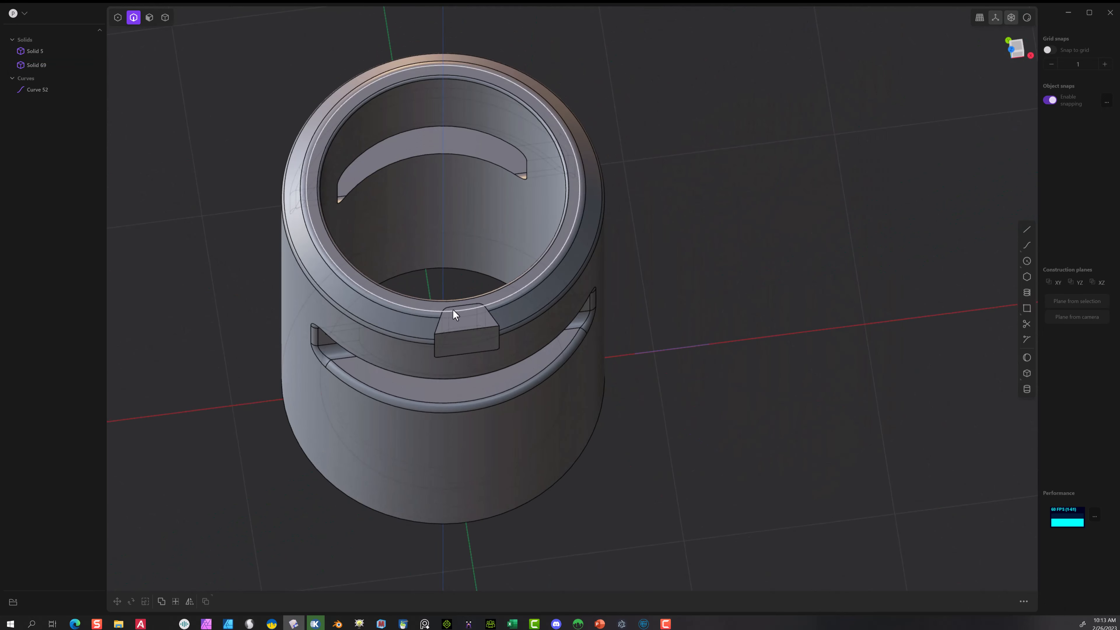
{"action": "left_click", "coordinate": [165, 17]}
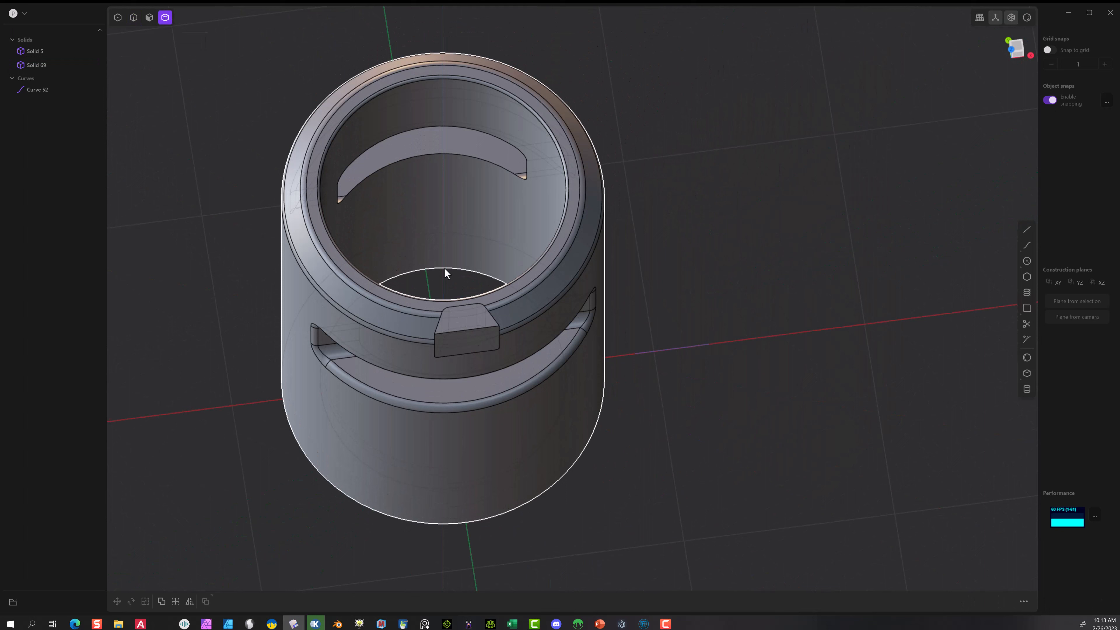
{"action": "left_click", "coordinate": [473, 325]}
{"action": "left_click", "coordinate": [1016, 47]}
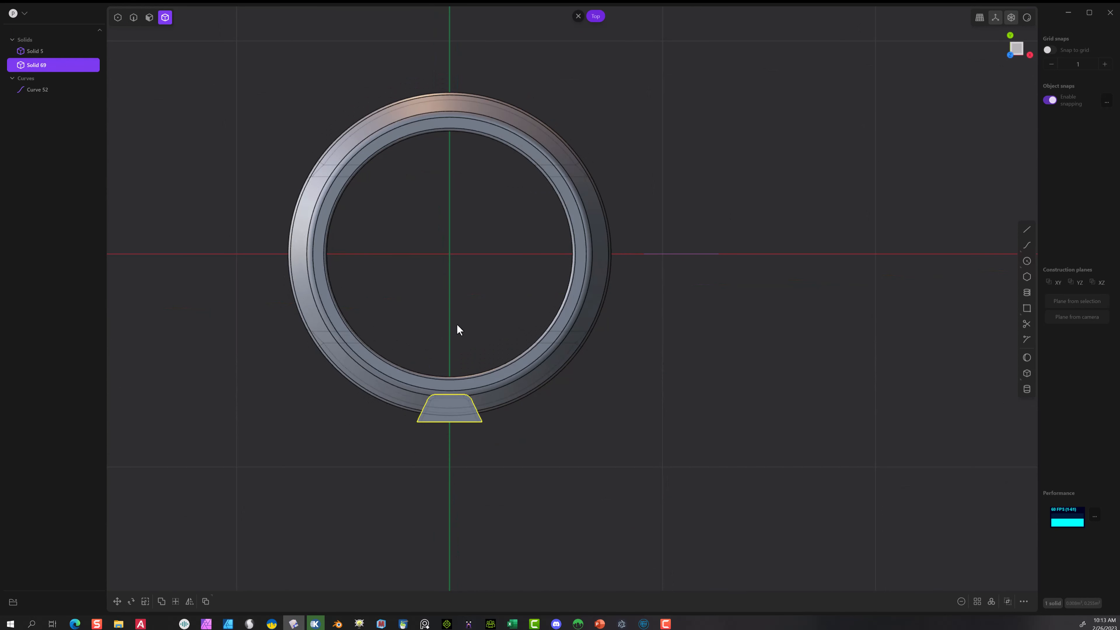
{"action": "left_click", "coordinate": [991, 603]}
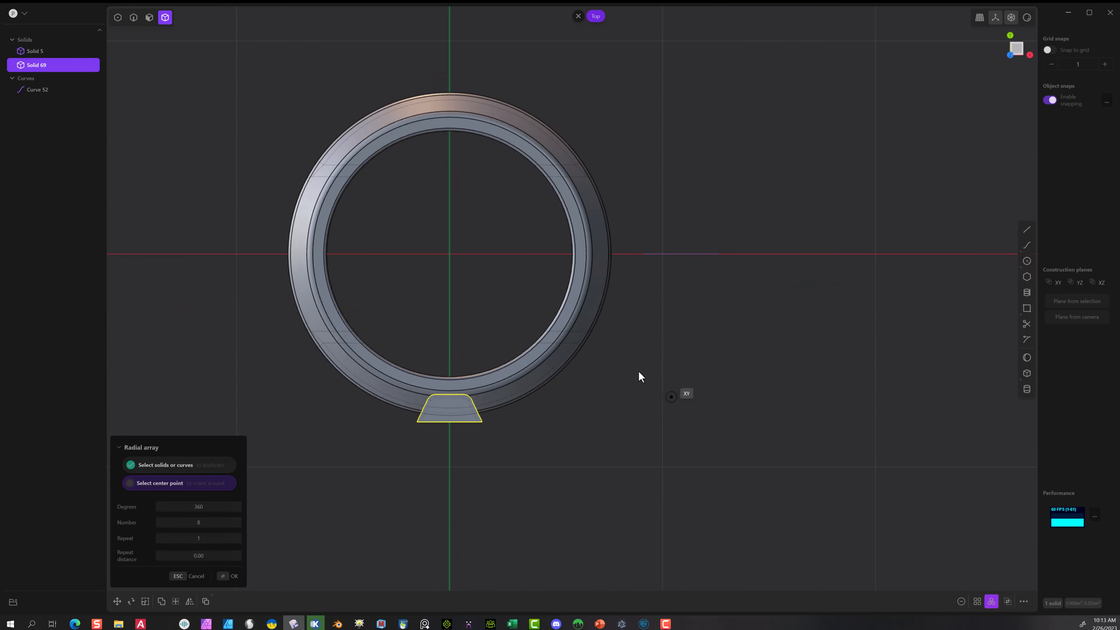
{"action": "left_click", "coordinate": [448, 254]}
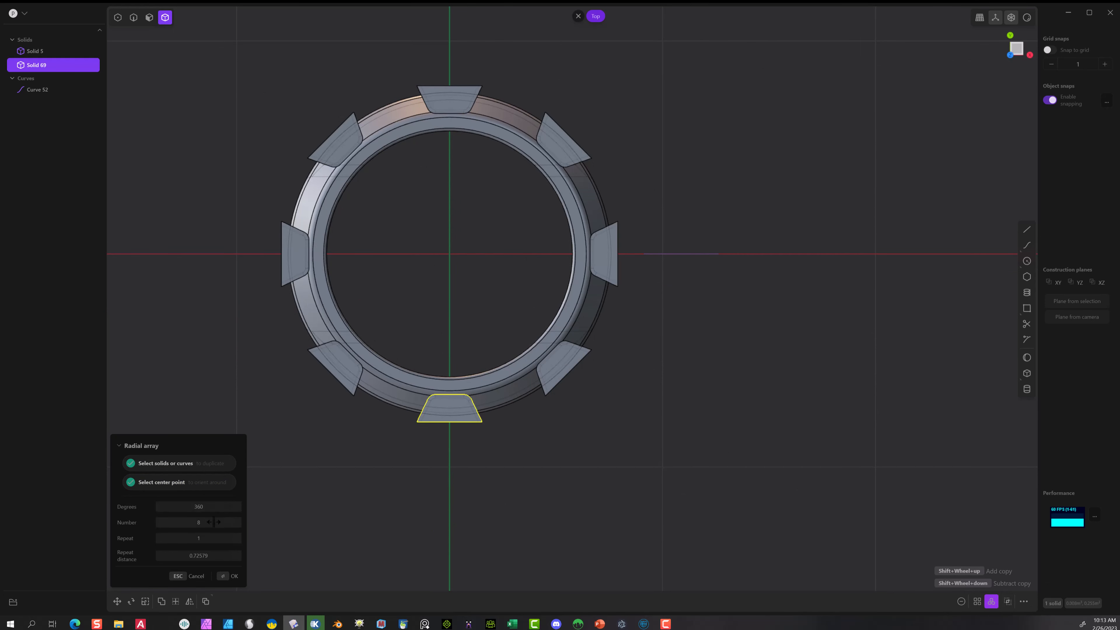
{"action": "scroll", "coordinate": [449, 254], "scroll_direction": "up", "scroll_amount": 2, "text": "shift"}
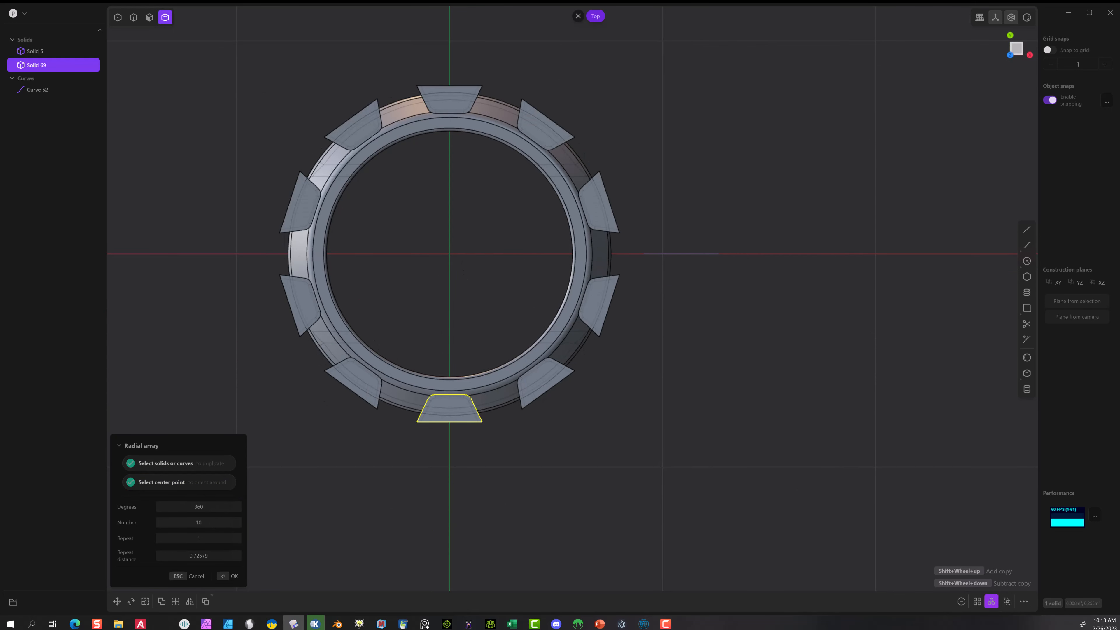
{"action": "scroll", "coordinate": [449, 254], "scroll_direction": "up", "scroll_amount": 2, "text": "shift"}
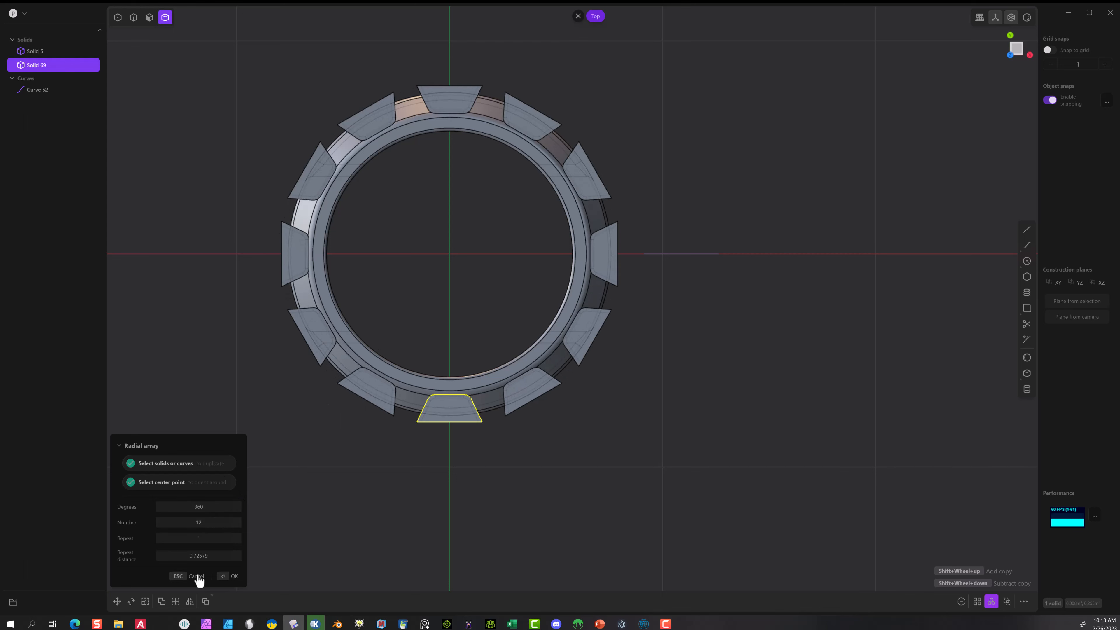
{"action": "left_click", "coordinate": [230, 575]}
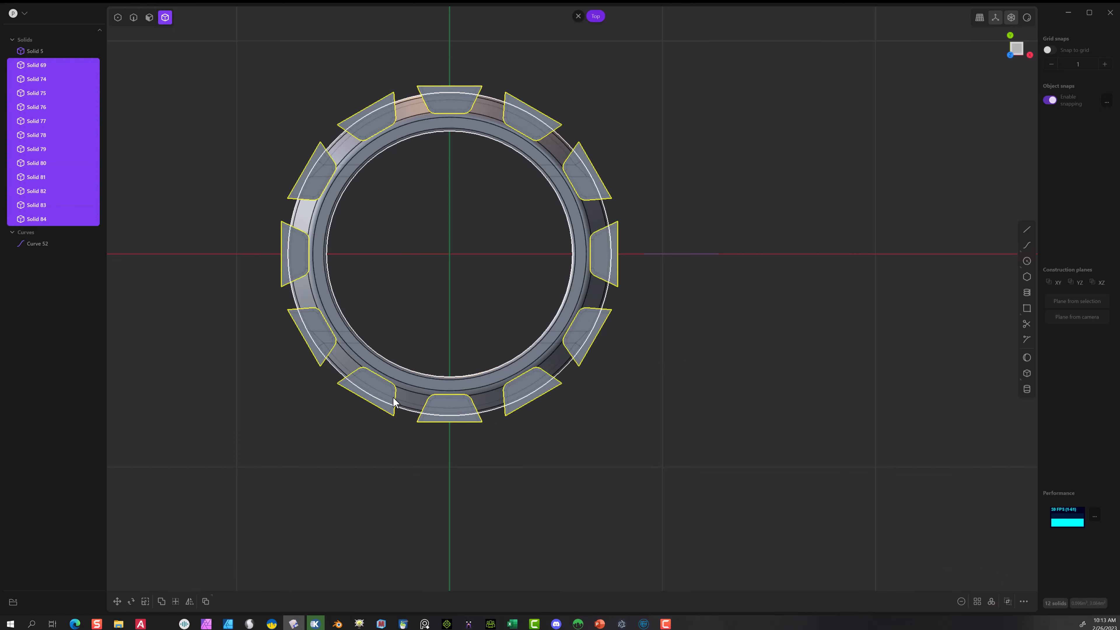
- Delete the four blocks at both ends of the X axis and directly below them in the top view
{"action": "left_click", "coordinate": [251, 353]}
{"action": "left_click", "coordinate": [315, 330]}
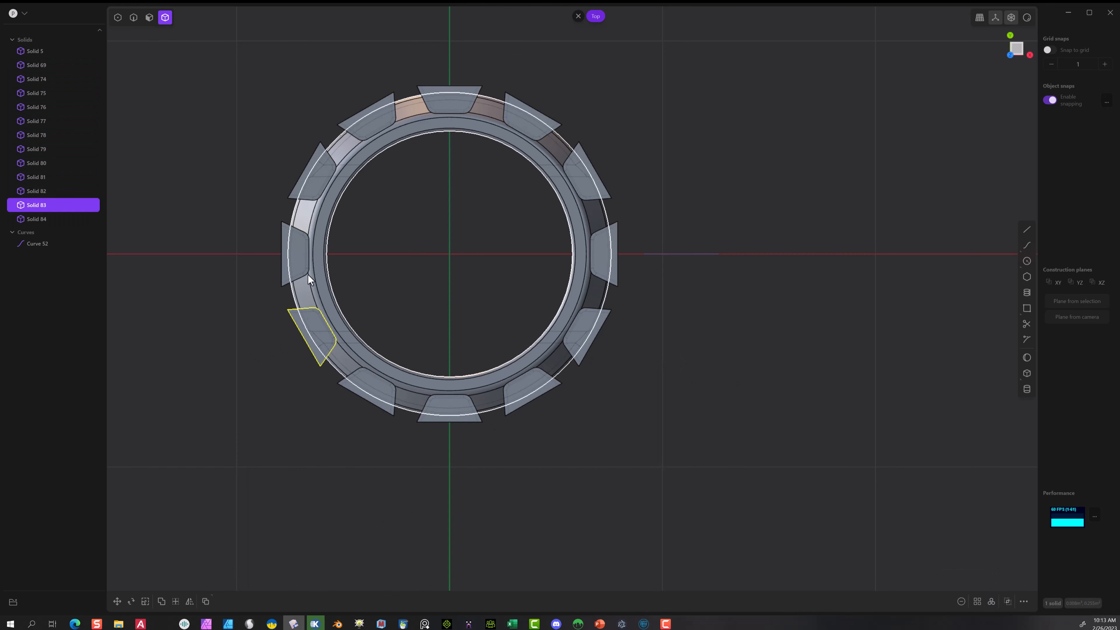
{"action": "left_click", "coordinate": [301, 252]}
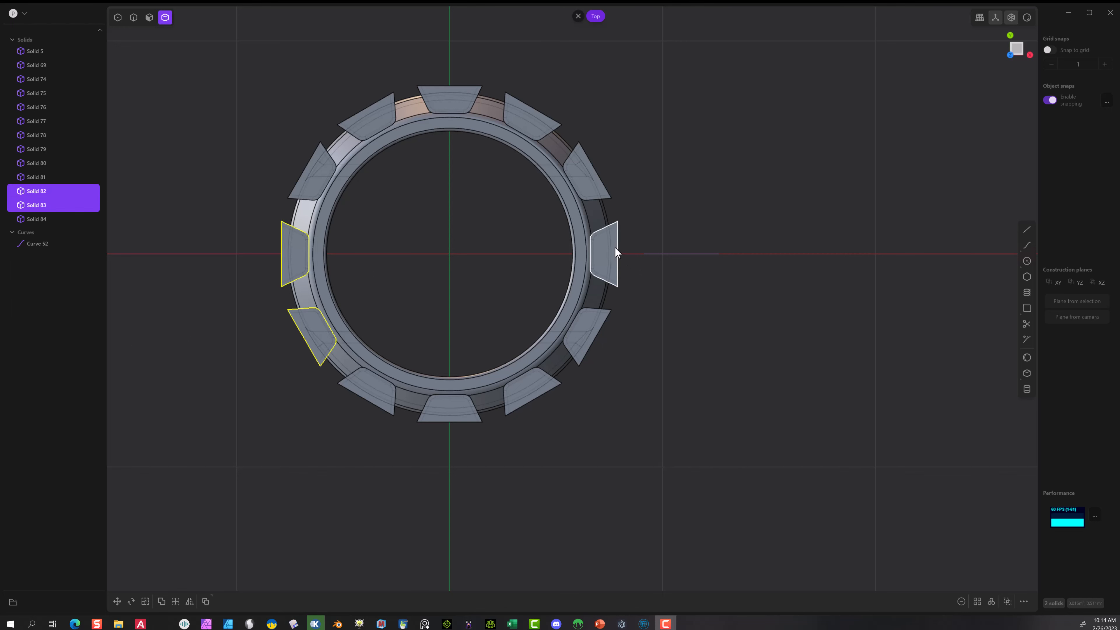
{"action": "left_click", "coordinate": [616, 252]}
{"action": "left_click", "coordinate": [602, 329]}
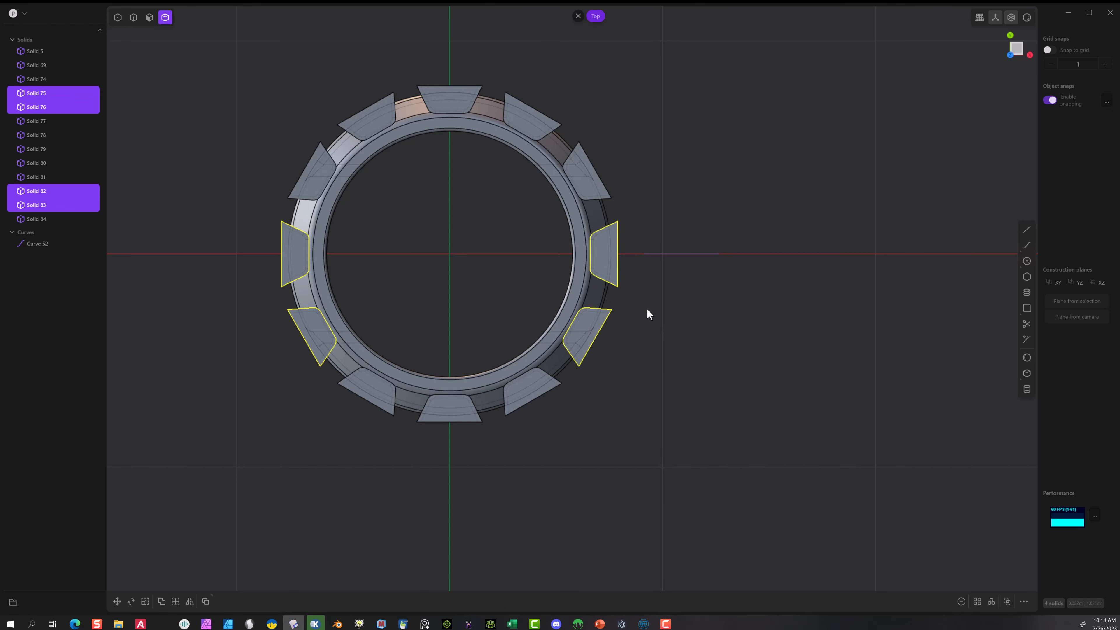
{"action": "key", "text": "Delete"}
- Subtract the eight remaining trapezoidal blocks from the tube with a Boolean difference to cut notches in its rim
{"action": "middle_click_drag", "start_coordinate": [699, 342], "coordinate": [660, 268]}
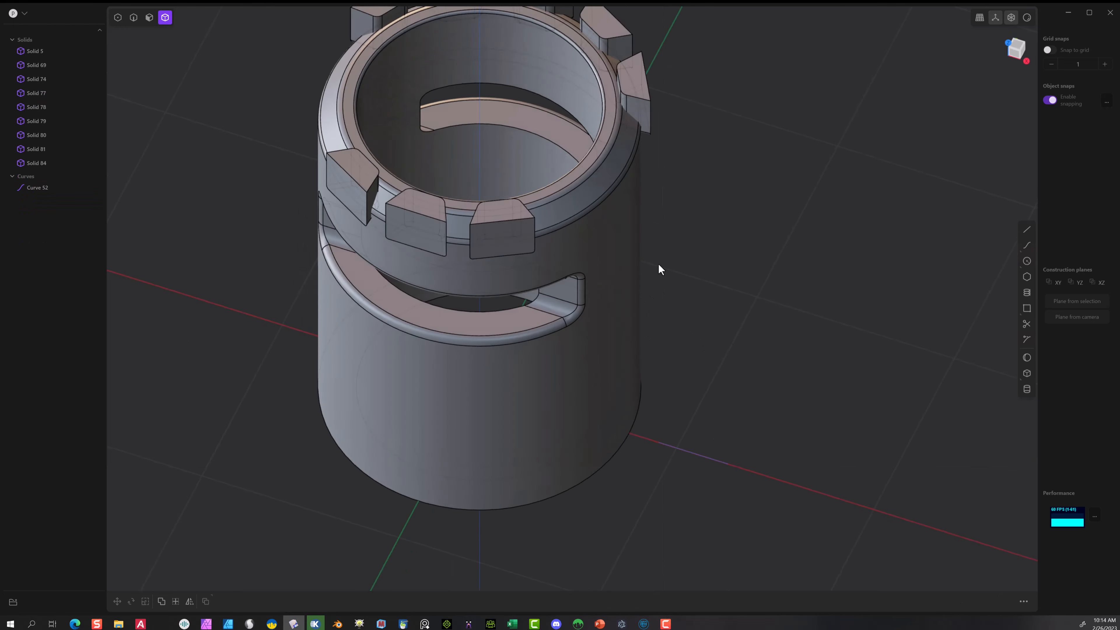
{"action": "left_click", "coordinate": [591, 214]}
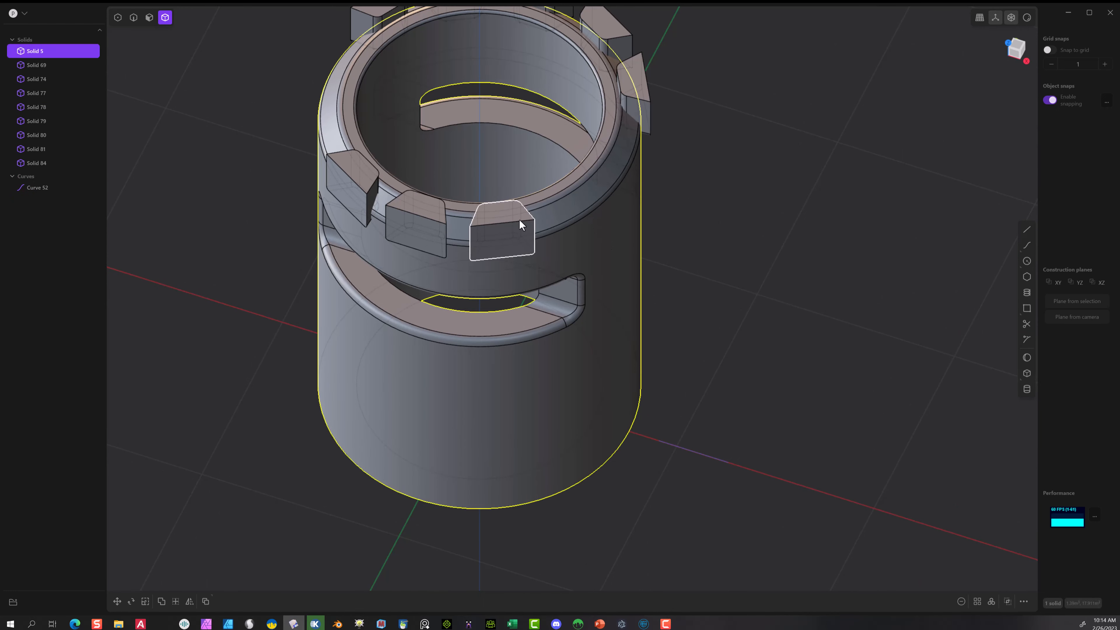
{"action": "left_click", "coordinate": [499, 229]}
{"action": "left_click", "coordinate": [438, 240]}
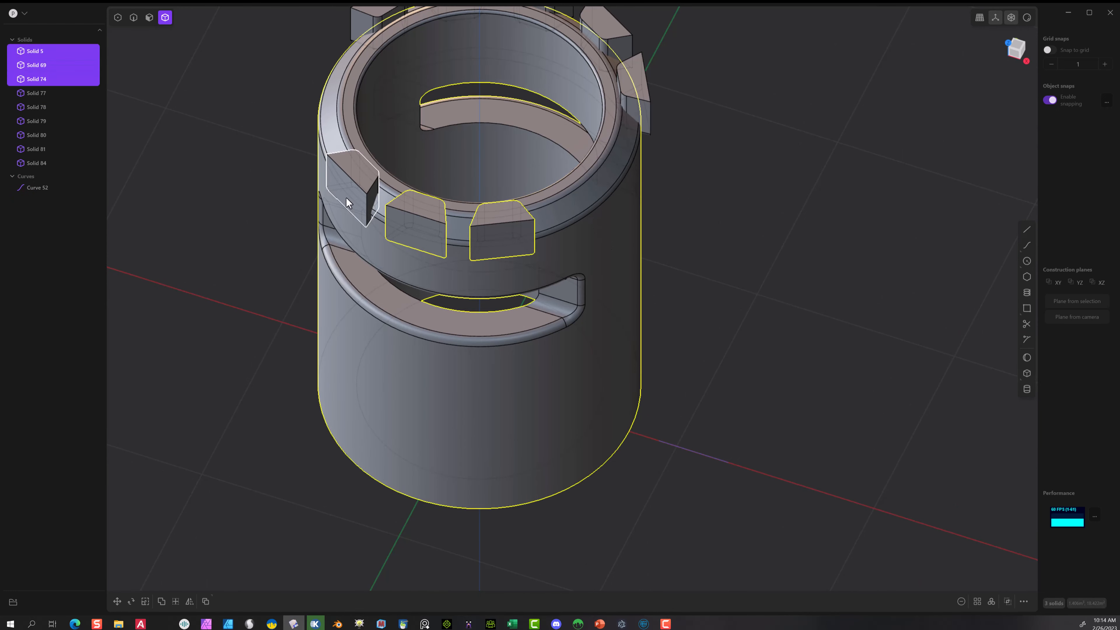
{"action": "left_click", "coordinate": [352, 189]}
{"action": "scroll", "coordinate": [471, 142], "scroll_direction": "down", "scroll_amount": 2}
{"action": "left_click", "coordinate": [421, 27]}
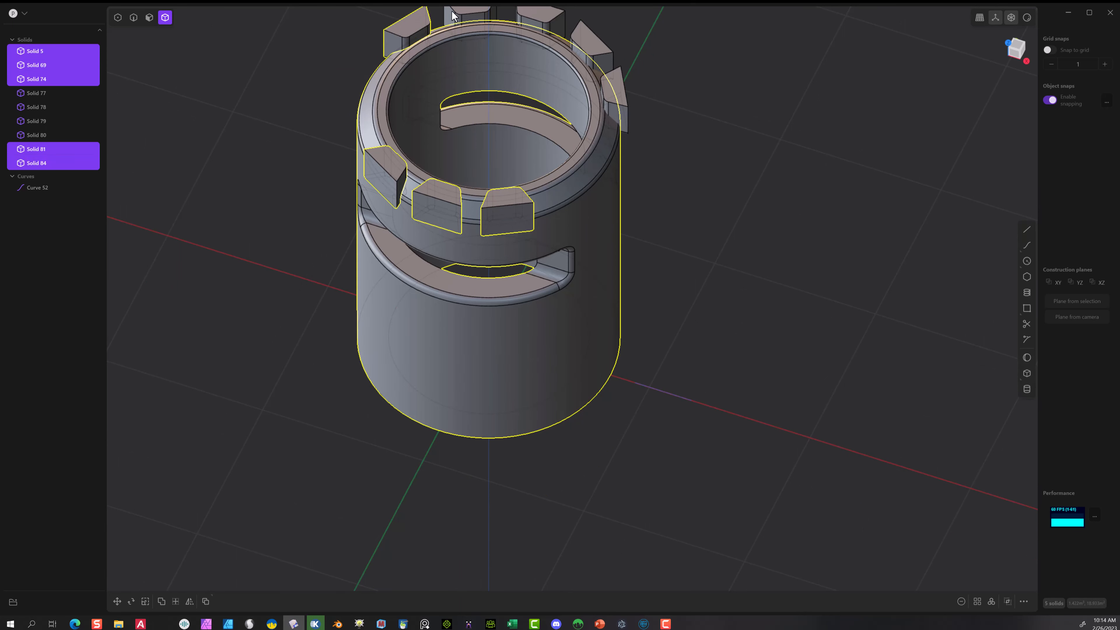
{"action": "scroll", "coordinate": [723, 141], "scroll_direction": "down", "scroll_amount": 1}
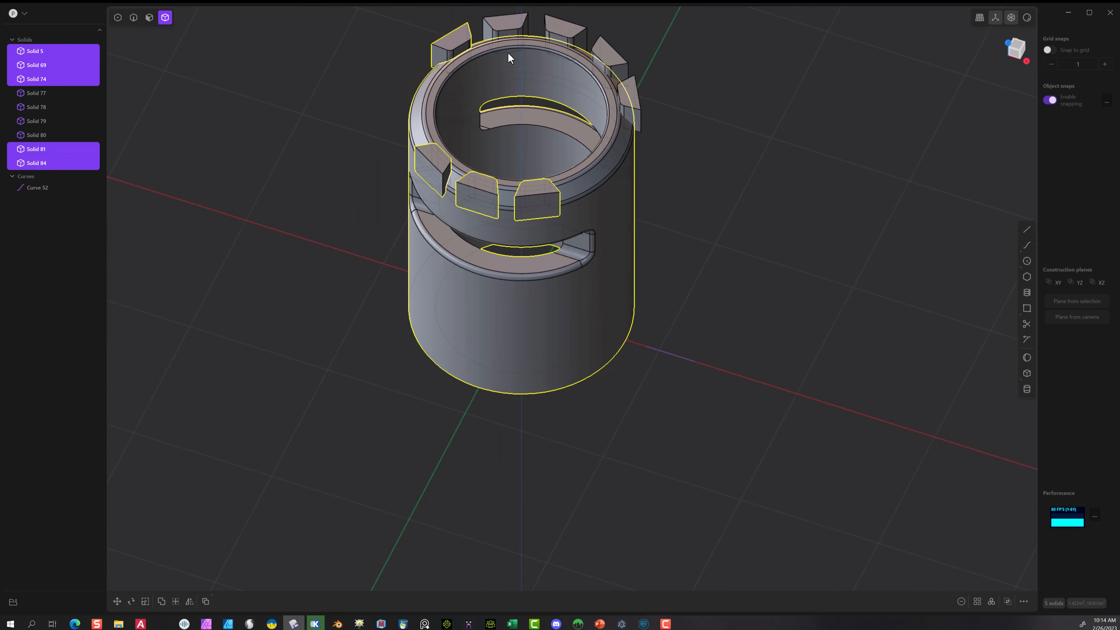
{"action": "left_click", "coordinate": [505, 29]}
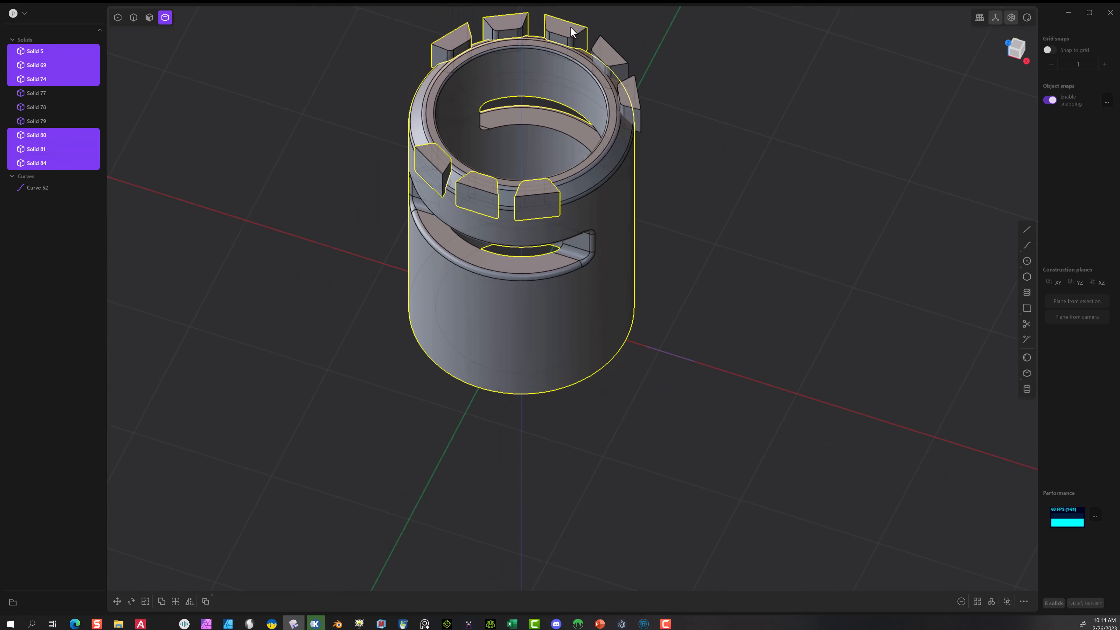
{"action": "left_click", "coordinate": [568, 27]}
{"action": "left_click", "coordinate": [611, 53]}
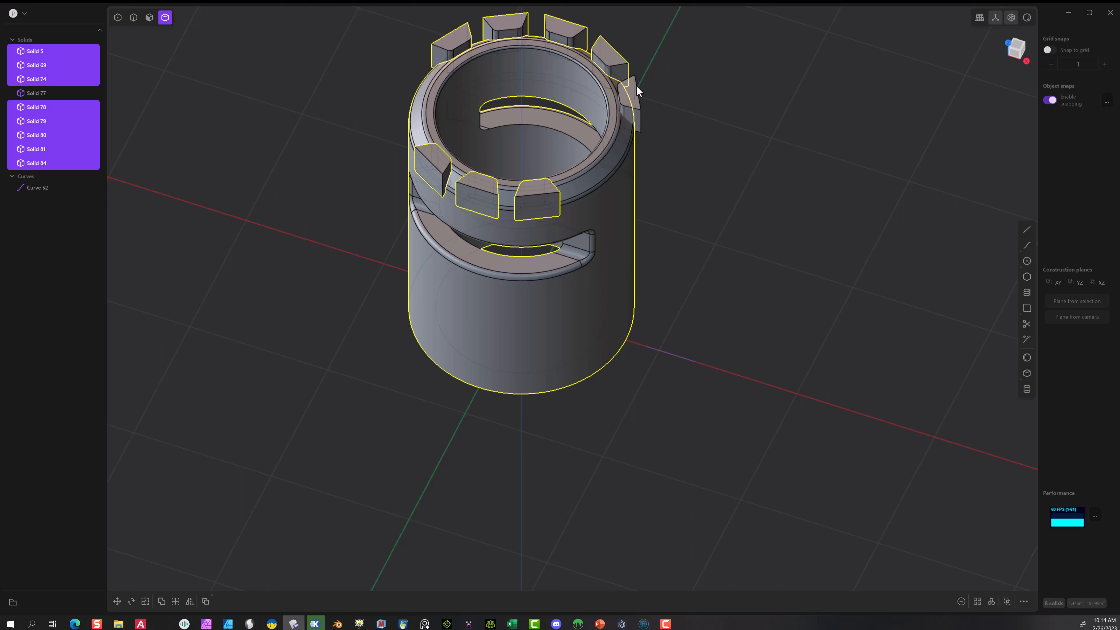
{"action": "left_click", "coordinate": [631, 98]}
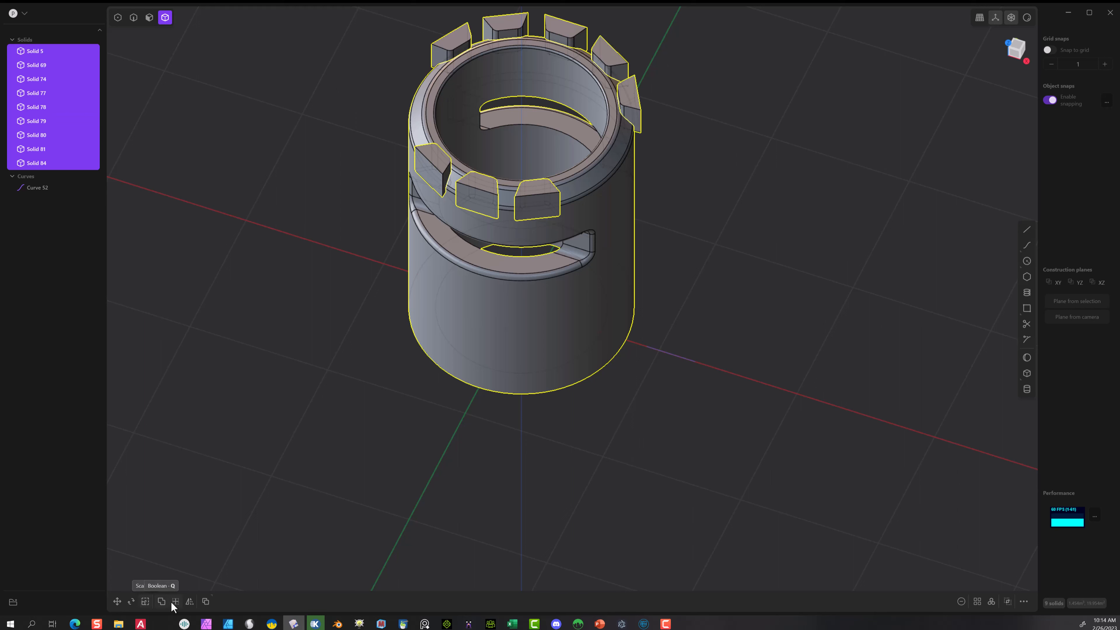
{"action": "left_click", "coordinate": [161, 605]}
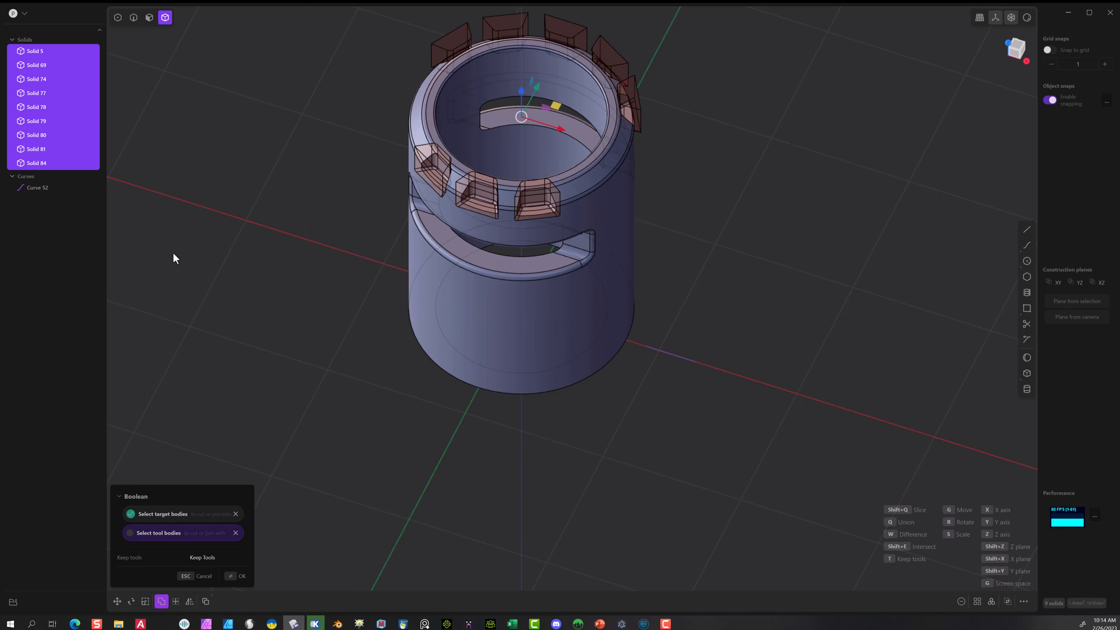
{"action": "left_click", "coordinate": [231, 576]}
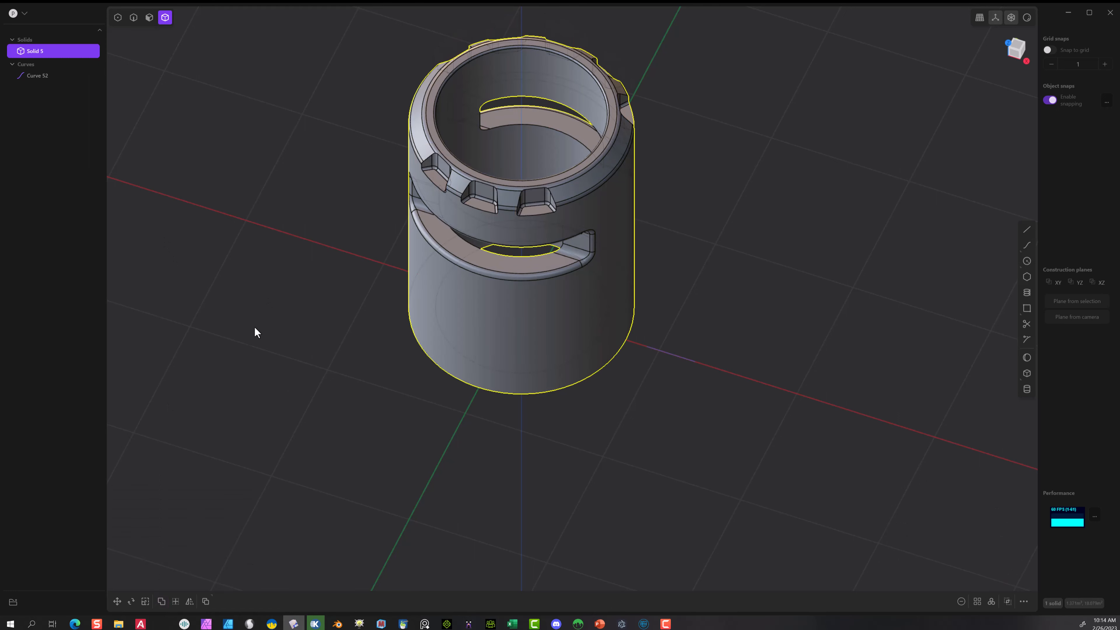
- Fillet the side edges of the rim notches all around the tube by about 0.007
{"action": "middle_click_drag", "start_coordinate": [254, 326], "coordinate": [432, 315]}
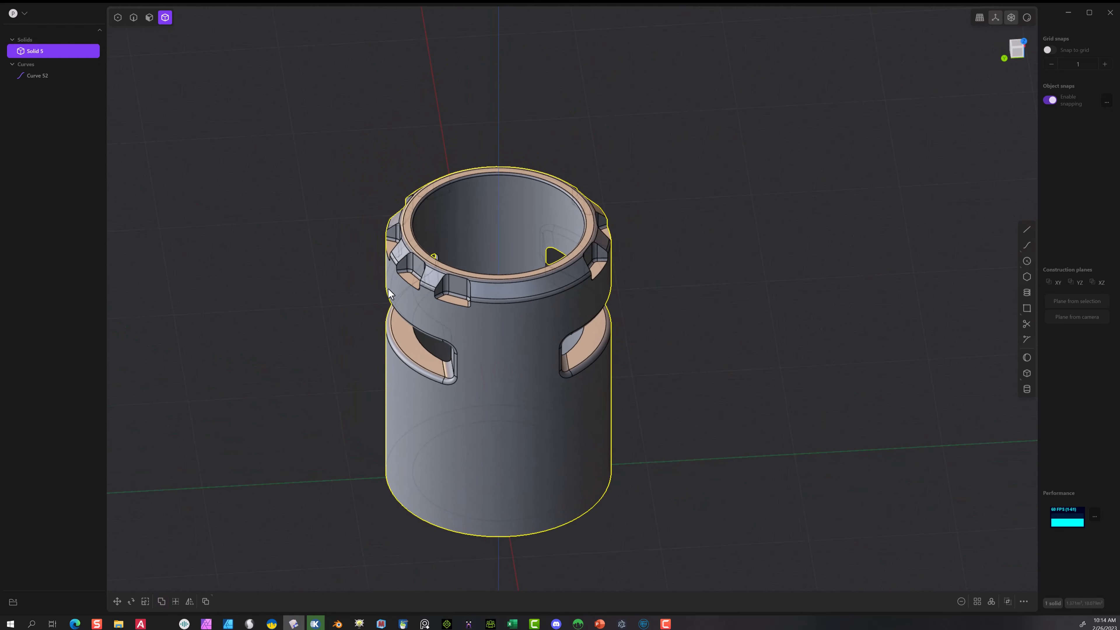
{"action": "scroll", "coordinate": [427, 281], "scroll_direction": "up", "scroll_amount": 2}
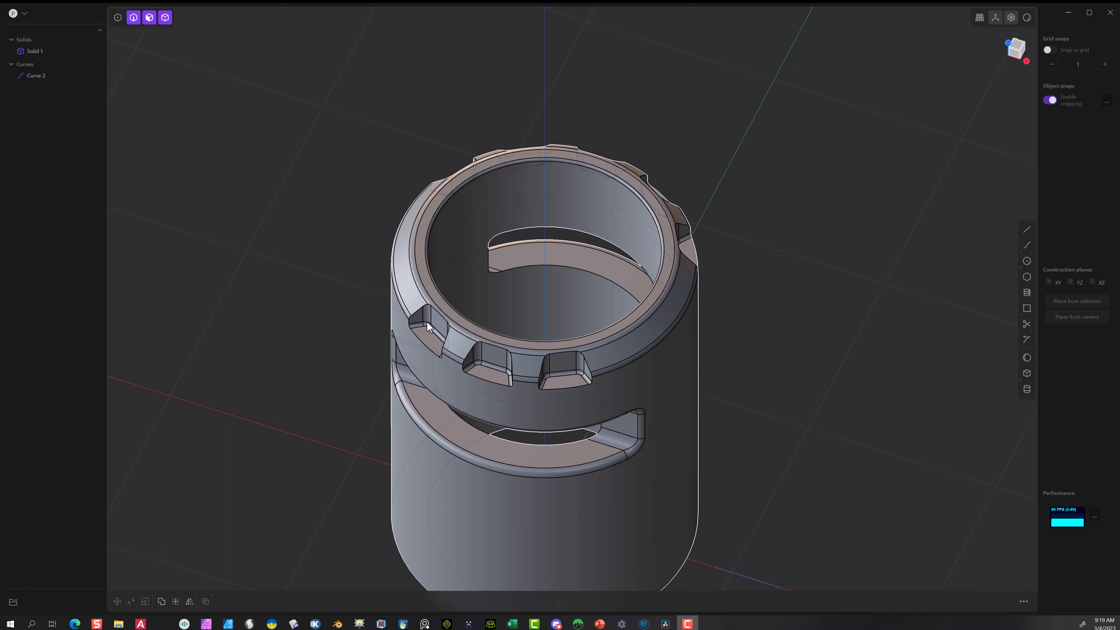
{"action": "left_click", "coordinate": [418, 305]}
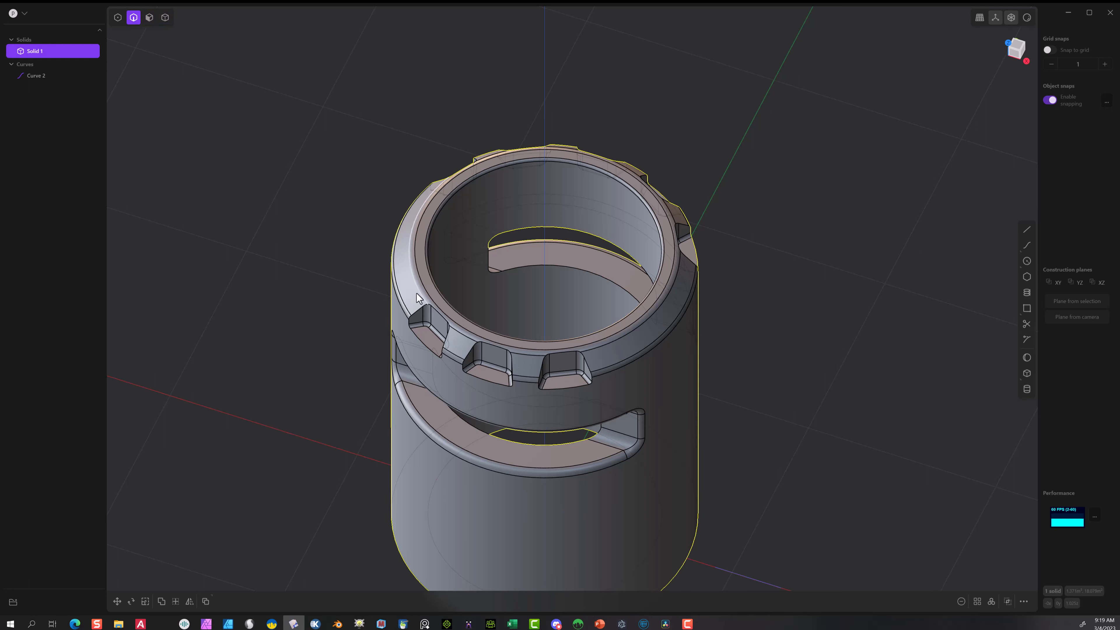
{"action": "left_click", "coordinate": [422, 316]}
{"action": "key", "text": "f"}
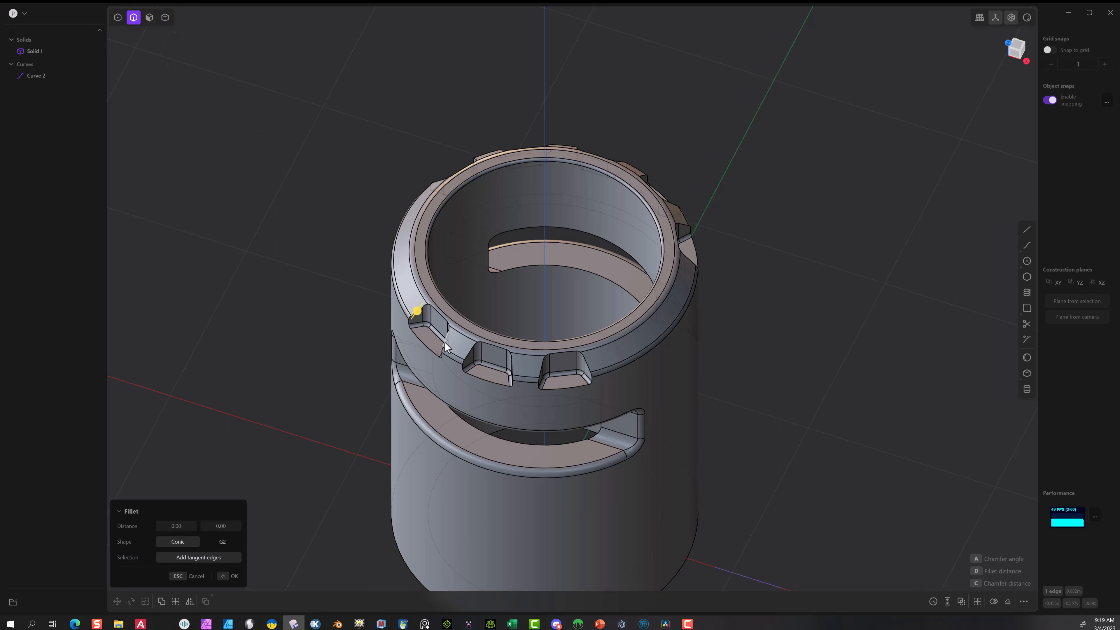
{"action": "left_click", "coordinate": [470, 353]}
{"action": "left_click", "coordinate": [513, 364]}
{"action": "left_click", "coordinate": [540, 368]}
{"action": "left_click", "coordinate": [587, 363]}
{"action": "middle_click_drag", "start_coordinate": [788, 300], "coordinate": [574, 294]}
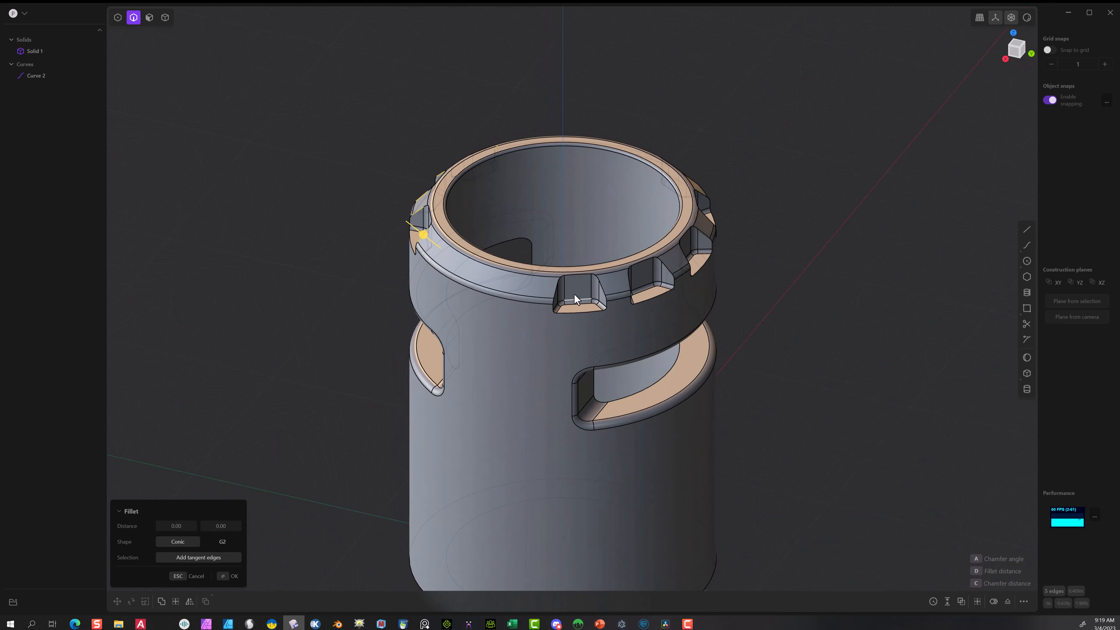
{"action": "left_click", "coordinate": [552, 289]}
{"action": "left_click", "coordinate": [629, 283]}
{"action": "middle_click_drag", "start_coordinate": [630, 282], "coordinate": [524, 276]}
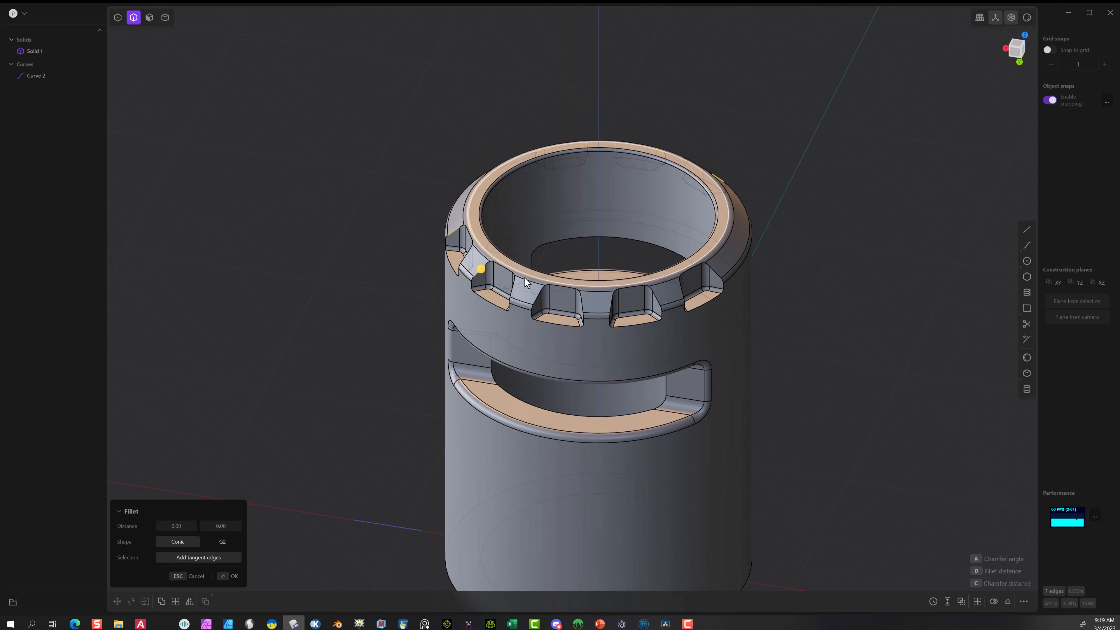
{"action": "left_click", "coordinate": [536, 299]}
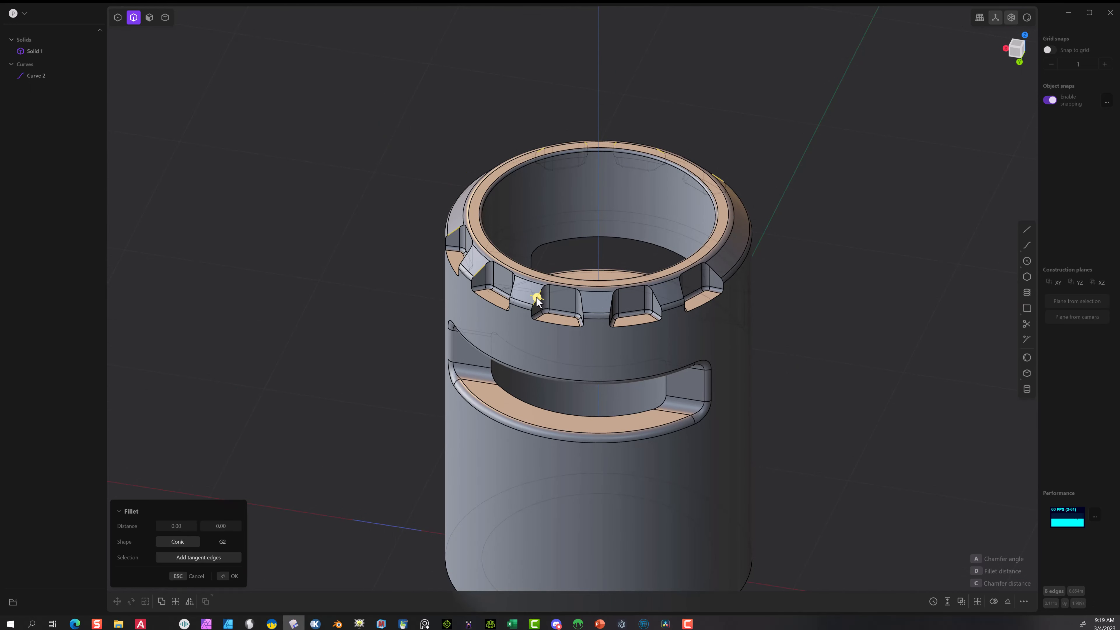
{"action": "left_click", "coordinate": [607, 305]}
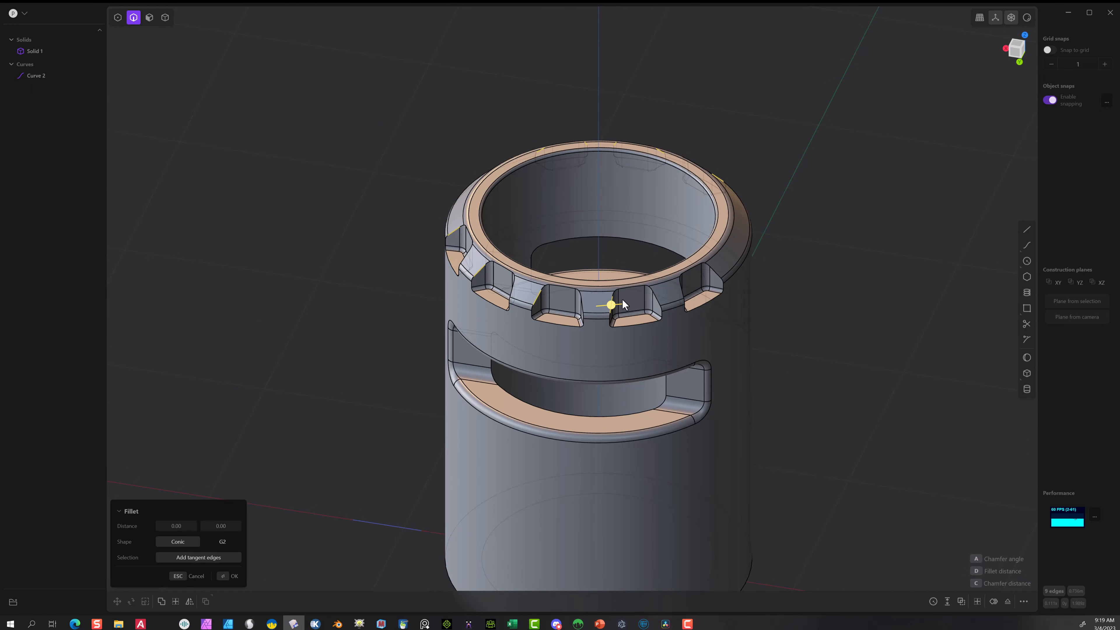
{"action": "left_click", "coordinate": [682, 291]}
{"action": "scroll", "coordinate": [736, 274], "scroll_direction": "up", "scroll_amount": 5}
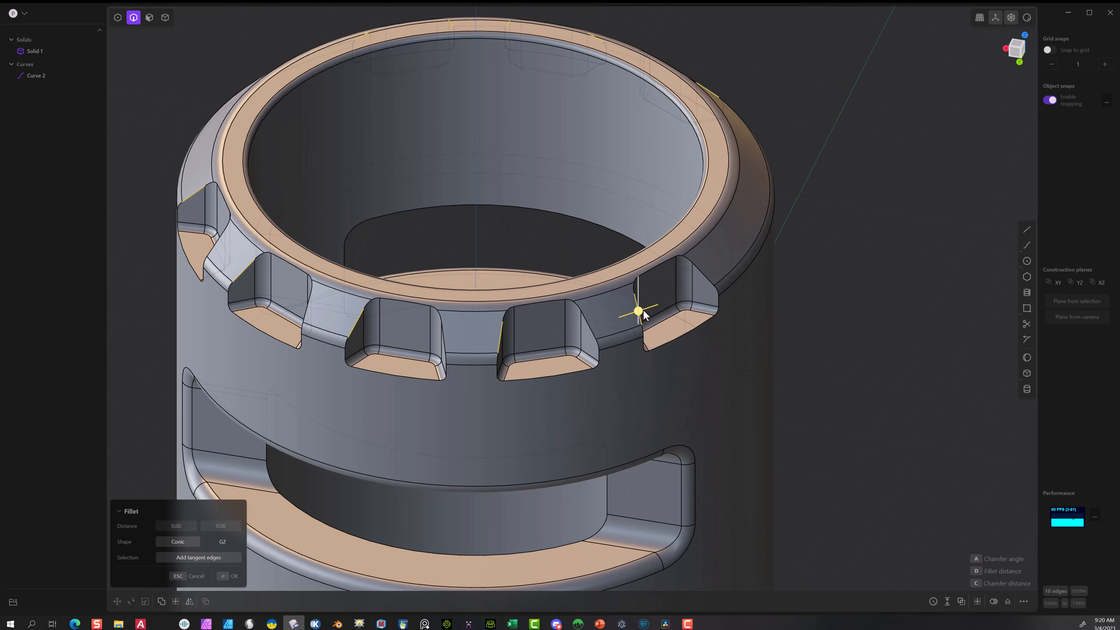
{"action": "left_click_drag", "start_coordinate": [643, 310], "coordinate": [644, 309]}
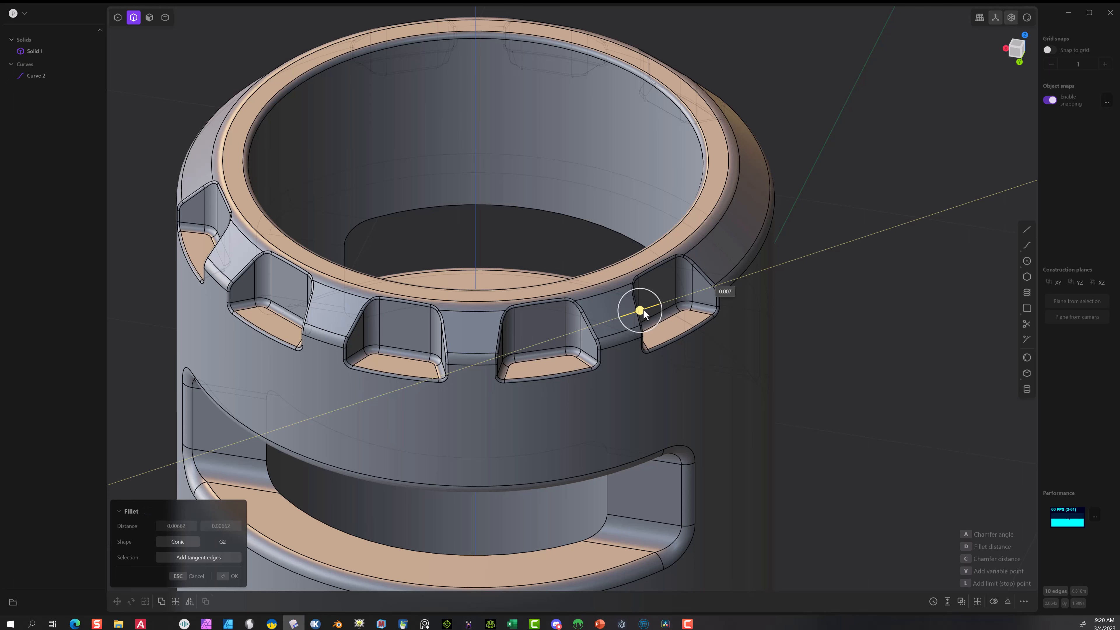
{"action": "left_click_drag", "start_coordinate": [644, 309], "coordinate": [643, 309]}
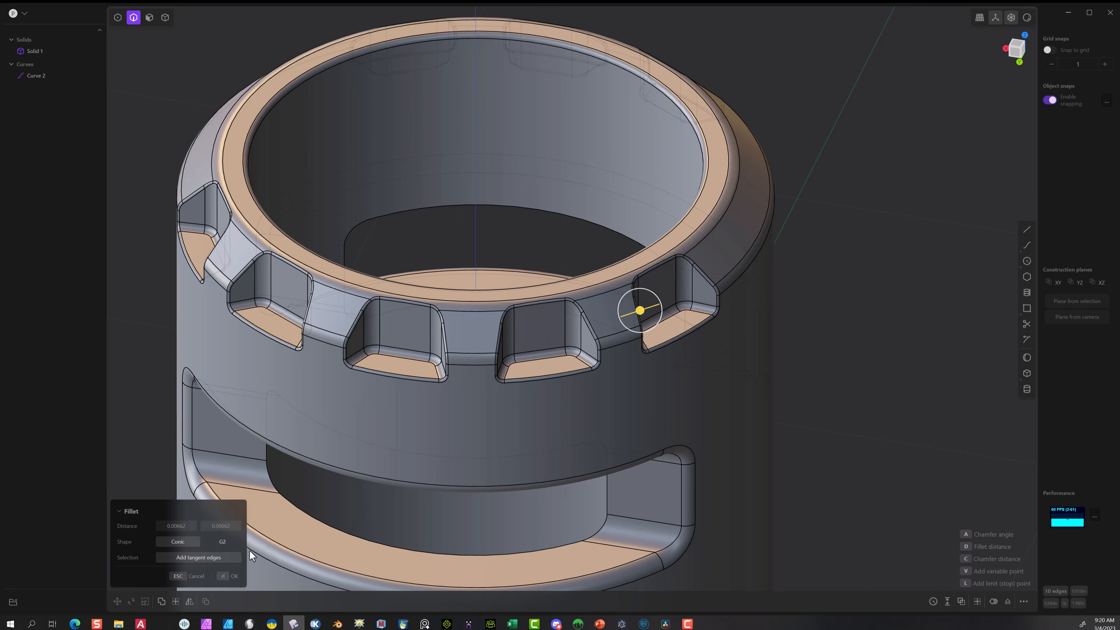
{"action": "left_click", "coordinate": [227, 578]}
- Examine the notched tube from several angles and in the back and right views
{"action": "scroll", "coordinate": [970, 145], "scroll_direction": "down", "scroll_amount": 1}
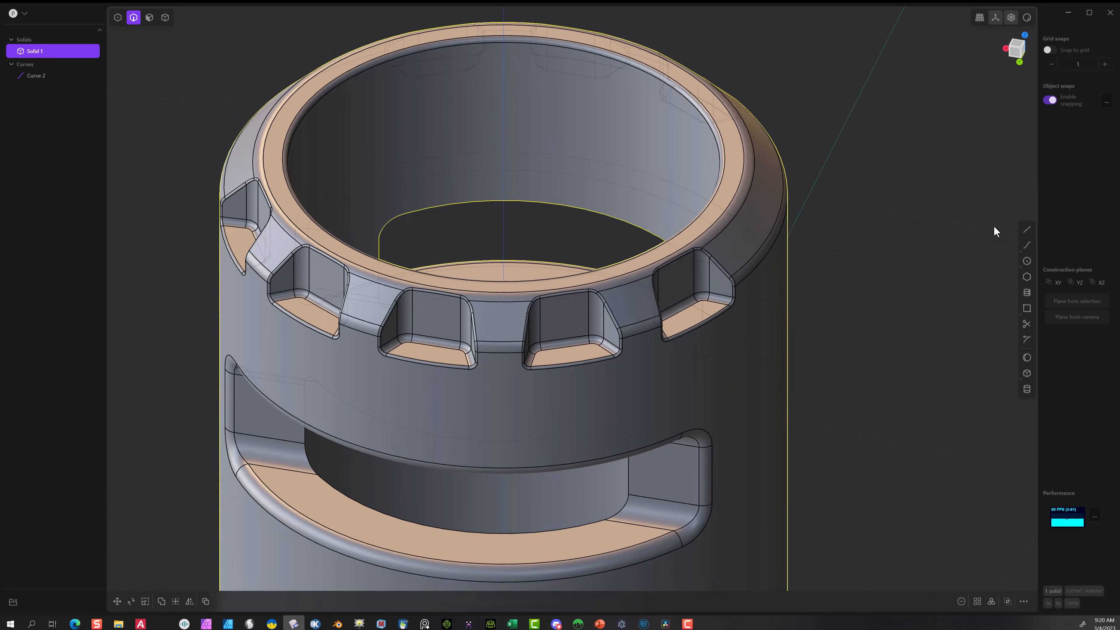
{"action": "scroll", "coordinate": [948, 230], "scroll_direction": "down", "scroll_amount": 4}
{"action": "middle_click_drag", "start_coordinate": [934, 204], "coordinate": [805, 215]}
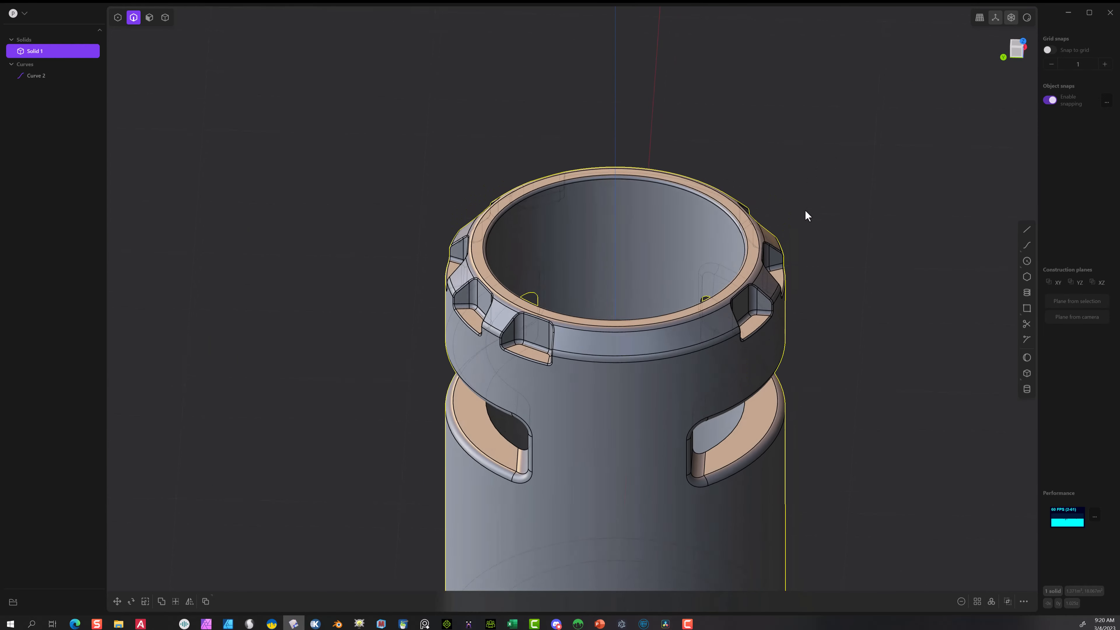
{"action": "scroll", "coordinate": [644, 324], "scroll_direction": "down", "scroll_amount": 5}
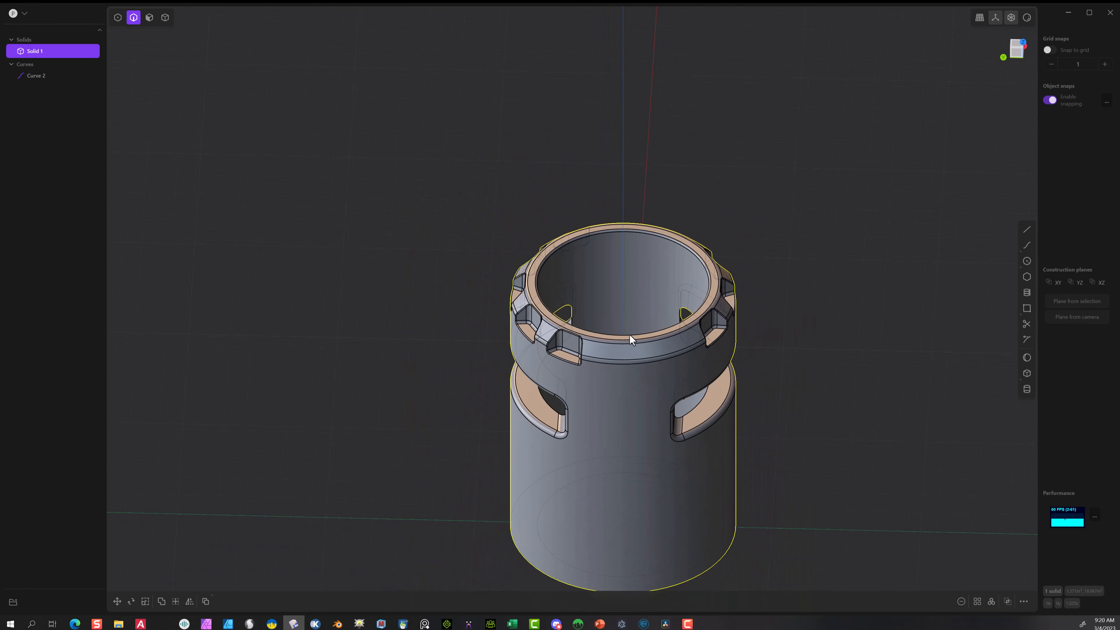
{"action": "middle_click_drag", "start_coordinate": [629, 334], "coordinate": [595, 481]}
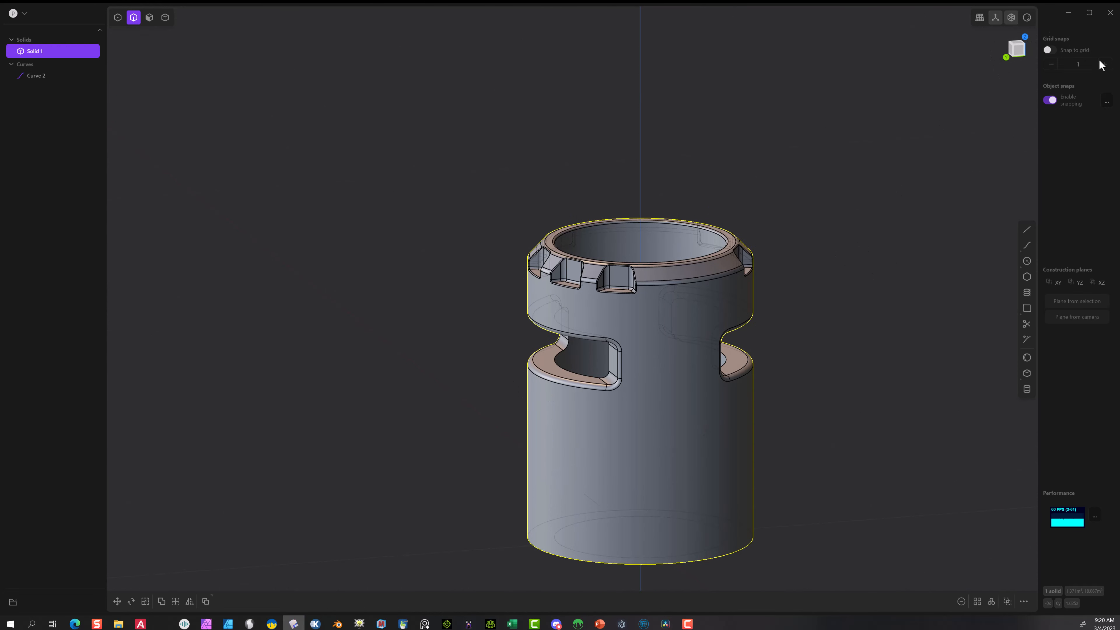
{"action": "middle_click_drag", "start_coordinate": [873, 247], "coordinate": [805, 164], "text": "shift"}
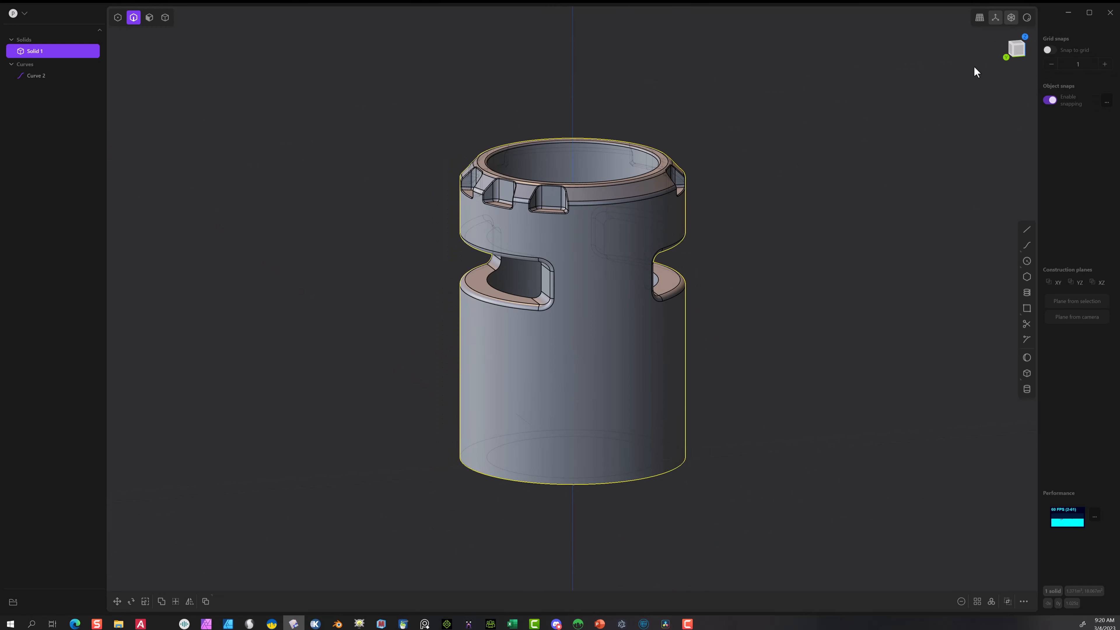
{"action": "left_click", "coordinate": [1004, 58]}
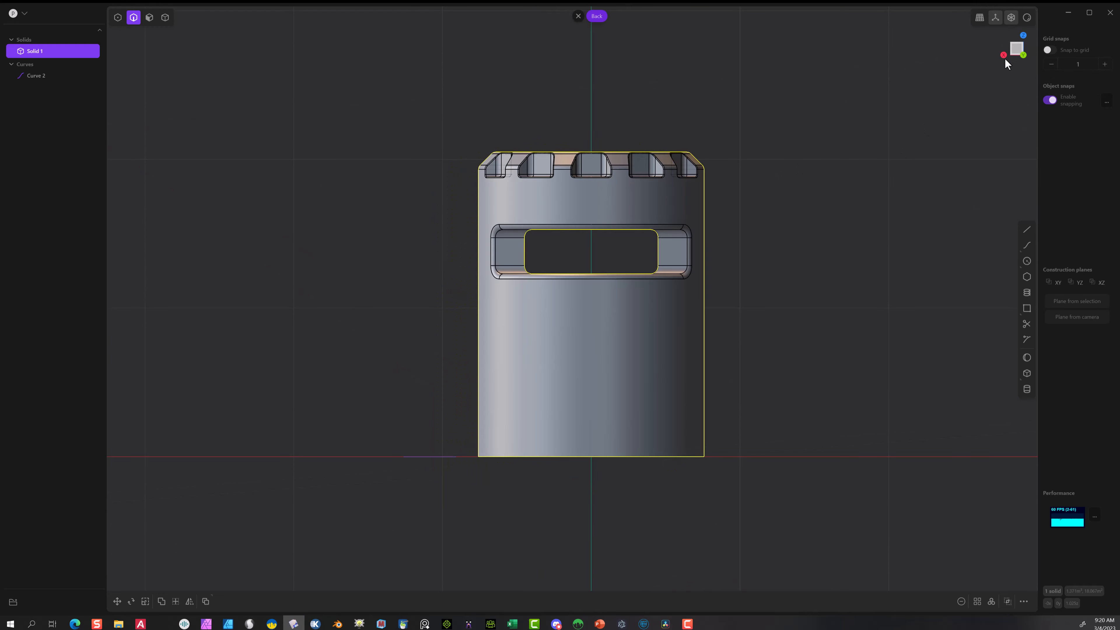
{"action": "left_click", "coordinate": [1004, 56]}
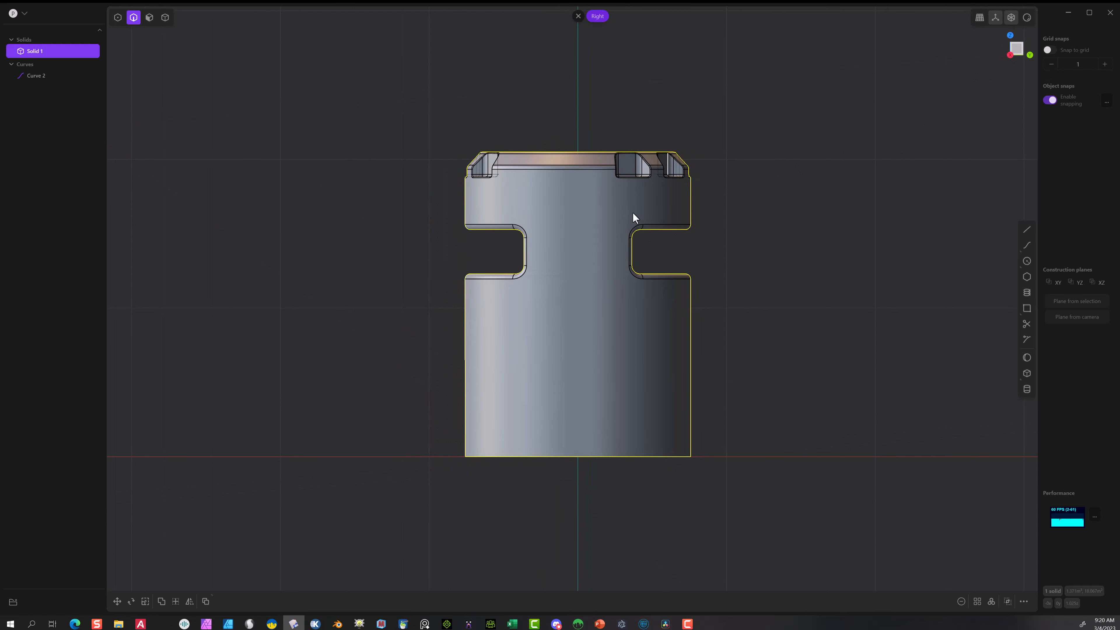
- Draw a circle of about 0.06 radius in the top view, centred where the tube's outer edge meets the positive X axis
{"action": "left_click", "coordinate": [1027, 261]}
{"action": "left_click", "coordinate": [1009, 35]}
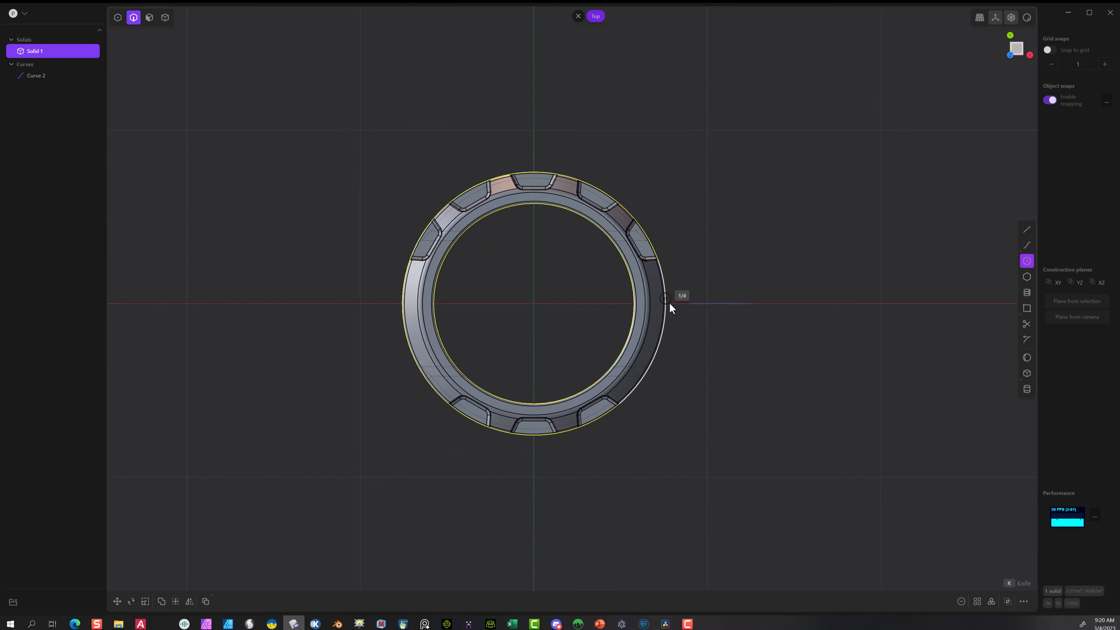
{"action": "scroll", "coordinate": [670, 302], "scroll_direction": "up", "scroll_amount": 5}
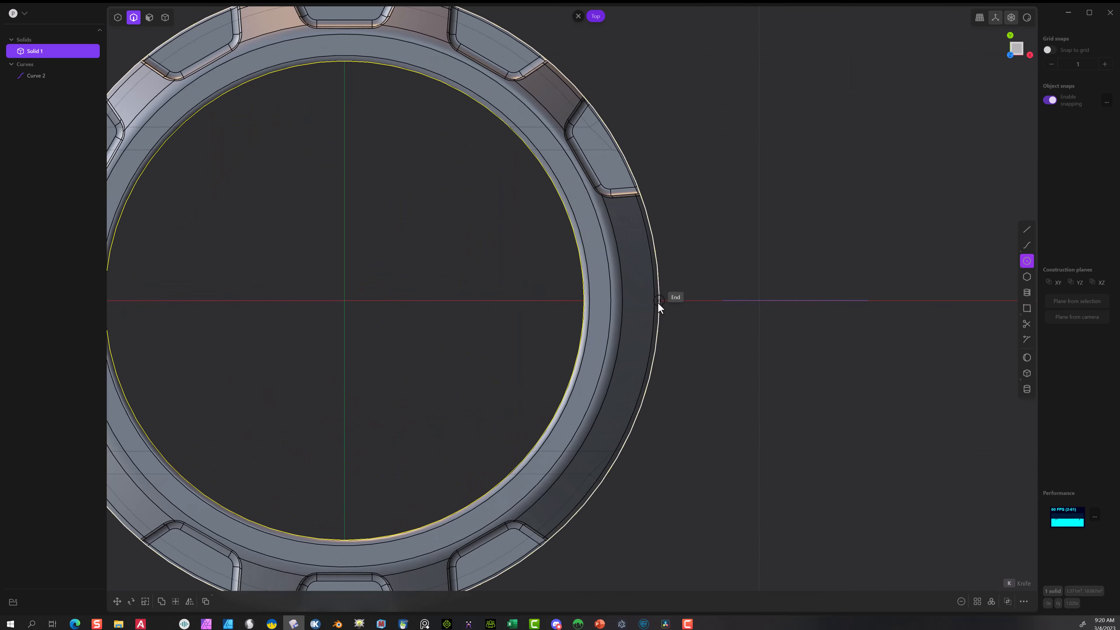
{"action": "left_click", "coordinate": [658, 300]}
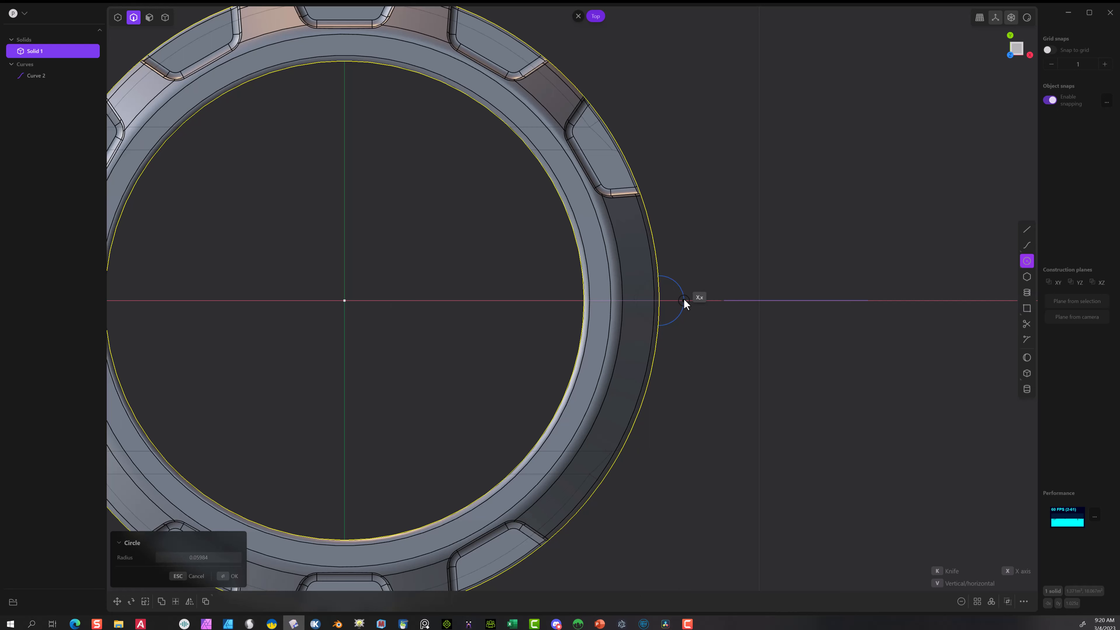
{"action": "middle_click_drag", "start_coordinate": [683, 298], "coordinate": [705, 412]}
{"action": "scroll", "coordinate": [713, 457], "scroll_direction": "down", "scroll_amount": 1}
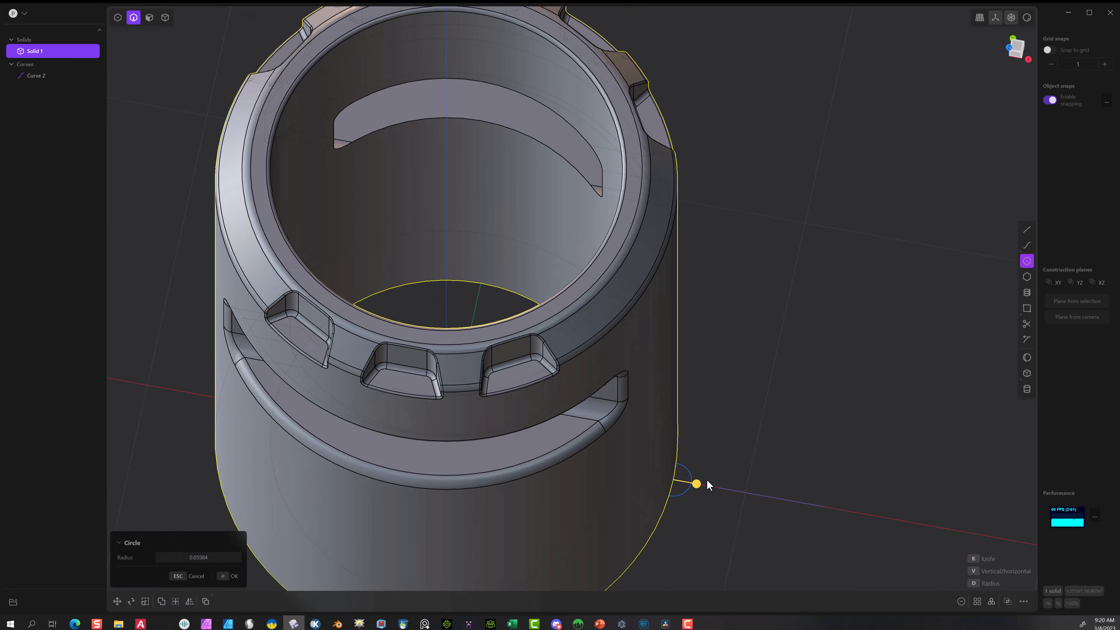
{"action": "left_click", "coordinate": [221, 580]}
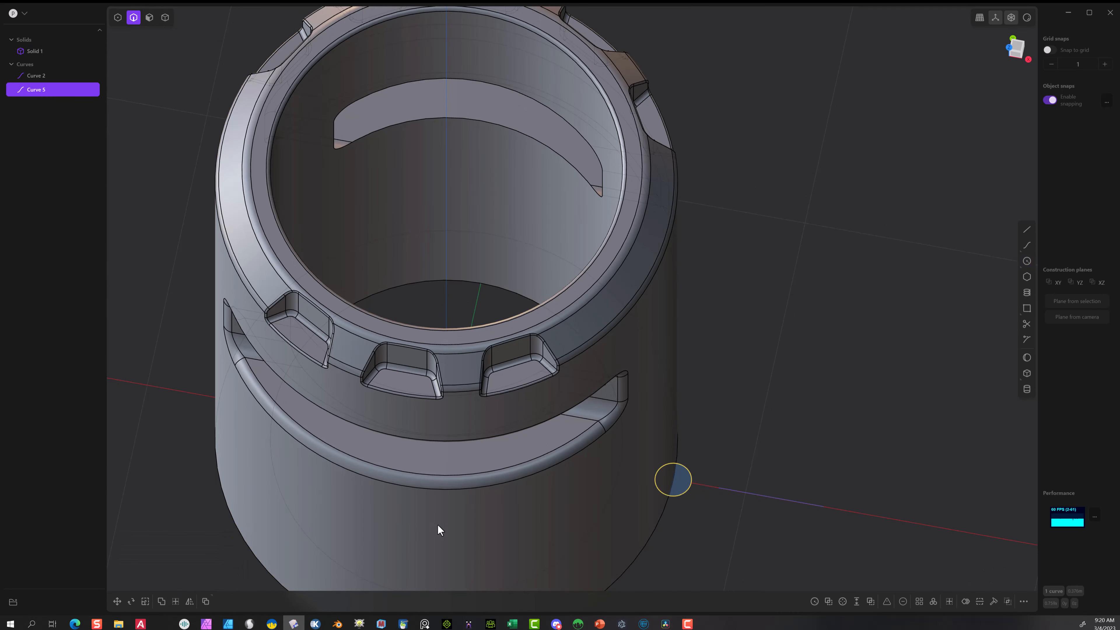
- Extrude the small circle's region upward along the tube's outer wall by about 1.79
{"action": "left_click", "coordinate": [149, 17]}
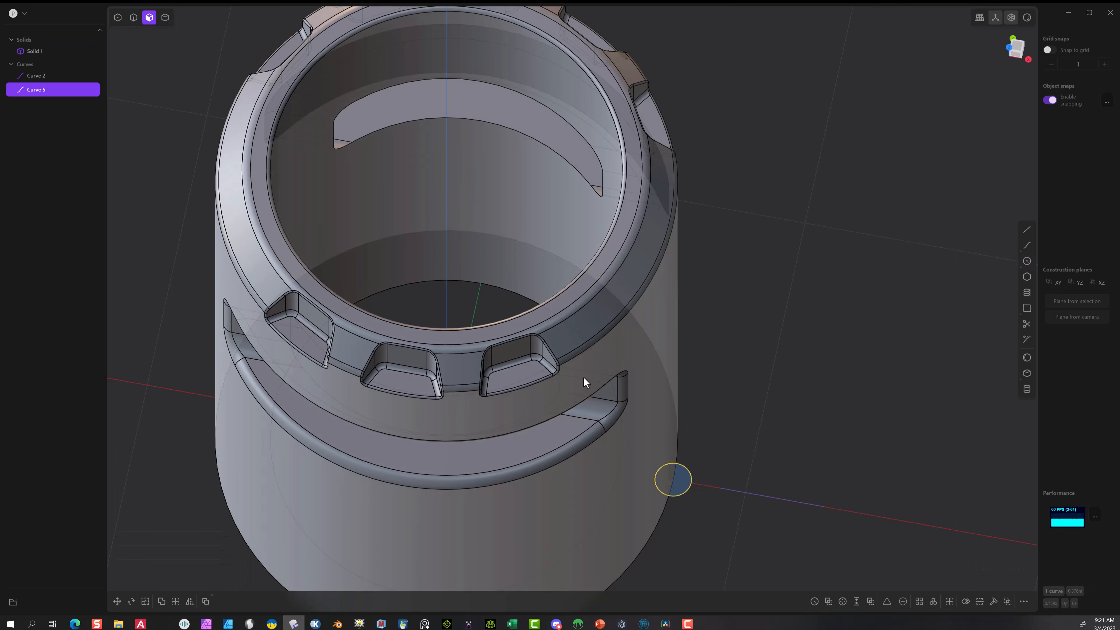
{"action": "key", "text": "e"}
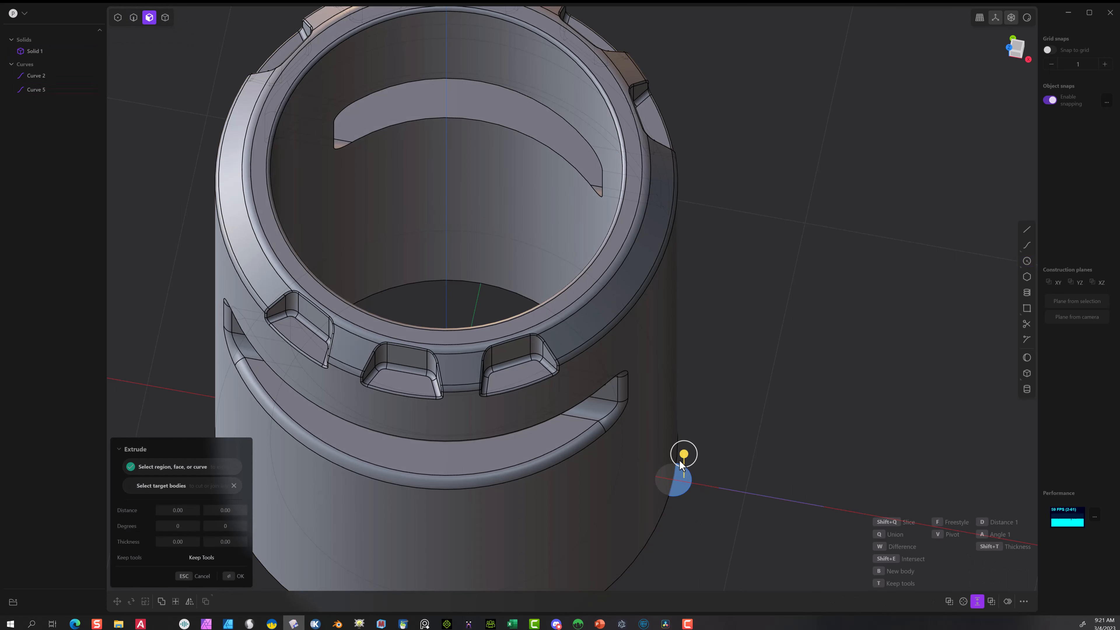
{"action": "left_click_drag", "start_coordinate": [683, 456], "coordinate": [647, 220]}
{"action": "middle_click_drag", "start_coordinate": [647, 220], "coordinate": [796, 263]}
{"action": "scroll", "coordinate": [750, 120], "scroll_direction": "up", "scroll_amount": 10}
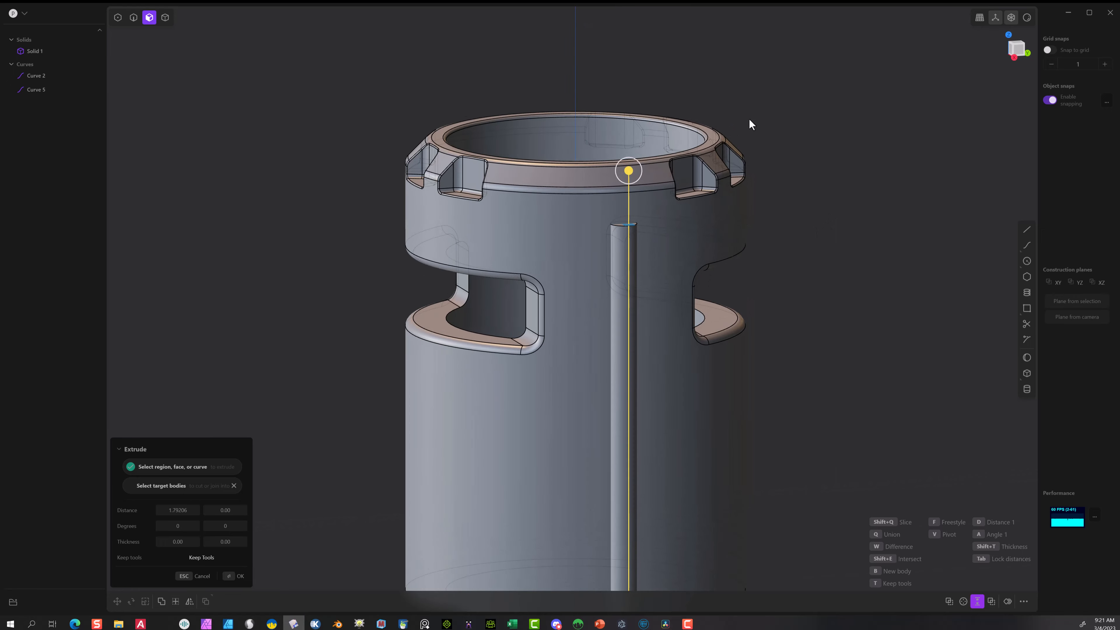
- Lengthen the rod's extrusion to about 1.83, check it from the top and right, and finish it as a separate solid
{"action": "middle_click_drag", "start_coordinate": [655, 229], "coordinate": [687, 260]}
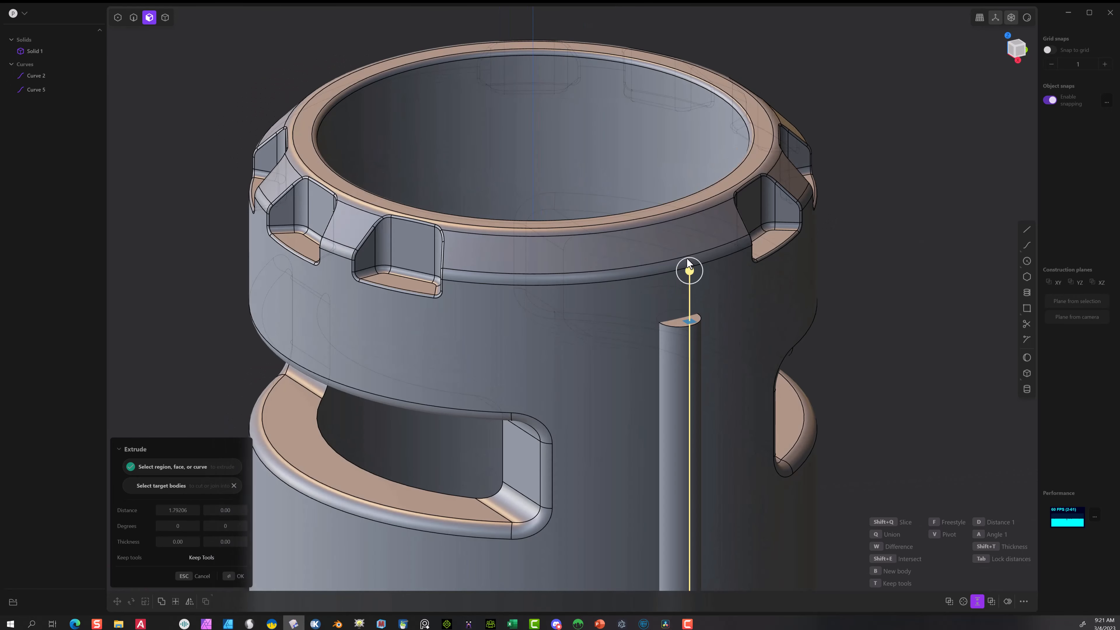
{"action": "scroll", "coordinate": [687, 260], "scroll_direction": "up", "scroll_amount": 1}
{"action": "middle_click_drag", "start_coordinate": [906, 352], "coordinate": [807, 158], "text": "shift"}
{"action": "scroll", "coordinate": [820, 243], "scroll_direction": "down", "scroll_amount": 2}
{"action": "scroll", "coordinate": [819, 247], "scroll_direction": "down", "scroll_amount": 2}
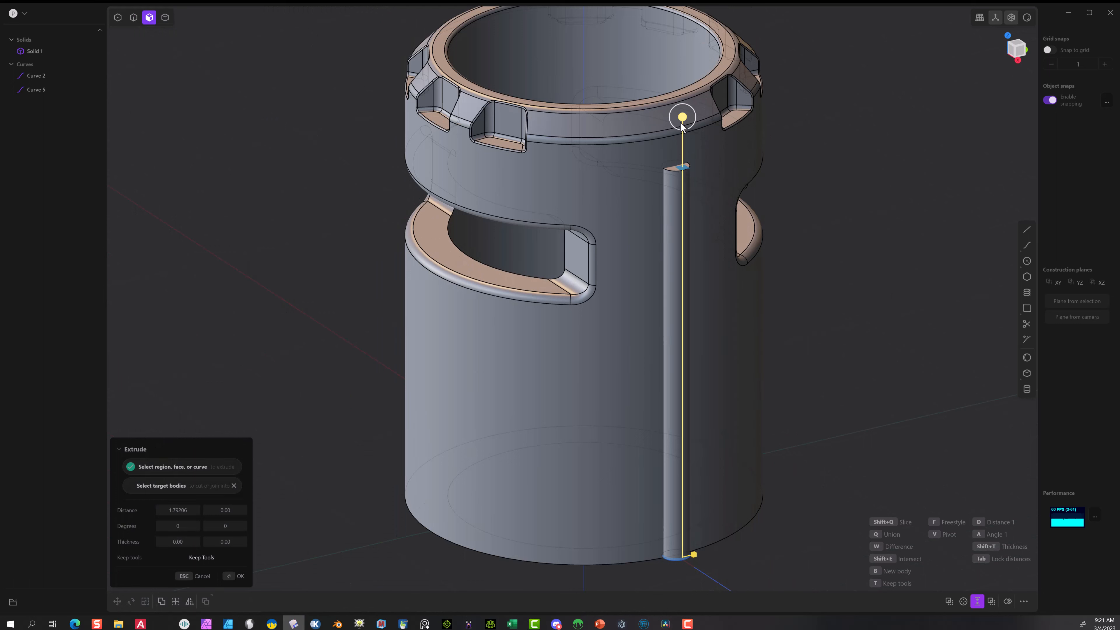
{"action": "left_click_drag", "start_coordinate": [682, 117], "coordinate": [682, 111]}
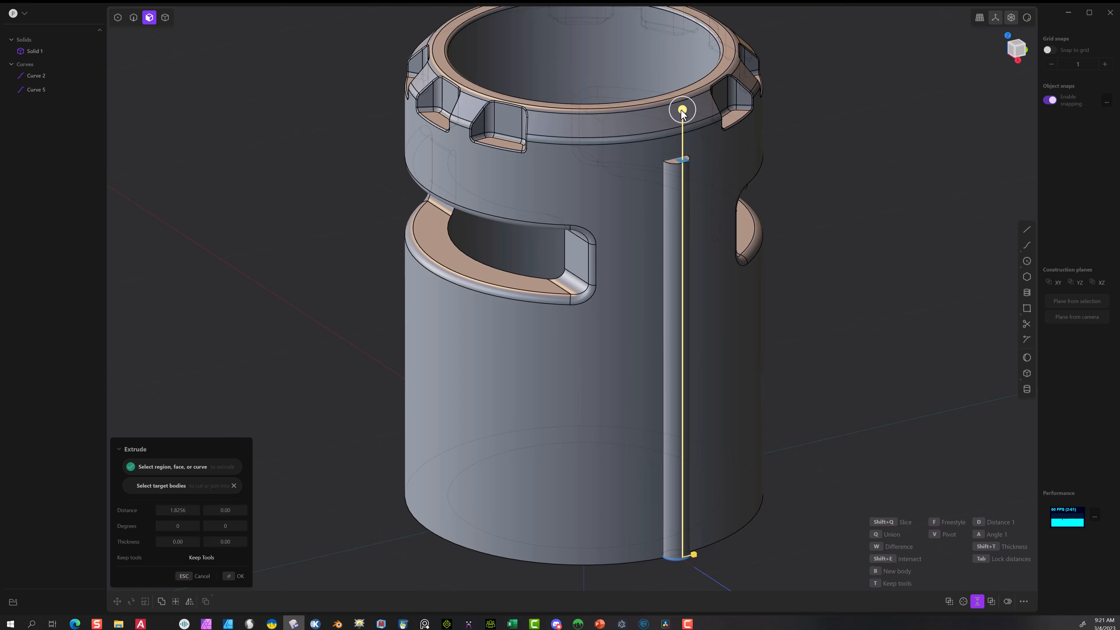
{"action": "left_click", "coordinate": [1011, 38]}
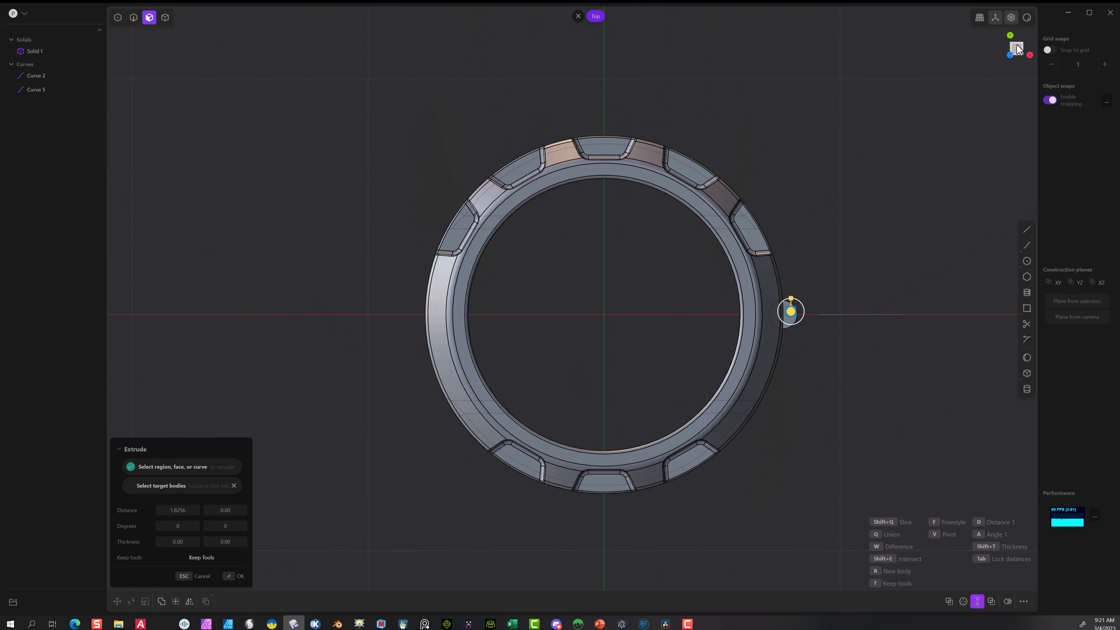
{"action": "left_click", "coordinate": [1029, 55]}
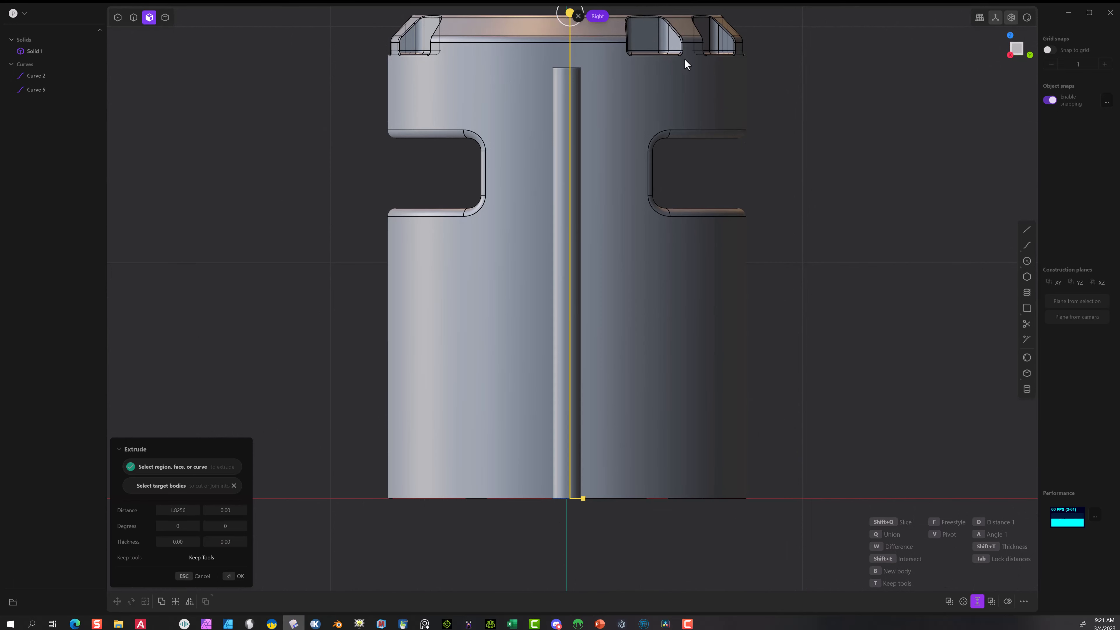
{"action": "middle_click_drag", "start_coordinate": [491, 278], "coordinate": [693, 274]}
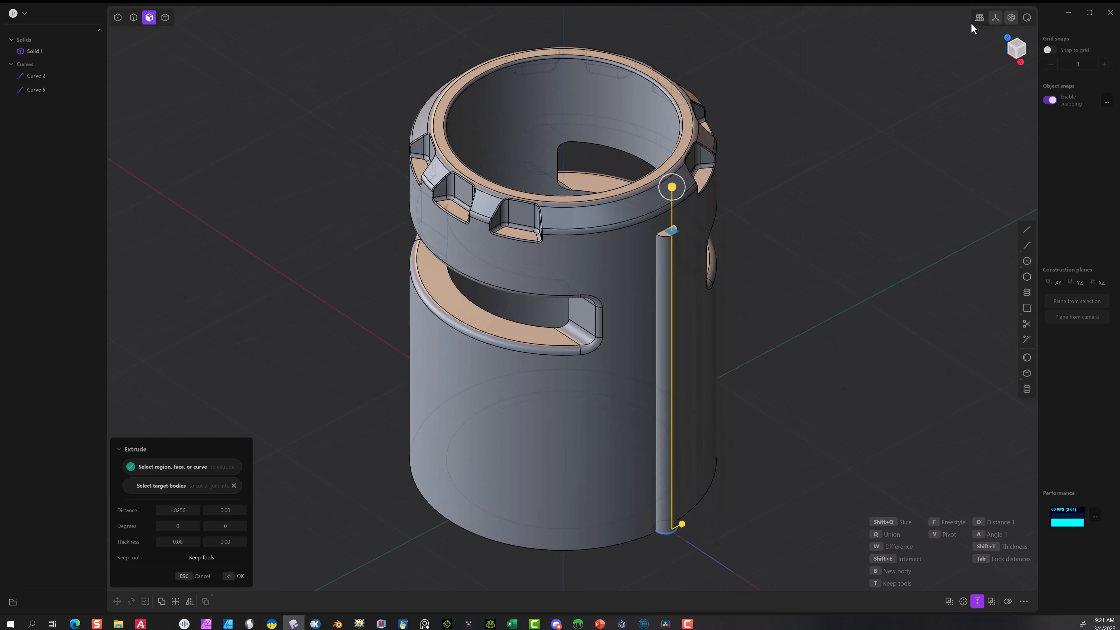
{"action": "left_click", "coordinate": [1012, 40]}
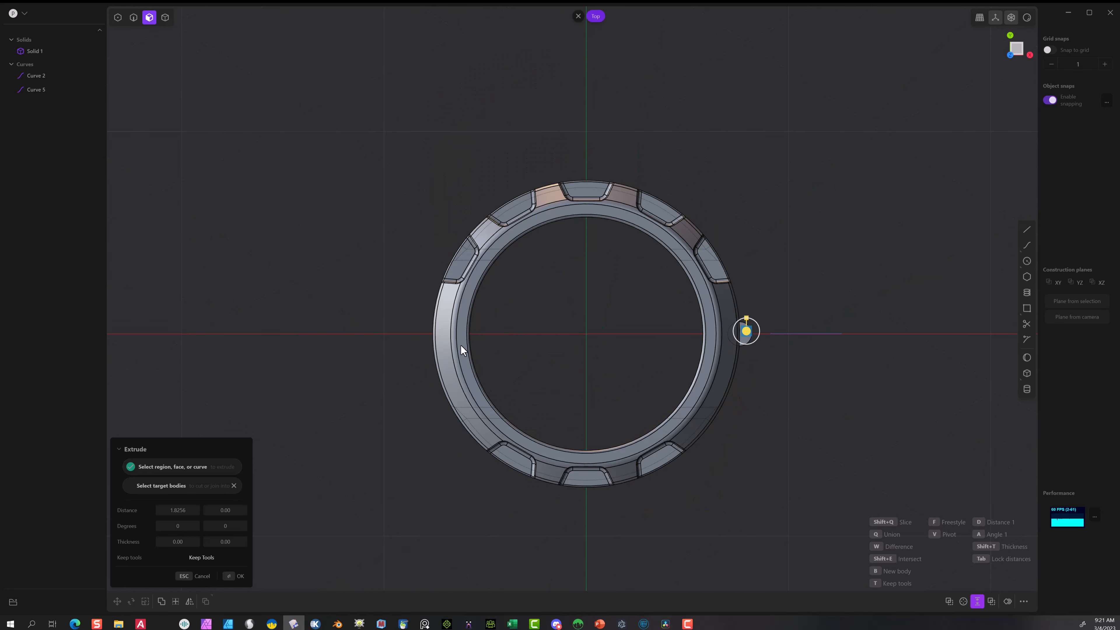
{"action": "left_click", "coordinate": [231, 577]}
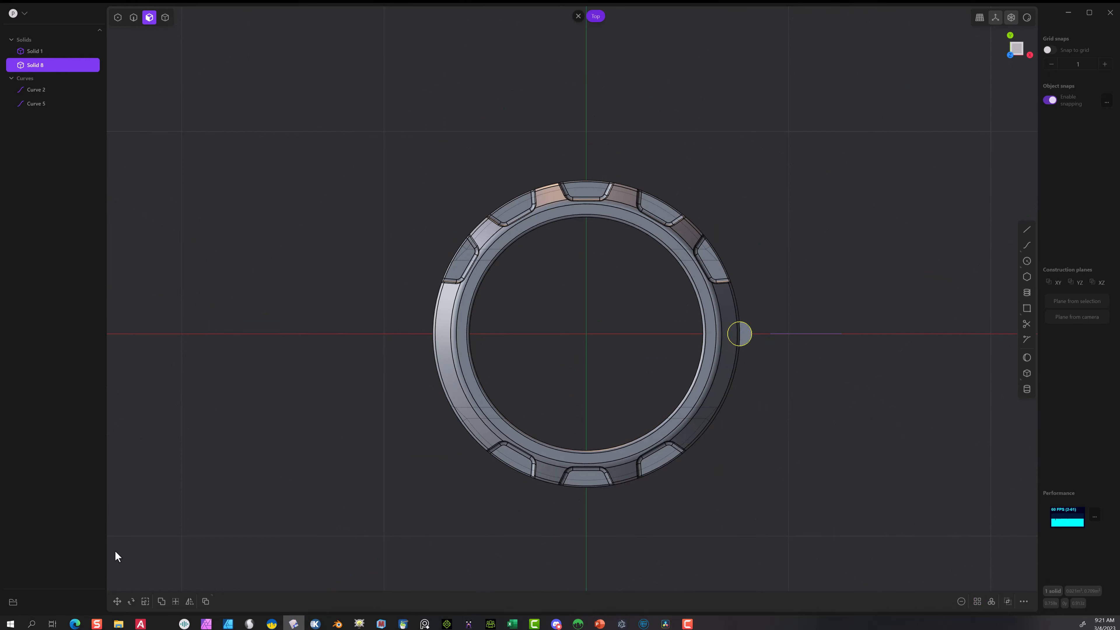
- Scale the rod by about 1.60 in X and Y, keeping its height at 1.00
{"action": "left_click", "coordinate": [166, 18]}
{"action": "left_click", "coordinate": [749, 333]}
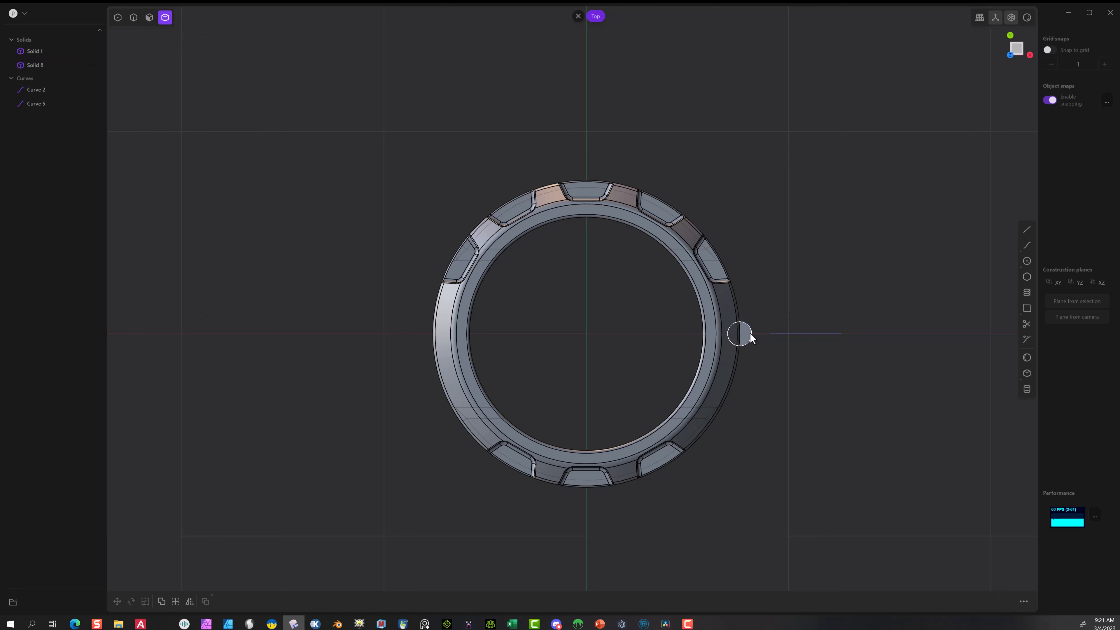
{"action": "left_click", "coordinate": [728, 358]}
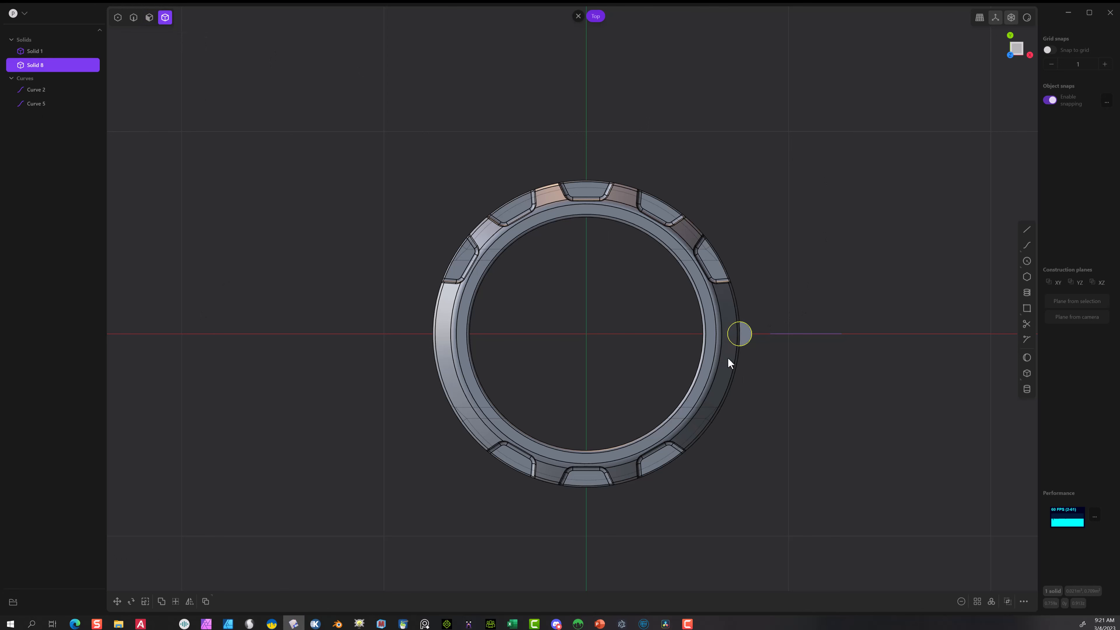
{"action": "left_click", "coordinate": [145, 601]}
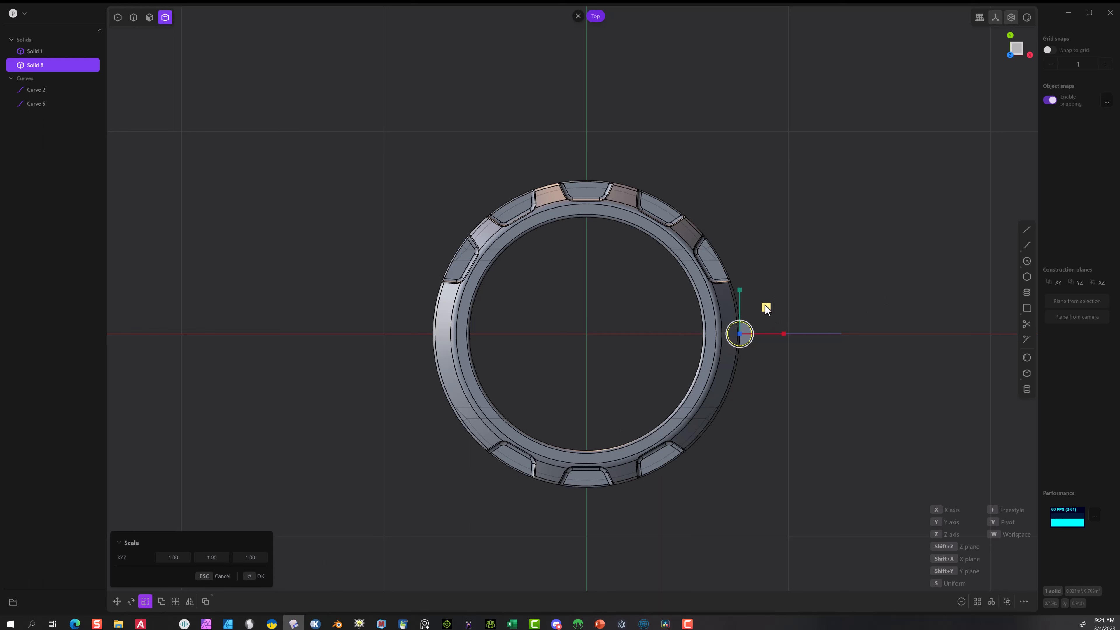
{"action": "left_click_drag", "start_coordinate": [765, 307], "coordinate": [785, 293]}
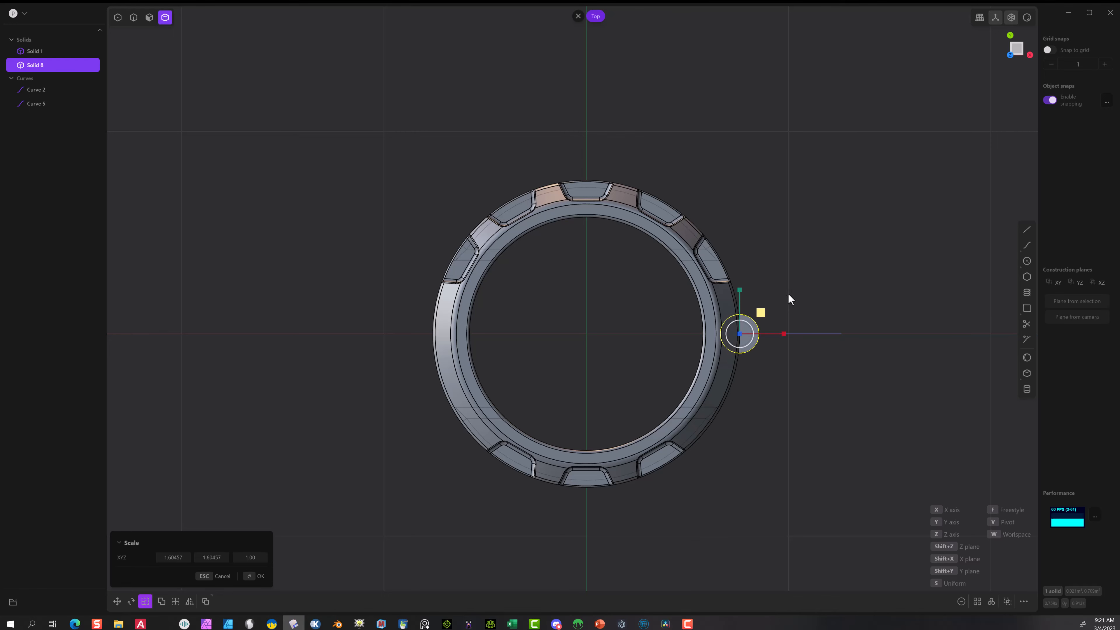
{"action": "middle_click_drag", "start_coordinate": [820, 433], "coordinate": [724, 334]}
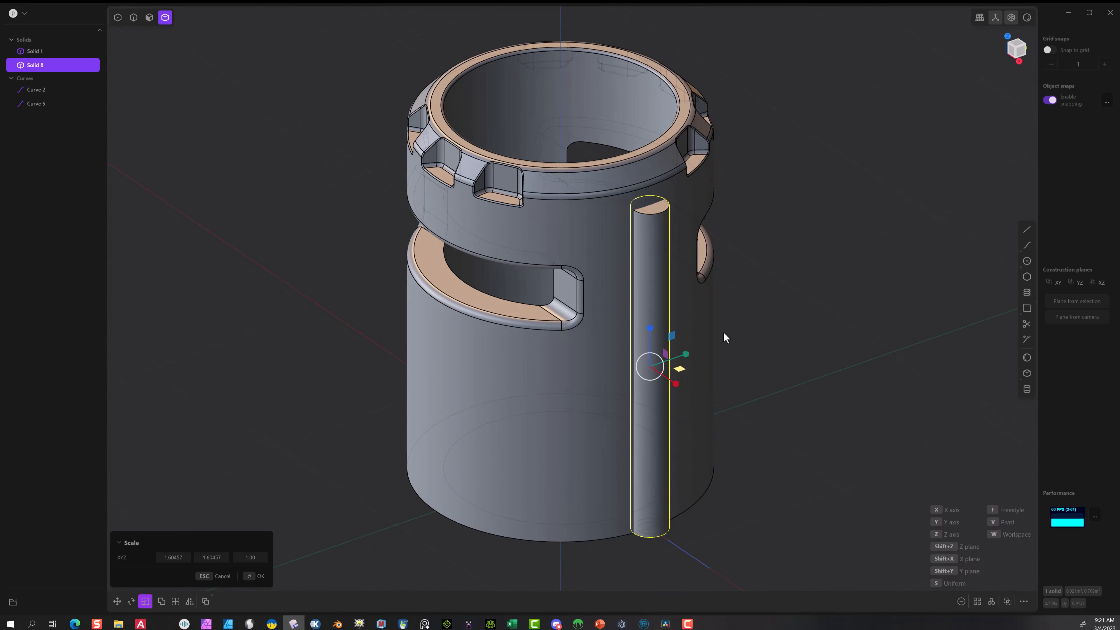
{"action": "left_click", "coordinate": [252, 576]}
- Create a 360-degree radial array of 20 rods around the tube's centre, leaving nothing selected
{"action": "scroll", "coordinate": [762, 95], "scroll_direction": "up", "scroll_amount": 3}
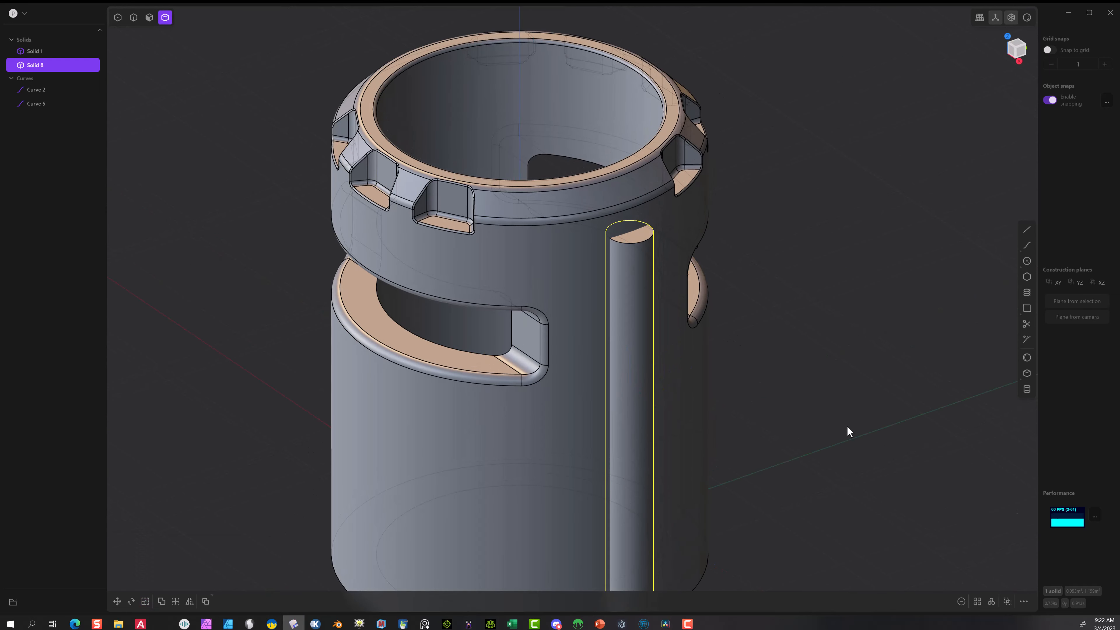
{"action": "scroll", "coordinate": [838, 406], "scroll_direction": "down", "scroll_amount": 3}
{"action": "middle_click_drag", "start_coordinate": [820, 349], "coordinate": [881, 443]}
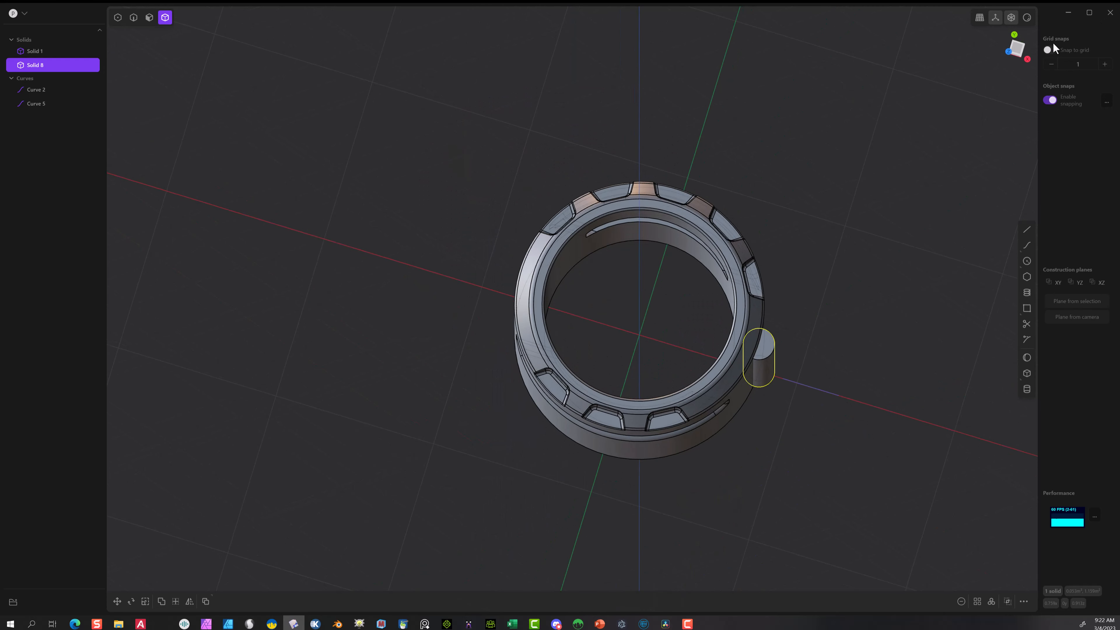
{"action": "left_click", "coordinate": [1009, 52]}
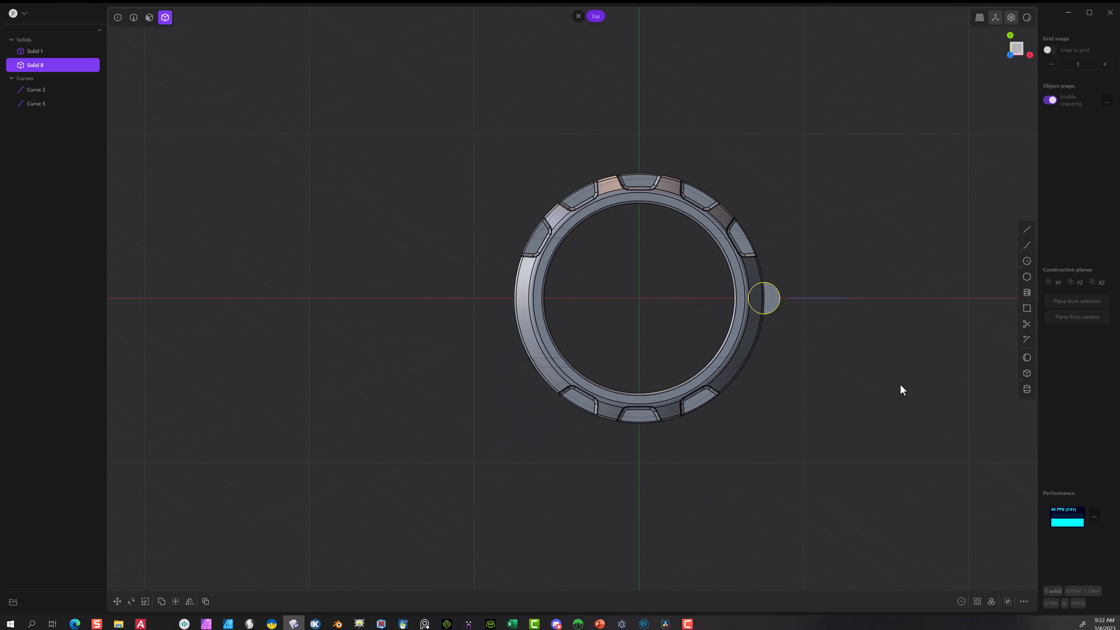
{"action": "left_click", "coordinate": [994, 601]}
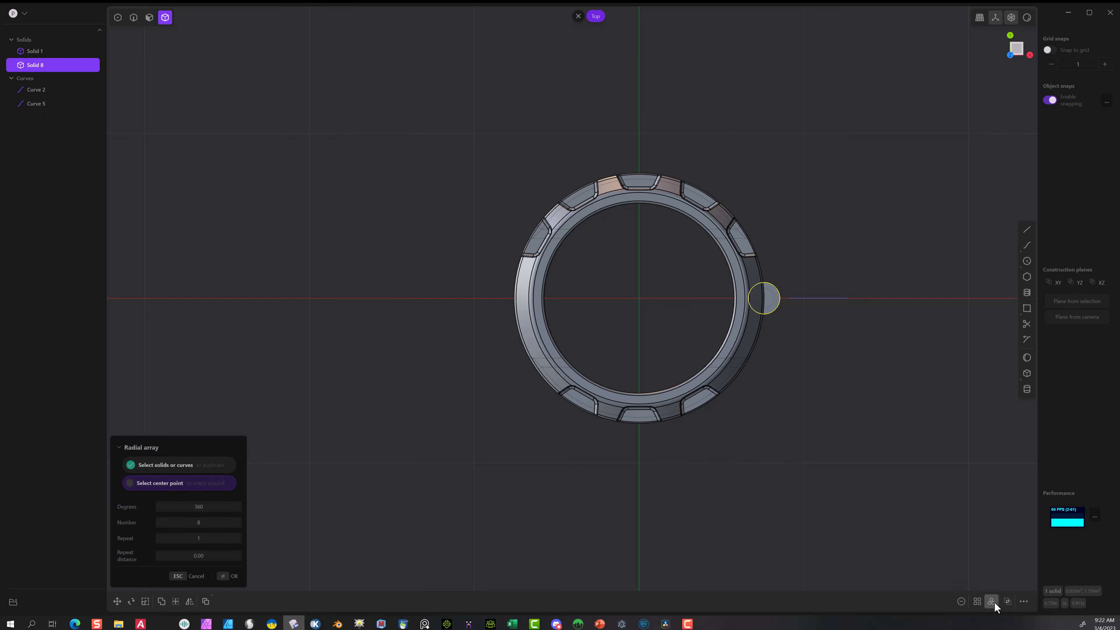
{"action": "left_click", "coordinate": [639, 298]}
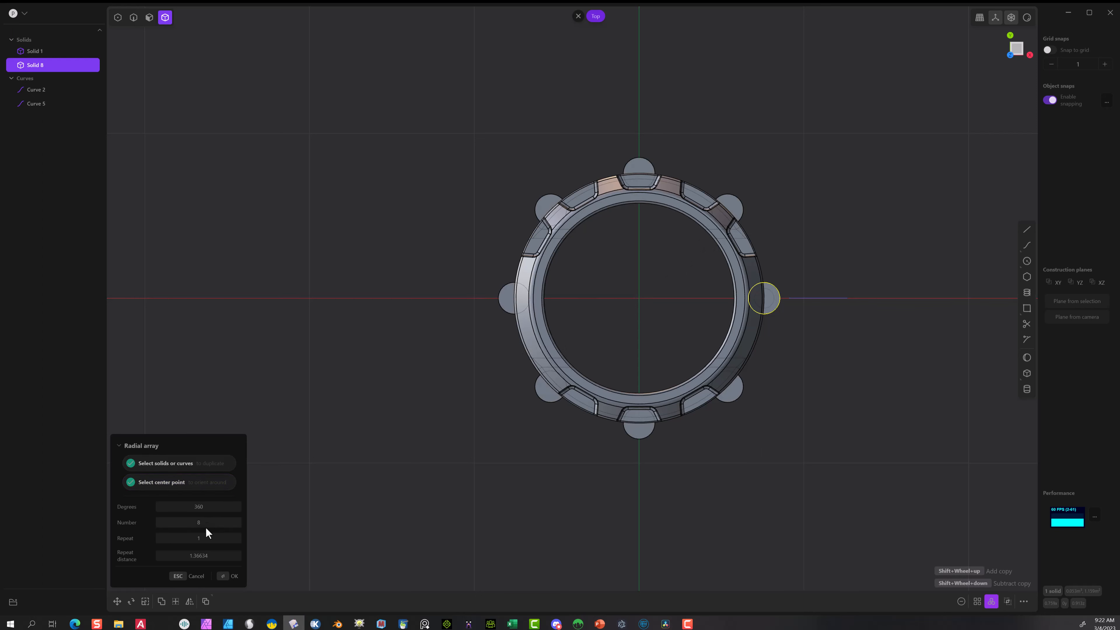
{"action": "left_click_drag", "start_coordinate": [198, 522], "coordinate": [251, 523]}
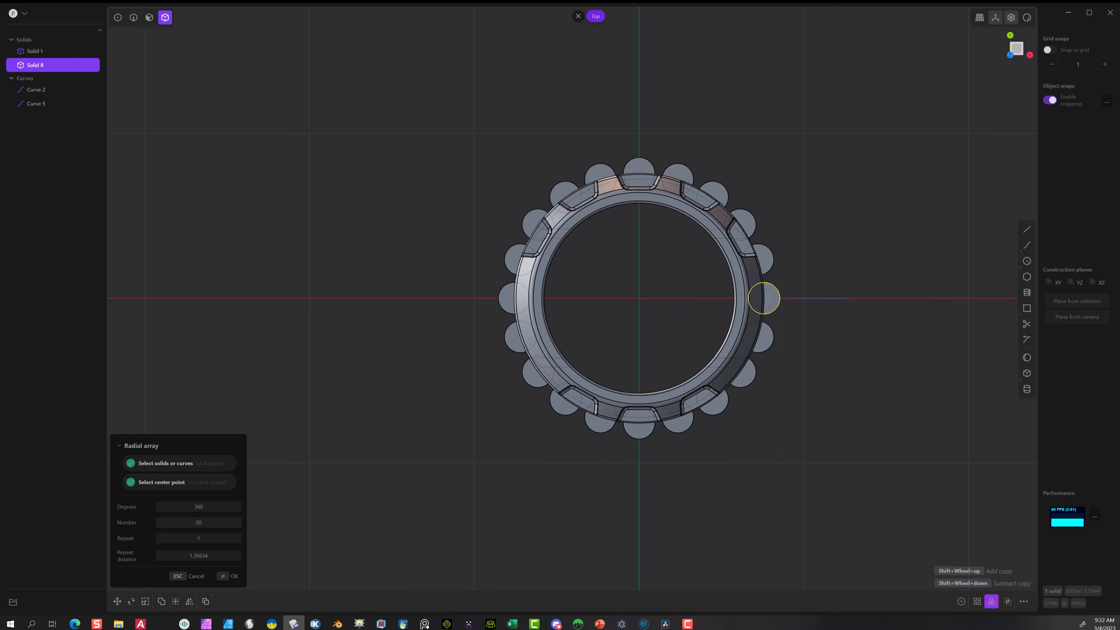
{"action": "left_click", "coordinate": [232, 578]}
{"action": "middle_click_drag", "start_coordinate": [420, 454], "coordinate": [372, 332]}
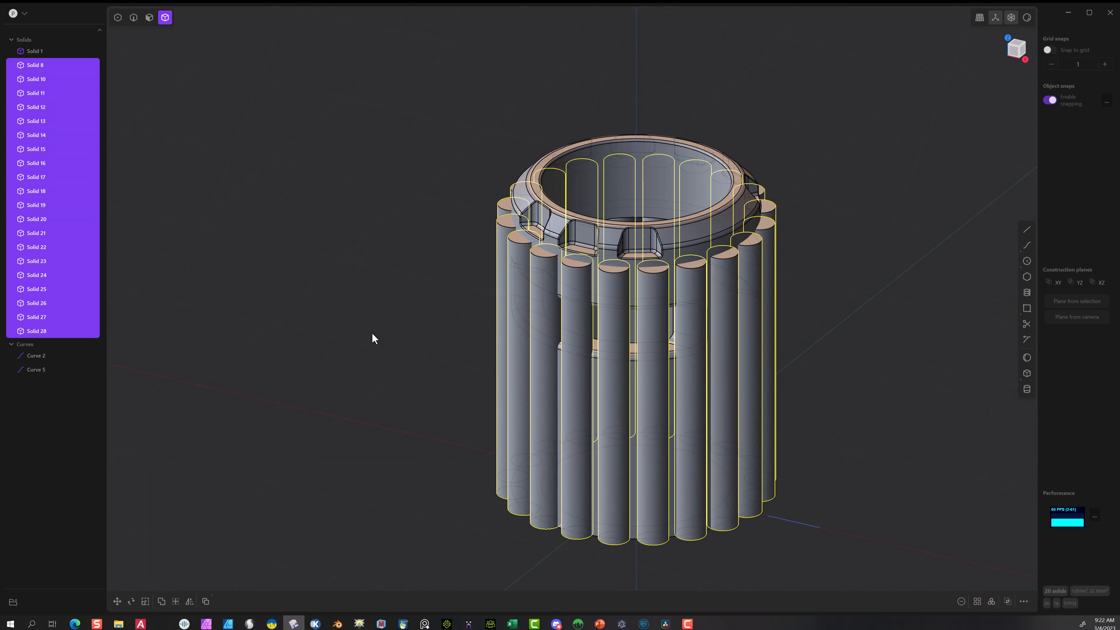
{"action": "scroll", "coordinate": [462, 322], "scroll_direction": "down", "scroll_amount": 4}
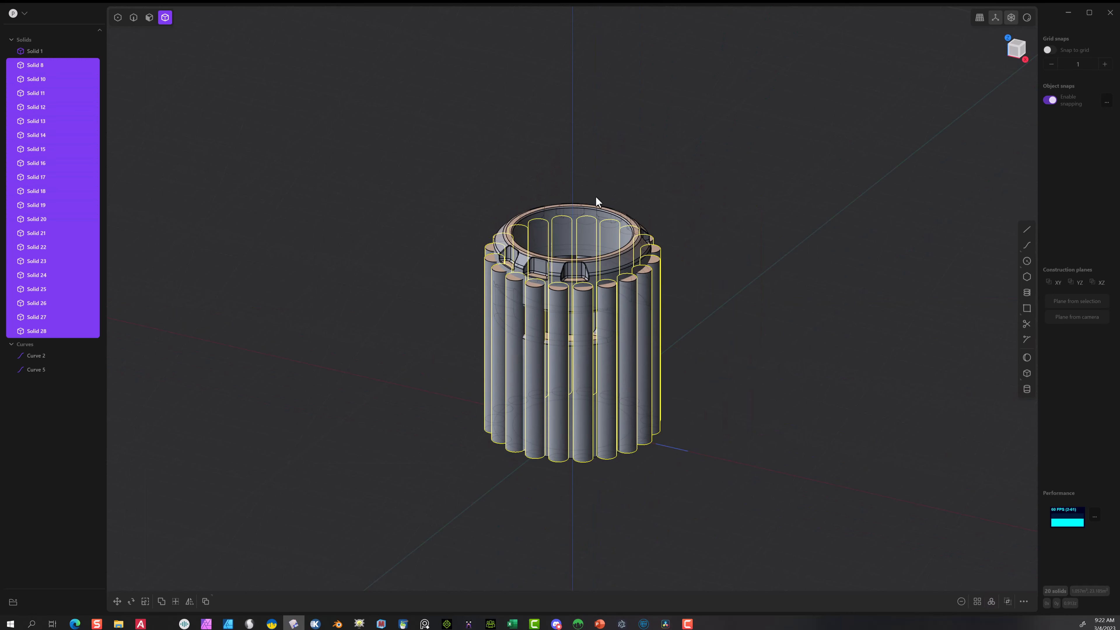
{"action": "left_click", "coordinate": [671, 254]}
{"action": "middle_click_drag", "start_coordinate": [755, 394], "coordinate": [667, 373]}
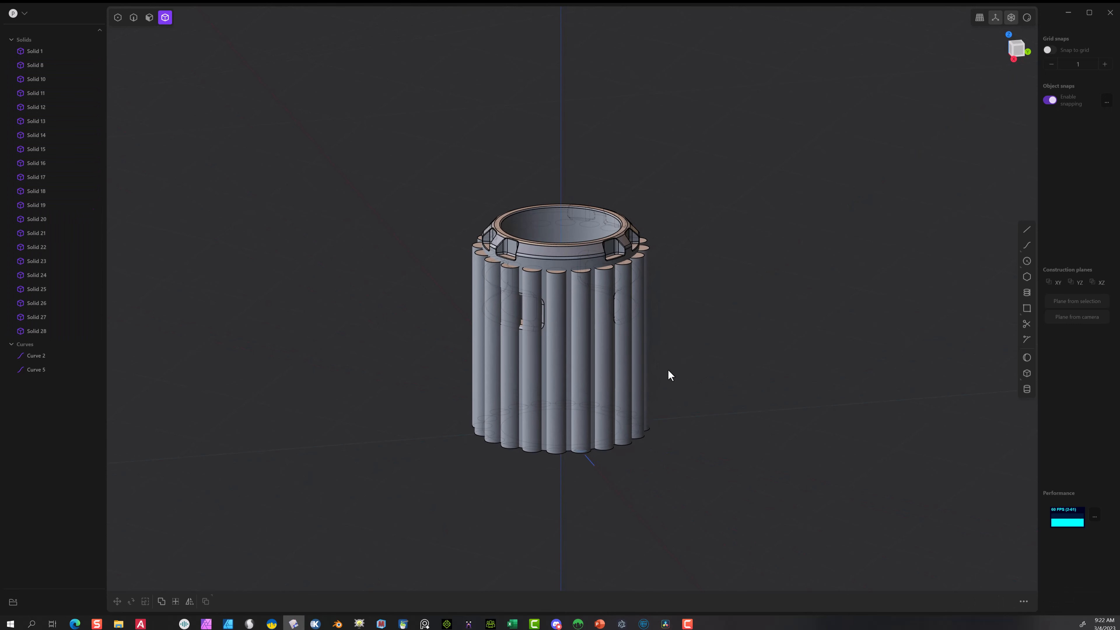
{"action": "left_click", "coordinate": [555, 313]}
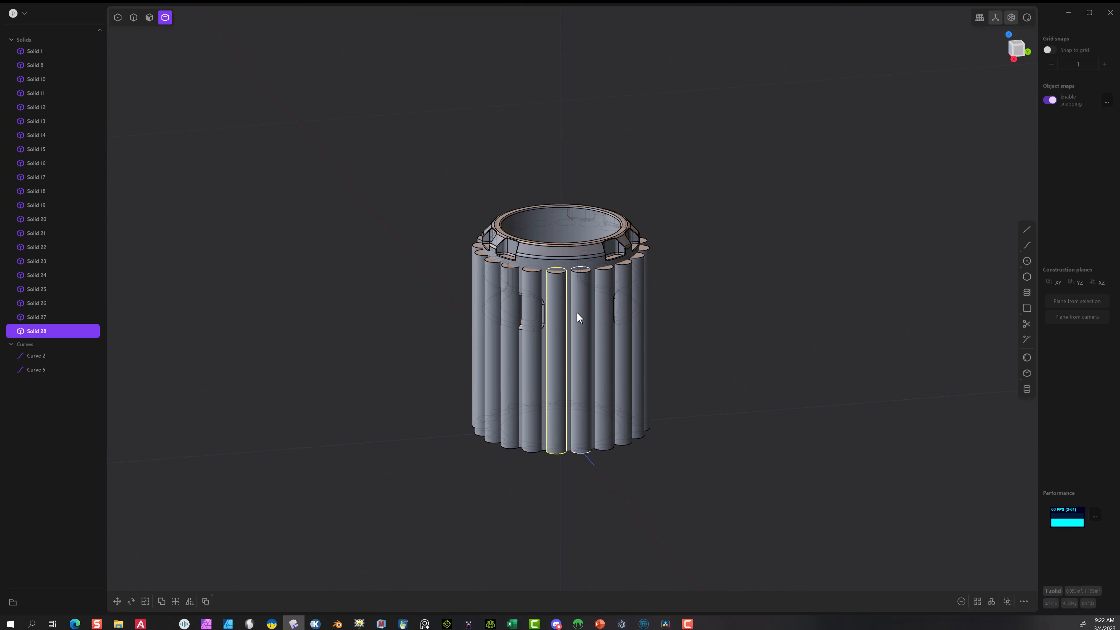
{"action": "left_click", "coordinate": [589, 288]}
{"action": "left_click", "coordinate": [606, 286]}
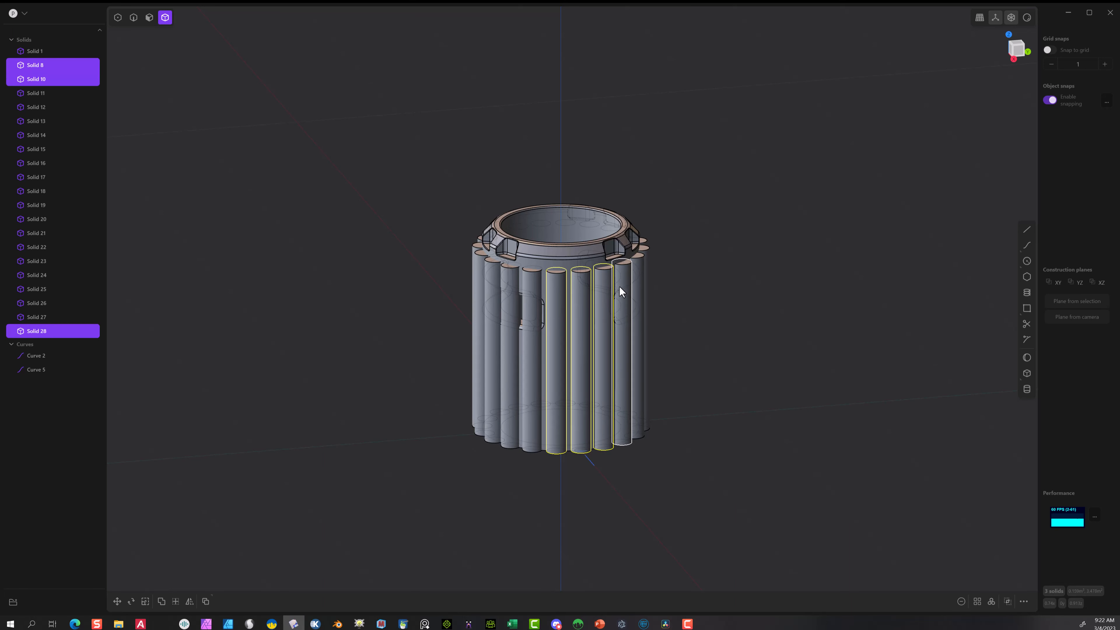
{"action": "left_click", "coordinate": [619, 285]}
{"action": "middle_click_drag", "start_coordinate": [730, 286], "coordinate": [668, 287]}
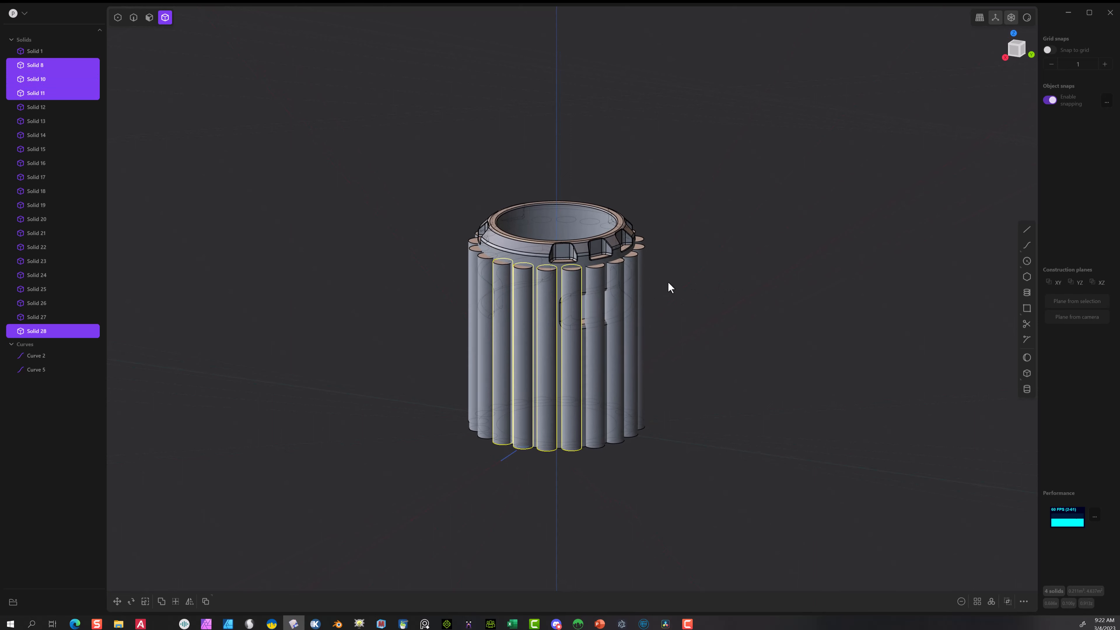
{"action": "left_click", "coordinate": [574, 286]}
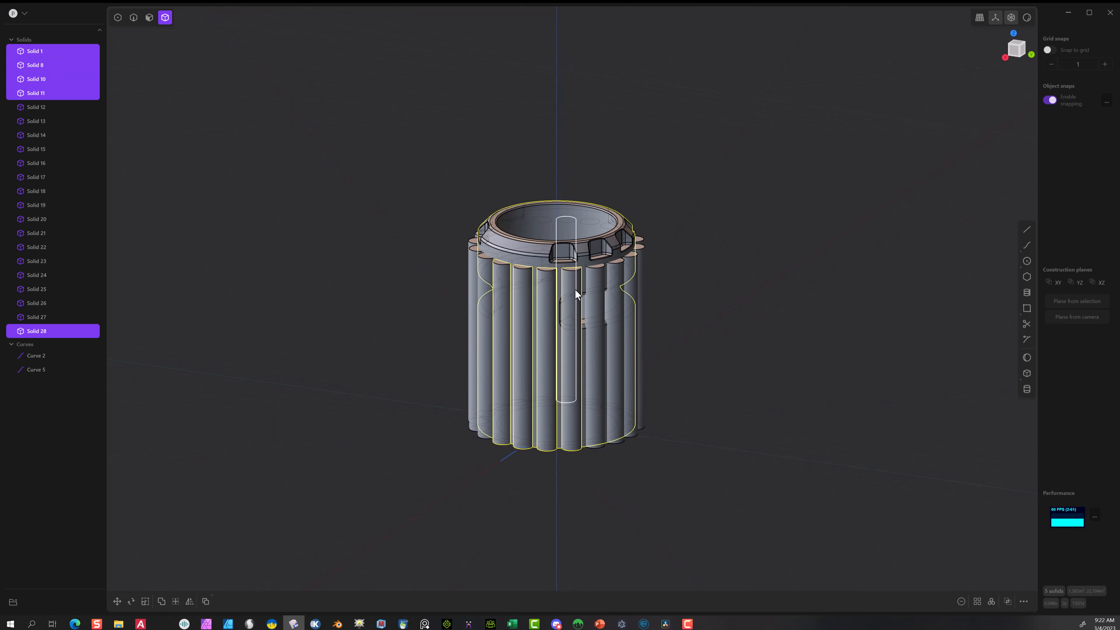
{"action": "left_click", "coordinate": [691, 273]}
- Hide the six full-length rods between the side slots, three adjacent ones on each of two opposite sides of the tube
{"action": "left_click", "coordinate": [524, 285]}
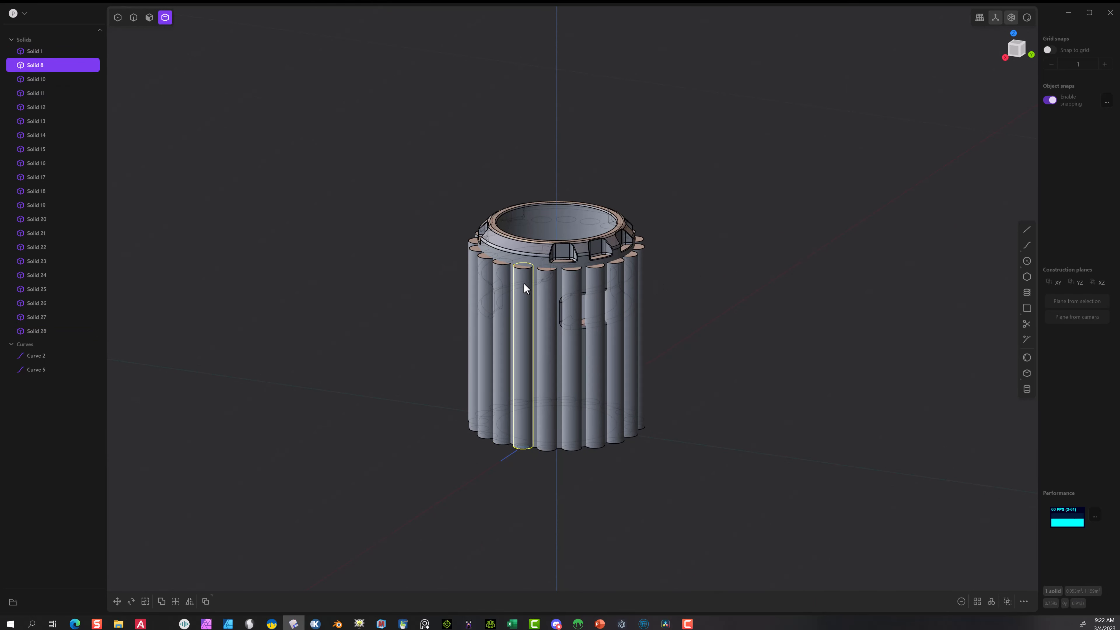
{"action": "left_click", "coordinate": [501, 282]}
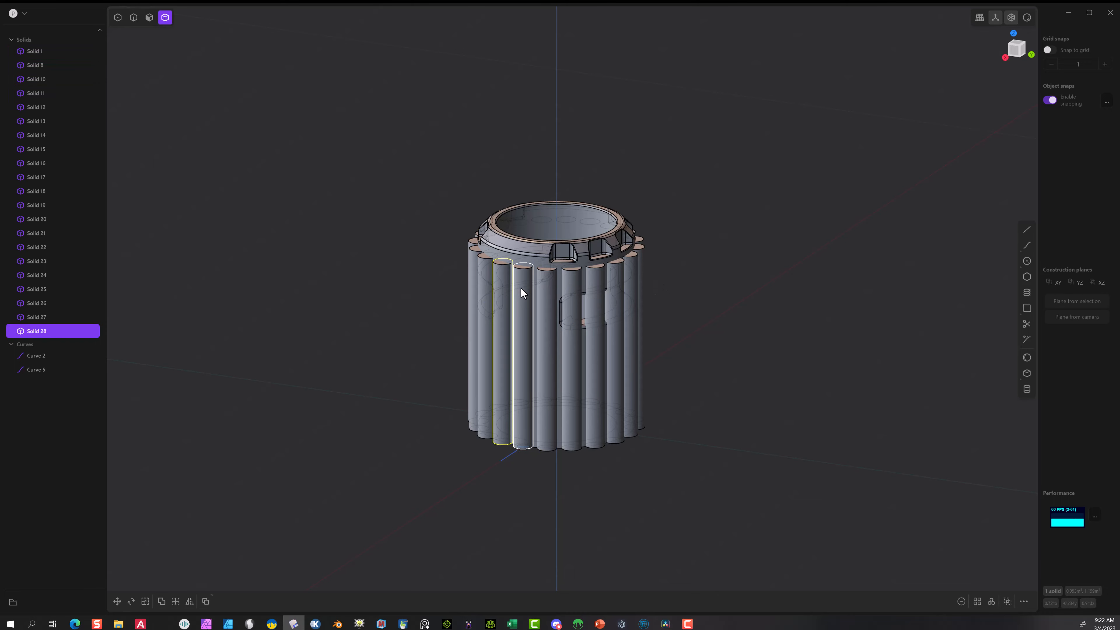
{"action": "left_click", "coordinate": [538, 291]}
{"action": "middle_click_drag", "start_coordinate": [553, 305], "coordinate": [615, 377]}
{"action": "middle_click_drag", "start_coordinate": [496, 412], "coordinate": [400, 335]}
{"action": "left_click", "coordinate": [599, 314]}
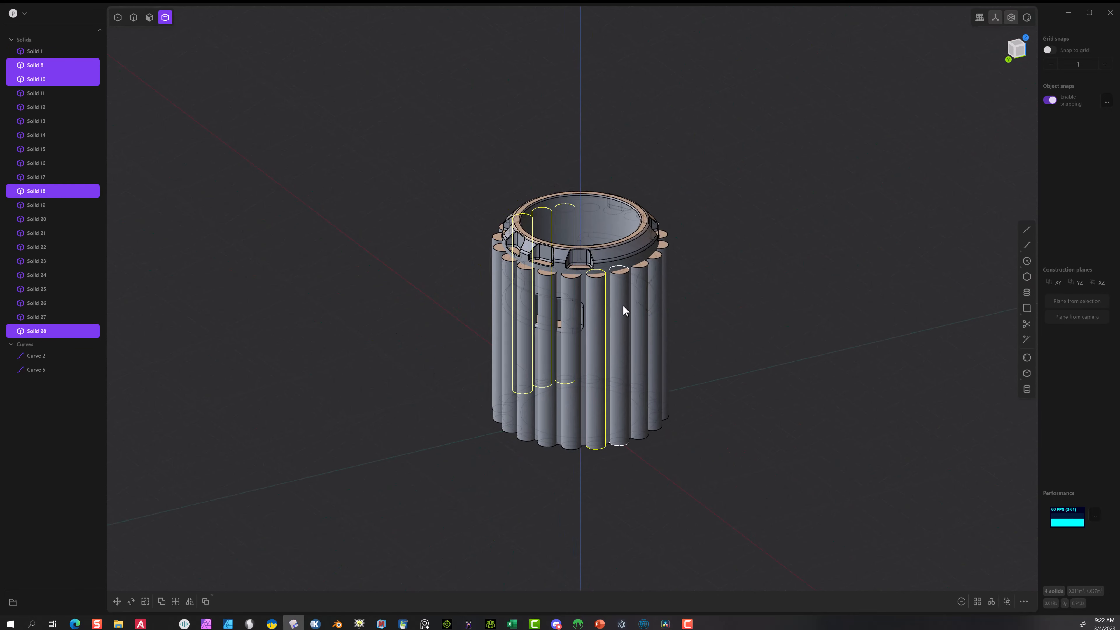
{"action": "left_click", "coordinate": [622, 304]}
{"action": "left_click", "coordinate": [636, 304]}
{"action": "middle_click_drag", "start_coordinate": [636, 304], "coordinate": [754, 321]}
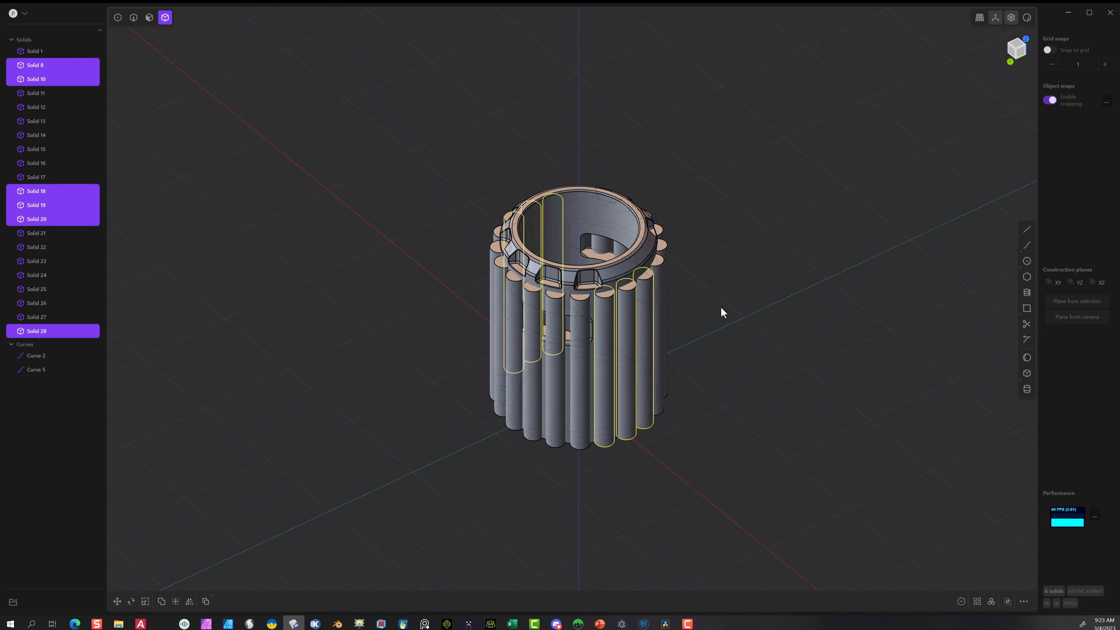
{"action": "key", "text": "h"}
- Start Offset Face on the top end faces of the seven adjacent visible rods along one side of the tube
{"action": "scroll", "coordinate": [563, 358], "scroll_direction": "up", "scroll_amount": 5}
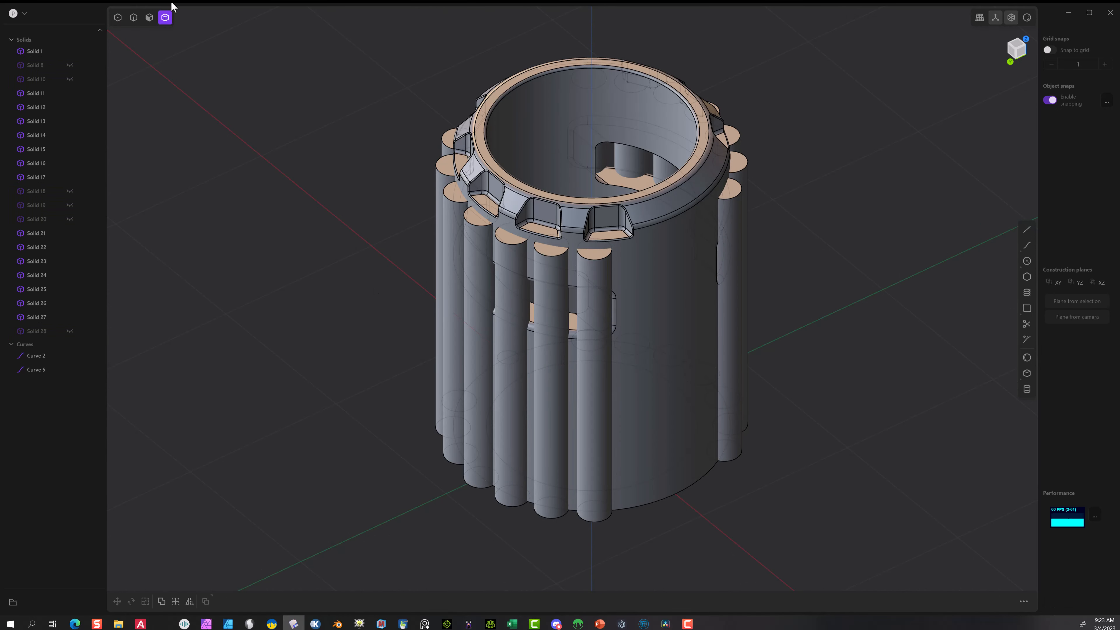
{"action": "left_click", "coordinate": [147, 21]}
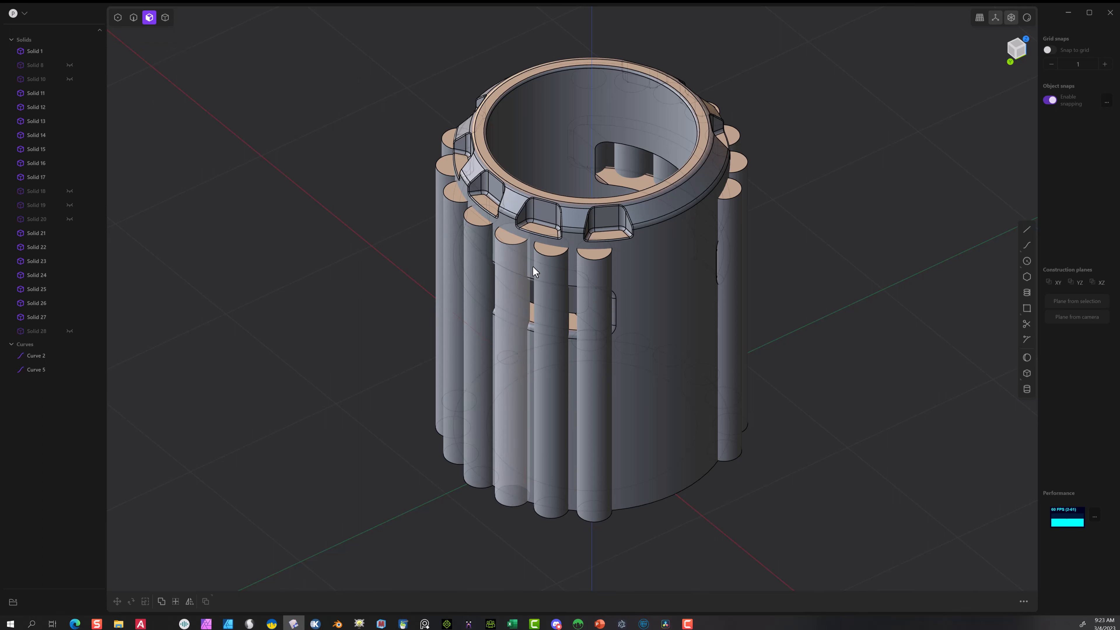
{"action": "left_click", "coordinate": [600, 257]}
{"action": "key", "text": "q"}
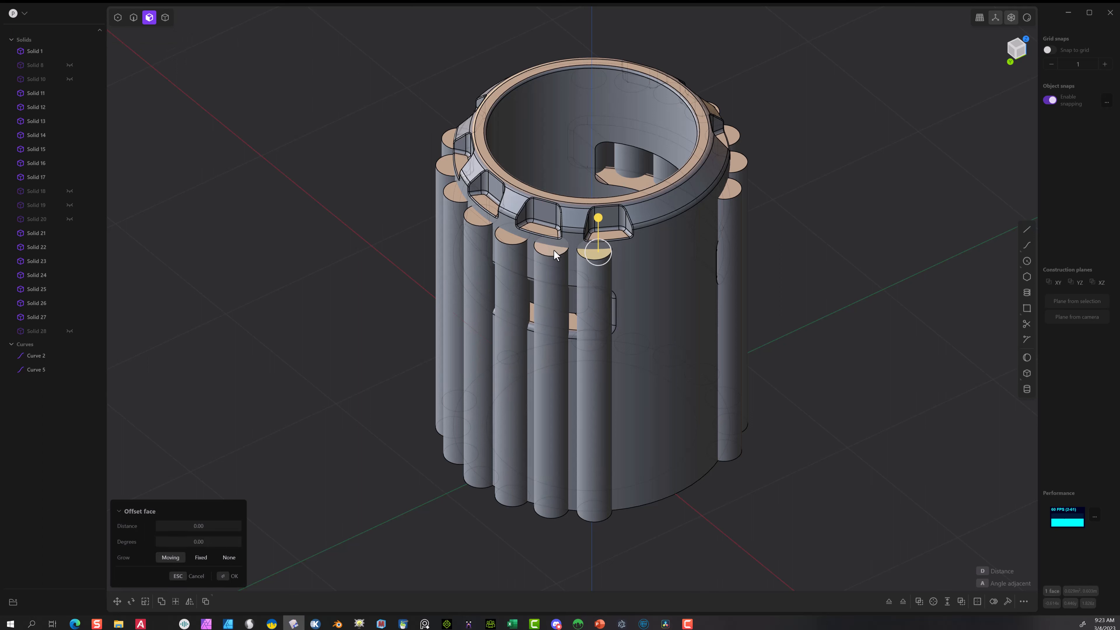
{"action": "left_click", "coordinate": [554, 250]}
{"action": "left_click", "coordinate": [501, 236]}
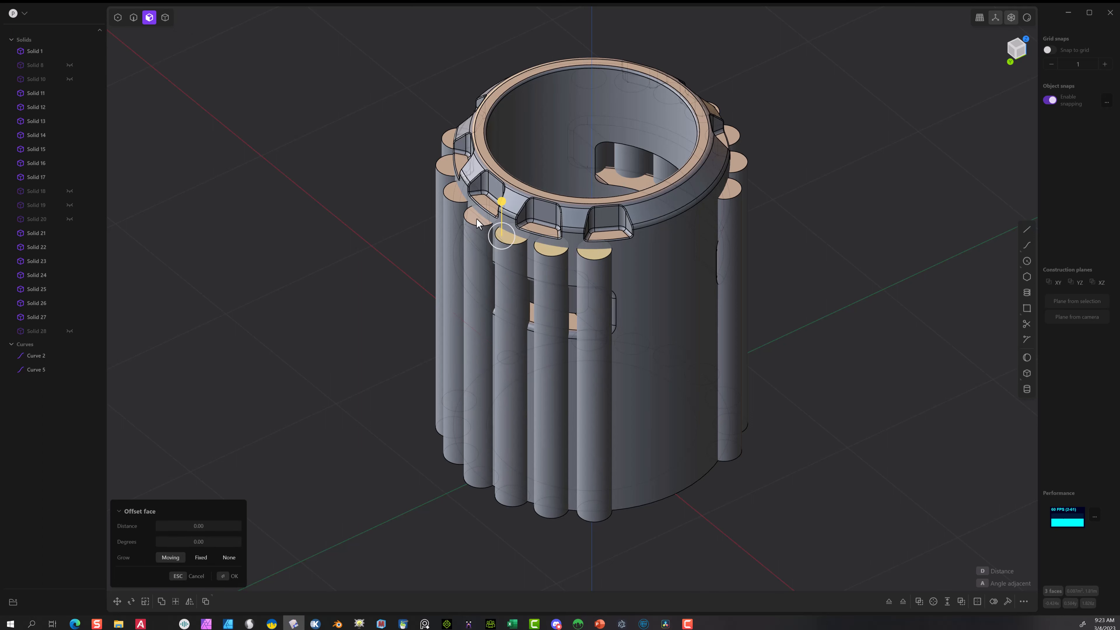
{"action": "left_click", "coordinate": [478, 216]}
{"action": "left_click", "coordinate": [456, 192]}
{"action": "left_click", "coordinate": [443, 164]}
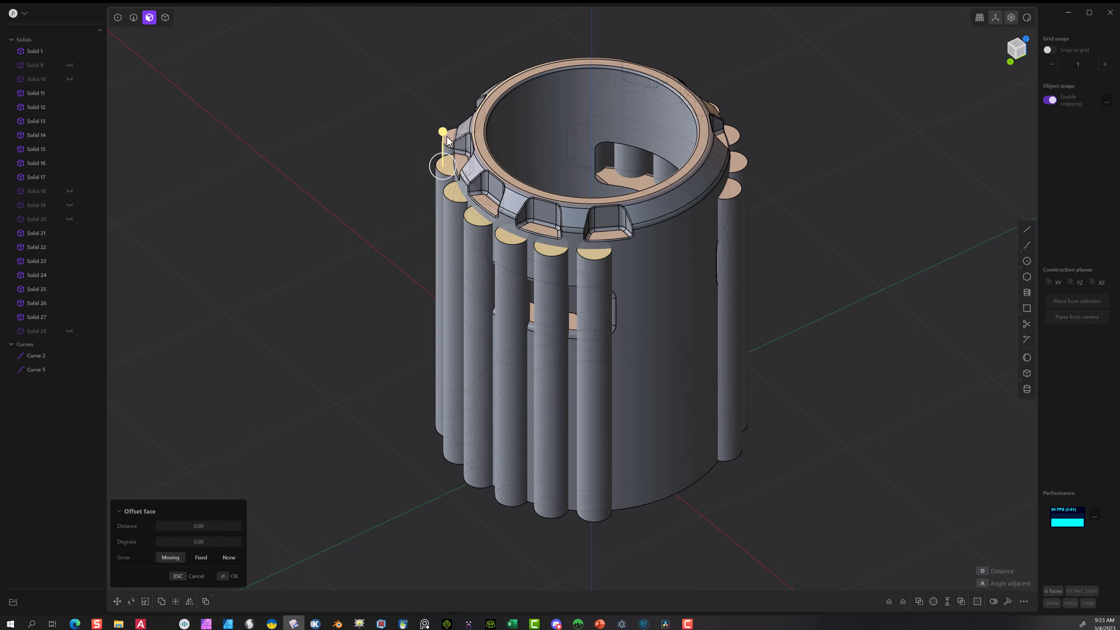
{"action": "middle_click_drag", "start_coordinate": [443, 148], "coordinate": [441, 392]}
{"action": "left_click", "coordinate": [434, 303]}
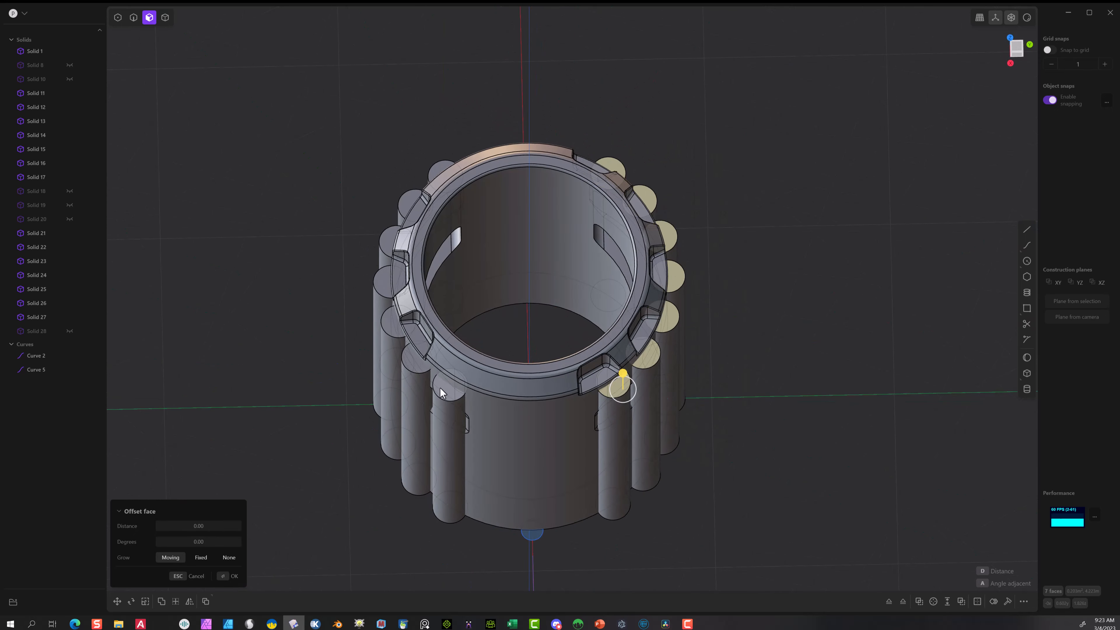
- Add the top faces of the seven rods on the opposite side and offset all 14 tops by about -0.676, below the slots
{"action": "left_click", "coordinate": [448, 385]}
{"action": "left_click", "coordinate": [415, 358]}
{"action": "left_click", "coordinate": [394, 325]}
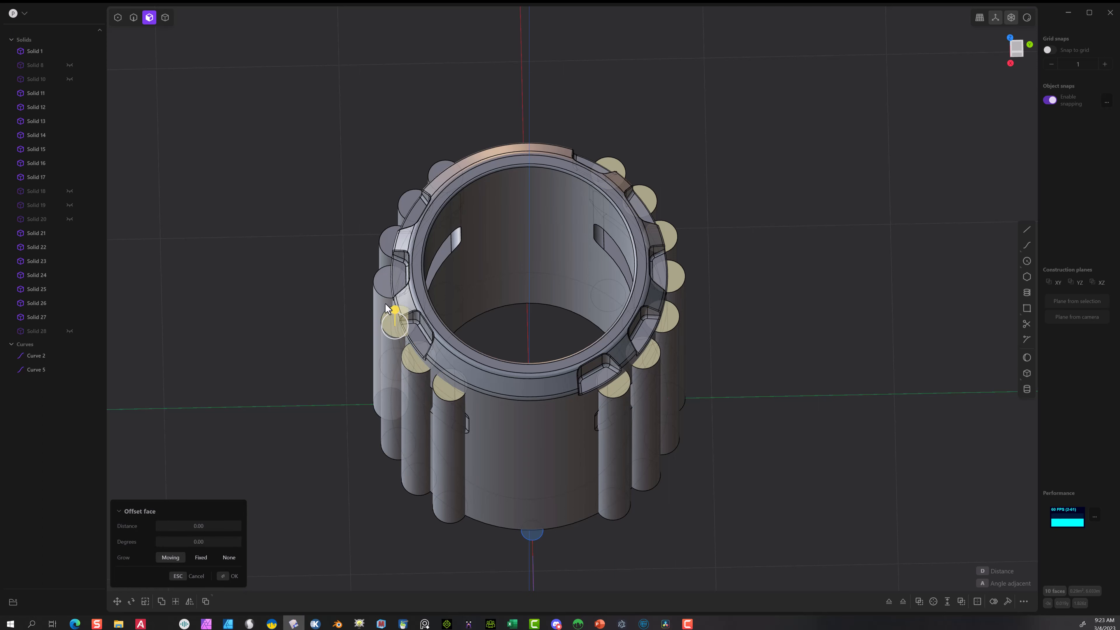
{"action": "left_click", "coordinate": [383, 280]}
{"action": "left_click", "coordinate": [388, 240]}
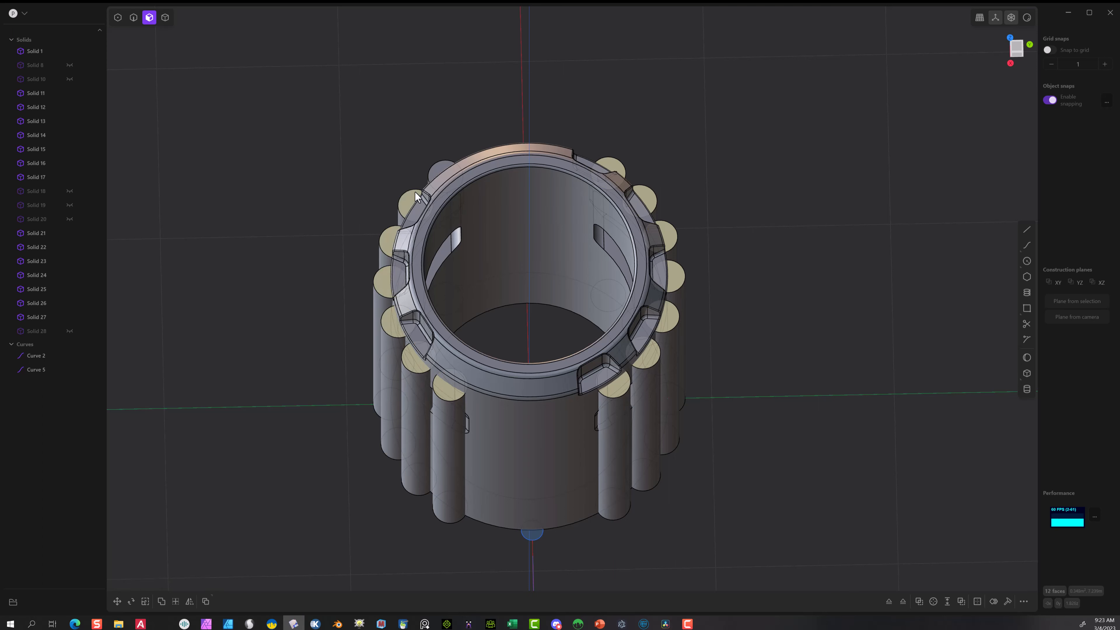
{"action": "left_click", "coordinate": [416, 199]}
{"action": "left_click", "coordinate": [442, 168]}
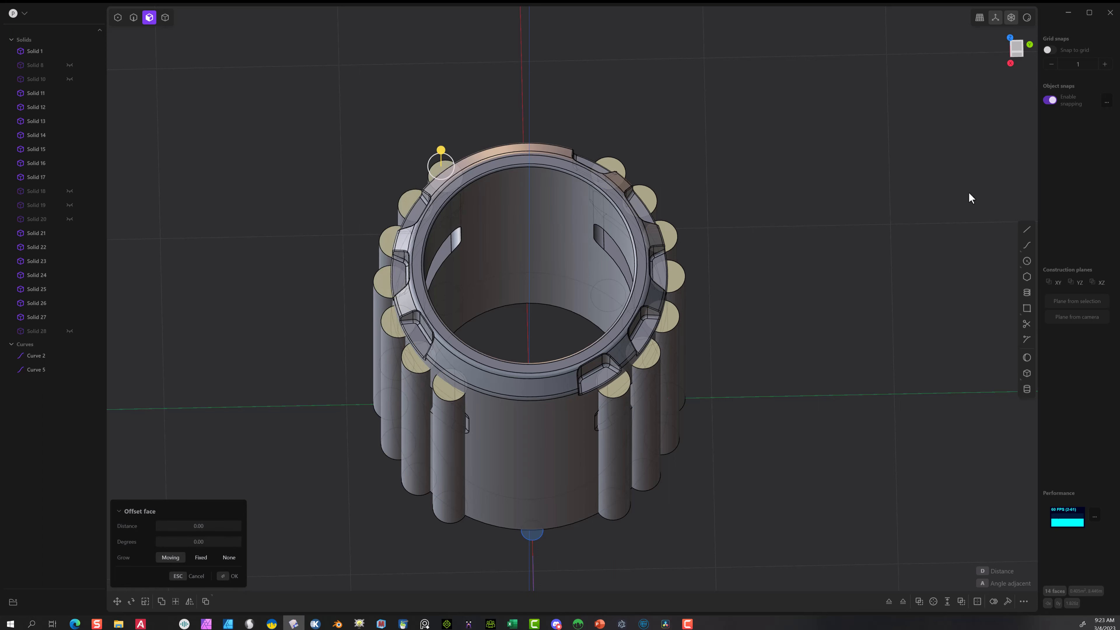
{"action": "left_click", "coordinate": [1011, 64]}
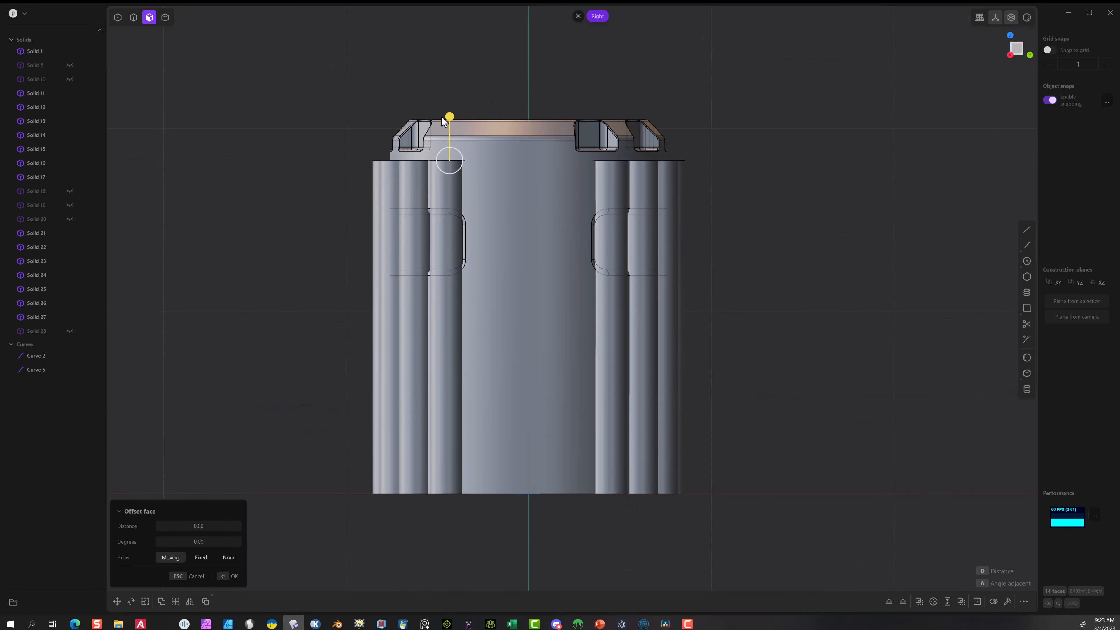
{"action": "left_click_drag", "start_coordinate": [451, 120], "coordinate": [459, 241]}
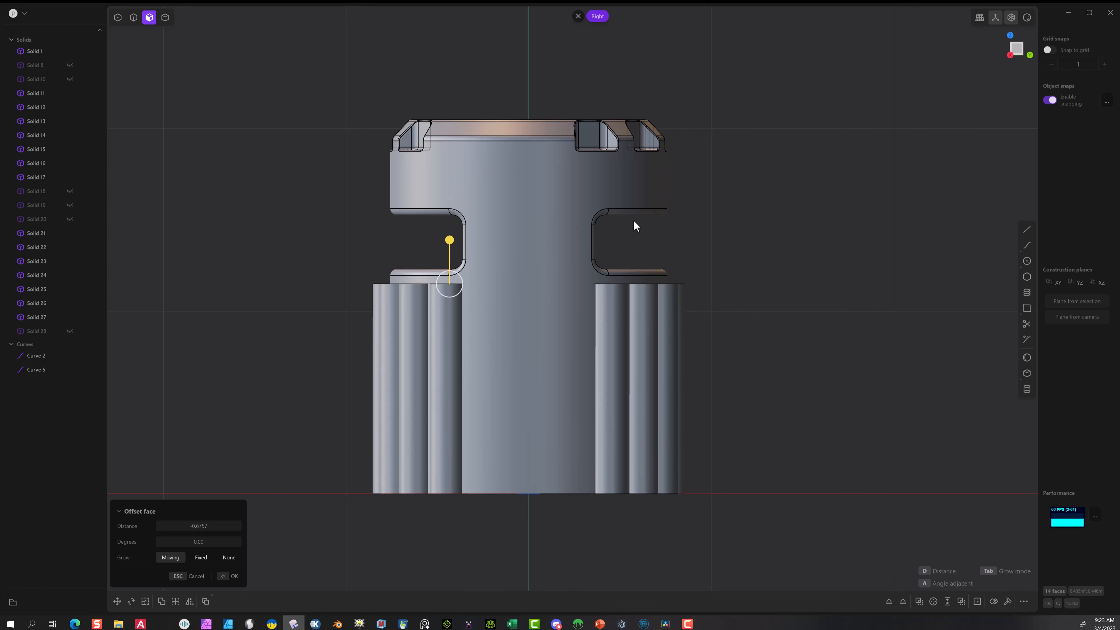
{"action": "left_click", "coordinate": [223, 578]}
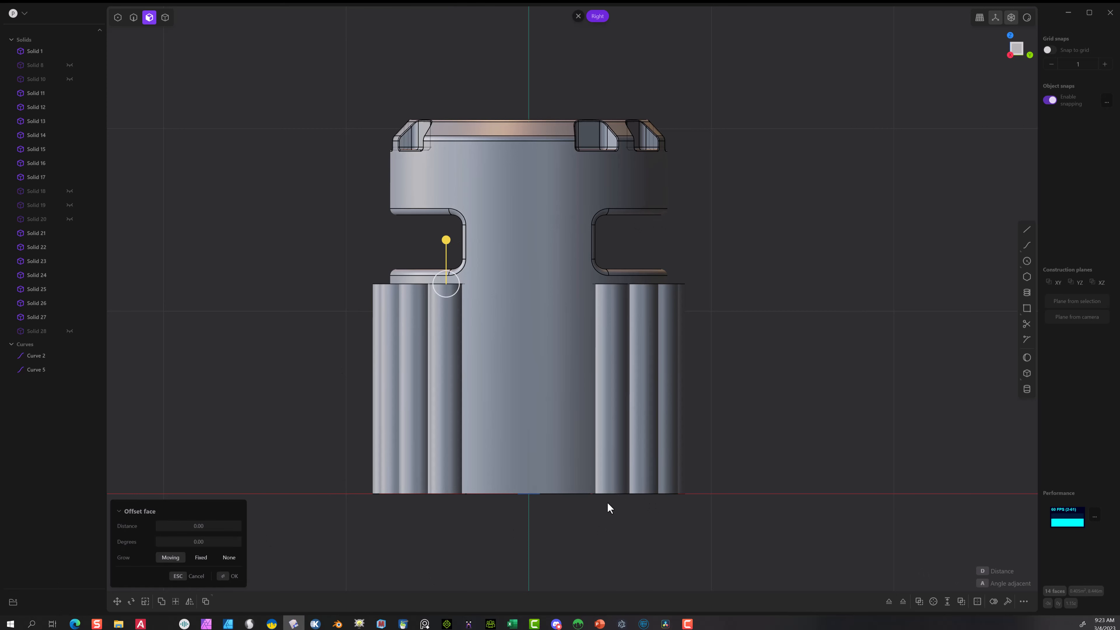
- Select the bottom end faces of the seven shortened rods along one side of the tube for Offset Face
{"action": "middle_click_drag", "start_coordinate": [784, 406], "coordinate": [775, 358]}
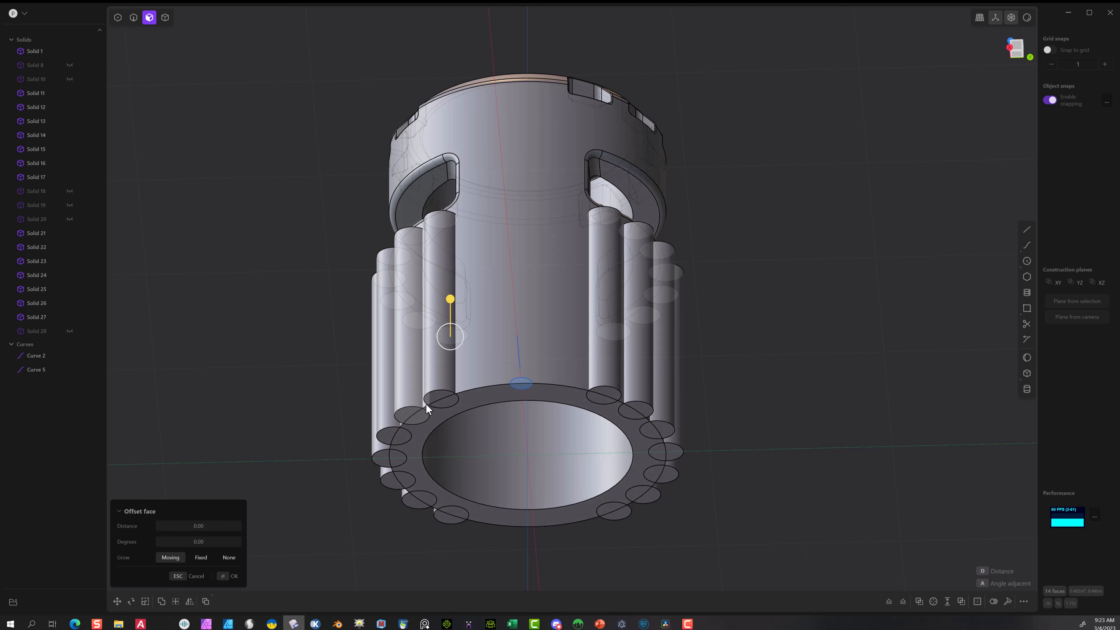
{"action": "left_click", "coordinate": [231, 576]}
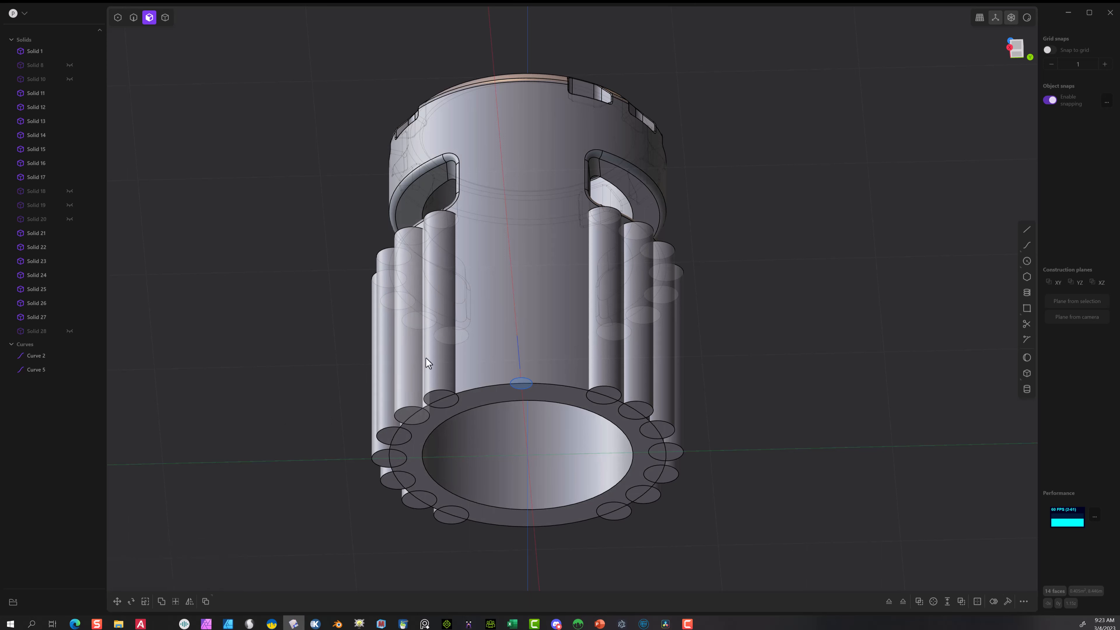
{"action": "left_click", "coordinate": [437, 394]}
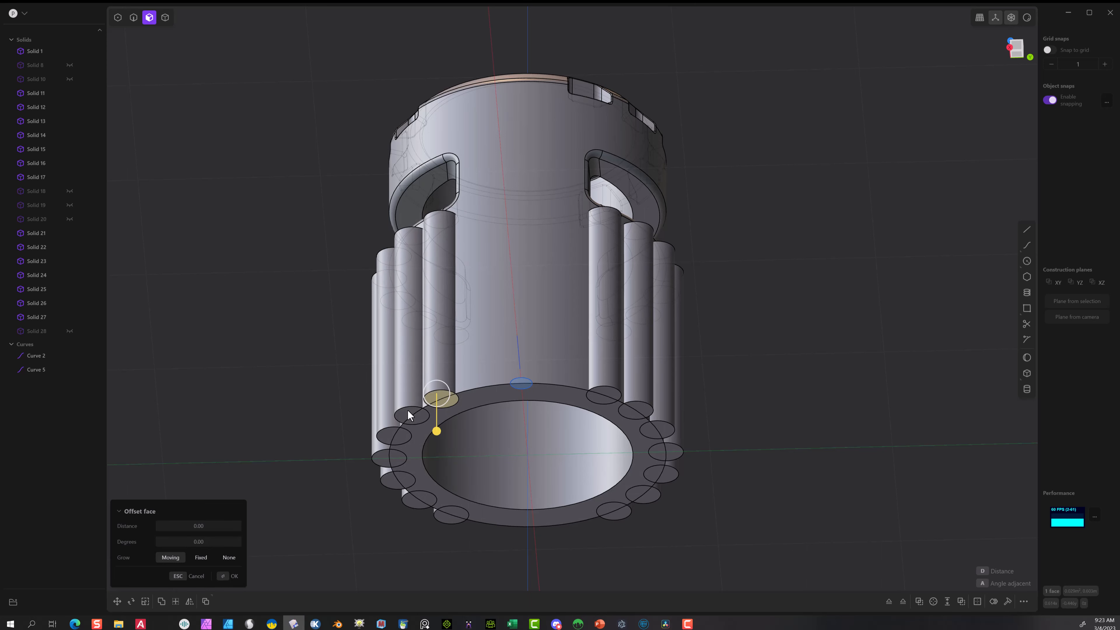
{"action": "left_click", "coordinate": [411, 415], "text": "shift"}
{"action": "left_click", "coordinate": [393, 435], "text": "shift"}
{"action": "left_click", "coordinate": [386, 459], "text": "shift"}
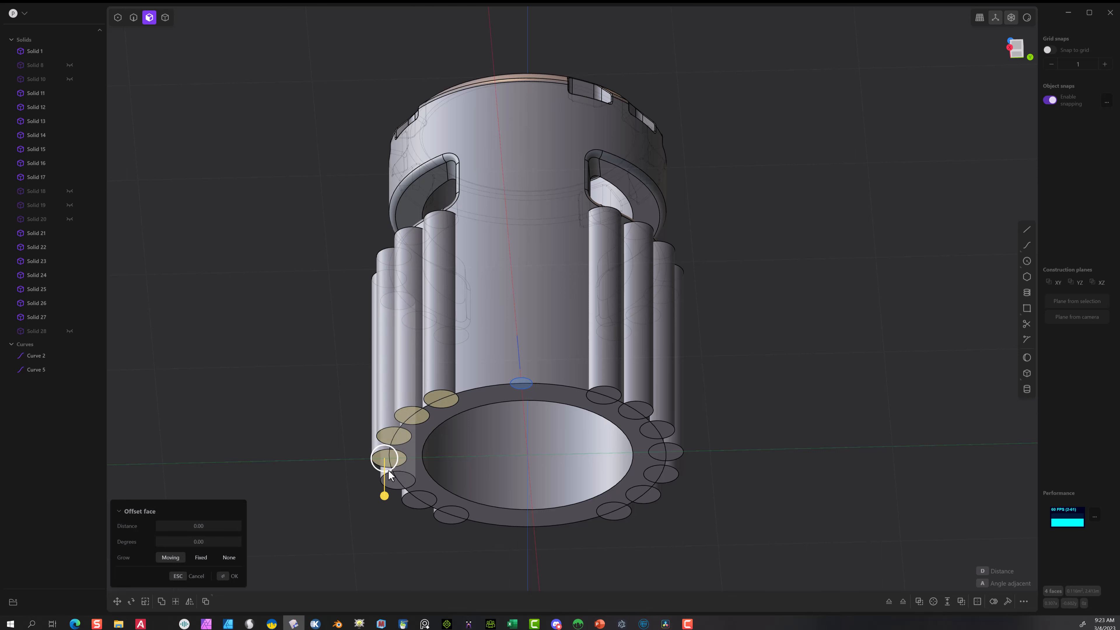
{"action": "left_click", "coordinate": [397, 481], "text": "shift"}
{"action": "left_click", "coordinate": [416, 503], "text": "shift"}
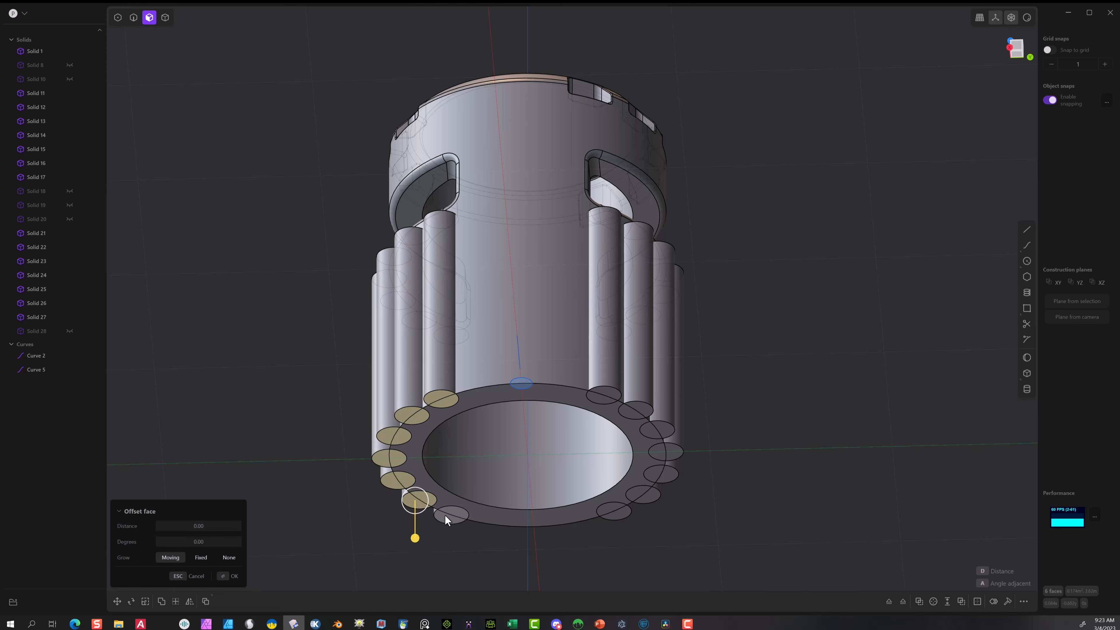
{"action": "left_click", "coordinate": [450, 514], "text": "shift"}
- Add the bottom faces of the seven shortened rods on the opposite side and offset all 14 bottoms inward by about -0.146
{"action": "left_click", "coordinate": [613, 512], "text": "shift"}
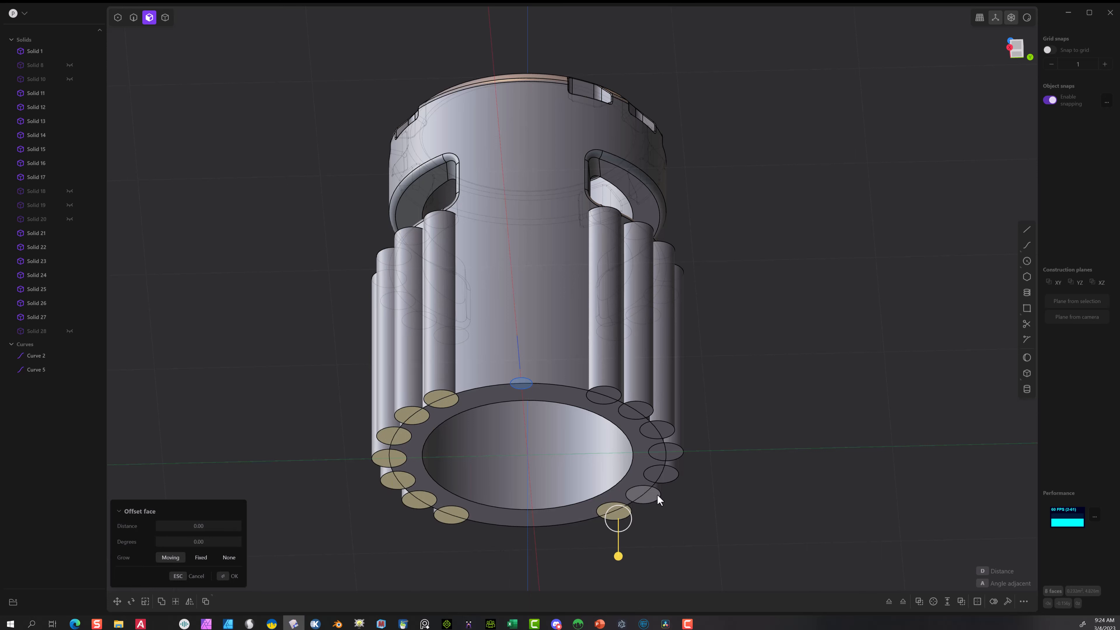
{"action": "left_click", "coordinate": [642, 495], "text": "shift"}
{"action": "left_click", "coordinate": [661, 473], "text": "shift"}
{"action": "left_click", "coordinate": [666, 450], "text": "shift"}
{"action": "left_click", "coordinate": [663, 431], "text": "shift"}
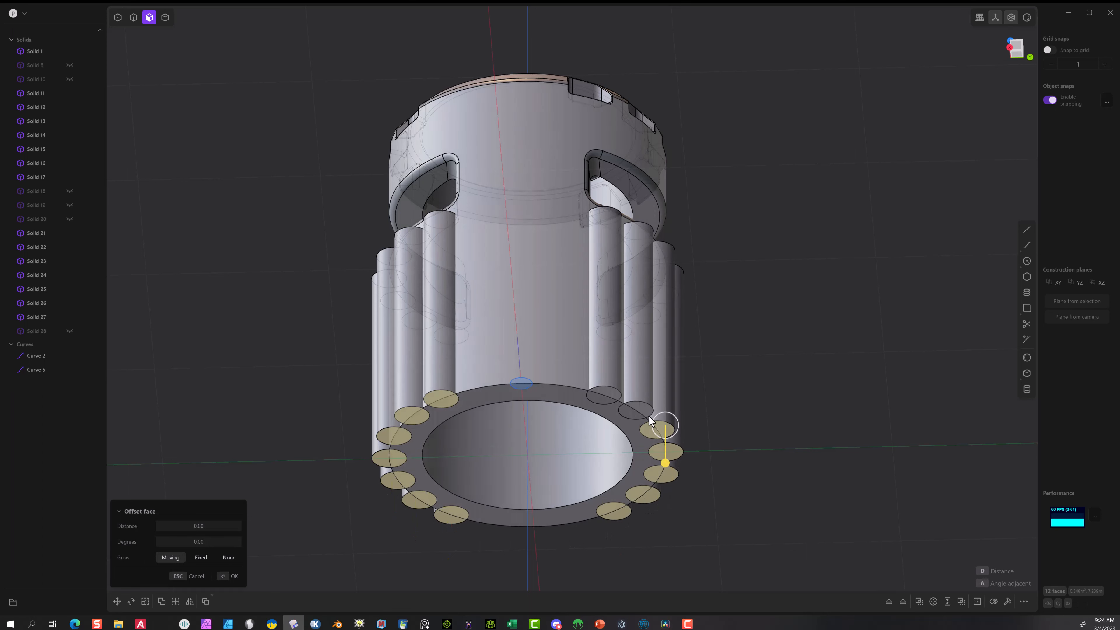
{"action": "left_click", "coordinate": [637, 412], "text": "shift"}
{"action": "left_click", "coordinate": [608, 395], "text": "shift"}
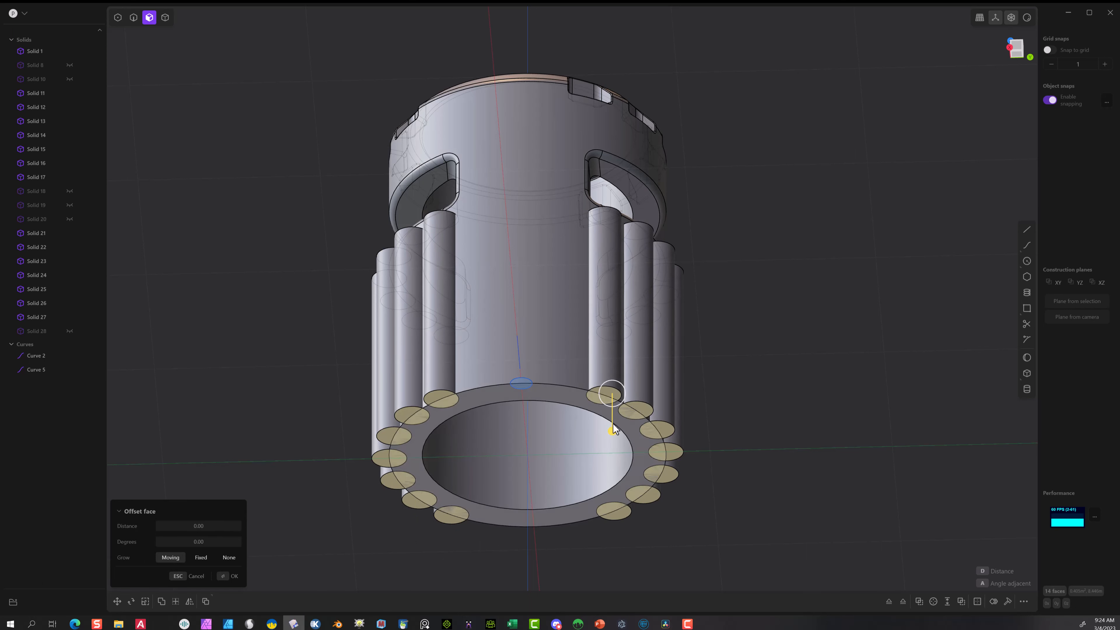
{"action": "left_click_drag", "start_coordinate": [612, 431], "coordinate": [613, 412]}
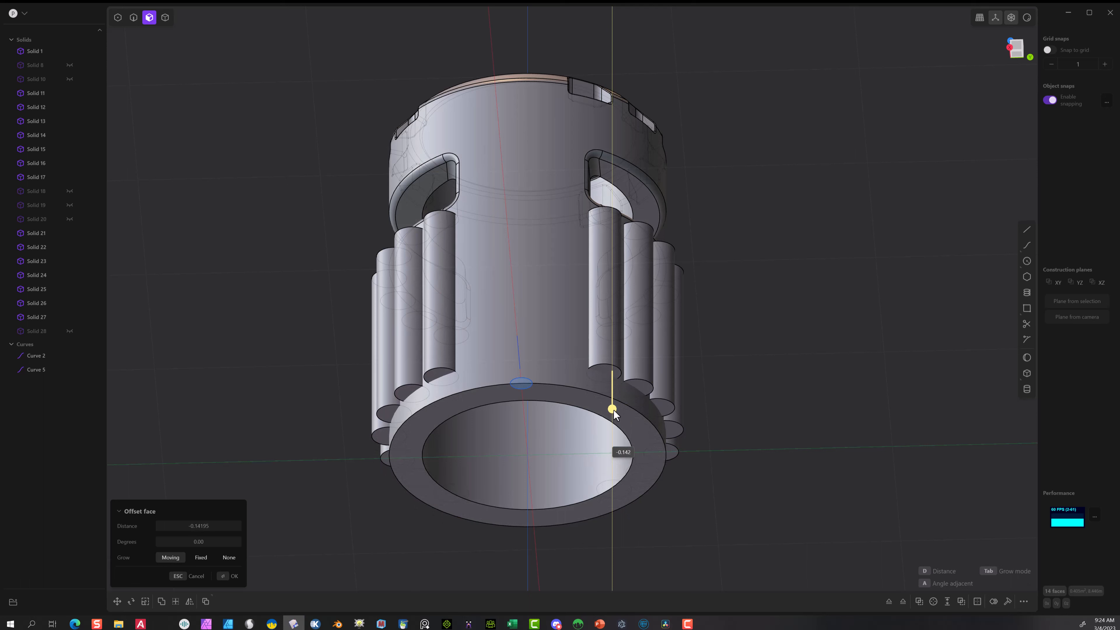
{"action": "left_click_drag", "start_coordinate": [615, 415], "coordinate": [613, 412]}
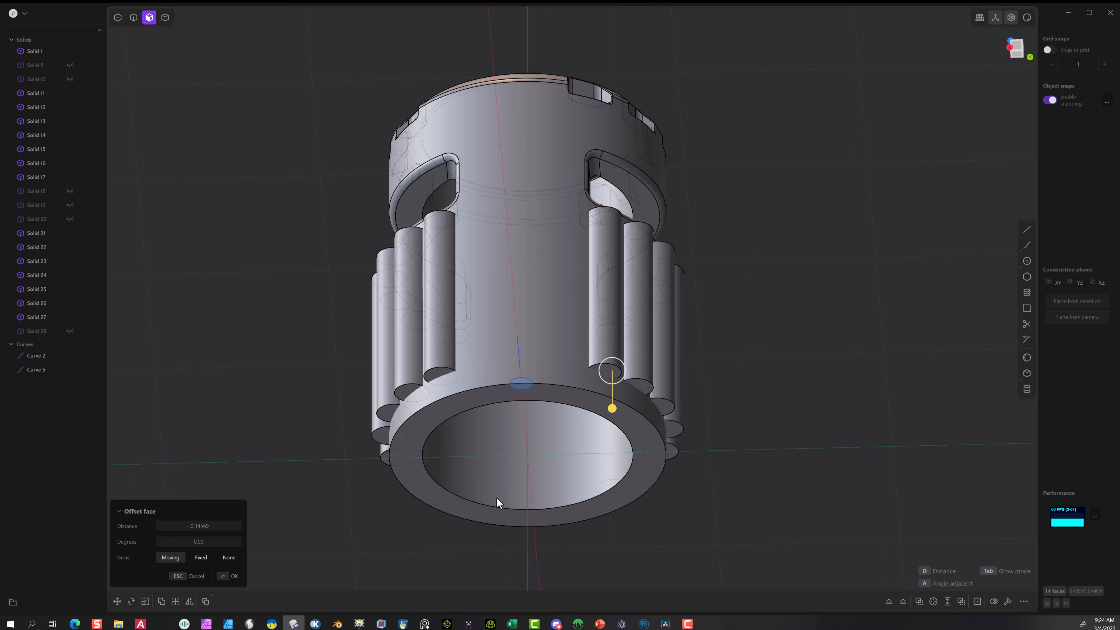
{"action": "middle_click_drag", "start_coordinate": [828, 345], "coordinate": [797, 397]}
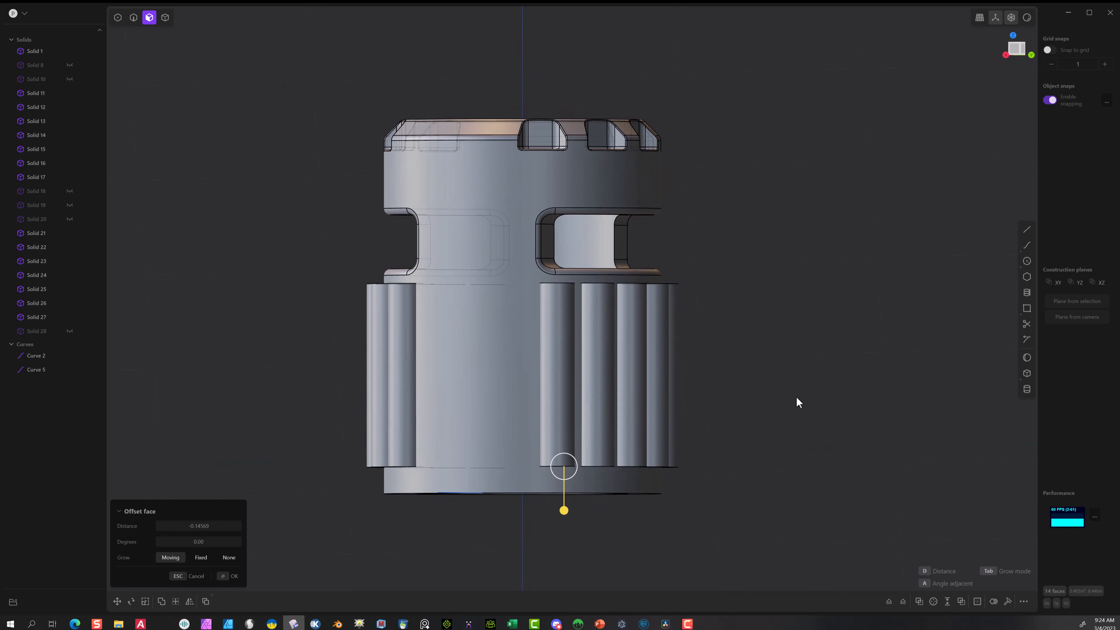
{"action": "left_click", "coordinate": [228, 576]}
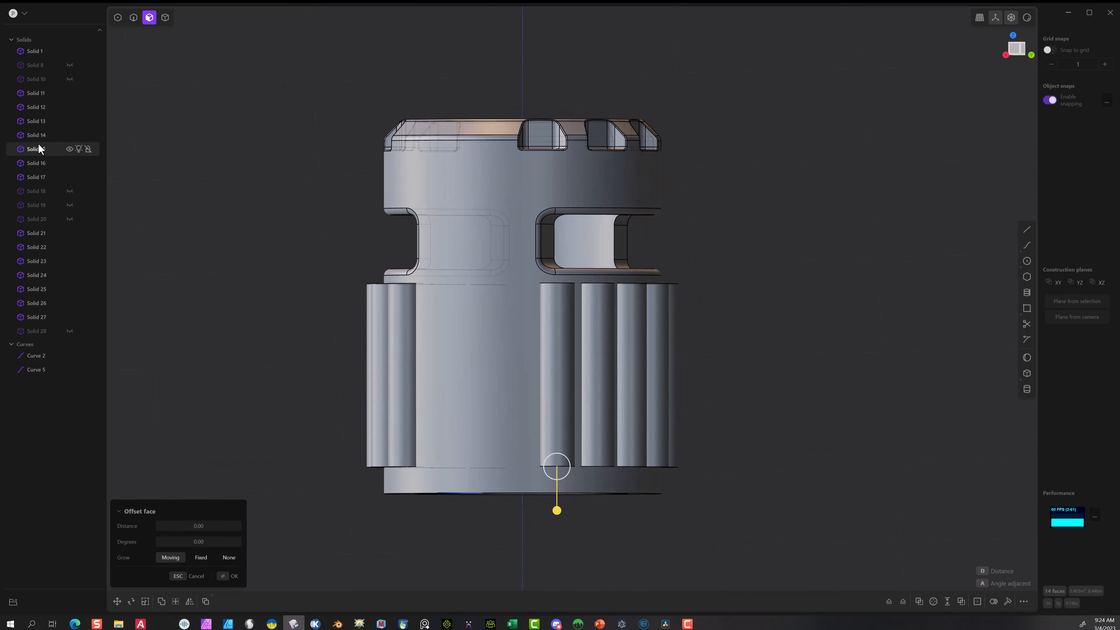
- Unhide the six full-length rods, Solids 8, 10, 18, 19, 20 and 28, and inspect the tube from below
{"action": "left_click", "coordinate": [68, 333]}
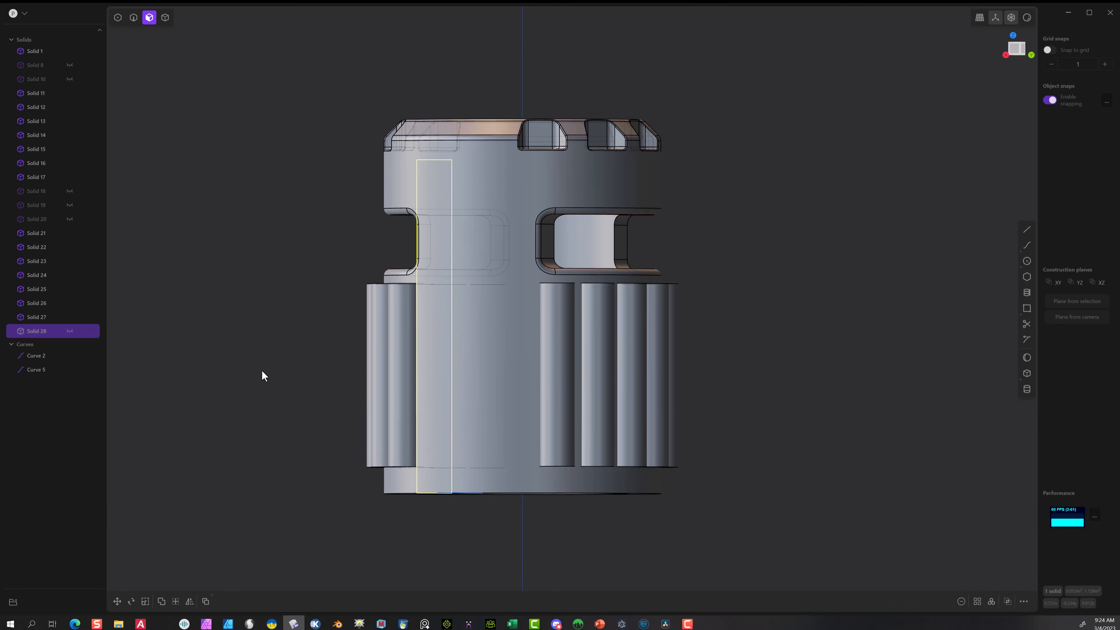
{"action": "middle_click_drag", "start_coordinate": [346, 511], "coordinate": [513, 587]}
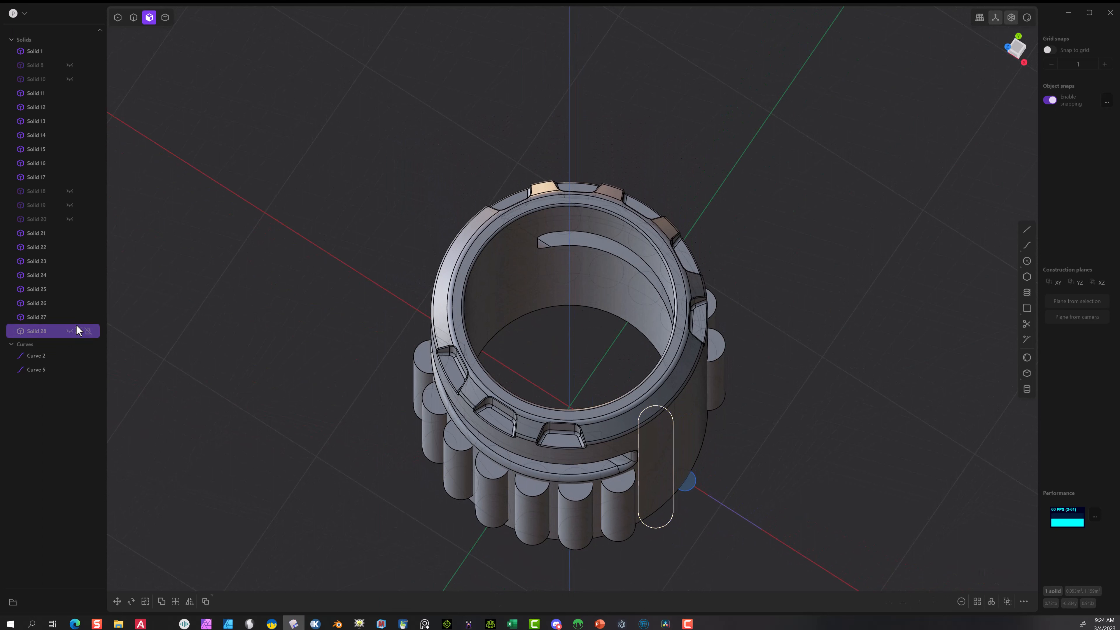
{"action": "left_click", "coordinate": [69, 331]}
{"action": "scroll", "coordinate": [457, 408], "scroll_direction": "down", "scroll_amount": 2}
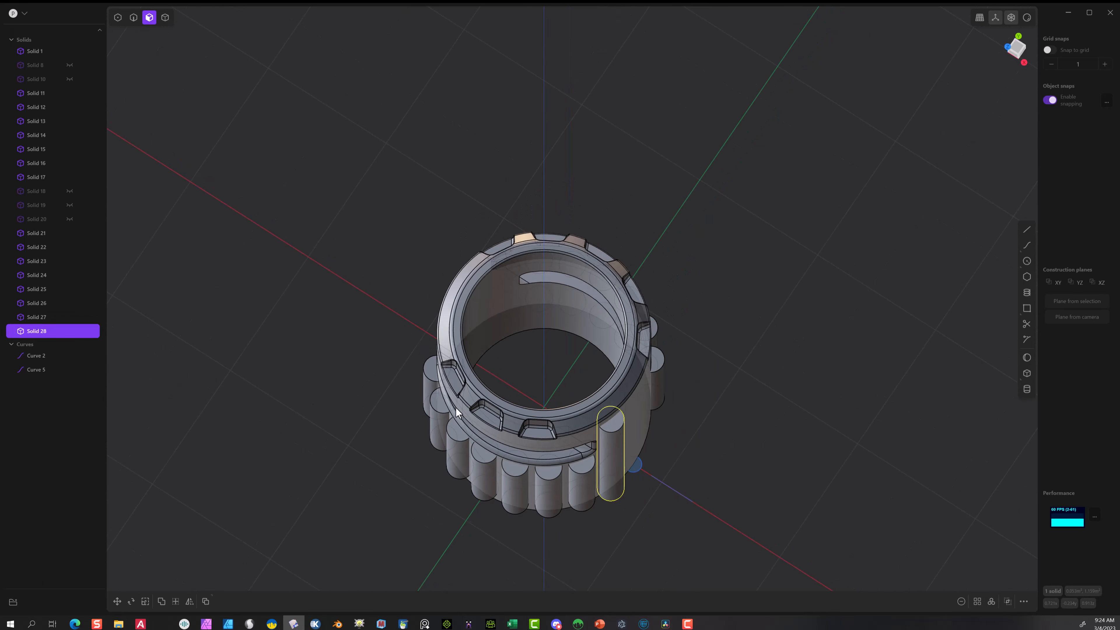
{"action": "left_click", "coordinate": [70, 218]}
{"action": "left_click", "coordinate": [69, 205]}
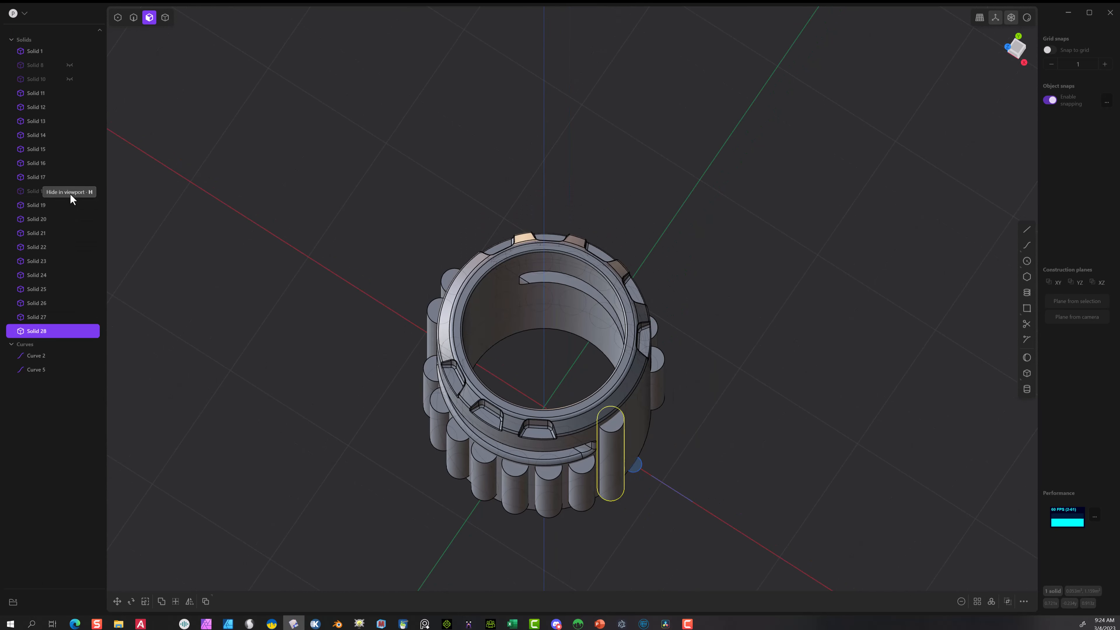
{"action": "left_click", "coordinate": [69, 79]}
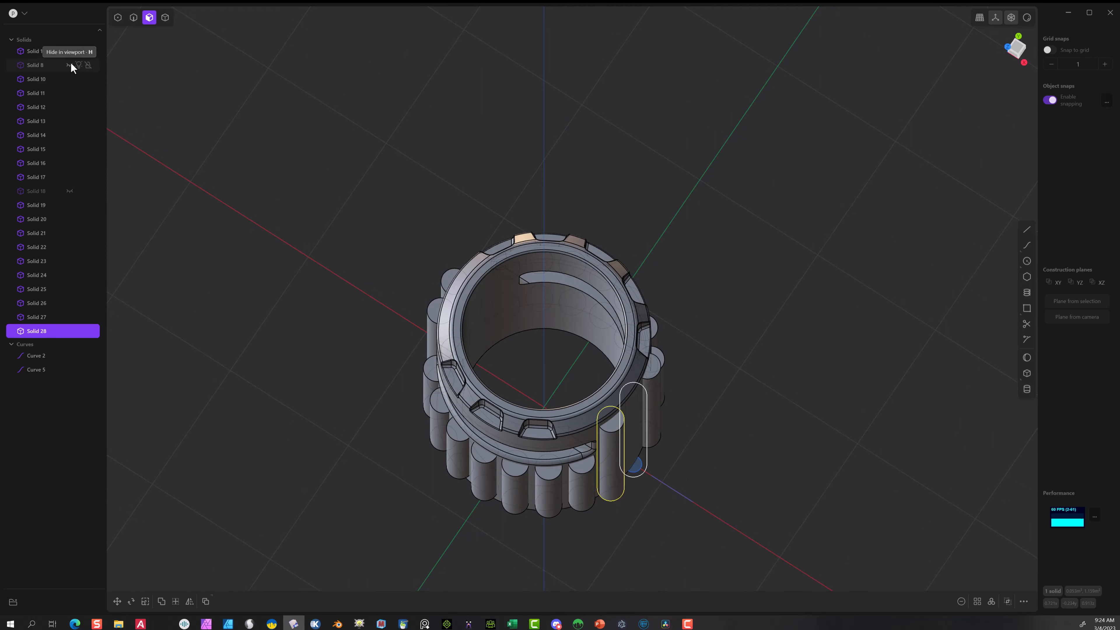
{"action": "left_click", "coordinate": [69, 65]}
{"action": "left_click", "coordinate": [69, 190]}
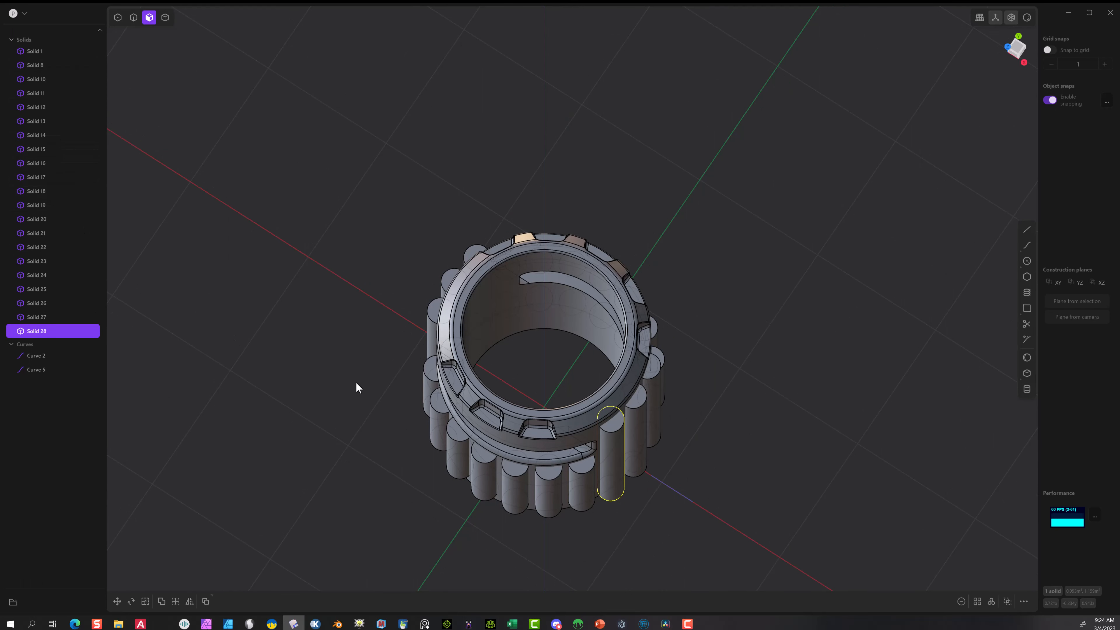
{"action": "middle_click_drag", "start_coordinate": [800, 520], "coordinate": [615, 412]}
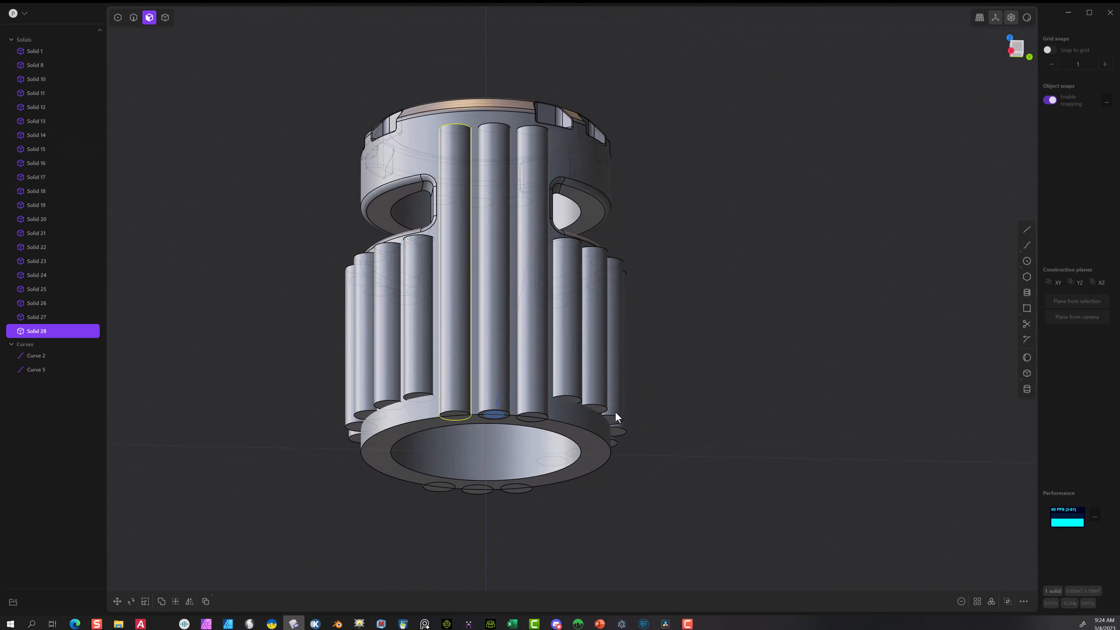
- Delete the leftover curves, Curve 5 and Curve 2, from the scene
{"action": "key", "text": "Escape"}
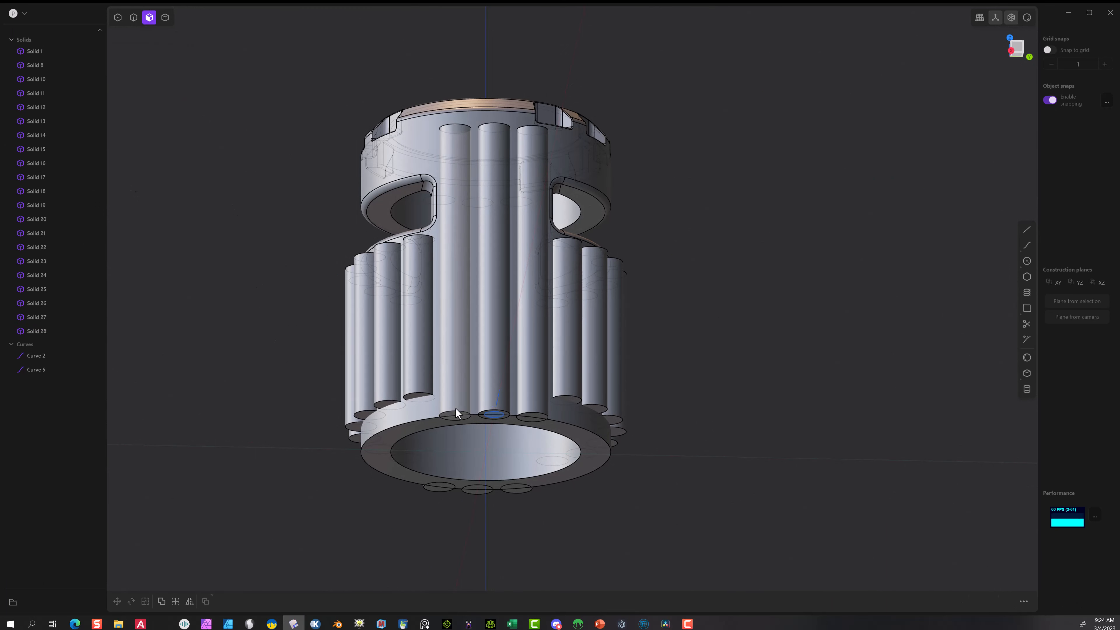
{"action": "middle_click_drag", "start_coordinate": [224, 92], "coordinate": [439, 274]}
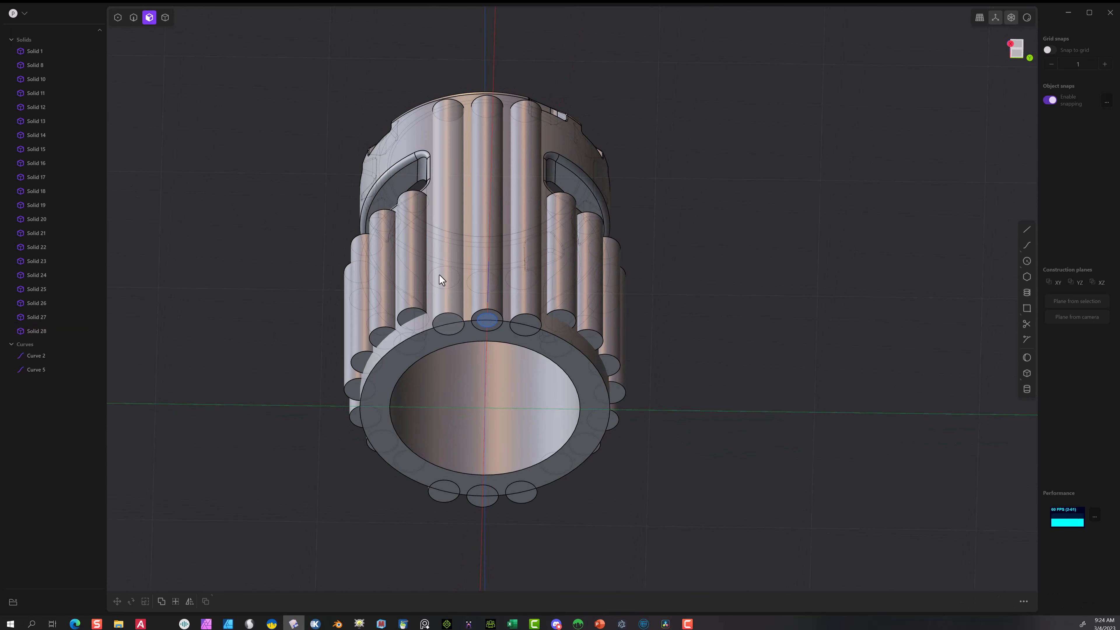
{"action": "left_click", "coordinate": [445, 325]}
{"action": "key", "text": "o"}
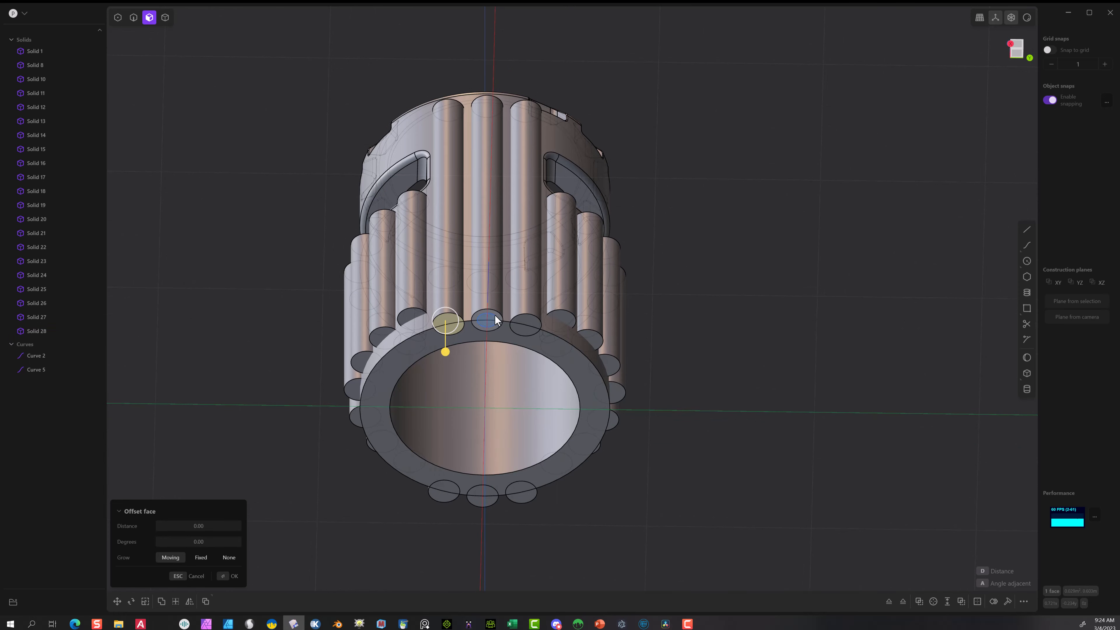
{"action": "scroll", "coordinate": [493, 328], "scroll_direction": "up", "scroll_amount": 3}
{"action": "left_click", "coordinate": [37, 370]}
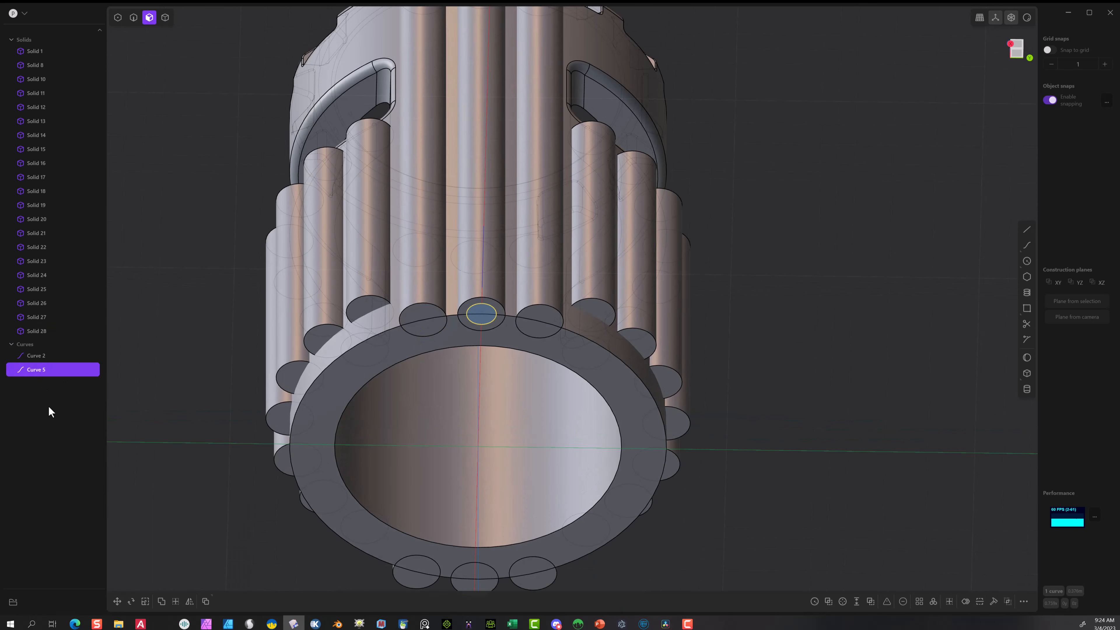
{"action": "key", "text": "Delete"}
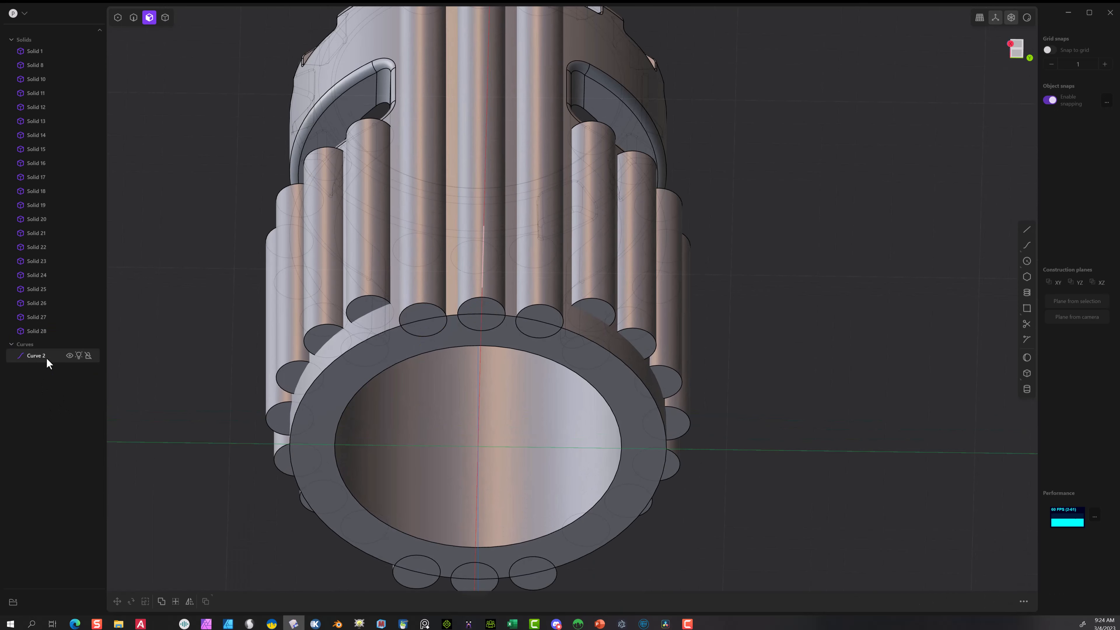
{"action": "left_click", "coordinate": [47, 357]}
{"action": "key", "text": "Delete"}
- Offset the bottom end faces of the six full-length rods inward by about -0.147, level with the shortened rods' bottoms
{"action": "left_click", "coordinate": [410, 316]}
{"action": "key", "text": "o"}
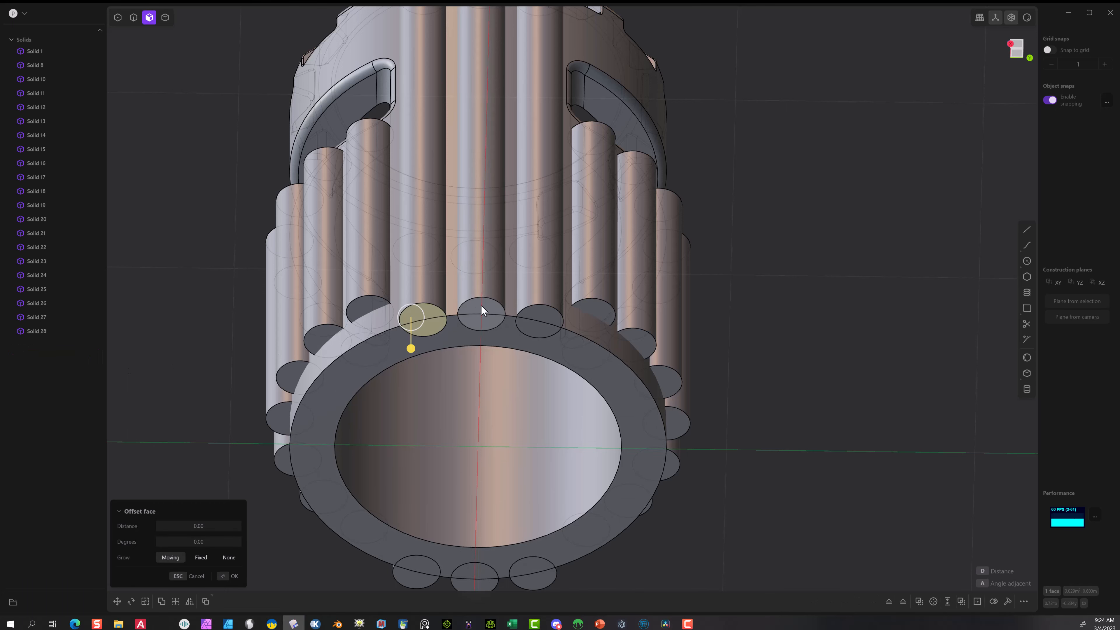
{"action": "left_click", "coordinate": [473, 311]}
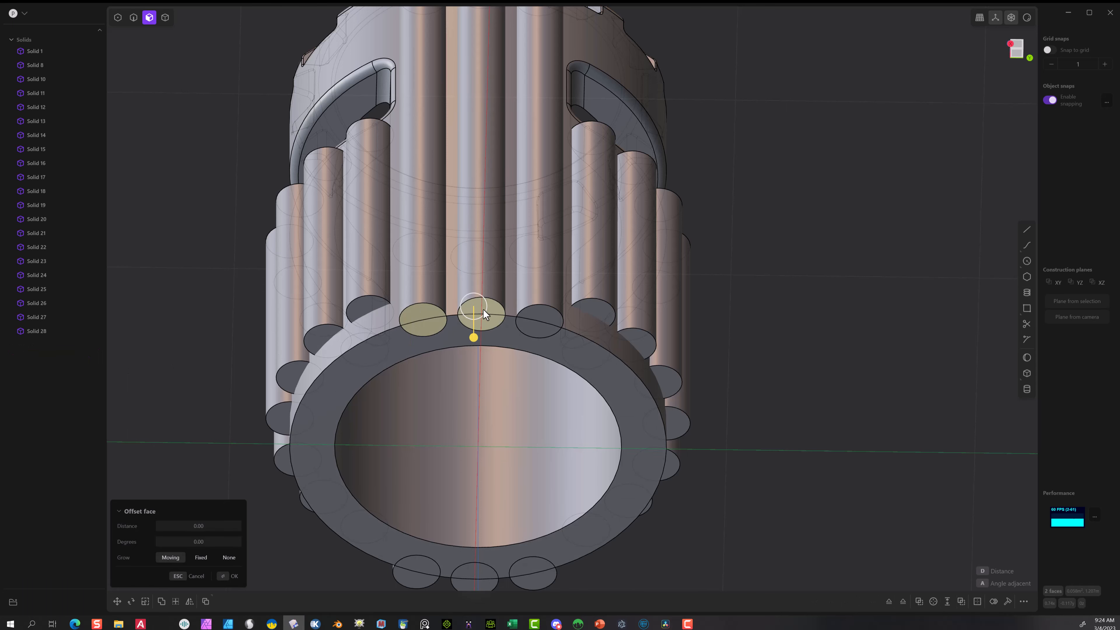
{"action": "left_click", "coordinate": [524, 313]}
{"action": "left_click", "coordinate": [526, 581]}
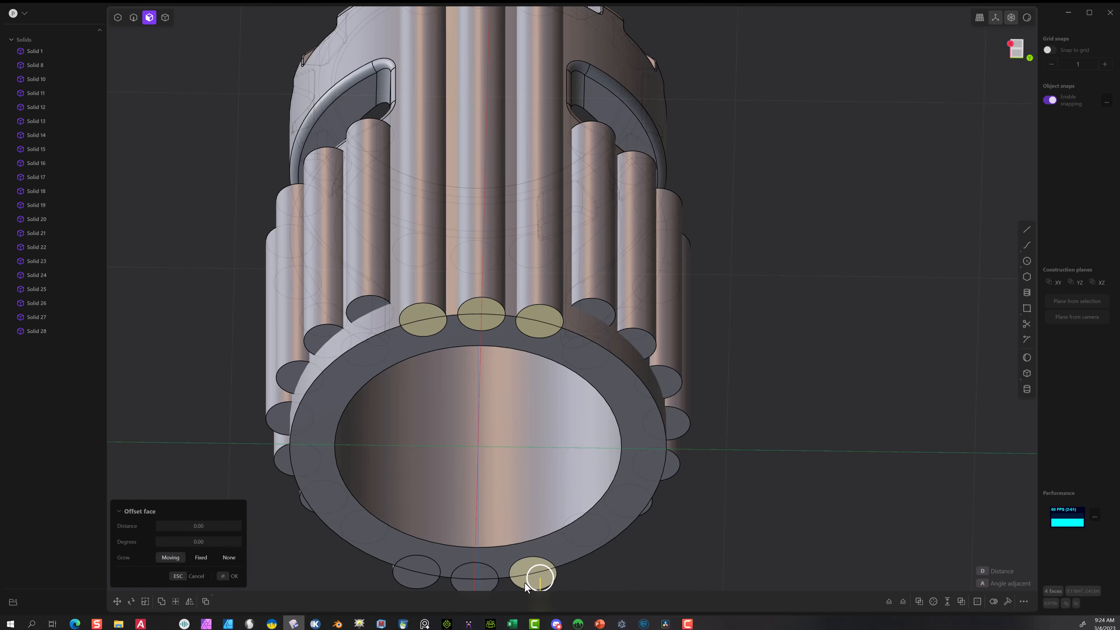
{"action": "left_click", "coordinate": [466, 584]}
{"action": "left_click", "coordinate": [421, 577]}
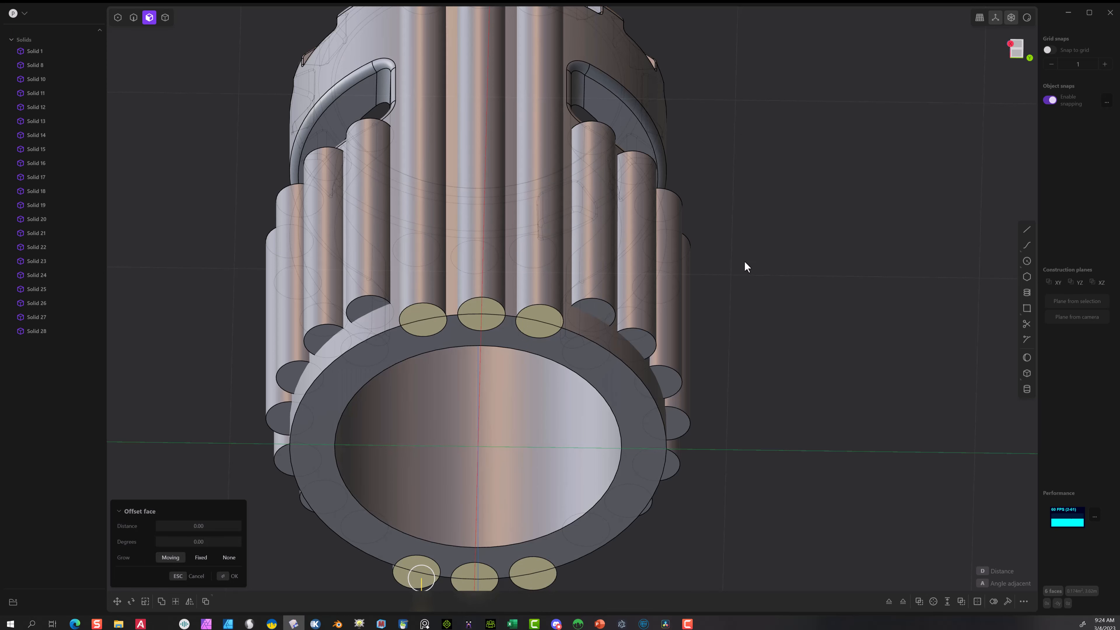
{"action": "left_click", "coordinate": [1030, 61]}
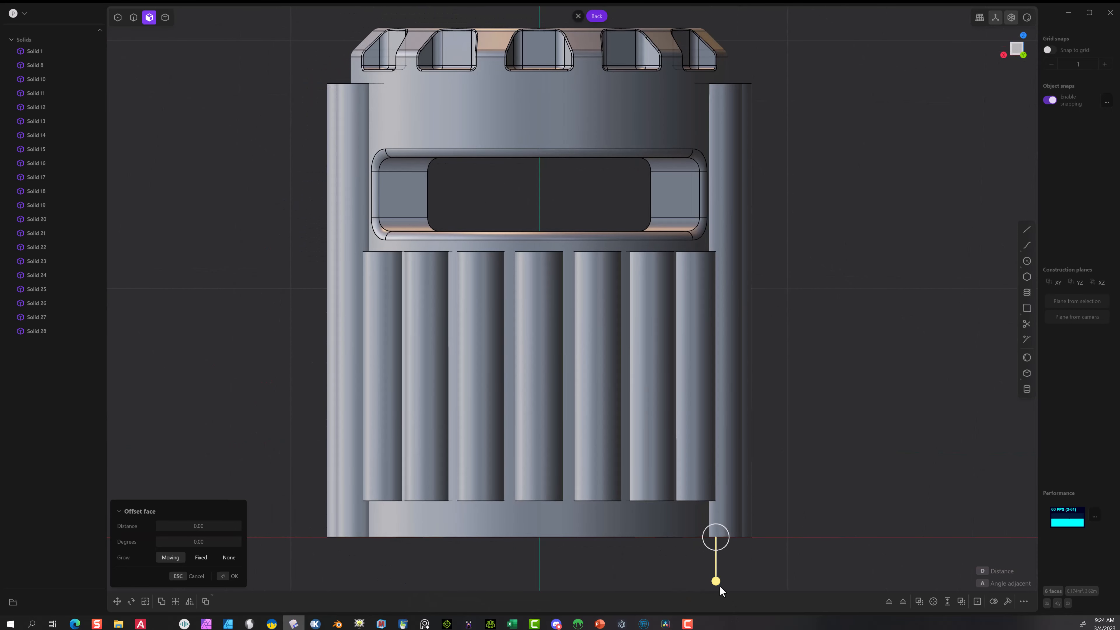
{"action": "left_click_drag", "start_coordinate": [716, 583], "coordinate": [714, 547]}
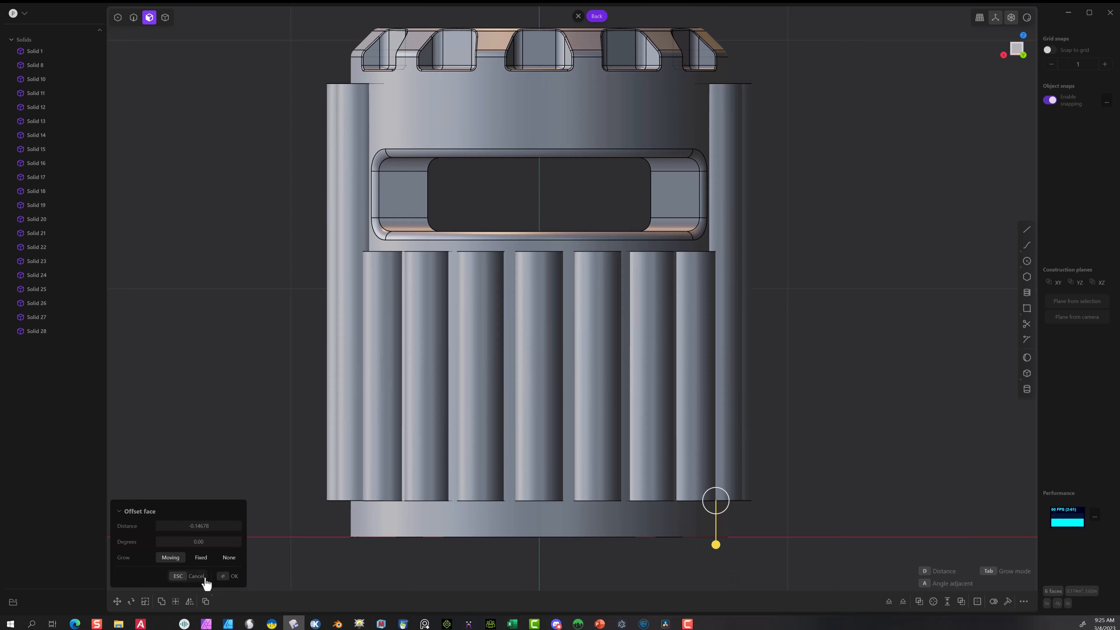
{"action": "left_click", "coordinate": [230, 577]}
- Select the circular top edges of the seven shortened rods along one side of the tube for a Fillet
{"action": "scroll", "coordinate": [721, 254], "scroll_direction": "down", "scroll_amount": 3}
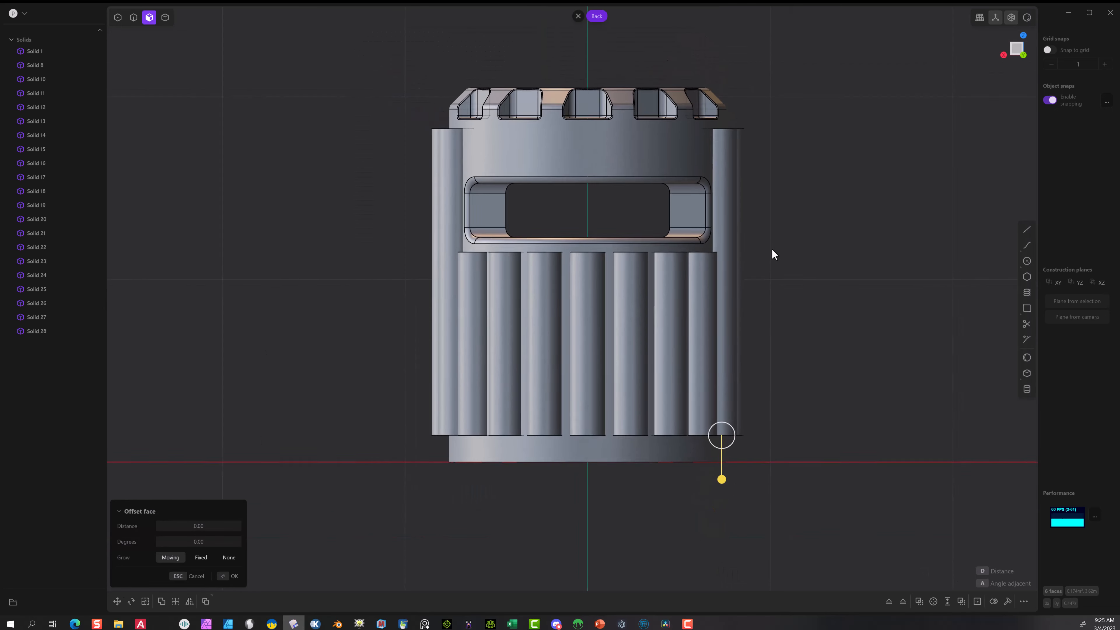
{"action": "middle_click_drag", "start_coordinate": [771, 255], "coordinate": [768, 342]}
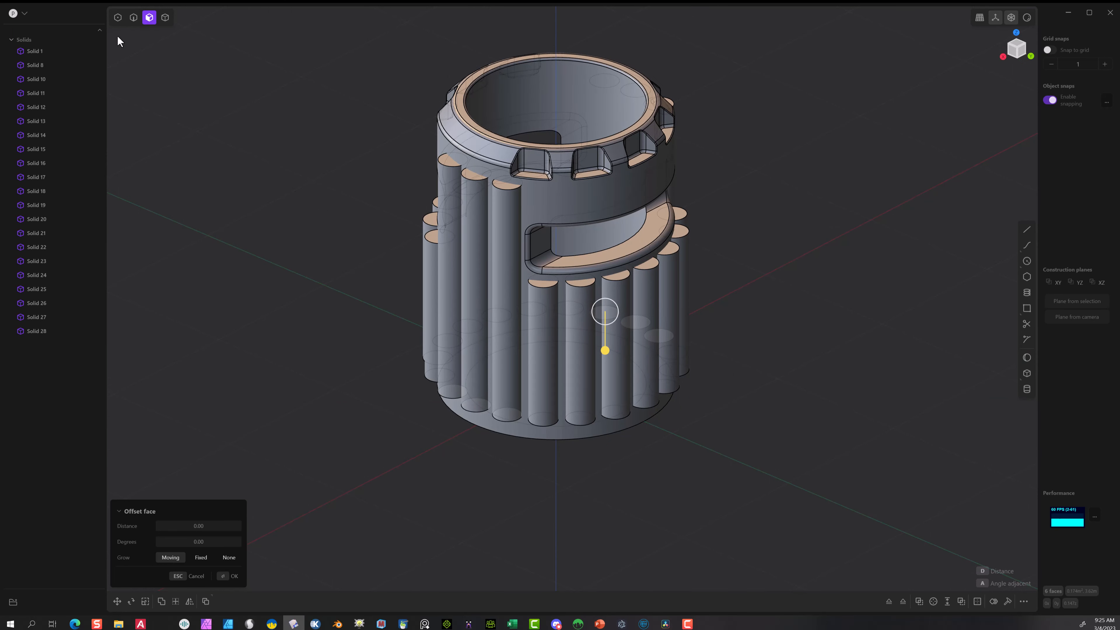
{"action": "left_click", "coordinate": [133, 18]}
{"action": "left_click", "coordinate": [540, 288]}
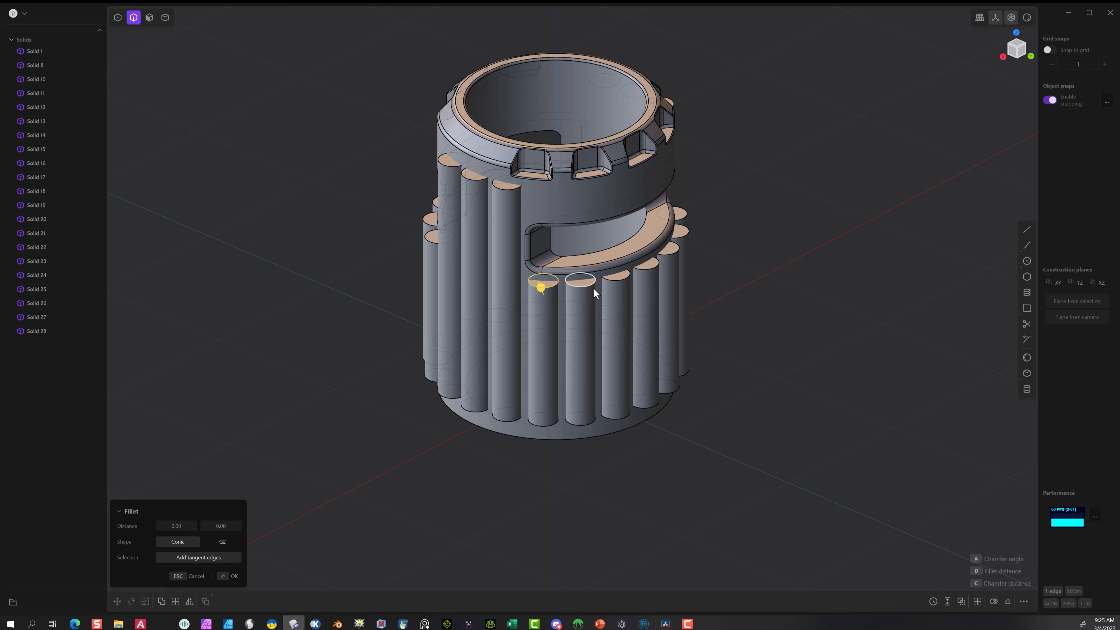
{"action": "left_click", "coordinate": [593, 287]}
{"action": "left_click", "coordinate": [621, 280]}
{"action": "left_click", "coordinate": [681, 247]}
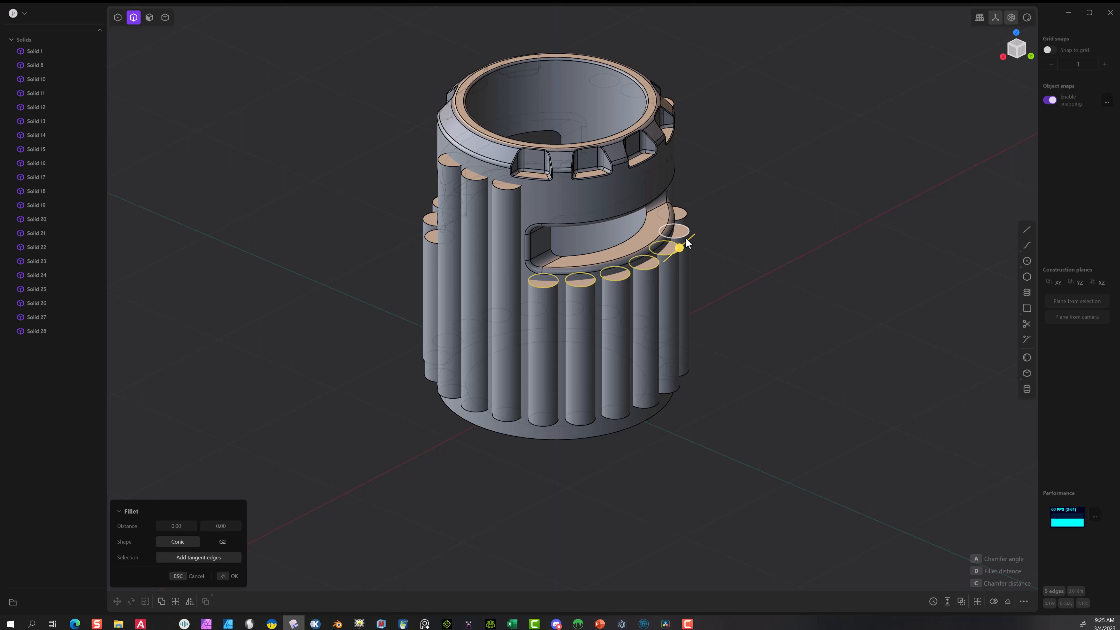
{"action": "left_click", "coordinate": [687, 231]}
{"action": "left_click", "coordinate": [687, 216]}
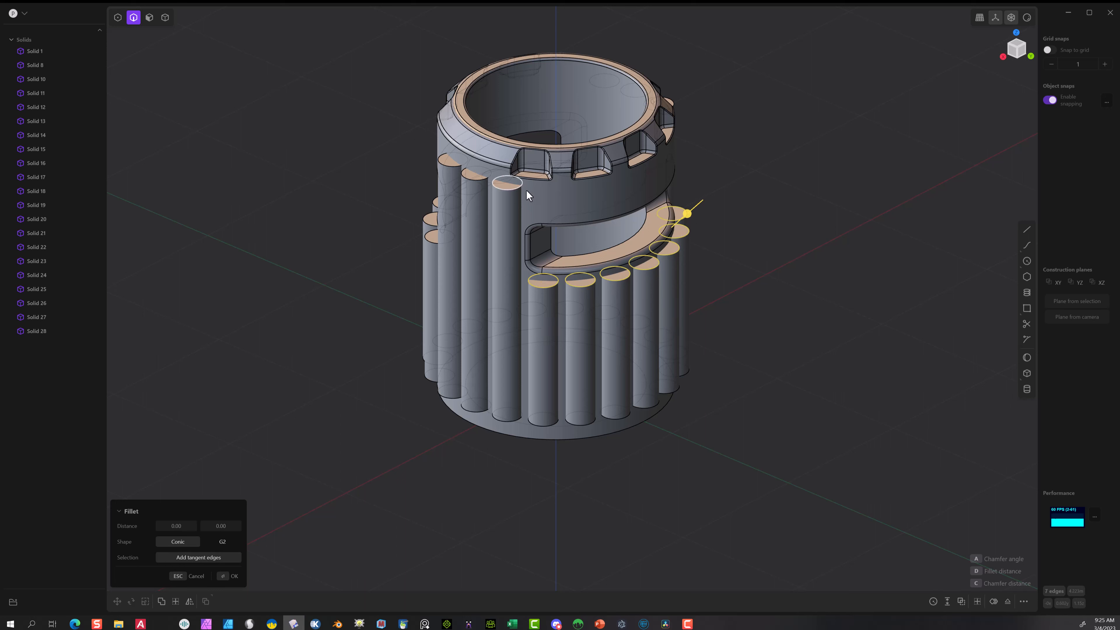
- Add the top edges of the six full-length rods, three on each side of the tube, to the Fillet selection
{"action": "left_click", "coordinate": [508, 185]}
{"action": "left_click", "coordinate": [469, 185]}
{"action": "left_click", "coordinate": [453, 163]}
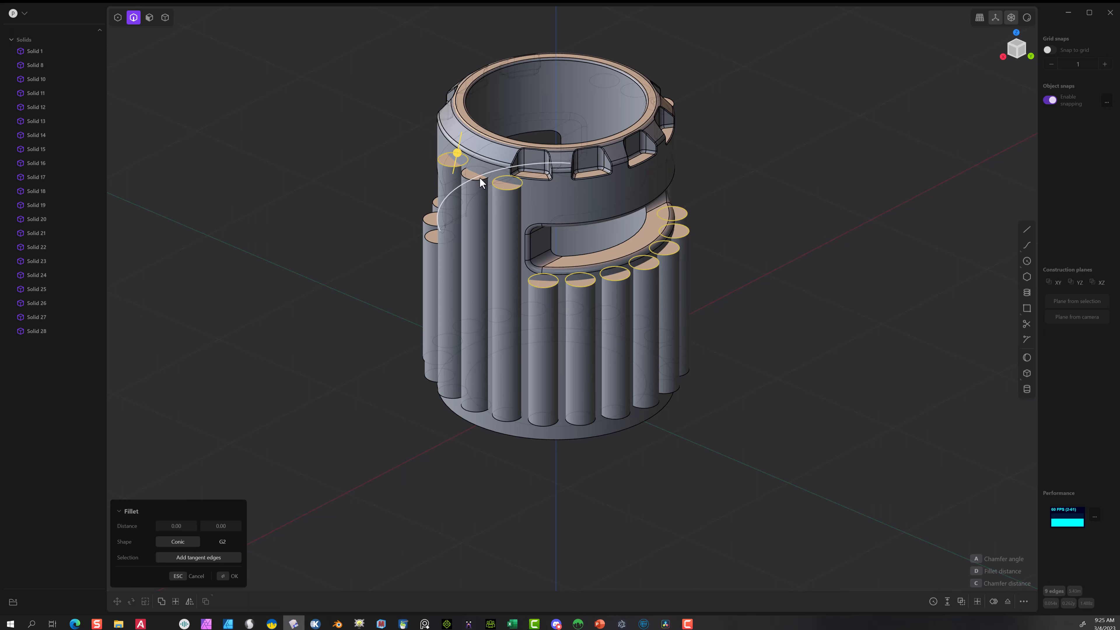
{"action": "middle_click_drag", "start_coordinate": [780, 188], "coordinate": [674, 212]}
{"action": "left_click", "coordinate": [682, 236]}
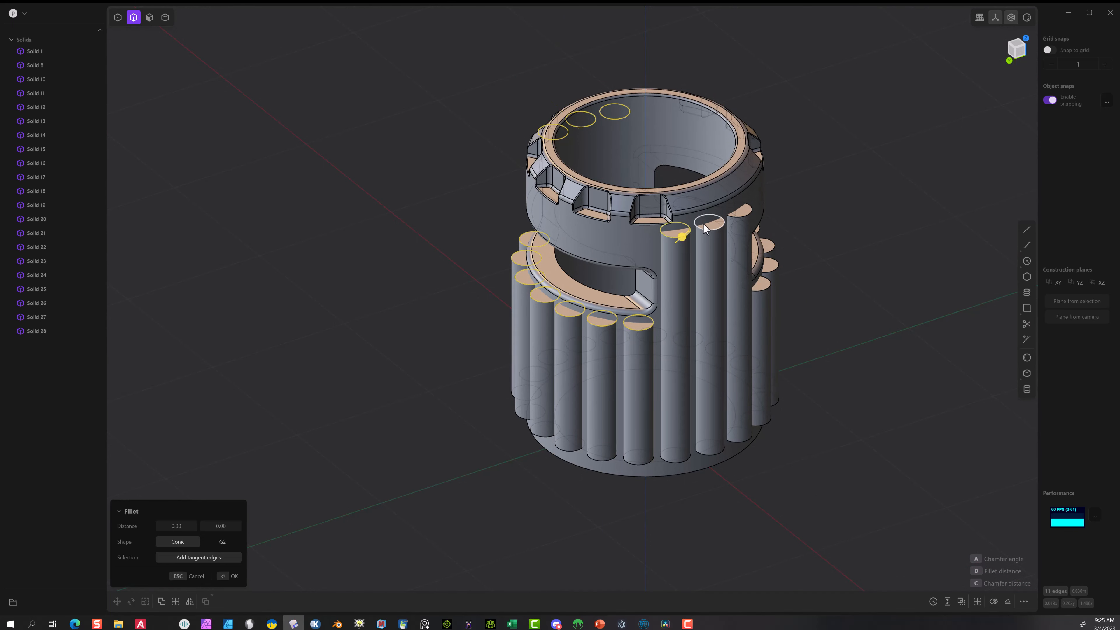
{"action": "left_click", "coordinate": [712, 228]}
{"action": "left_click", "coordinate": [742, 214]}
- Add the top edges of the seven shortened rods beneath the opposite slot to the Fillet selection
{"action": "middle_click_drag", "start_coordinate": [874, 223], "coordinate": [793, 213]}
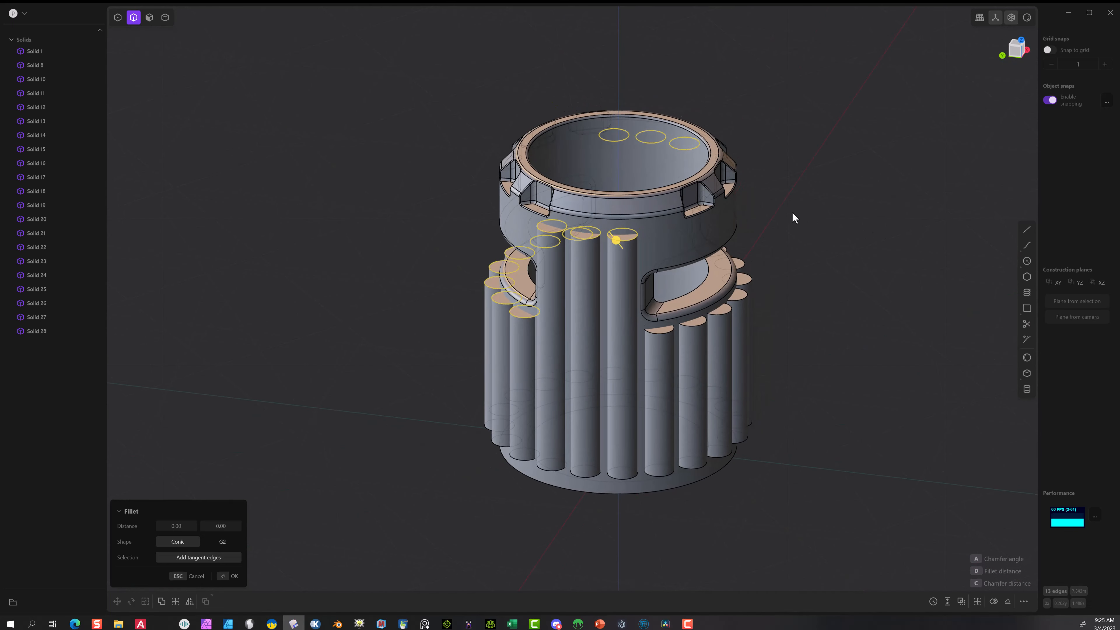
{"action": "left_click", "coordinate": [665, 329]}
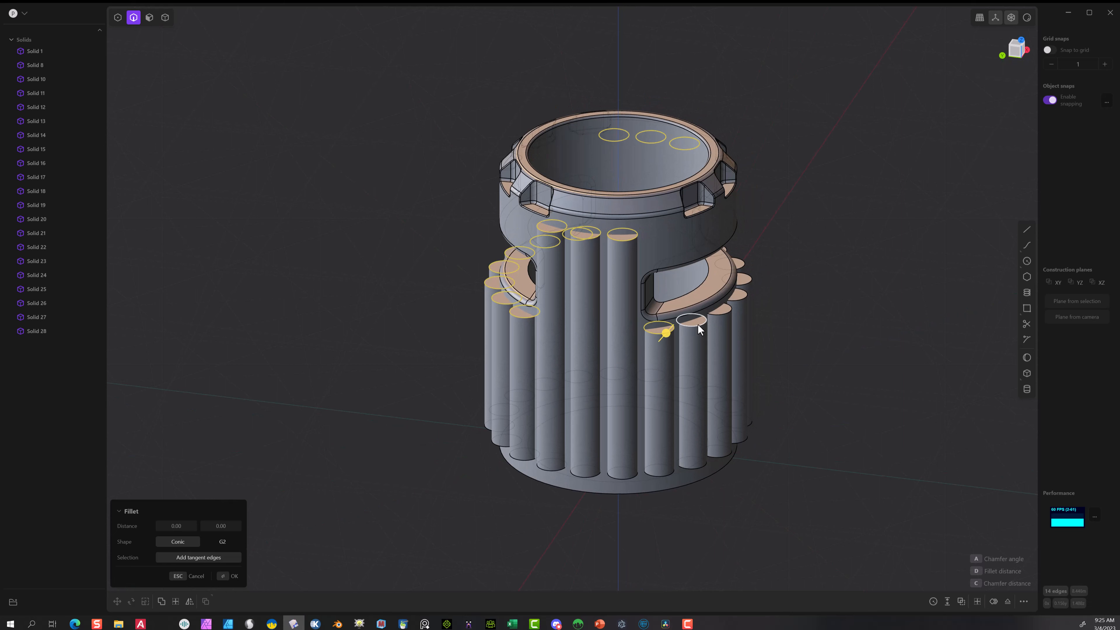
{"action": "left_click", "coordinate": [744, 301]}
{"action": "left_click", "coordinate": [752, 283]}
{"action": "middle_click_drag", "start_coordinate": [822, 265], "coordinate": [701, 271]}
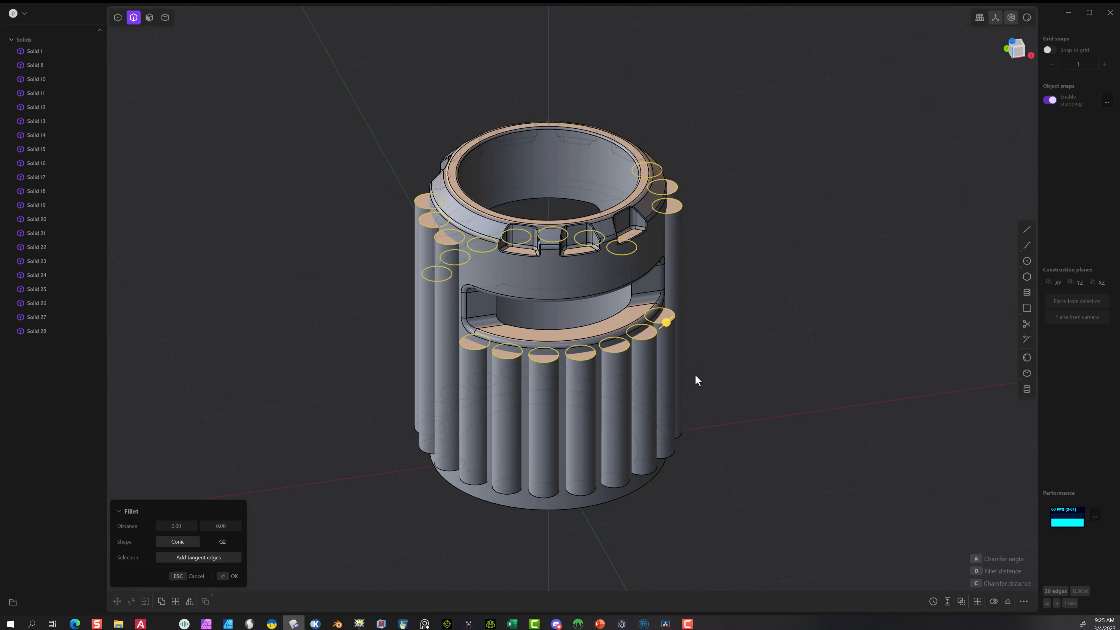
- Add the bottom edges of the first run of neighbouring rods, starting beneath one slot, to the Fillet selection
{"action": "middle_click_drag", "start_coordinate": [696, 375], "coordinate": [654, 234]}
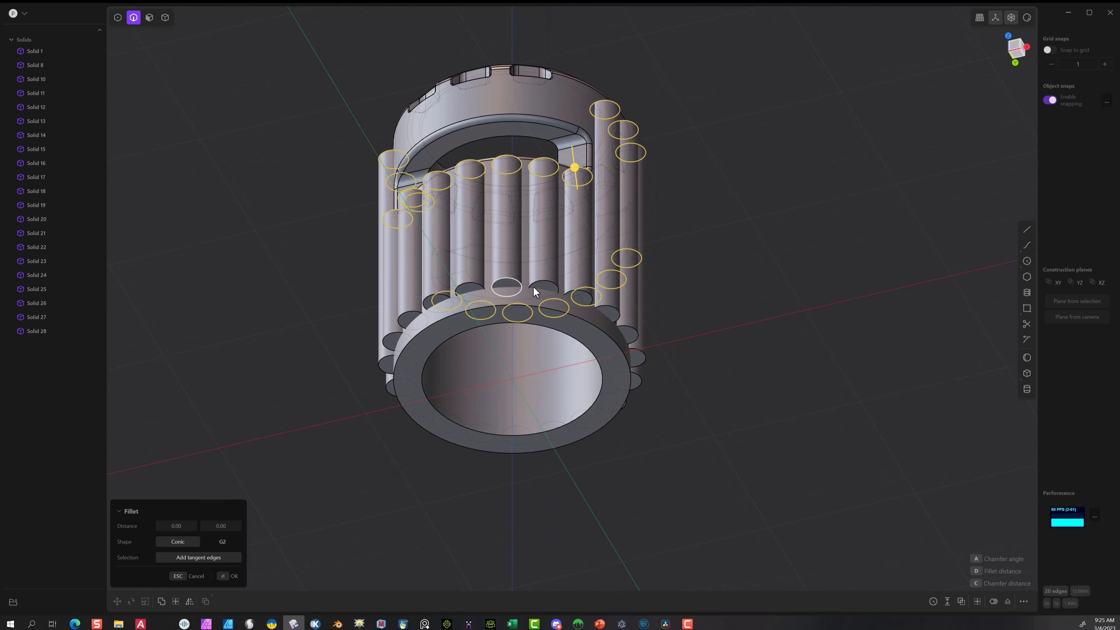
{"action": "left_click", "coordinate": [546, 282]}
{"action": "left_click", "coordinate": [513, 286]}
{"action": "left_click", "coordinate": [480, 284]}
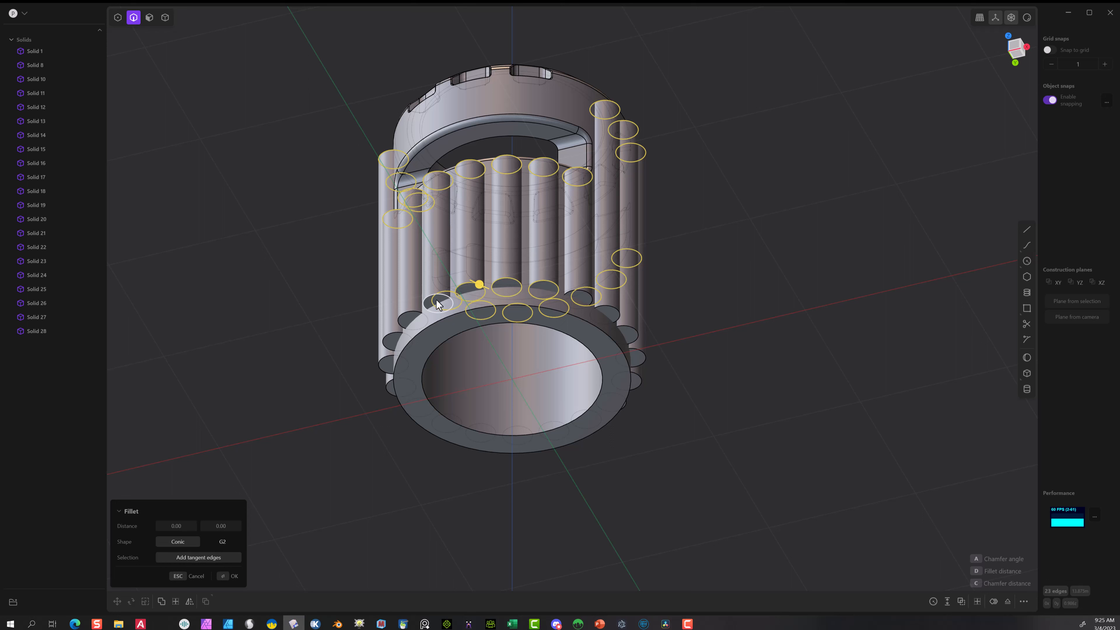
{"action": "left_click", "coordinate": [423, 306]}
{"action": "left_click", "coordinate": [408, 322]}
{"action": "left_click", "coordinate": [381, 355]}
{"action": "left_click", "coordinate": [385, 380]}
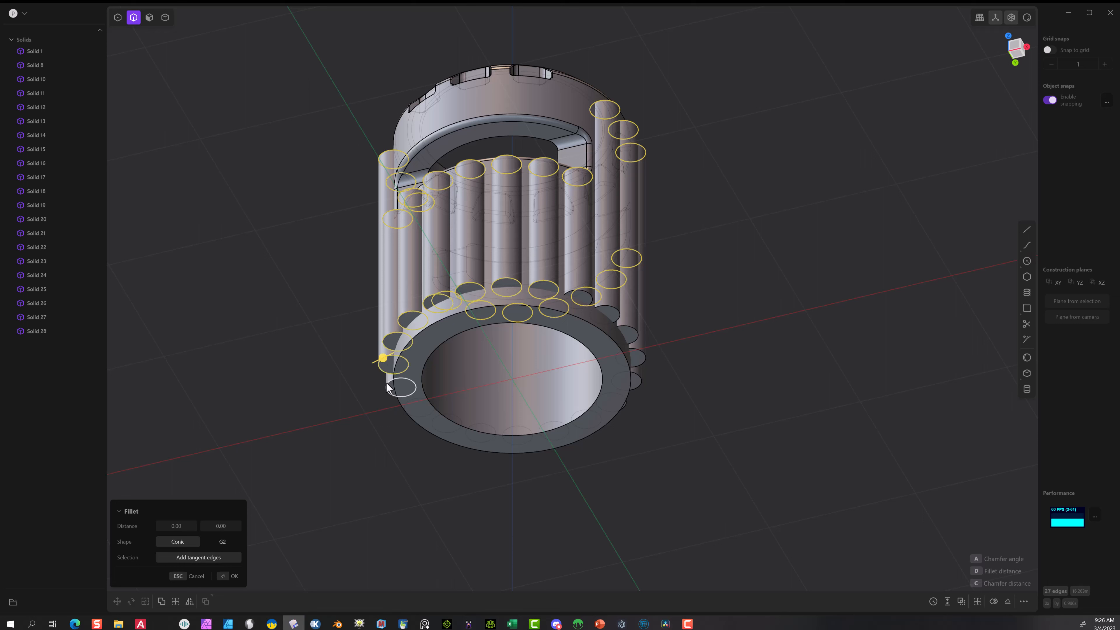
- Add the bottom edges of the remaining rods around the tube, completing the selection of all 40 rod end edges
{"action": "left_click", "coordinate": [605, 312]}
{"action": "left_click", "coordinate": [568, 291]}
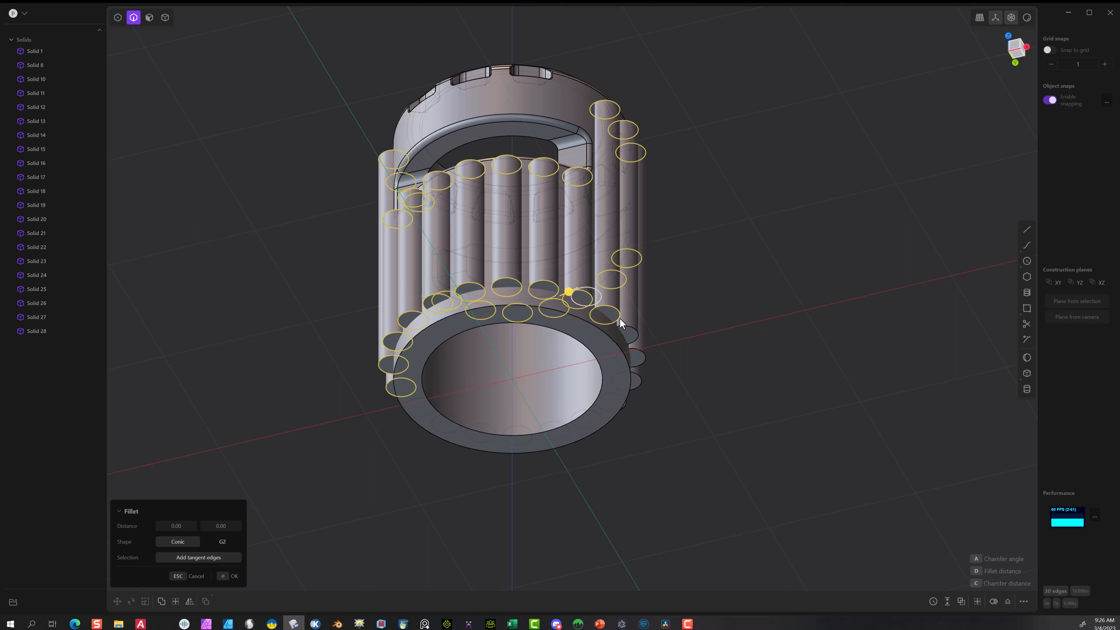
{"action": "left_click", "coordinate": [637, 331]}
{"action": "middle_click_drag", "start_coordinate": [641, 384], "coordinate": [601, 329]}
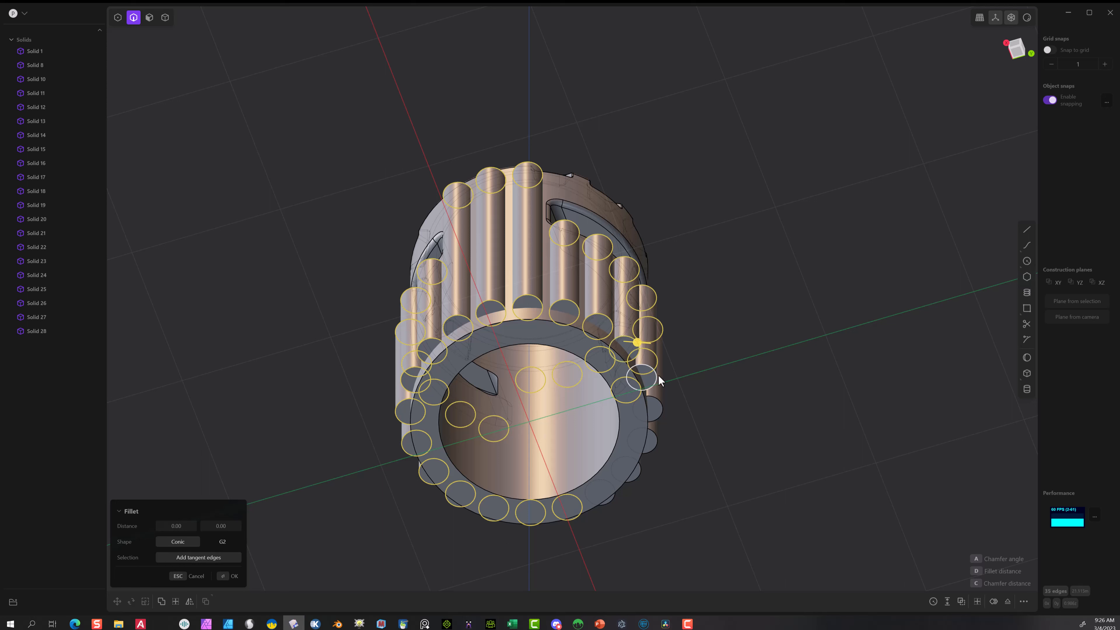
{"action": "left_click", "coordinate": [656, 384]}
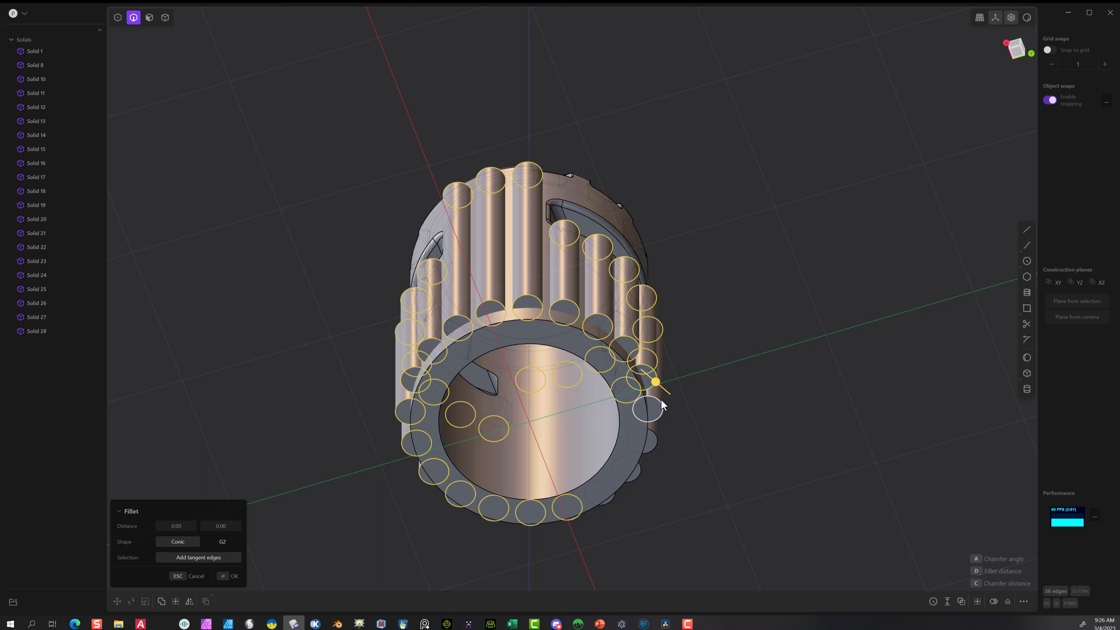
{"action": "left_click", "coordinate": [660, 439]}
{"action": "left_click", "coordinate": [640, 475]}
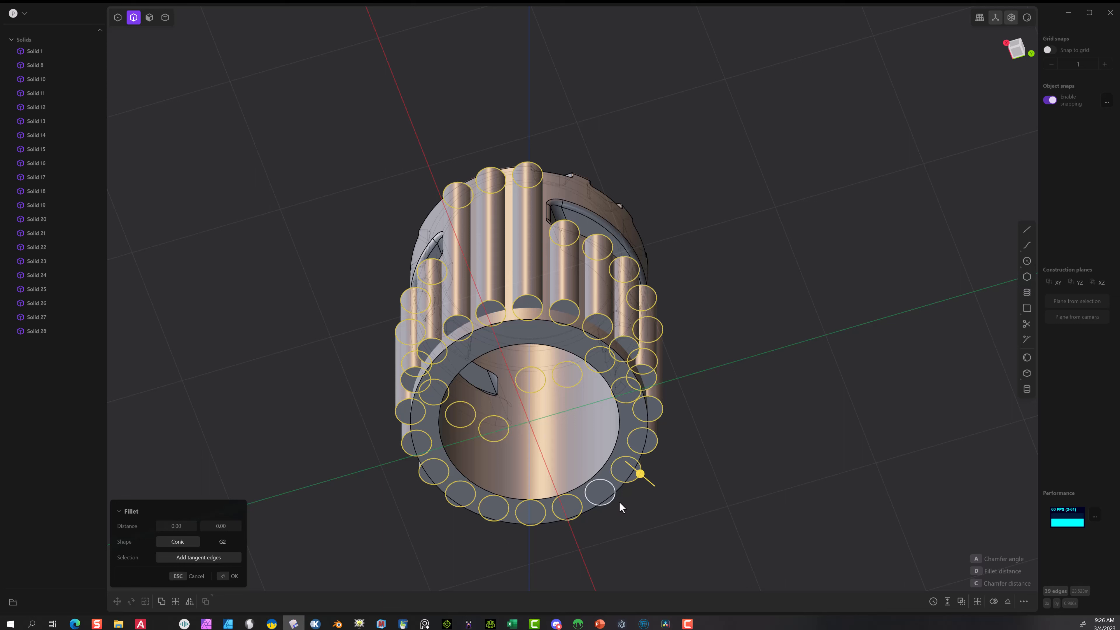
{"action": "left_click", "coordinate": [620, 502]}
- Fillet the selected top and bottom edges of all 20 rods with a distance of about 0.065
{"action": "middle_click_drag", "start_coordinate": [648, 502], "coordinate": [942, 474]}
{"action": "scroll", "coordinate": [261, 373], "scroll_direction": "up", "scroll_amount": 4}
{"action": "middle_click_drag", "start_coordinate": [260, 372], "coordinate": [490, 352]}
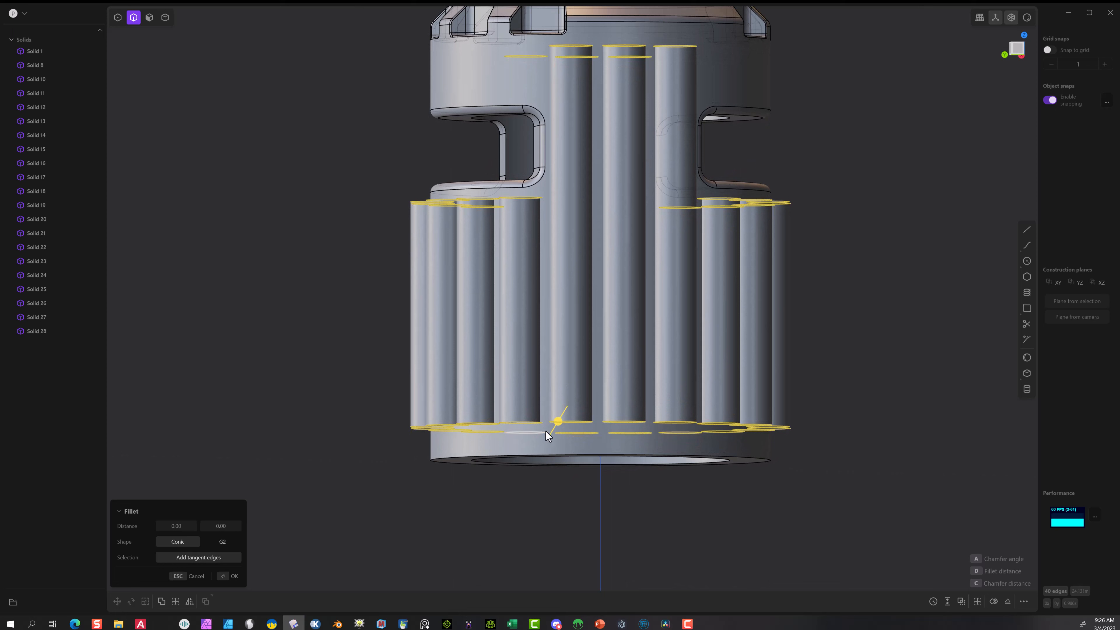
{"action": "mouse_move", "coordinate": [559, 420]}
{"action": "left_mouse_down"}
{"action": "mouse_move", "coordinate": [567, 413]}
{"action": "mouse_move", "coordinate": [559, 429]}
{"action": "left_mouse_up"}
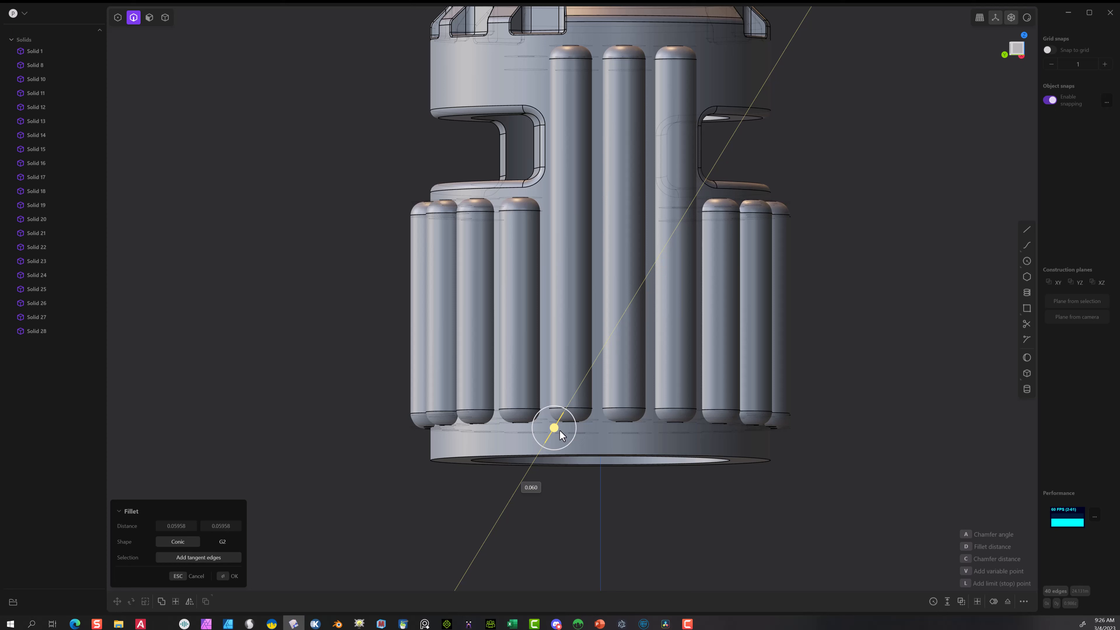
{"action": "left_click_drag", "start_coordinate": [559, 430], "coordinate": [558, 430]}
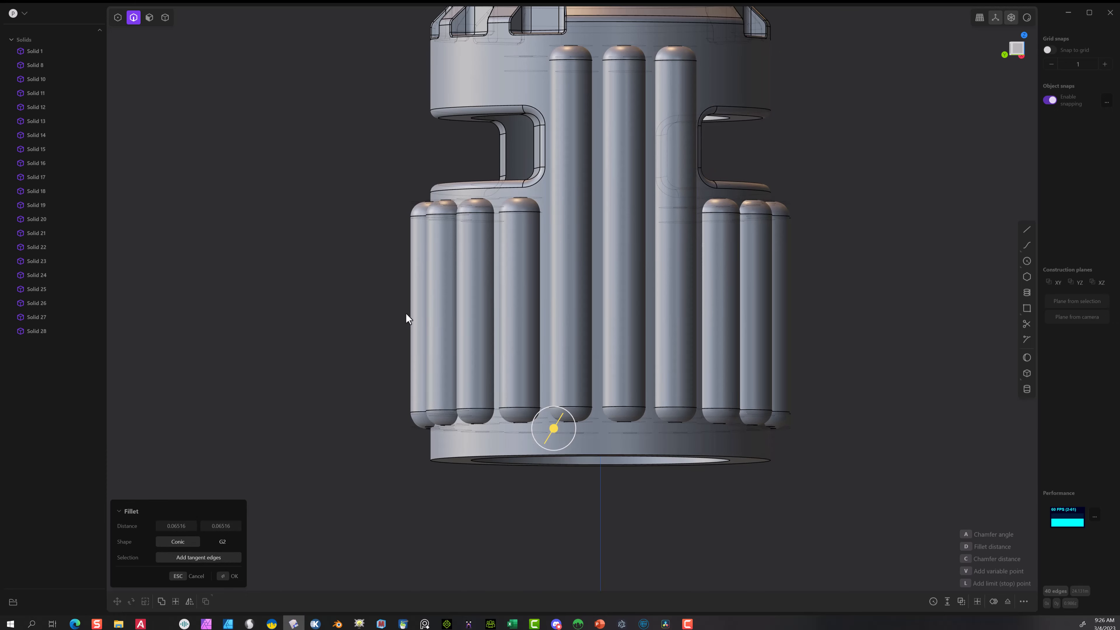
{"action": "left_click", "coordinate": [222, 576]}
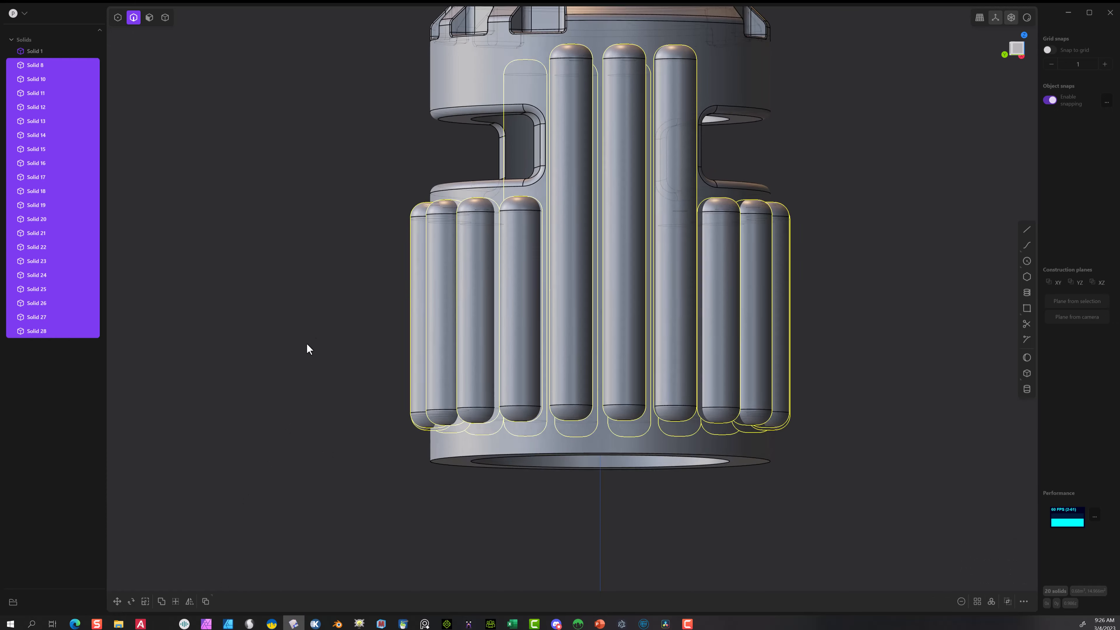
- Clear the rod selection and select the tube body, Solid 1, as a whole solid
{"action": "middle_click_drag", "start_coordinate": [306, 343], "coordinate": [380, 402]}
{"action": "middle_click_drag", "start_coordinate": [122, 98], "coordinate": [266, 360]}
{"action": "left_click", "coordinate": [686, 151]}
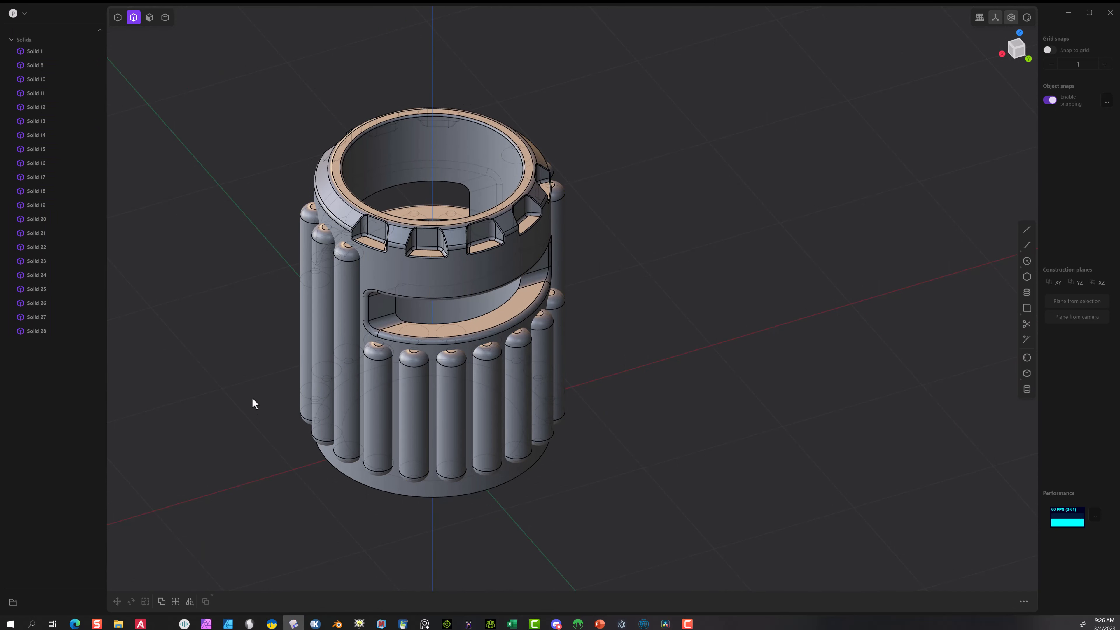
{"action": "scroll", "coordinate": [279, 203], "scroll_direction": "down", "scroll_amount": 1}
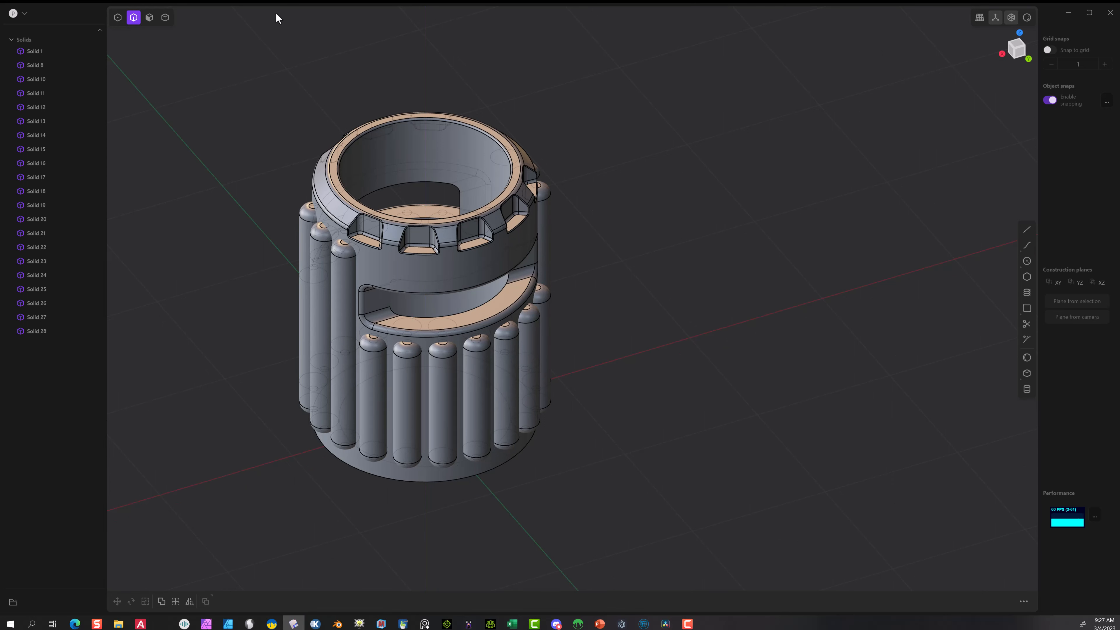
{"action": "left_click", "coordinate": [165, 17]}
{"action": "left_click", "coordinate": [328, 179]}
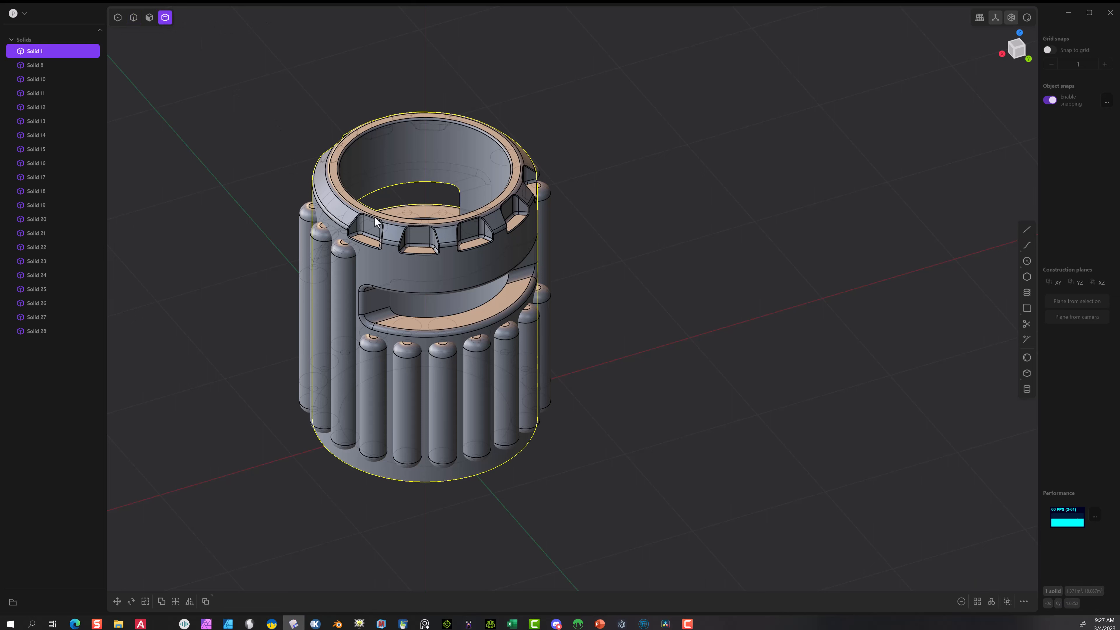
- Add the seven short rods beneath one slot and the three adjacent long rods to the tube body selection
{"action": "left_click", "coordinate": [377, 402], "text": "shift"}
{"action": "left_click", "coordinate": [403, 403], "text": "shift"}
{"action": "left_click", "coordinate": [442, 399], "text": "shift"}
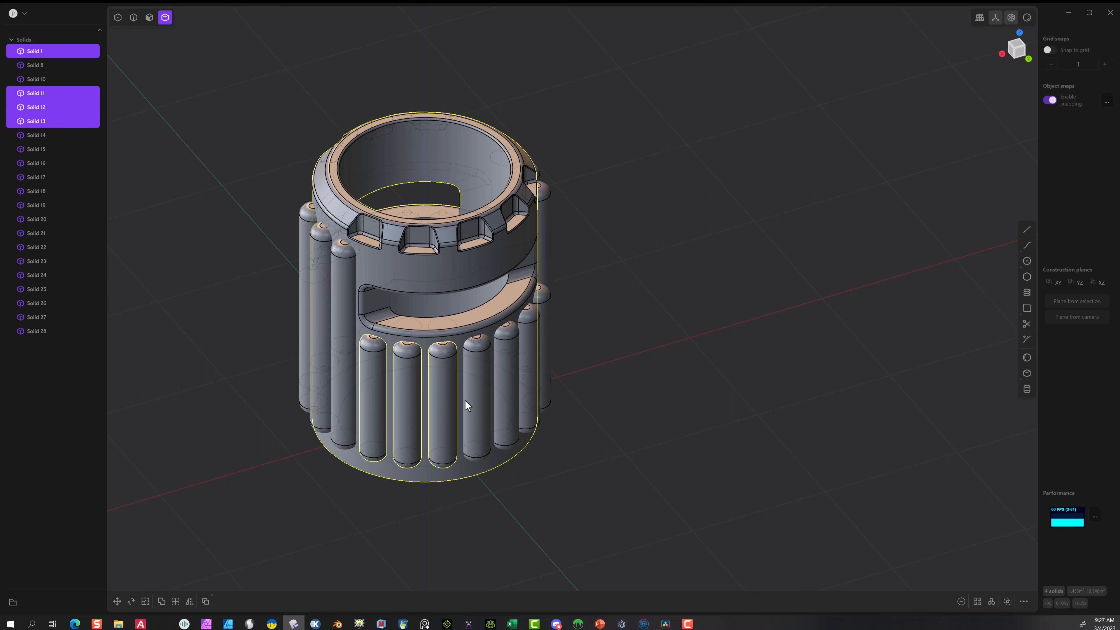
{"action": "left_click", "coordinate": [472, 399], "text": "shift"}
{"action": "left_click", "coordinate": [505, 394], "text": "shift"}
{"action": "left_click", "coordinate": [525, 384], "text": "shift"}
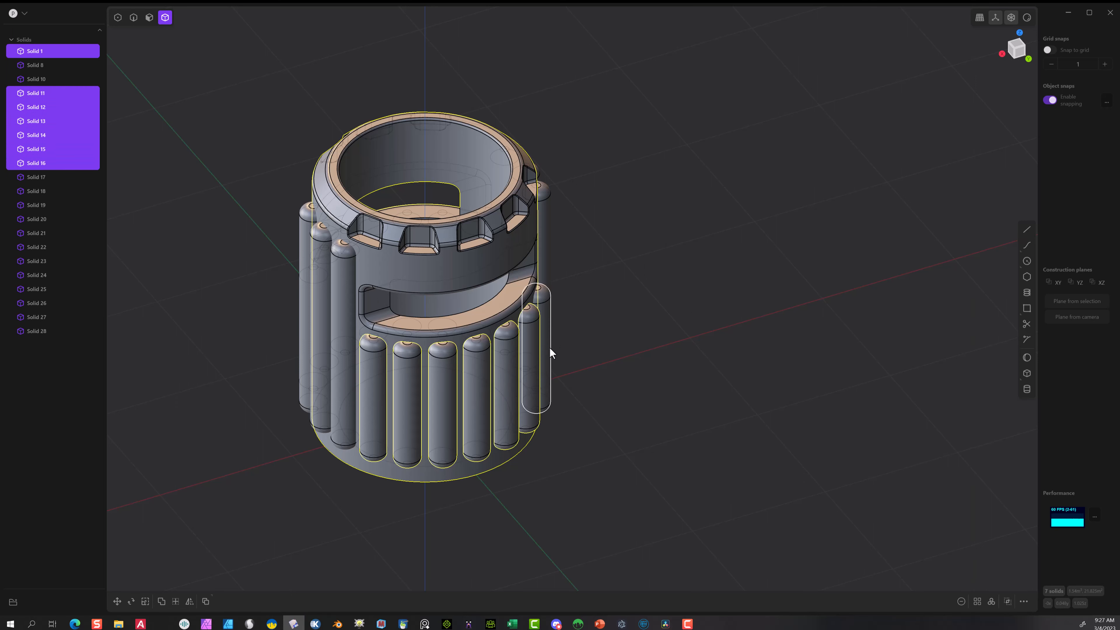
{"action": "middle_click_drag", "start_coordinate": [549, 347], "coordinate": [464, 304]}
{"action": "left_click", "coordinate": [471, 266], "text": "shift"}
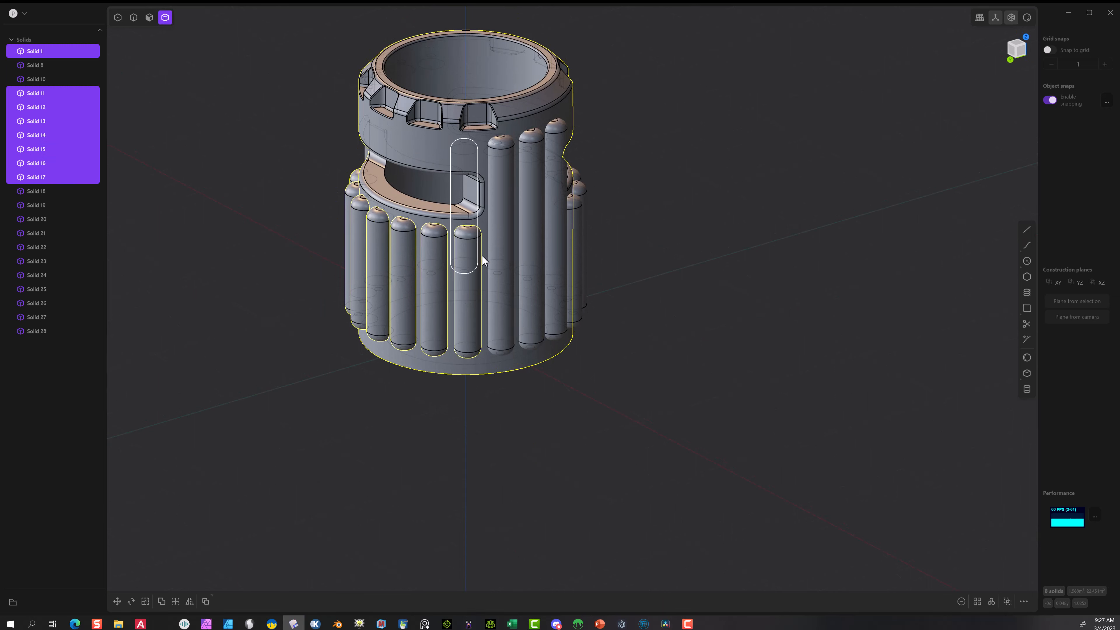
{"action": "left_click", "coordinate": [517, 230], "text": "shift"}
{"action": "left_click", "coordinate": [500, 208], "text": "shift"}
{"action": "left_click", "coordinate": [554, 202], "text": "shift"}
- Add the seven short rods beneath the other slot and the last three long rods, completing the selection of all 20 rods
{"action": "middle_click_drag", "start_coordinate": [733, 268], "coordinate": [660, 254]}
{"action": "left_click", "coordinate": [659, 255], "text": "shift"}
{"action": "left_click", "coordinate": [686, 260], "text": "shift"}
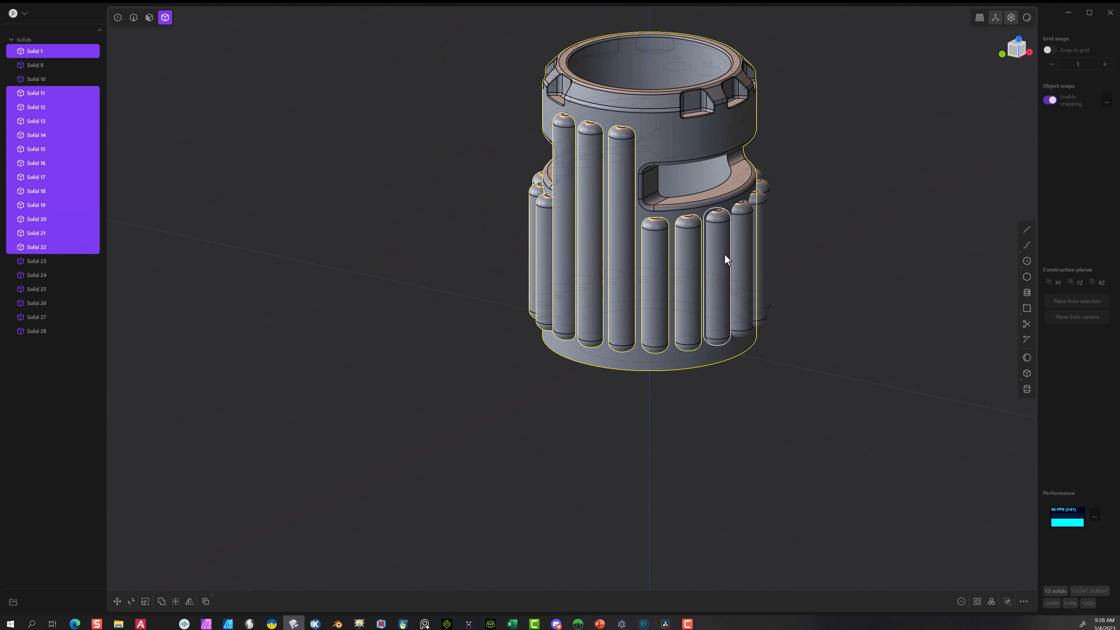
{"action": "left_click", "coordinate": [725, 253], "text": "shift"}
{"action": "left_click", "coordinate": [746, 244], "text": "shift"}
{"action": "middle_click_drag", "start_coordinate": [872, 239], "coordinate": [775, 314]}
{"action": "left_click", "coordinate": [758, 314], "text": "shift"}
{"action": "left_click", "coordinate": [794, 309], "text": "shift"}
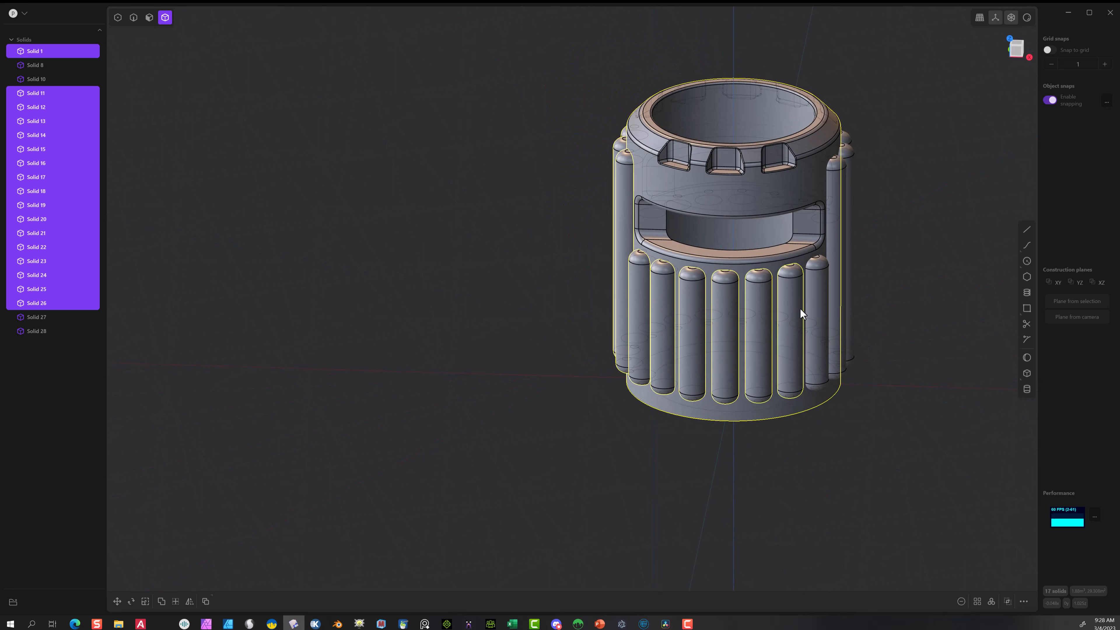
{"action": "left_click", "coordinate": [810, 307], "text": "shift"}
{"action": "left_click", "coordinate": [835, 266], "text": "shift"}
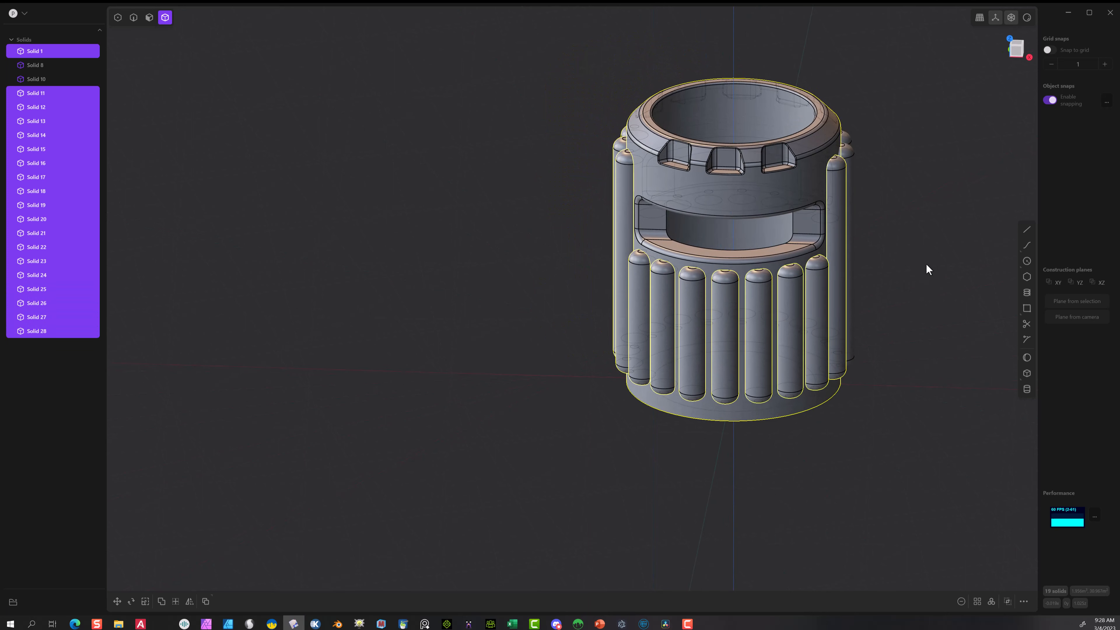
{"action": "middle_click_drag", "start_coordinate": [925, 265], "coordinate": [696, 262]}
{"action": "left_click", "coordinate": [689, 265], "text": "shift"}
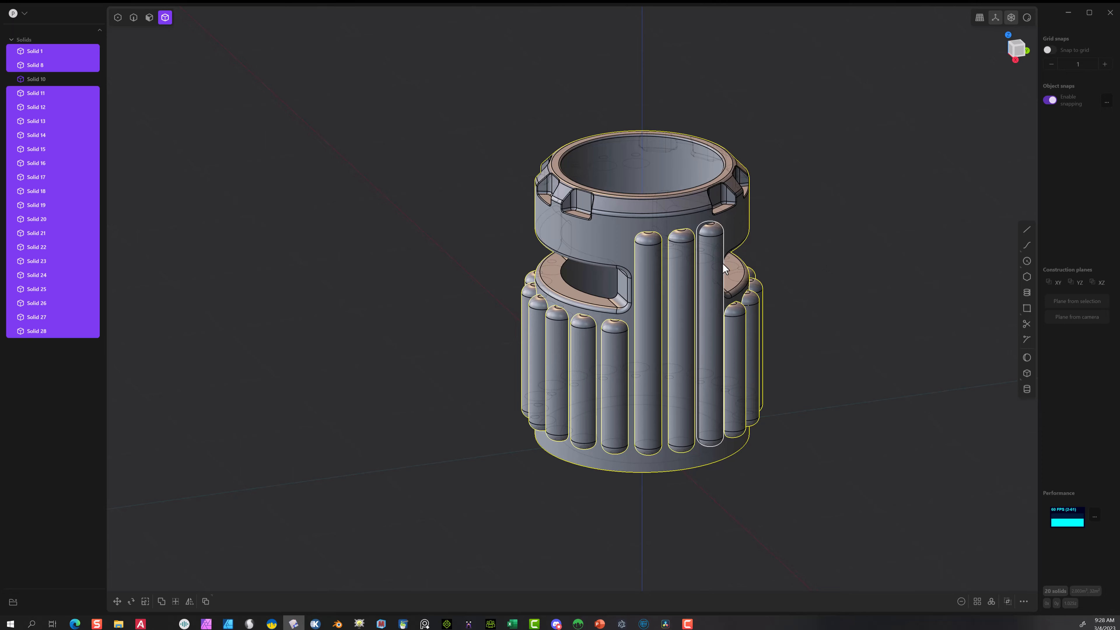
{"action": "left_click", "coordinate": [722, 263], "text": "shift"}
- Subtract the 20 selected rods from the tube body with a Boolean difference, cutting round-ended grooves into its wall
{"action": "middle_click_drag", "start_coordinate": [819, 387], "coordinate": [748, 384]}
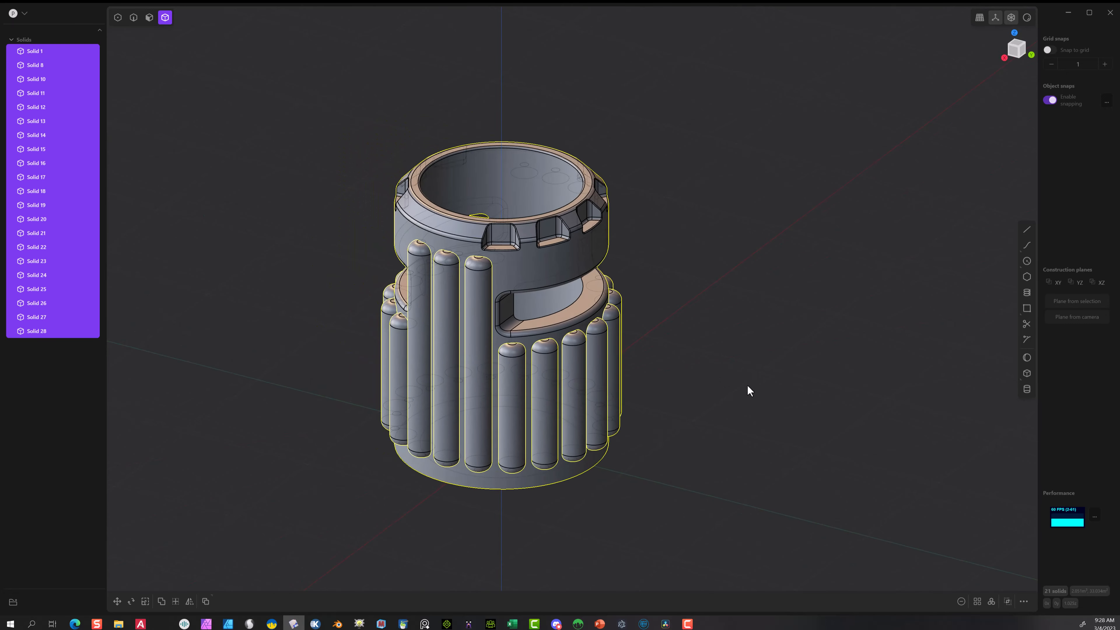
{"action": "left_click", "coordinate": [161, 601]}
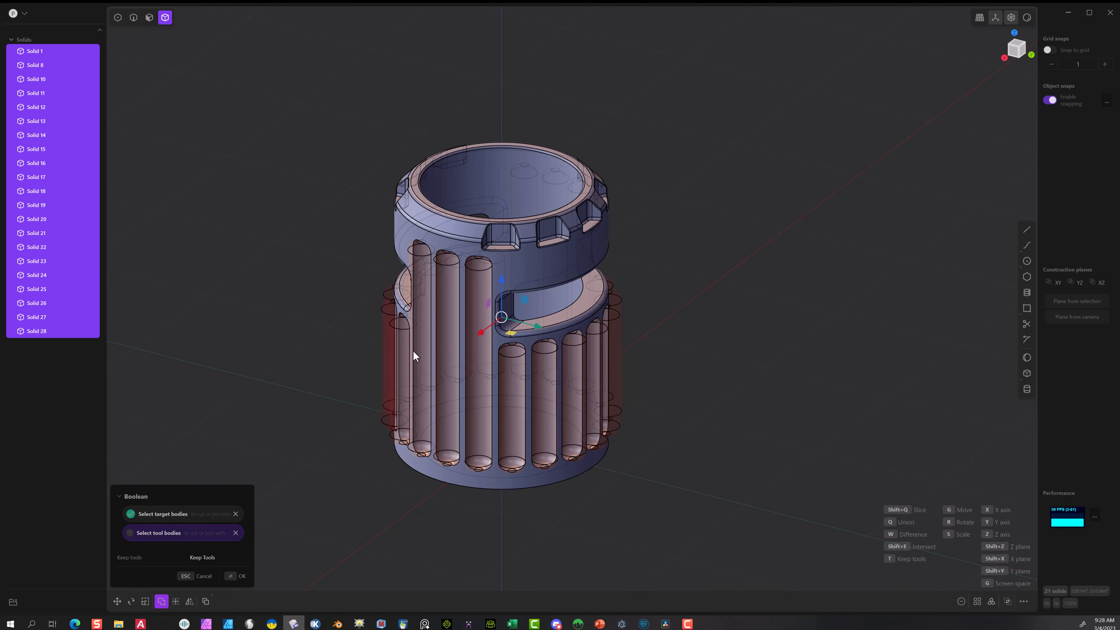
{"action": "middle_click_drag", "start_coordinate": [375, 347], "coordinate": [467, 312]}
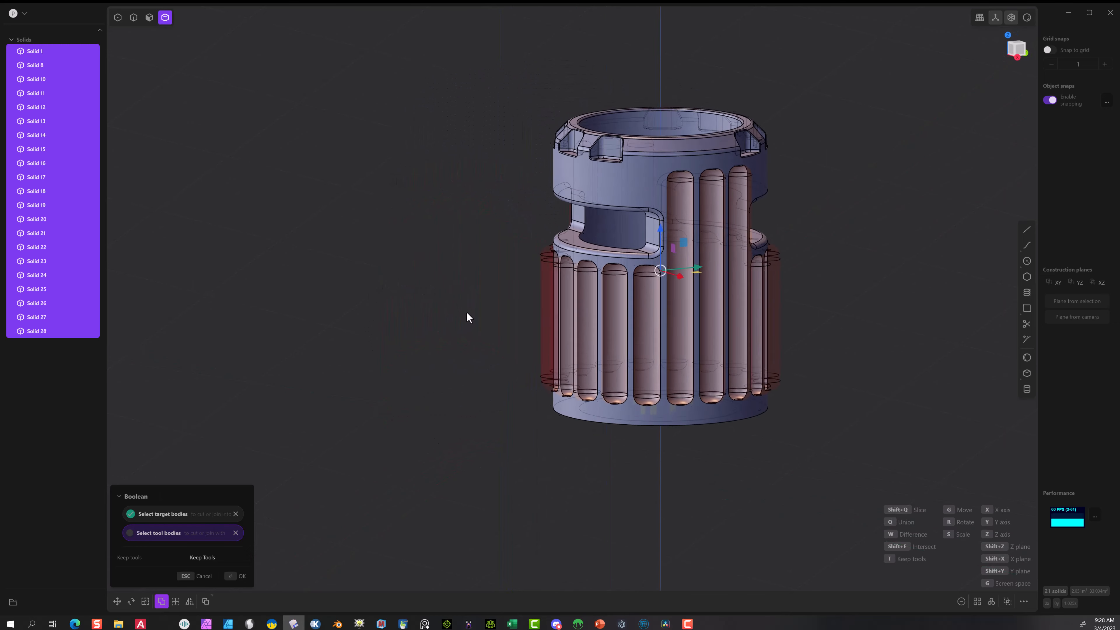
{"action": "left_click", "coordinate": [237, 576]}
- Chamfer the outer bottom edge of the tube with a distance of about 0.1005
{"action": "mouse_move", "coordinate": [455, 309]}
{"action": "middle_mouse_down"}
{"action": "mouse_move", "coordinate": [469, 363]}
{"action": "mouse_move", "coordinate": [467, 294]}
{"action": "middle_mouse_up"}
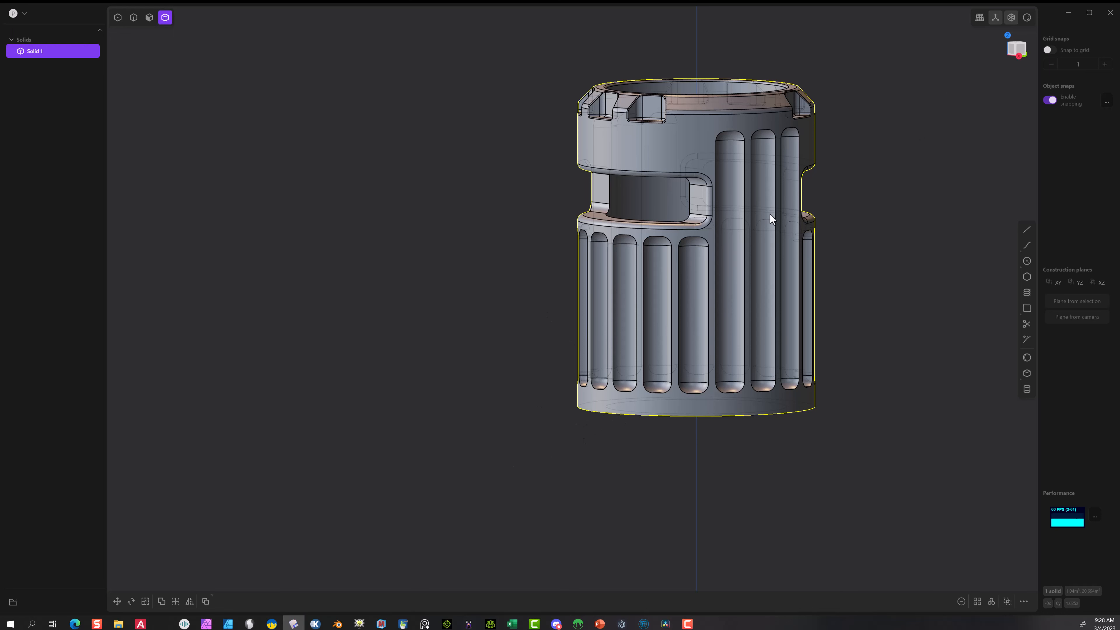
{"action": "left_click", "coordinate": [133, 18]}
{"action": "left_click", "coordinate": [631, 415]}
{"action": "key", "text": "f"}
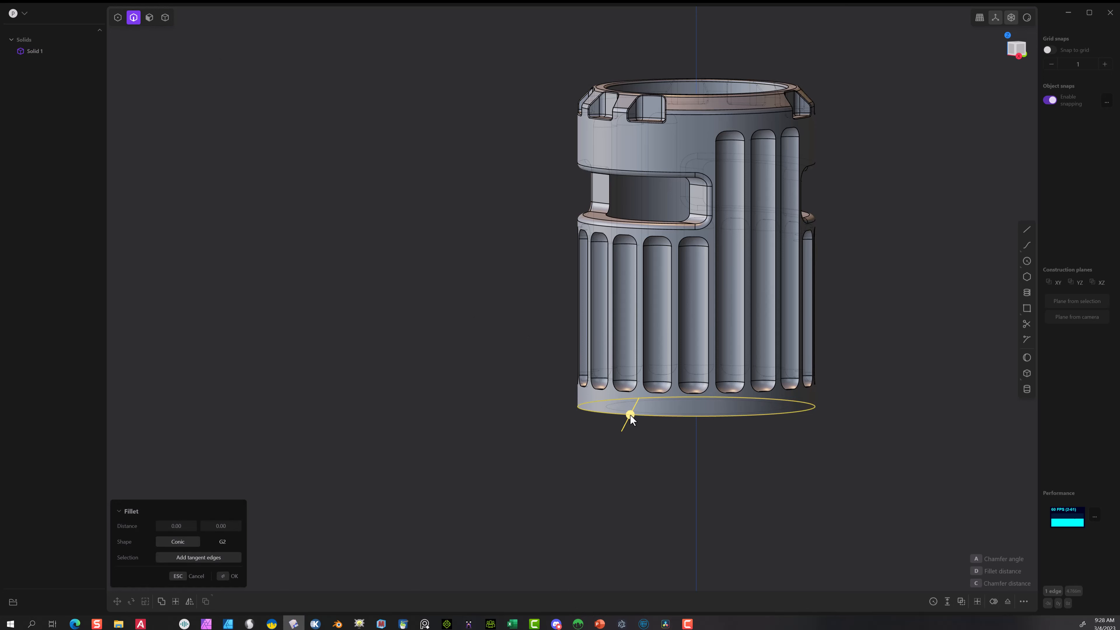
{"action": "left_click_drag", "start_coordinate": [634, 412], "coordinate": [639, 403]}
{"action": "scroll", "coordinate": [831, 471], "scroll_direction": "up", "scroll_amount": 2}
{"action": "middle_click_drag", "start_coordinate": [831, 471], "coordinate": [743, 390]}
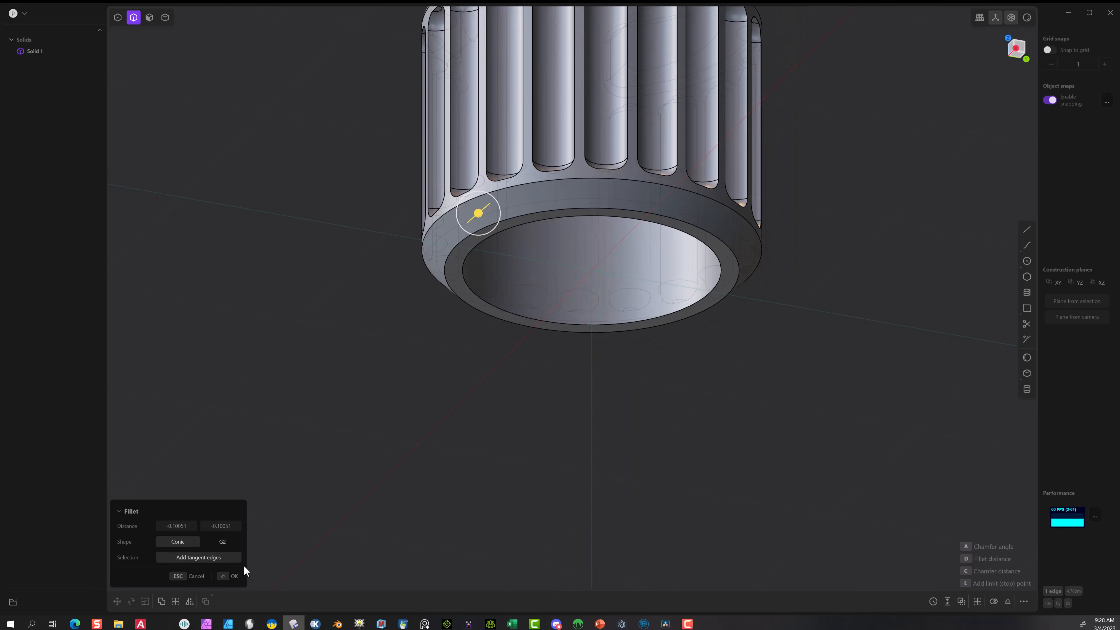
{"action": "left_click", "coordinate": [230, 576]}
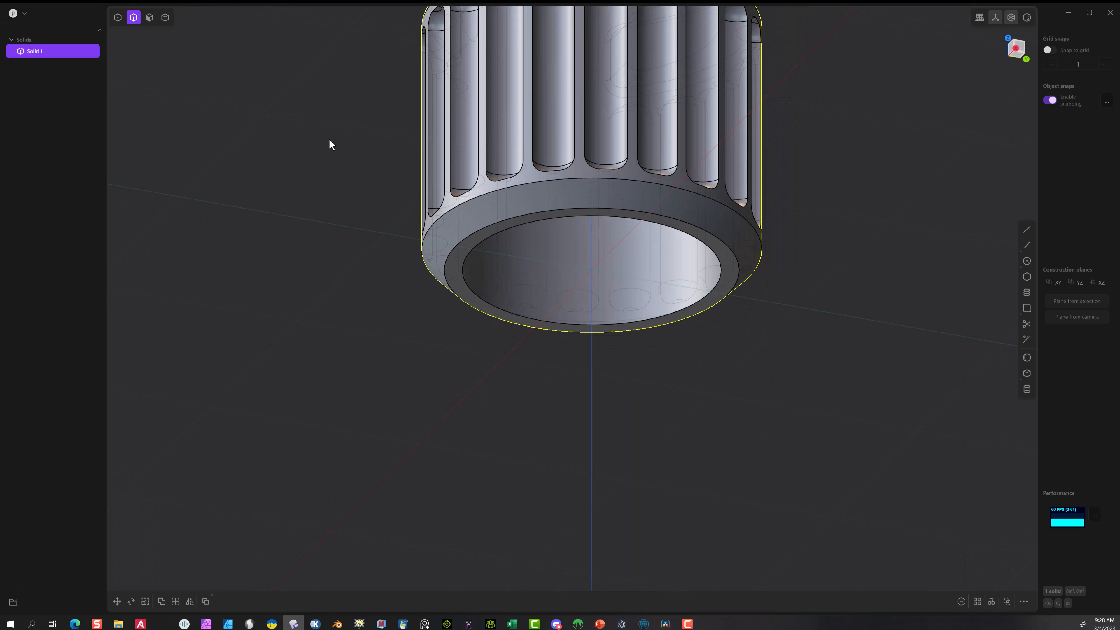
- Fillet both outer edges of the tube's bottom chamfer with a distance of about 0.0175
{"action": "left_click", "coordinate": [460, 204]}
{"action": "key", "text": "f"}
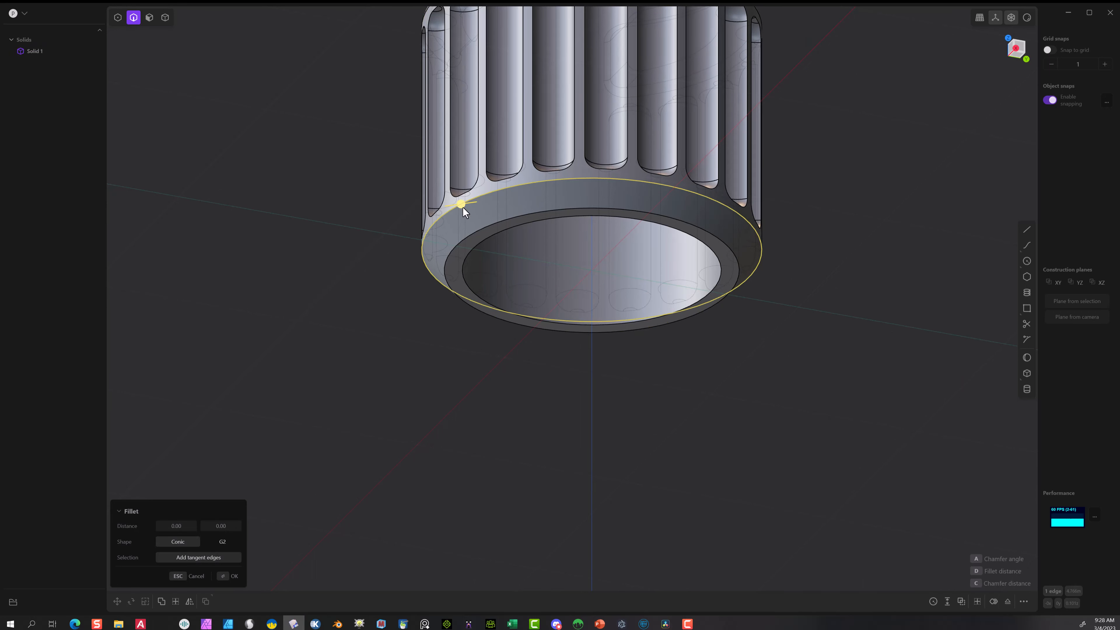
{"action": "left_click", "coordinate": [455, 247]}
{"action": "left_click_drag", "start_coordinate": [455, 247], "coordinate": [437, 242]}
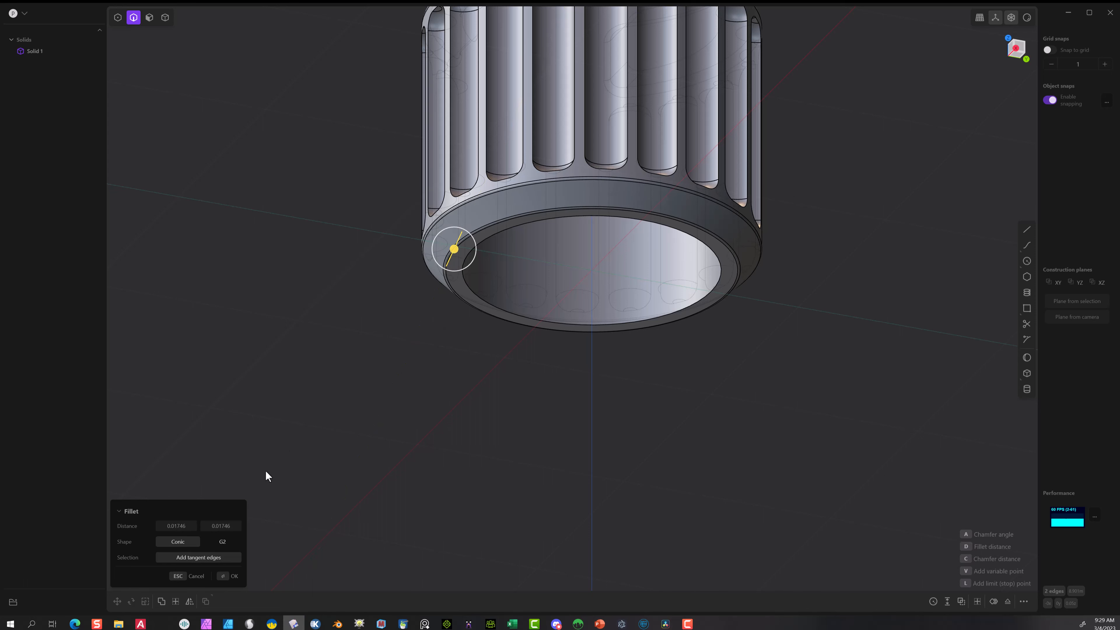
{"action": "left_click", "coordinate": [227, 577]}
- In the top view, draw a circle centred on the tube's axis through the rim notches, with a radius of about 0.712
{"action": "middle_click_drag", "start_coordinate": [353, 230], "coordinate": [740, 220]}
{"action": "scroll", "coordinate": [688, 170], "scroll_direction": "up", "scroll_amount": 3}
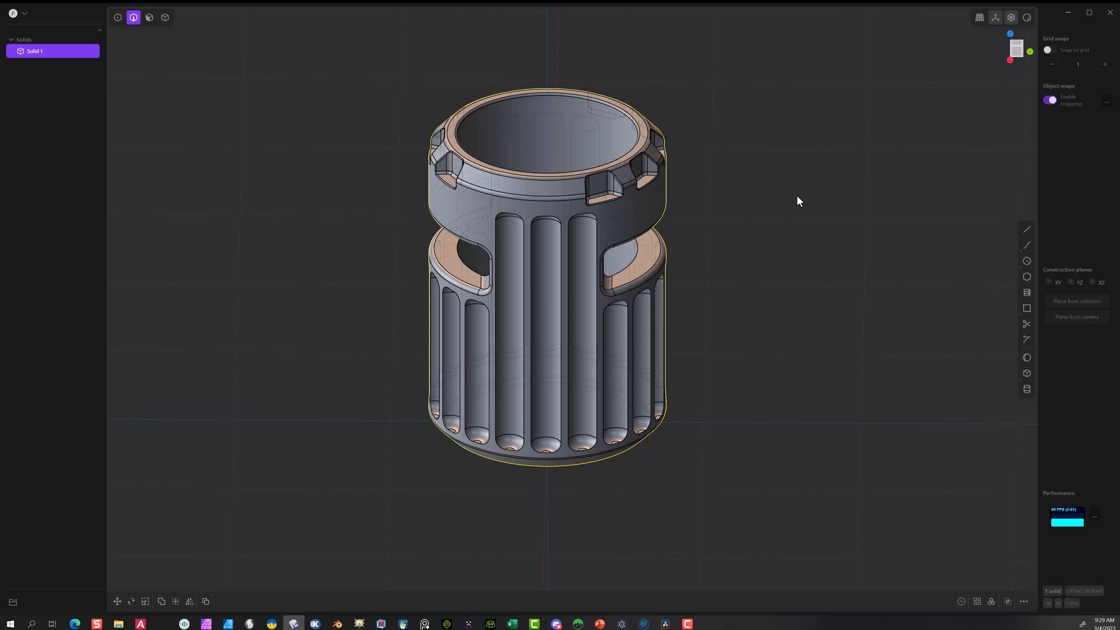
{"action": "left_click", "coordinate": [1027, 261]}
{"action": "left_click", "coordinate": [1016, 45]}
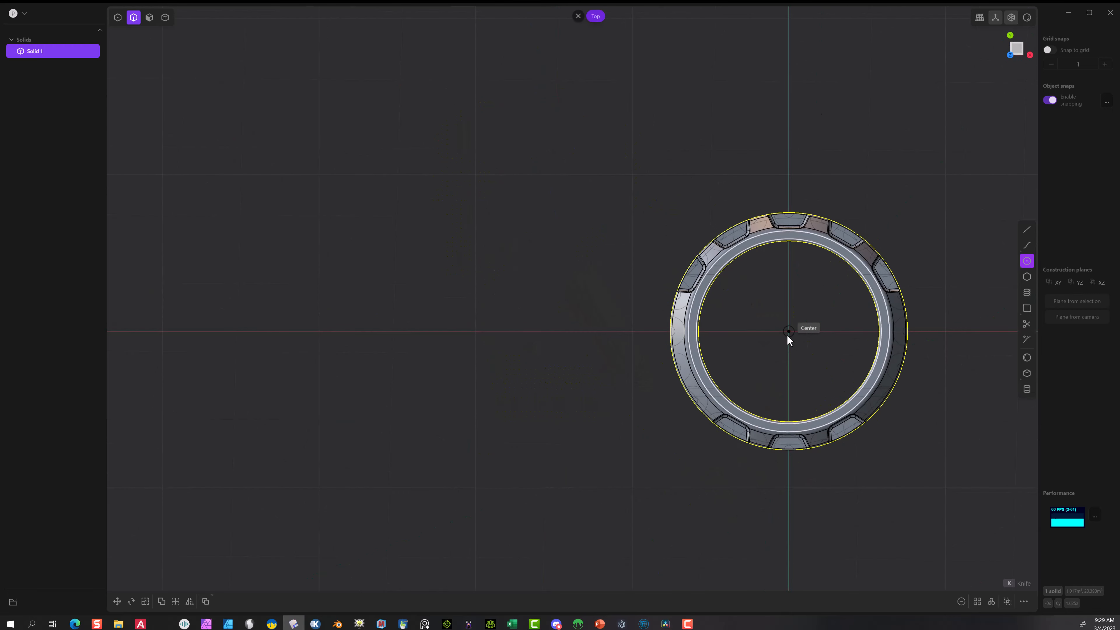
{"action": "left_click", "coordinate": [787, 335]}
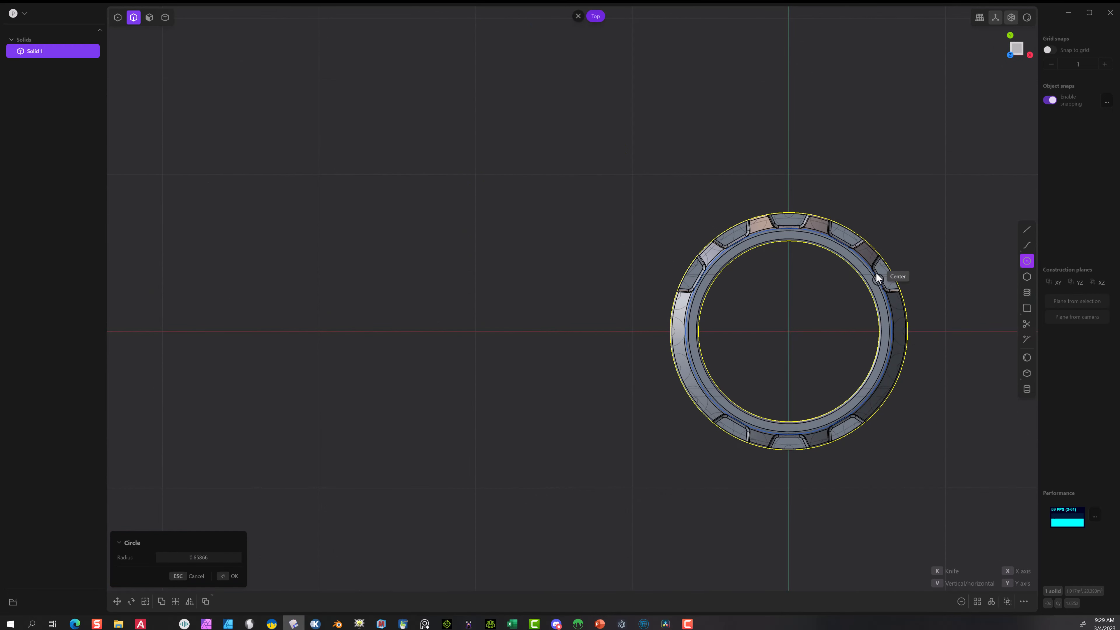
{"action": "scroll", "coordinate": [883, 272], "scroll_direction": "up", "scroll_amount": 5}
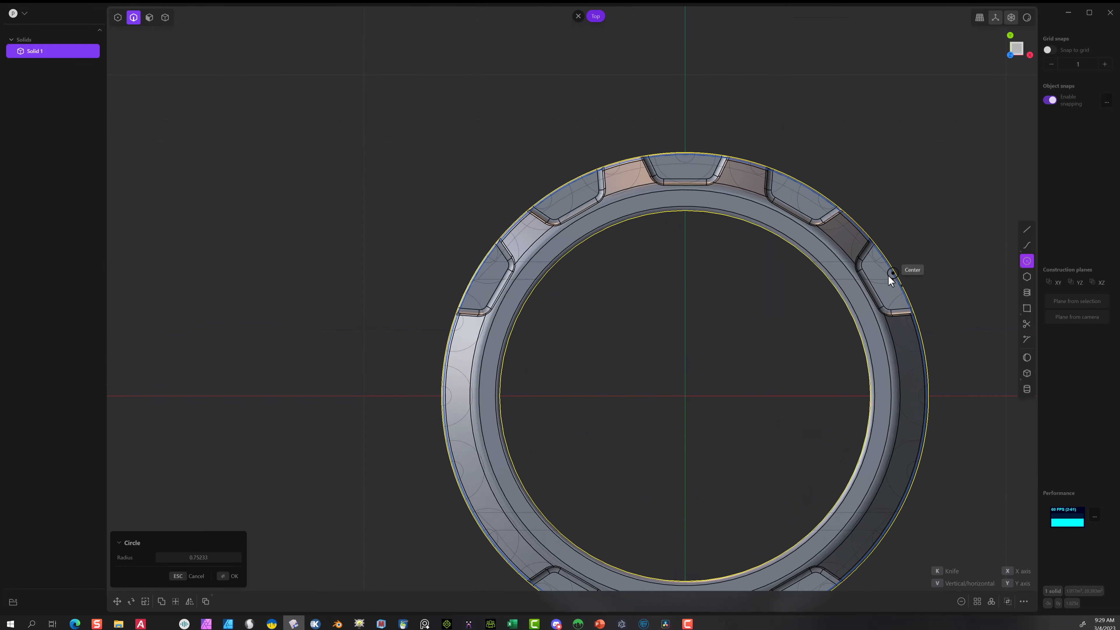
{"action": "scroll", "coordinate": [887, 279], "scroll_direction": "up", "scroll_amount": 3}
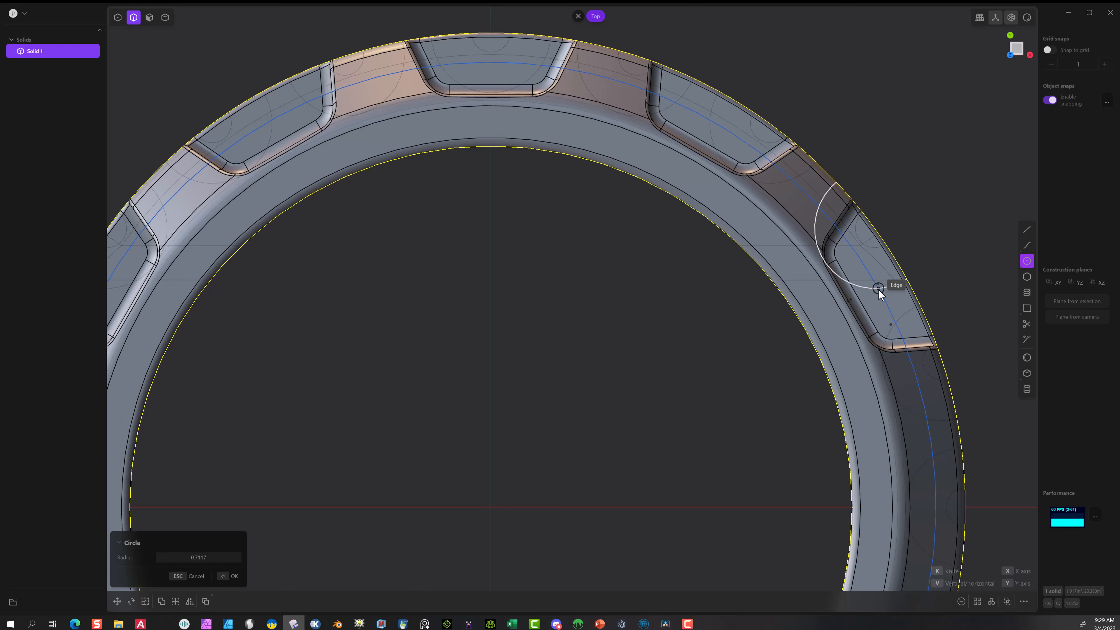
{"action": "left_click", "coordinate": [878, 289]}
{"action": "scroll", "coordinate": [587, 473], "scroll_direction": "down", "scroll_amount": 5}
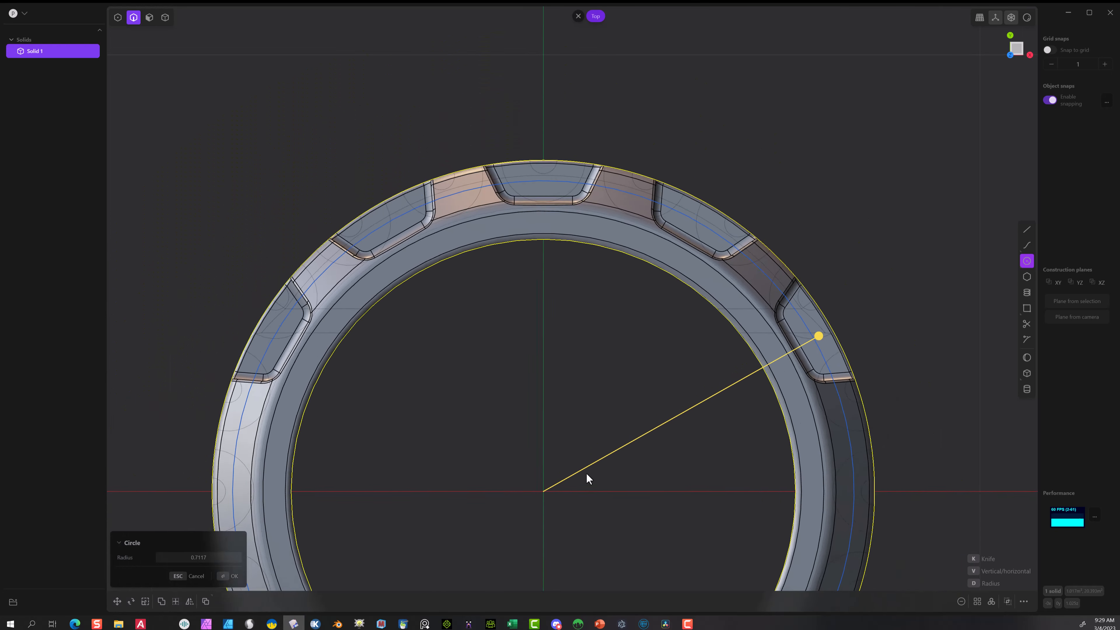
{"action": "scroll", "coordinate": [530, 429], "scroll_direction": "down", "scroll_amount": 3}
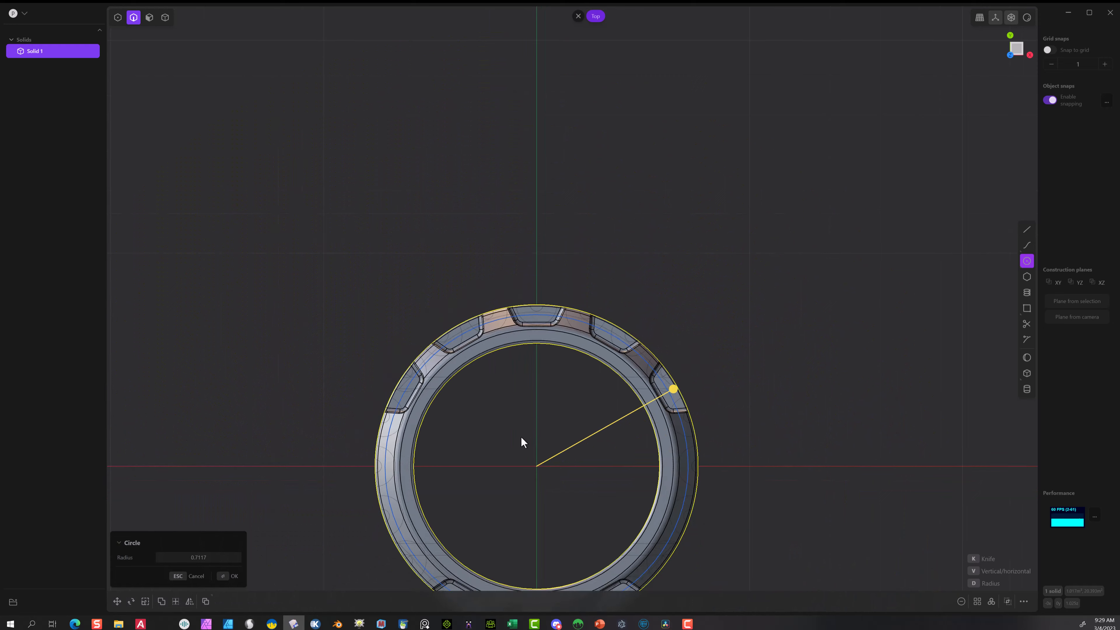
{"action": "left_click", "coordinate": [226, 577]}
- Move the circle down along Z by about 0.119 so it runs through the rim notches
{"action": "middle_click_drag", "start_coordinate": [275, 482], "coordinate": [335, 317]}
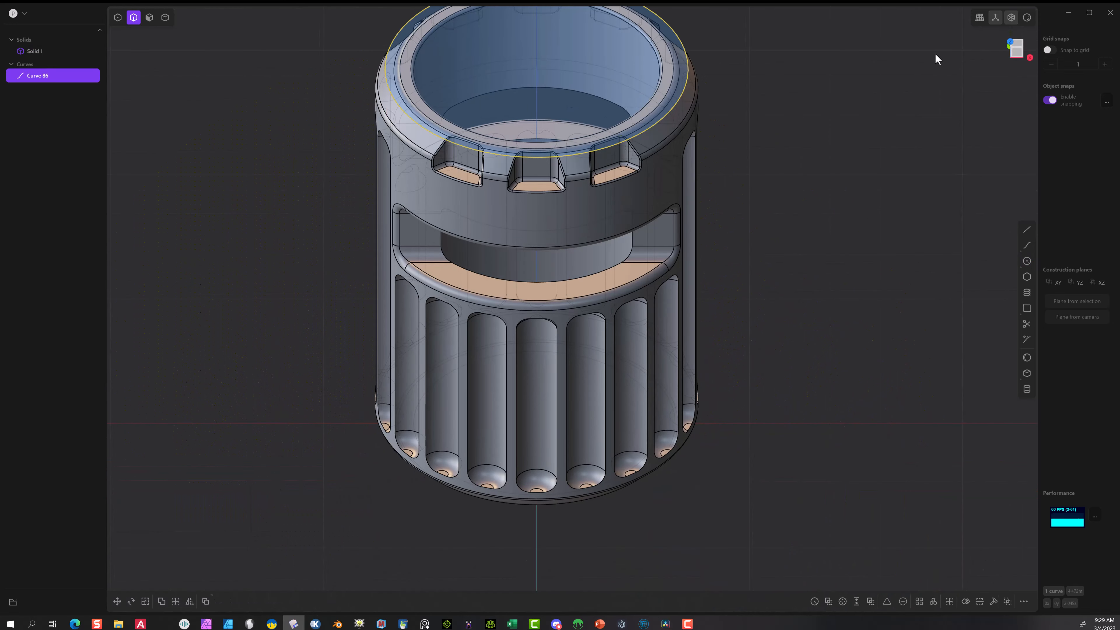
{"action": "left_click", "coordinate": [1028, 57]}
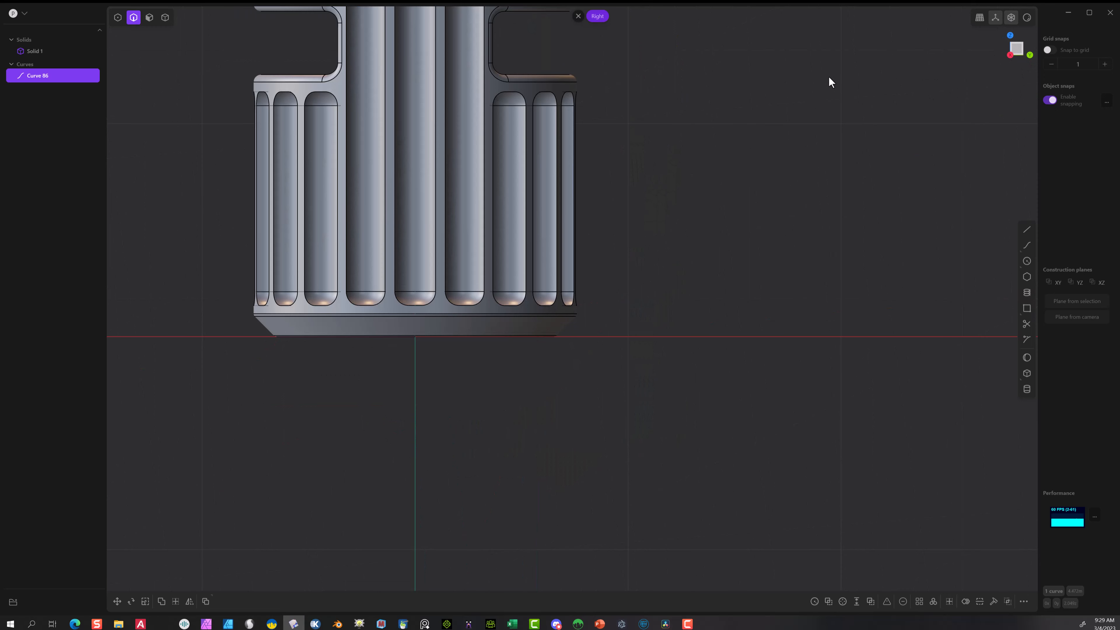
{"action": "key", "text": "f"}
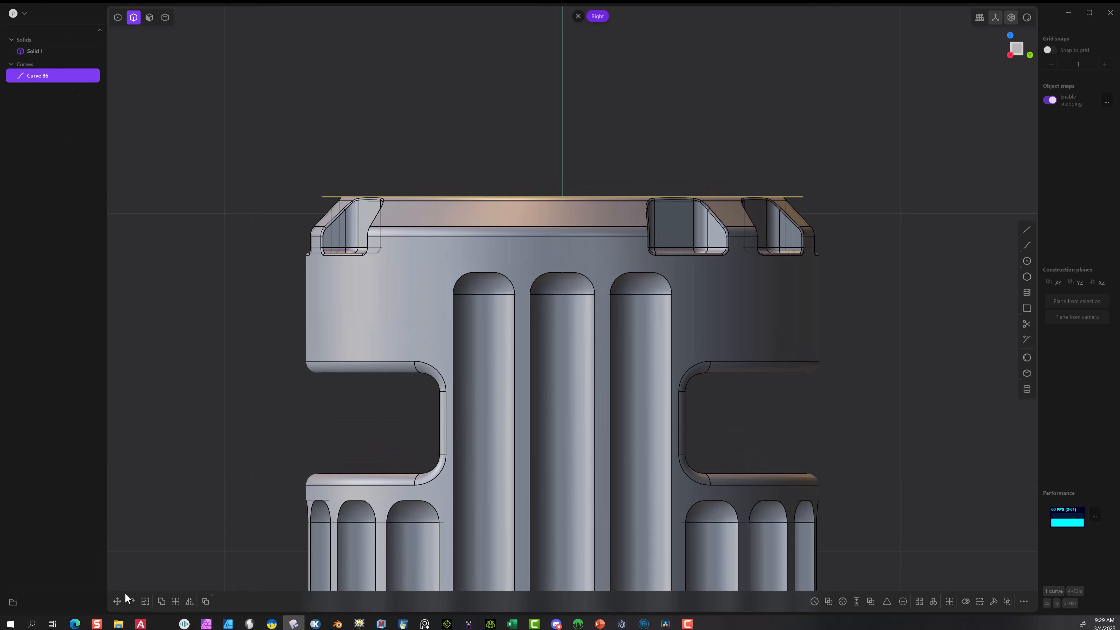
{"action": "left_click", "coordinate": [117, 601]}
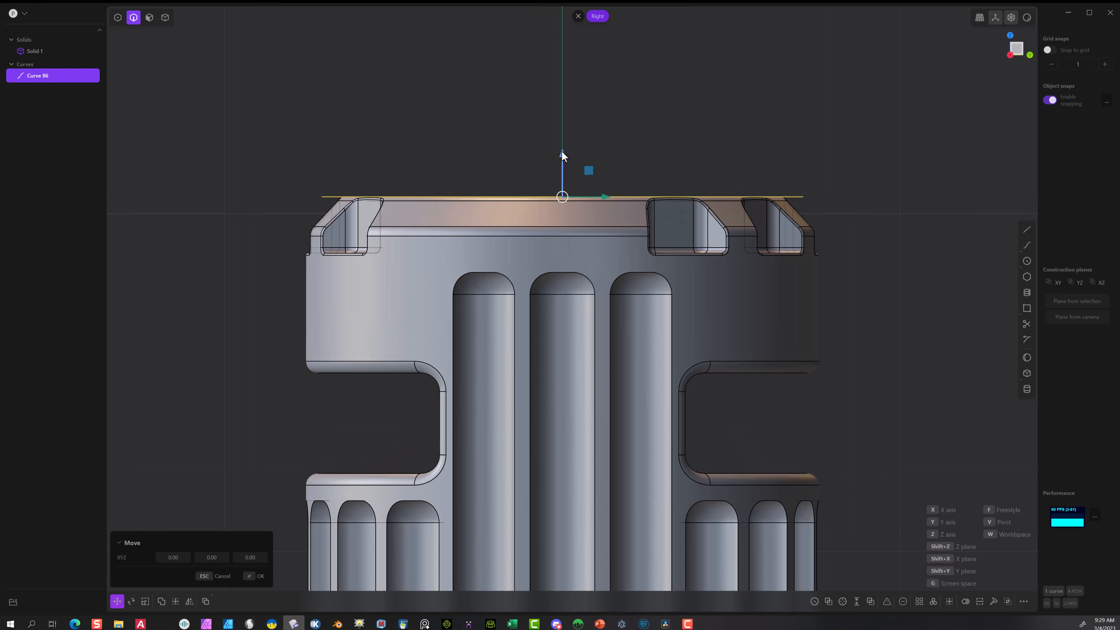
{"action": "left_click_drag", "start_coordinate": [560, 151], "coordinate": [561, 192]}
{"action": "middle_click_drag", "start_coordinate": [759, 86], "coordinate": [787, 99]}
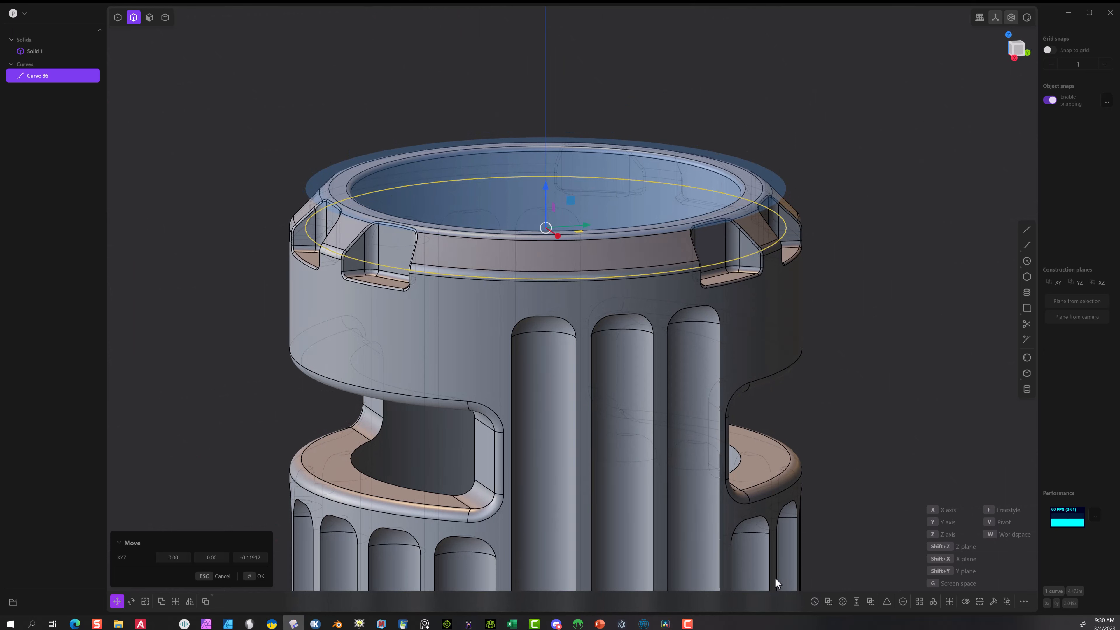
- Create a pipe along the circle through the notches with a section size of 0.03
{"action": "left_click", "coordinate": [813, 601]}
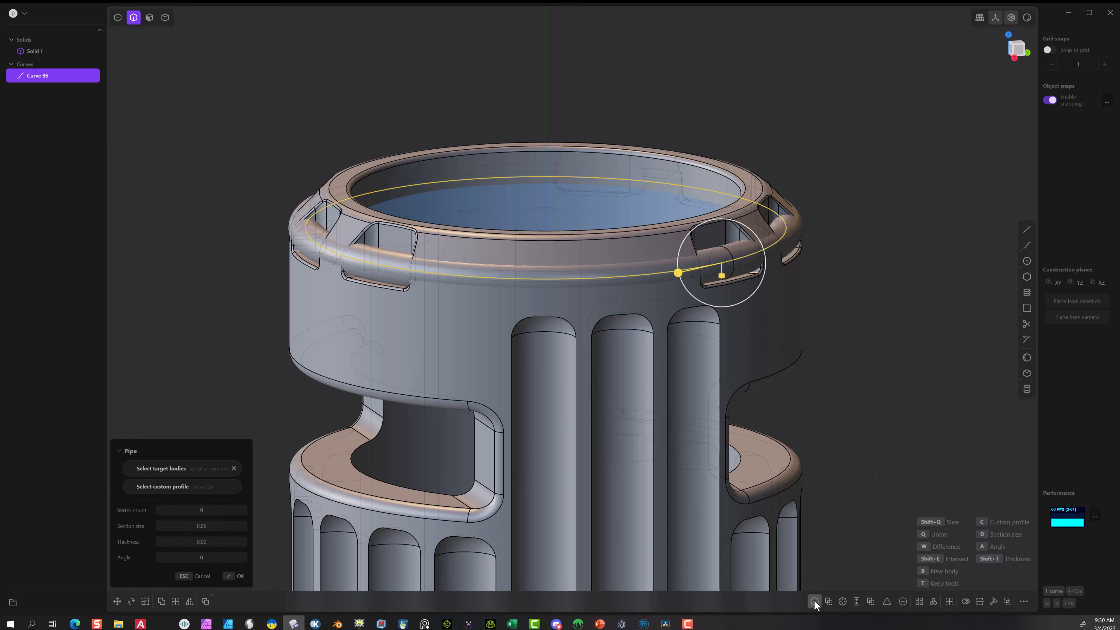
{"action": "left_click", "coordinate": [209, 526]}
{"action": "left_click", "coordinate": [215, 530]}
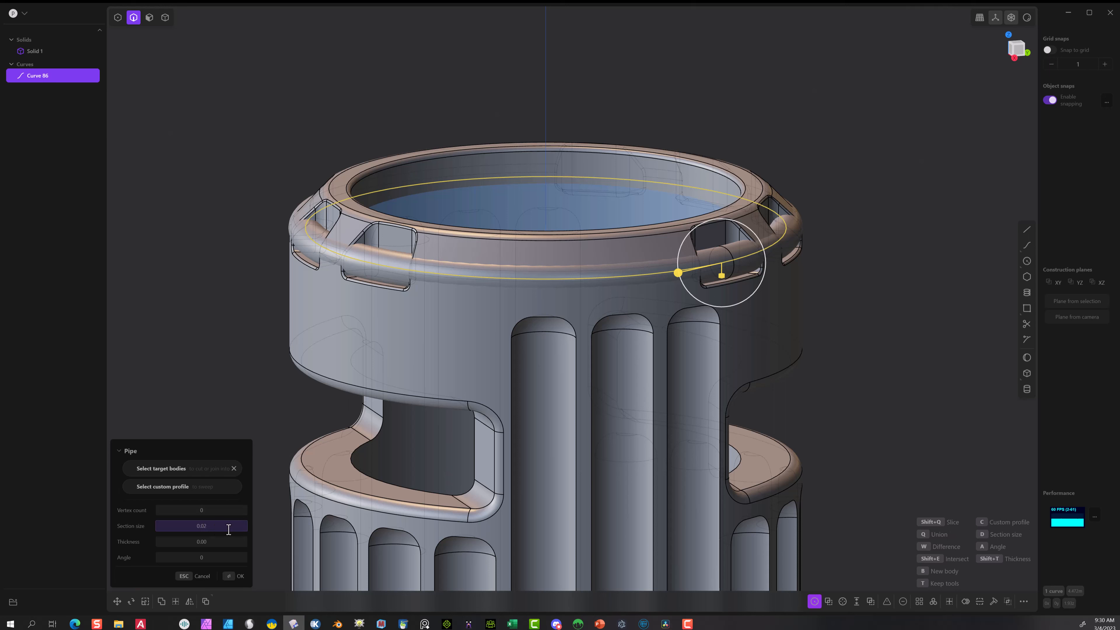
{"action": "left_click", "coordinate": [215, 539]}
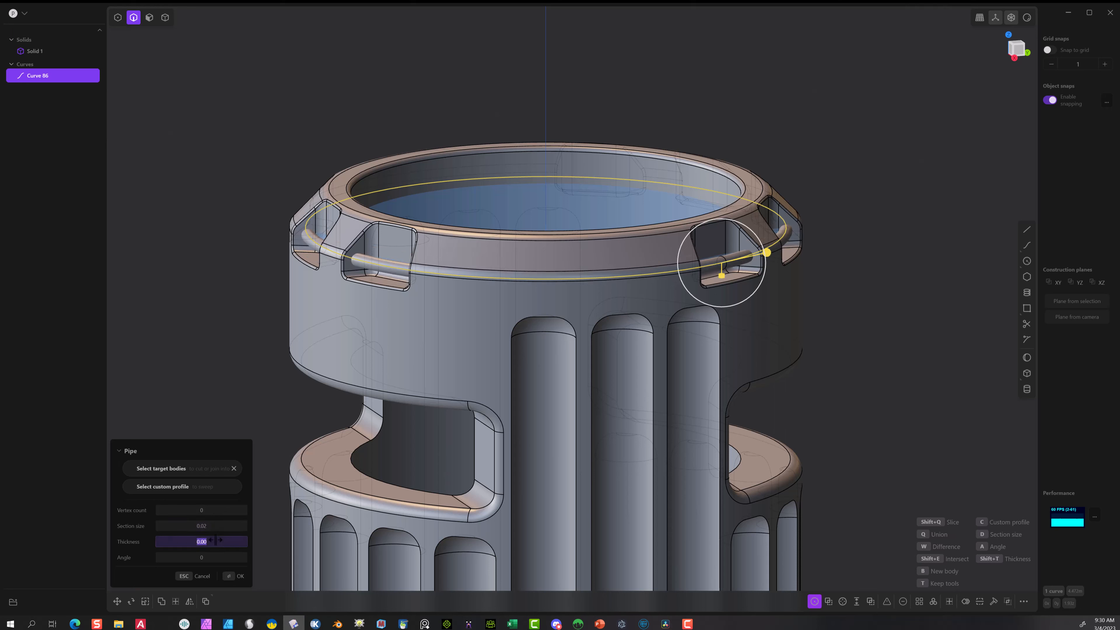
{"action": "left_click", "coordinate": [210, 523]}
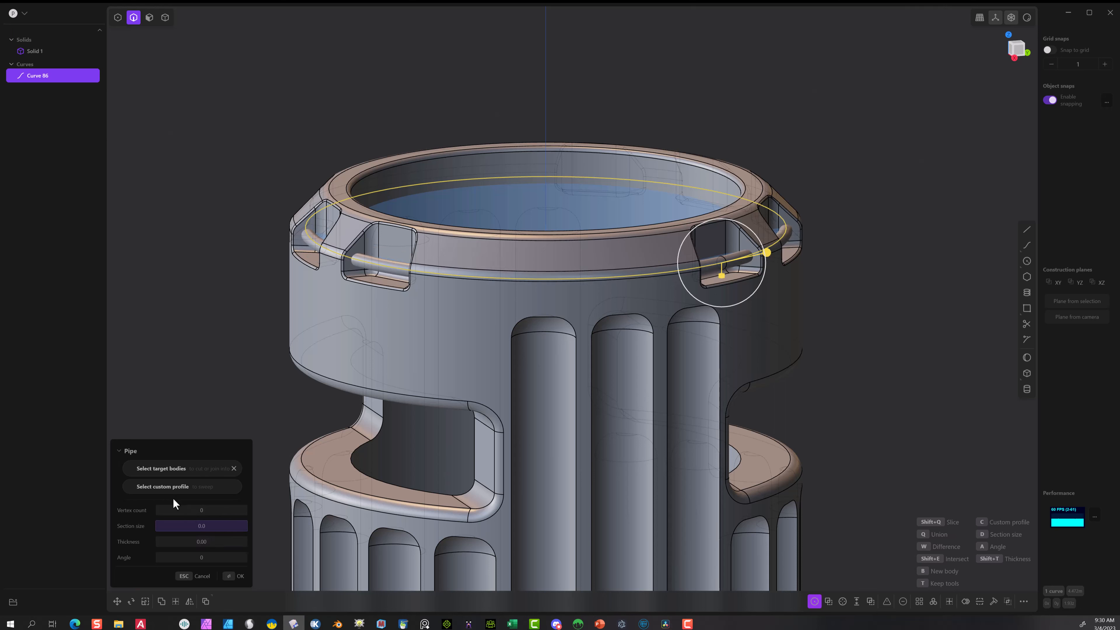
{"action": "left_click", "coordinate": [220, 537]}
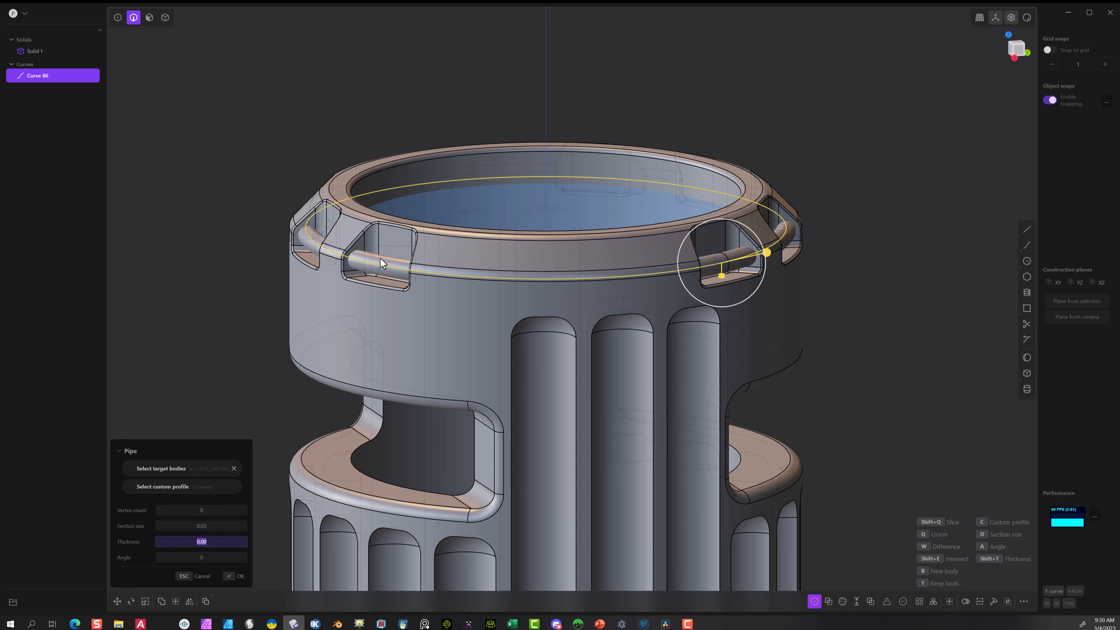
{"action": "left_click", "coordinate": [232, 577]}
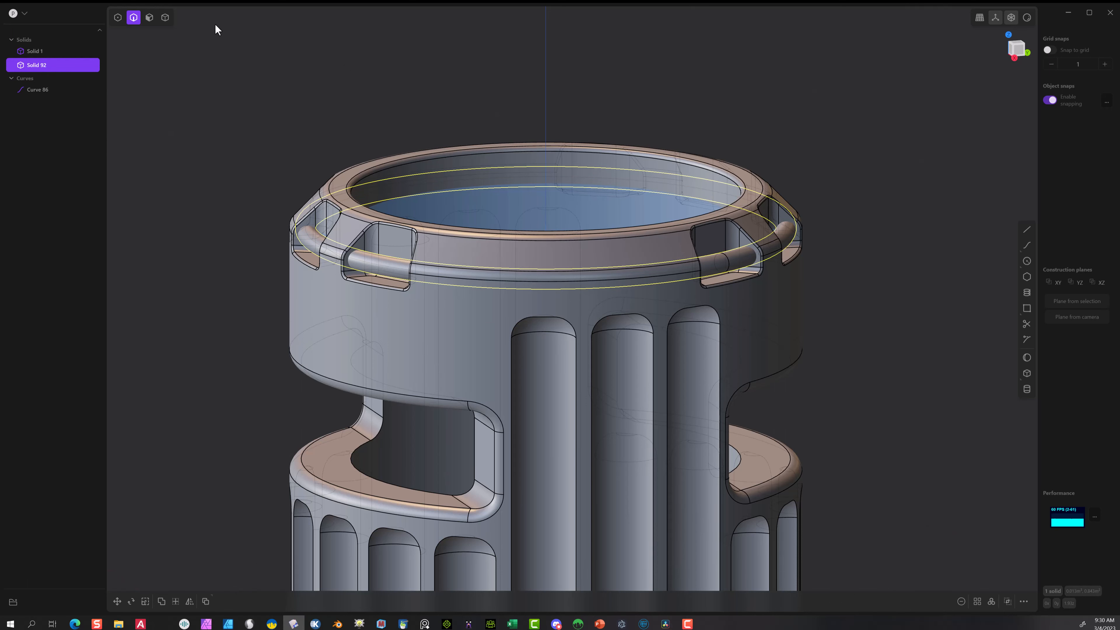
- Subtract the pipe ring from the tube with a Boolean difference, keeping the tool body
{"action": "left_click", "coordinate": [165, 17]}
{"action": "left_click", "coordinate": [270, 336]}
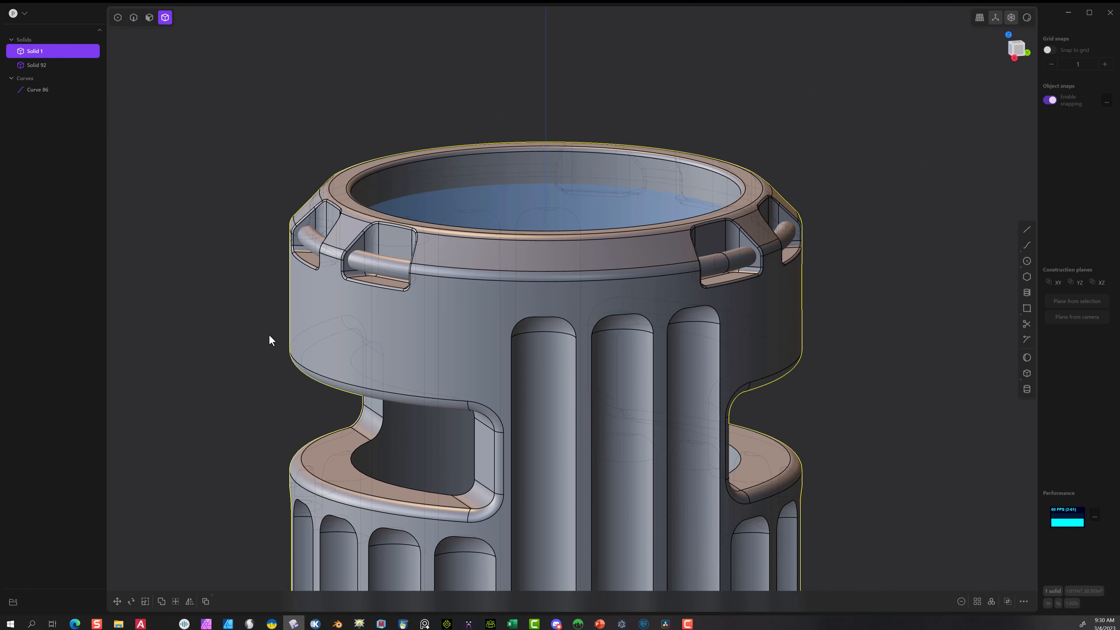
{"action": "left_click", "coordinate": [388, 271]}
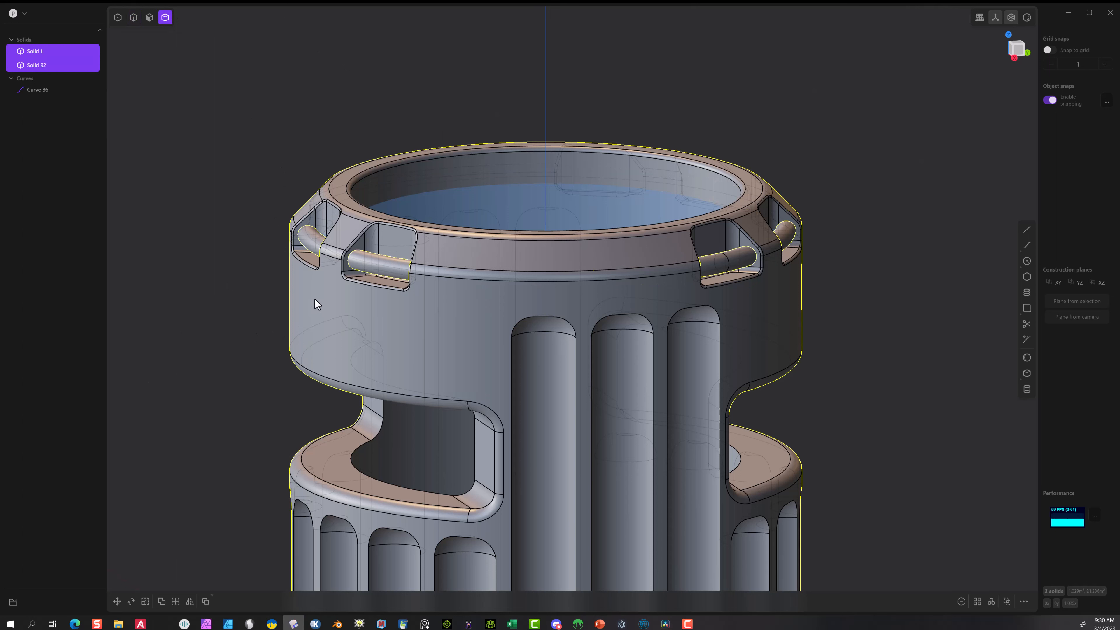
{"action": "left_click", "coordinate": [162, 601]}
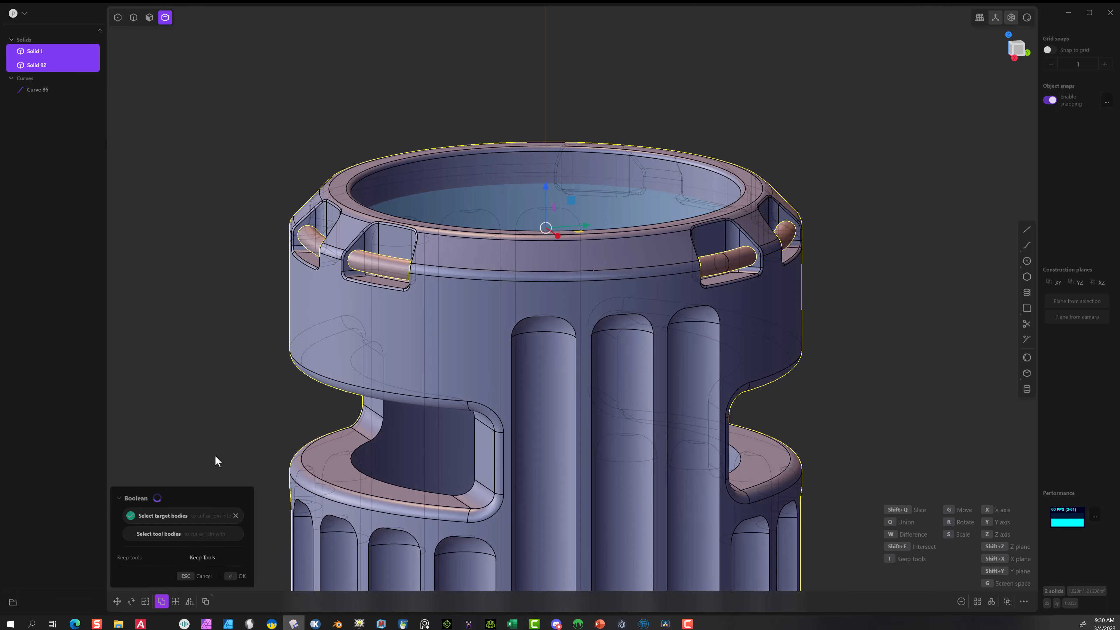
{"action": "left_click", "coordinate": [197, 560]}
{"action": "left_click", "coordinate": [236, 576]}
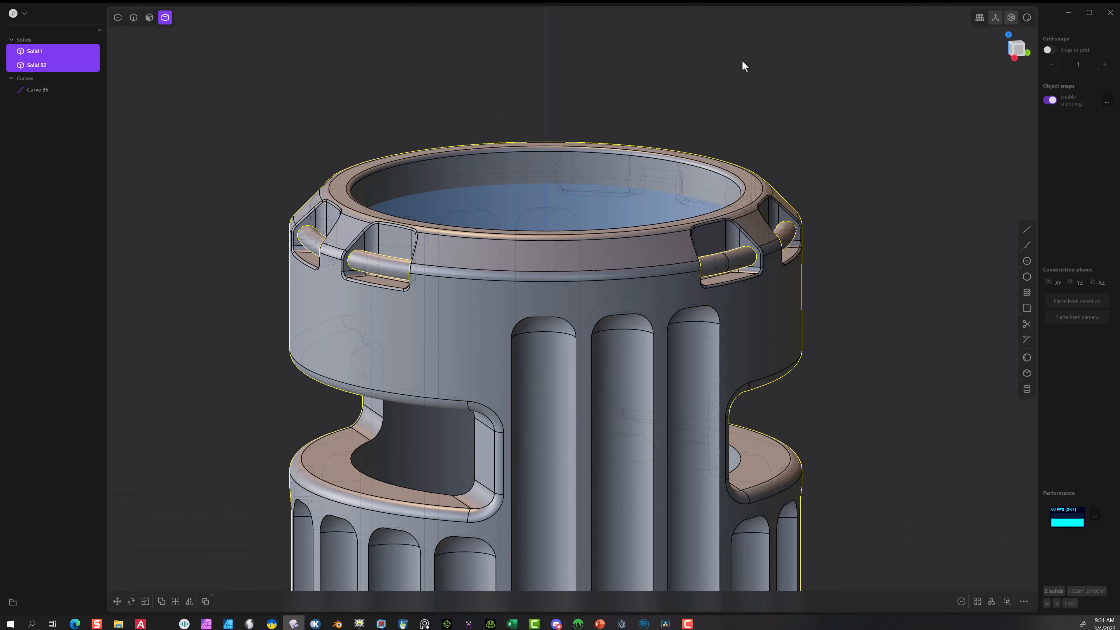
{"action": "left_click", "coordinate": [422, 111]}
{"action": "left_click", "coordinate": [357, 220]}
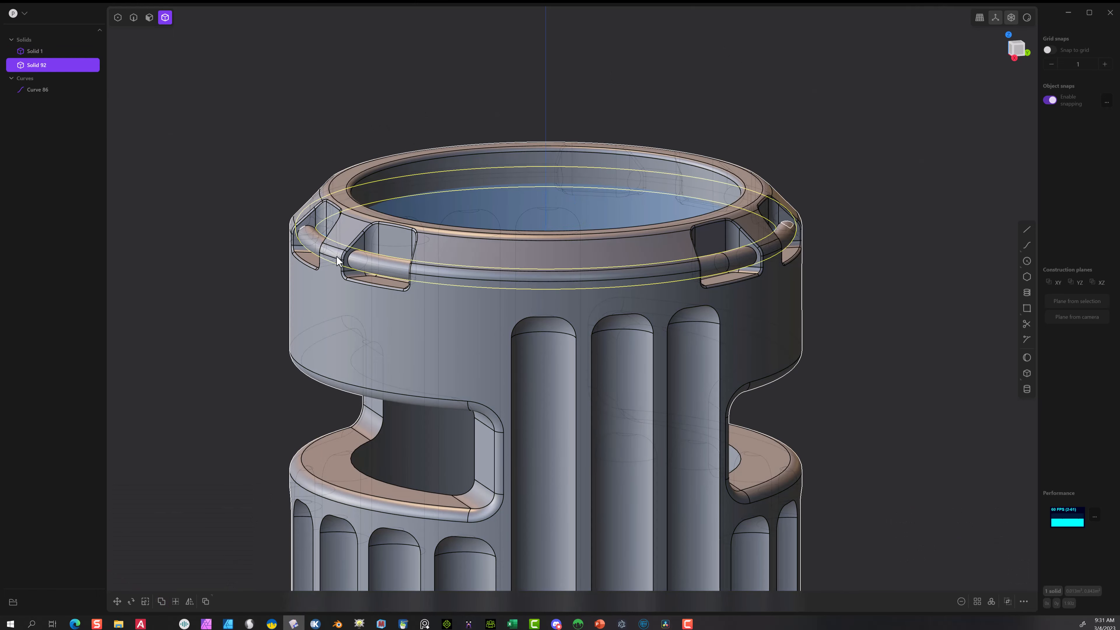
- Start a Fillet on the tube's pipe-hole edges and pick both hole edges in each notch of the three-notch group
{"action": "scroll", "coordinate": [357, 221], "scroll_direction": "up", "scroll_amount": 5}
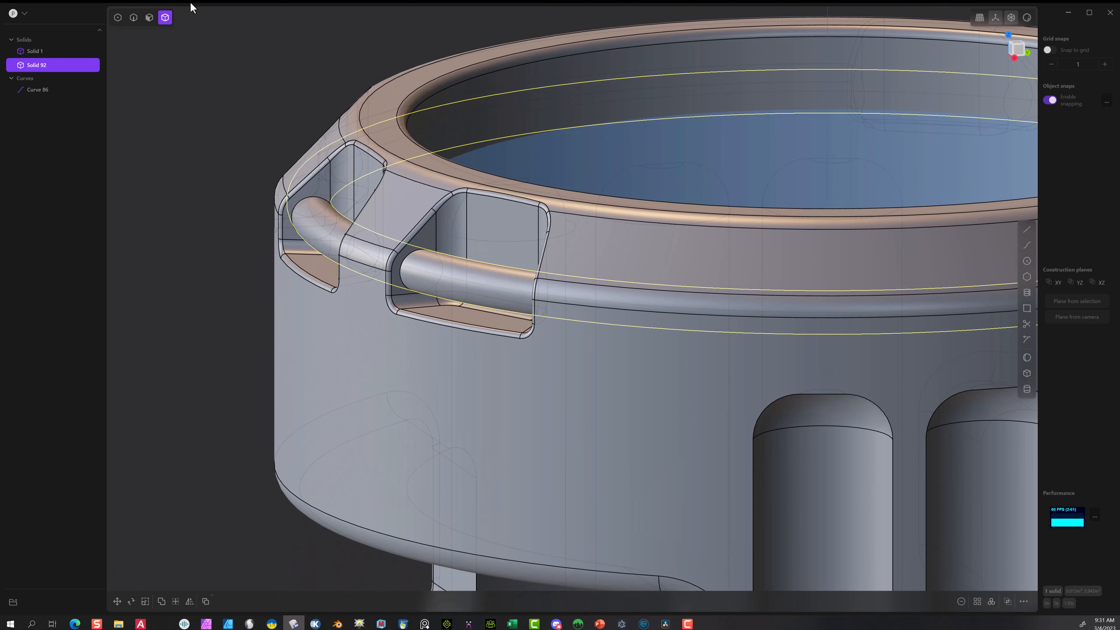
{"action": "left_click", "coordinate": [133, 22]}
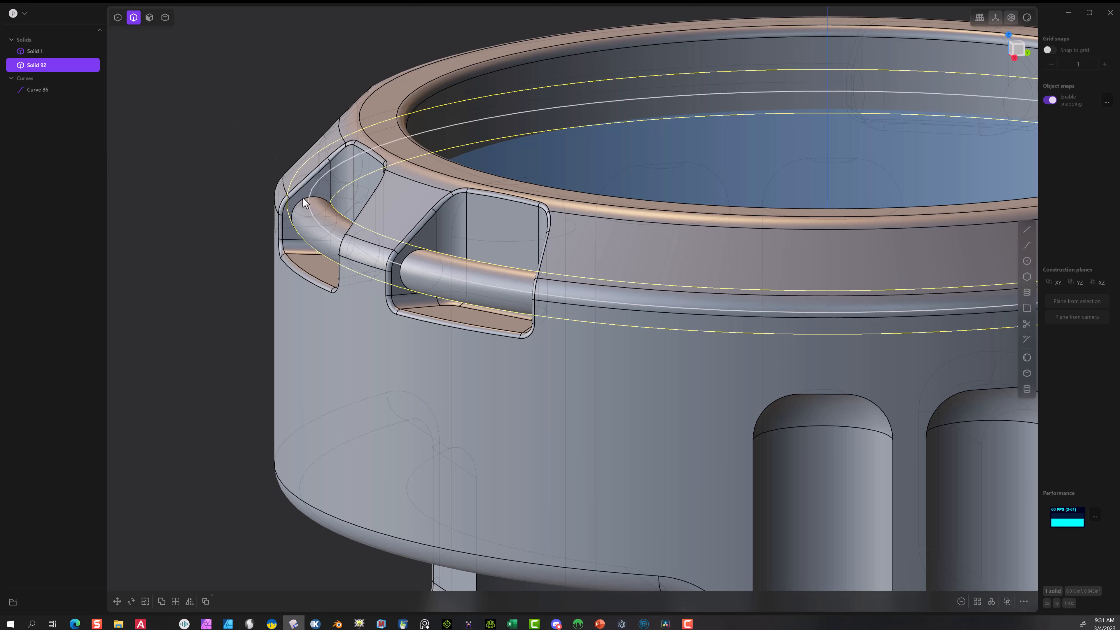
{"action": "left_click", "coordinate": [294, 210]}
{"action": "key", "text": "f"}
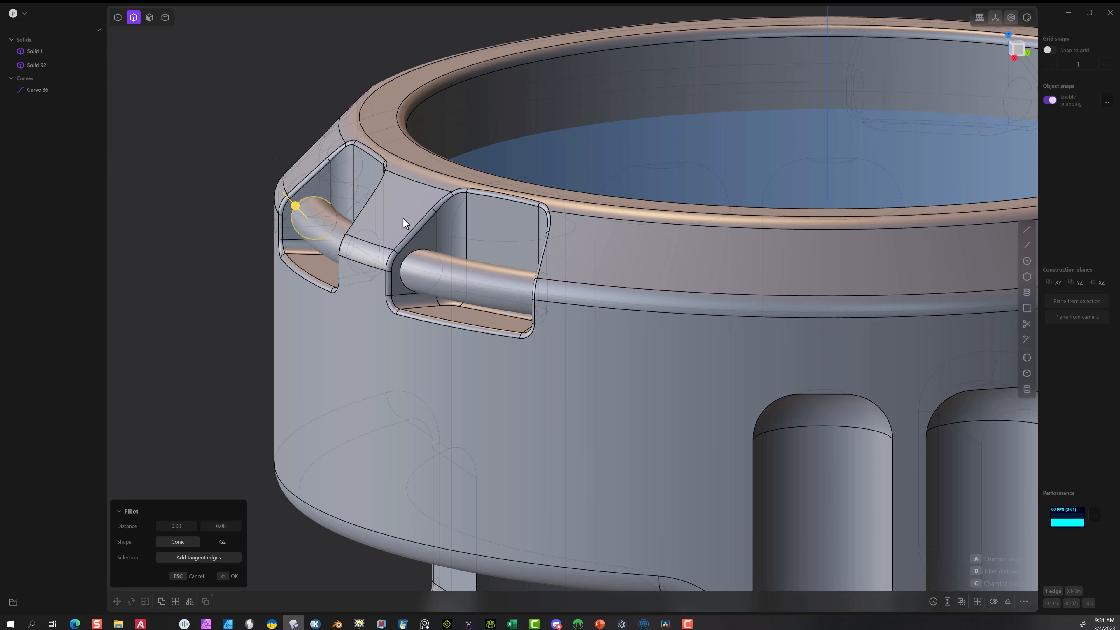
{"action": "left_click", "coordinate": [411, 255]}
{"action": "middle_click_drag", "start_coordinate": [510, 246], "coordinate": [799, 215]}
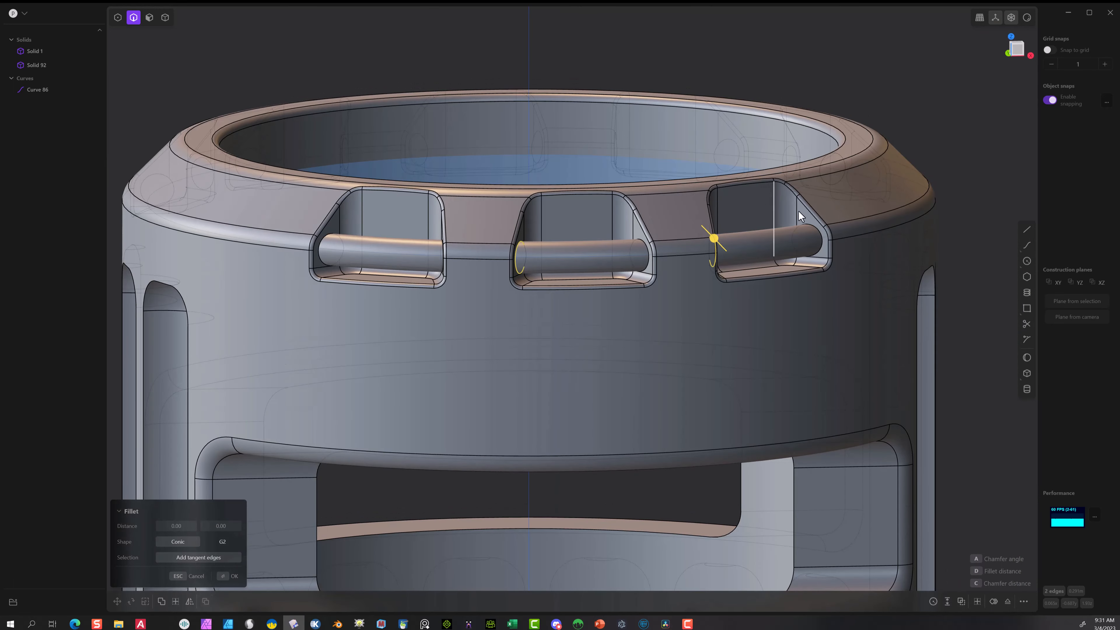
{"action": "left_click", "coordinate": [809, 223]}
{"action": "left_click", "coordinate": [644, 242]}
{"action": "middle_click_drag", "start_coordinate": [527, 253], "coordinate": [650, 271]}
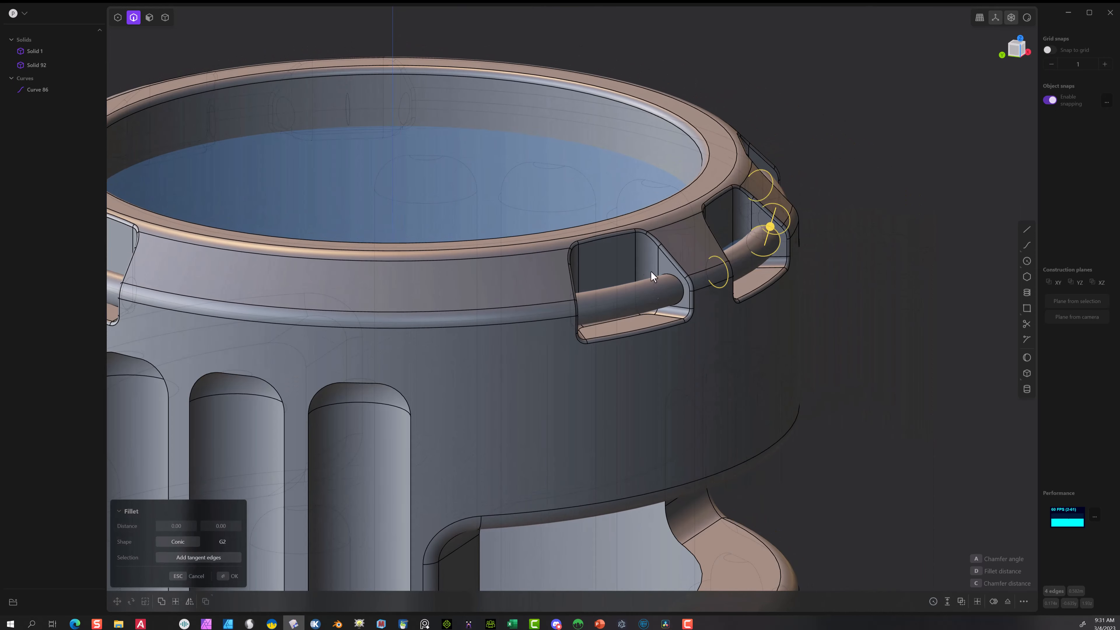
{"action": "left_click", "coordinate": [669, 272]}
{"action": "middle_click_drag", "start_coordinate": [666, 307], "coordinate": [330, 290]}
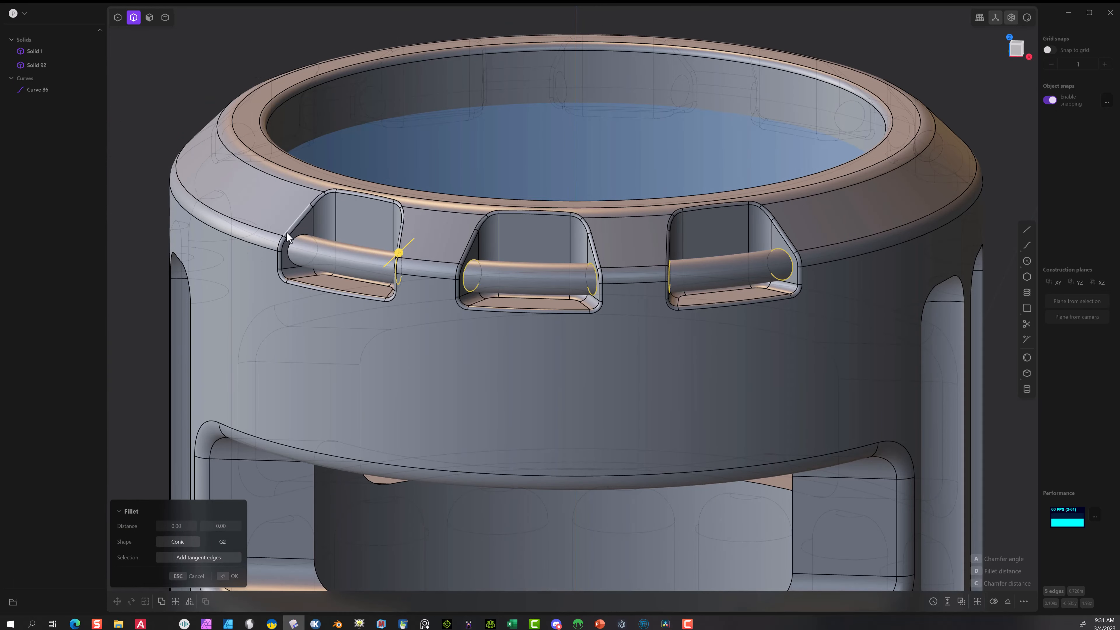
{"action": "left_click", "coordinate": [297, 239]}
- Add both pipe-hole edges in each of the remaining five rim notches to the fillet selection
{"action": "middle_click_drag", "start_coordinate": [296, 238], "coordinate": [633, 299]}
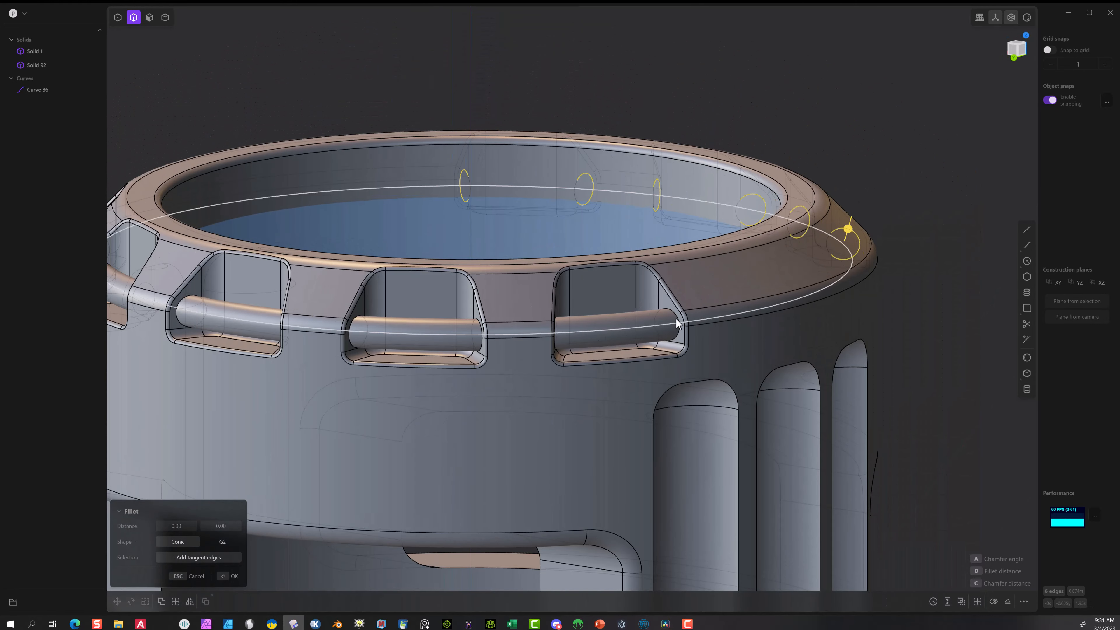
{"action": "left_click", "coordinate": [669, 326]}
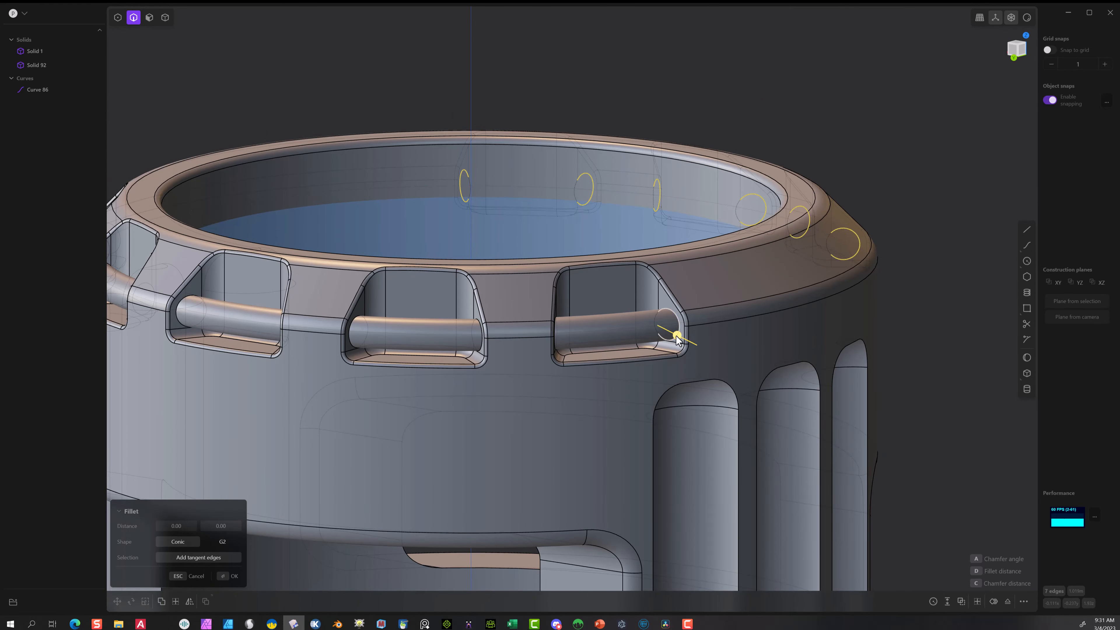
{"action": "left_click", "coordinate": [481, 348]}
{"action": "middle_click_drag", "start_coordinate": [482, 348], "coordinate": [306, 311]}
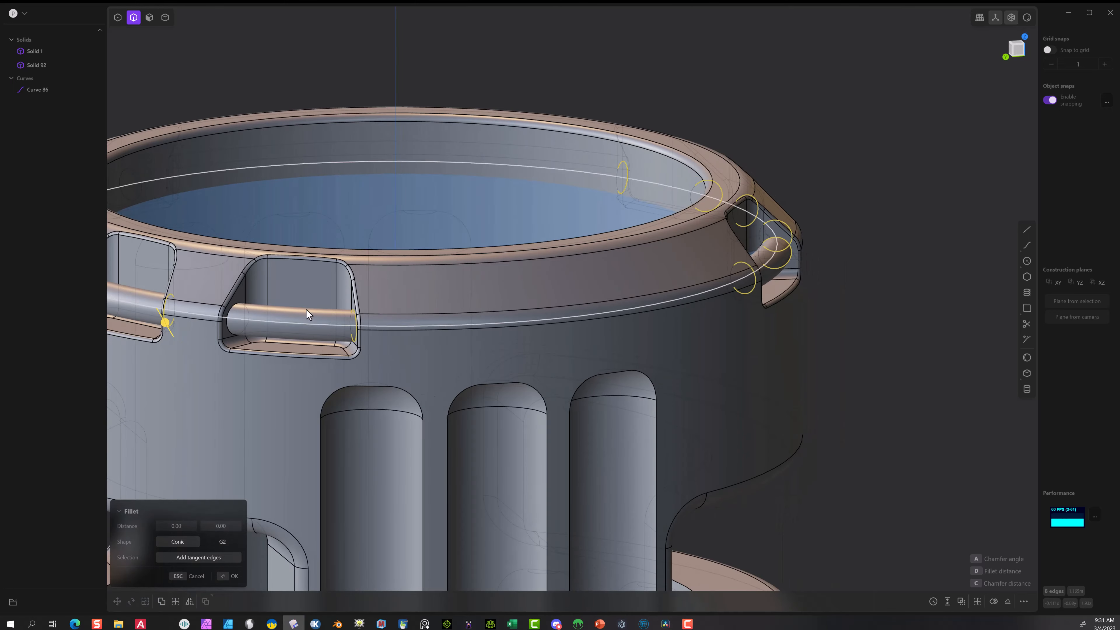
{"action": "left_click", "coordinate": [227, 331]}
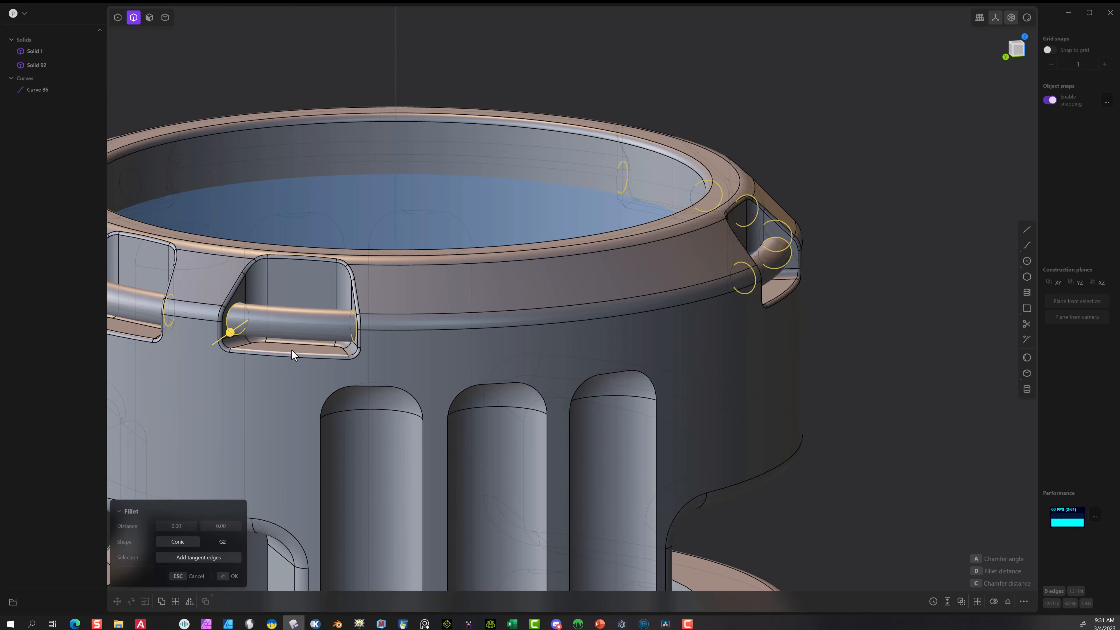
{"action": "middle_click_drag", "start_coordinate": [292, 353], "coordinate": [268, 320]}
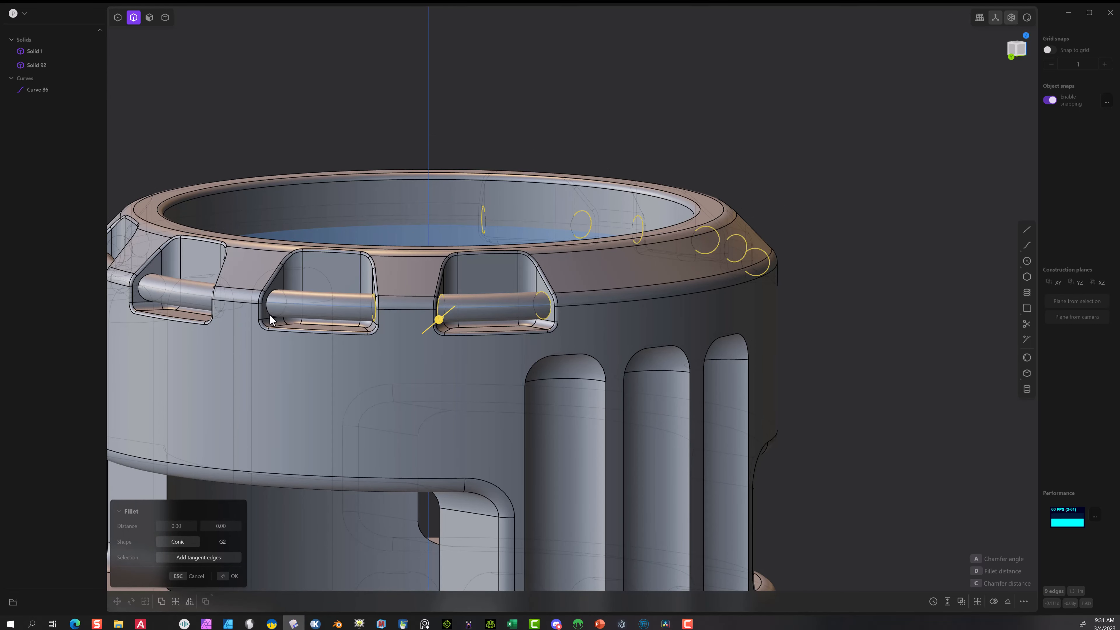
{"action": "left_click", "coordinate": [267, 305]}
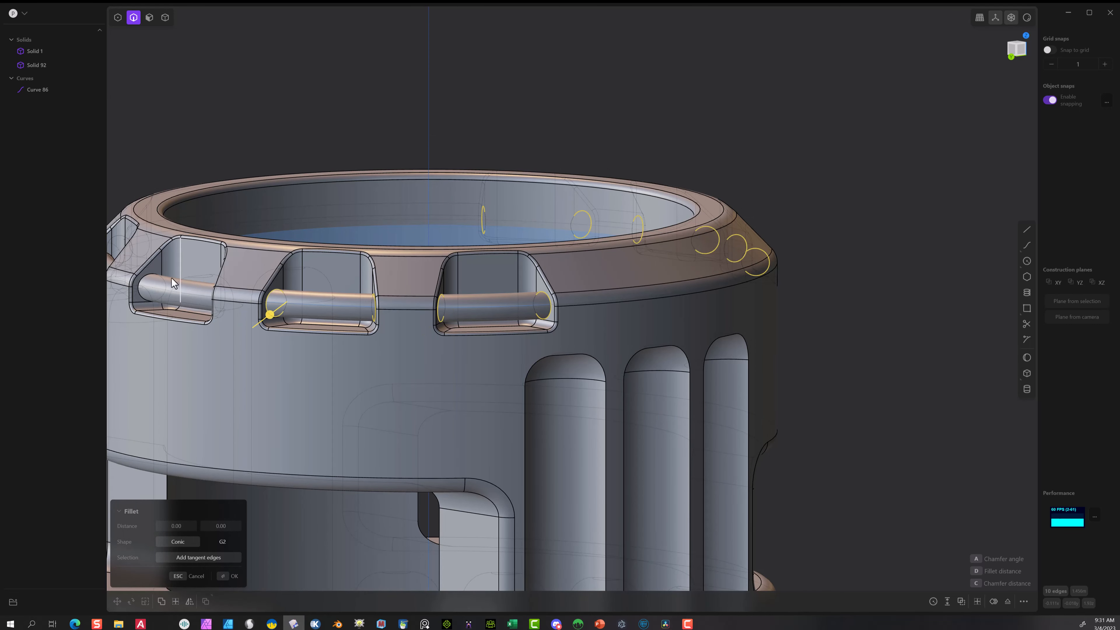
{"action": "left_click", "coordinate": [141, 298]}
{"action": "middle_click_drag", "start_coordinate": [172, 310], "coordinate": [272, 319]}
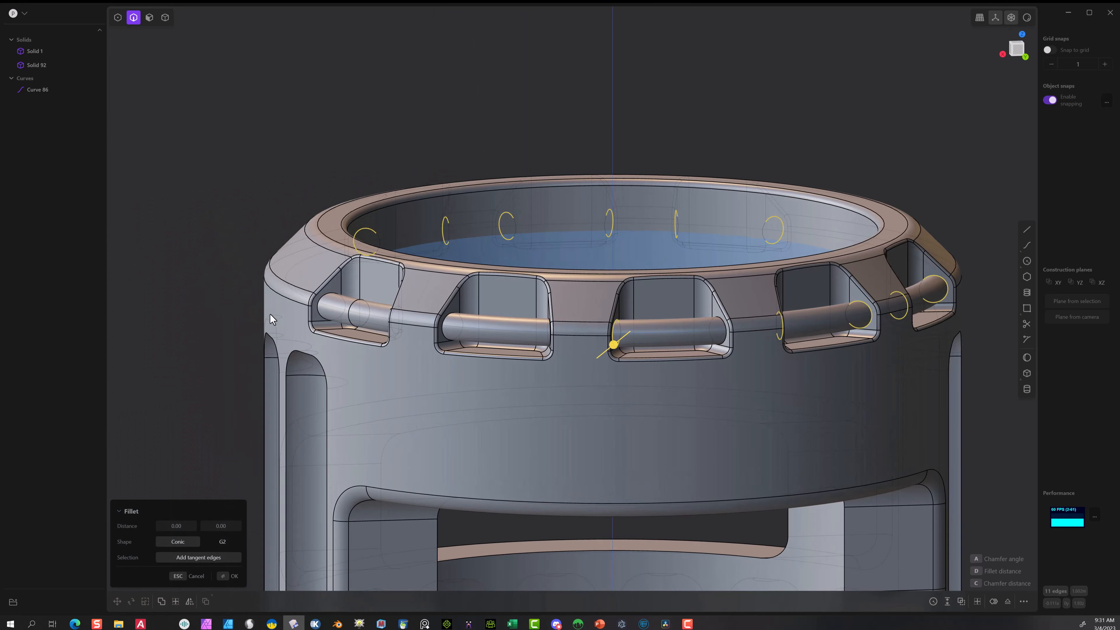
{"action": "left_click", "coordinate": [726, 346]}
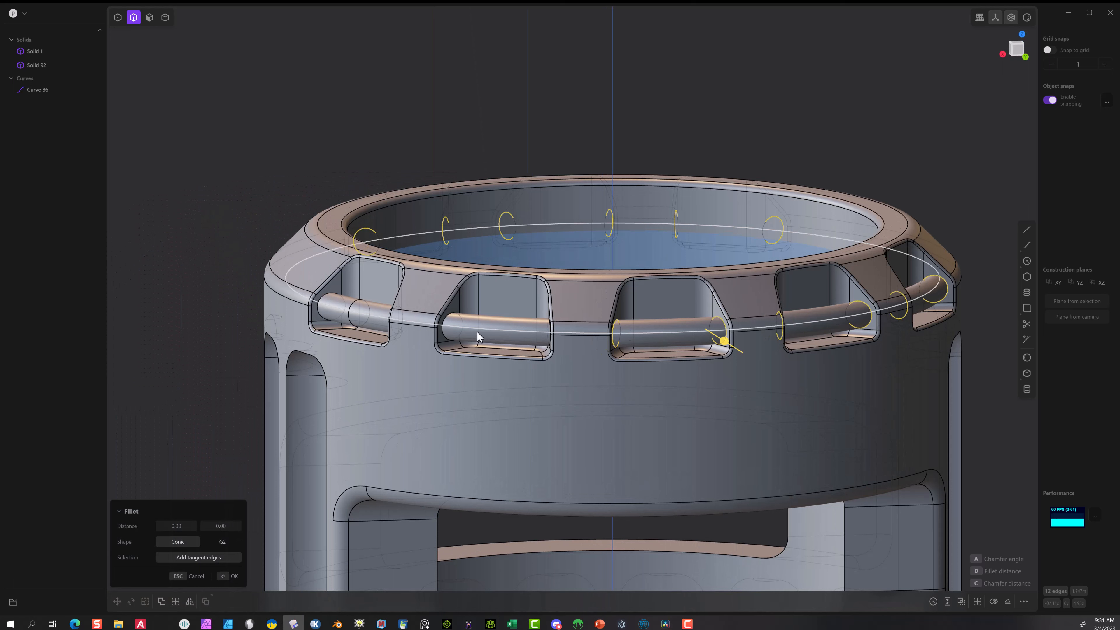
{"action": "left_click", "coordinate": [446, 337]}
{"action": "left_click", "coordinate": [323, 316]}
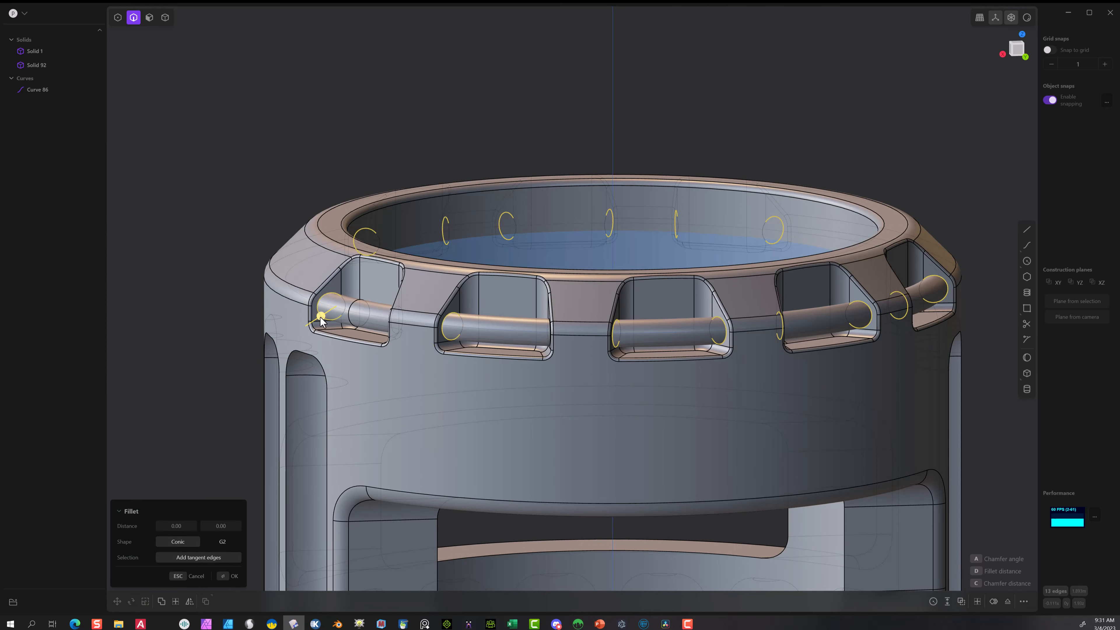
{"action": "middle_click_drag", "start_coordinate": [449, 365], "coordinate": [535, 359]}
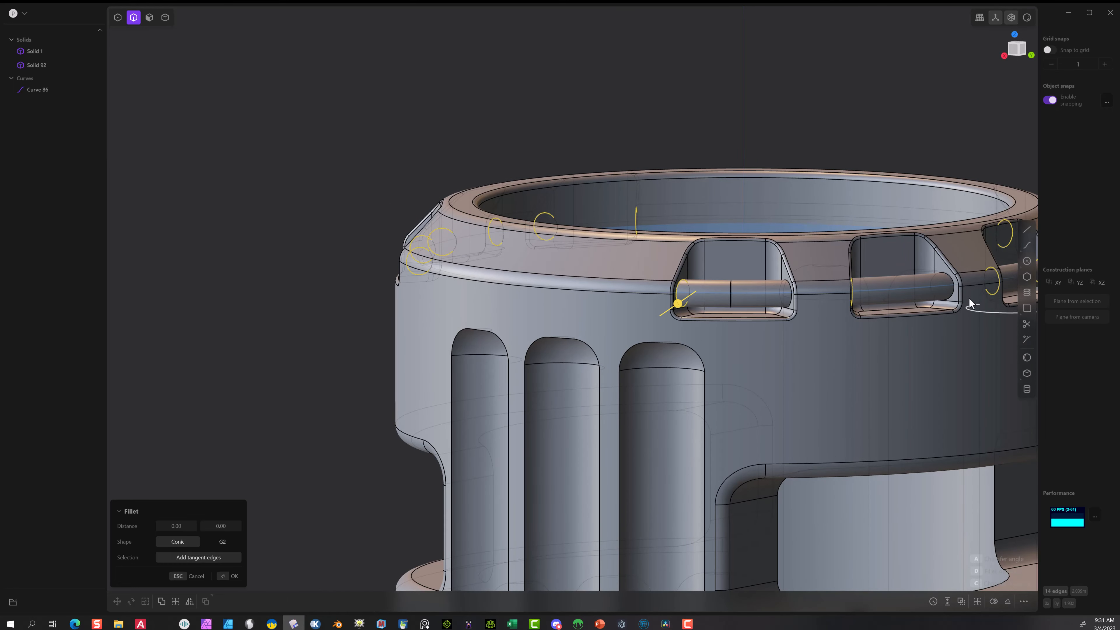
{"action": "left_click", "coordinate": [953, 303]}
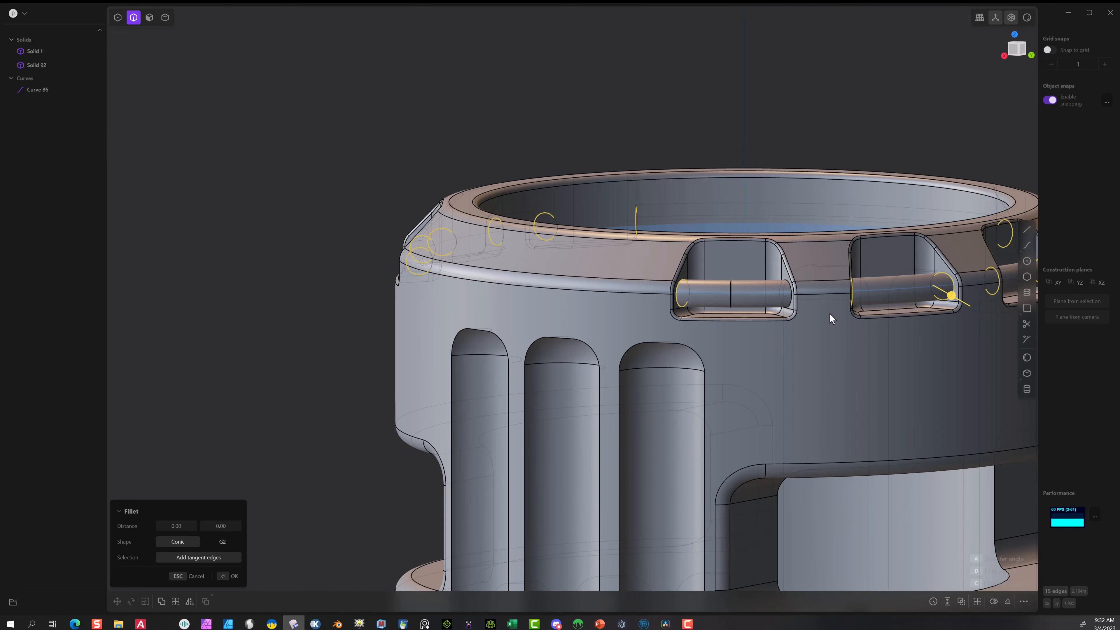
{"action": "left_click", "coordinate": [789, 307]}
- Fillet the selected pipe-hole edges with a distance of about 0.0064
{"action": "scroll", "coordinate": [788, 307], "scroll_direction": "down", "scroll_amount": 3}
{"action": "scroll", "coordinate": [720, 148], "scroll_direction": "down", "scroll_amount": 2}
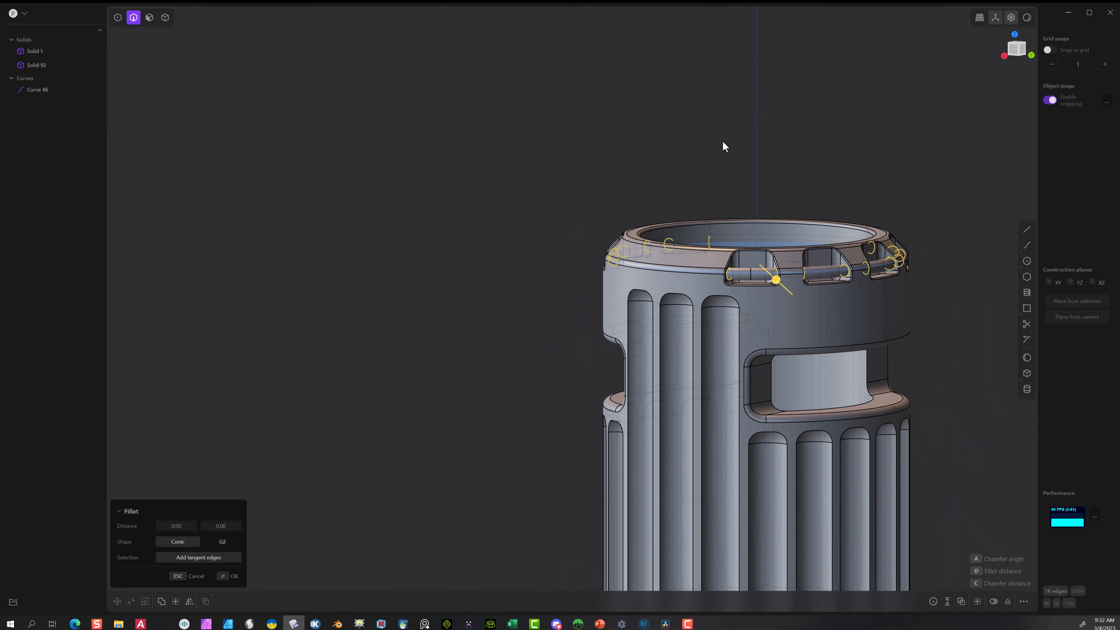
{"action": "middle_click_drag", "start_coordinate": [725, 145], "coordinate": [754, 164]}
{"action": "scroll", "coordinate": [393, 297], "scroll_direction": "down", "scroll_amount": 2}
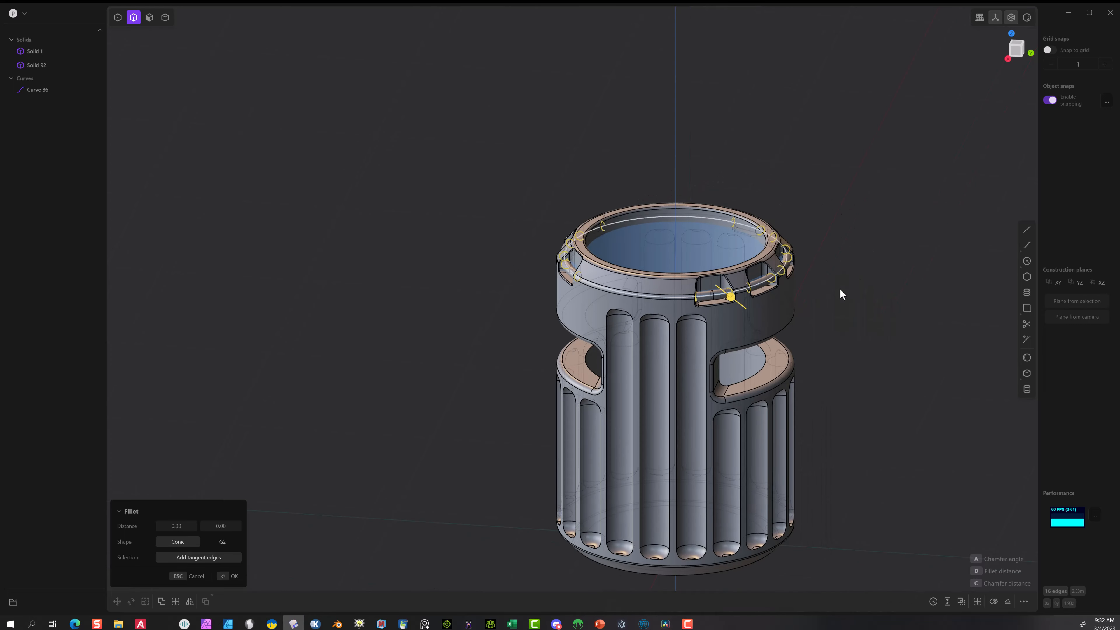
{"action": "scroll", "coordinate": [953, 242], "scroll_direction": "up", "scroll_amount": 3}
{"action": "scroll", "coordinate": [517, 319], "scroll_direction": "up", "scroll_amount": 4}
{"action": "scroll", "coordinate": [691, 330], "scroll_direction": "up", "scroll_amount": 5}
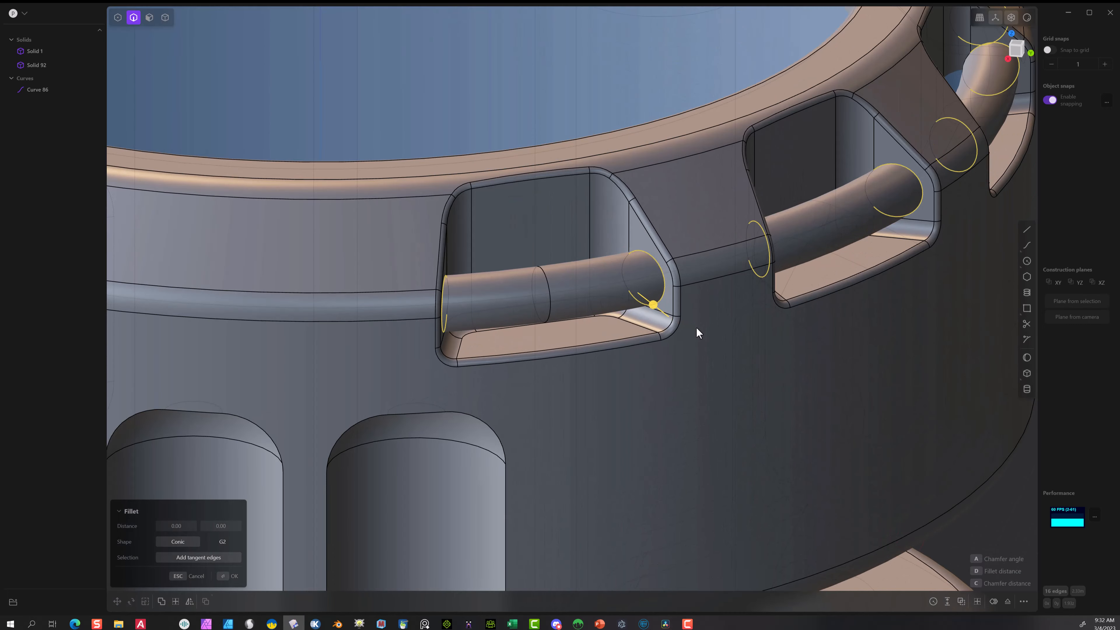
{"action": "mouse_move", "coordinate": [657, 309]}
{"action": "left_mouse_down"}
{"action": "mouse_move", "coordinate": [674, 312]}
{"action": "mouse_move", "coordinate": [646, 292]}
{"action": "mouse_move", "coordinate": [656, 300]}
{"action": "left_mouse_up"}
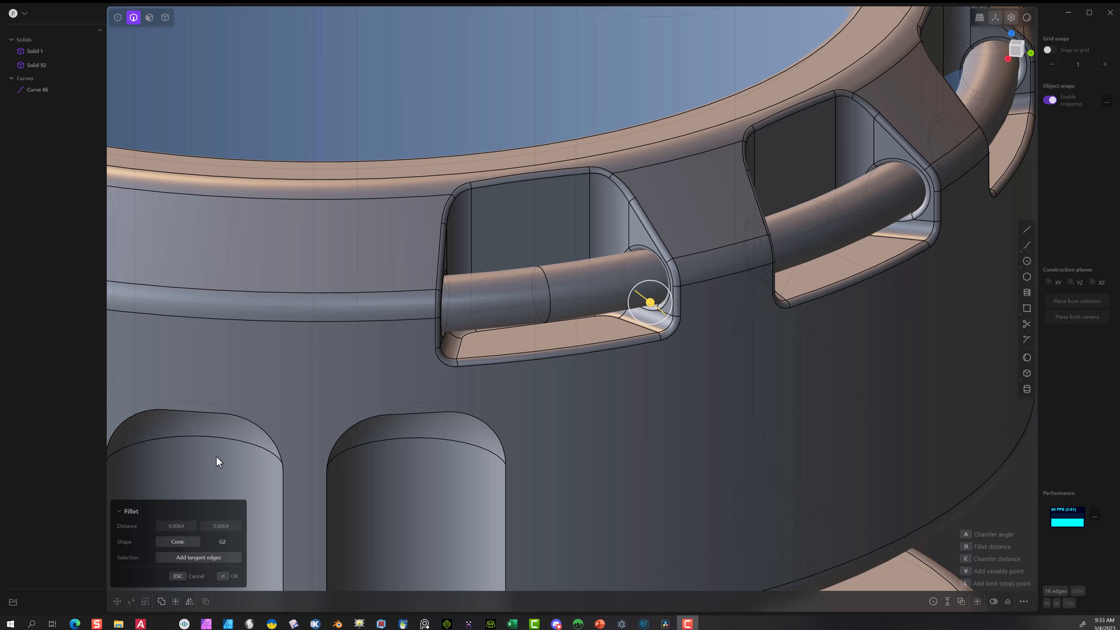
{"action": "left_click", "coordinate": [222, 578]}
{"action": "scroll", "coordinate": [485, 207], "scroll_direction": "down", "scroll_amount": 2}
{"action": "scroll", "coordinate": [485, 207], "scroll_direction": "down", "scroll_amount": 3}
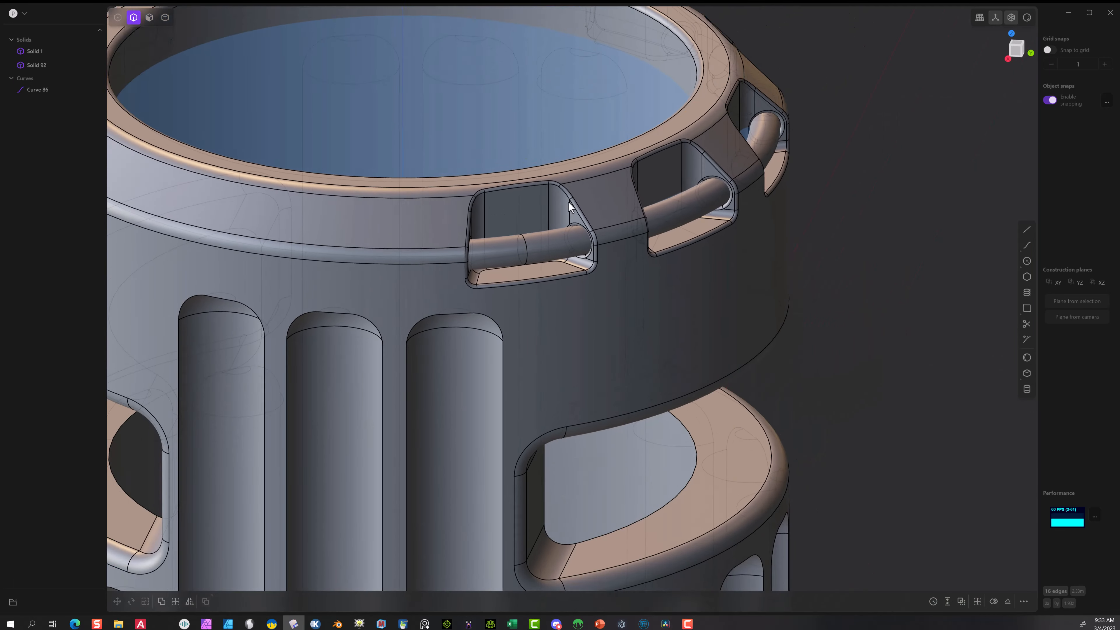
- Duplicate the curved floor face of the side slot as a separate sheet and move it up along Z by about 0.065
{"action": "left_click", "coordinate": [633, 207]}
{"action": "scroll", "coordinate": [678, 220], "scroll_direction": "down", "scroll_amount": 3}
{"action": "middle_click_drag", "start_coordinate": [840, 232], "coordinate": [746, 248]}
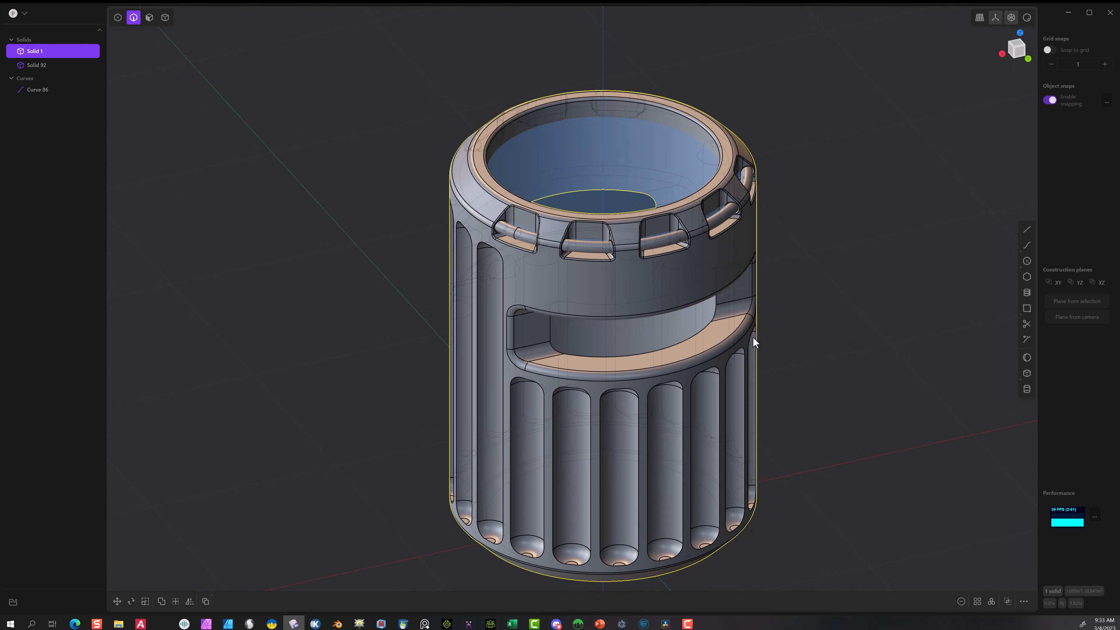
{"action": "scroll", "coordinate": [706, 325], "scroll_direction": "up", "scroll_amount": 3}
{"action": "scroll", "coordinate": [706, 315], "scroll_direction": "up", "scroll_amount": 2}
{"action": "middle_click_drag", "start_coordinate": [482, 405], "coordinate": [398, 305]}
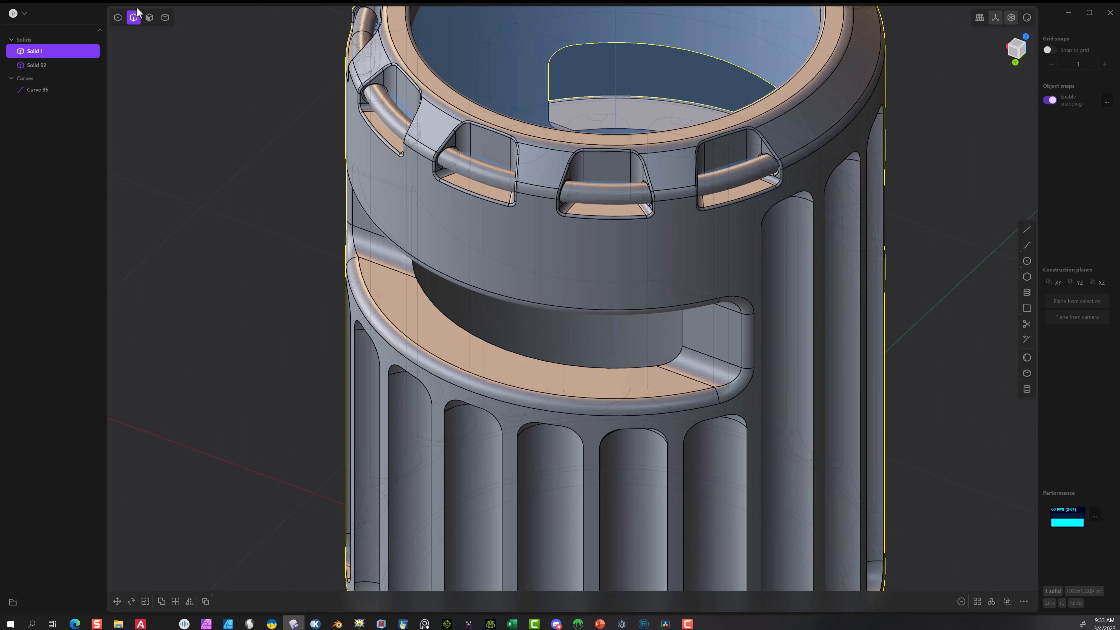
{"action": "left_click", "coordinate": [149, 18]}
{"action": "left_click", "coordinate": [427, 330]}
{"action": "key", "text": "o"}
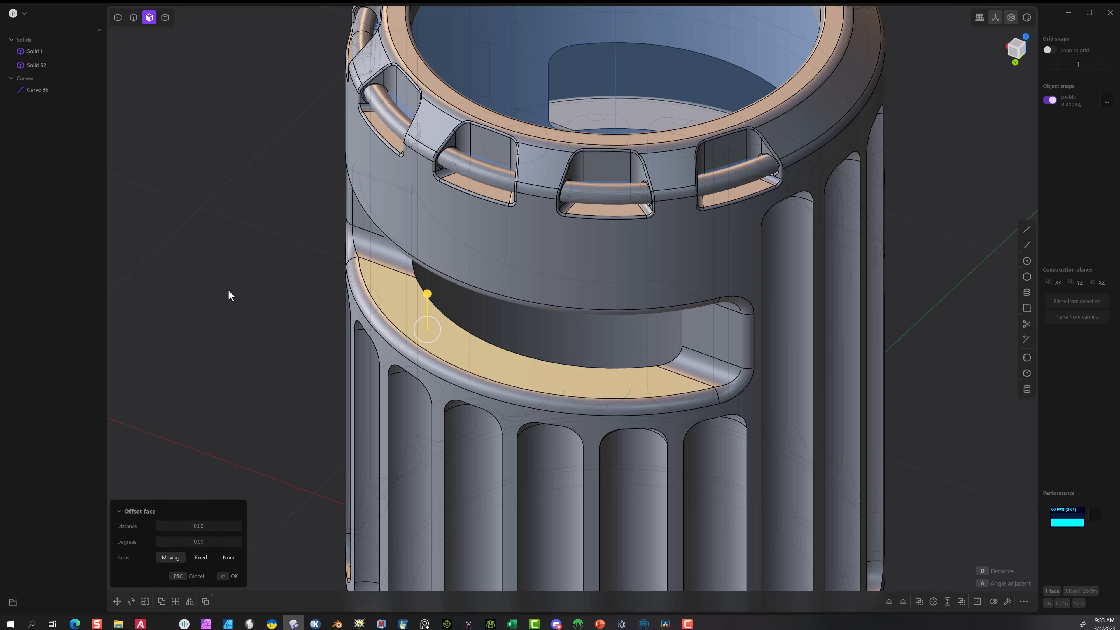
{"action": "key", "text": "Escape"}
{"action": "key", "text": "ctrl+d"}
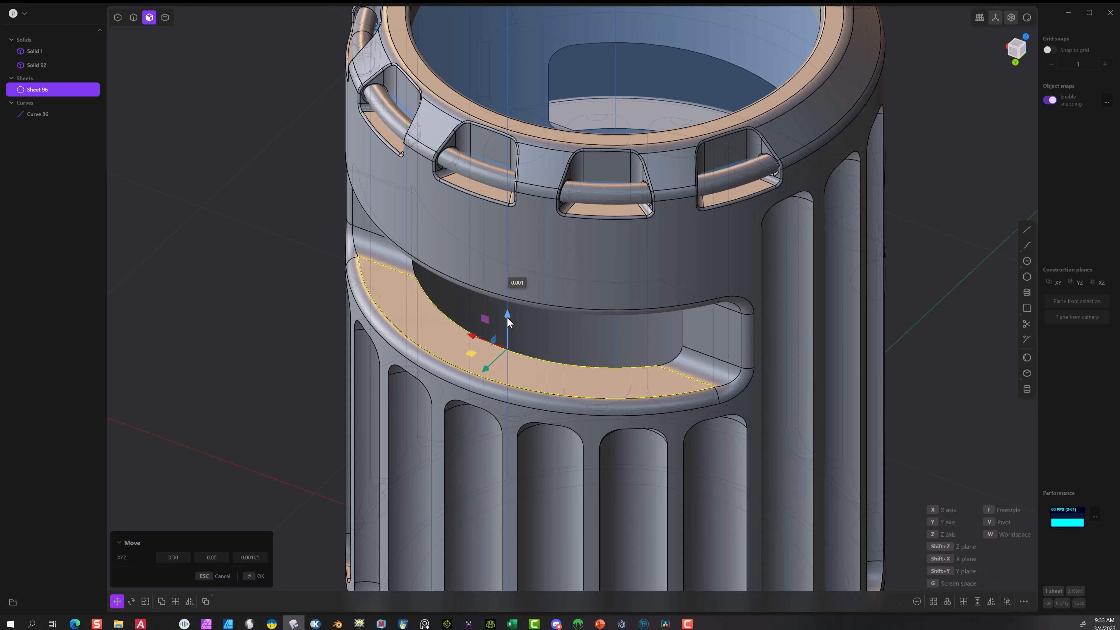
{"action": "left_click_drag", "start_coordinate": [506, 316], "coordinate": [509, 300]}
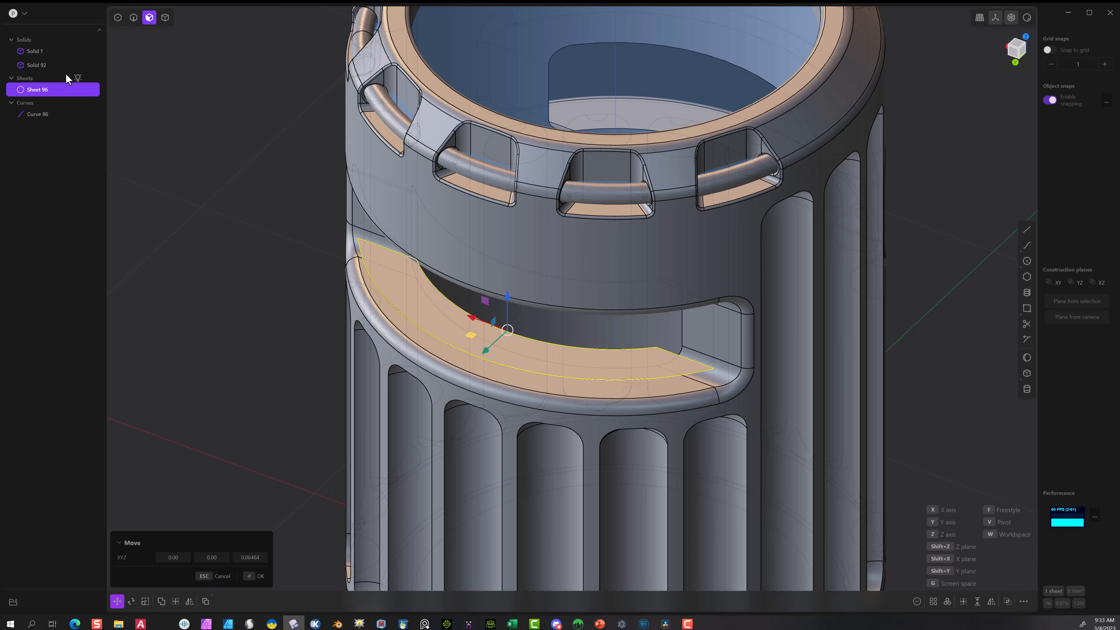
- Hide the pipe ring and the tube solids so the duplicated slot sheet can be worked on alone
{"action": "left_click", "coordinate": [69, 65]}
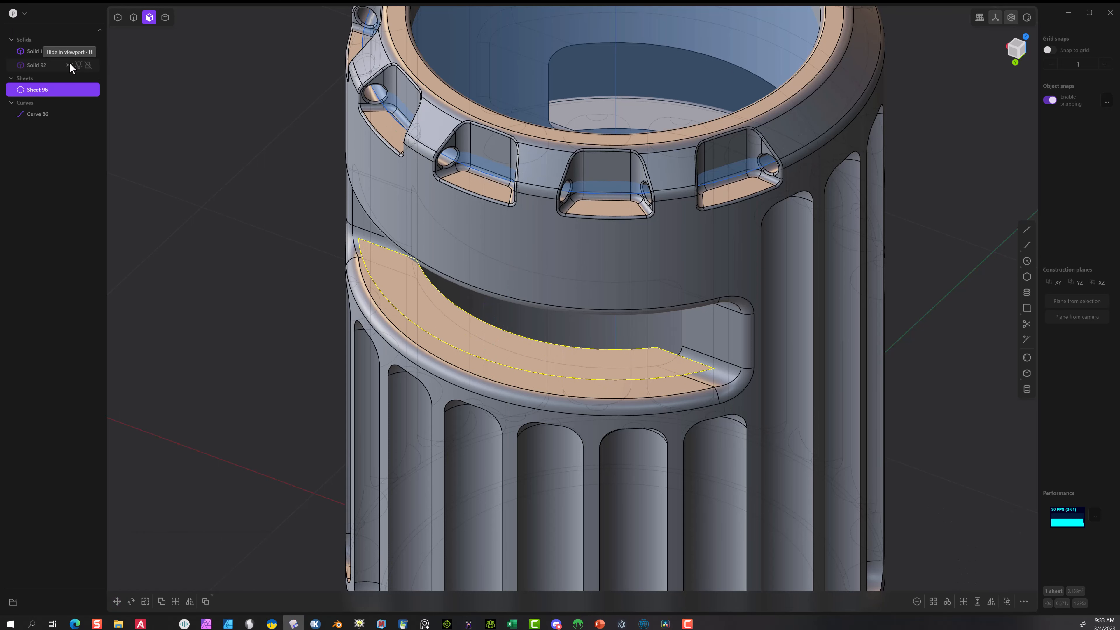
{"action": "left_click", "coordinate": [69, 63]}
{"action": "left_click", "coordinate": [68, 67]}
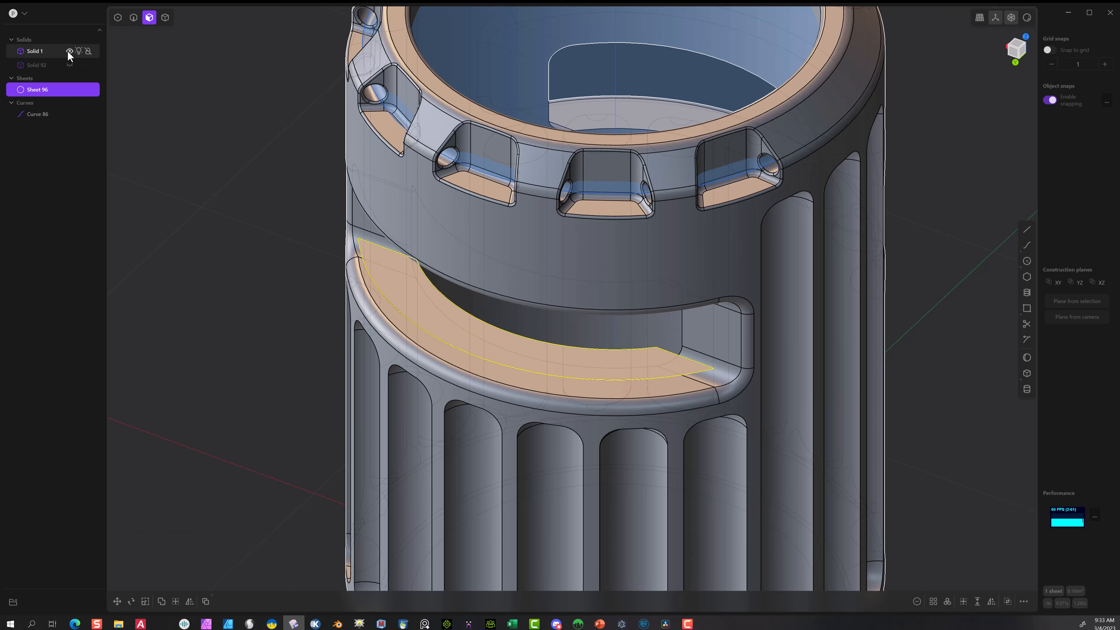
{"action": "left_click", "coordinate": [69, 50]}
{"action": "scroll", "coordinate": [630, 313], "scroll_direction": "down", "scroll_amount": 5}
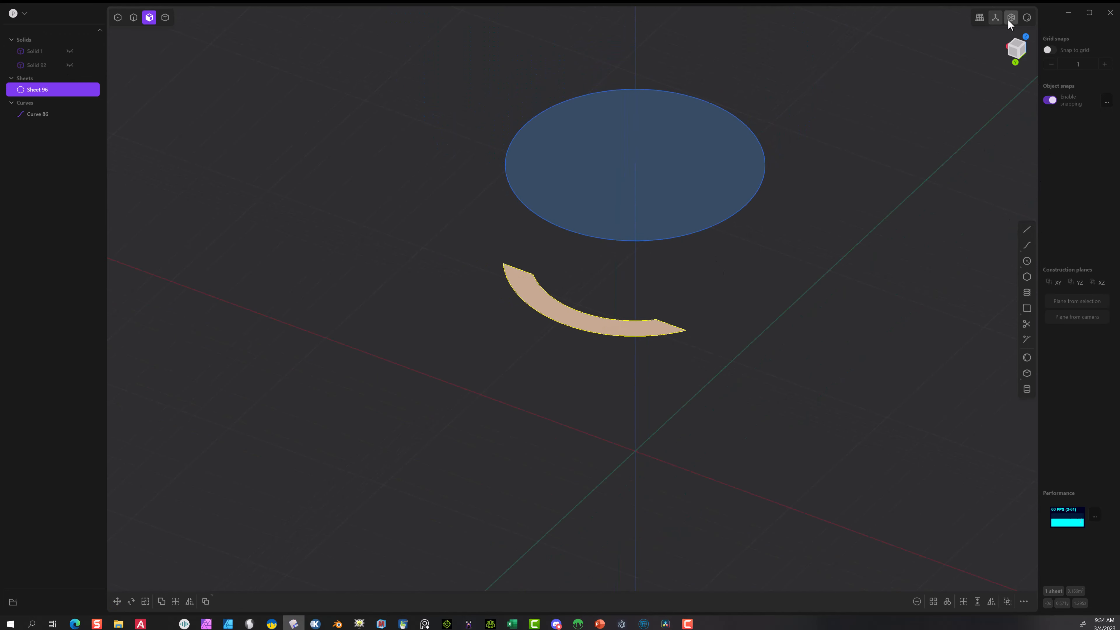
- In the top view, draw a straight line parallel to X across the slot sheet, just above its flat ends and extending past both sides
{"action": "left_click", "coordinate": [1015, 44]}
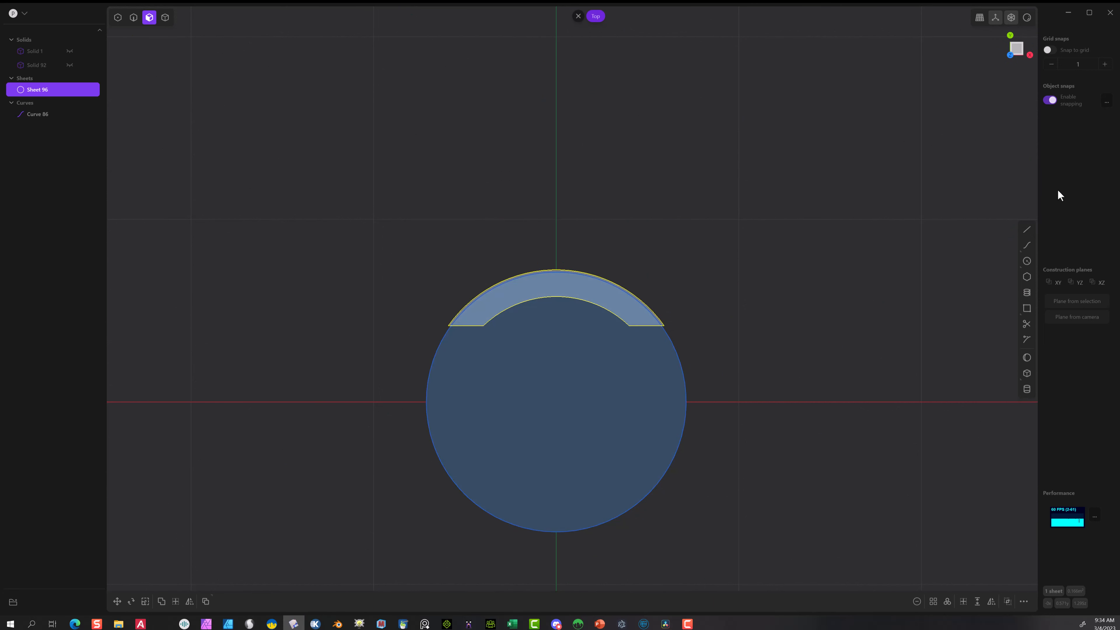
{"action": "left_click", "coordinate": [1028, 234]}
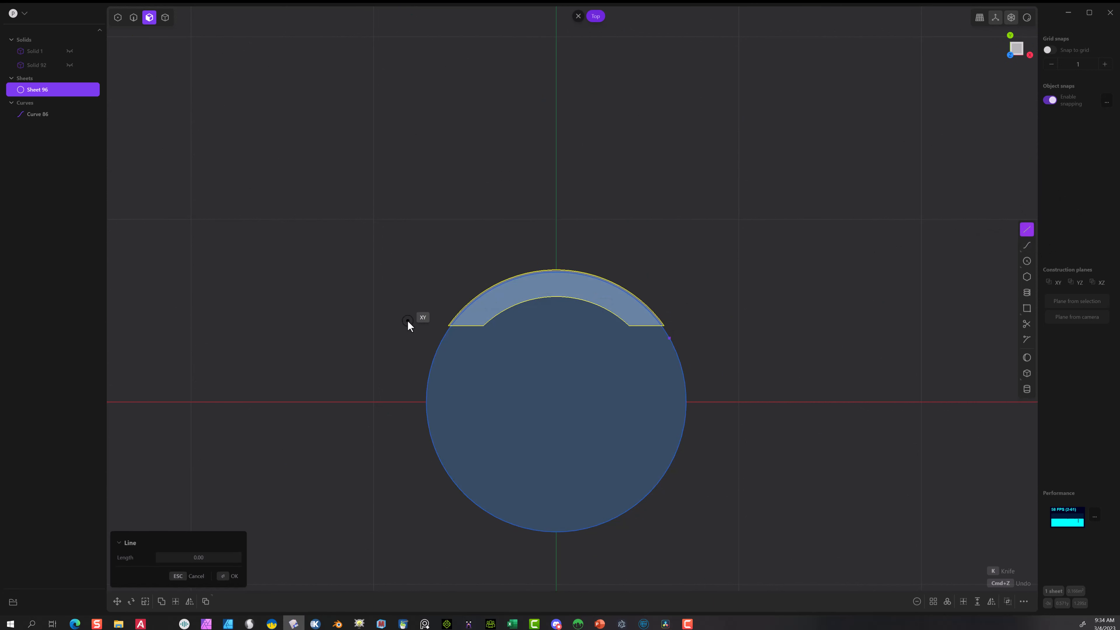
{"action": "scroll", "coordinate": [688, 333], "scroll_direction": "up", "scroll_amount": 5}
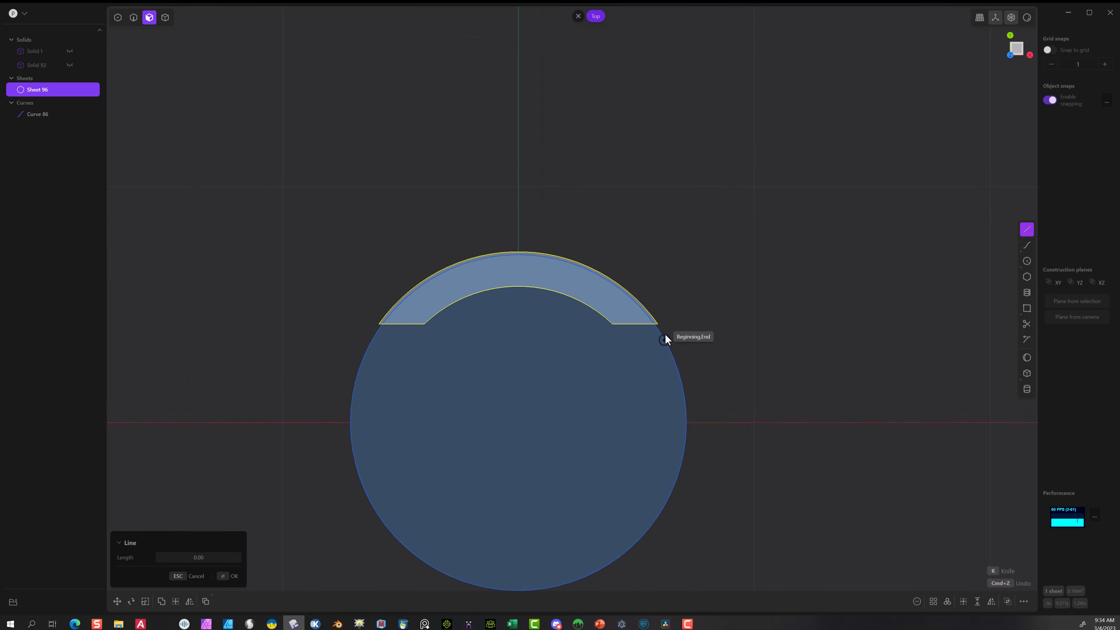
{"action": "left_click", "coordinate": [258, 316]}
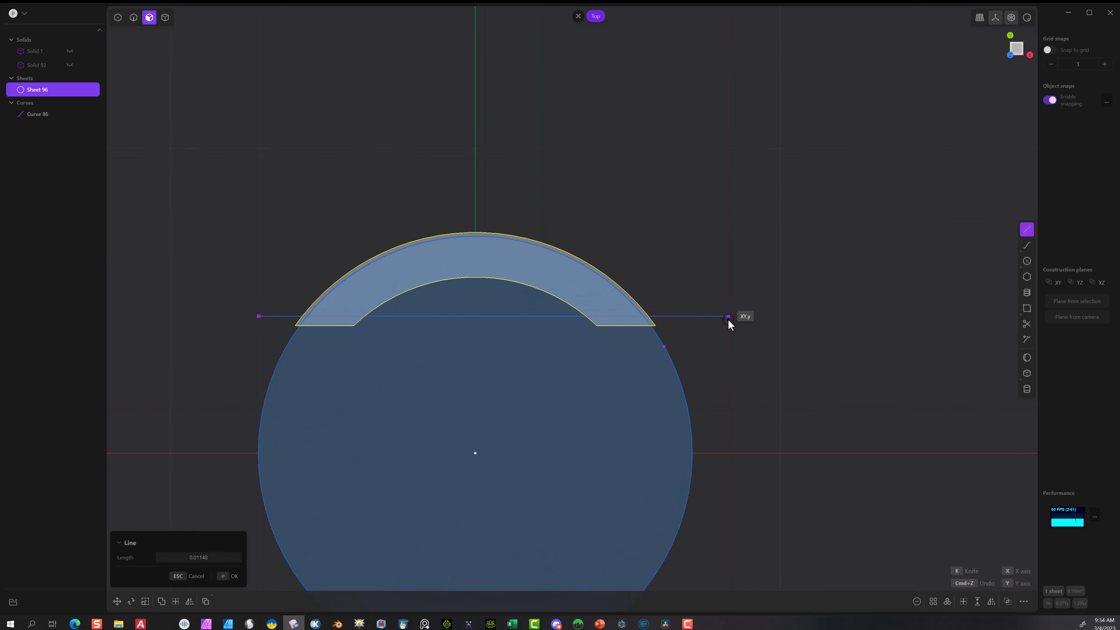
{"action": "key", "text": "Escape"}
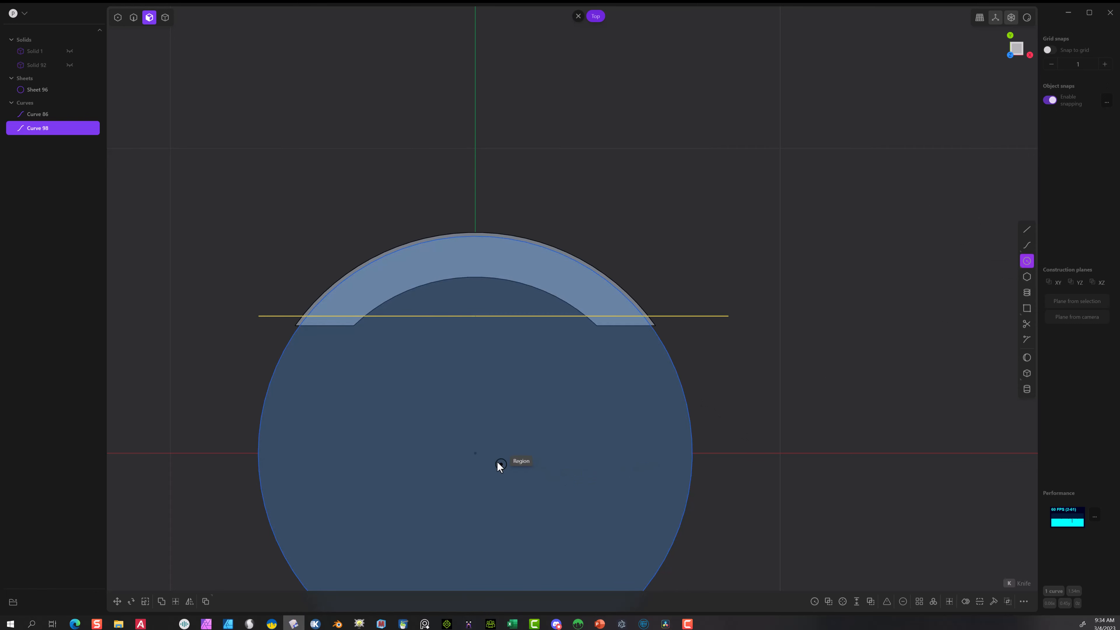
- Start a center-point circle at the origin, at the middle of the existing round profile
{"action": "left_click", "coordinate": [475, 454]}
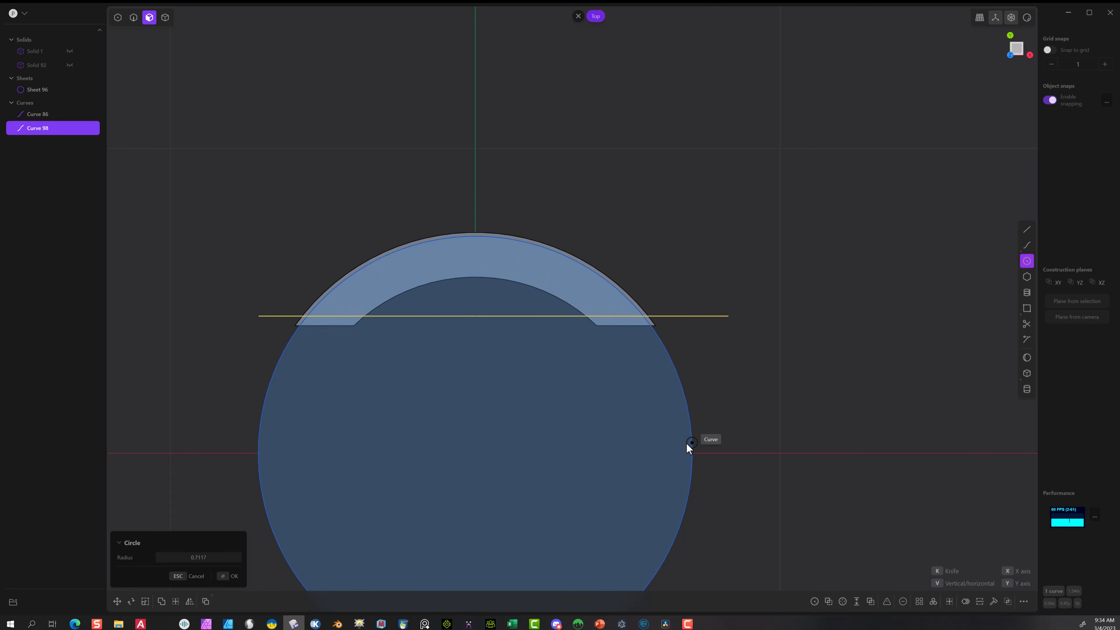
- Draw two concentric circles centred on the origin with radii of about 0.687 and 0.624
{"action": "left_click", "coordinate": [684, 452]}
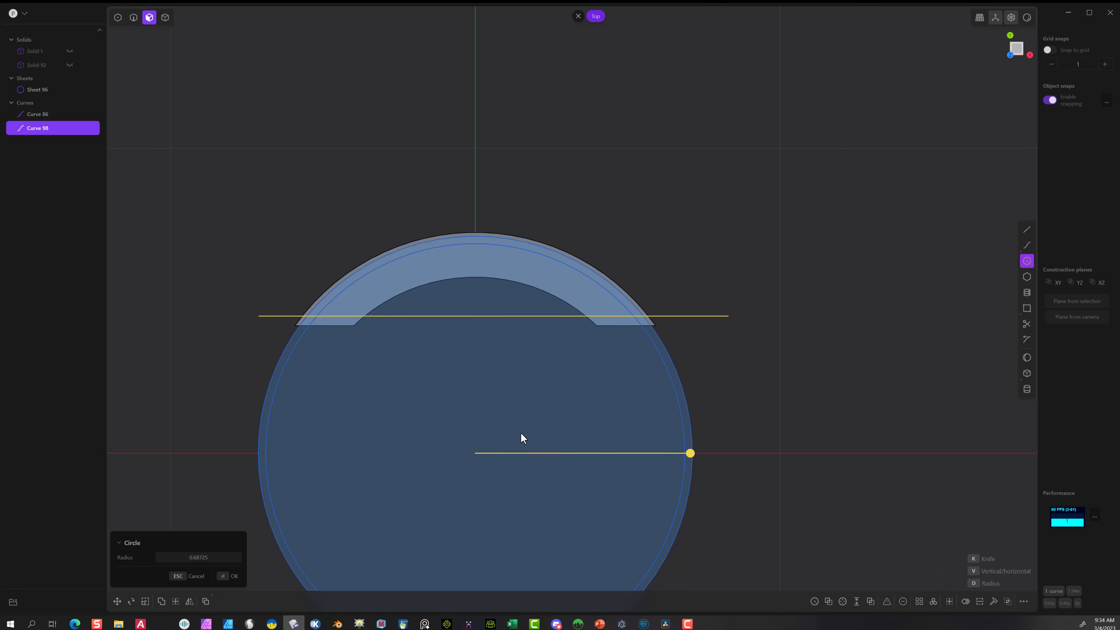
{"action": "left_click", "coordinate": [225, 577]}
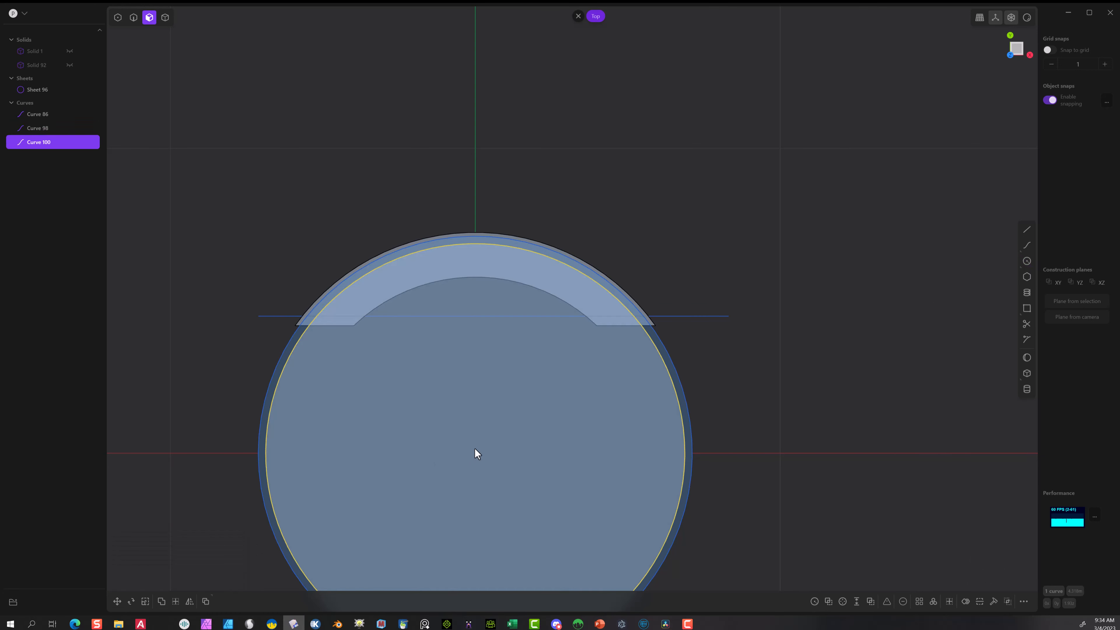
{"action": "left_click", "coordinate": [1027, 261]}
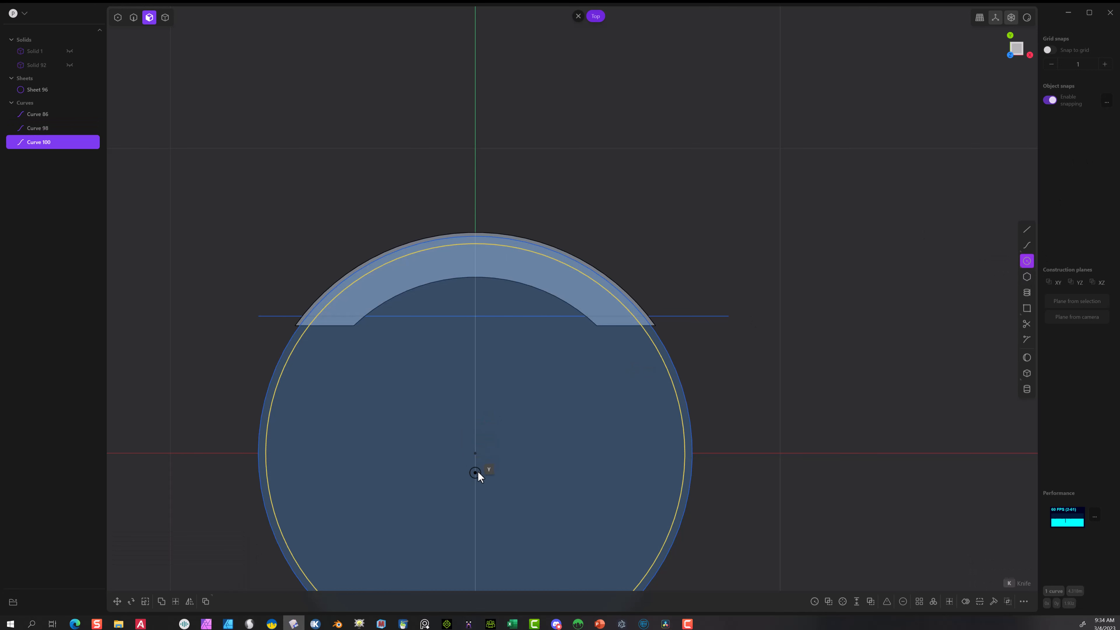
{"action": "left_click", "coordinate": [475, 452]}
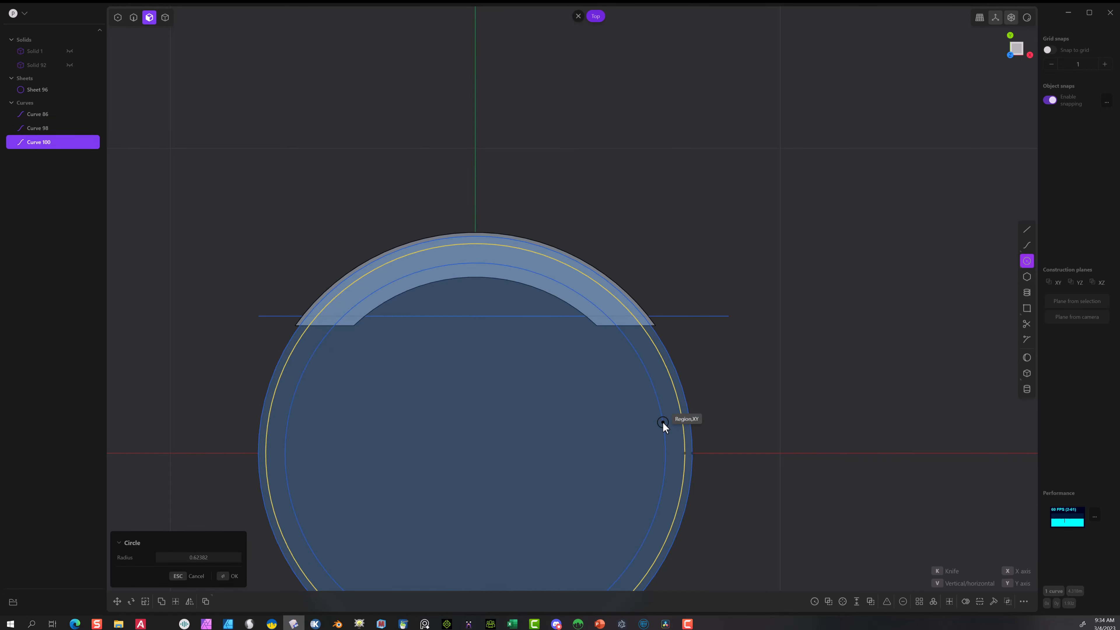
{"action": "left_click", "coordinate": [662, 422]}
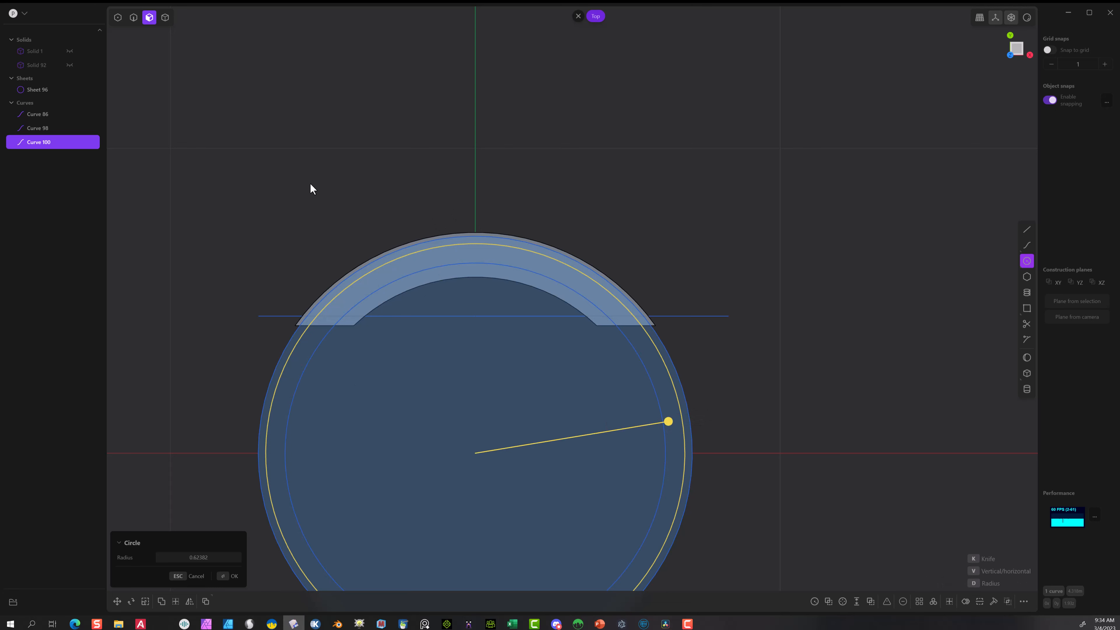
{"action": "left_click", "coordinate": [224, 576]}
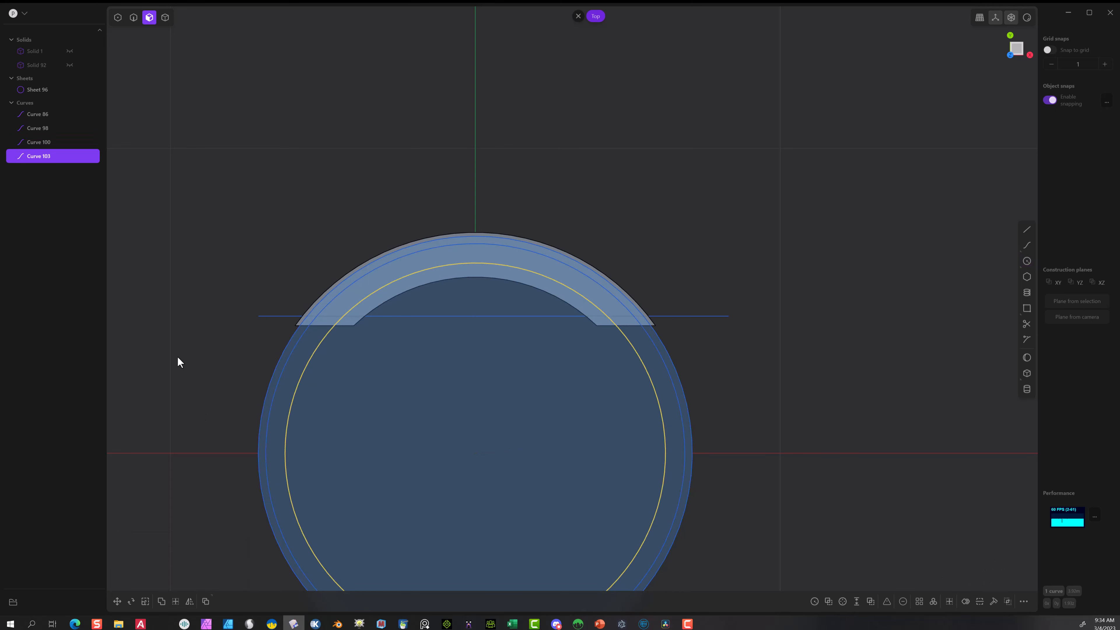
{"action": "middle_click_drag", "start_coordinate": [178, 357], "coordinate": [250, 307]}
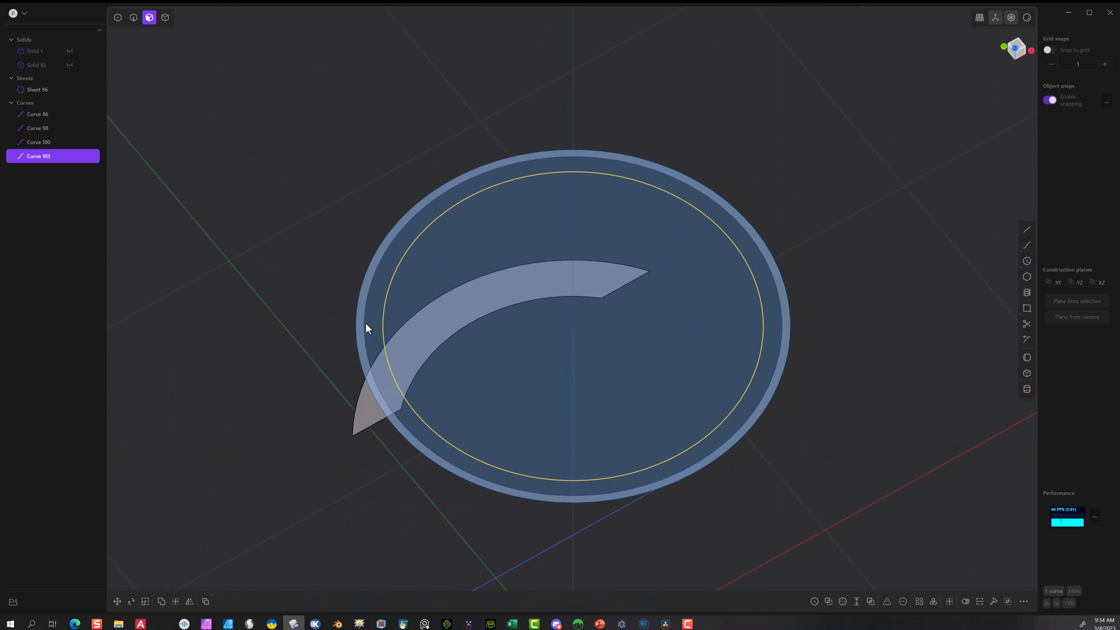
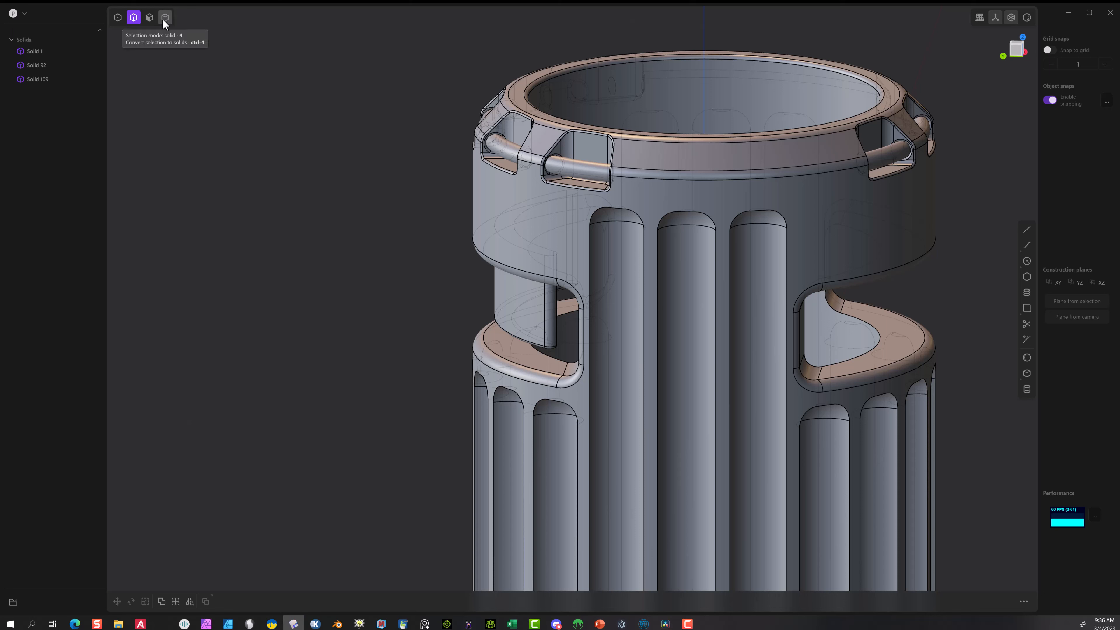
- Move the curved solid in the side window down about 0.114 along the Z axis, checking its height from the back and right views
{"action": "left_click", "coordinate": [165, 17]}
{"action": "left_click", "coordinate": [533, 312]}
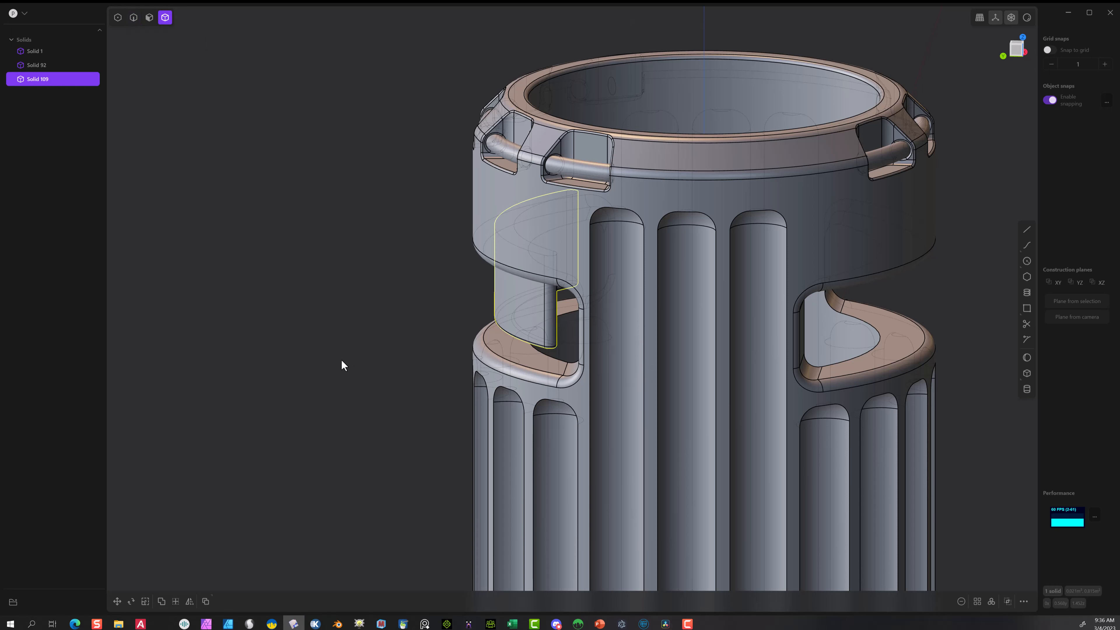
{"action": "left_click", "coordinate": [117, 601]}
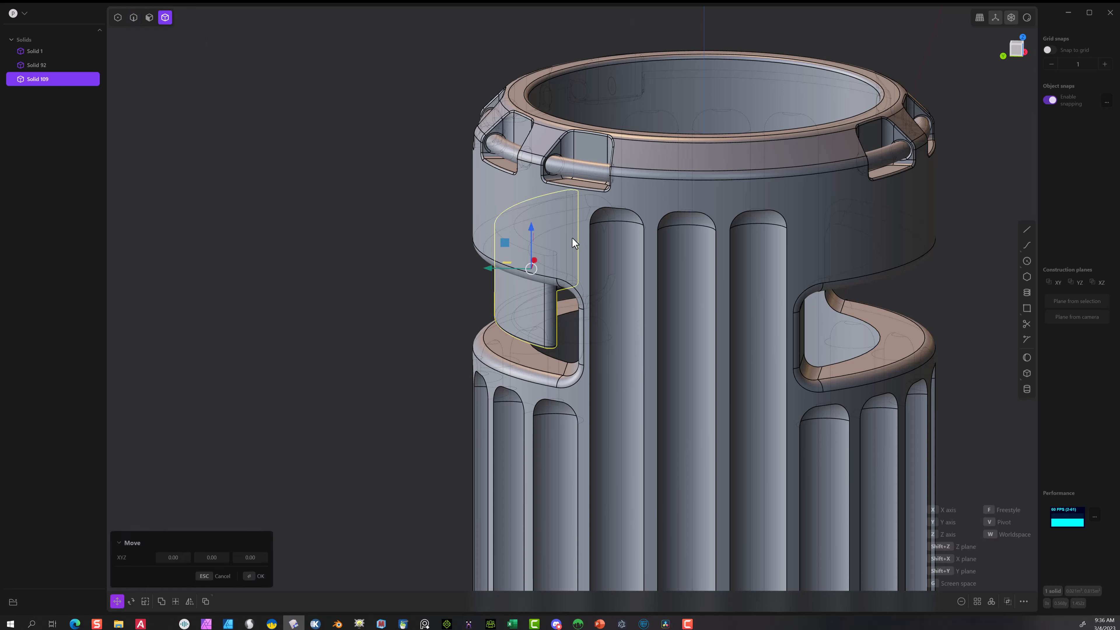
{"action": "left_click_drag", "start_coordinate": [528, 242], "coordinate": [523, 260]}
{"action": "middle_click_drag", "start_coordinate": [398, 355], "coordinate": [420, 345]}
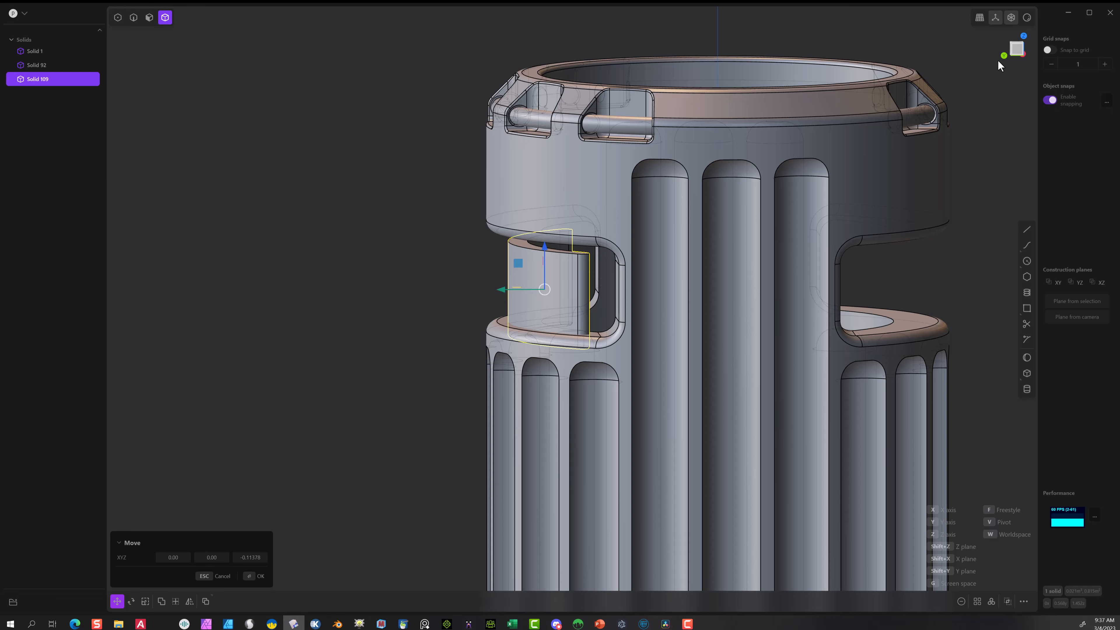
{"action": "left_click", "coordinate": [1004, 56]}
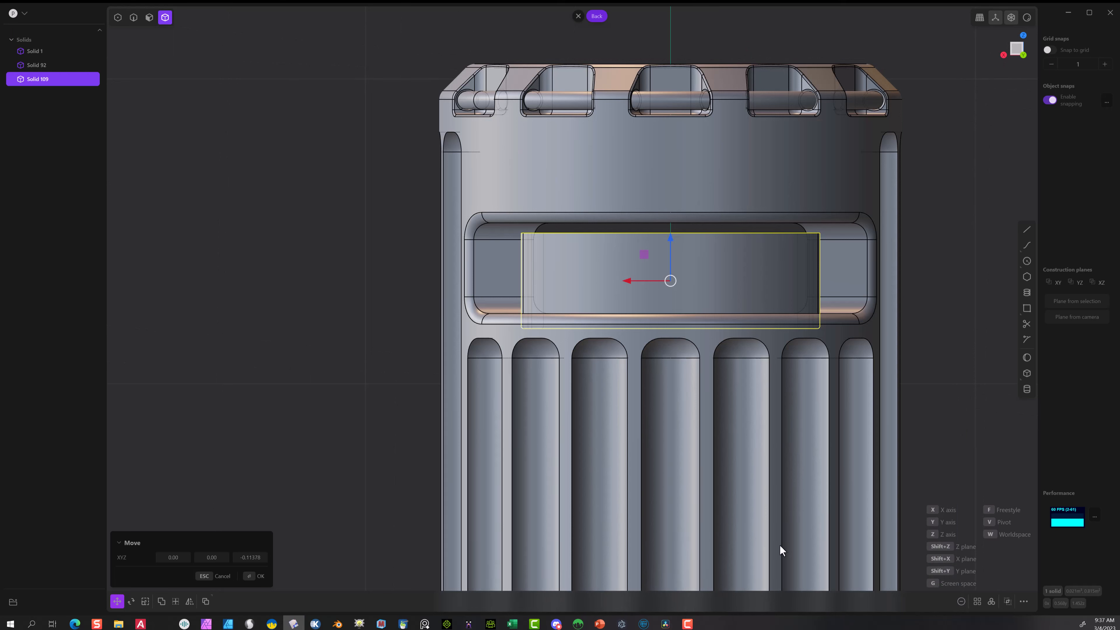
{"action": "left_click", "coordinate": [1006, 56]}
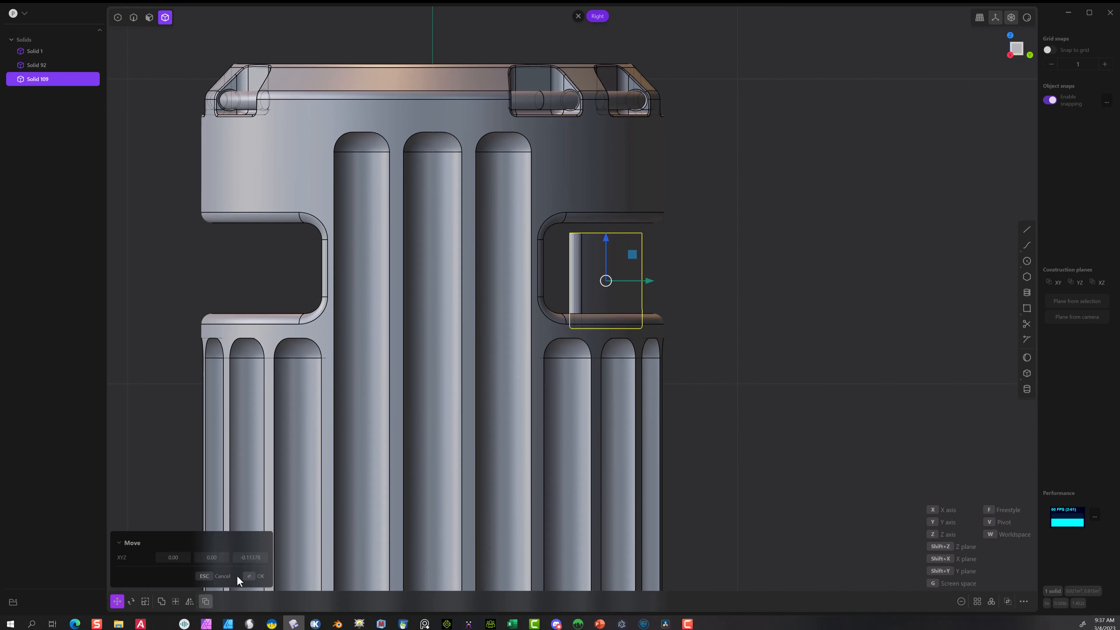
- Mirror the curved solid about a horizontal plane at its mid-height so it splits into an upper and a lower half
{"action": "left_click", "coordinate": [190, 600]}
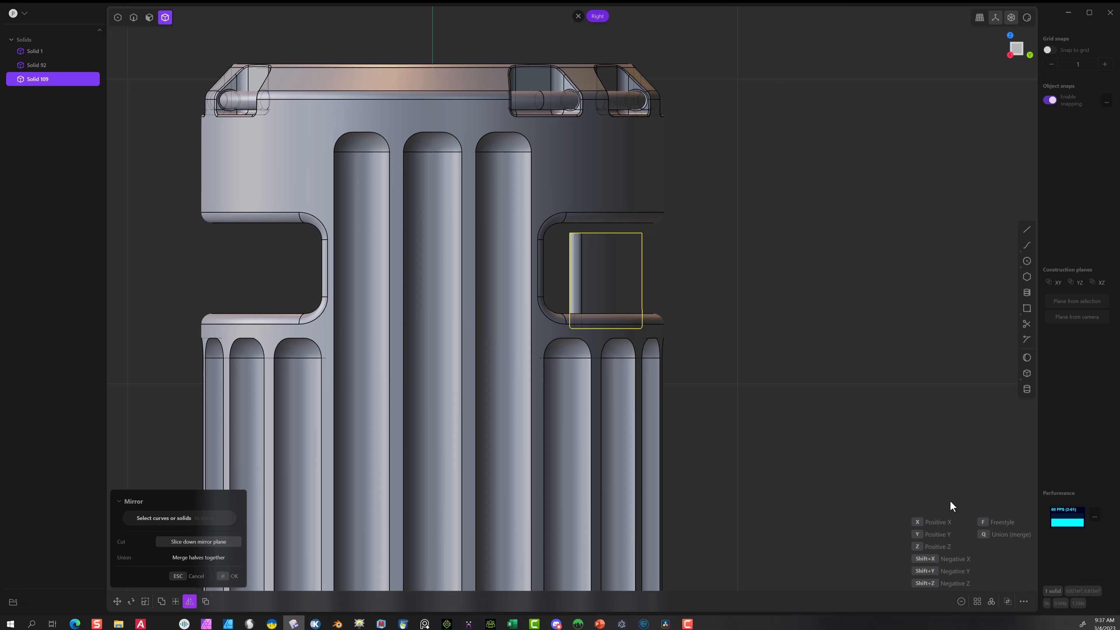
{"action": "left_click", "coordinate": [574, 283]}
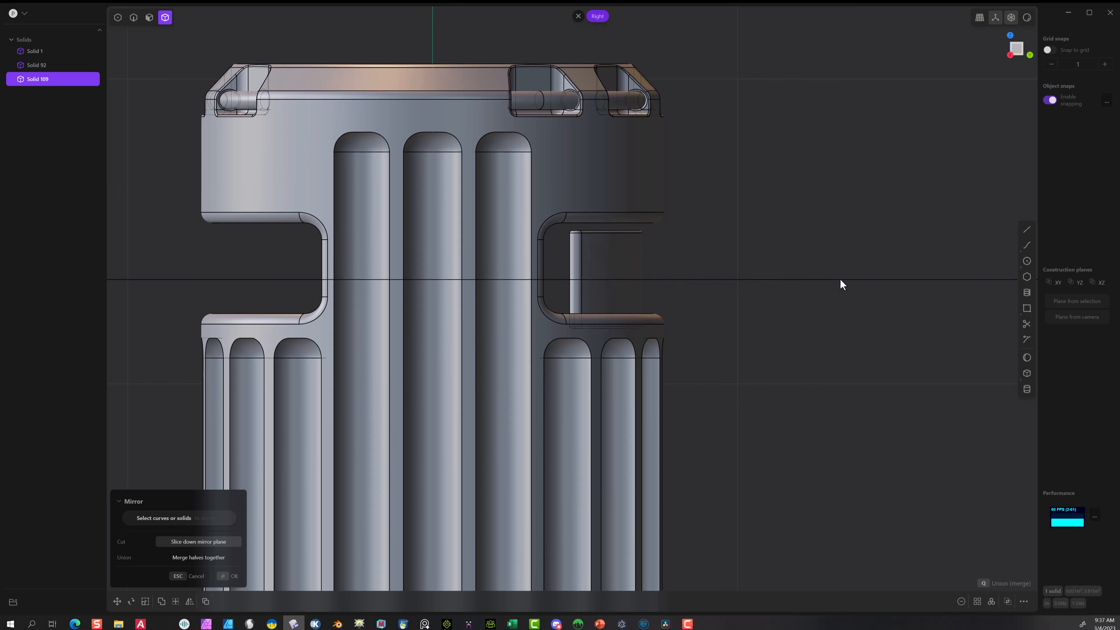
{"action": "middle_click_drag", "start_coordinate": [734, 316], "coordinate": [750, 400]}
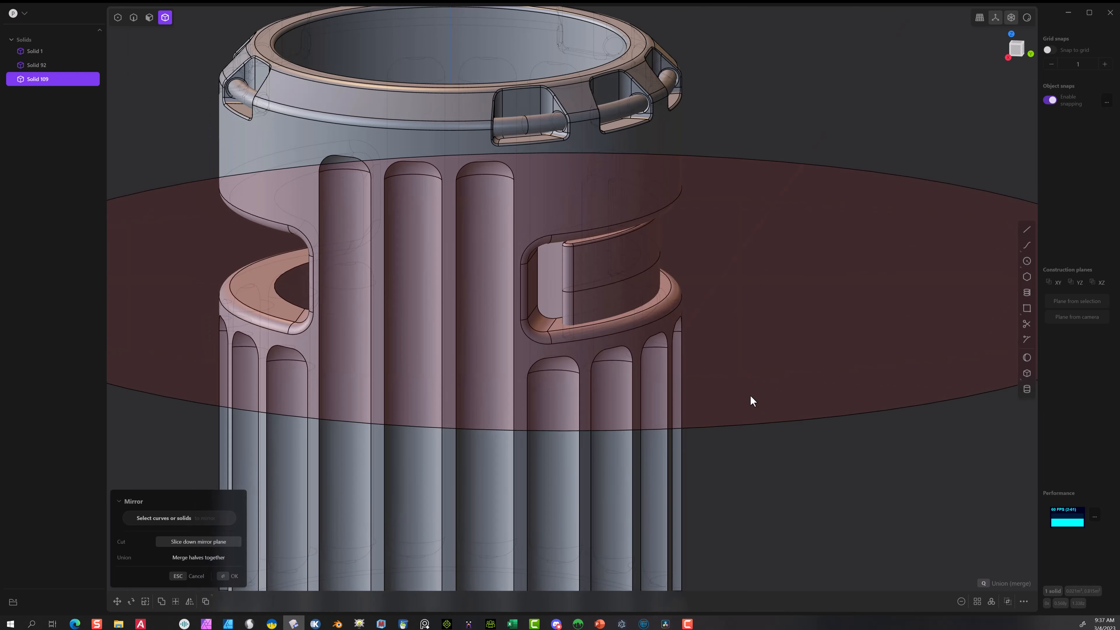
{"action": "left_click", "coordinate": [228, 576]}
- Move the upper half of the curved solid up about 0.07 along the Z axis to separate it from the lower half
{"action": "middle_click_drag", "start_coordinate": [882, 295], "coordinate": [883, 241]}
{"action": "scroll", "coordinate": [862, 263], "scroll_direction": "up", "scroll_amount": 8}
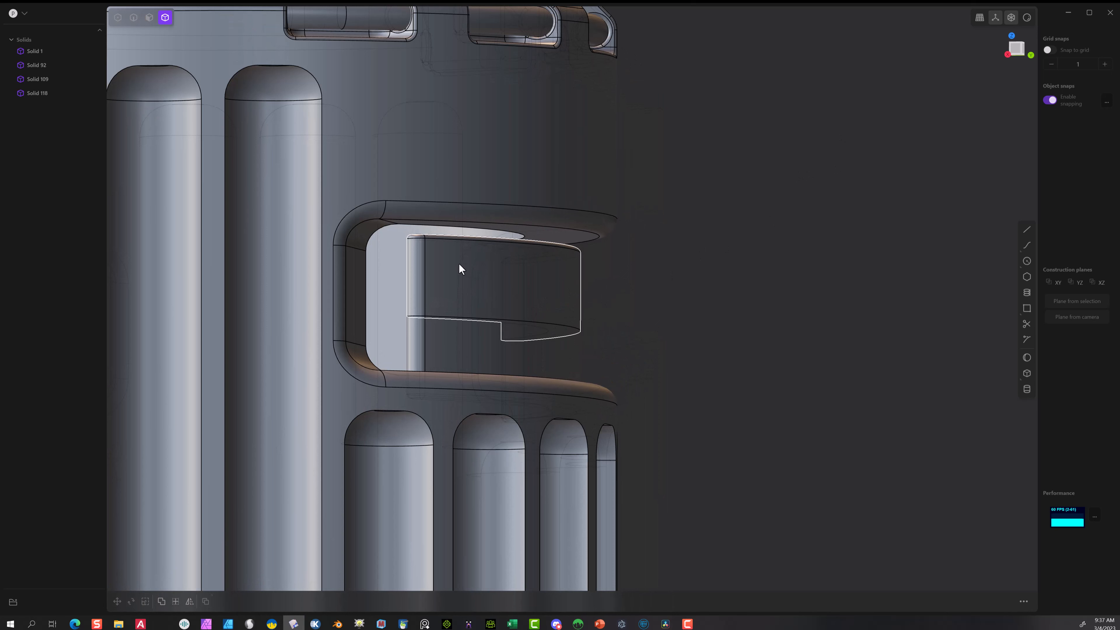
{"action": "left_click", "coordinate": [460, 247]}
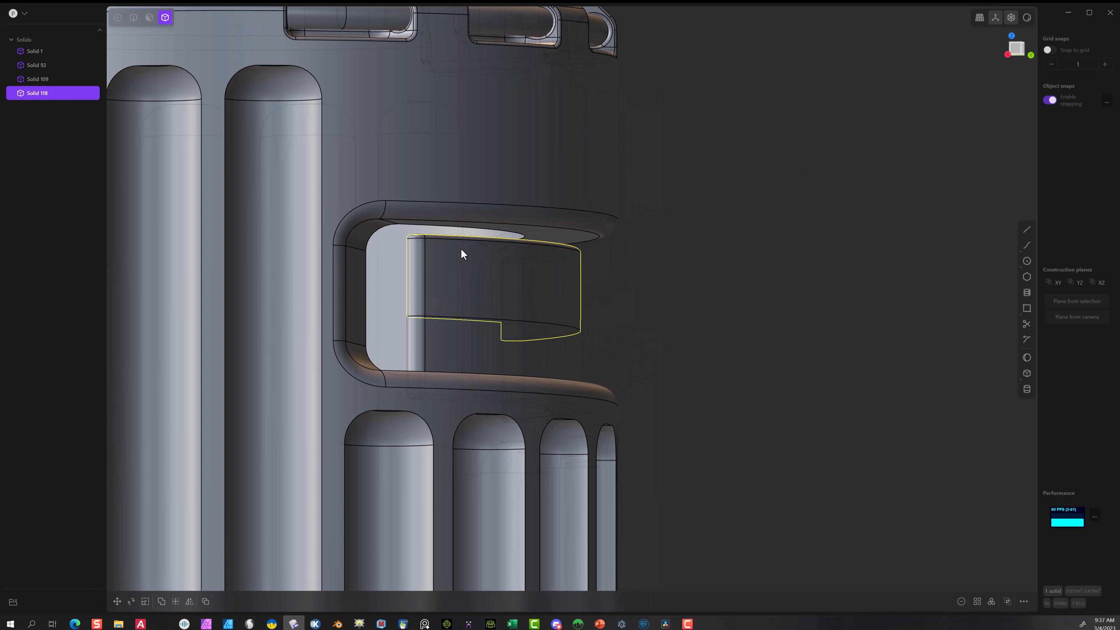
{"action": "left_click", "coordinate": [118, 600]}
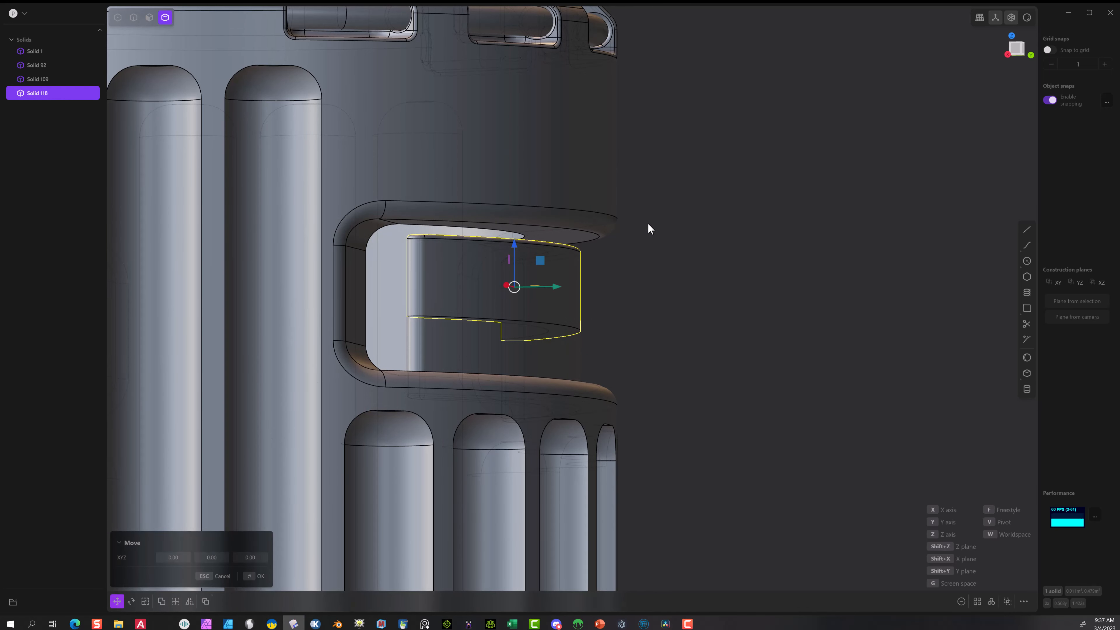
{"action": "left_click", "coordinate": [1010, 55]}
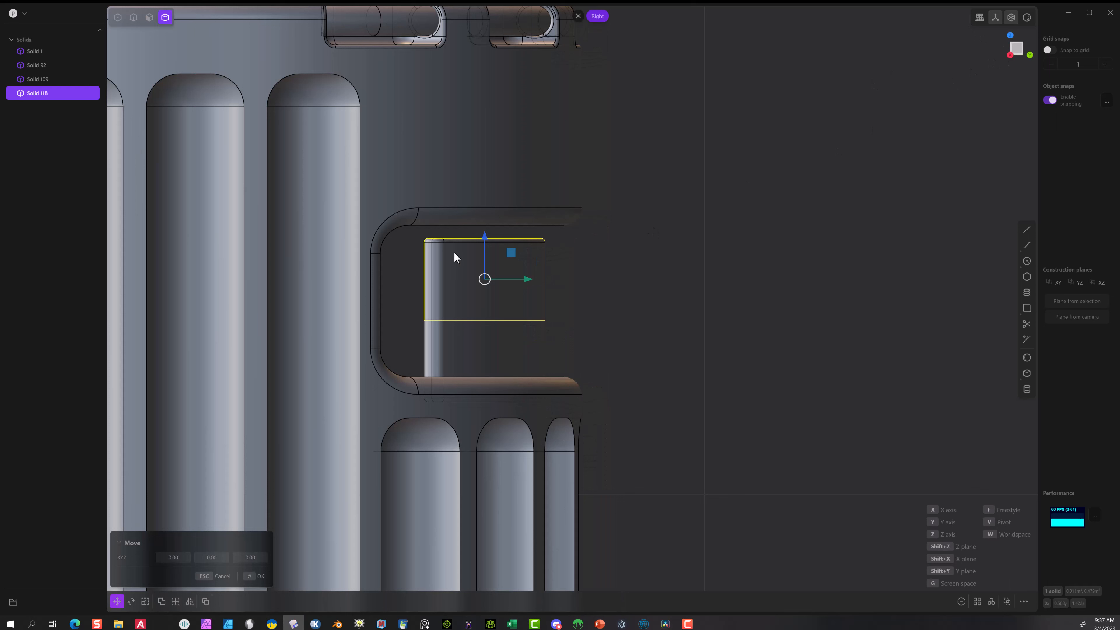
{"action": "left_click_drag", "start_coordinate": [485, 237], "coordinate": [481, 196]}
{"action": "scroll", "coordinate": [674, 264], "scroll_direction": "down", "scroll_amount": 5}
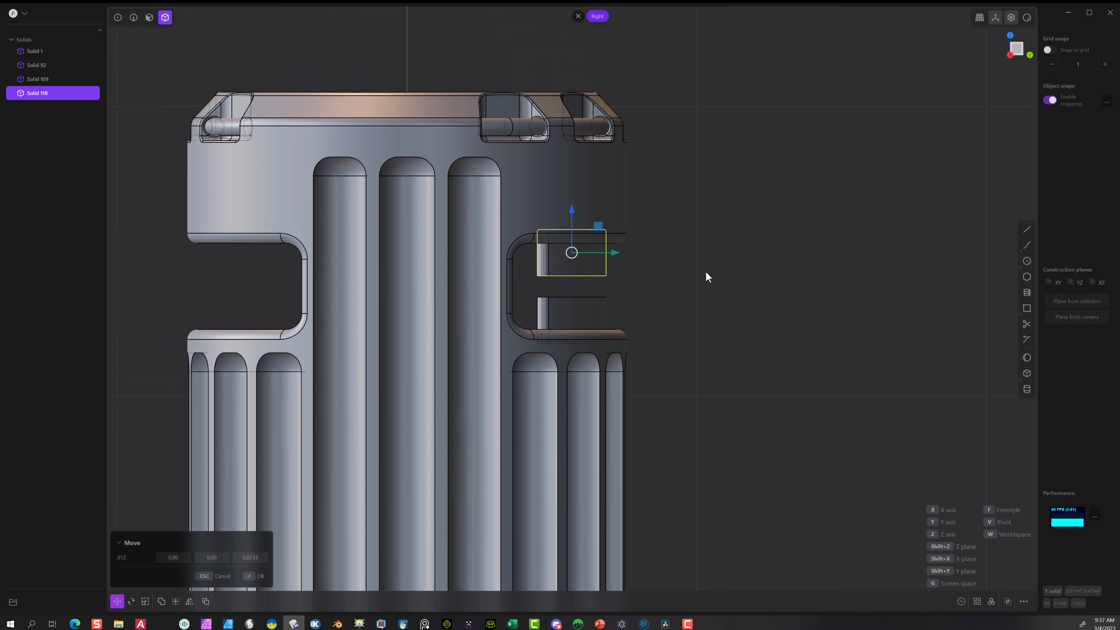
{"action": "left_click", "coordinate": [255, 576]}
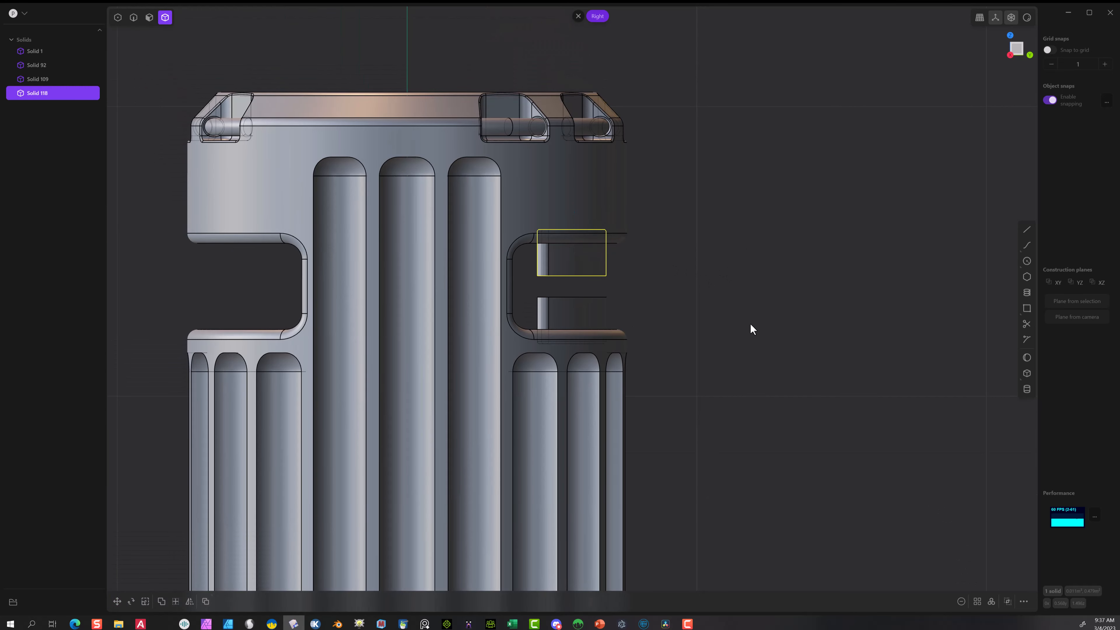
- Mirror both curved halves along the Y axis into the window on the opposite side of the cylinder
{"action": "left_click_drag", "start_coordinate": [804, 209], "coordinate": [573, 314]}
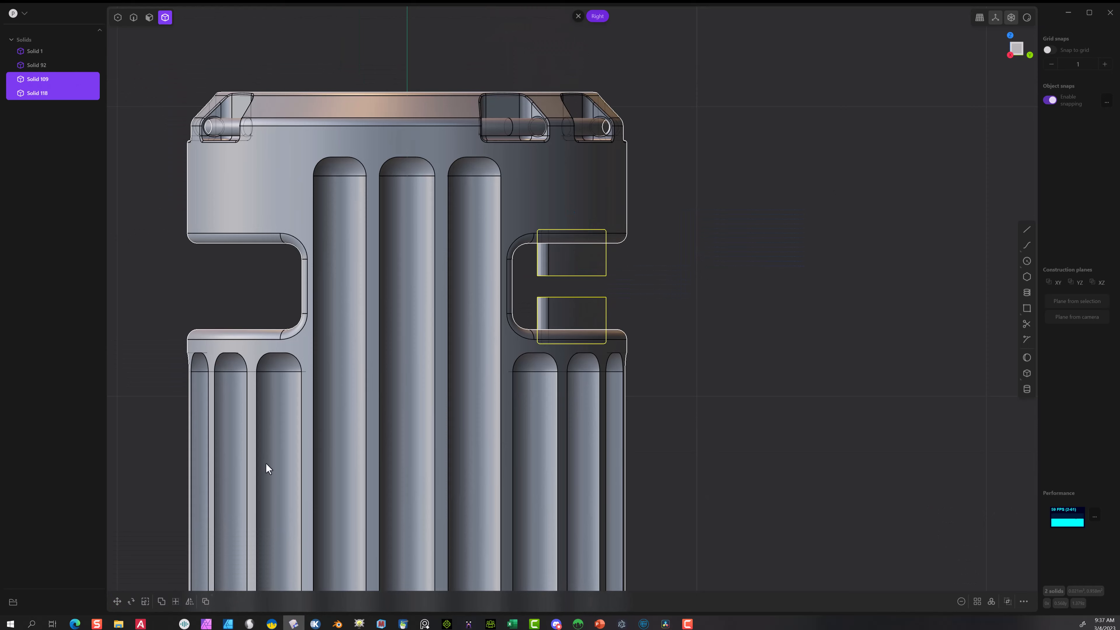
{"action": "left_click", "coordinate": [190, 601]}
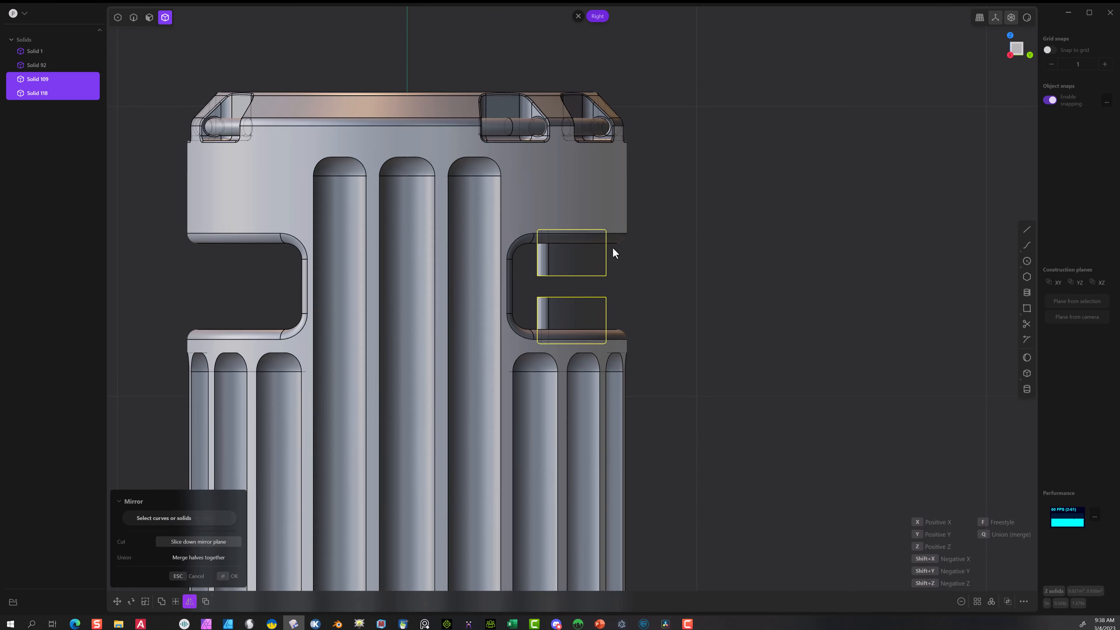
{"action": "scroll", "coordinate": [543, 402], "scroll_direction": "down", "scroll_amount": 3}
{"action": "scroll", "coordinate": [499, 495], "scroll_direction": "down", "scroll_amount": 1}
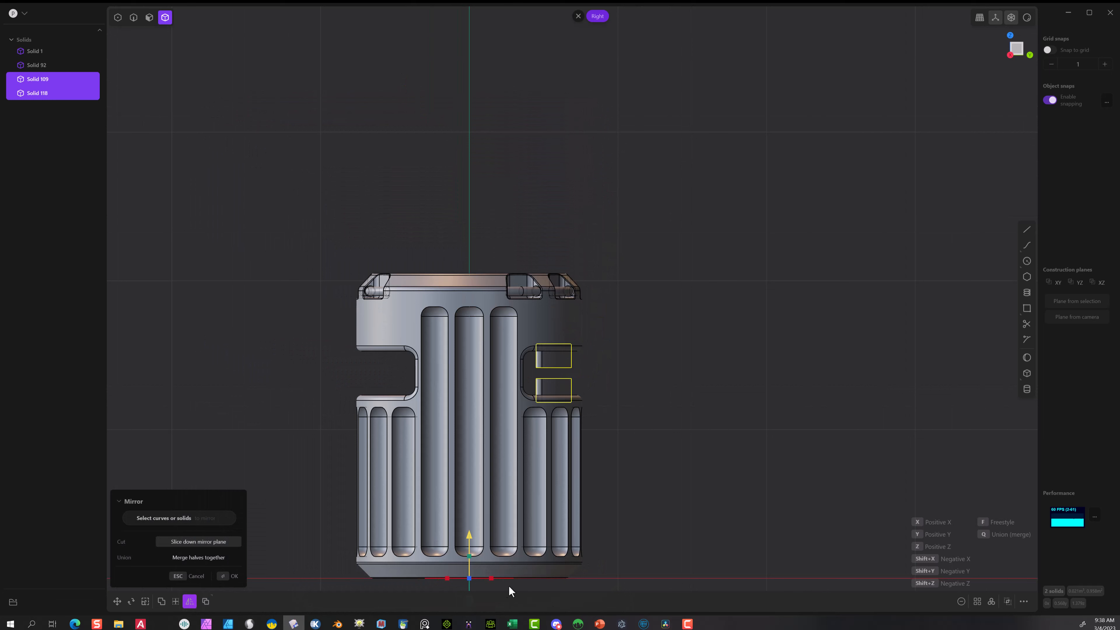
{"action": "left_click", "coordinate": [491, 579]}
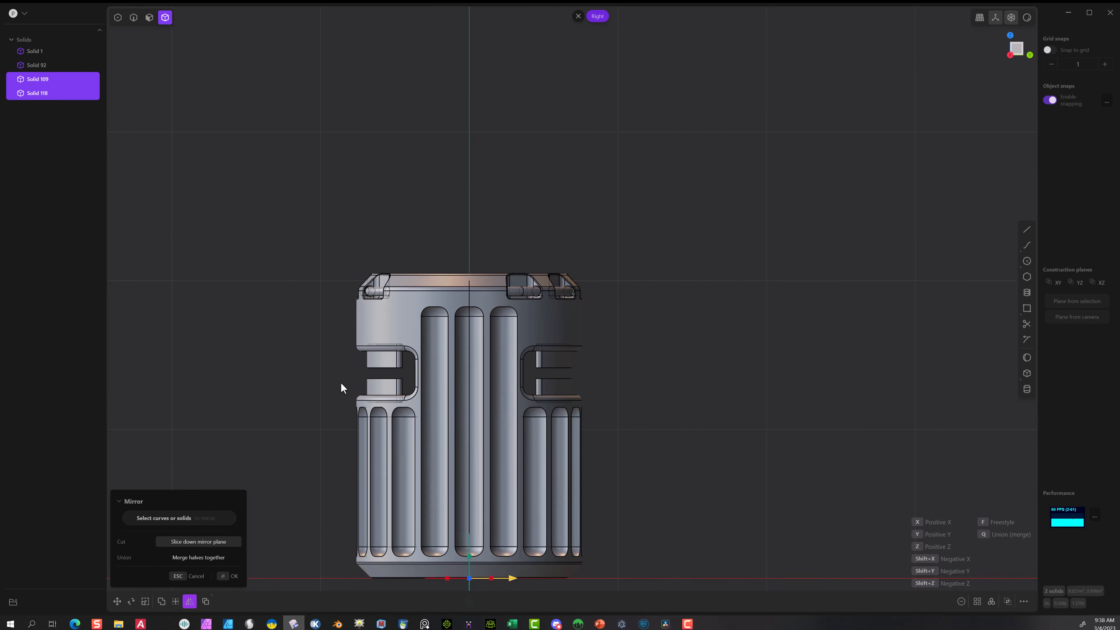
{"action": "left_click", "coordinate": [225, 575]}
- Subtract all four curved solids from the cylindrical body with a Boolean difference, without keeping the tools, and inspect the cut slots
{"action": "scroll", "coordinate": [431, 356], "scroll_direction": "up", "scroll_amount": 2}
{"action": "scroll", "coordinate": [374, 277], "scroll_direction": "up", "scroll_amount": 2}
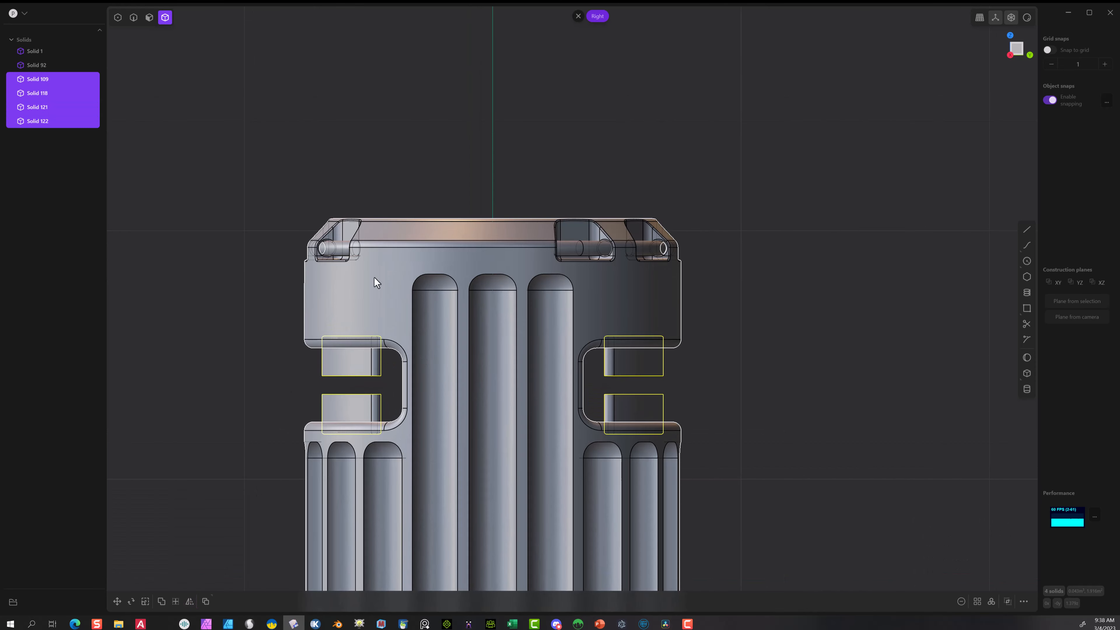
{"action": "left_click", "coordinate": [373, 277]}
{"action": "left_click", "coordinate": [365, 366], "text": "shift"}
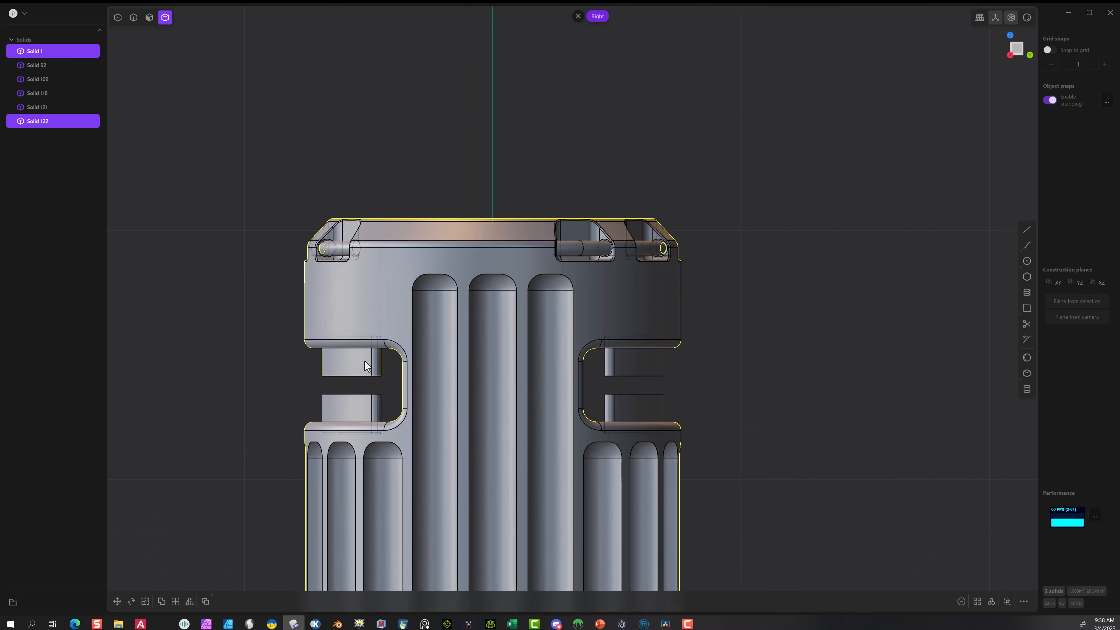
{"action": "left_click", "coordinate": [357, 401], "text": "shift"}
{"action": "left_click", "coordinate": [616, 373], "text": "shift"}
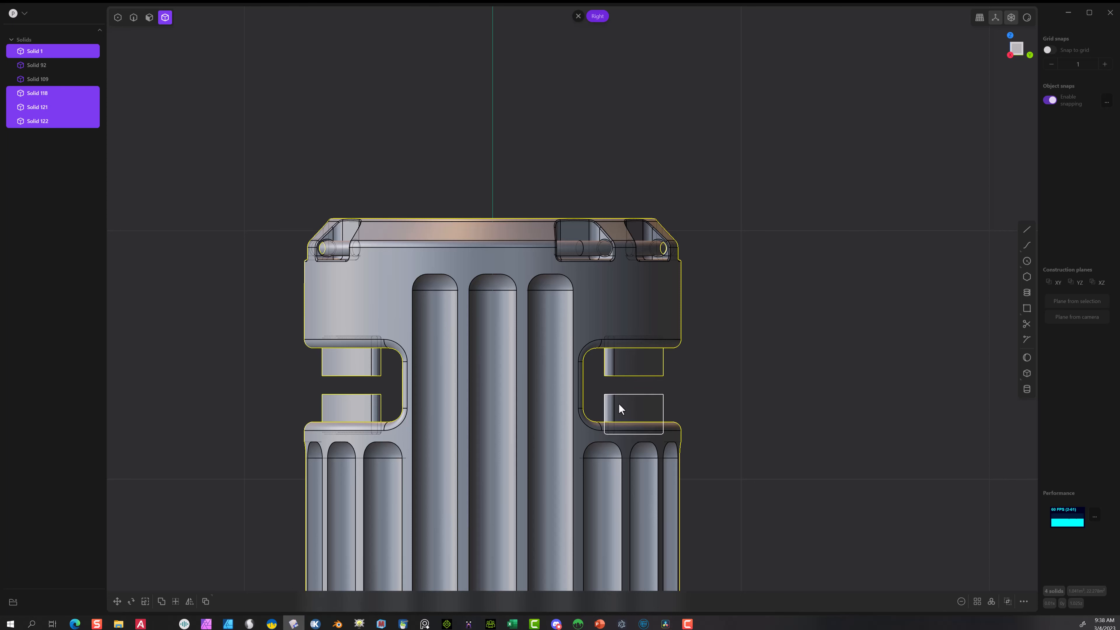
{"action": "left_click", "coordinate": [617, 404], "text": "shift"}
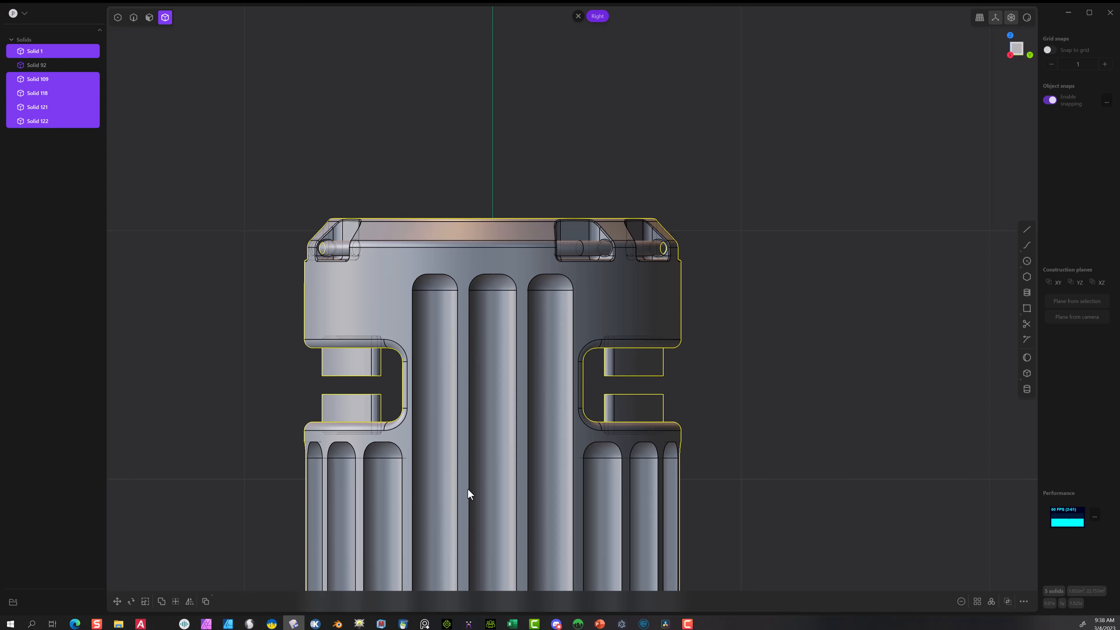
{"action": "left_click", "coordinate": [161, 601]}
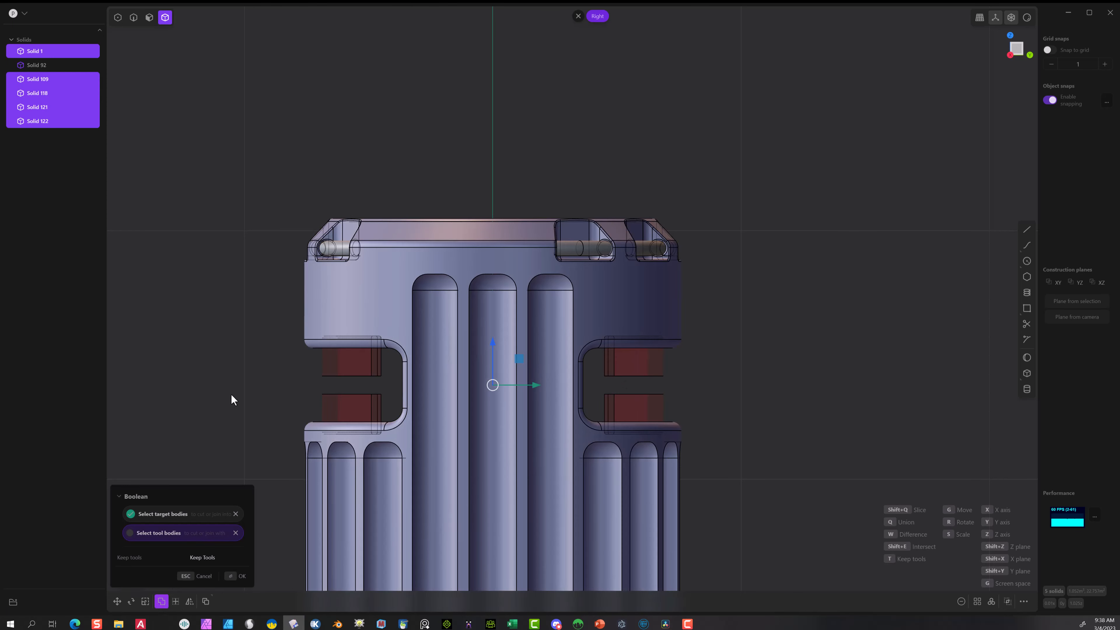
{"action": "left_click", "coordinate": [233, 578]}
{"action": "middle_click_drag", "start_coordinate": [234, 392], "coordinate": [253, 421]}
{"action": "scroll", "coordinate": [321, 398], "scroll_direction": "up", "scroll_amount": 6}
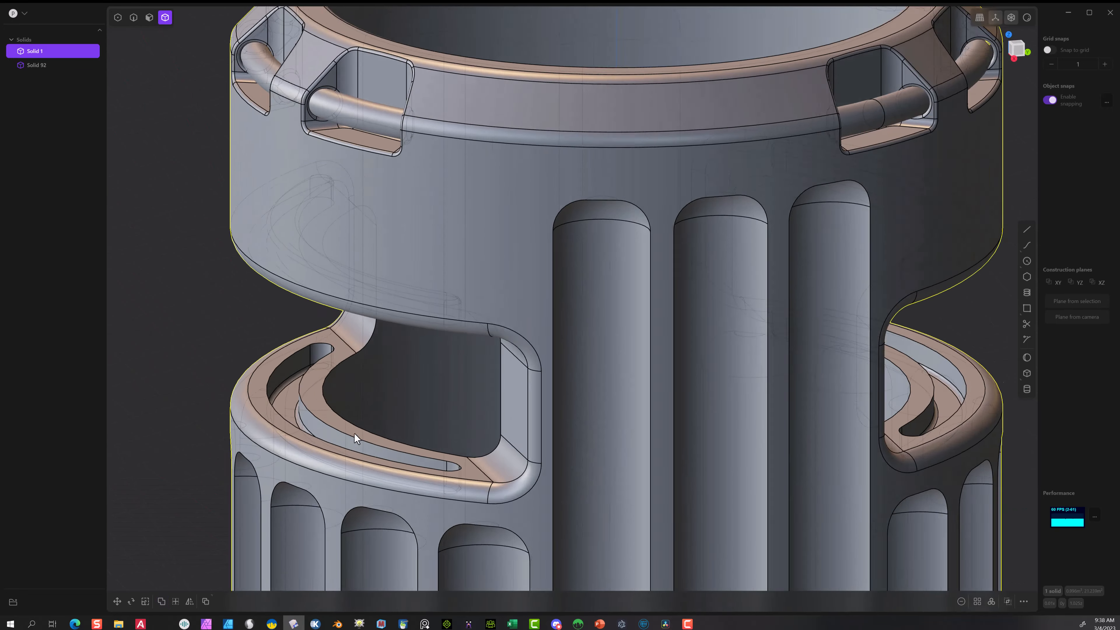
{"action": "middle_click_drag", "start_coordinate": [354, 434], "coordinate": [381, 450]}
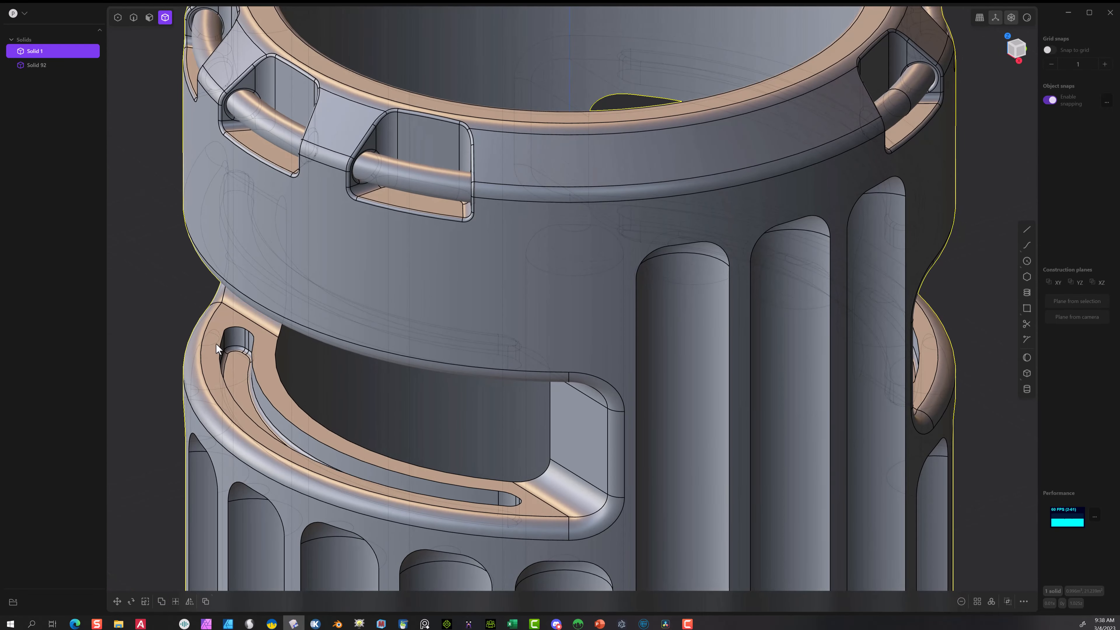
{"action": "scroll", "coordinate": [417, 442], "scroll_direction": "down", "scroll_amount": 2}
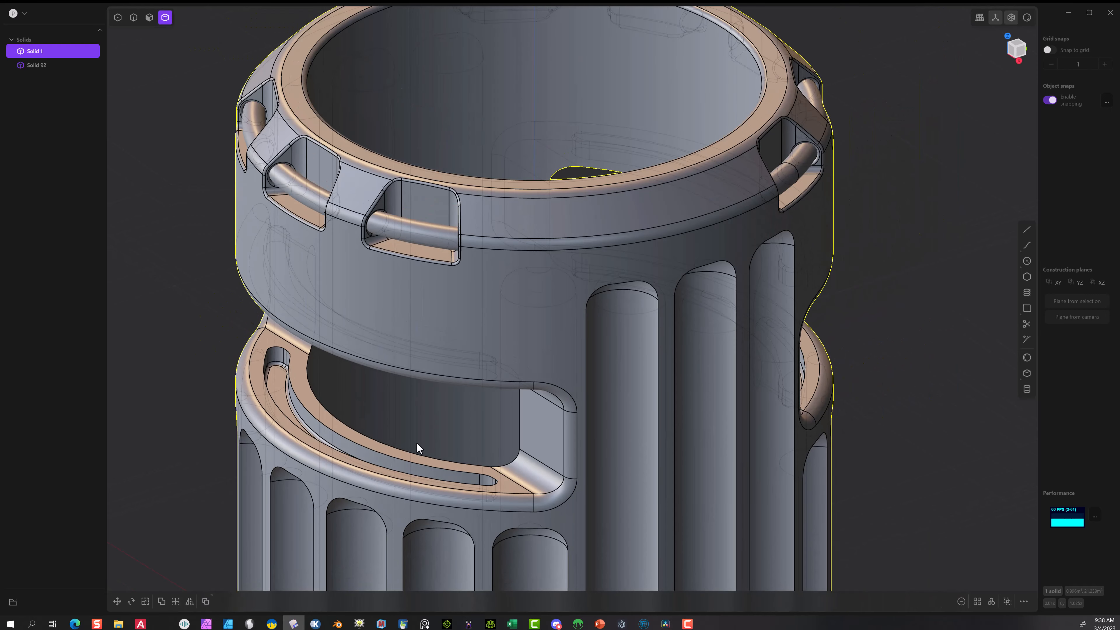
{"action": "scroll", "coordinate": [363, 440], "scroll_direction": "down", "scroll_amount": 2}
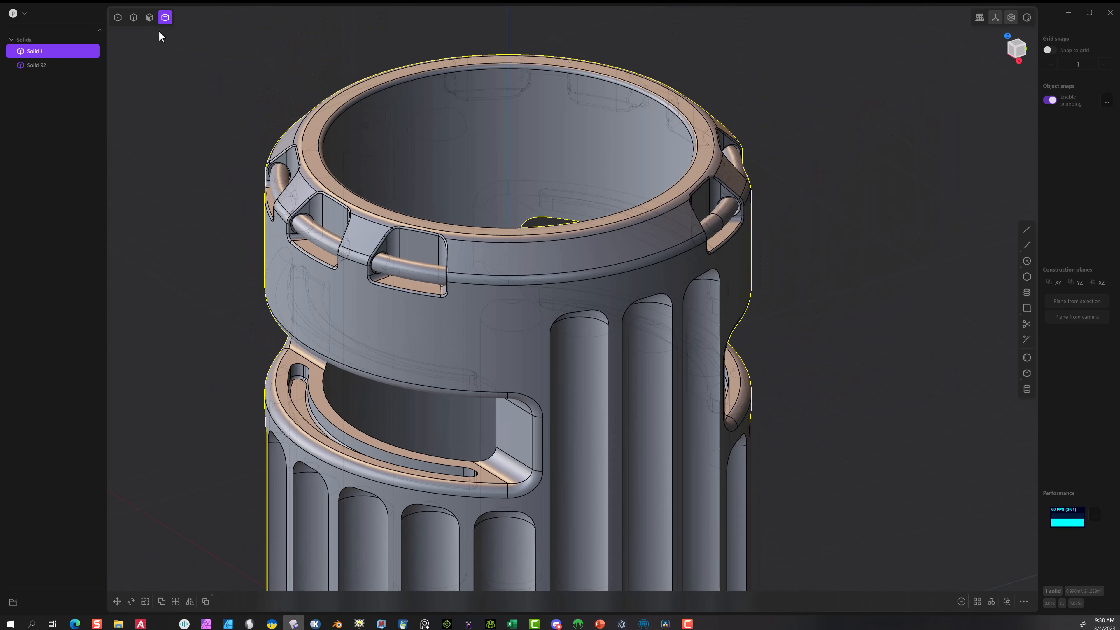
- Fillet the rim edges of all four curved slots in the side windows with a distance of about 0.006
{"action": "left_click", "coordinate": [134, 17]}
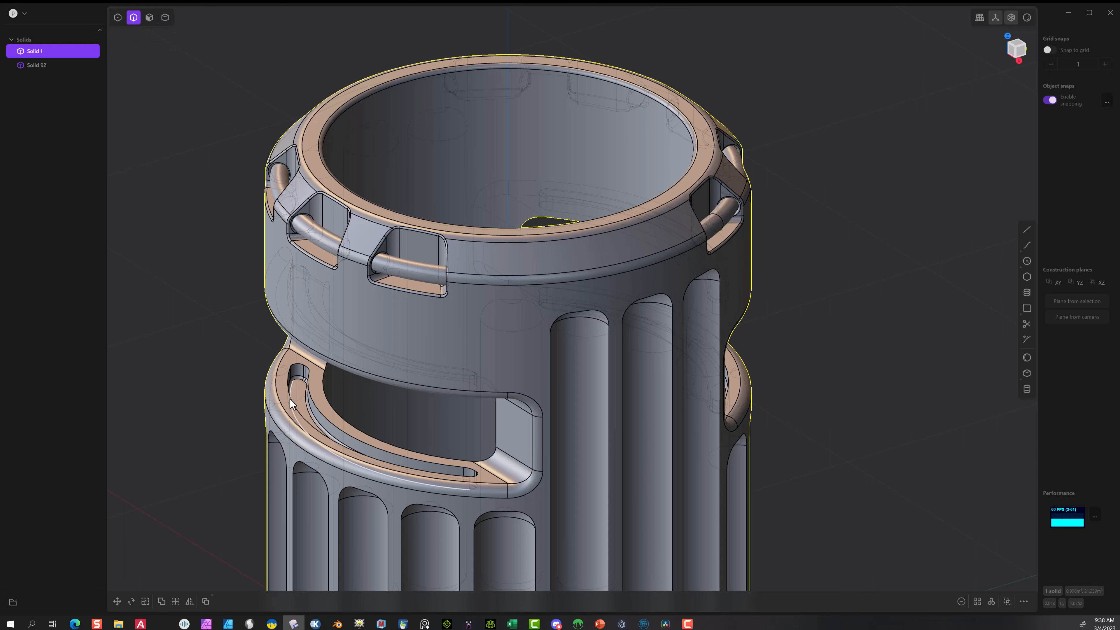
{"action": "left_click", "coordinate": [316, 396]}
{"action": "key", "text": "f"}
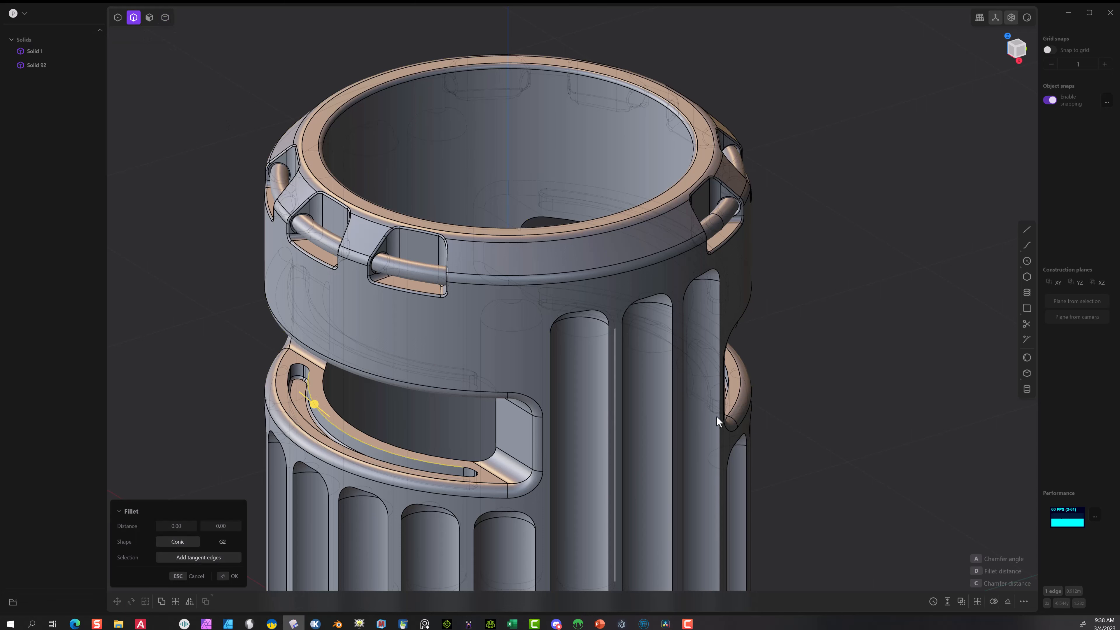
{"action": "middle_click_drag", "start_coordinate": [677, 383], "coordinate": [575, 275]}
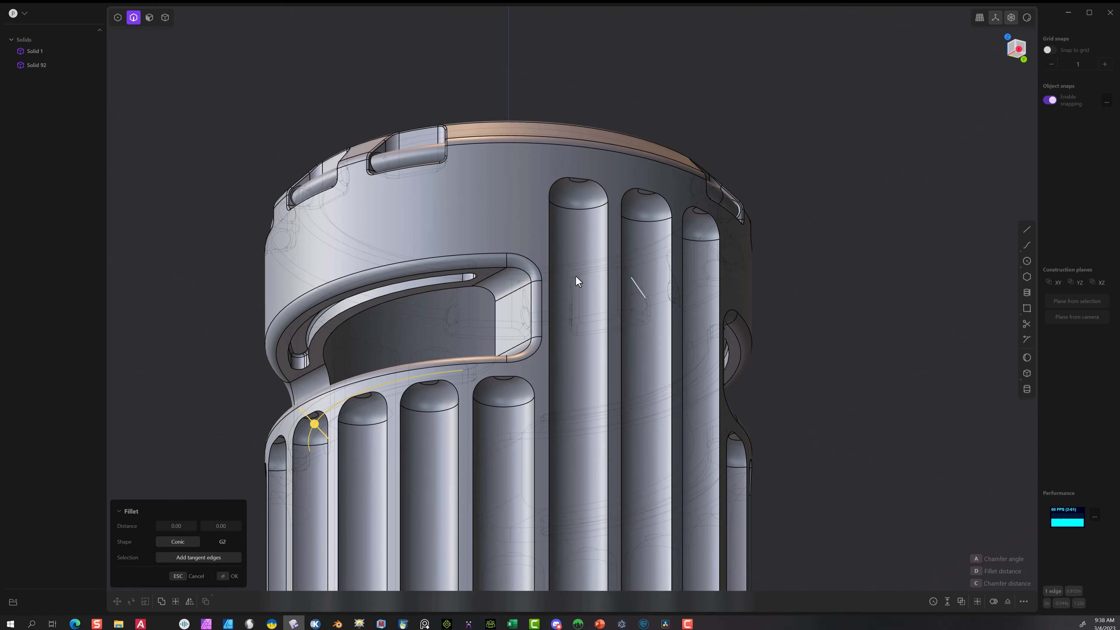
{"action": "left_click", "coordinate": [396, 296]}
{"action": "middle_click_drag", "start_coordinate": [790, 353], "coordinate": [765, 370]}
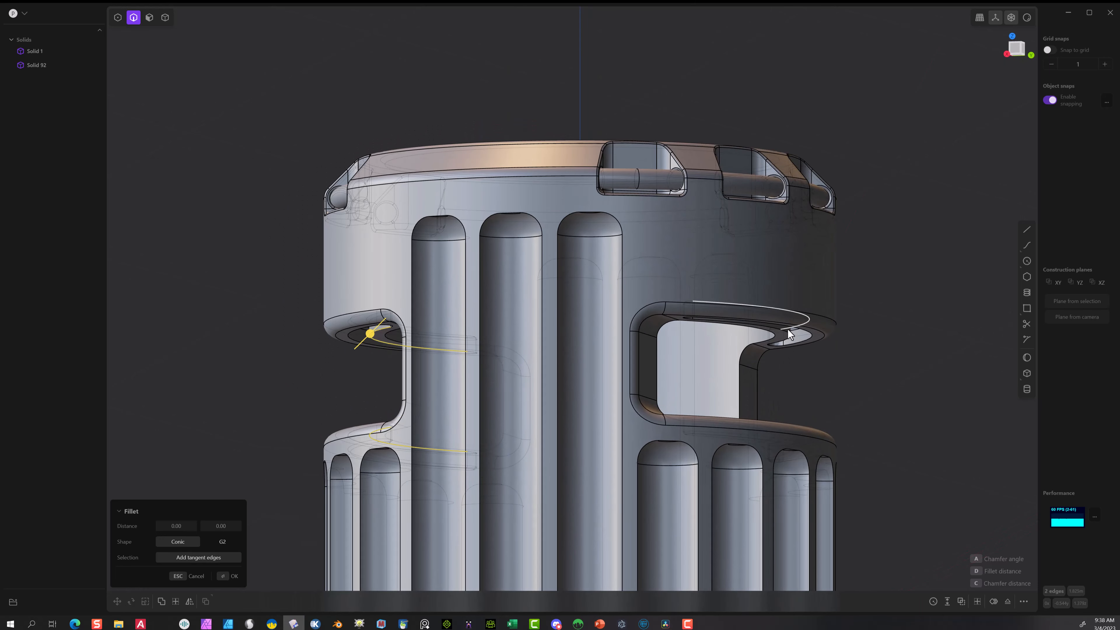
{"action": "left_click", "coordinate": [789, 339]}
{"action": "middle_click_drag", "start_coordinate": [891, 387], "coordinate": [867, 370]}
{"action": "left_click", "coordinate": [790, 398]}
{"action": "scroll", "coordinate": [743, 457], "scroll_direction": "up", "scroll_amount": 5}
{"action": "left_click_drag", "start_coordinate": [751, 409], "coordinate": [749, 405]}
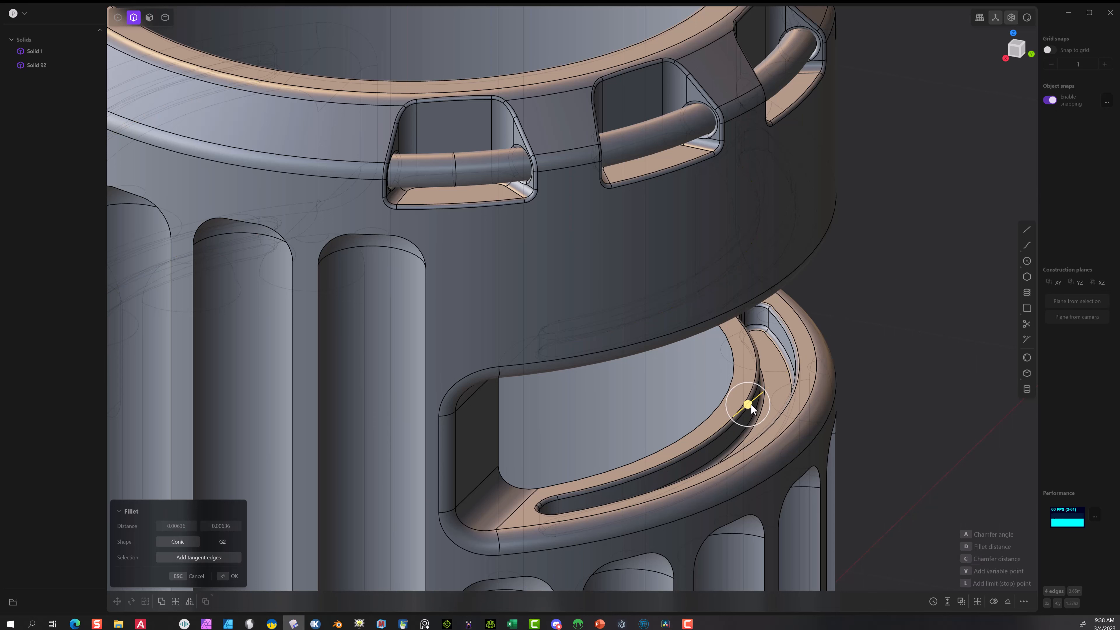
{"action": "left_click", "coordinate": [229, 576]}
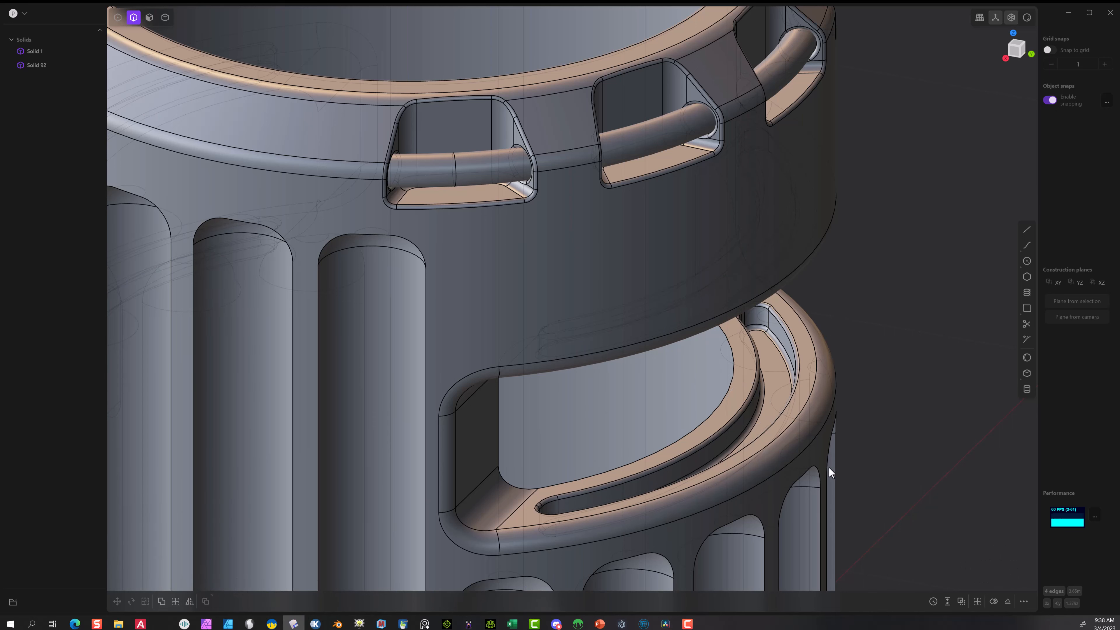
- Draw a circle of radius about 0.58 centred on the cylinder's axis, close to the bore's inner edge, in the top view
{"action": "scroll", "coordinate": [860, 430], "scroll_direction": "down", "scroll_amount": 10}
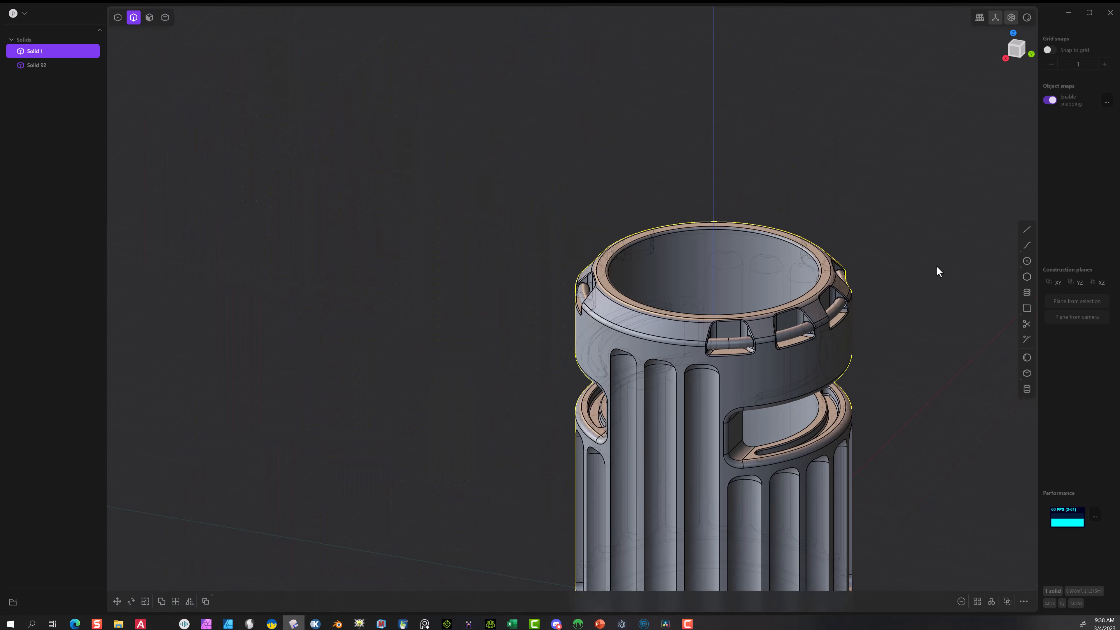
{"action": "middle_click_drag", "start_coordinate": [917, 403], "coordinate": [748, 282], "text": "shift"}
{"action": "scroll", "coordinate": [821, 345], "scroll_direction": "down", "scroll_amount": 1}
{"action": "middle_click_drag", "start_coordinate": [818, 338], "coordinate": [999, 262]}
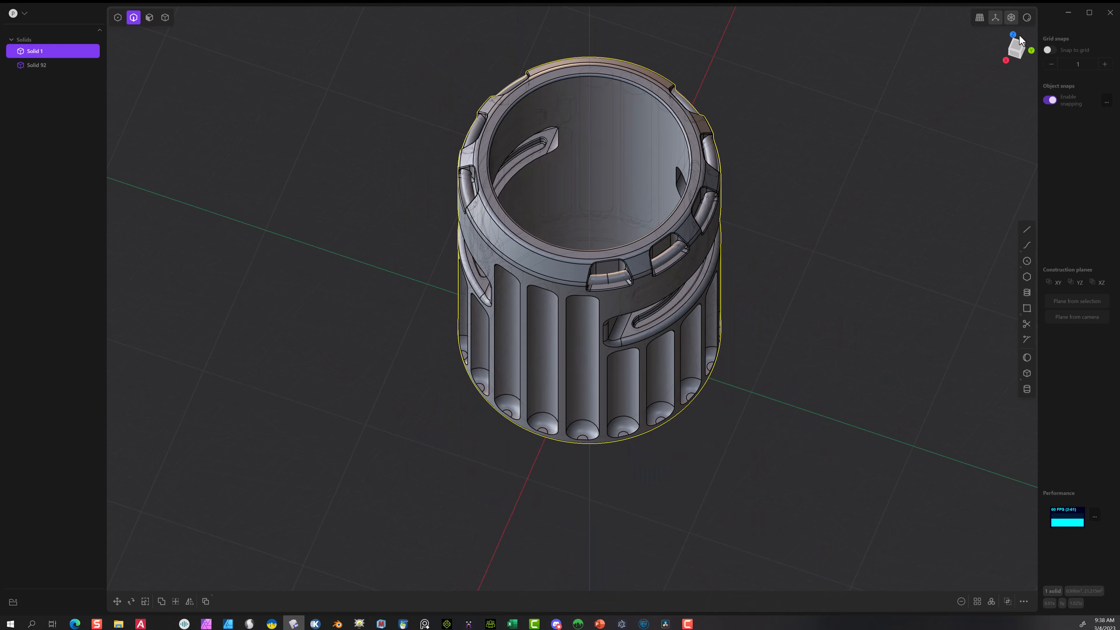
{"action": "left_click", "coordinate": [1012, 34]}
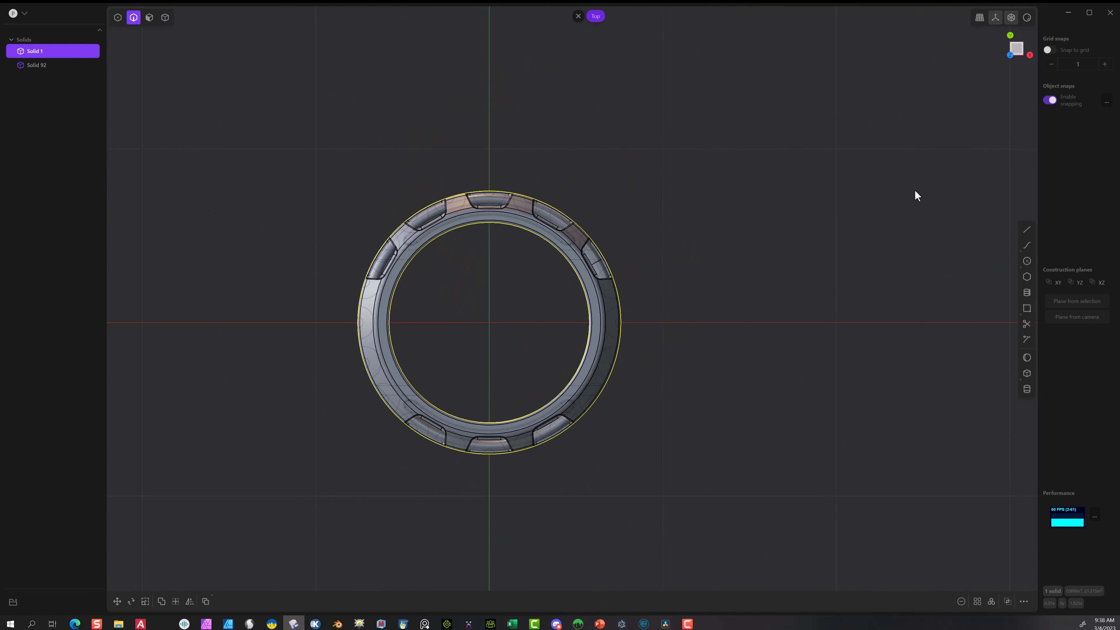
{"action": "left_click", "coordinate": [1028, 262]}
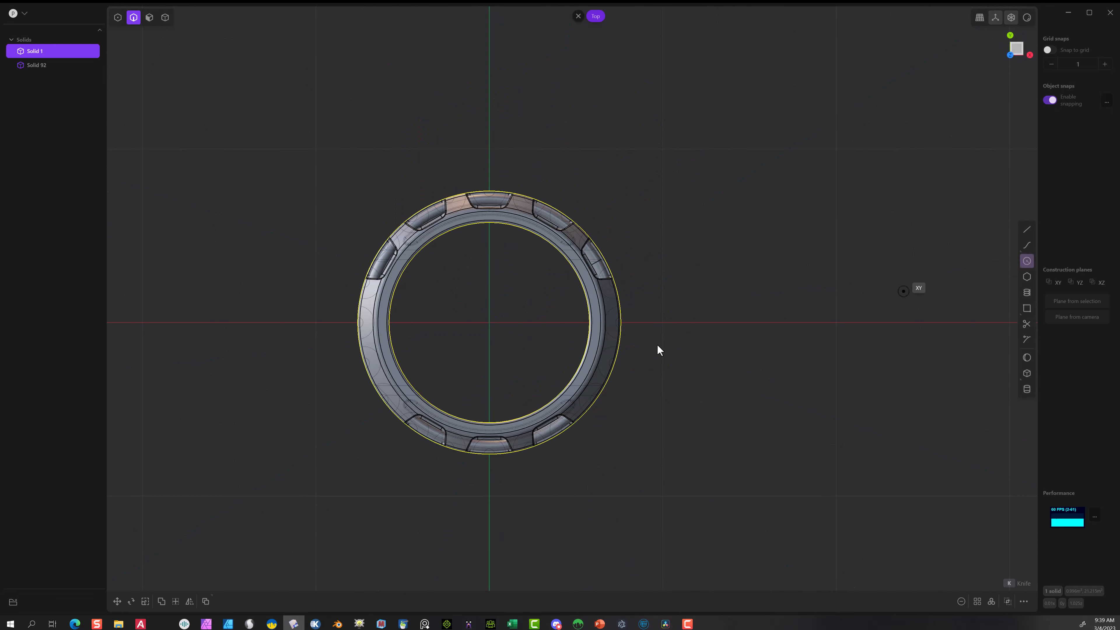
{"action": "left_click", "coordinate": [490, 323]}
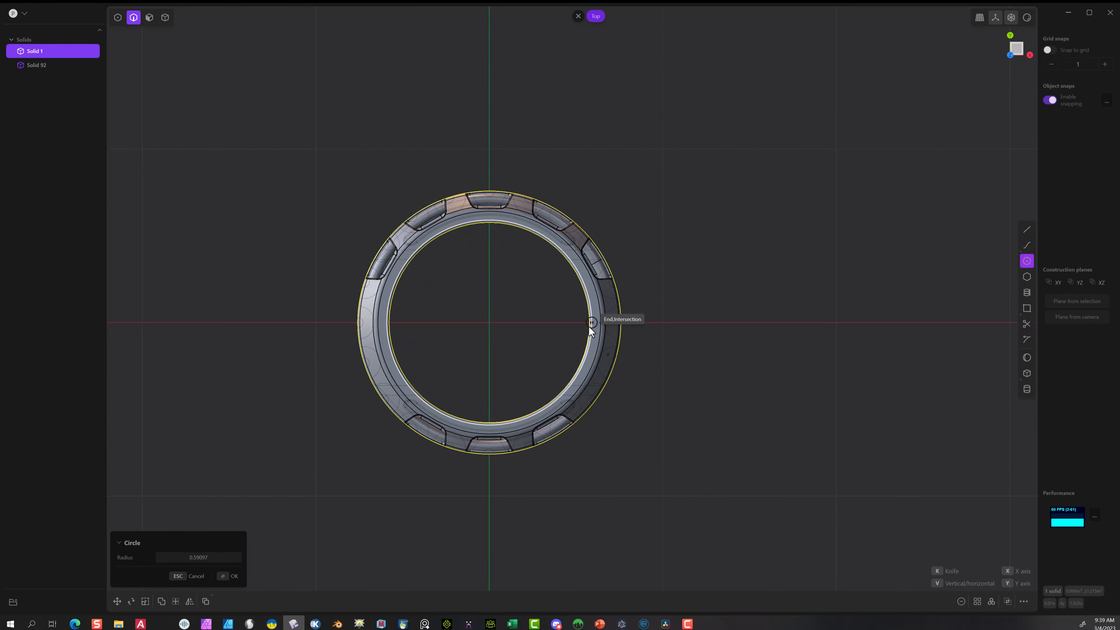
{"action": "scroll", "coordinate": [595, 323], "scroll_direction": "up", "scroll_amount": 5}
{"action": "scroll", "coordinate": [562, 325], "scroll_direction": "up", "scroll_amount": 3}
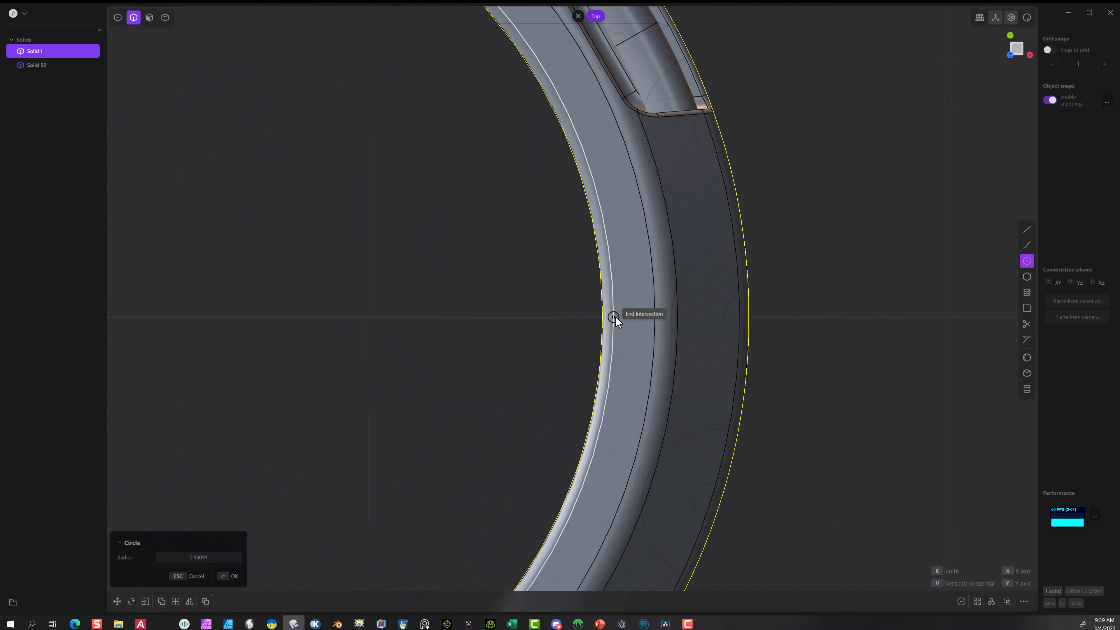
{"action": "left_click", "coordinate": [601, 317]}
{"action": "scroll", "coordinate": [732, 404], "scroll_direction": "down", "scroll_amount": 3}
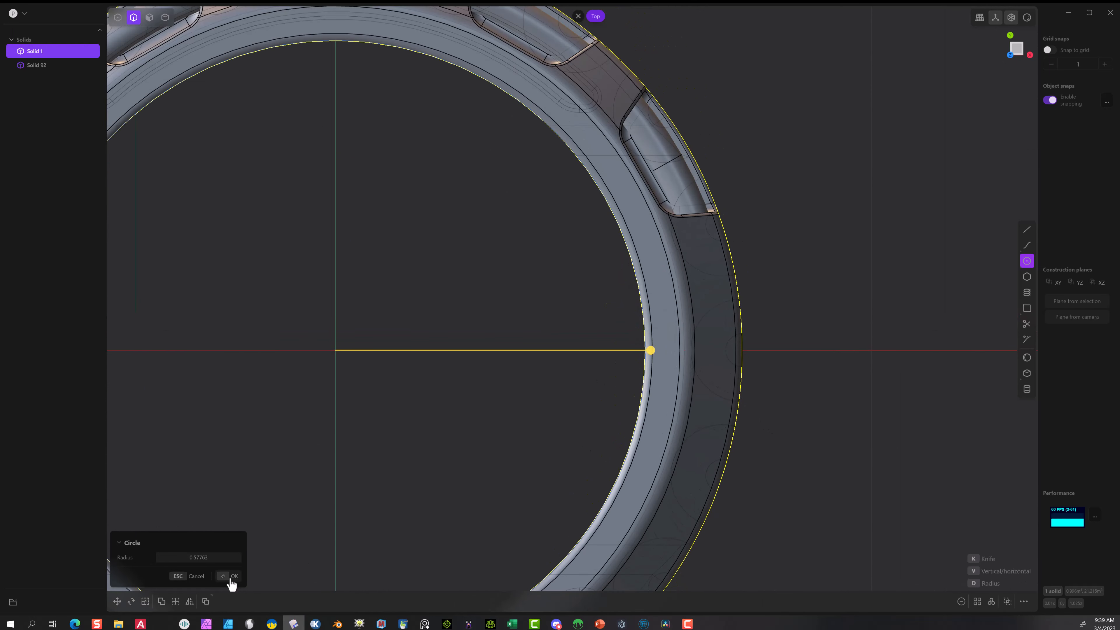
{"action": "left_click", "coordinate": [229, 576]}
- Extrude the circular region about 0.26 downward into a separate solid disc, and delete the leftover circle curve
{"action": "scroll", "coordinate": [794, 446], "scroll_direction": "down", "scroll_amount": 2}
{"action": "scroll", "coordinate": [796, 448], "scroll_direction": "down", "scroll_amount": 3}
{"action": "middle_click_drag", "start_coordinate": [905, 459], "coordinate": [886, 380]}
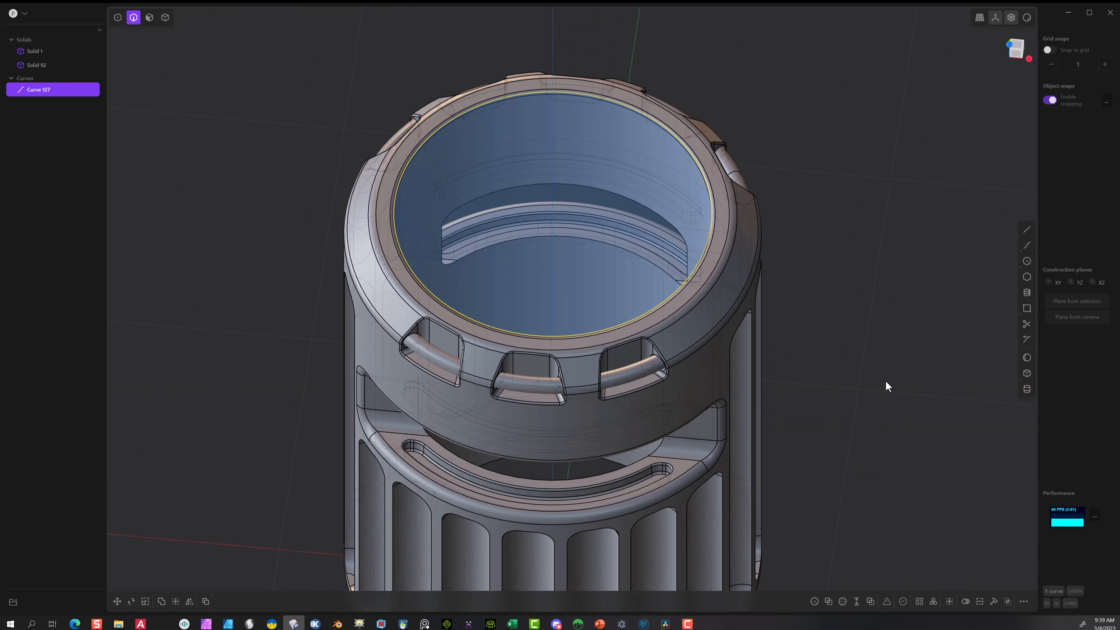
{"action": "scroll", "coordinate": [885, 382], "scroll_direction": "up", "scroll_amount": 1}
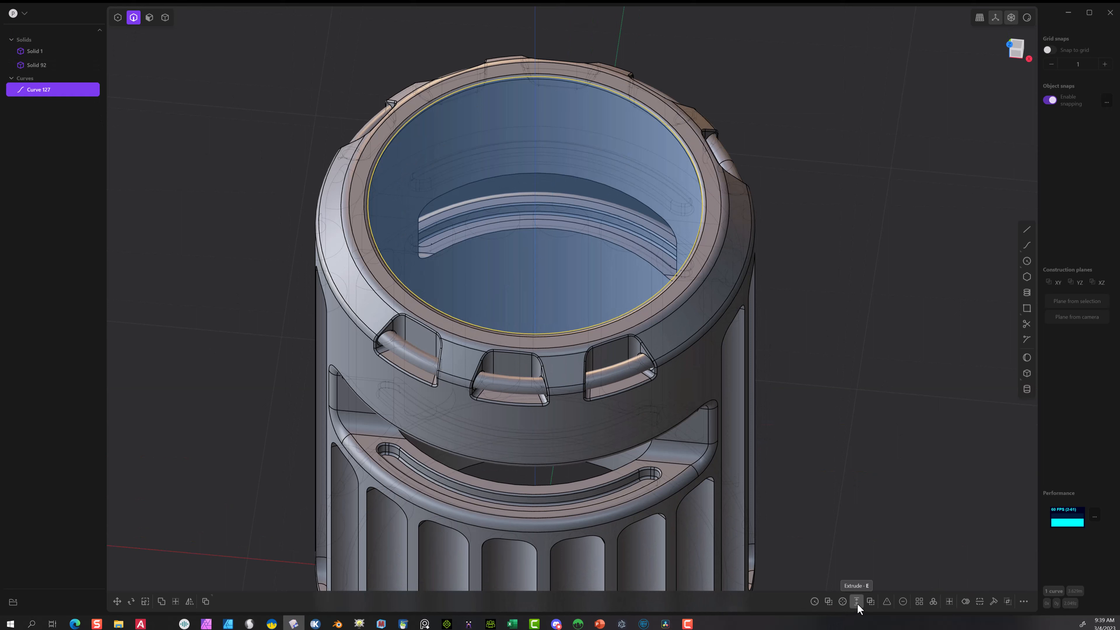
{"action": "left_click", "coordinate": [150, 18]}
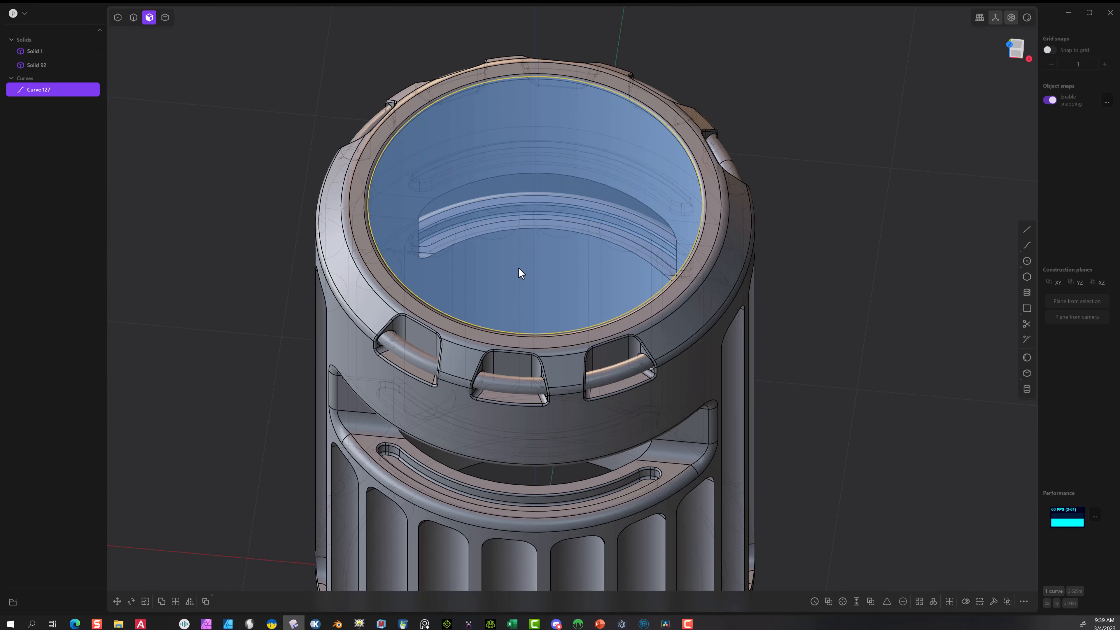
{"action": "left_click", "coordinate": [522, 270]}
{"action": "key", "text": "e"}
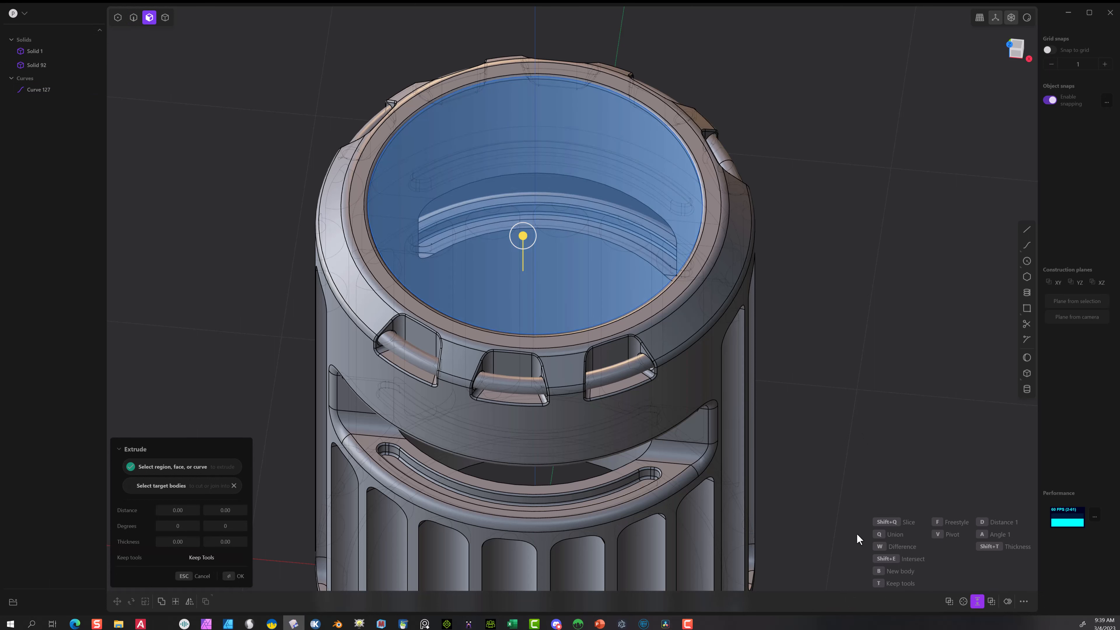
{"action": "left_click_drag", "start_coordinate": [535, 170], "coordinate": [533, 221]}
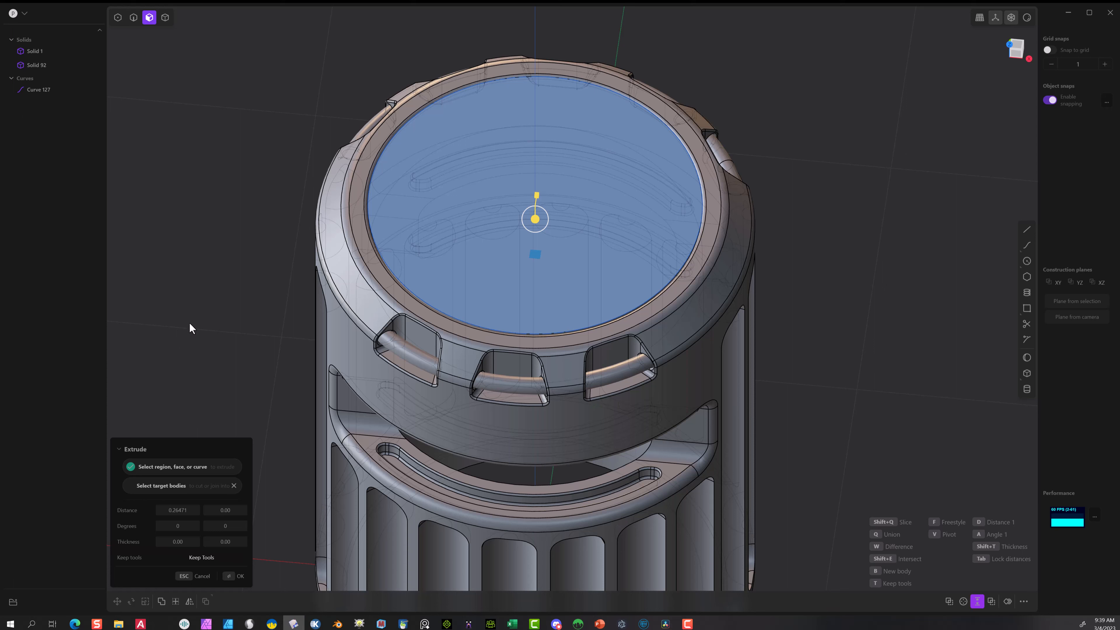
{"action": "left_click", "coordinate": [233, 577]}
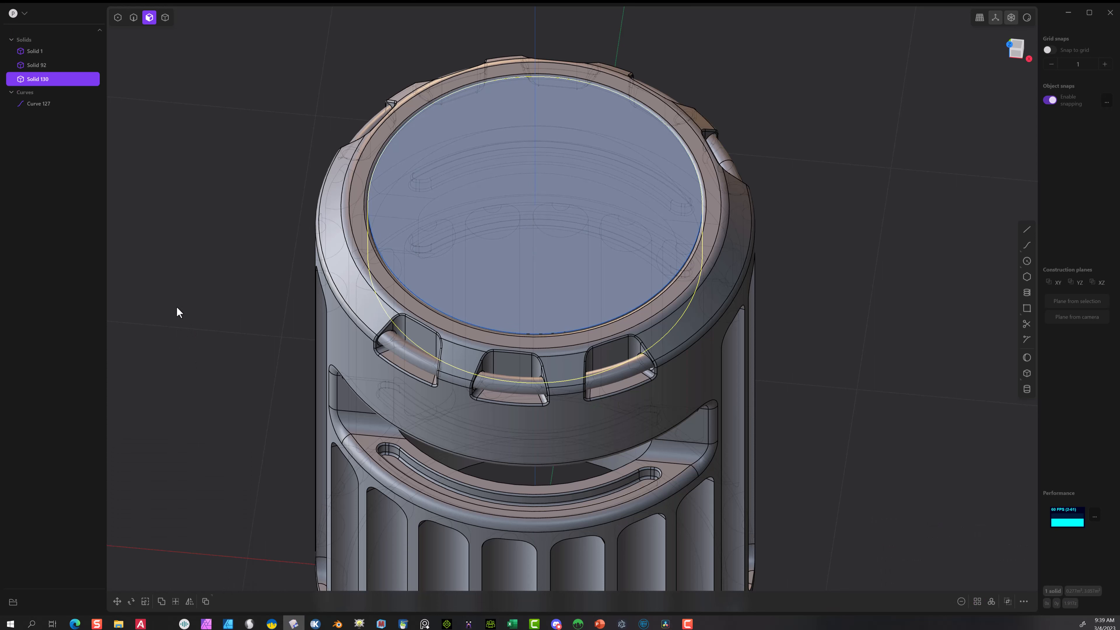
{"action": "left_click", "coordinate": [43, 105]}
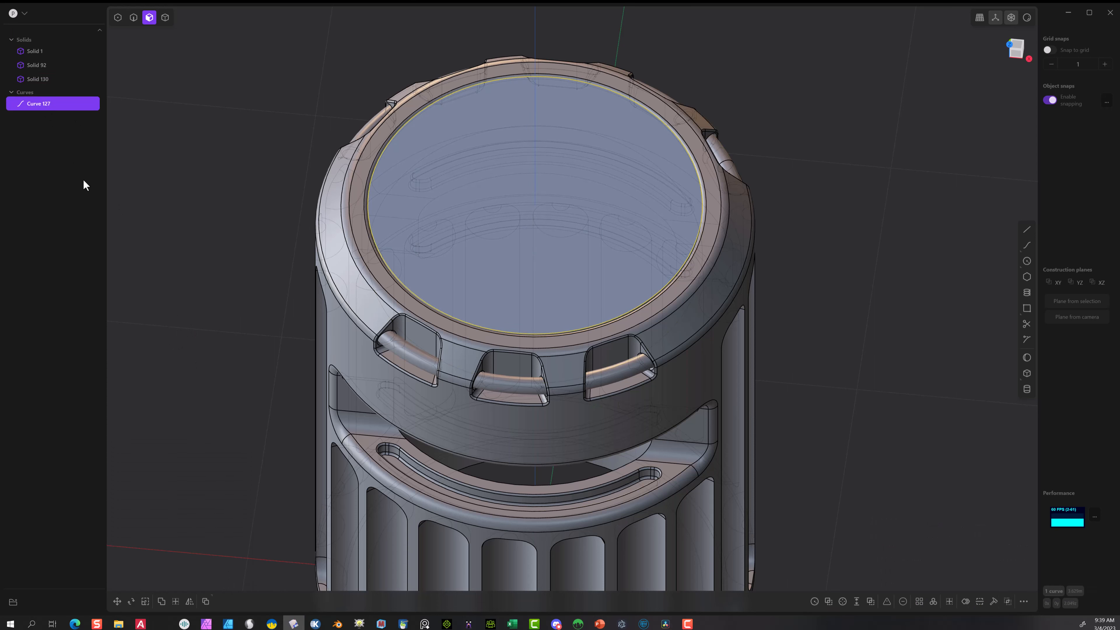
{"action": "key", "text": "Delete"}
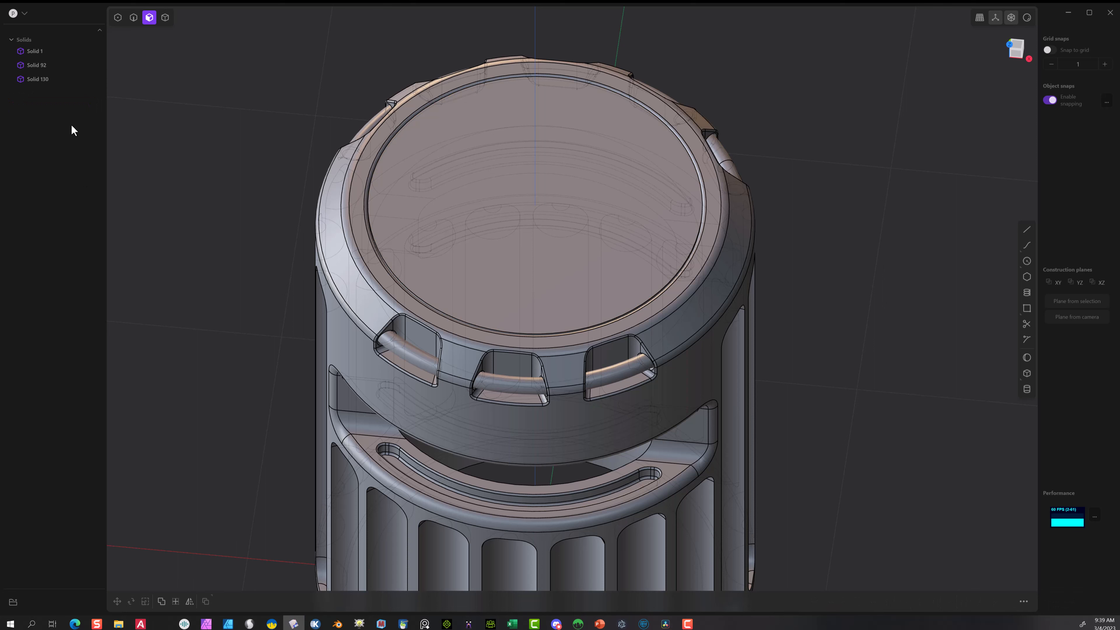
- Move the disc down along the Z axis inside the cylinder so its upper part sits in the side windows
{"action": "left_click", "coordinate": [45, 79]}
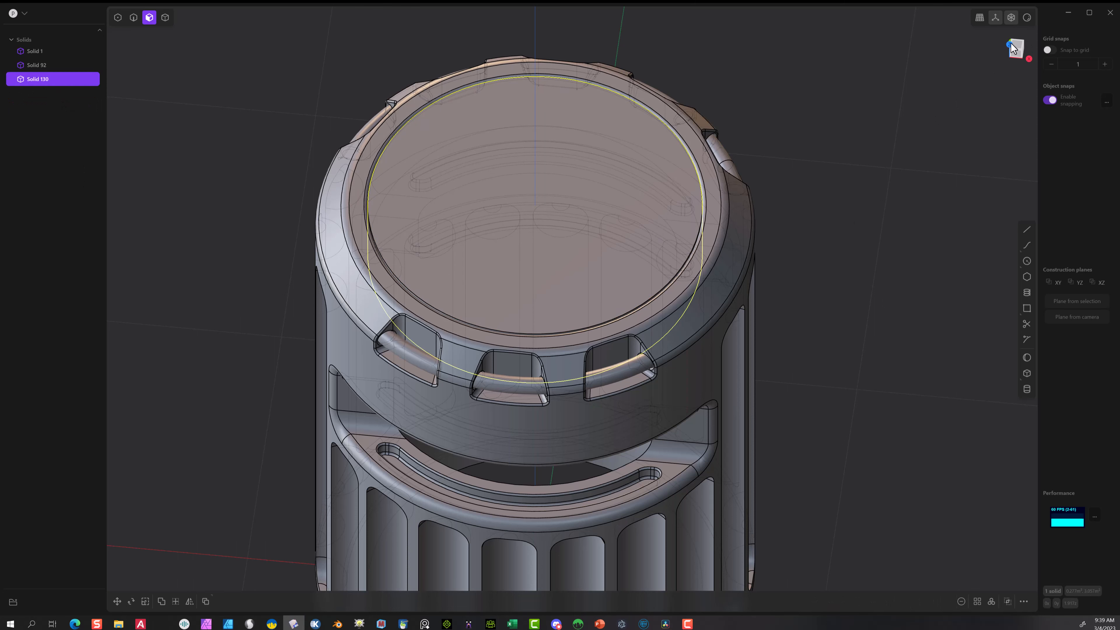
{"action": "left_click", "coordinate": [1013, 48]}
{"action": "left_click", "coordinate": [1029, 60]}
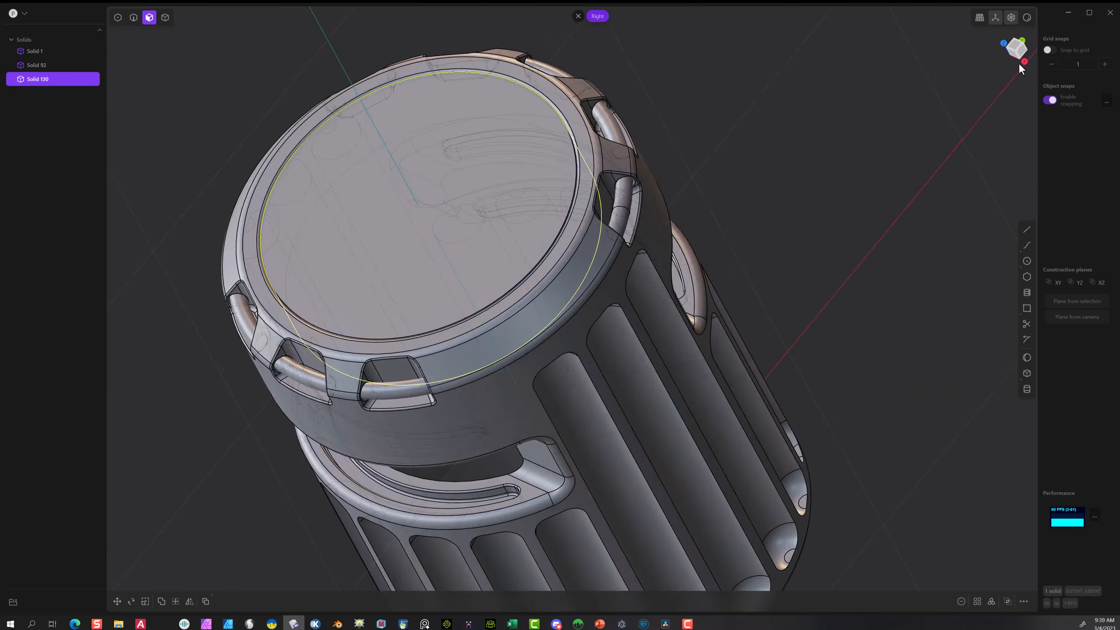
{"action": "scroll", "coordinate": [706, 200], "scroll_direction": "down", "scroll_amount": 4}
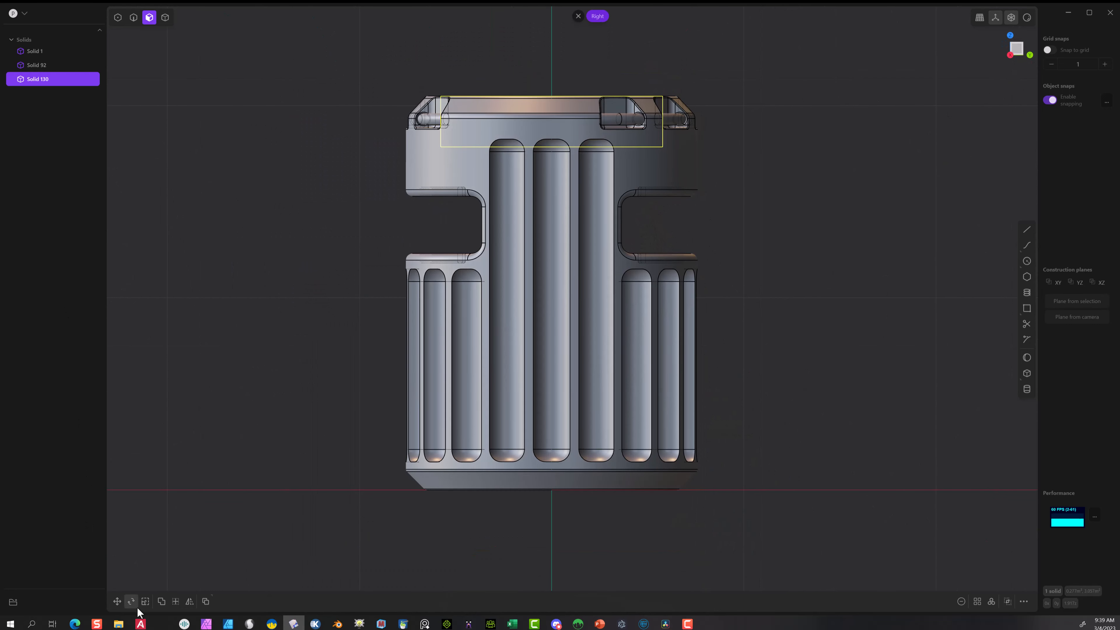
{"action": "left_click", "coordinate": [117, 602]}
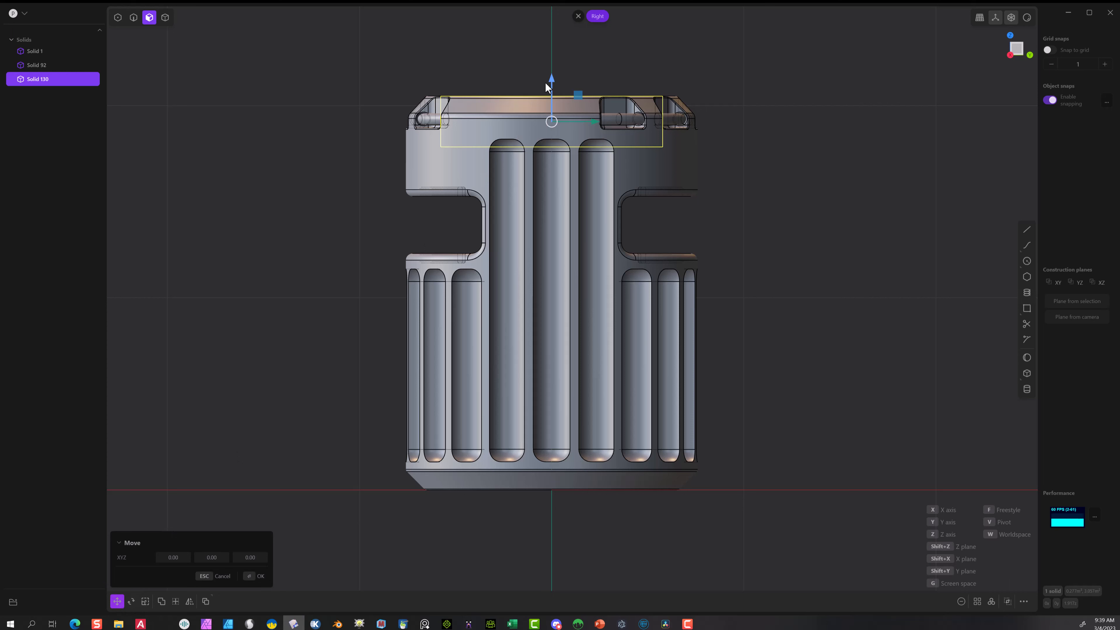
{"action": "left_click_drag", "start_coordinate": [551, 78], "coordinate": [537, 223]}
{"action": "left_click", "coordinate": [250, 579]}
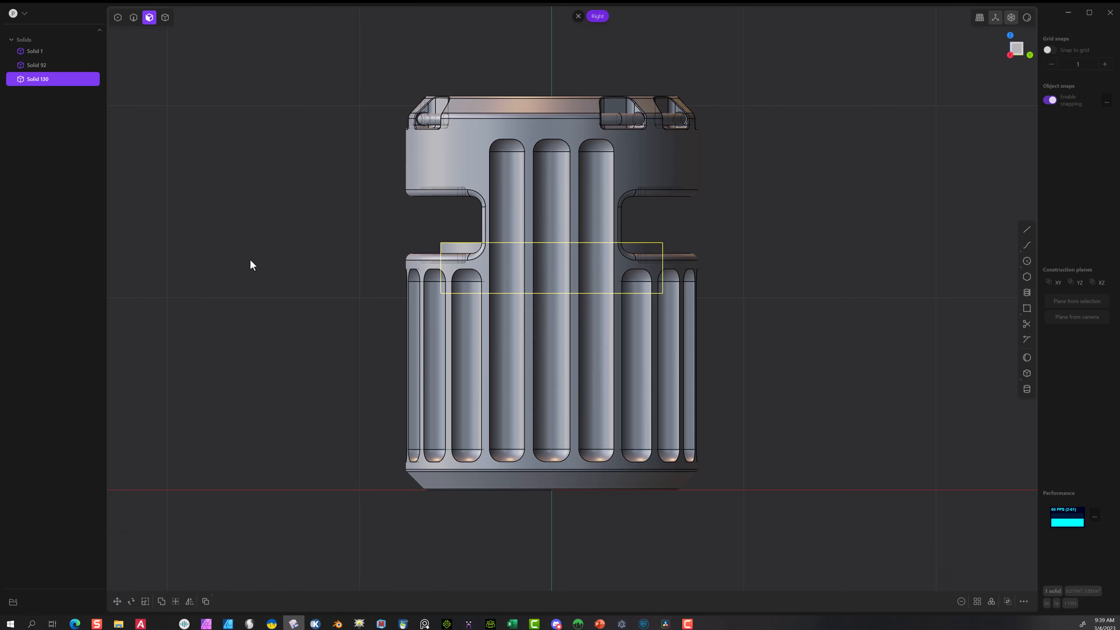
- Chamfer the disc's top edge by about 0.12
{"action": "middle_click_drag", "start_coordinate": [250, 259], "coordinate": [331, 307]}
{"action": "left_click", "coordinate": [133, 17]}
{"action": "left_click", "coordinate": [468, 285]}
{"action": "key", "text": "f"}
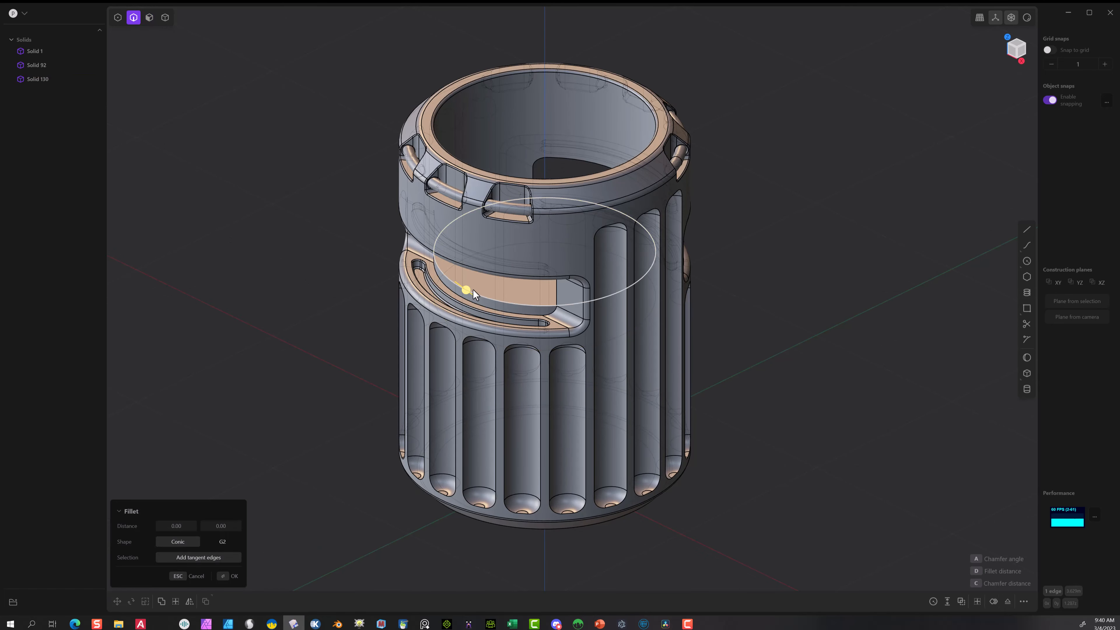
{"action": "left_click", "coordinate": [494, 286]}
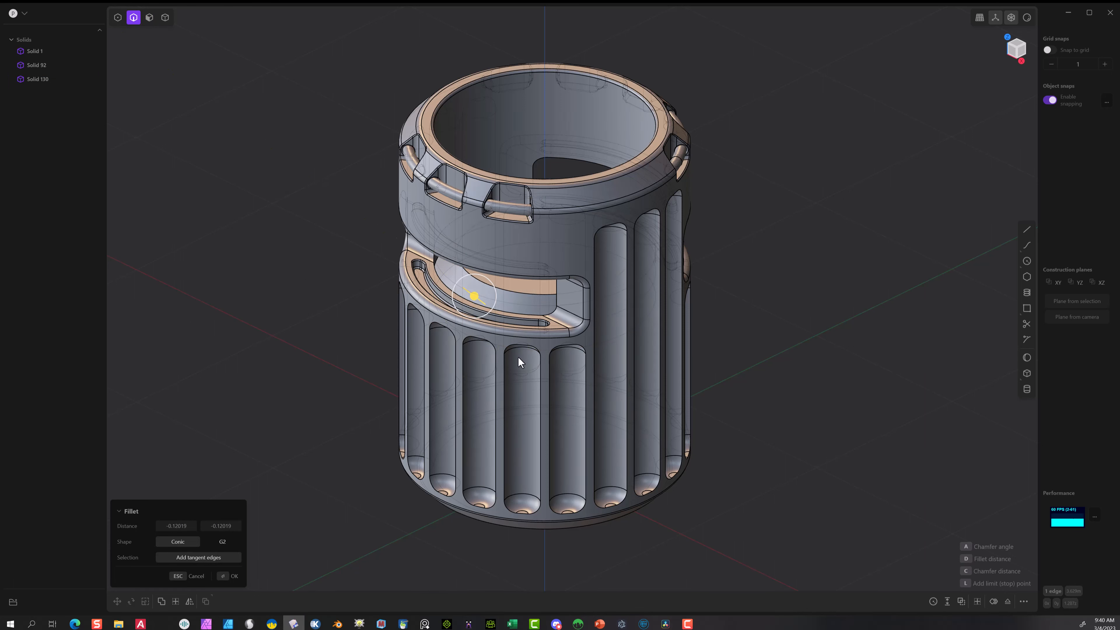
{"action": "middle_click_drag", "start_coordinate": [518, 360], "coordinate": [544, 299]}
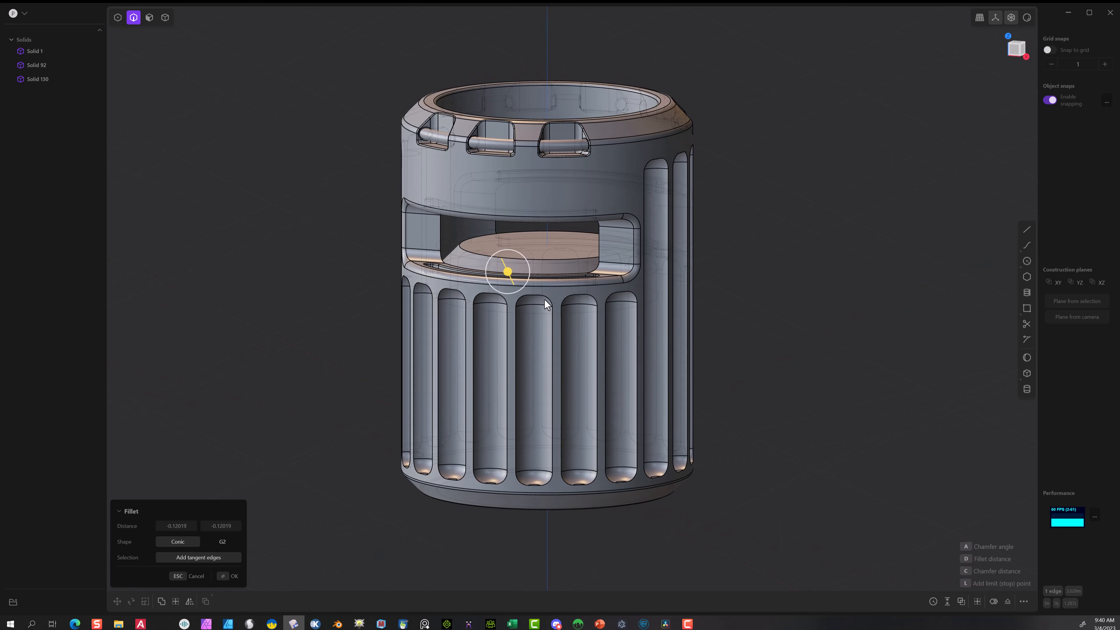
{"action": "left_click", "coordinate": [227, 576]}
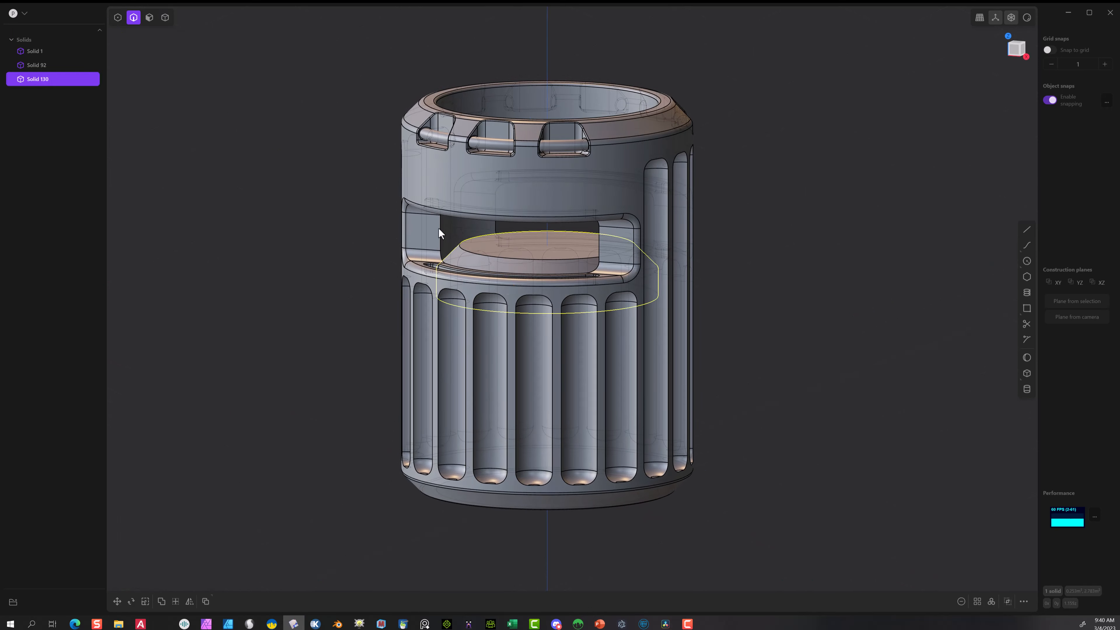
- Fillet the upper edge of the disc's chamfer with a distance of about 0.027
{"action": "left_click", "coordinate": [481, 254]}
{"action": "key", "text": "f"}
{"action": "scroll", "coordinate": [478, 223], "scroll_direction": "up", "scroll_amount": 3}
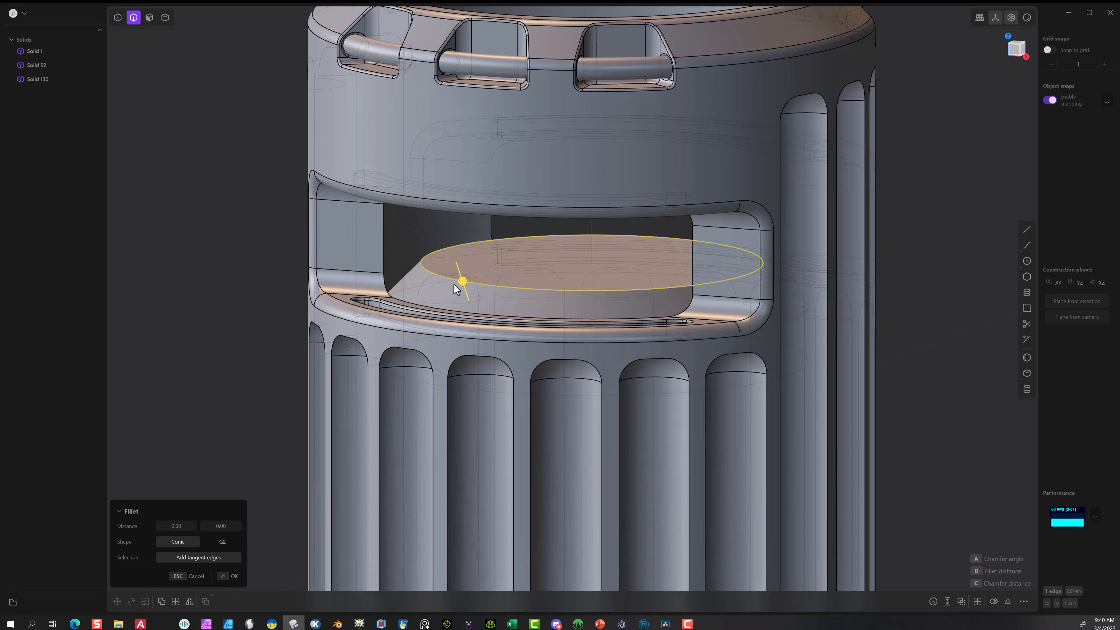
{"action": "mouse_move", "coordinate": [462, 281]}
{"action": "left_mouse_down"}
{"action": "mouse_move", "coordinate": [458, 295]}
{"action": "mouse_move", "coordinate": [459, 275]}
{"action": "left_mouse_up"}
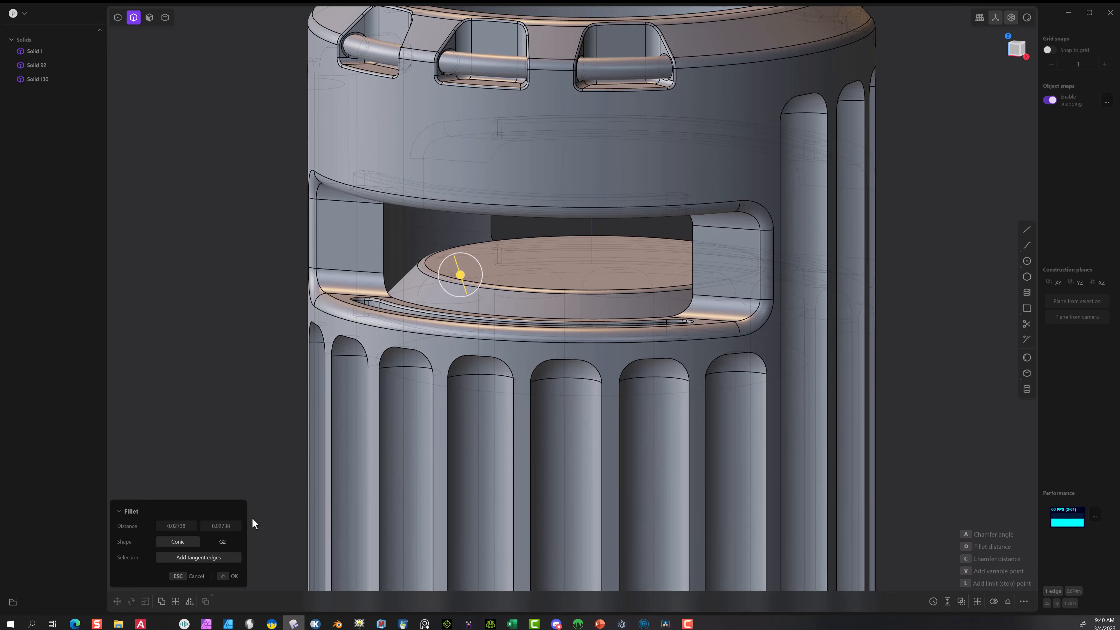
{"action": "left_click", "coordinate": [225, 578]}
{"action": "scroll", "coordinate": [184, 437], "scroll_direction": "down", "scroll_amount": 5}
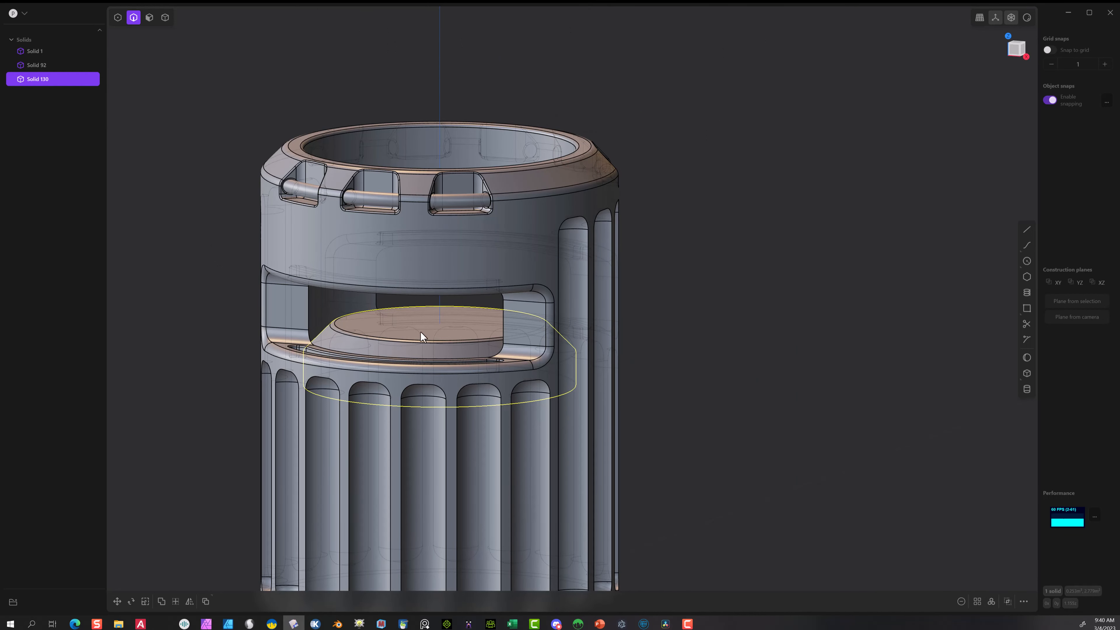
- Draw a circle of about 0.19 radius centred on the cylinder's axis above the disc
{"action": "left_click", "coordinate": [1027, 260]}
{"action": "middle_click_drag", "start_coordinate": [907, 160], "coordinate": [853, 423]}
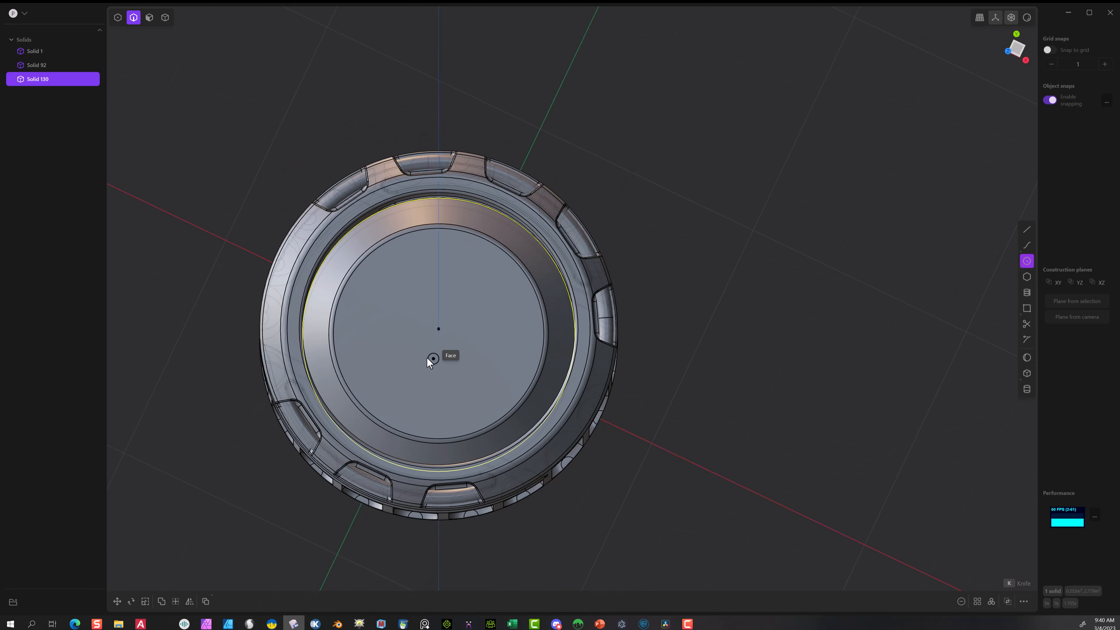
{"action": "left_click", "coordinate": [438, 329]}
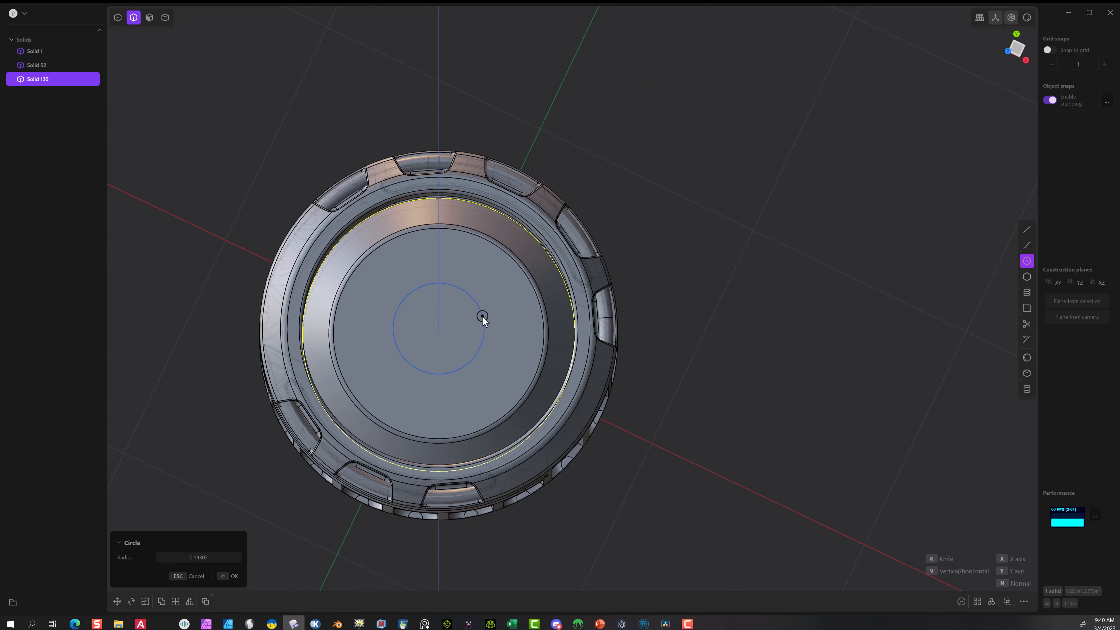
{"action": "left_click", "coordinate": [483, 317]}
{"action": "middle_click_drag", "start_coordinate": [610, 433], "coordinate": [773, 320]}
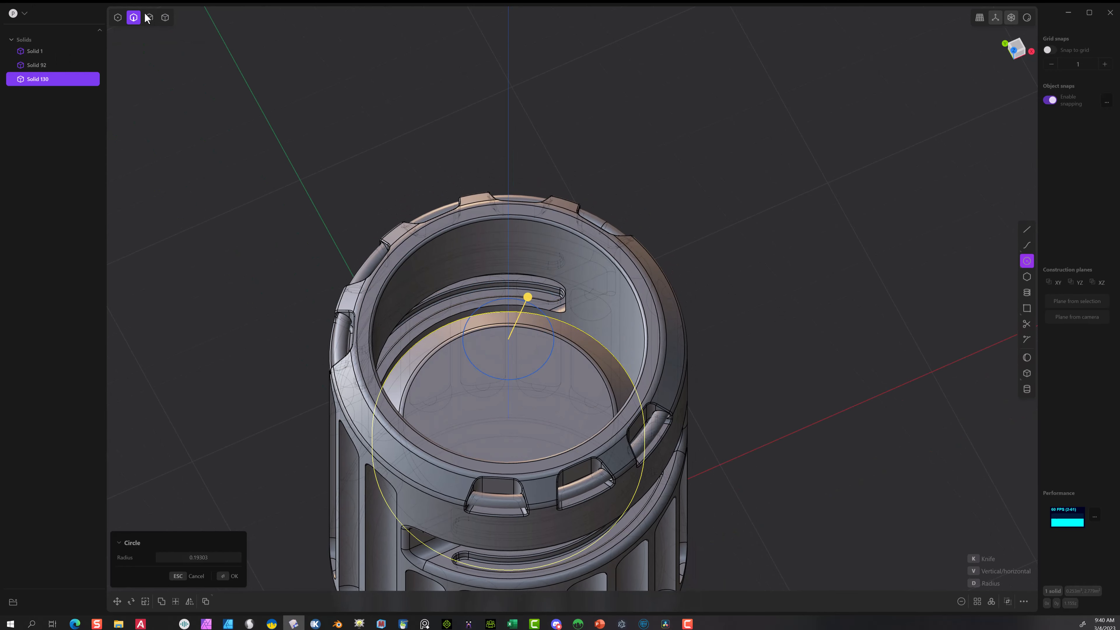
{"action": "left_click", "coordinate": [219, 582]}
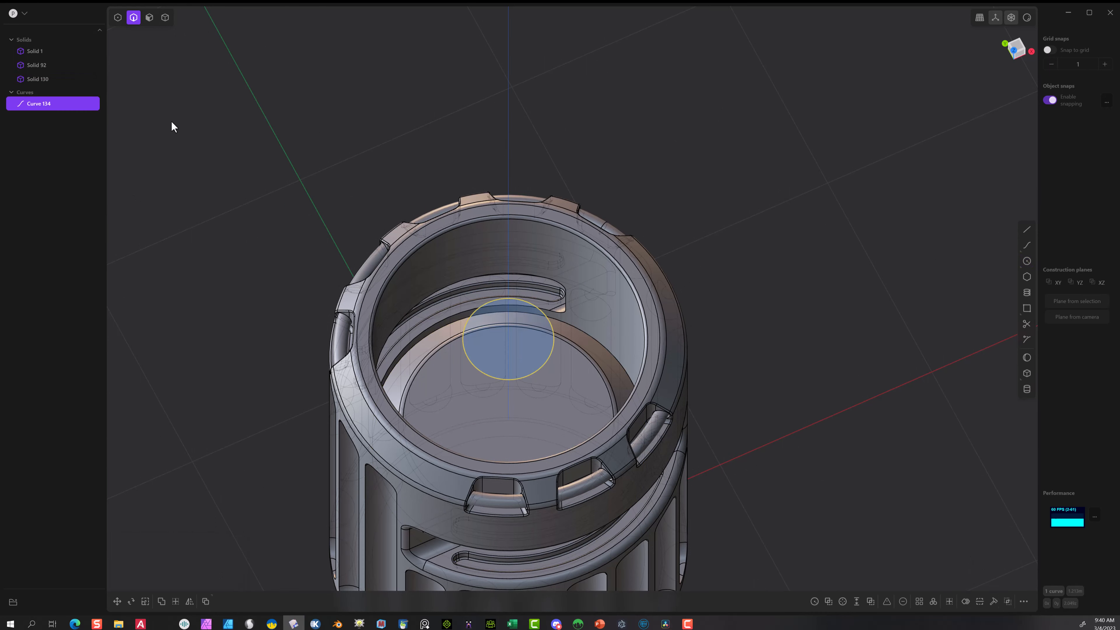
- Extrude the circular region about 0.86 downward into the disc as a separate solid post
{"action": "left_click", "coordinate": [149, 18]}
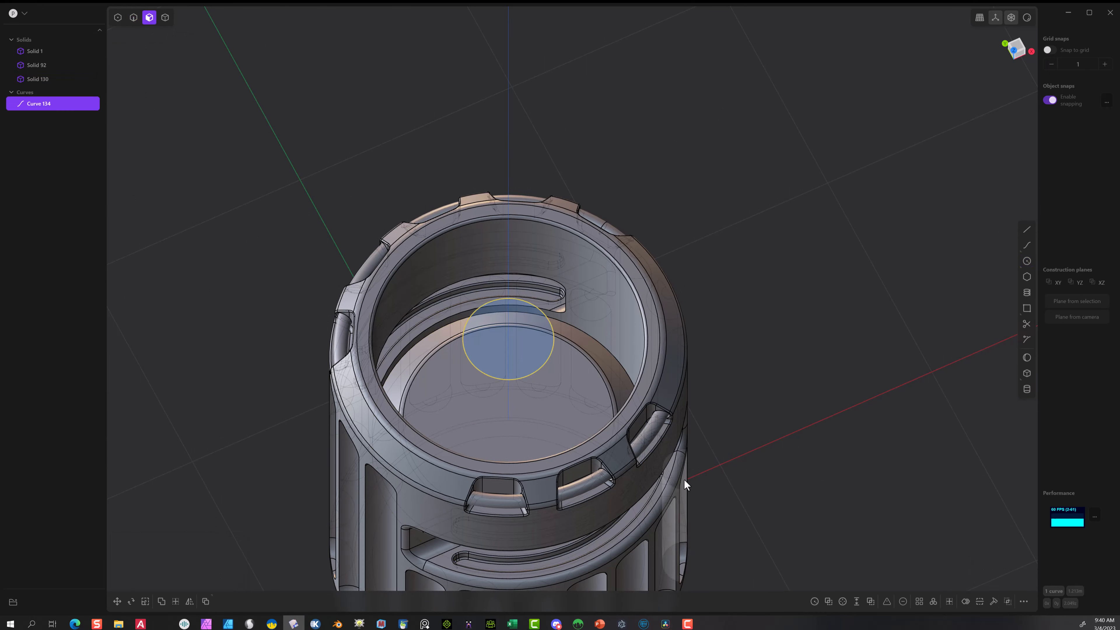
{"action": "left_click", "coordinate": [542, 364]}
{"action": "key", "text": "e"}
{"action": "left_click_drag", "start_coordinate": [538, 337], "coordinate": [549, 431]}
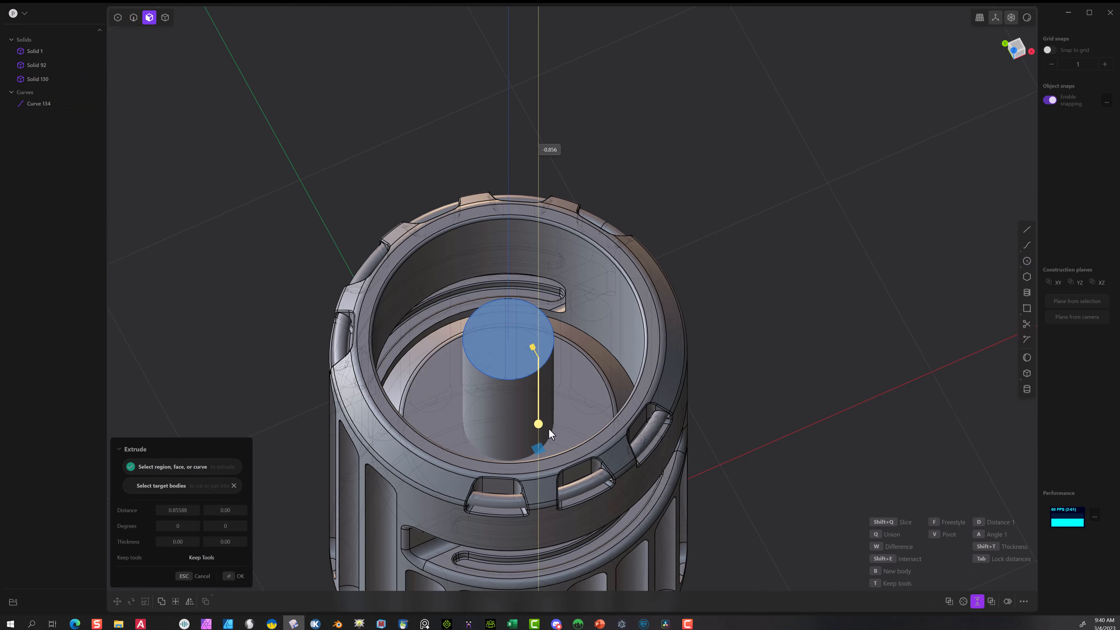
{"action": "left_click", "coordinate": [239, 576]}
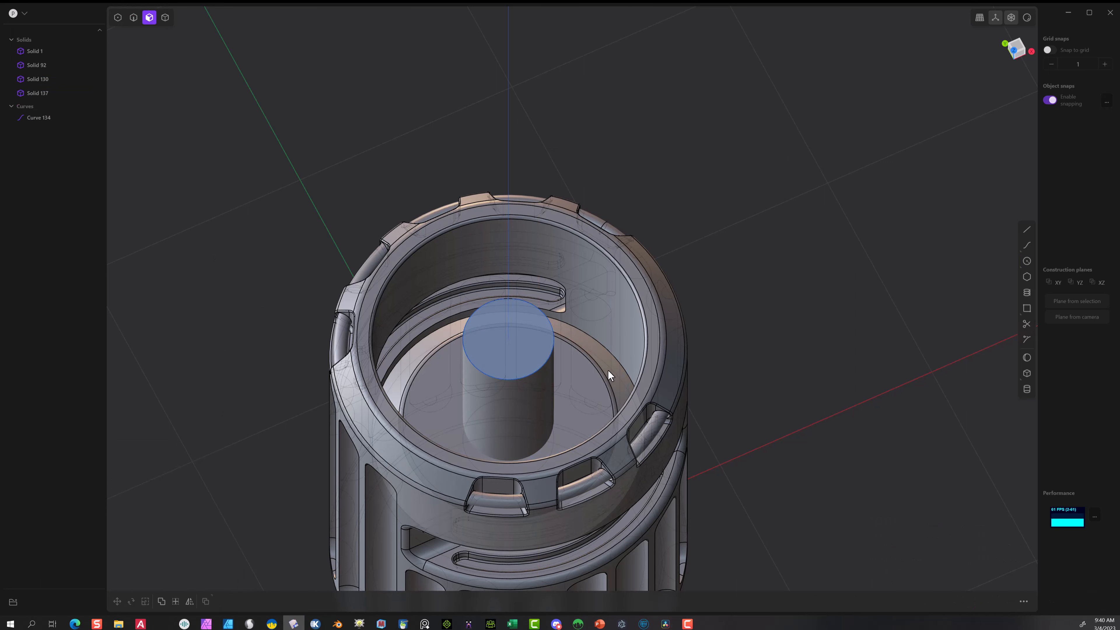
- Subtract the post from the chamfered disc with a Boolean difference, keeping the post as a tool body
{"action": "left_click", "coordinate": [165, 18]}
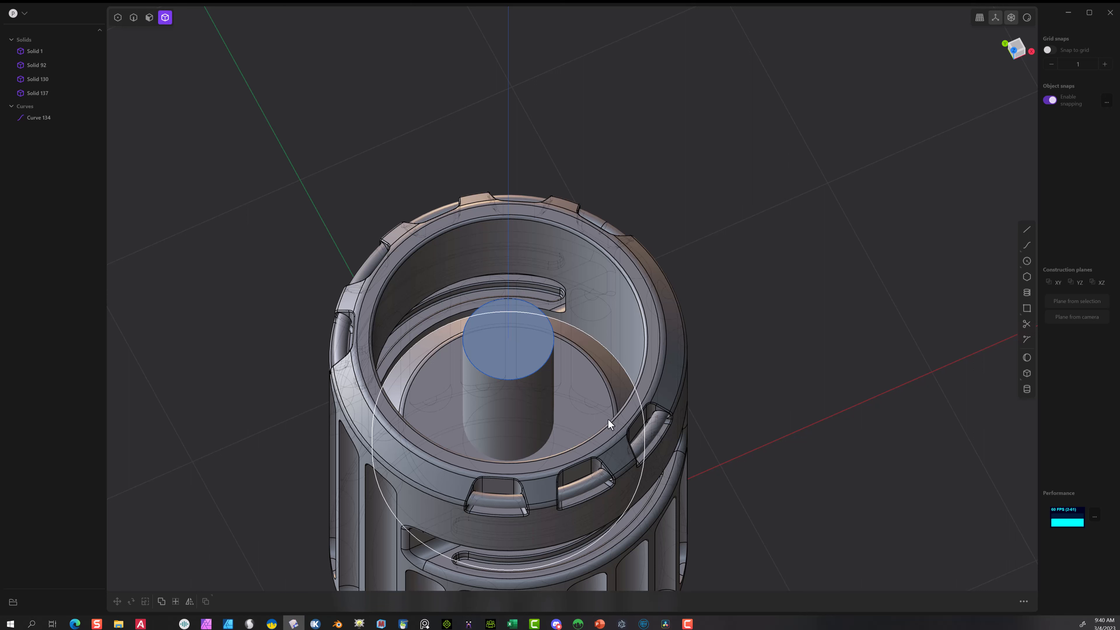
{"action": "left_click", "coordinate": [599, 371]}
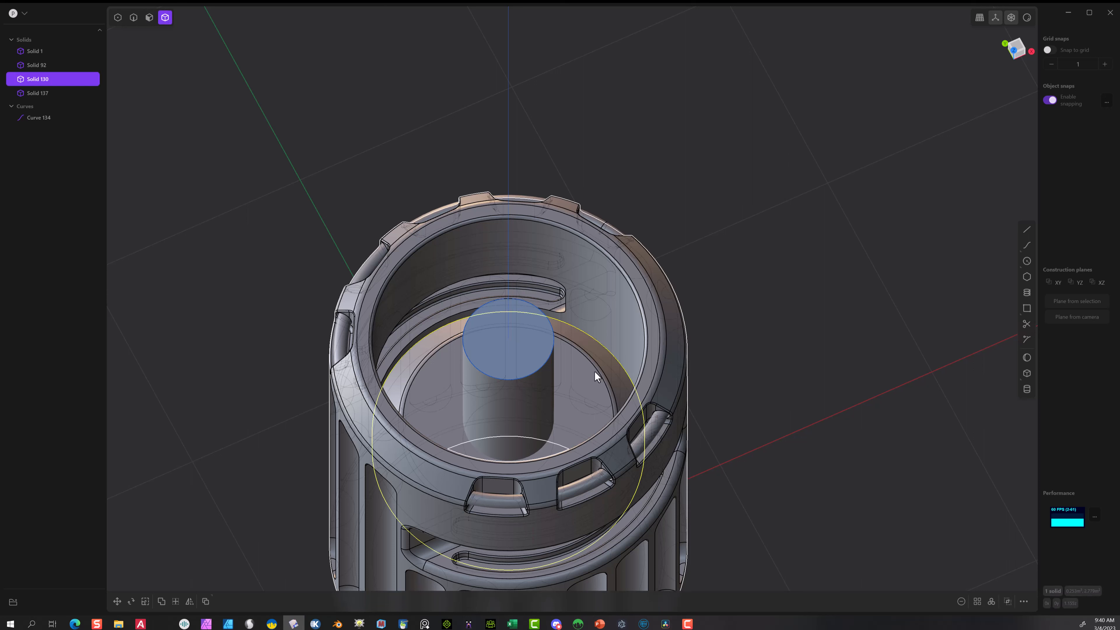
{"action": "left_click", "coordinate": [519, 411]}
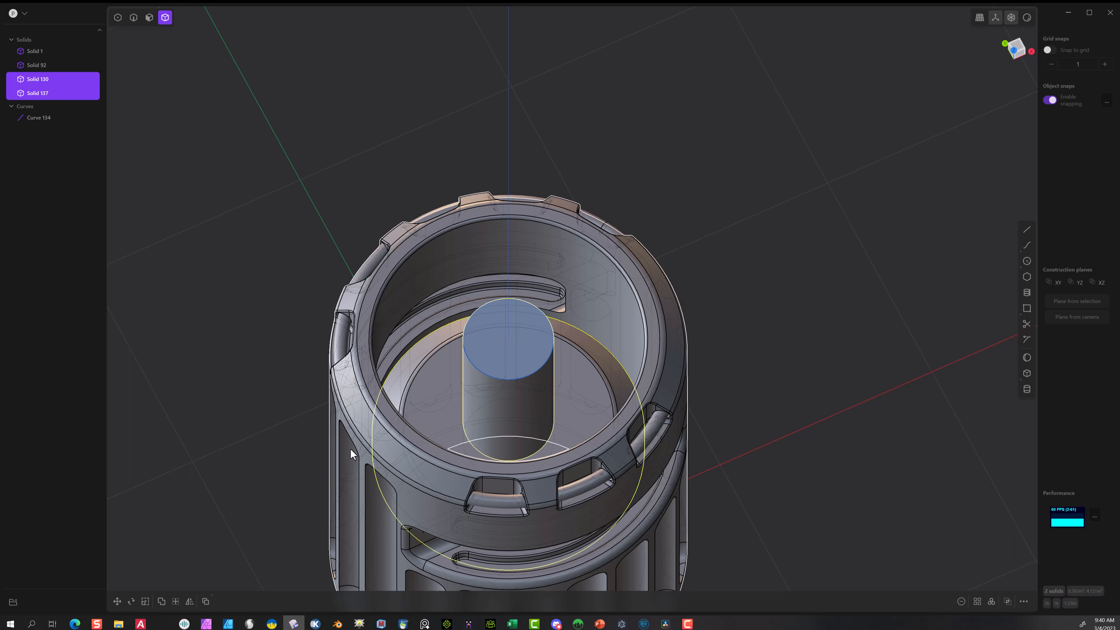
{"action": "key", "text": "shift+b"}
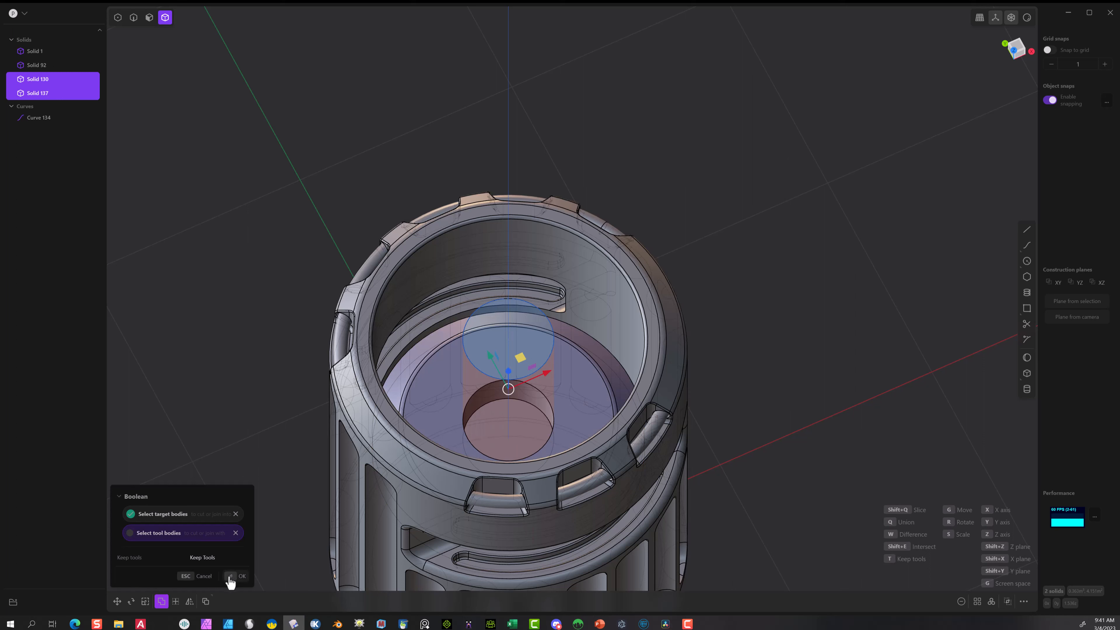
{"action": "left_click", "coordinate": [193, 557]}
{"action": "left_click", "coordinate": [234, 576]}
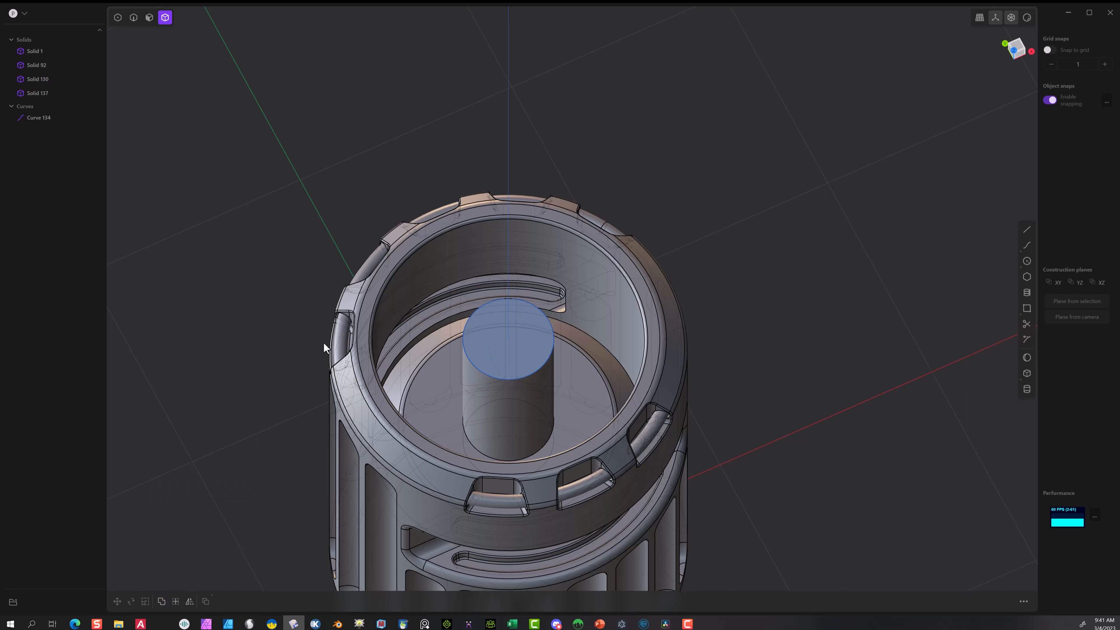
- Fillet the rim of the disc's centre hole around the post with a distance of about 0.023
{"action": "left_click", "coordinate": [133, 17]}
{"action": "left_click", "coordinate": [470, 436]}
{"action": "key", "text": "f"}
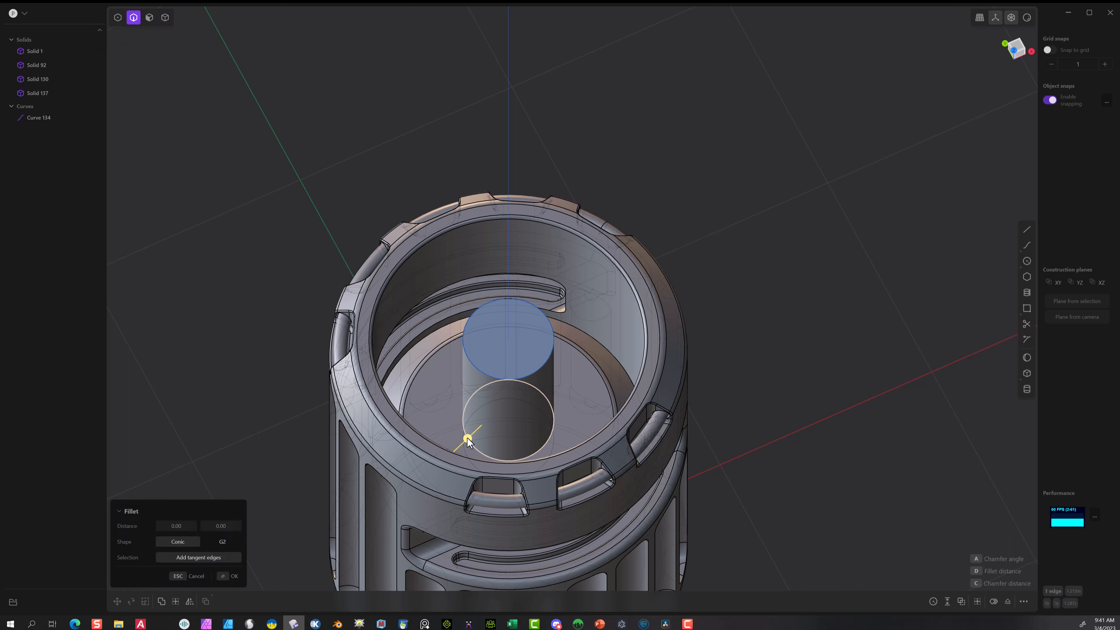
{"action": "left_click_drag", "start_coordinate": [471, 436], "coordinate": [473, 436]}
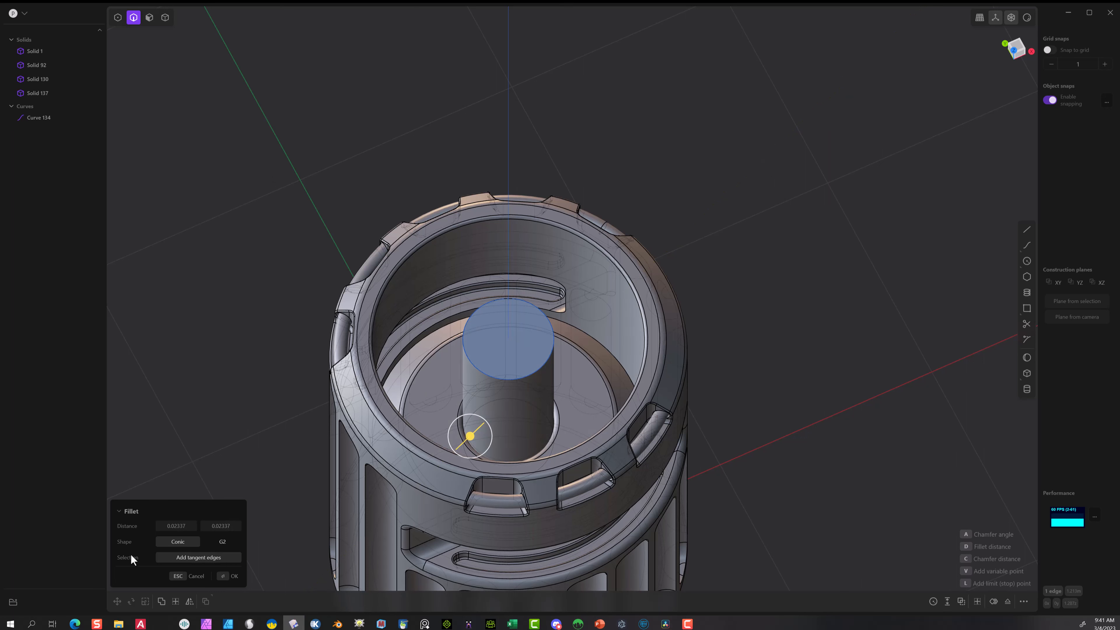
{"action": "left_click", "coordinate": [234, 576]}
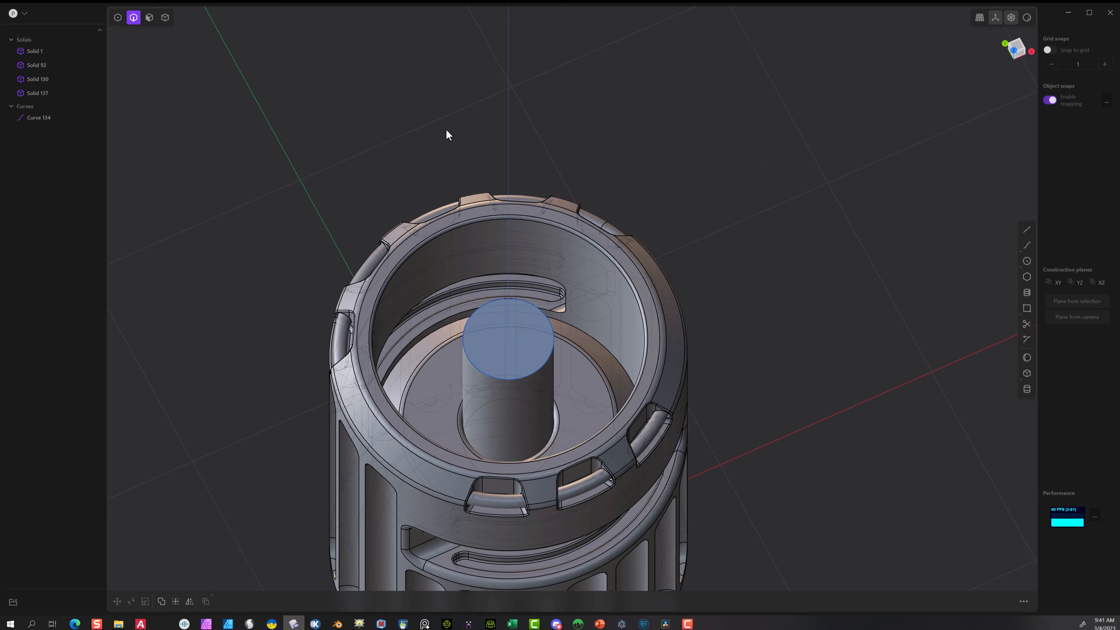
- Delete the leftover circle curve on top of the post
{"action": "scroll", "coordinate": [529, 318], "scroll_direction": "up", "scroll_amount": 3}
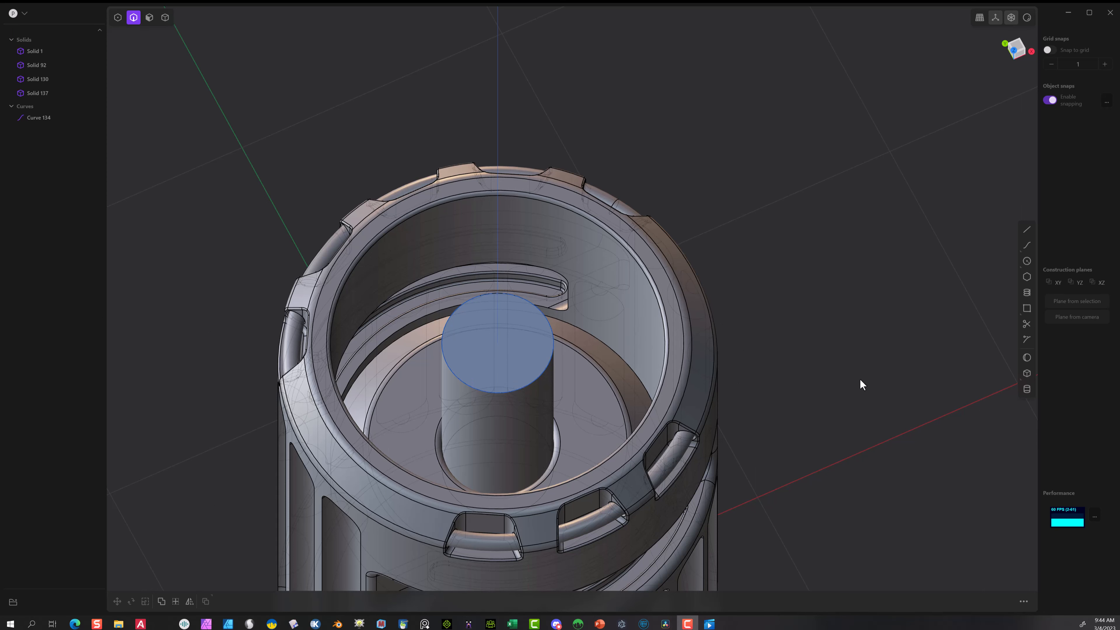
{"action": "middle_click_drag", "start_coordinate": [814, 430], "coordinate": [843, 308]}
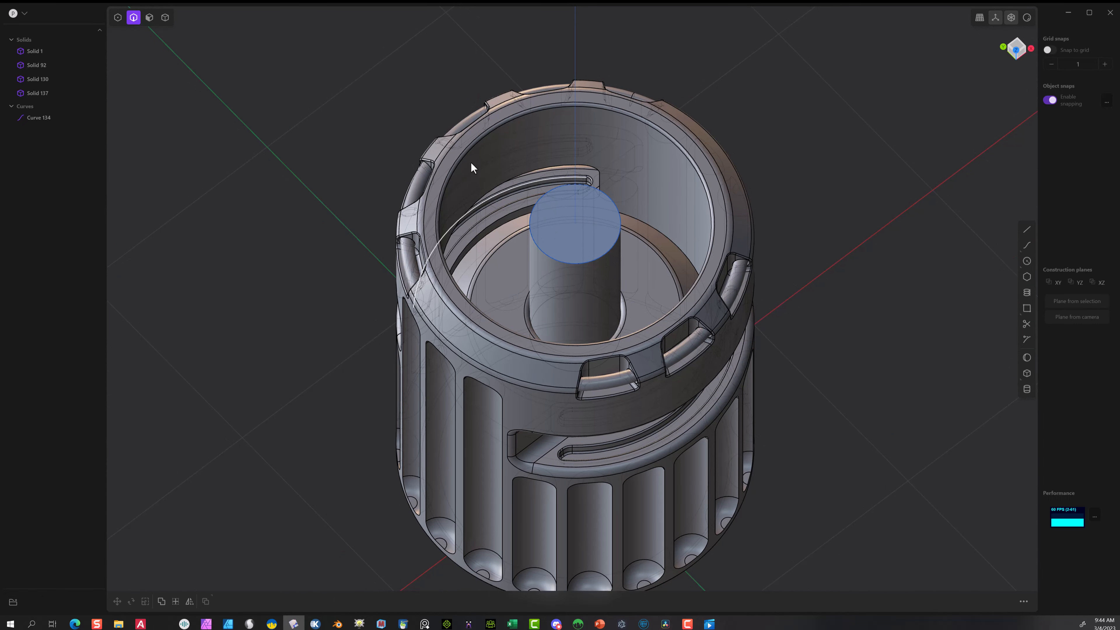
{"action": "left_click", "coordinate": [36, 116]}
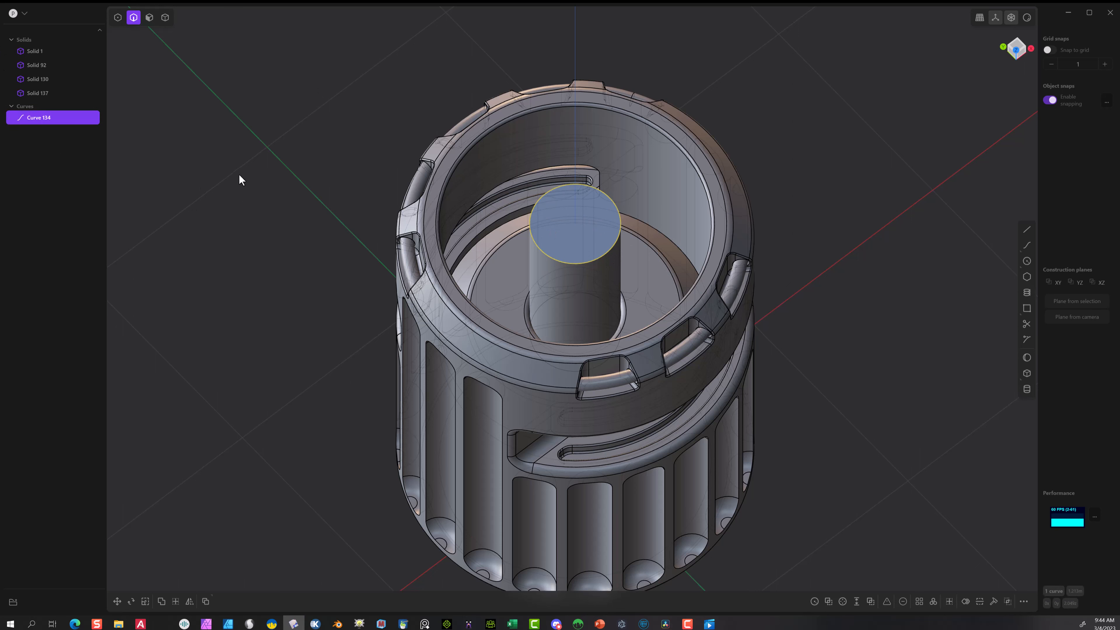
{"action": "key", "text": "Delete"}
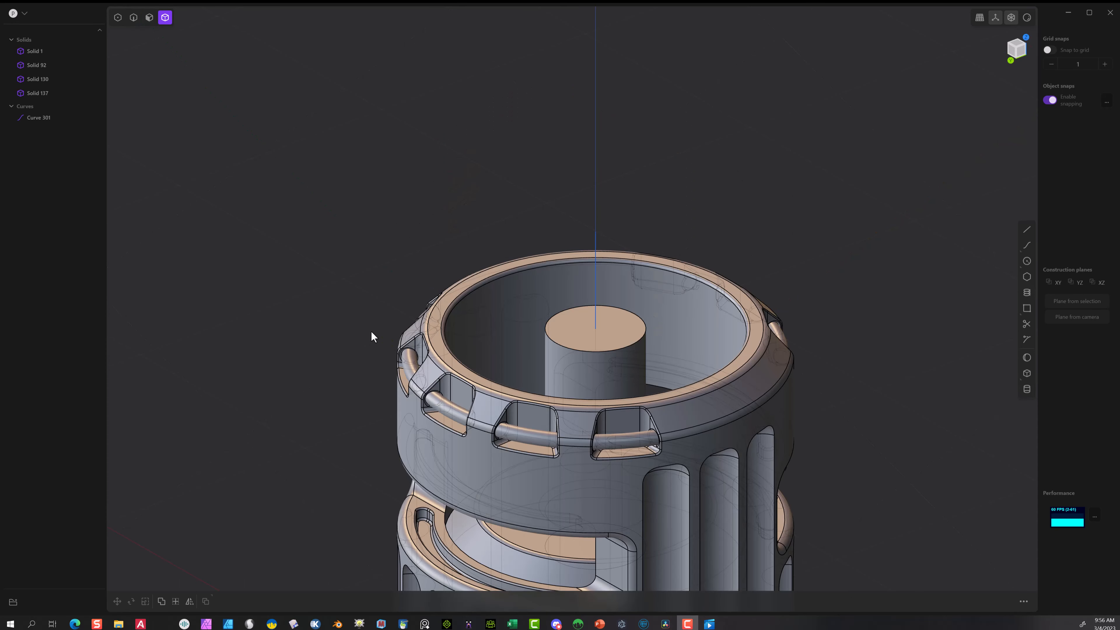
- Offset the post's top face upward by about 0.9 so it rises above the cylinder's rim
{"action": "left_click", "coordinate": [147, 20]}
{"action": "left_click", "coordinate": [581, 345]}
{"action": "key", "text": "o"}
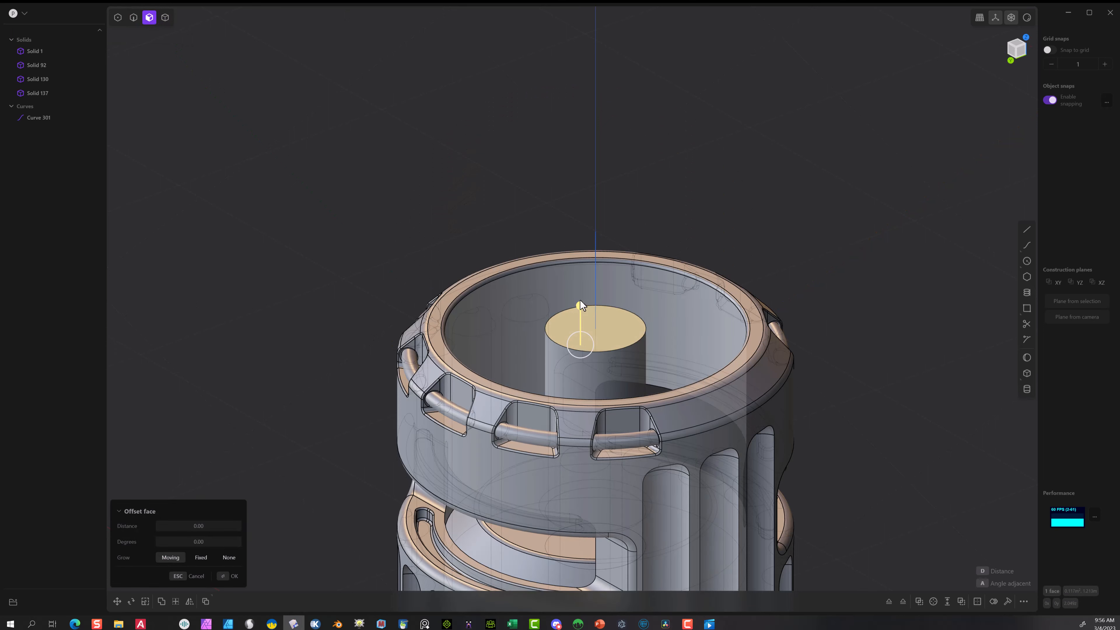
{"action": "left_click_drag", "start_coordinate": [580, 302], "coordinate": [578, 100]}
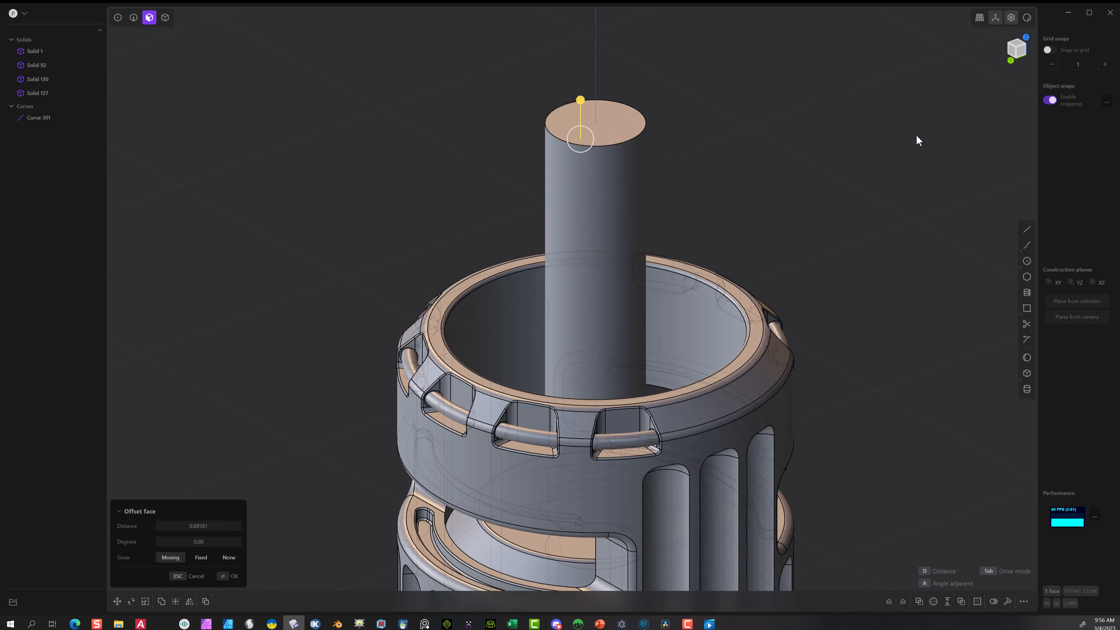
{"action": "left_click", "coordinate": [1011, 60]}
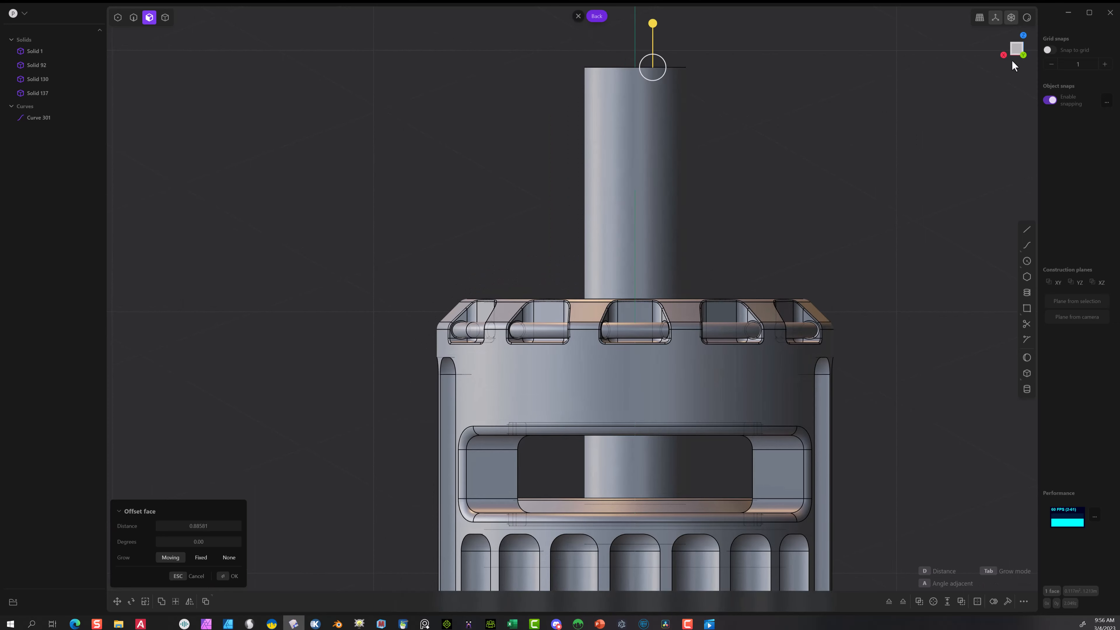
{"action": "left_click", "coordinate": [226, 577]}
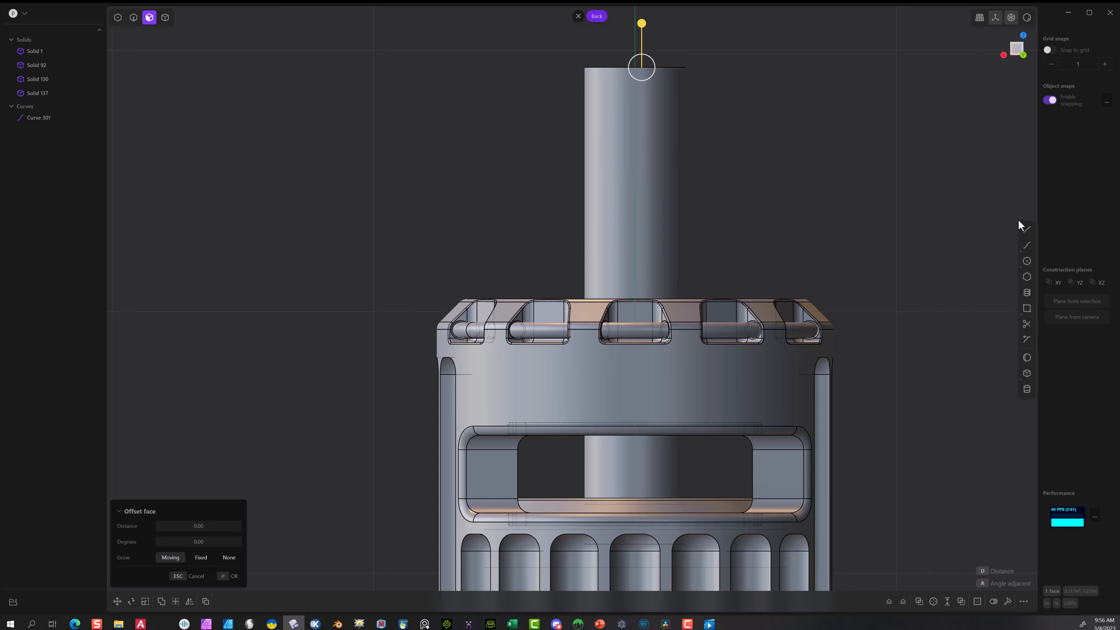
- Hide the fluted outer cylinder and the thin ring, keeping the disc and post in view
{"action": "left_click", "coordinate": [1026, 229]}
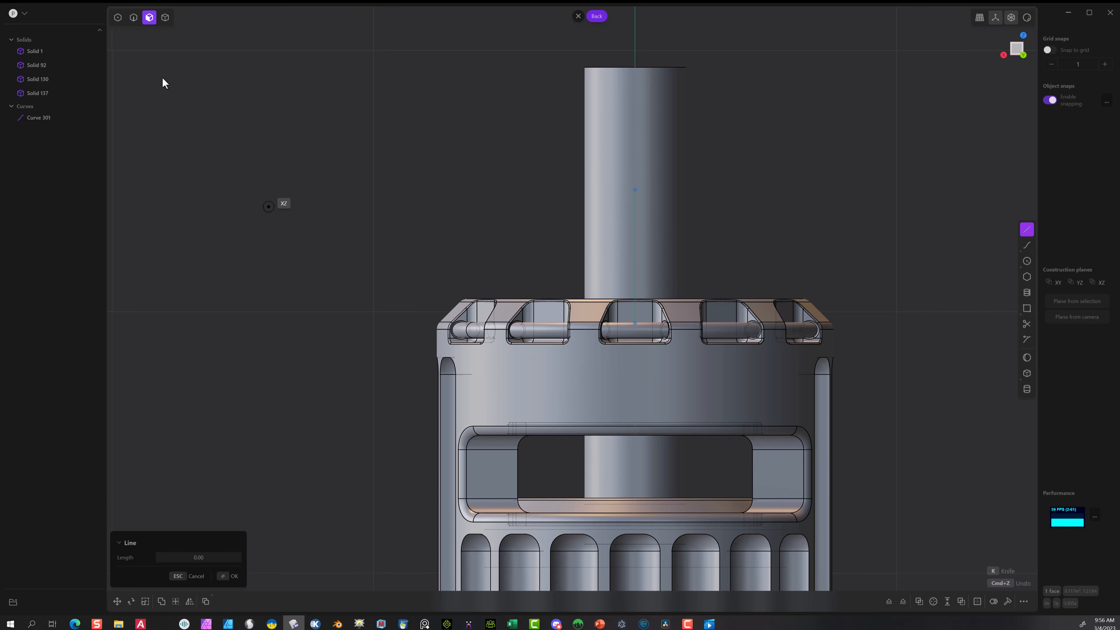
{"action": "left_click", "coordinate": [69, 51]}
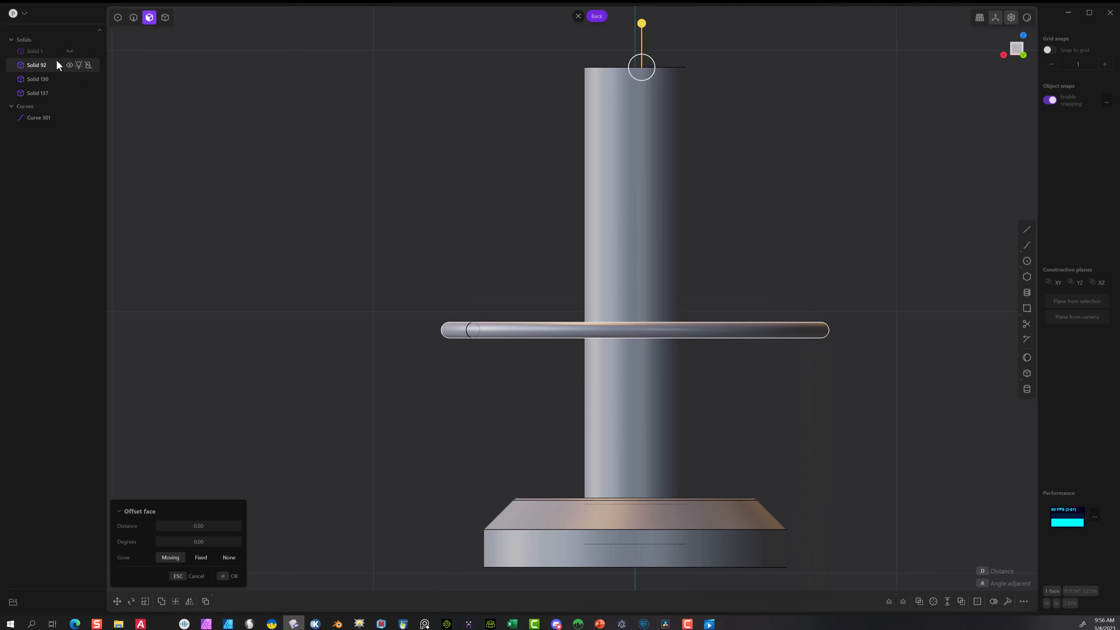
{"action": "left_click", "coordinate": [70, 65]}
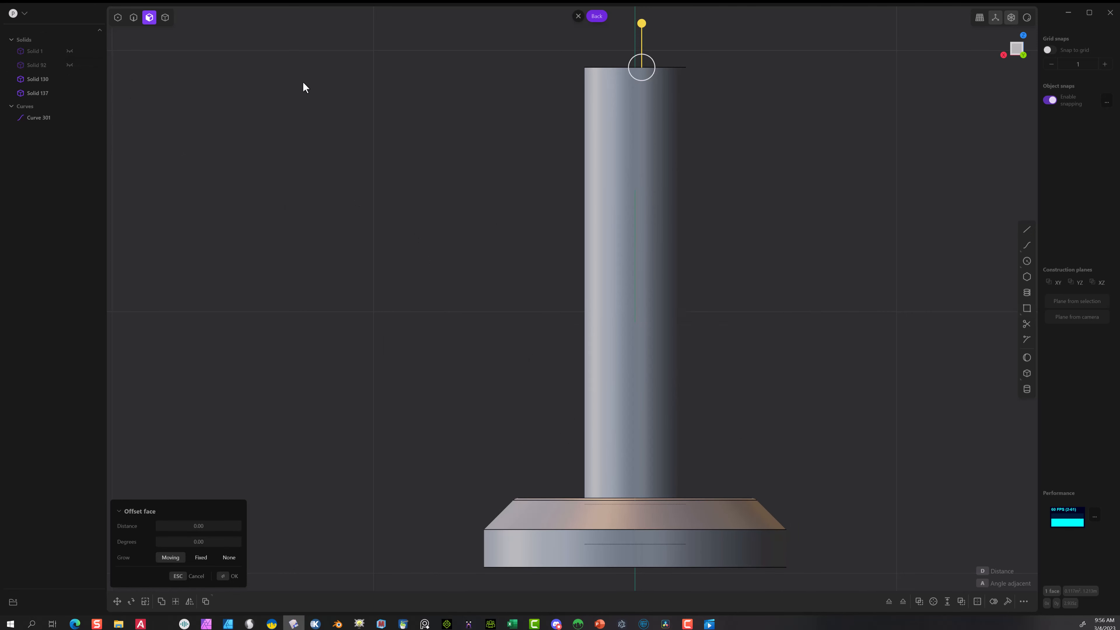
- In the back view, sketch a stepped line profile down the post from its centre axis, with an angled shoulder and a shallow angled notch
{"action": "left_click", "coordinate": [1027, 230]}
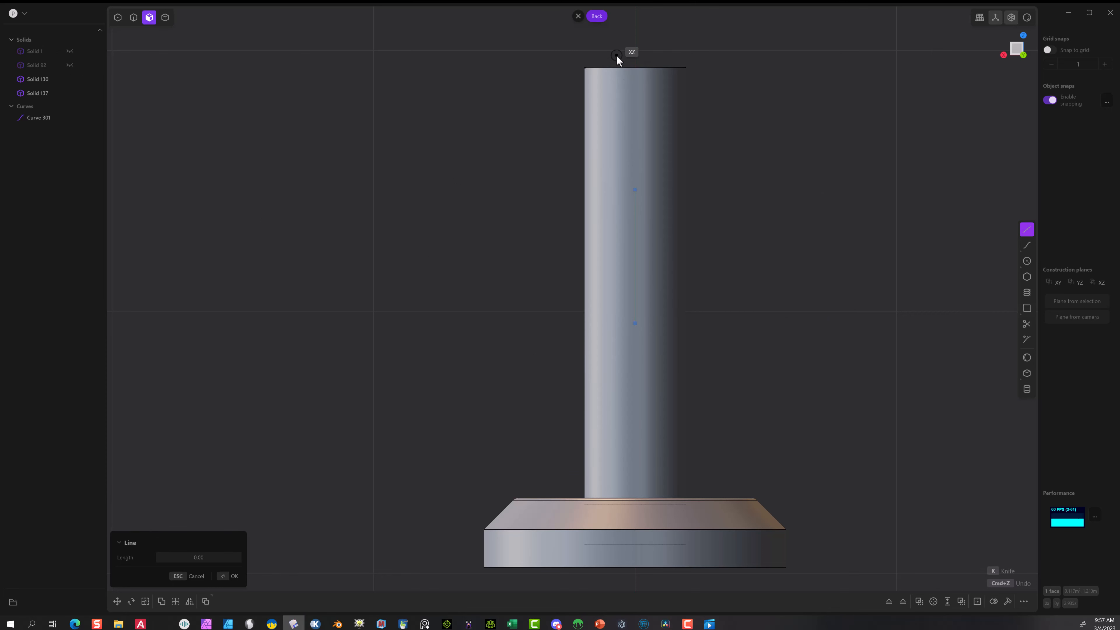
{"action": "left_click", "coordinate": [635, 87]}
{"action": "left_click", "coordinate": [620, 87]}
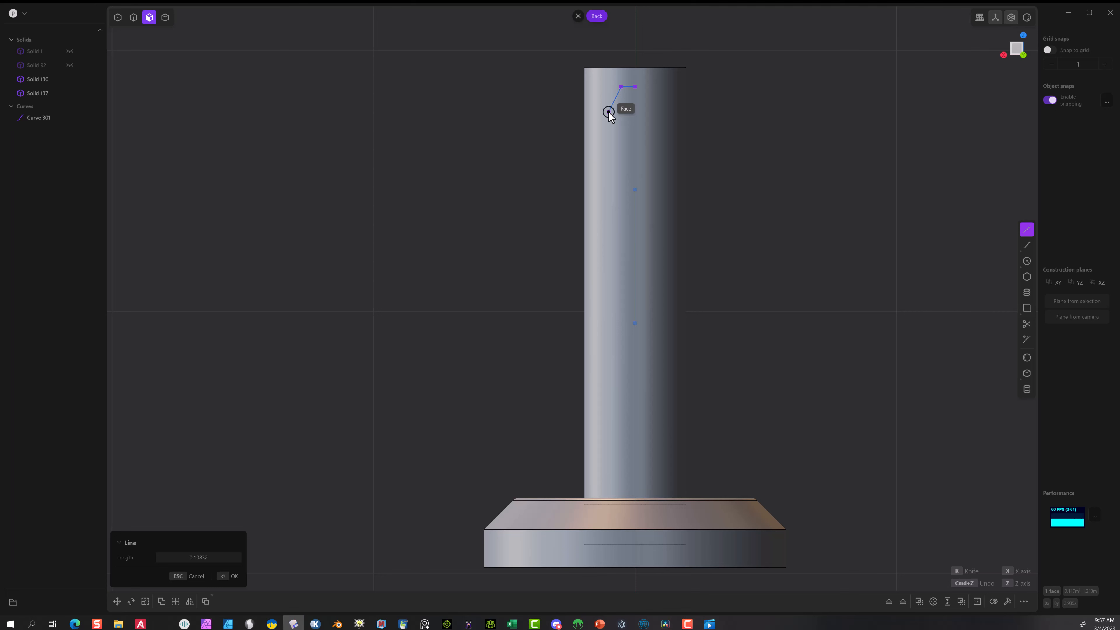
{"action": "left_click", "coordinate": [619, 202]}
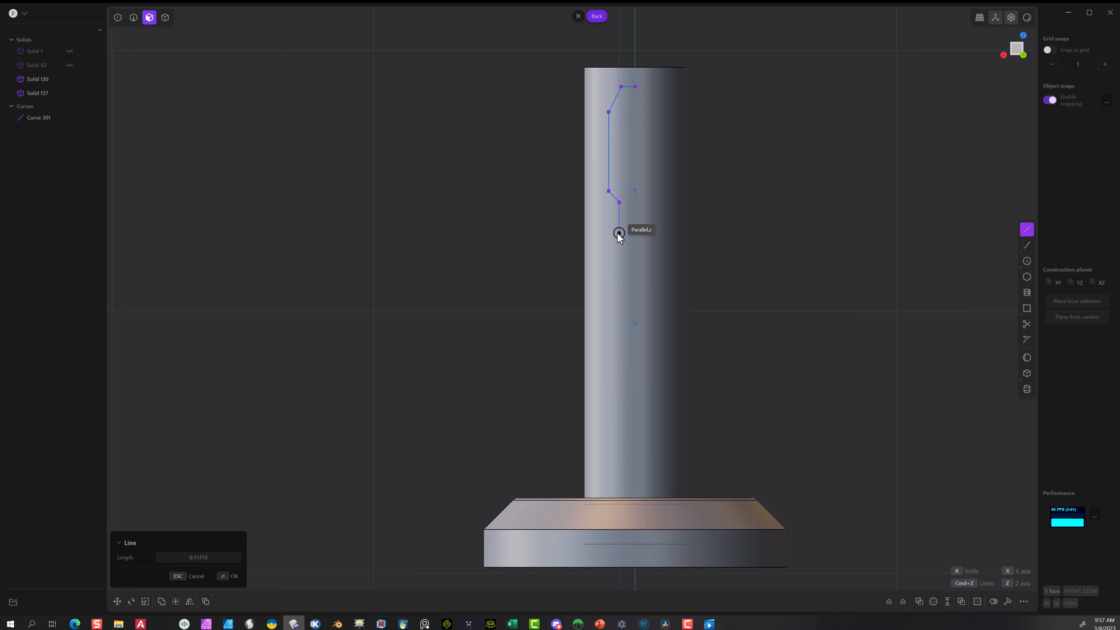
{"action": "left_click", "coordinate": [608, 245]}
{"action": "left_click", "coordinate": [609, 329]}
{"action": "scroll", "coordinate": [612, 329], "scroll_direction": "up", "scroll_amount": 5}
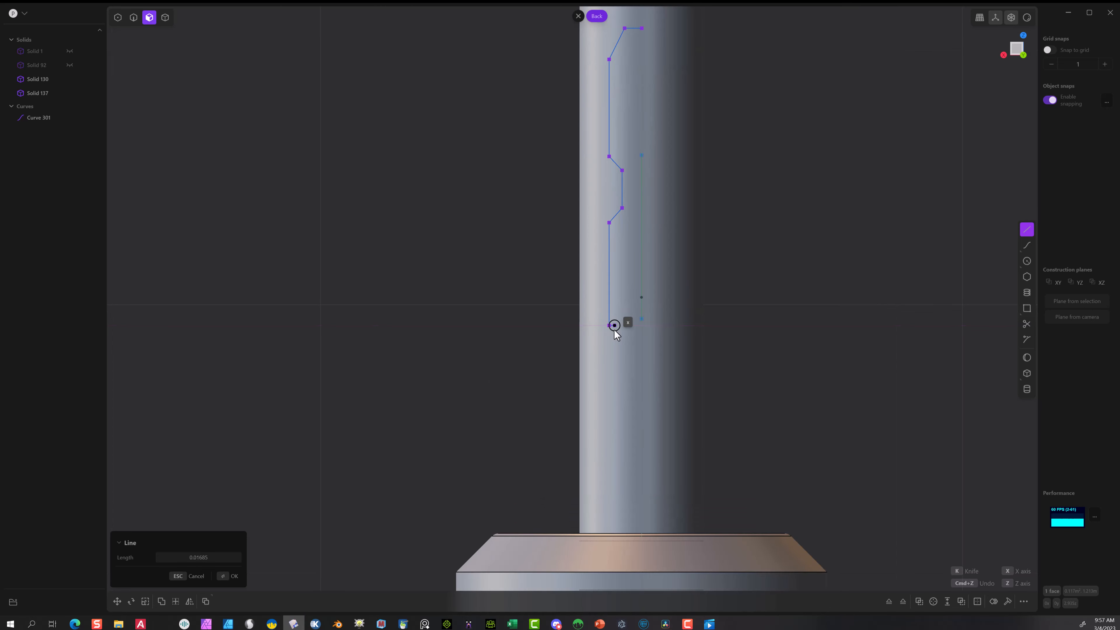
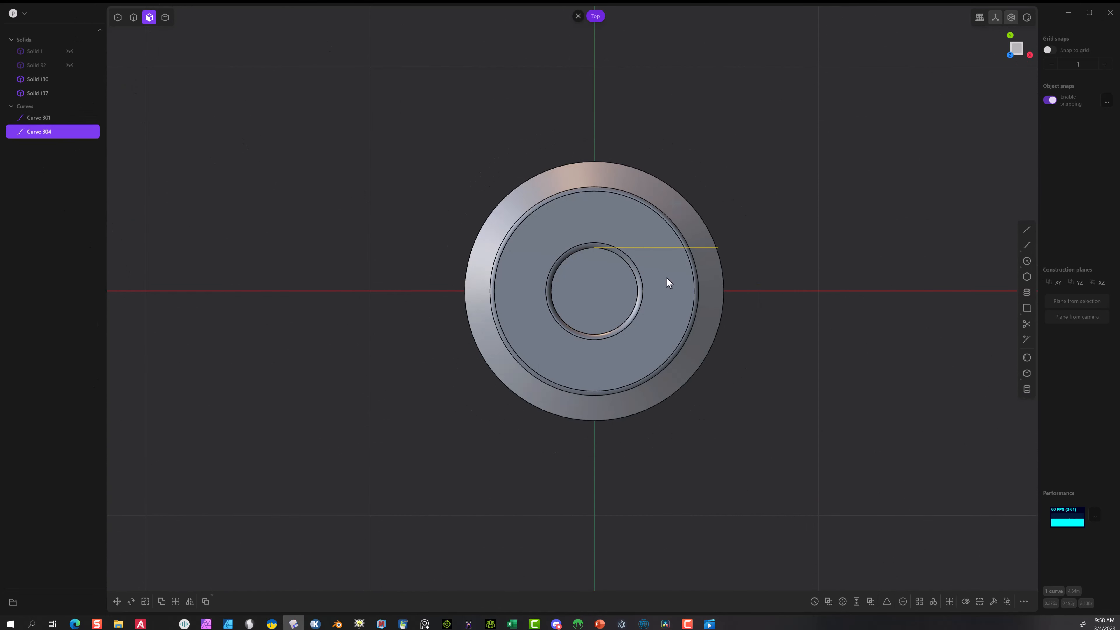
- Move the closed profile curve about -0.193 along Y so it lies on the post's centre axis
{"action": "left_click", "coordinate": [117, 601]}
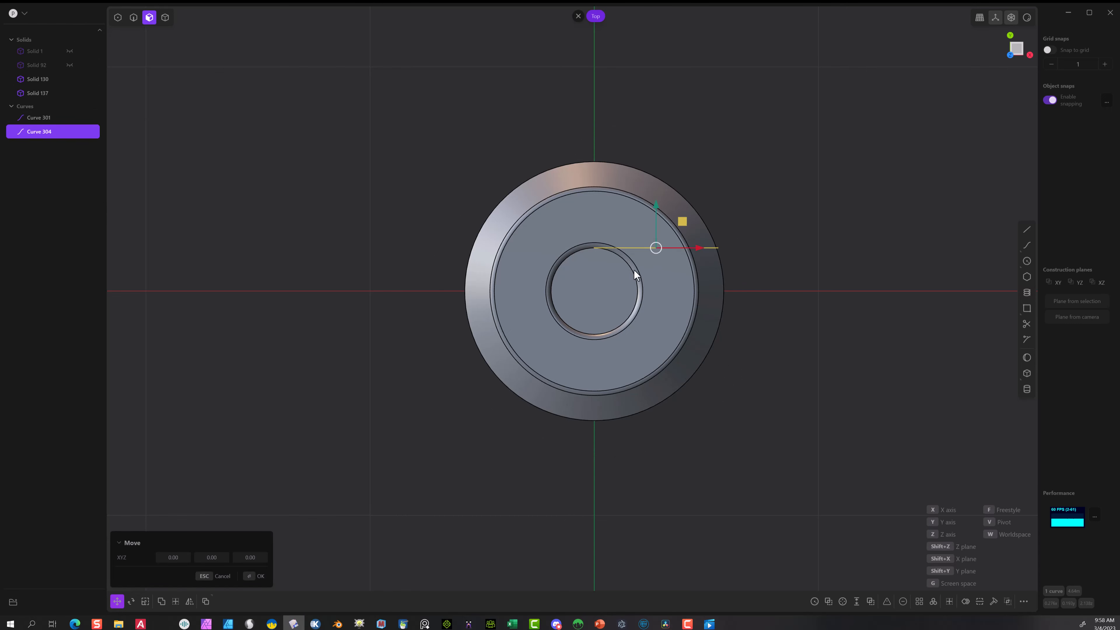
{"action": "scroll", "coordinate": [639, 265], "scroll_direction": "up", "scroll_amount": 5}
{"action": "left_click_drag", "start_coordinate": [660, 193], "coordinate": [676, 283]}
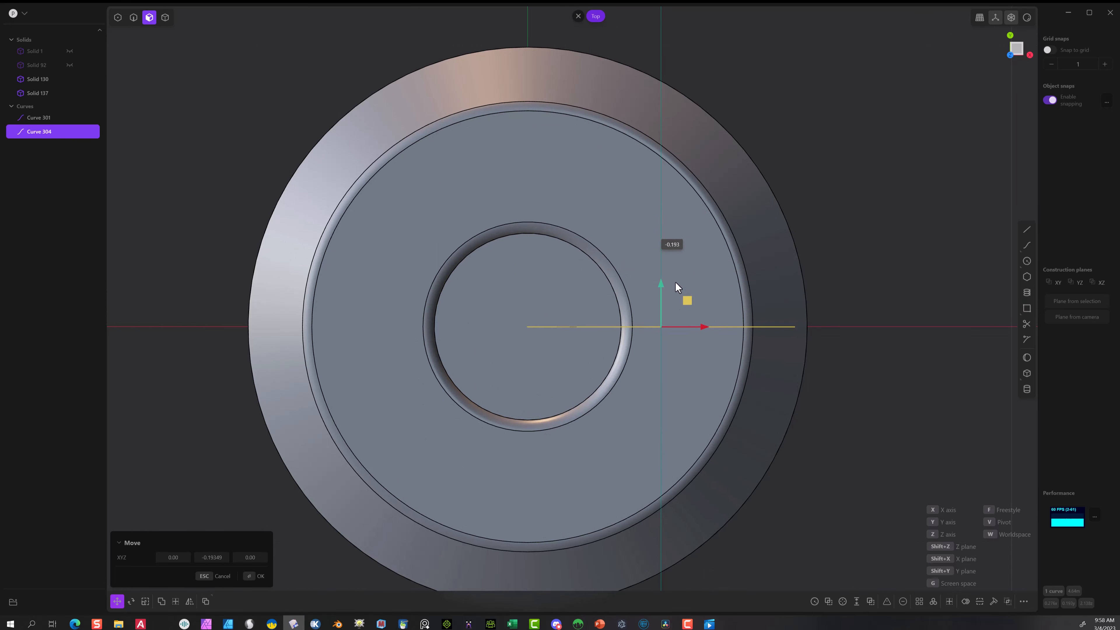
{"action": "middle_click_drag", "start_coordinate": [883, 417], "coordinate": [485, 380]}
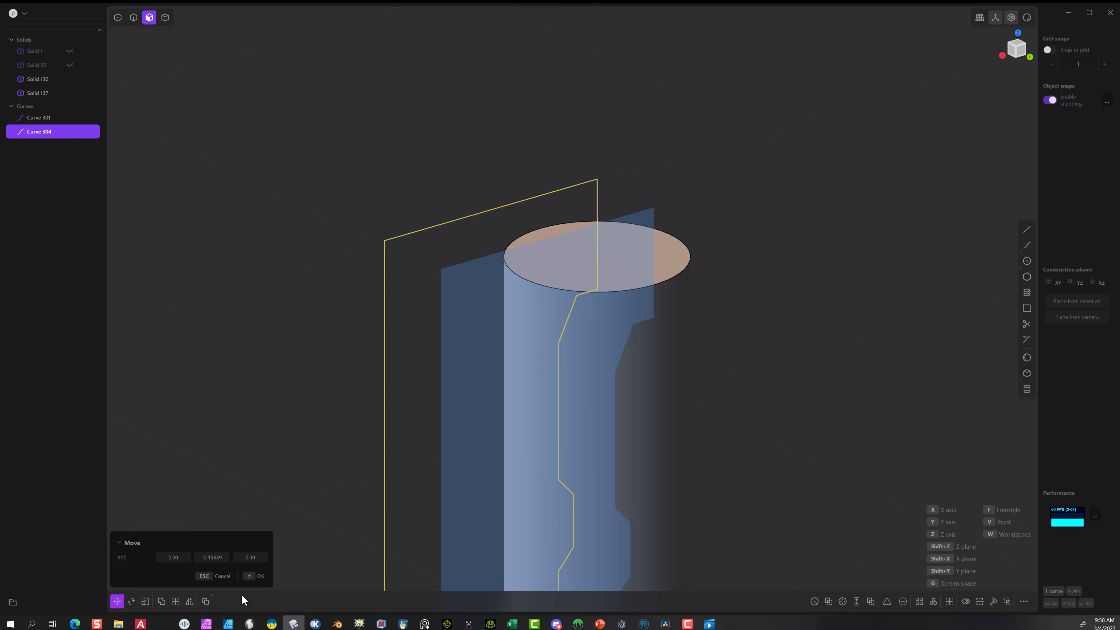
{"action": "left_click", "coordinate": [258, 577]}
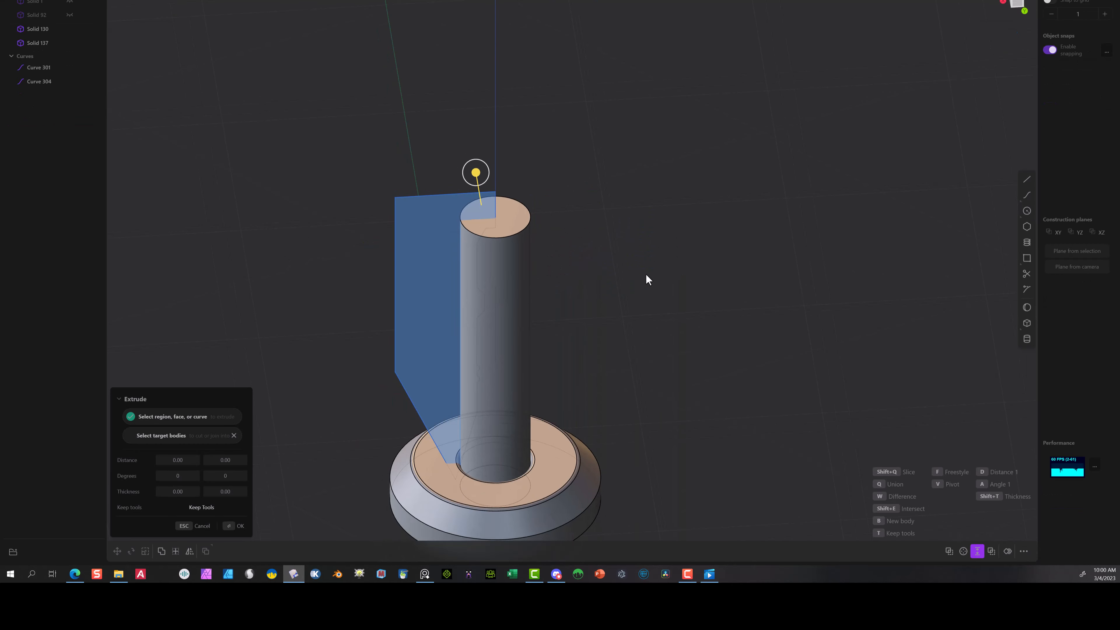
- Hide the remaining disc and post solids so only the profile curves stay in view
{"action": "left_click", "coordinate": [69, 15]}
{"action": "left_click", "coordinate": [69, 28]}
{"action": "left_click", "coordinate": [69, 43]}
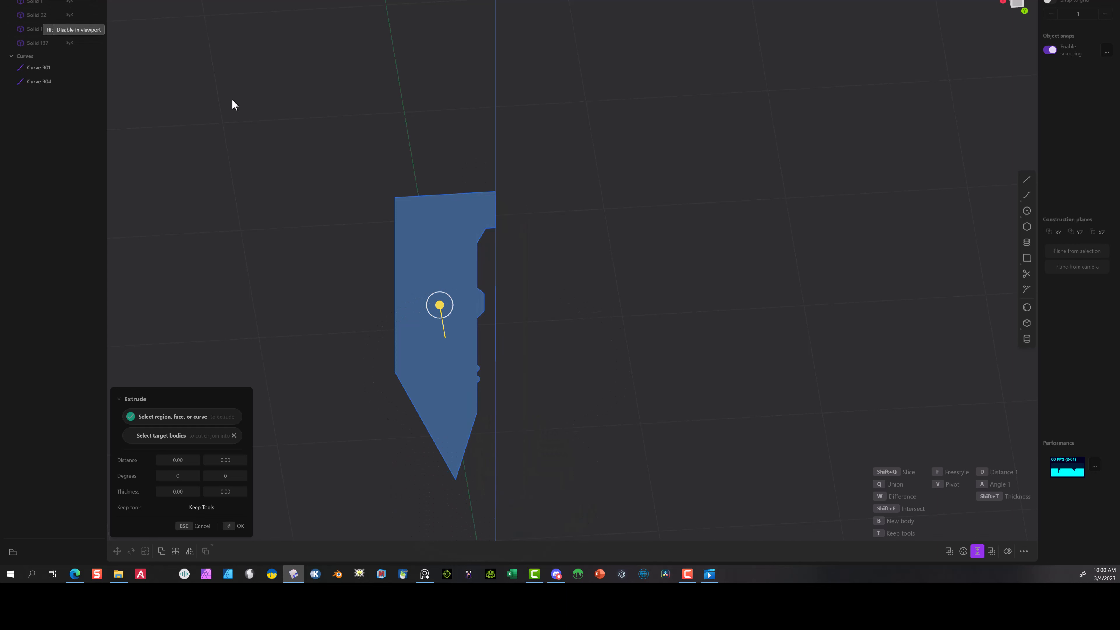
{"action": "middle_click_drag", "start_coordinate": [604, 297], "coordinate": [582, 276]}
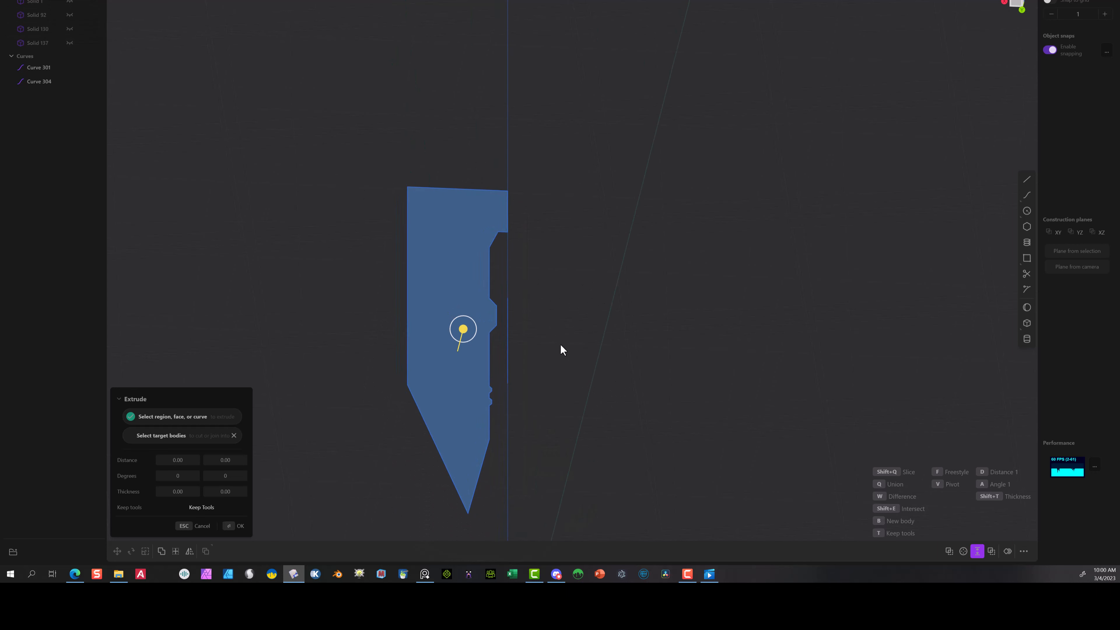
{"action": "scroll", "coordinate": [556, 341], "scroll_direction": "up", "scroll_amount": 2}
{"action": "scroll", "coordinate": [657, 272], "scroll_direction": "down", "scroll_amount": 2}
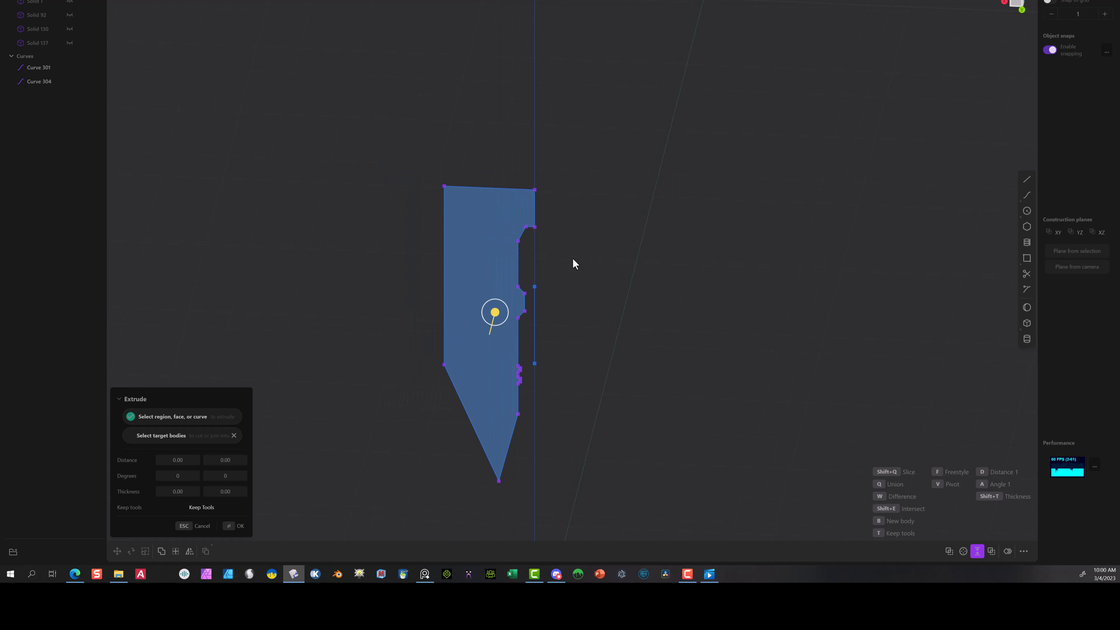
- Leave the extrude and delete the short stray line lying on the centre axis
{"action": "left_click_drag", "start_coordinate": [586, 209], "coordinate": [494, 500]}
{"action": "key", "text": "Escape"}
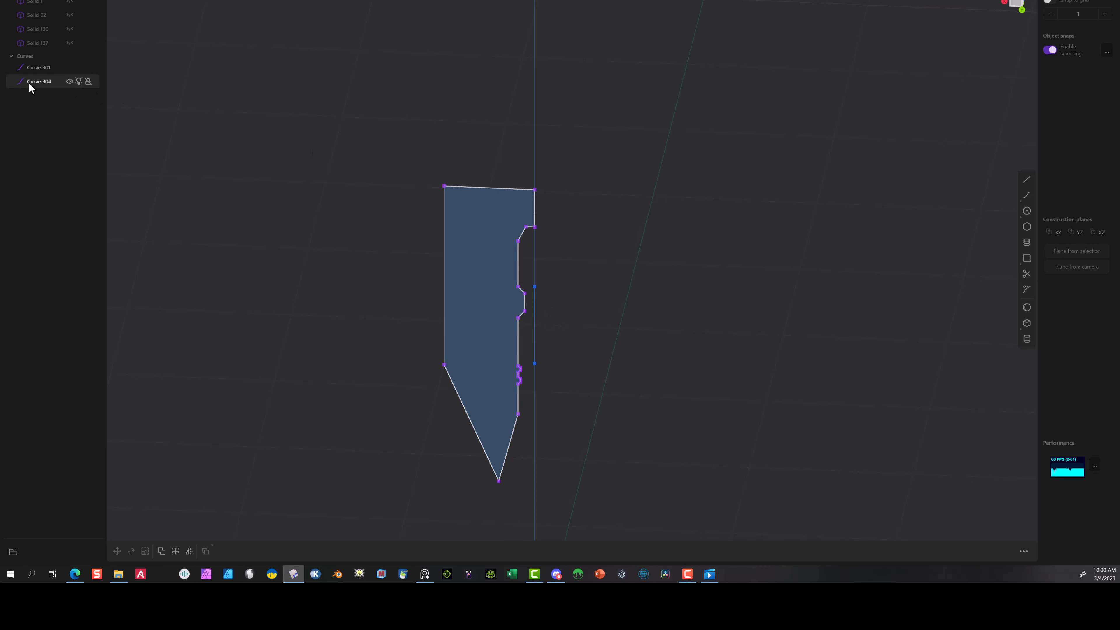
{"action": "left_click", "coordinate": [39, 69]}
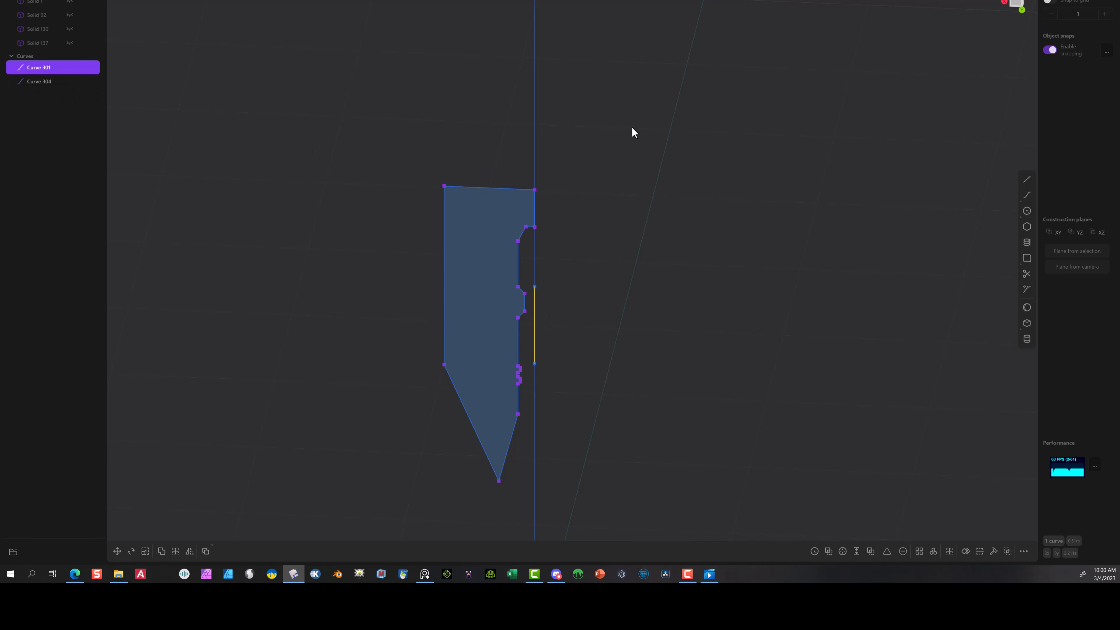
{"action": "key", "text": "Delete"}
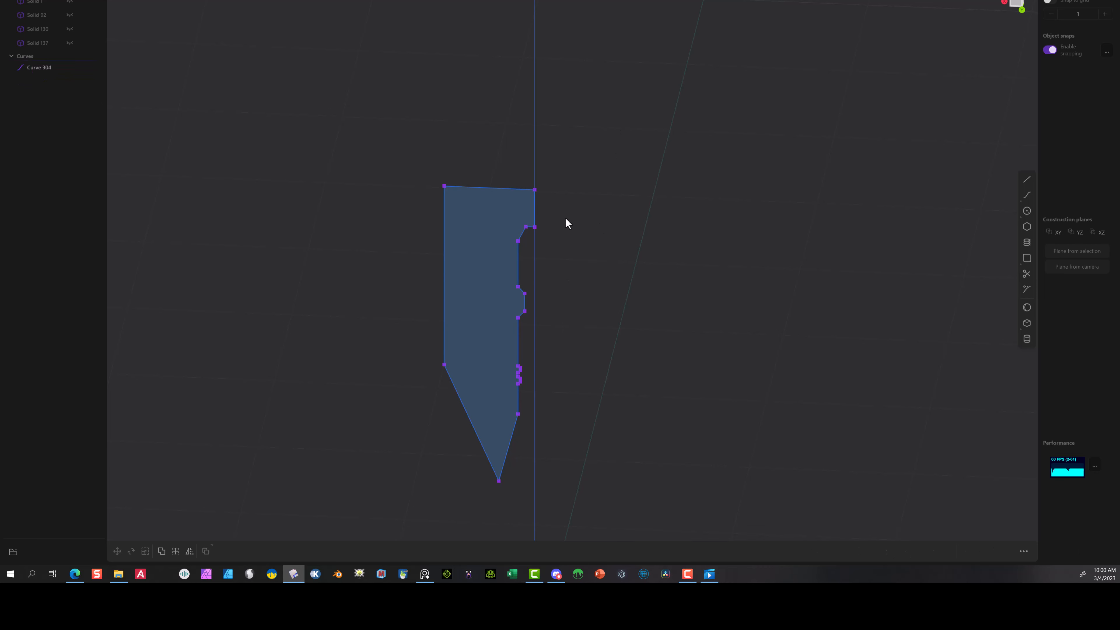
- Select all vertices of the closed profile curve and fillet its corners with a very small radius
{"action": "left_click_drag", "start_coordinate": [565, 223], "coordinate": [474, 504]}
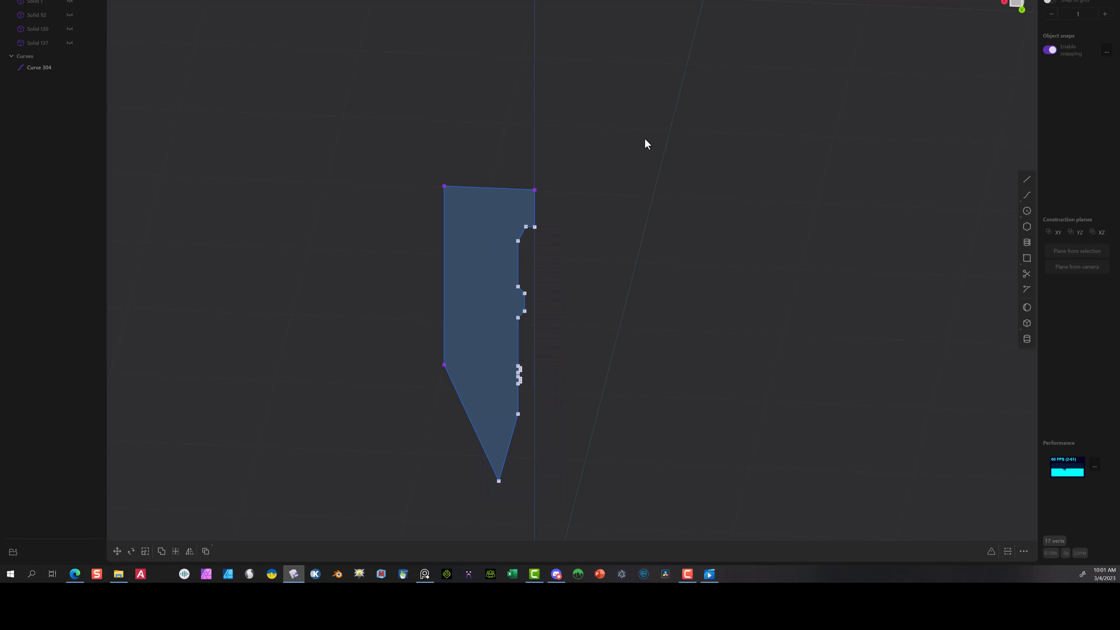
{"action": "left_click_drag", "start_coordinate": [645, 143], "coordinate": [418, 426]}
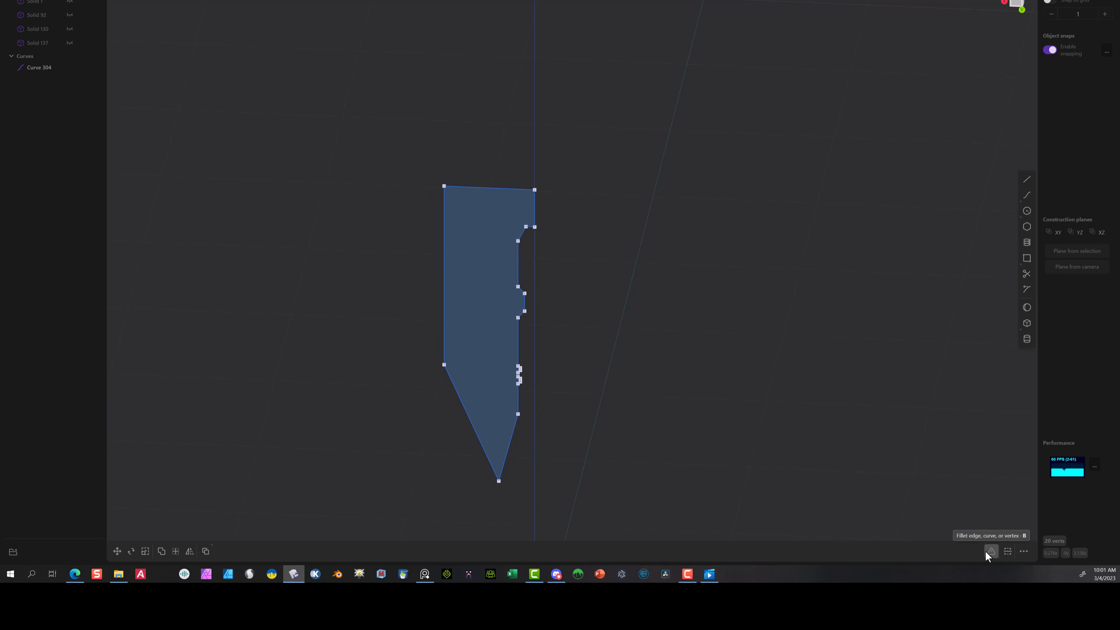
{"action": "key", "text": "s"}
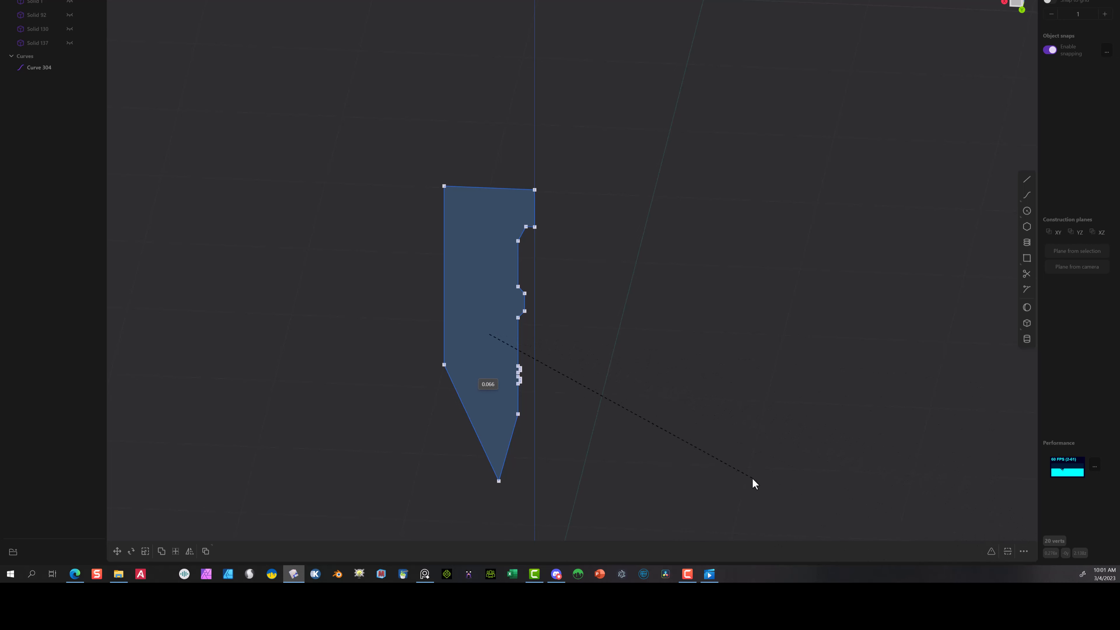
{"action": "left_click", "coordinate": [707, 498]}
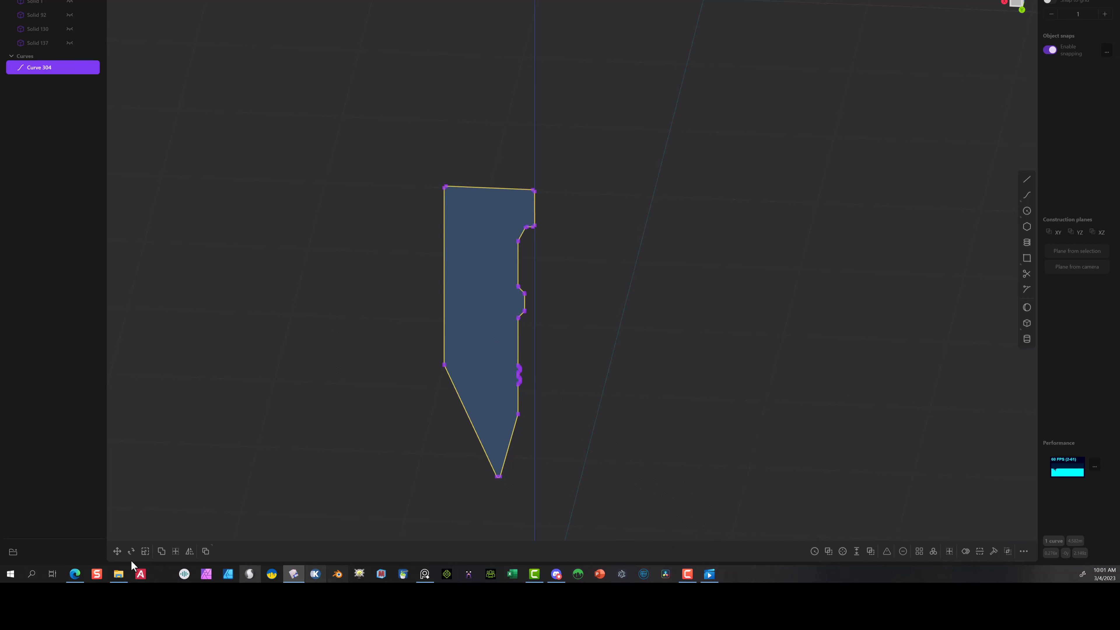
{"action": "scroll", "coordinate": [521, 373], "scroll_direction": "up", "scroll_amount": 5}
{"action": "scroll", "coordinate": [529, 348], "scroll_direction": "up", "scroll_amount": 3}
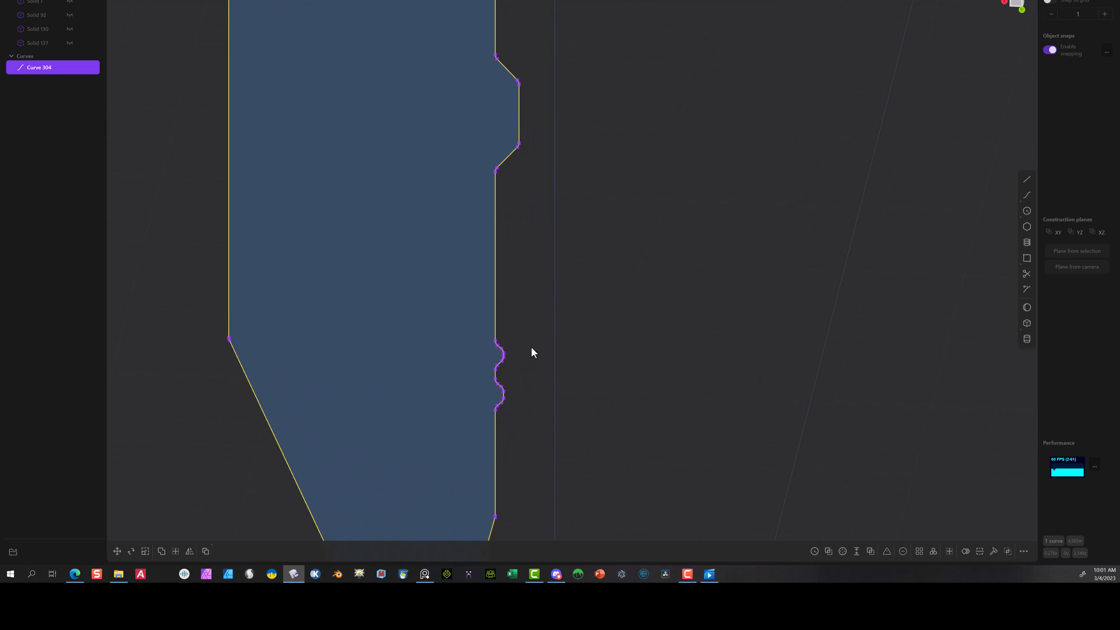
{"action": "scroll", "coordinate": [520, 368], "scroll_direction": "down", "scroll_amount": 3}
{"action": "scroll", "coordinate": [522, 348], "scroll_direction": "down", "scroll_amount": 4}
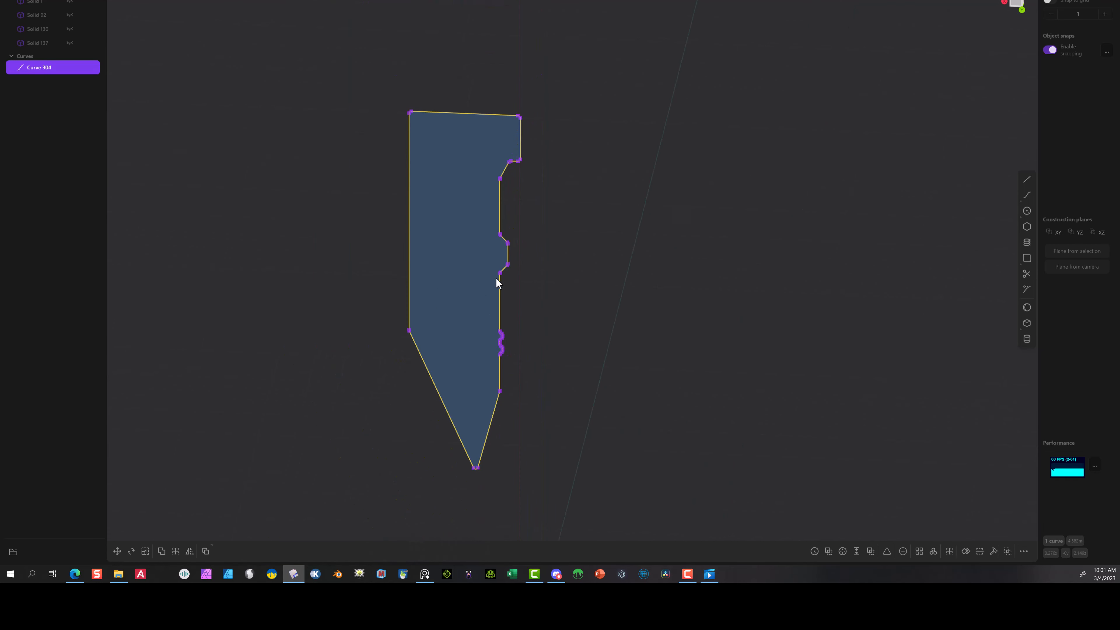
- Revolve the closed profile region 360 degrees around the vertical centre axis into a cutter solid
{"action": "left_click", "coordinate": [310, 393]}
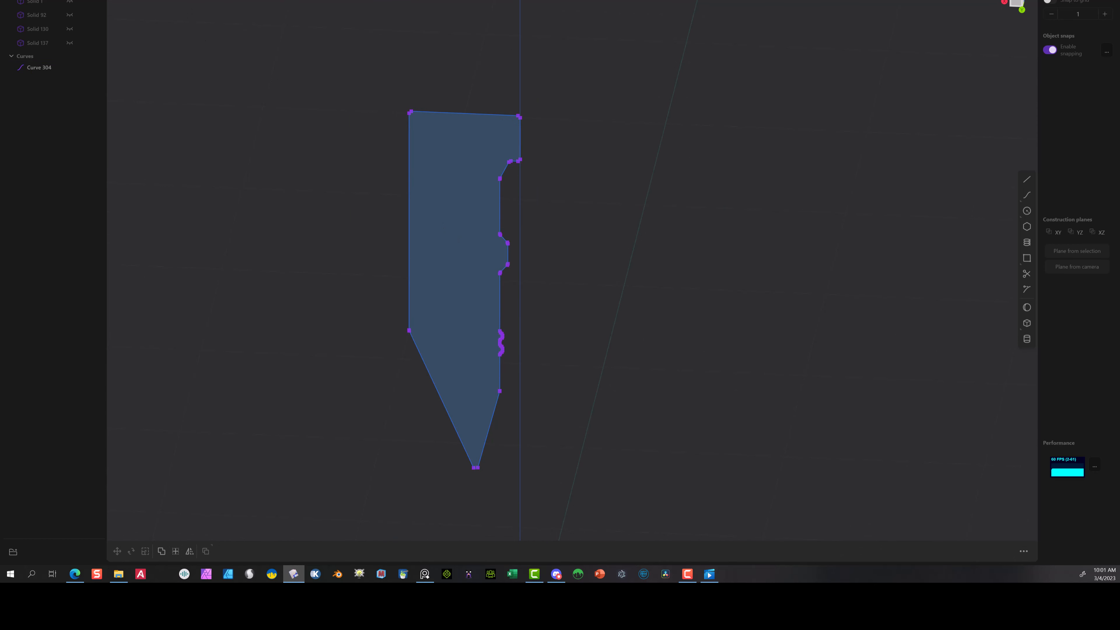
{"action": "left_click", "coordinate": [459, 172]}
{"action": "key", "text": "e"}
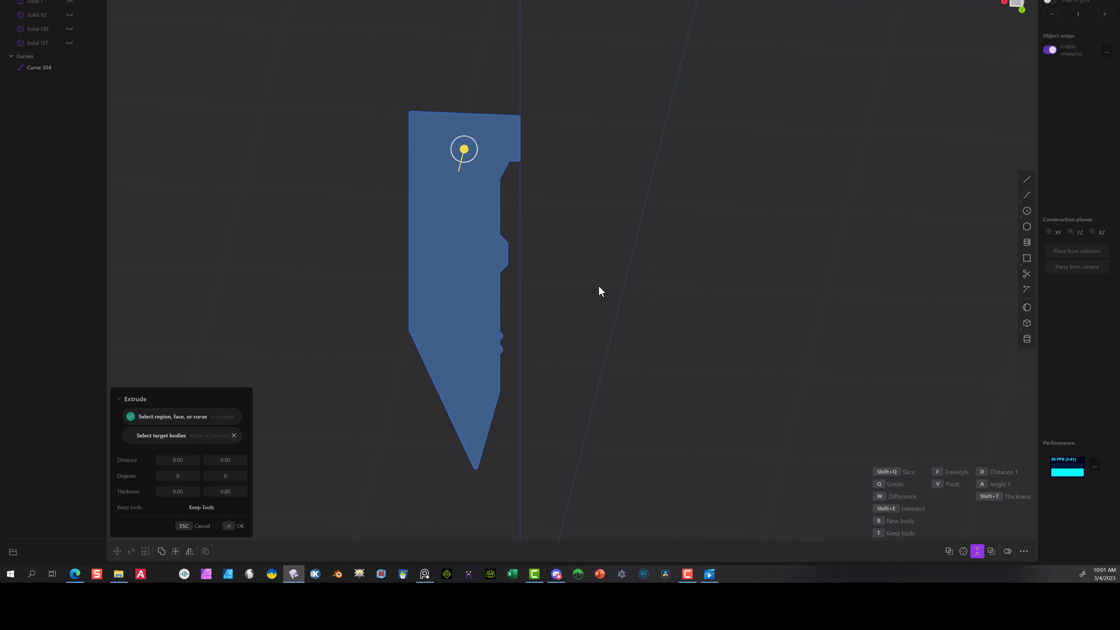
{"action": "left_click", "coordinate": [963, 549]}
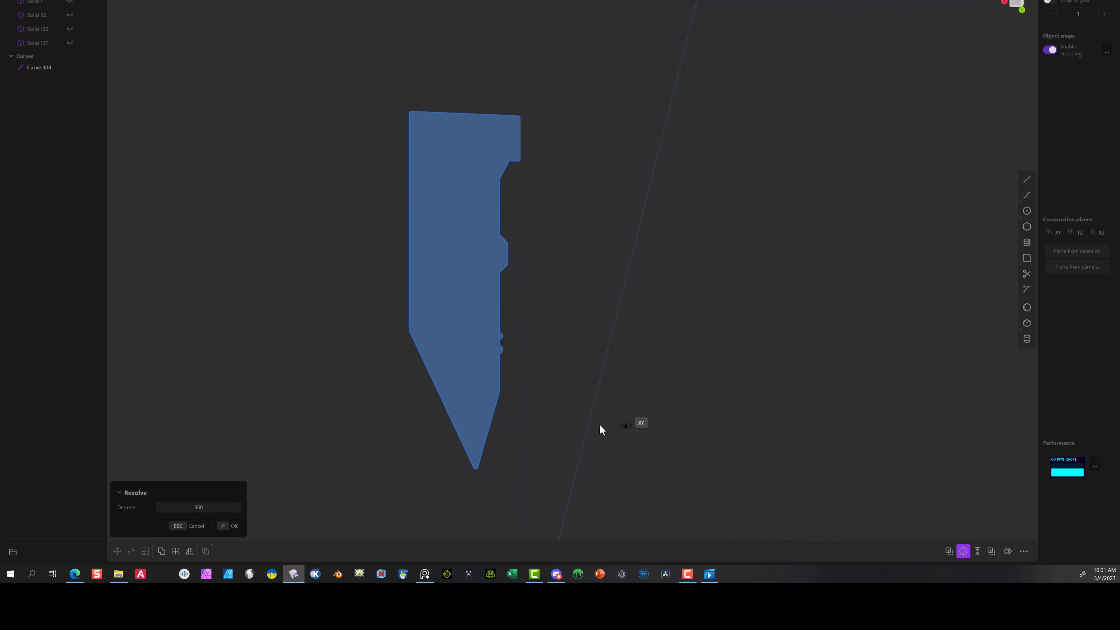
{"action": "left_click", "coordinate": [521, 483]}
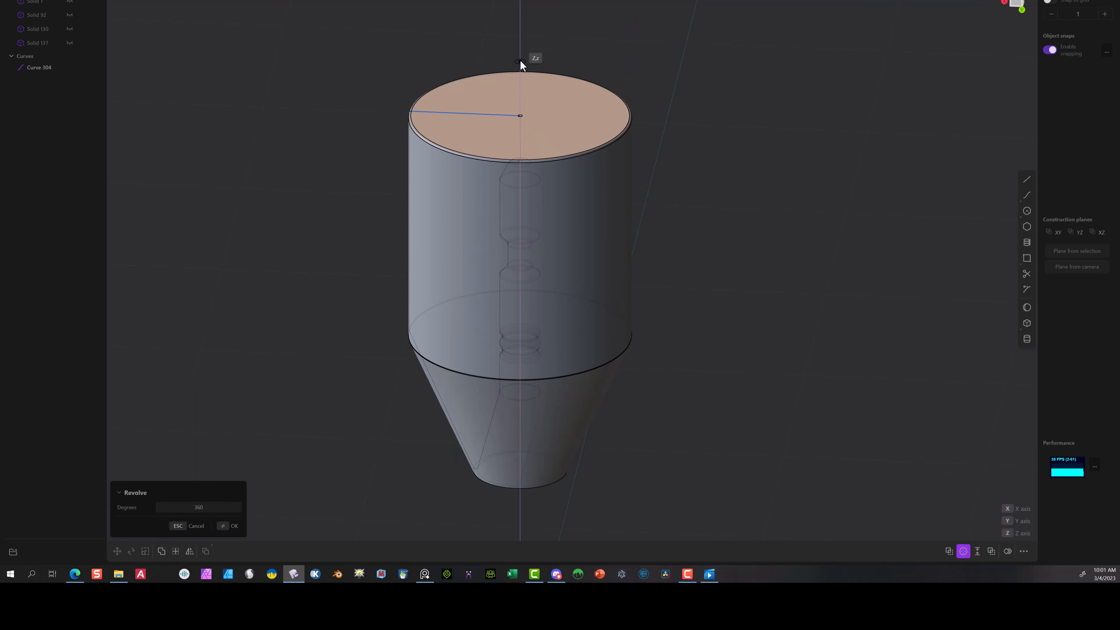
{"action": "left_click", "coordinate": [519, 49]}
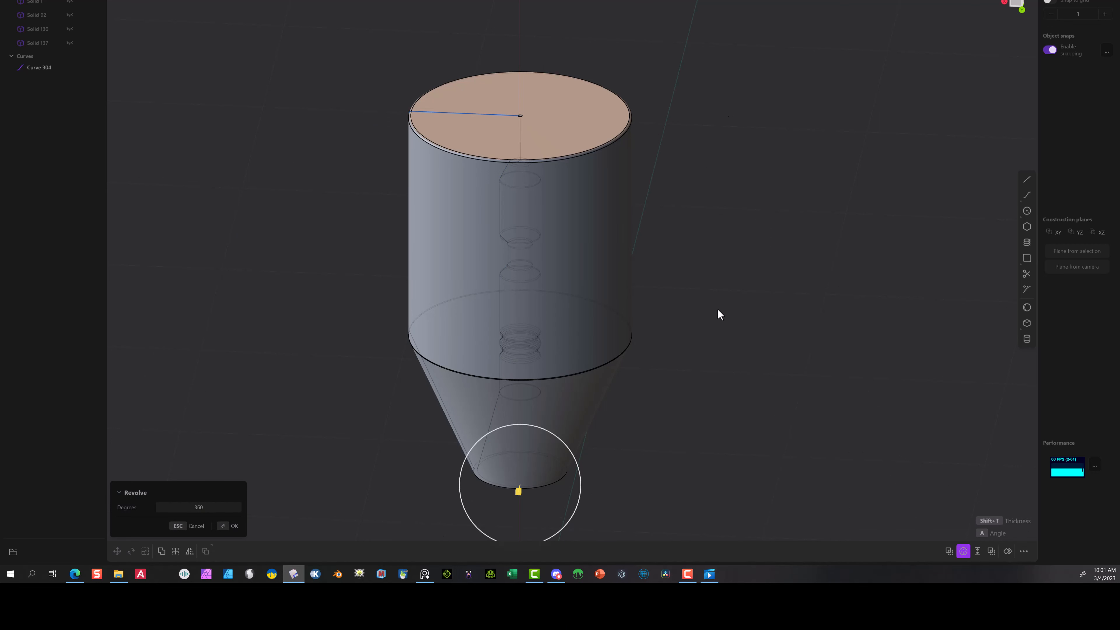
{"action": "scroll", "coordinate": [720, 307], "scroll_direction": "down", "scroll_amount": 1}
{"action": "left_click", "coordinate": [226, 529]}
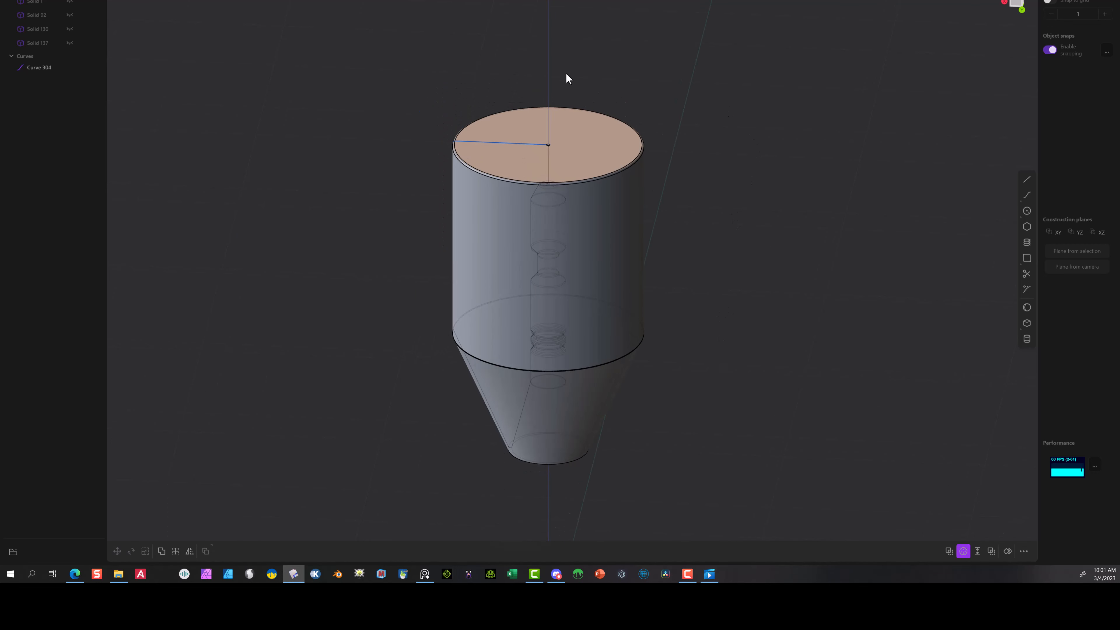
{"action": "scroll", "coordinate": [707, 230], "scroll_direction": "down", "scroll_amount": 2}
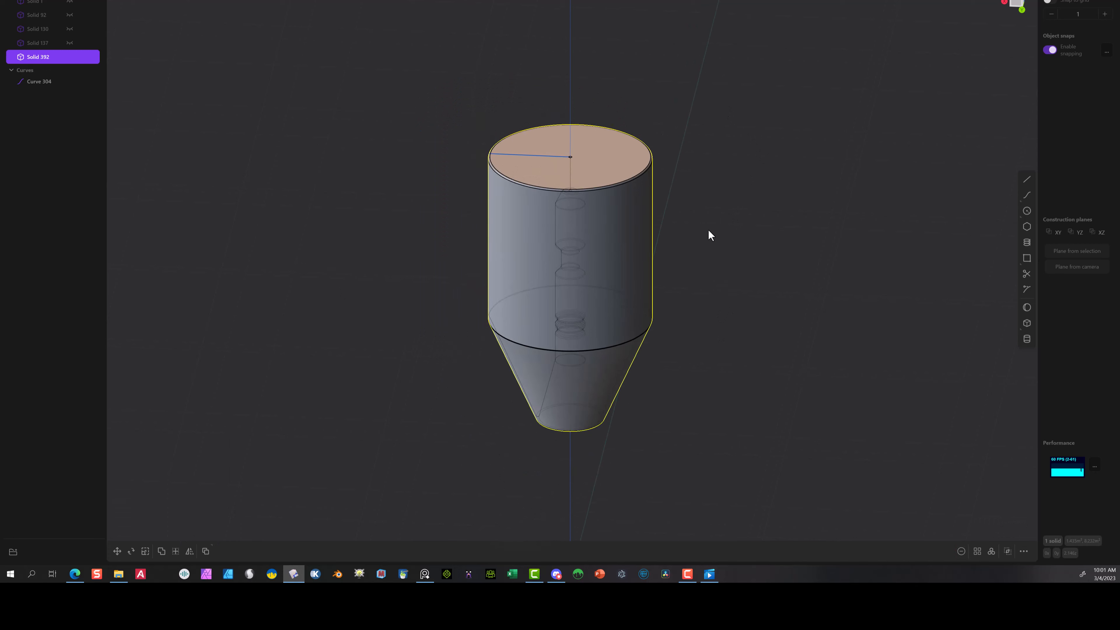
- Unhide the post and subtract the revolved cutter solid from it with a Boolean difference
{"action": "left_click", "coordinate": [71, 42]}
{"action": "middle_click_drag", "start_coordinate": [397, 241], "coordinate": [394, 181]}
{"action": "scroll", "coordinate": [625, 444], "scroll_direction": "up", "scroll_amount": 3}
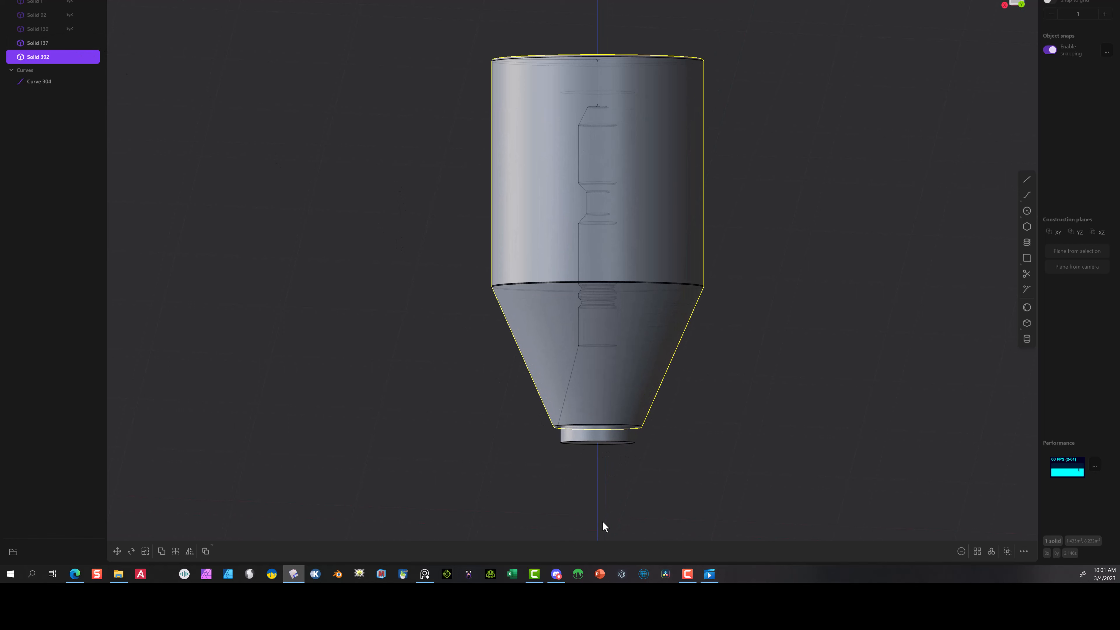
{"action": "left_click", "coordinate": [592, 435]}
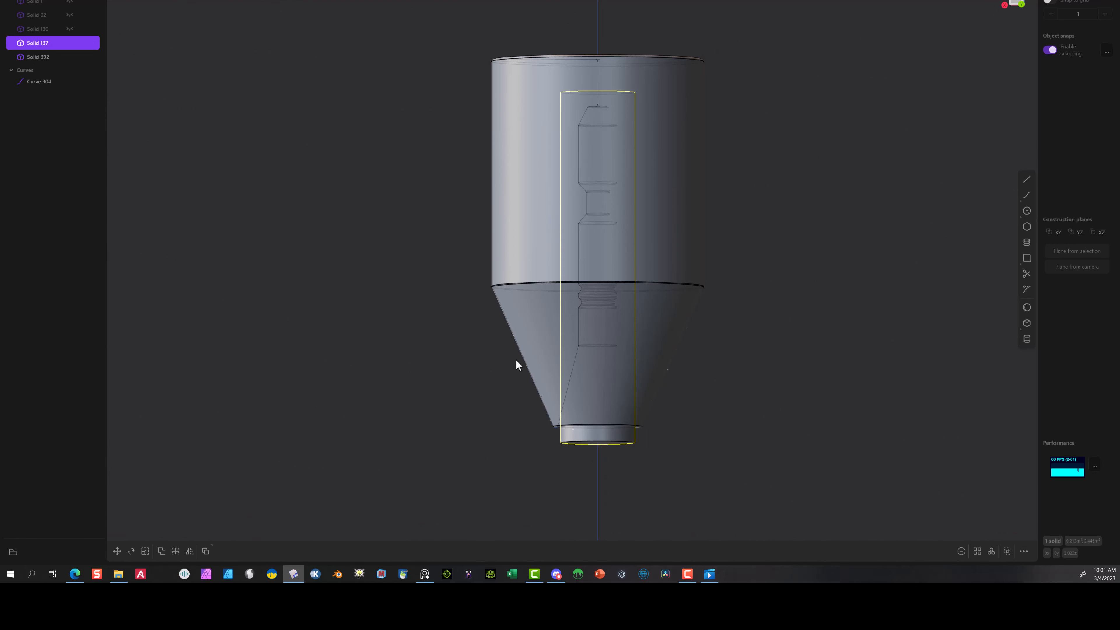
{"action": "left_click", "coordinate": [510, 158], "text": "shift"}
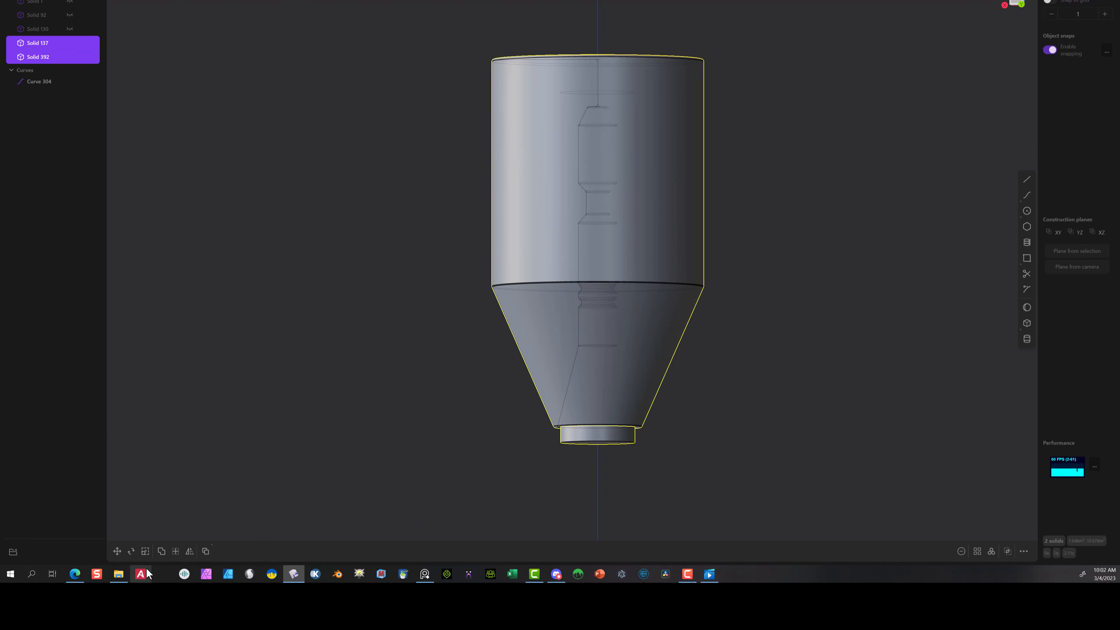
{"action": "left_click", "coordinate": [162, 551]}
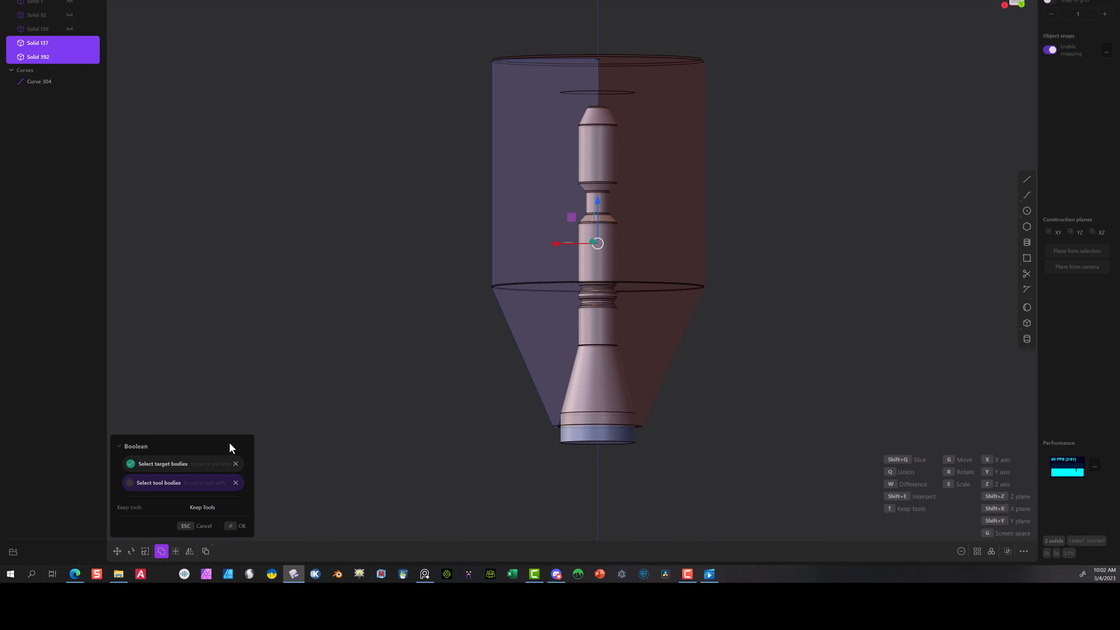
{"action": "left_click", "coordinate": [238, 526]}
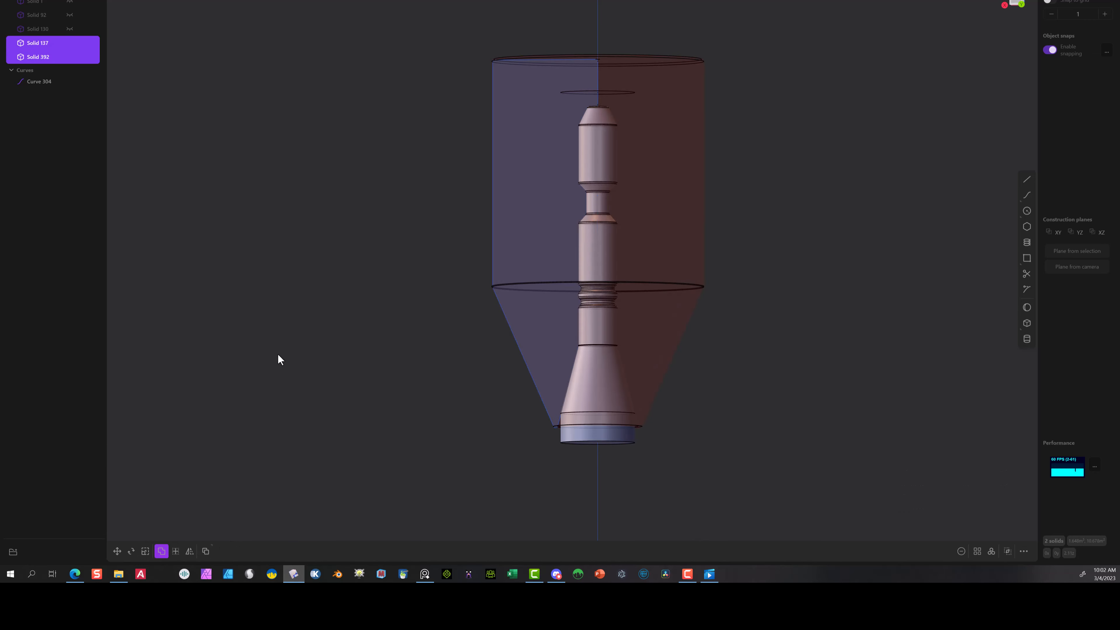
- Delete the leftover closed profile curve beside the carved post
{"action": "middle_click_drag", "start_coordinate": [241, 477], "coordinate": [449, 33]}
{"action": "middle_click_drag", "start_coordinate": [435, 119], "coordinate": [446, 138]}
{"action": "scroll", "coordinate": [784, 107], "scroll_direction": "up", "scroll_amount": 3}
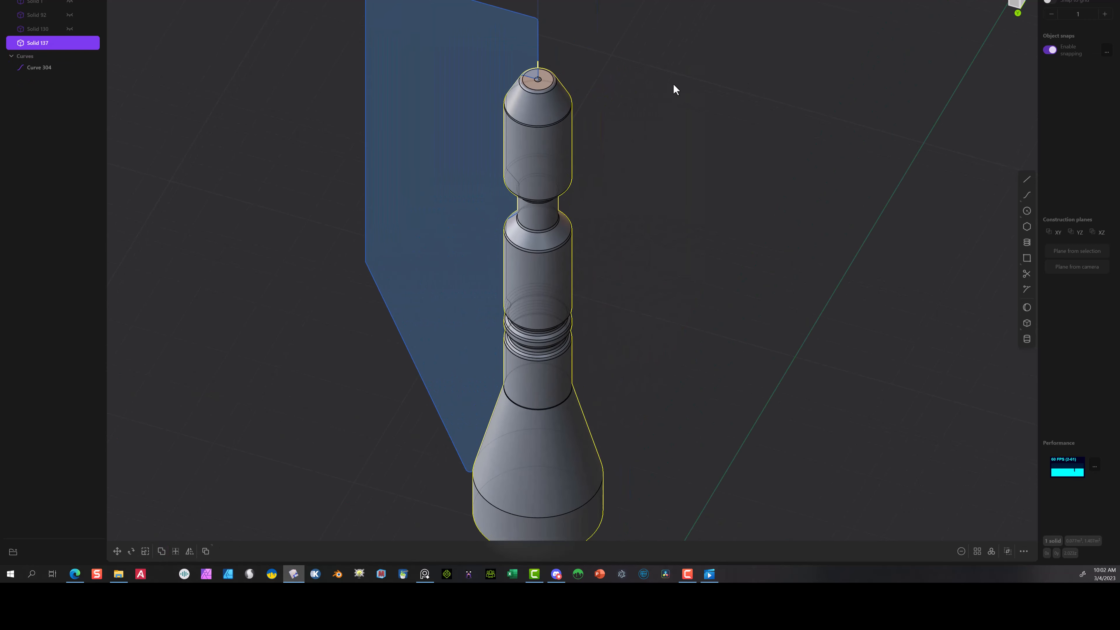
{"action": "scroll", "coordinate": [624, 81], "scroll_direction": "down", "scroll_amount": 3}
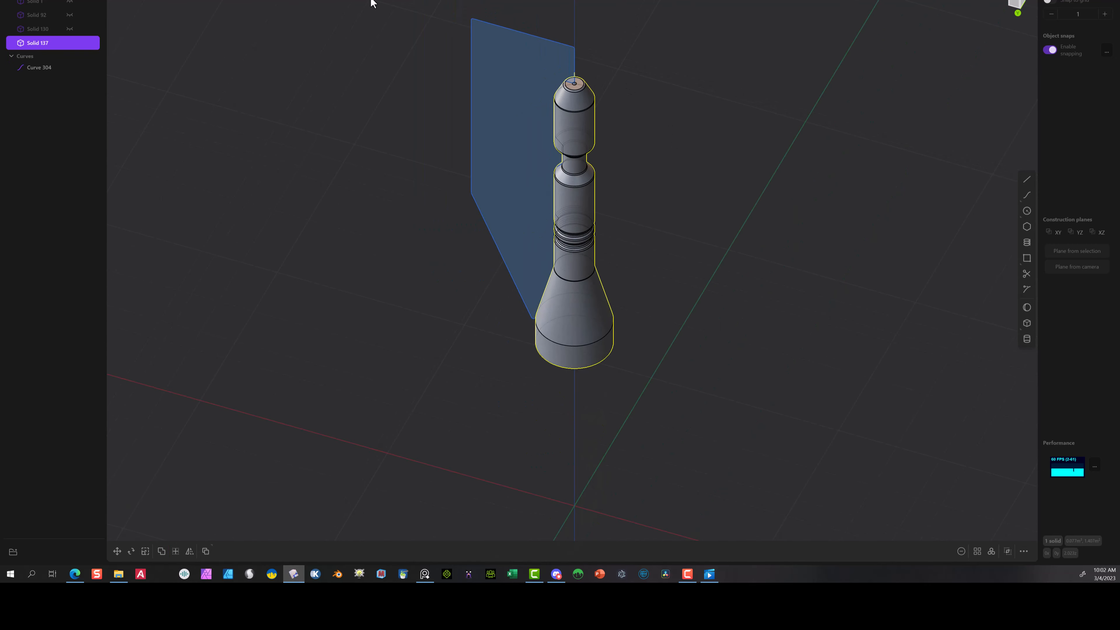
{"action": "left_click", "coordinate": [39, 68]}
{"action": "key", "text": "Delete"}
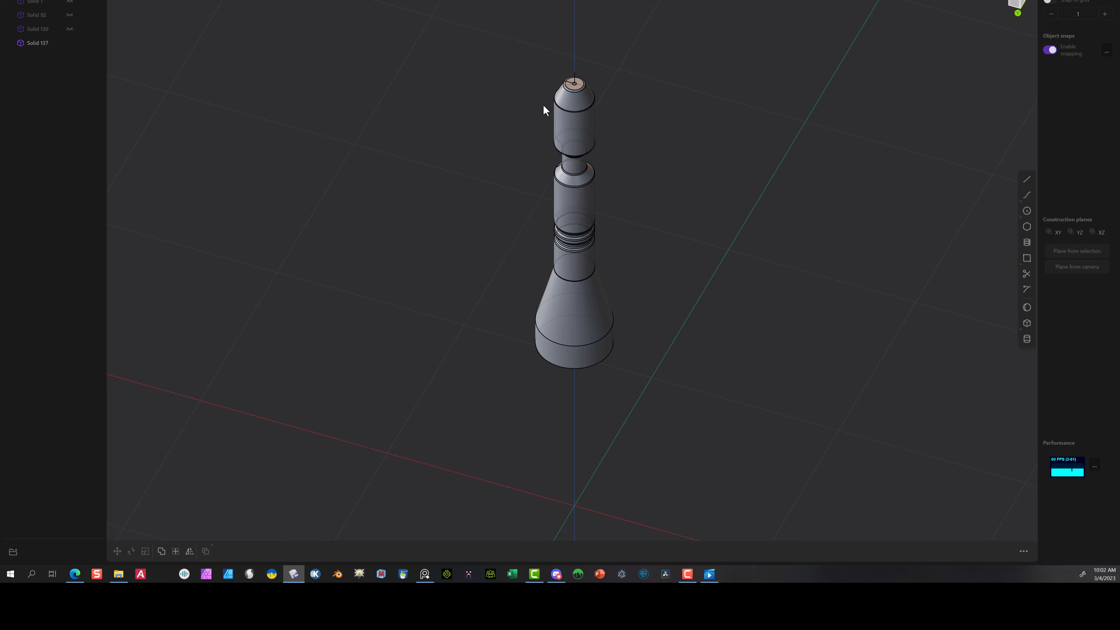
- In the top view, draw a circle with a radius of about 0.019 centred on the thin spike at the post's tip
{"action": "scroll", "coordinate": [565, 71], "scroll_direction": "up", "scroll_amount": 5}
{"action": "scroll", "coordinate": [593, 87], "scroll_direction": "up", "scroll_amount": 6}
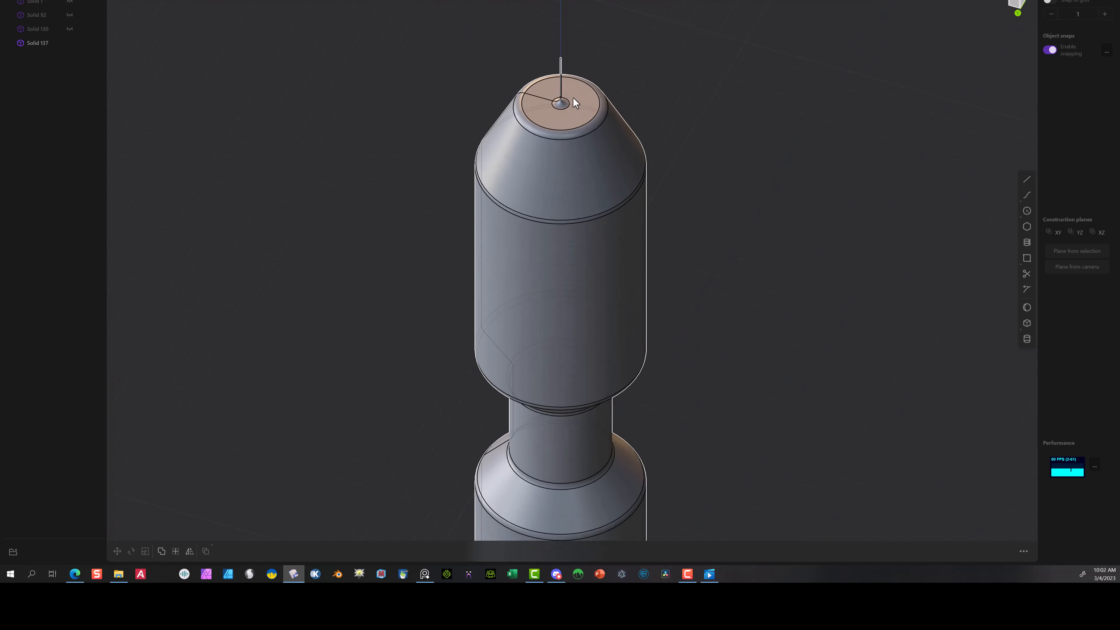
{"action": "middle_click_drag", "start_coordinate": [627, 104], "coordinate": [632, 46]}
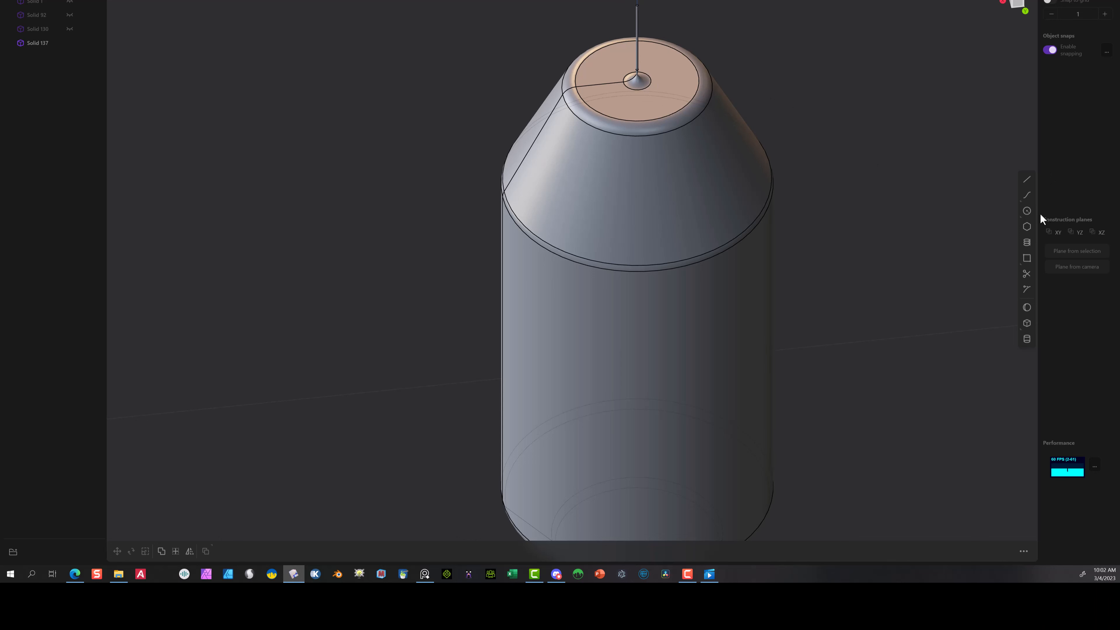
{"action": "left_click", "coordinate": [1027, 211]}
{"action": "left_click", "coordinate": [1017, 3]}
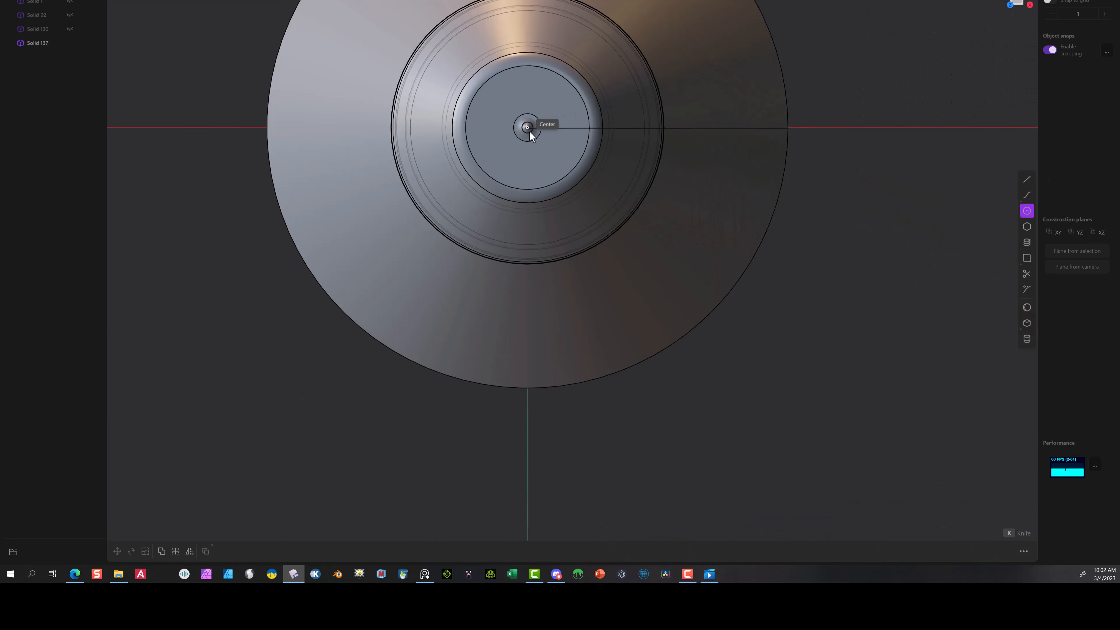
{"action": "left_click", "coordinate": [529, 131]}
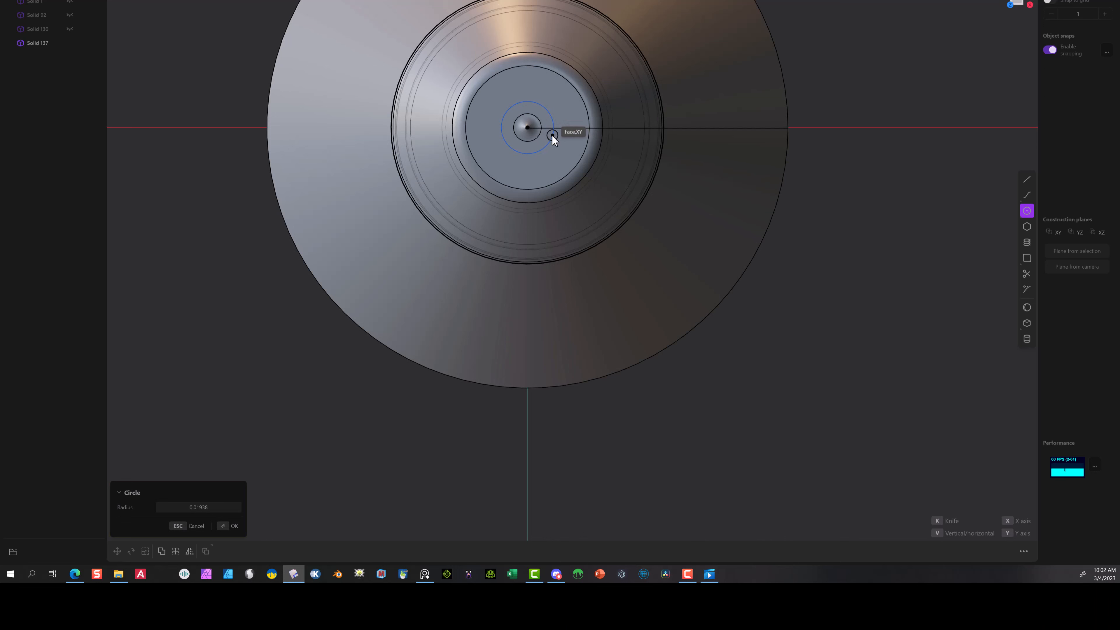
{"action": "left_click", "coordinate": [553, 136]}
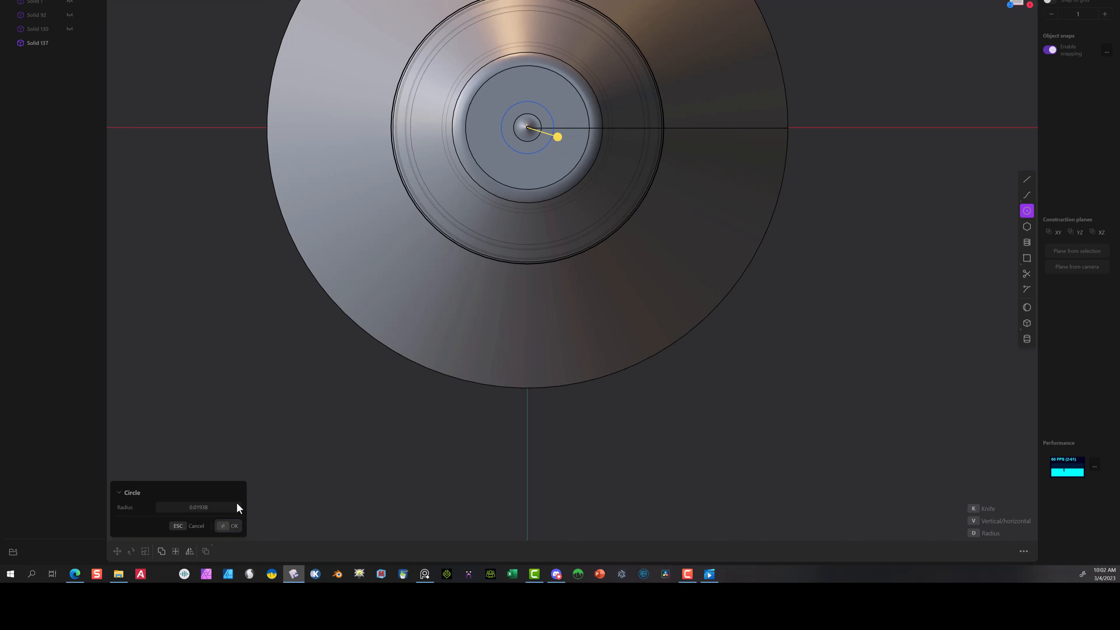
{"action": "key", "text": "Return"}
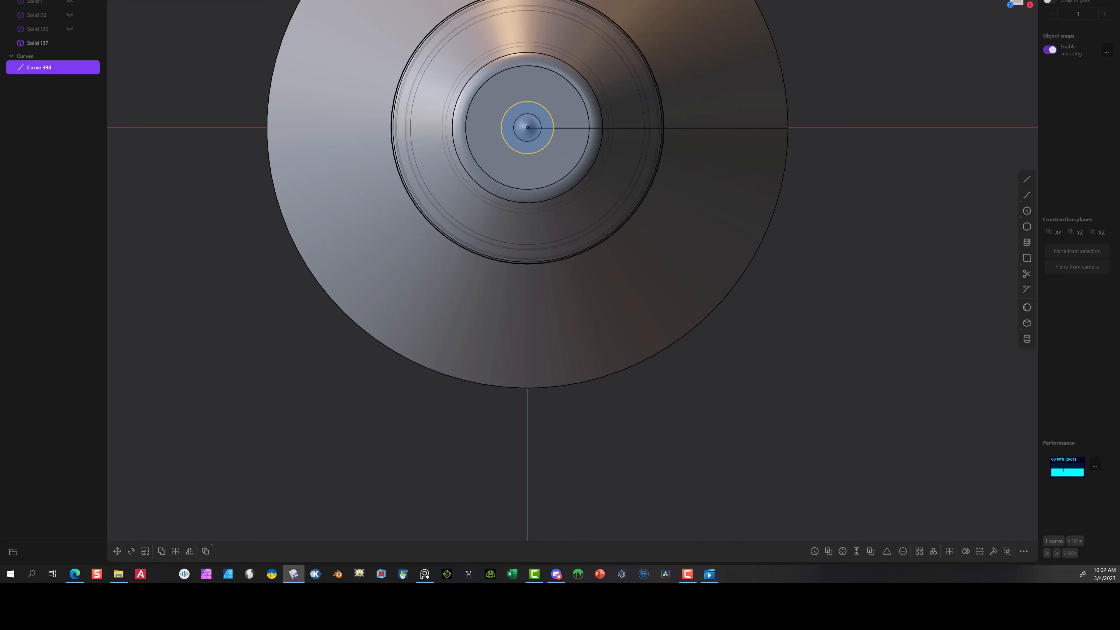
- Extrude the circle about 1.1 down through the post's tip as a separate cylinder solid
{"action": "middle_click_drag", "start_coordinate": [207, 117], "coordinate": [721, 131]}
{"action": "key", "text": "e"}
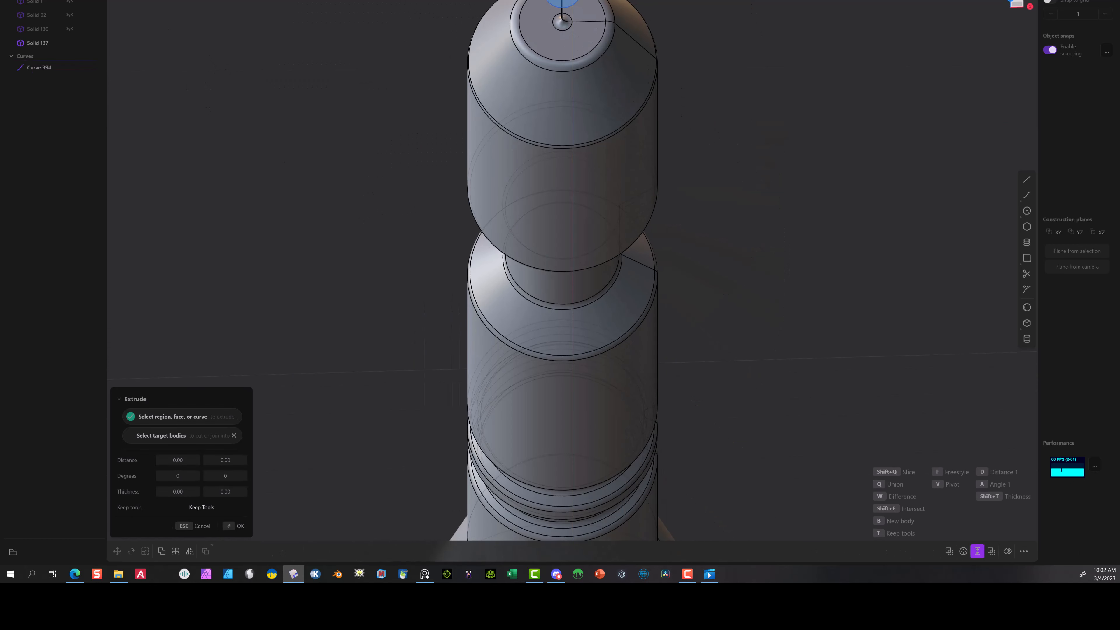
{"action": "left_click", "coordinate": [631, 426]}
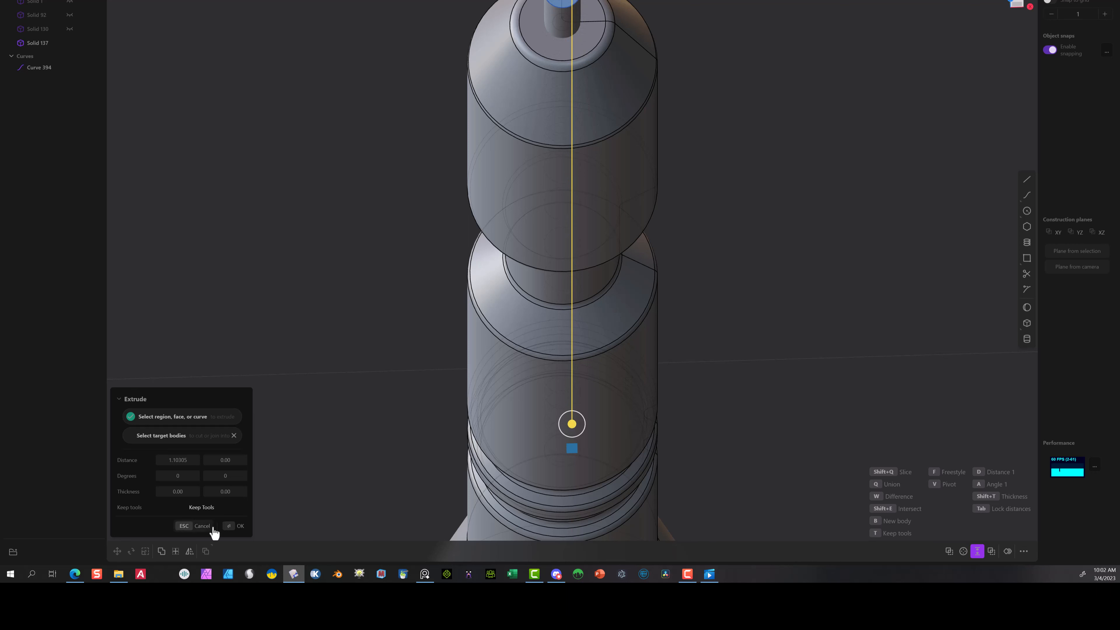
{"action": "left_click", "coordinate": [232, 526]}
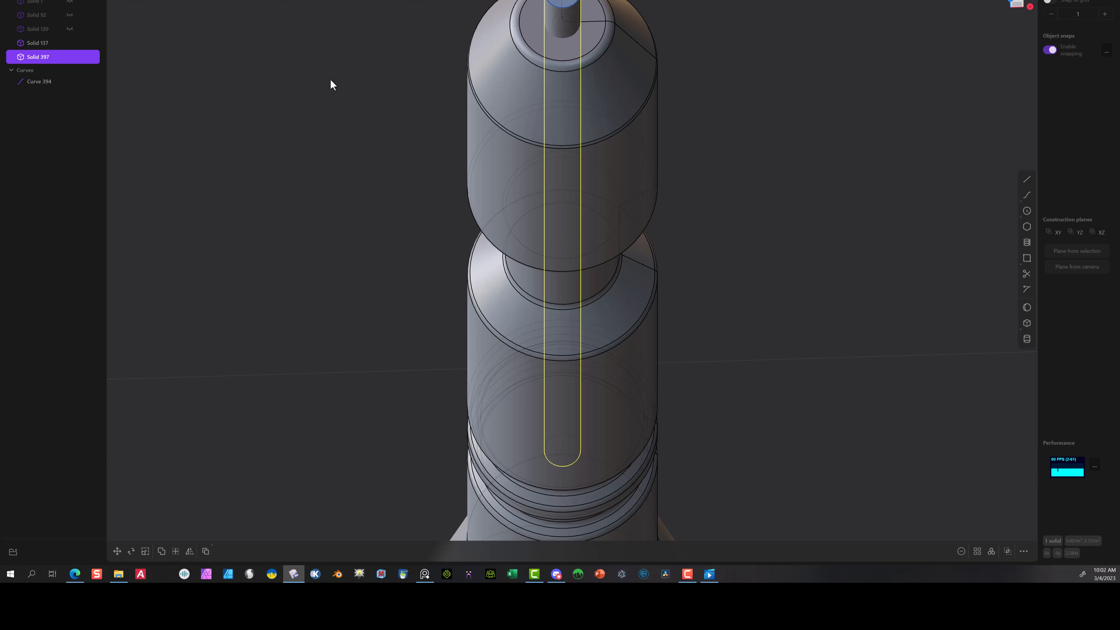
- Subtract the extruded cylinder from the post with a Boolean difference to bore a hole in its tip
{"action": "left_click", "coordinate": [497, 108]}
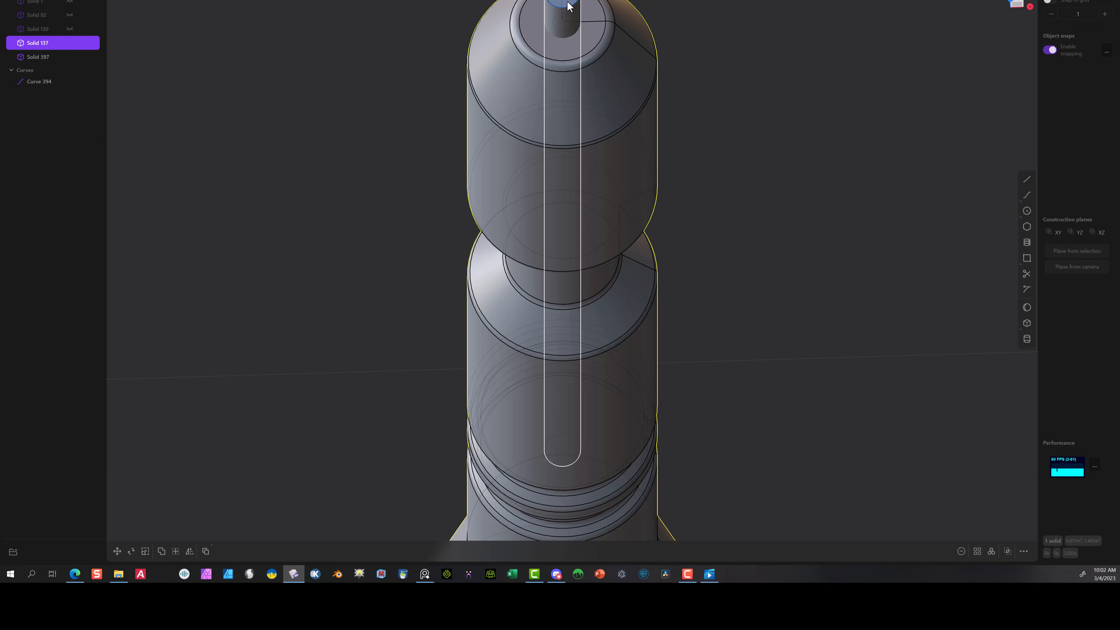
{"action": "left_click", "coordinate": [568, 19], "text": "shift"}
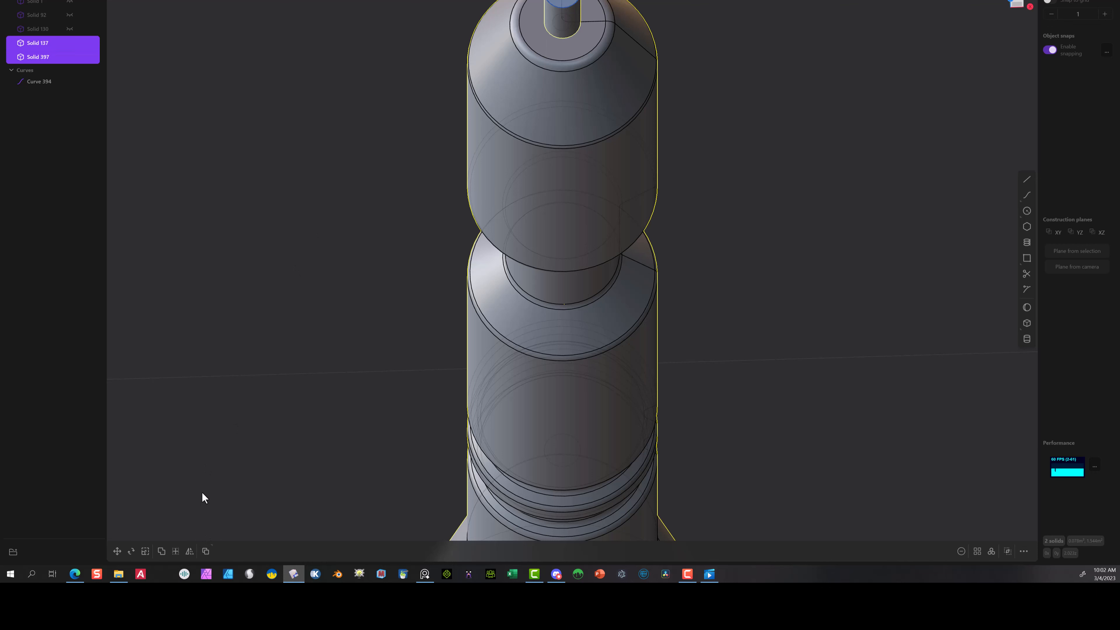
{"action": "key", "text": "q"}
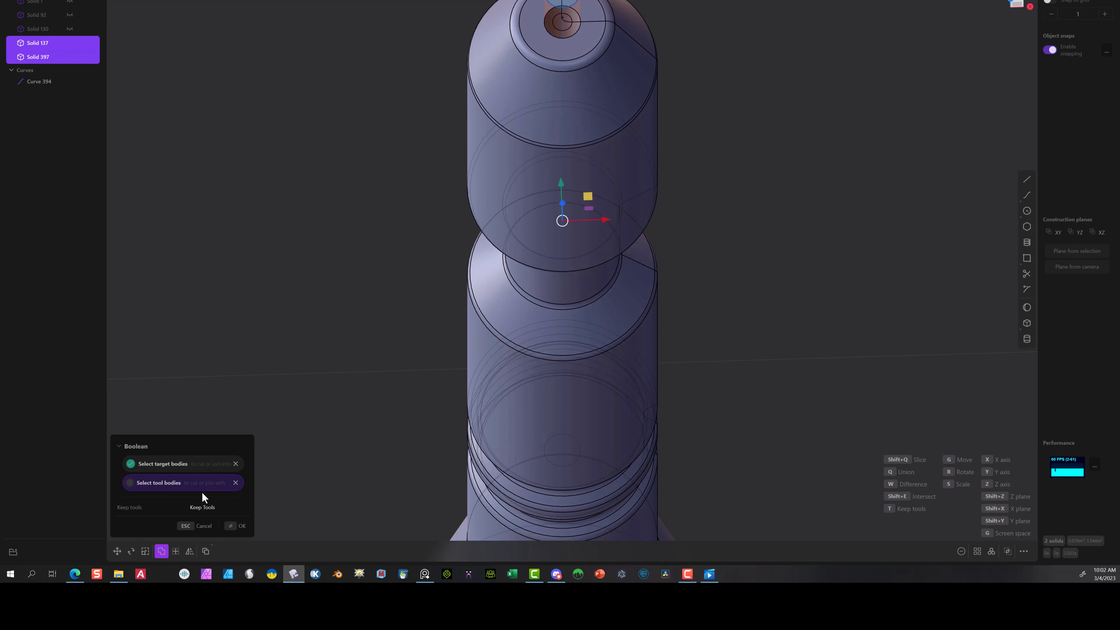
{"action": "left_click", "coordinate": [238, 526]}
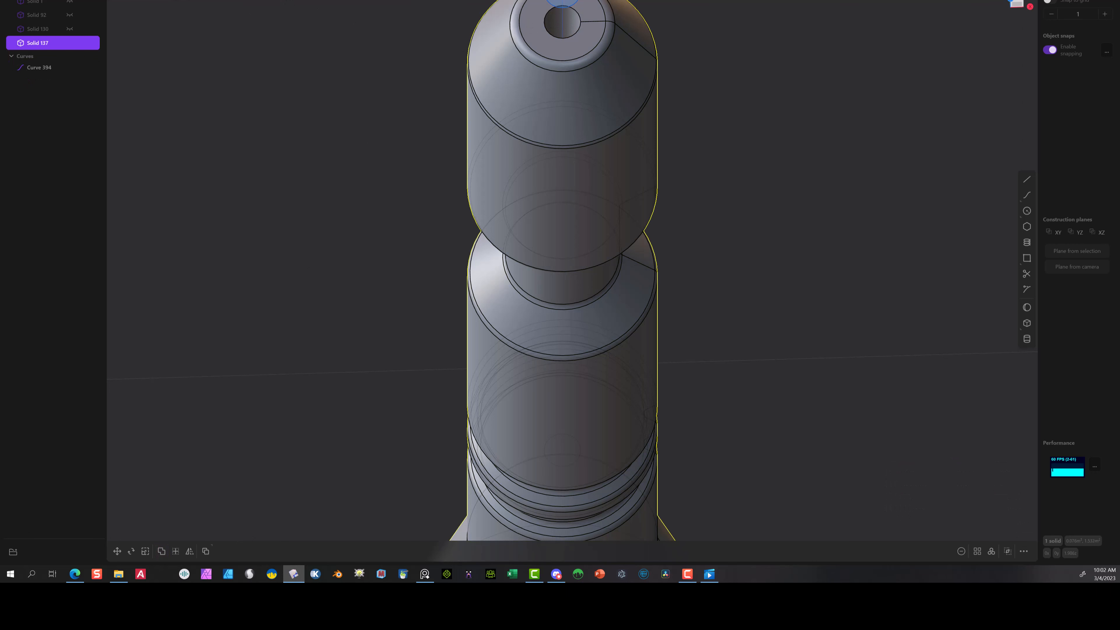
- Chamfer the rim edge of the hole in the post's tip by about 0.006
{"action": "left_click", "coordinate": [544, 24]}
{"action": "key", "text": "f"}
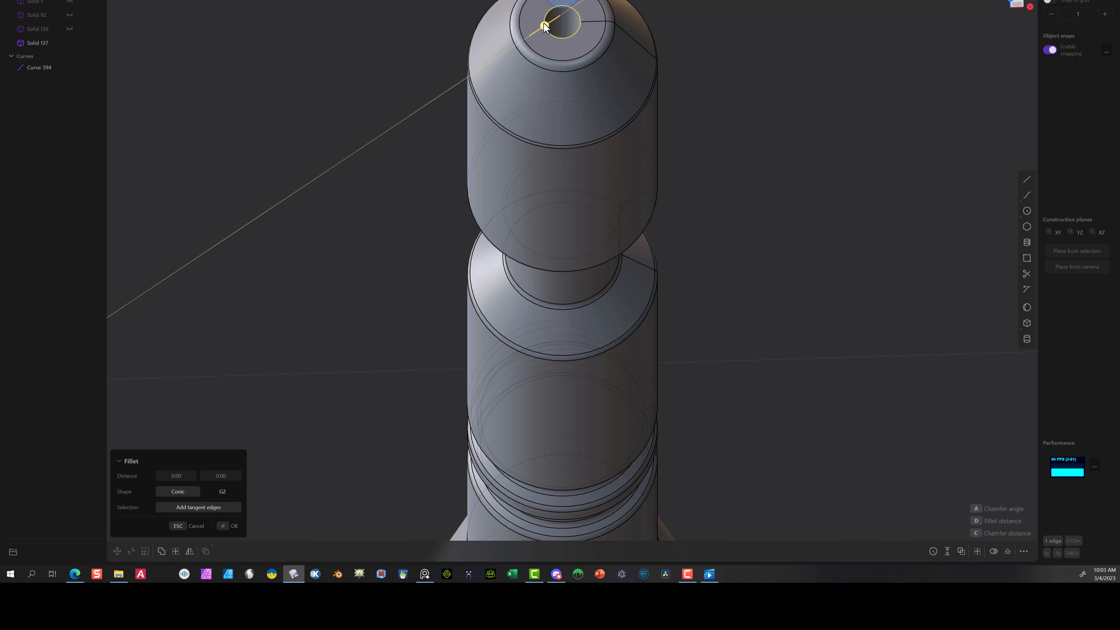
{"action": "left_click_drag", "start_coordinate": [543, 24], "coordinate": [542, 29]}
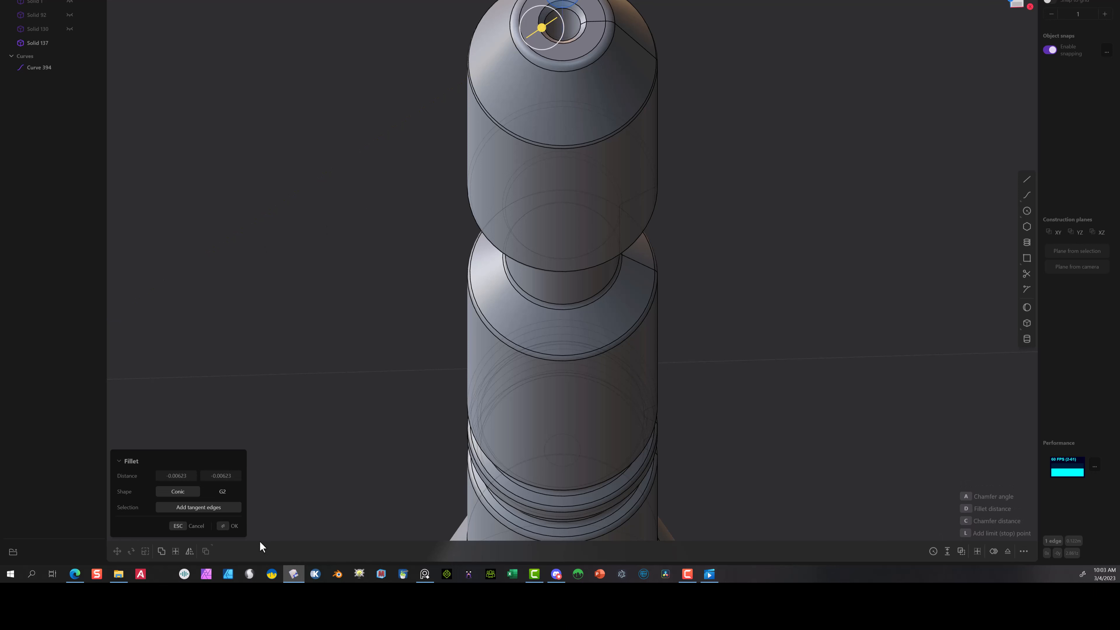
{"action": "left_click", "coordinate": [231, 526]}
- Fillet the edge between the post's cone and its cylindrical base with a radius of about 0.085
{"action": "scroll", "coordinate": [395, 174], "scroll_direction": "down", "scroll_amount": 10}
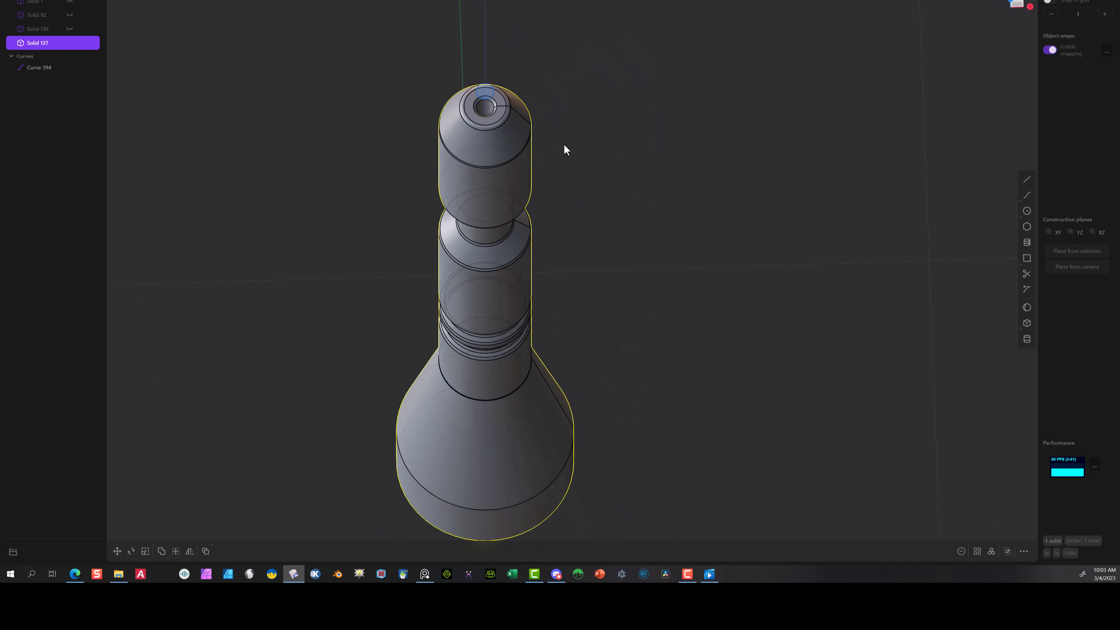
{"action": "middle_click_drag", "start_coordinate": [629, 223], "coordinate": [682, 197]}
{"action": "scroll", "coordinate": [683, 247], "scroll_direction": "down", "scroll_amount": 3}
{"action": "middle_click_drag", "start_coordinate": [685, 361], "coordinate": [684, 297]}
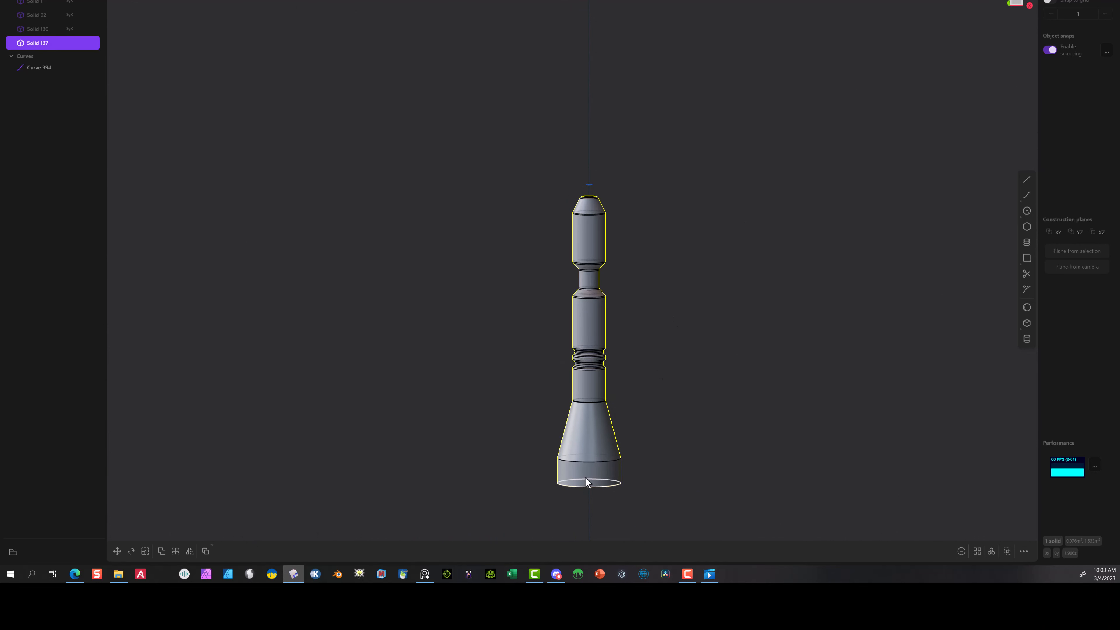
{"action": "left_click", "coordinate": [598, 462]}
{"action": "key", "text": "f"}
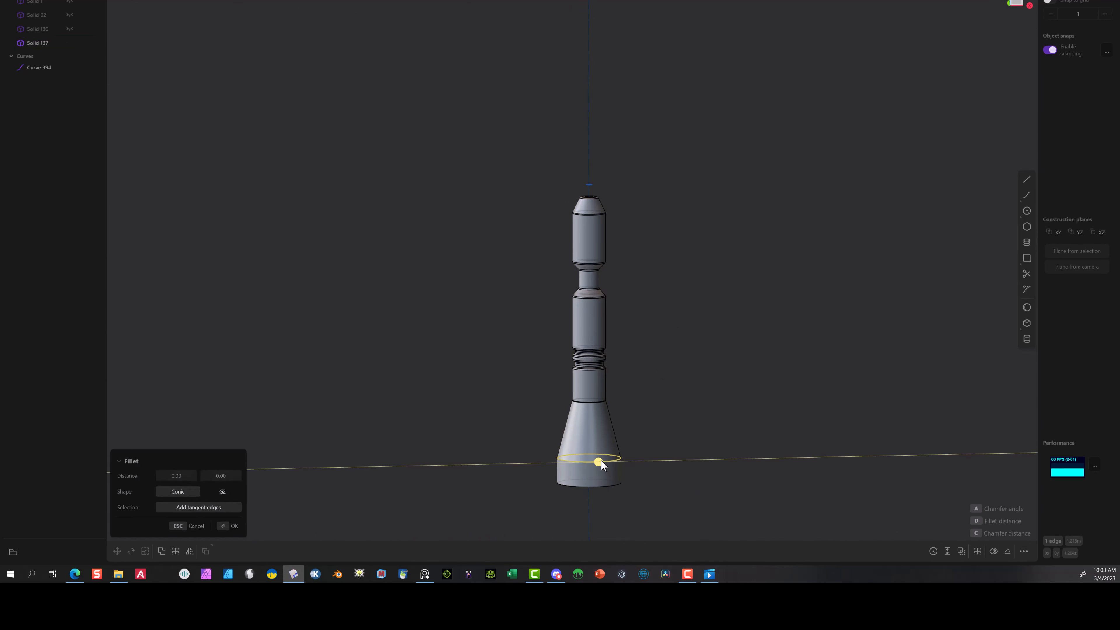
{"action": "left_click_drag", "start_coordinate": [603, 460], "coordinate": [604, 460]}
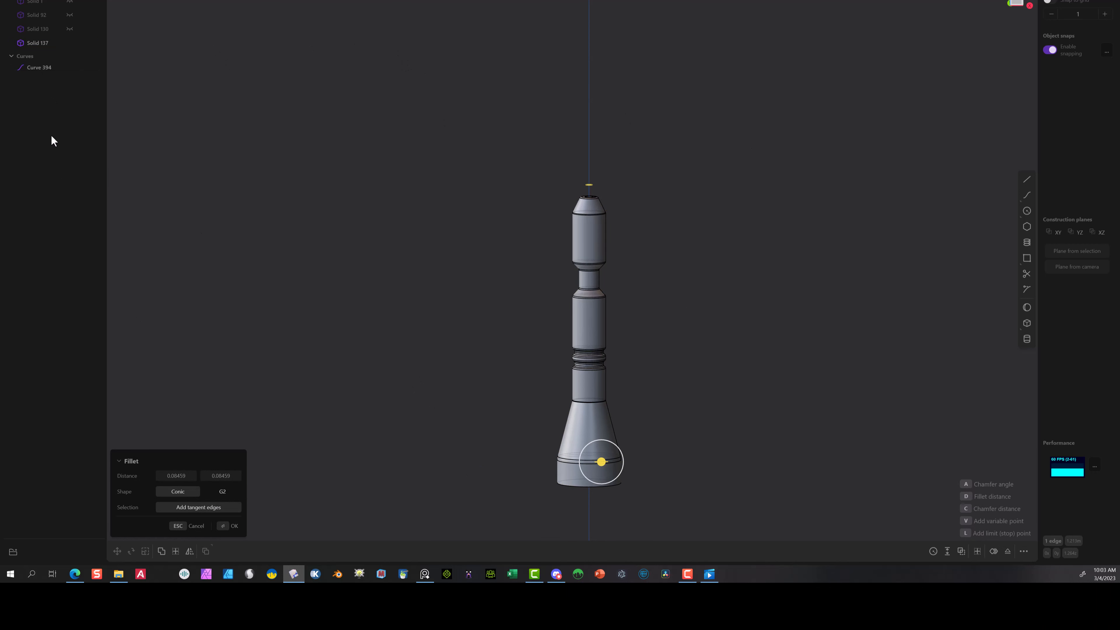
{"action": "left_click", "coordinate": [220, 526]}
- Delete the leftover circle above the post's tip and unhide the chamfered disc, the ring and the fluted outer body
{"action": "left_click", "coordinate": [46, 72]}
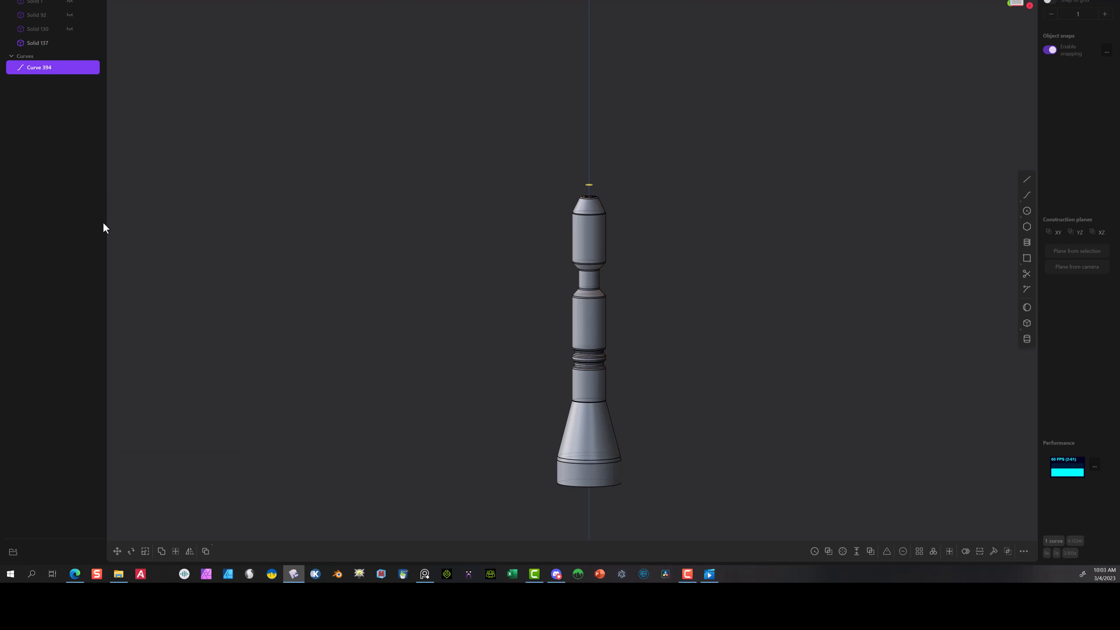
{"action": "key", "text": "Delete"}
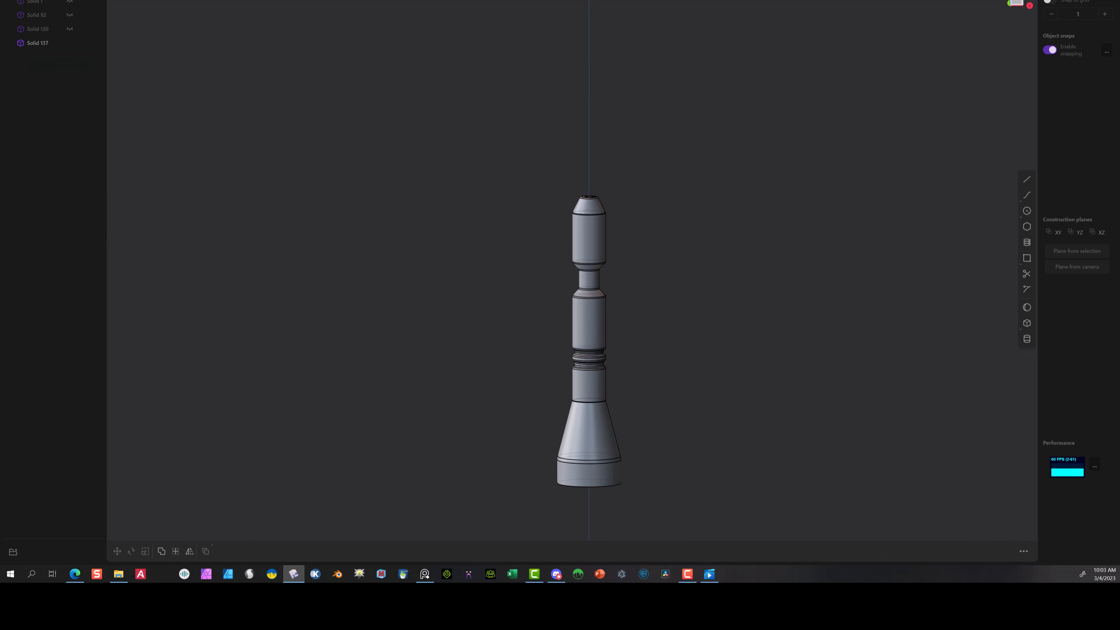
{"action": "left_click", "coordinate": [69, 29]}
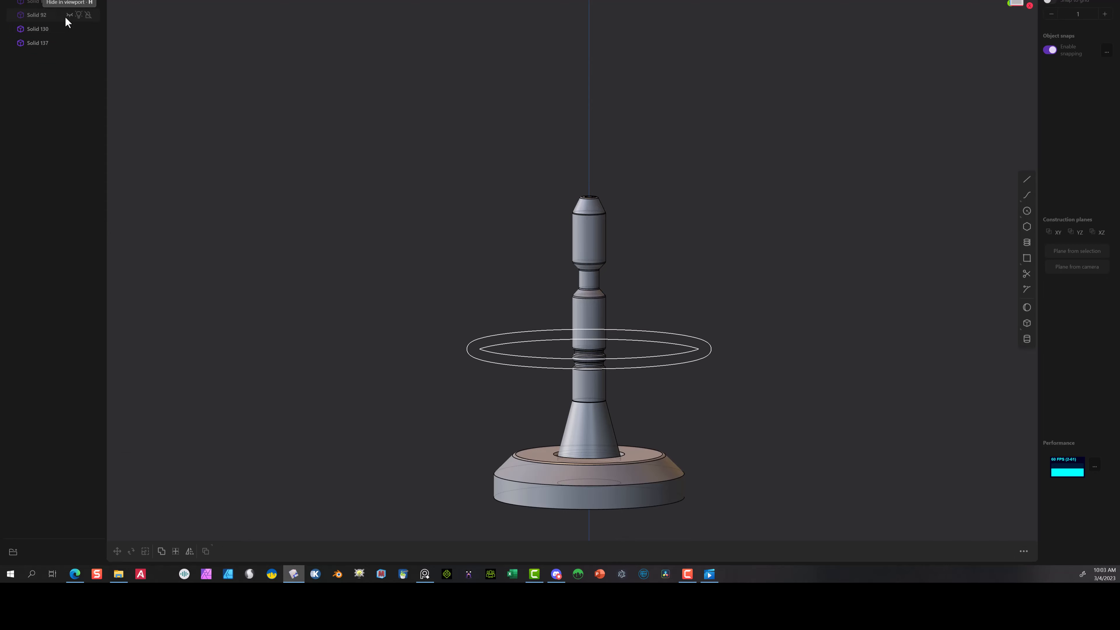
{"action": "left_click", "coordinate": [70, 14]}
{"action": "left_click", "coordinate": [69, 2]}
{"action": "middle_click_drag", "start_coordinate": [663, 81], "coordinate": [658, 273]}
{"action": "scroll", "coordinate": [646, 278], "scroll_direction": "up", "scroll_amount": 2}
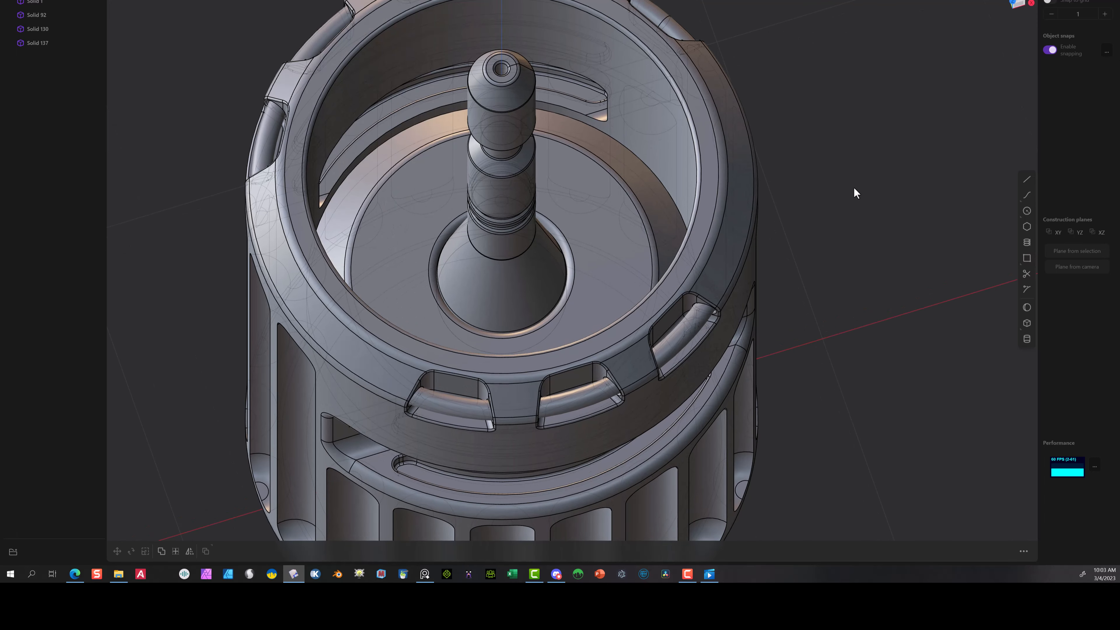
{"action": "scroll", "coordinate": [854, 193], "scroll_direction": "down", "scroll_amount": 3}
{"action": "mouse_move", "coordinate": [806, 300]}
{"action": "middle_mouse_down"}
{"action": "mouse_move", "coordinate": [795, 371]}
{"action": "mouse_move", "coordinate": [792, 294]}
{"action": "middle_mouse_up"}
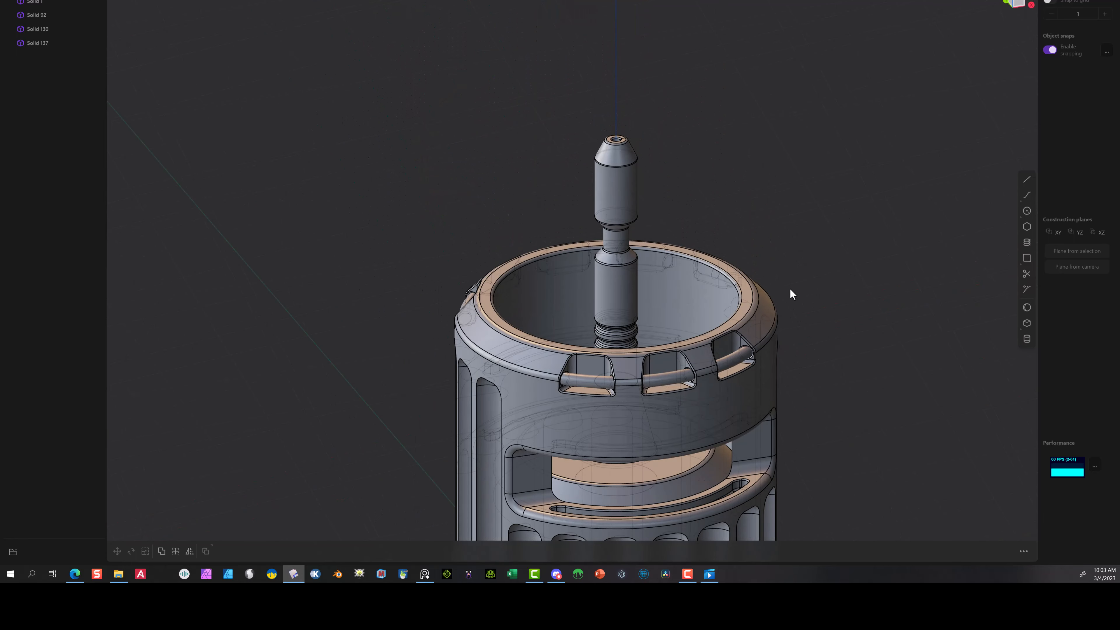
{"action": "scroll", "coordinate": [745, 359], "scroll_direction": "up", "scroll_amount": 3}
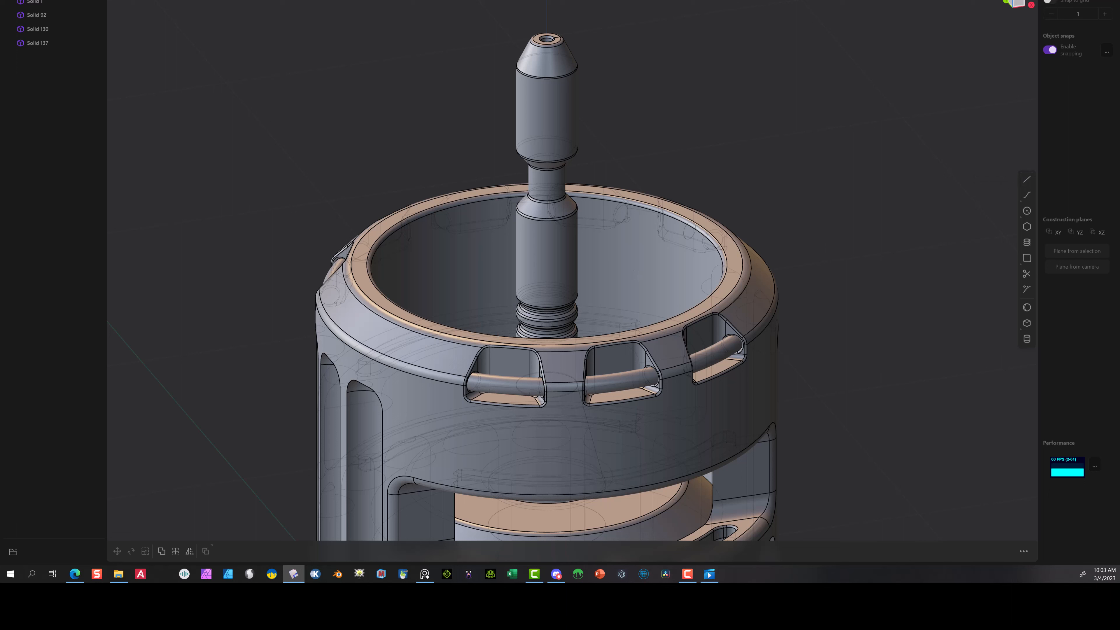
- Hide the fluted outer body and the ring, leaving the disc and the post on display
{"action": "left_click", "coordinate": [354, 321]}
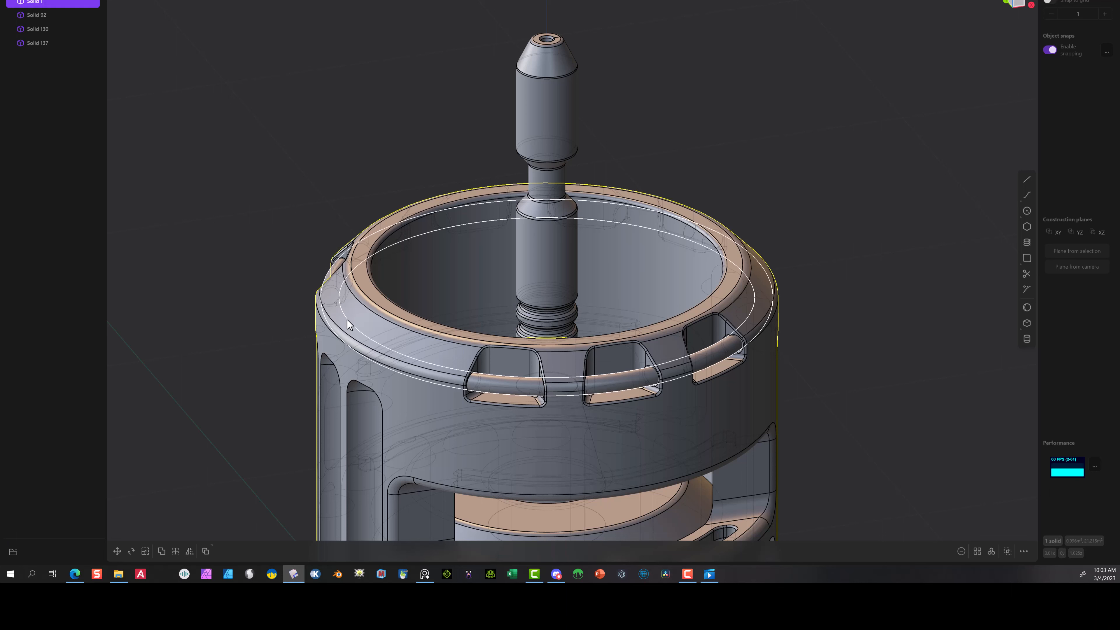
{"action": "key", "text": "h"}
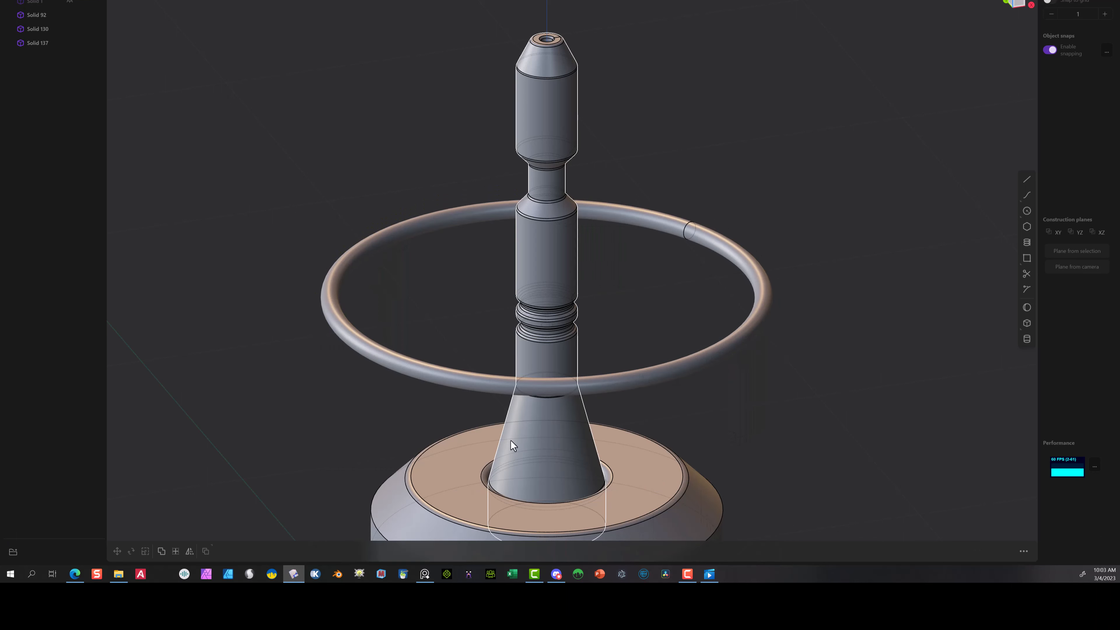
{"action": "scroll", "coordinate": [436, 502], "scroll_direction": "down", "scroll_amount": 3}
{"action": "middle_click_drag", "start_coordinate": [739, 378], "coordinate": [743, 226], "text": "shift"}
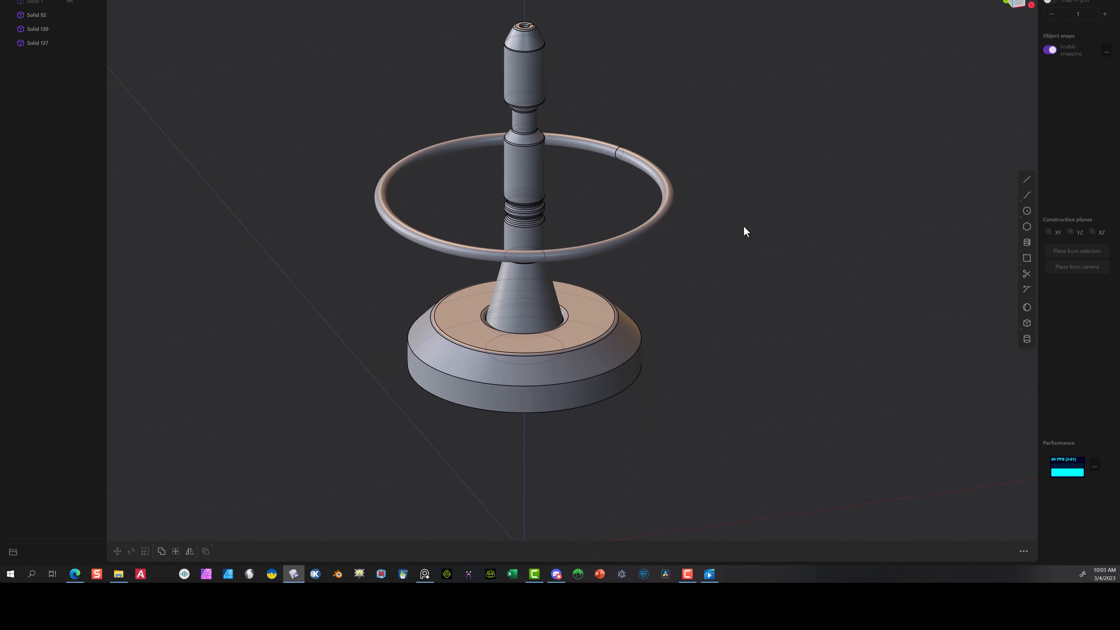
{"action": "left_click", "coordinate": [395, 221]}
{"action": "key", "text": "h"}
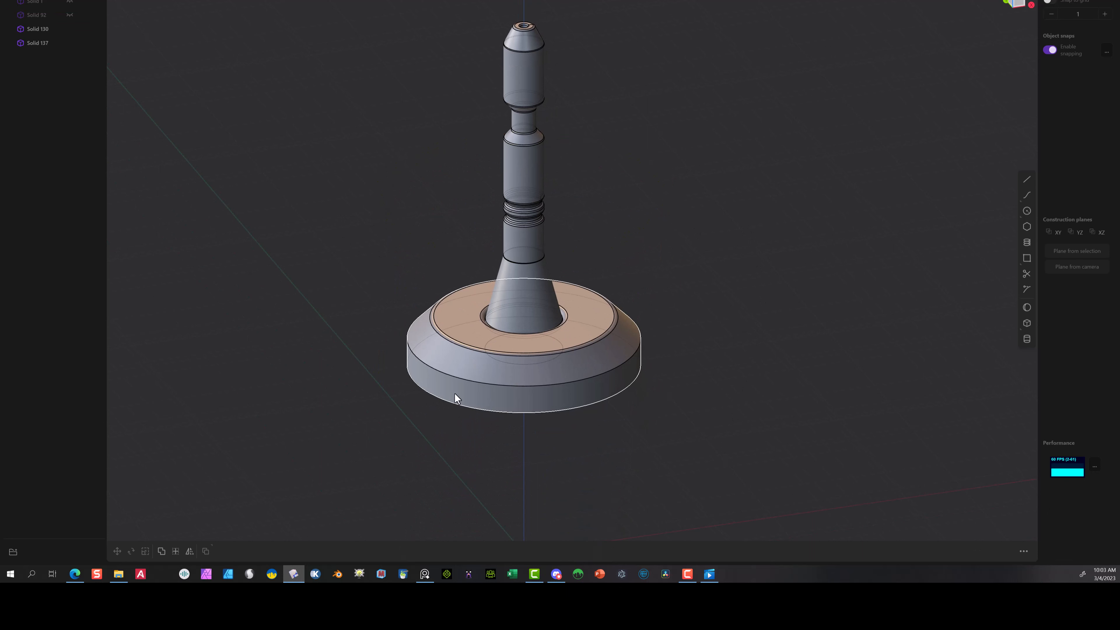
- On the YZ plane, start a line profile at the post's upper section with an outward-sloping segment about 0.115 long
{"action": "left_click", "coordinate": [1026, 180]}
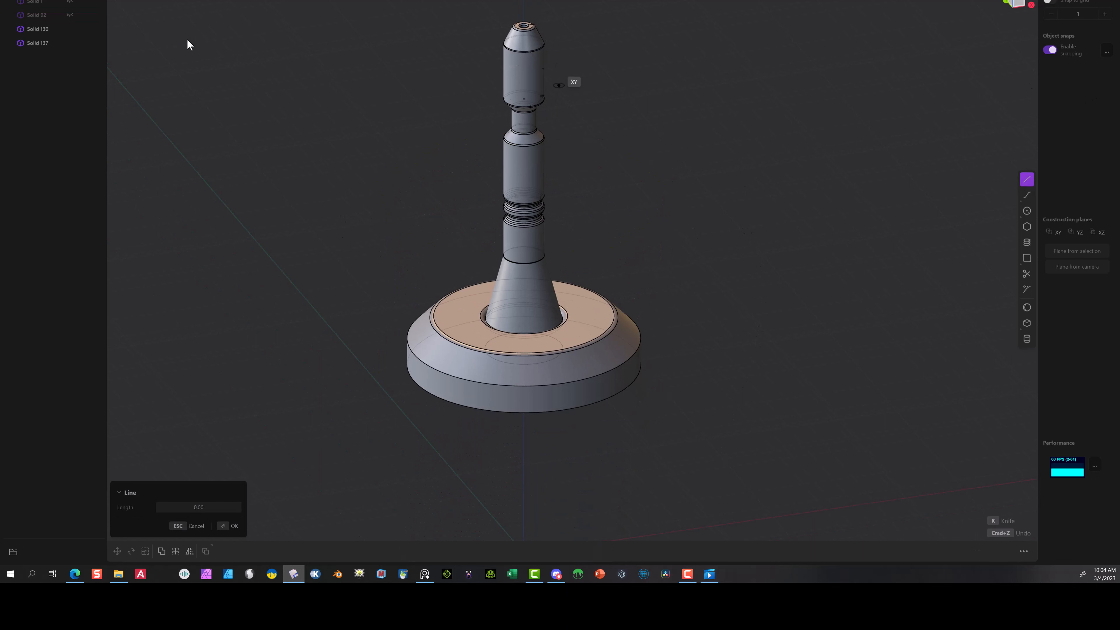
{"action": "left_click", "coordinate": [1031, 6]}
{"action": "scroll", "coordinate": [783, 122], "scroll_direction": "up", "scroll_amount": 2}
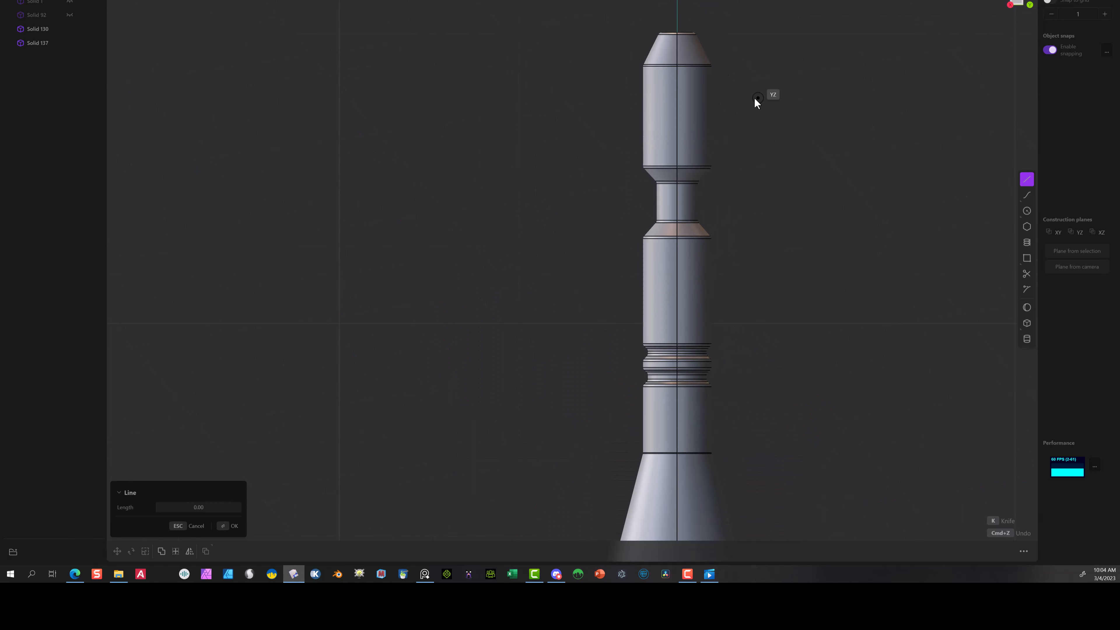
{"action": "left_click", "coordinate": [646, 88]}
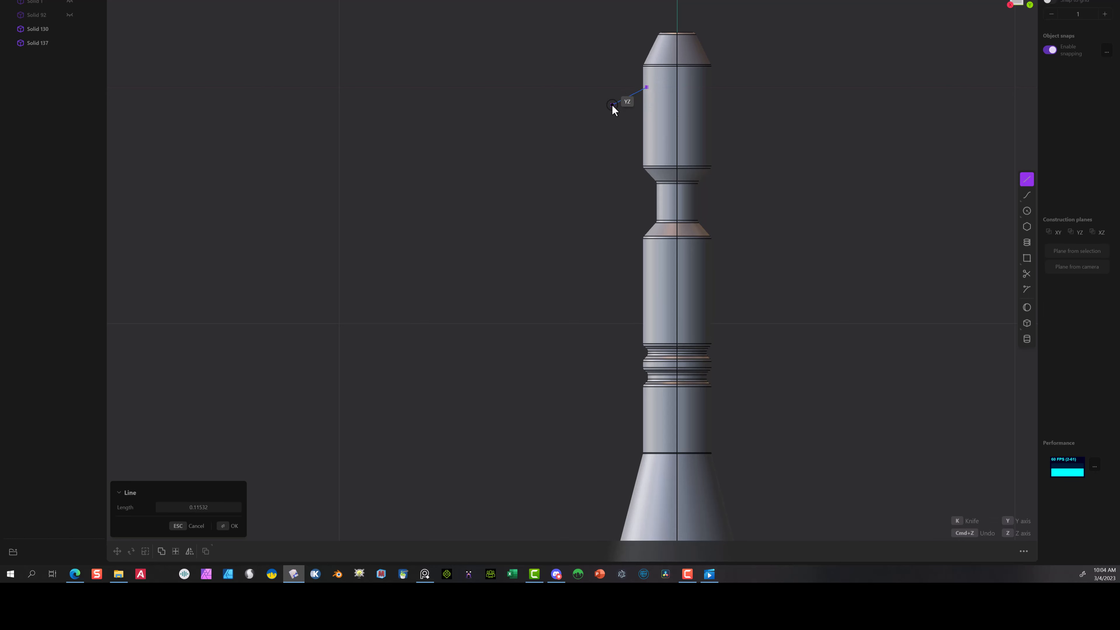
{"action": "left_click", "coordinate": [611, 104]}
{"action": "scroll", "coordinate": [589, 290], "scroll_direction": "down", "scroll_amount": 2}
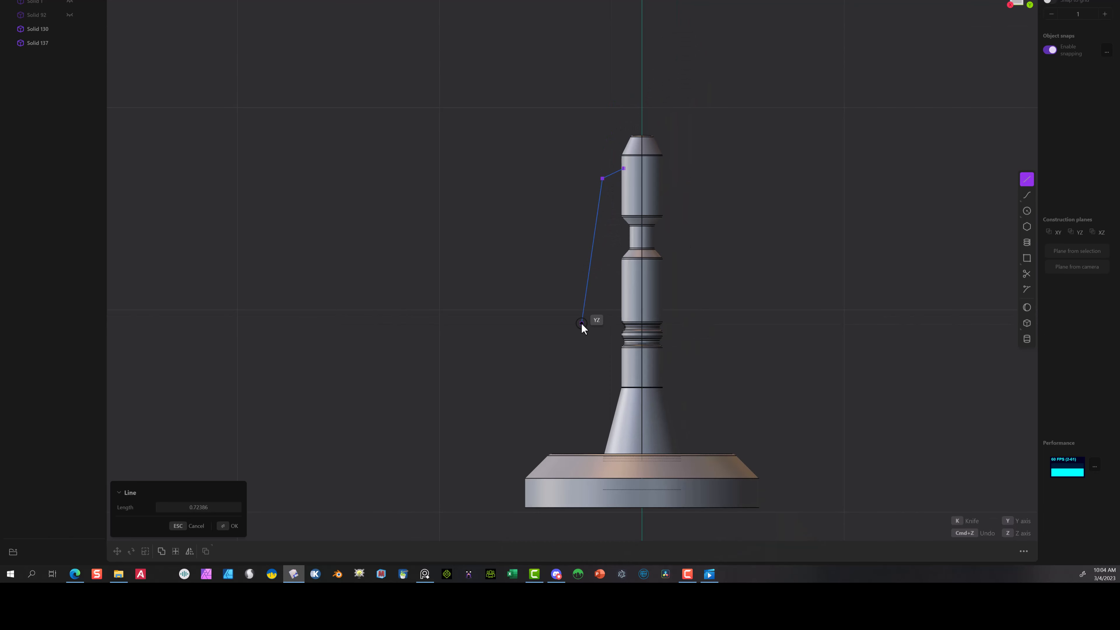
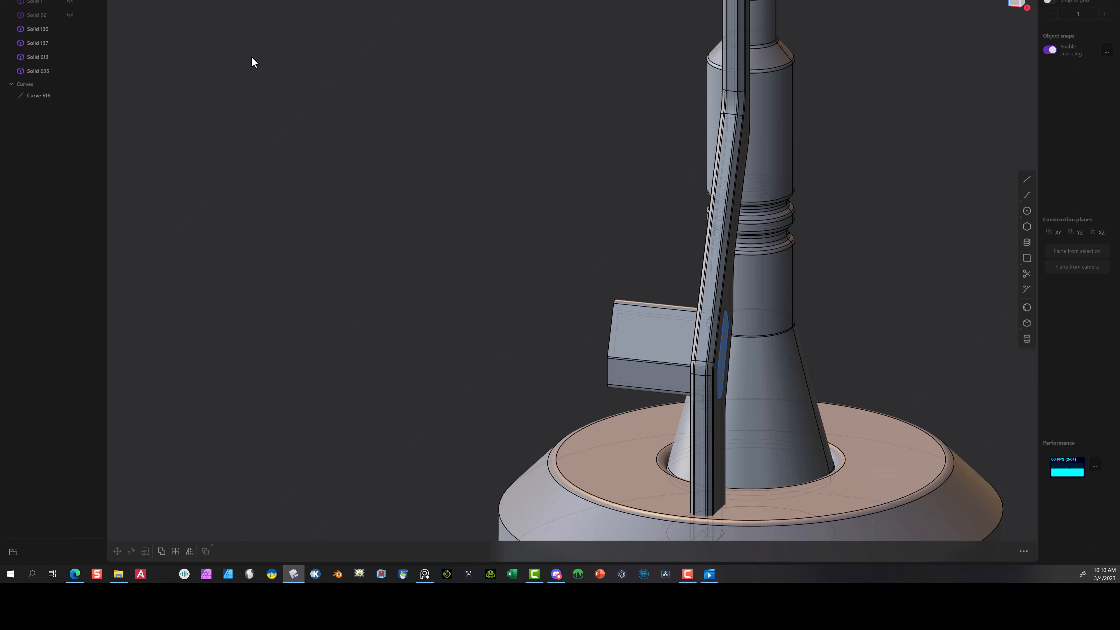
- Move the cutter block along the X axis so that it passes through both sides of the bent arm
{"action": "left_click", "coordinate": [649, 348]}
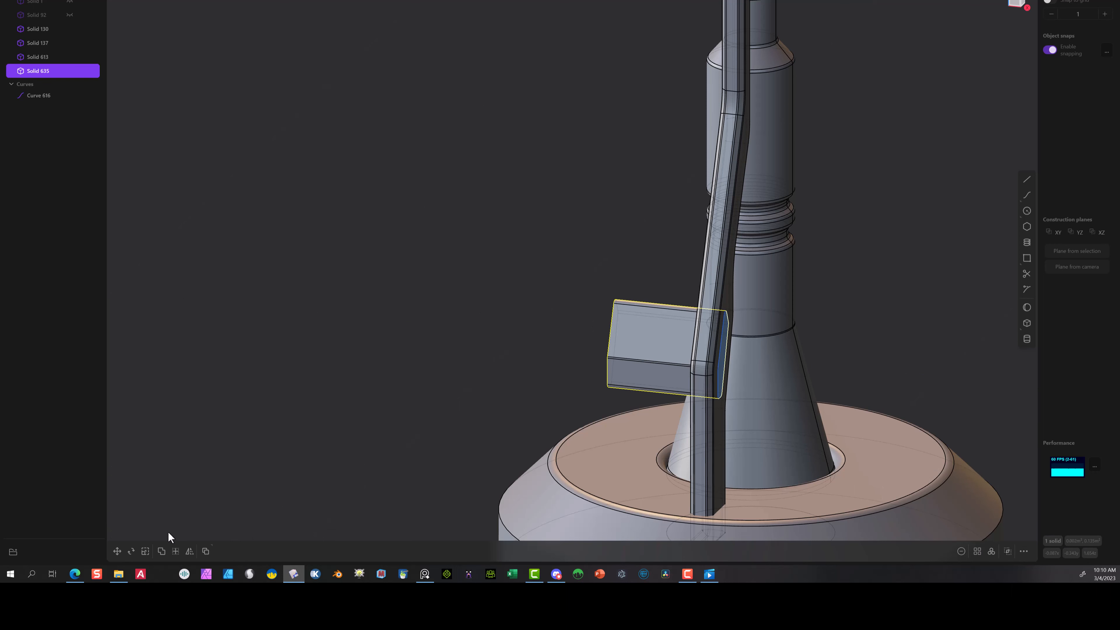
{"action": "left_click", "coordinate": [117, 551]}
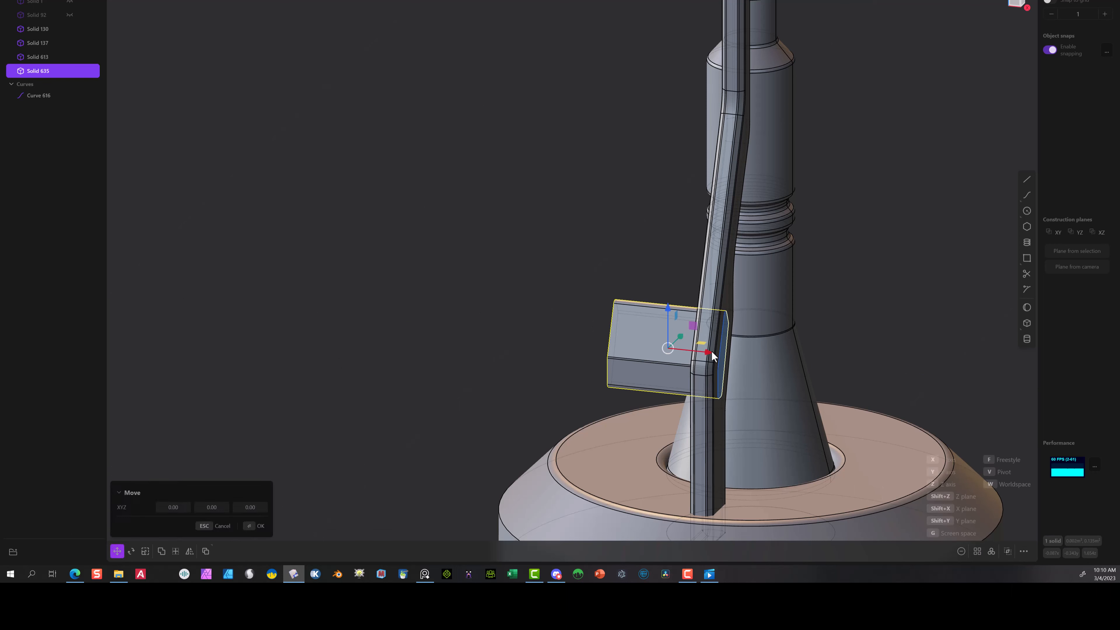
{"action": "left_click_drag", "start_coordinate": [710, 355], "coordinate": [745, 351]}
{"action": "left_click", "coordinate": [254, 526]}
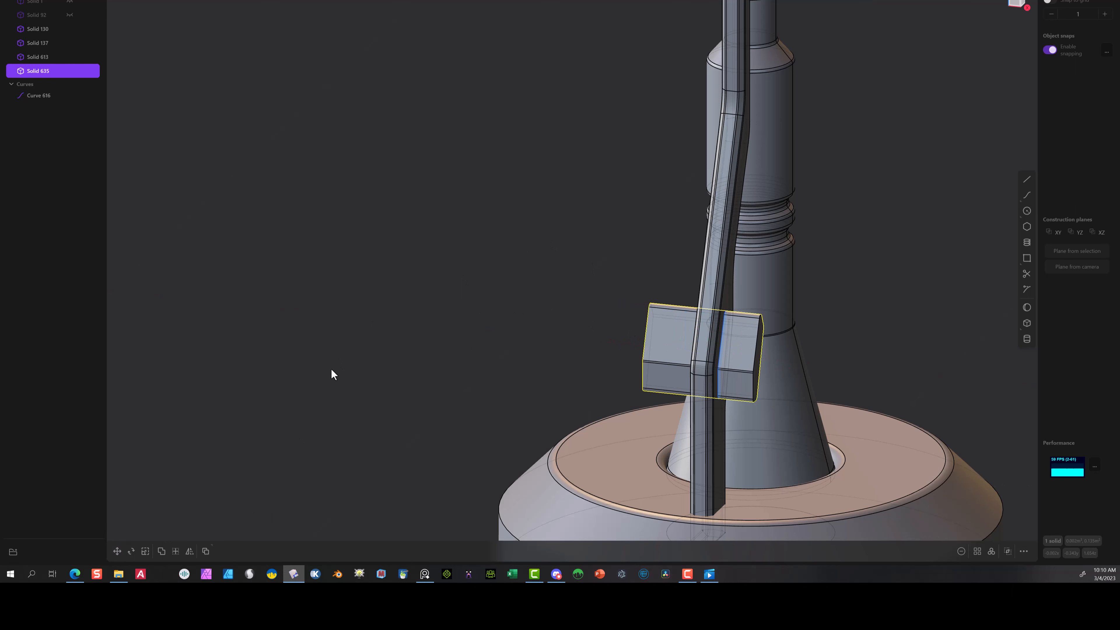
- Subtract the cutter block from the bent arm with a Boolean difference to open a slanted window near its lower bend
{"action": "left_click", "coordinate": [739, 164]}
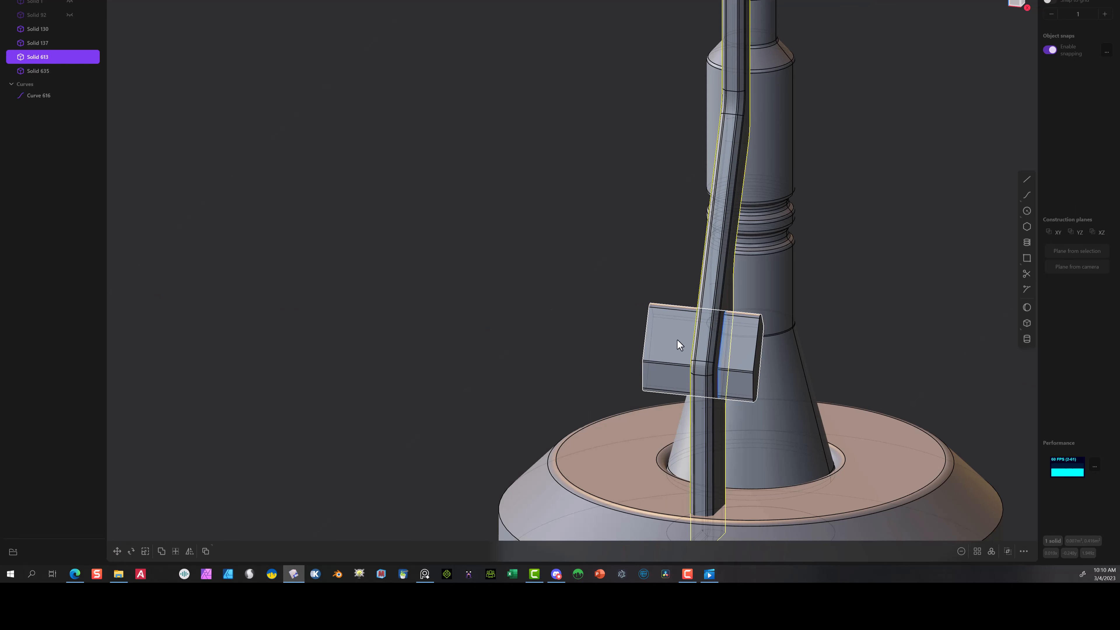
{"action": "left_click", "coordinate": [661, 344]}
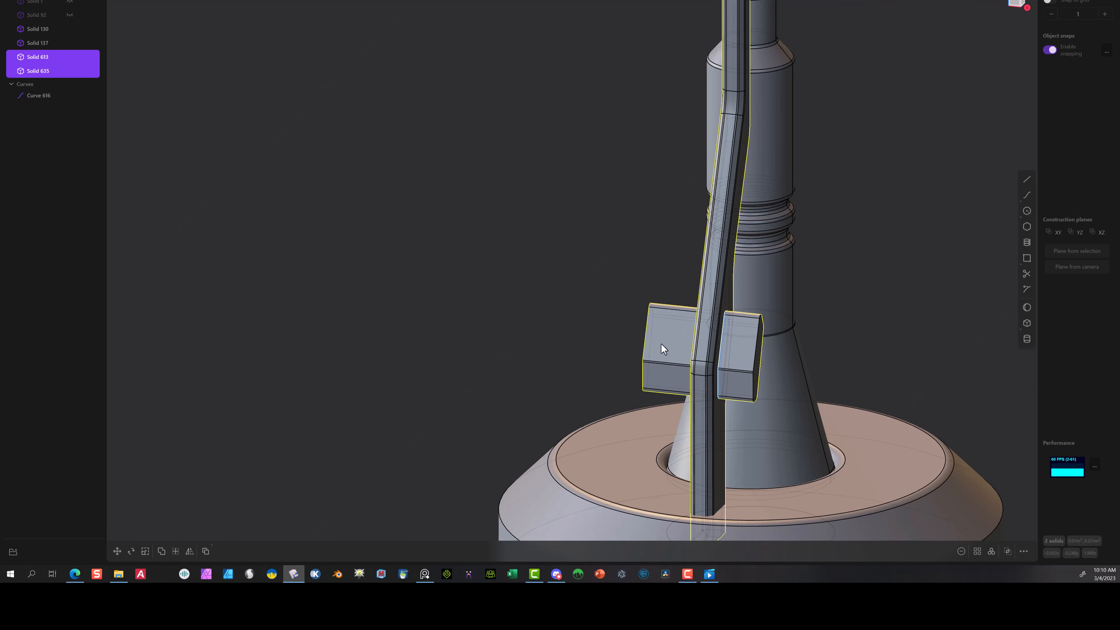
{"action": "left_click", "coordinate": [164, 550]}
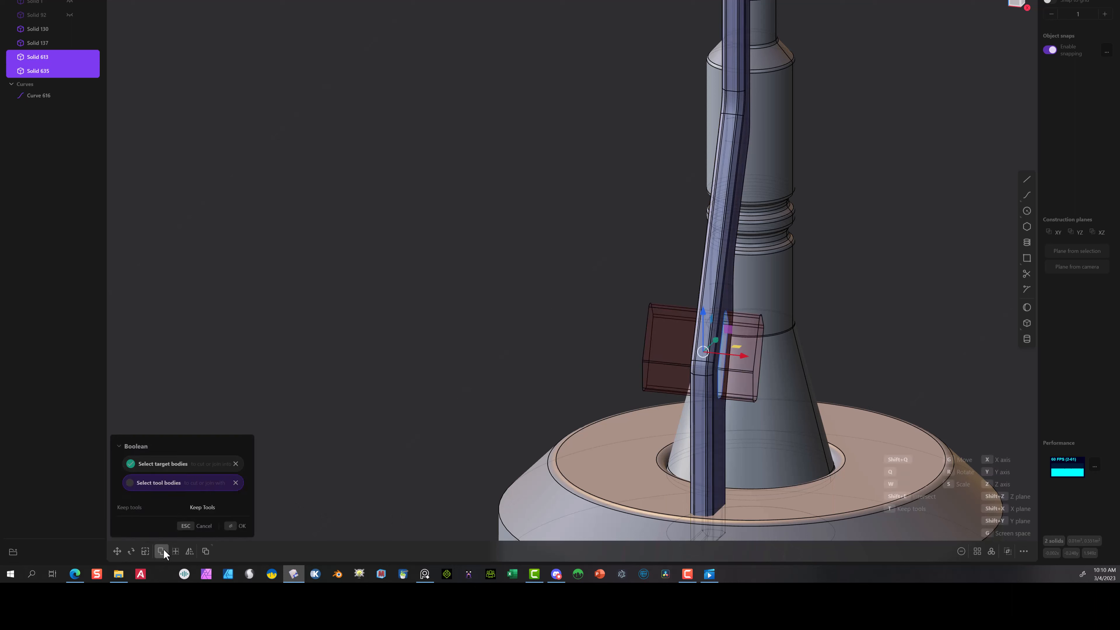
{"action": "left_click", "coordinate": [238, 526]}
{"action": "middle_click_drag", "start_coordinate": [498, 248], "coordinate": [379, 211]}
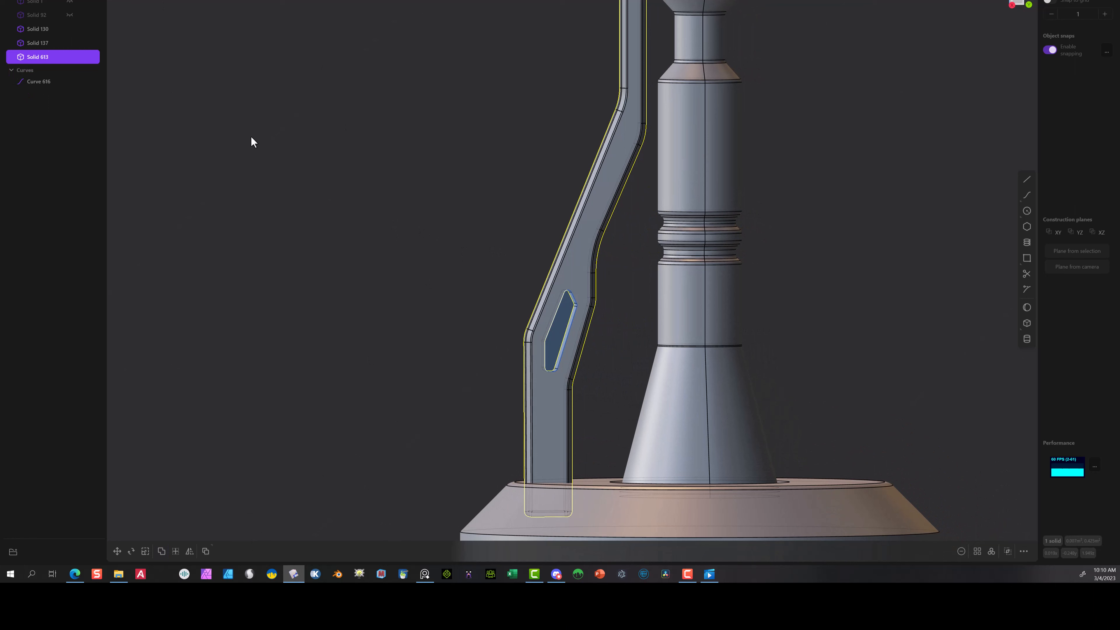
- Delete the leftover profile curve of the cutter from the window in the bent arm
{"action": "left_click", "coordinate": [55, 82]}
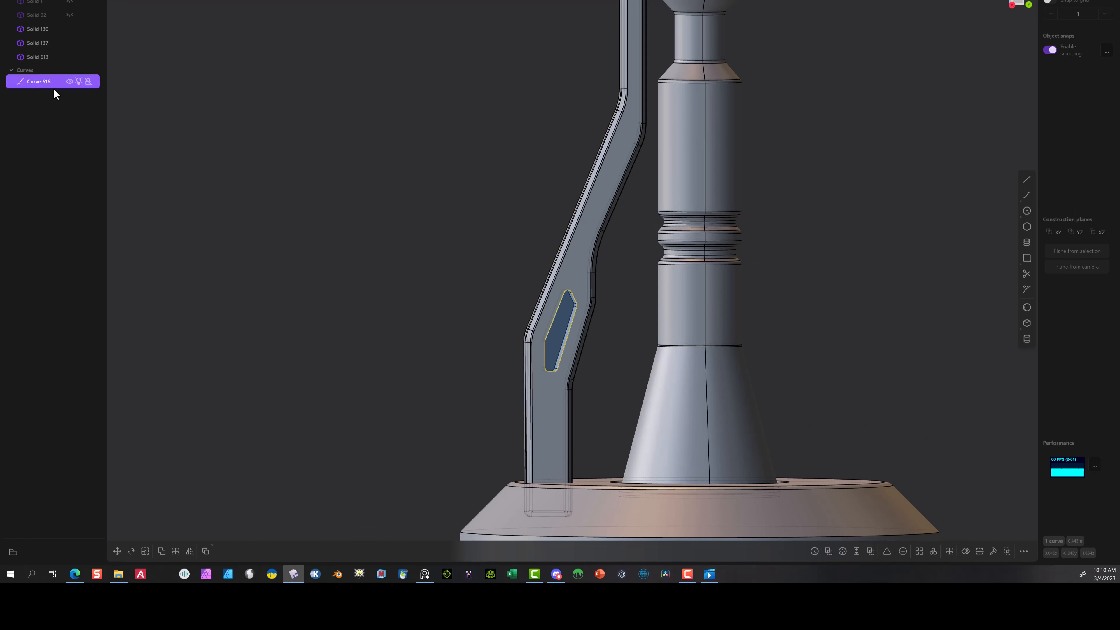
{"action": "key", "text": "Escape"}
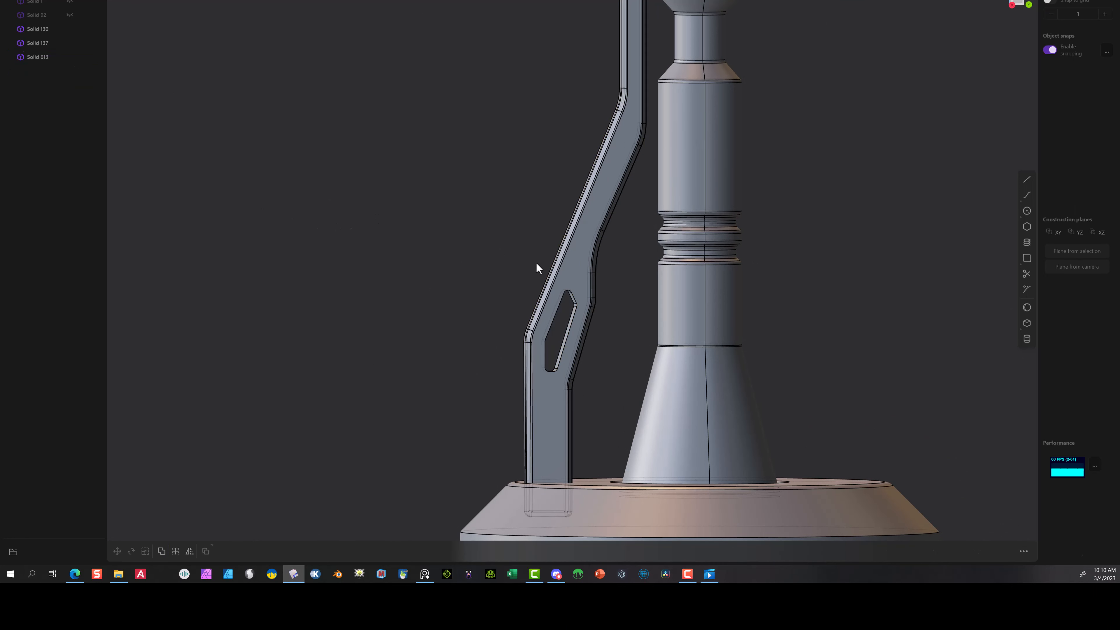
- Fillet the front and back rim edges of the slanted window in the bent arm by about 0.00169
{"action": "scroll", "coordinate": [551, 284], "scroll_direction": "up", "scroll_amount": 5}
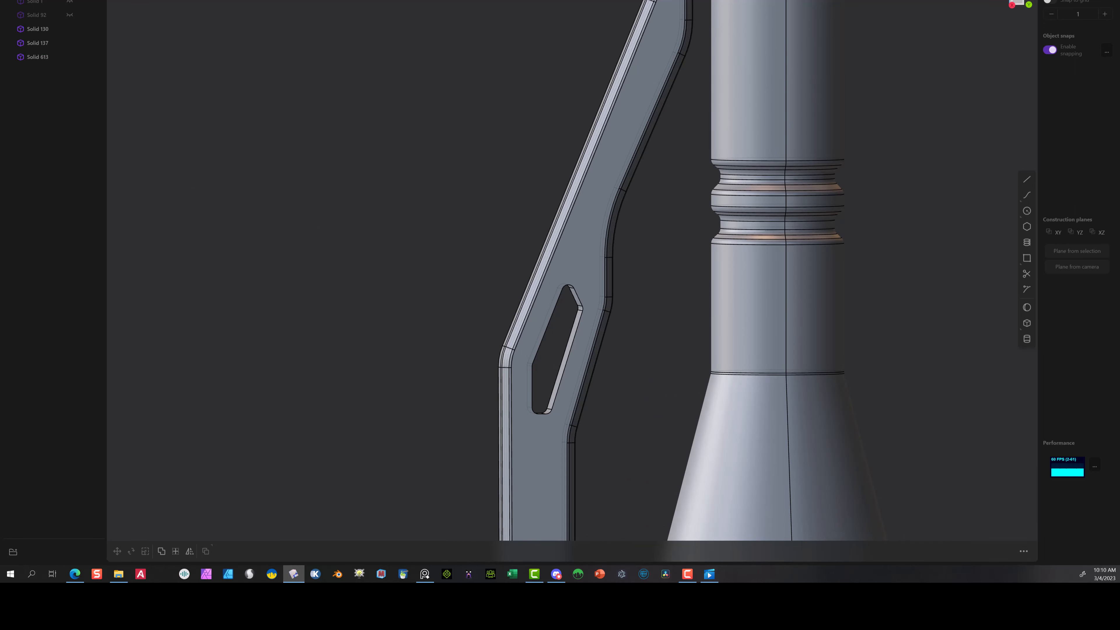
{"action": "left_click", "coordinate": [575, 339]}
{"action": "key", "text": "f"}
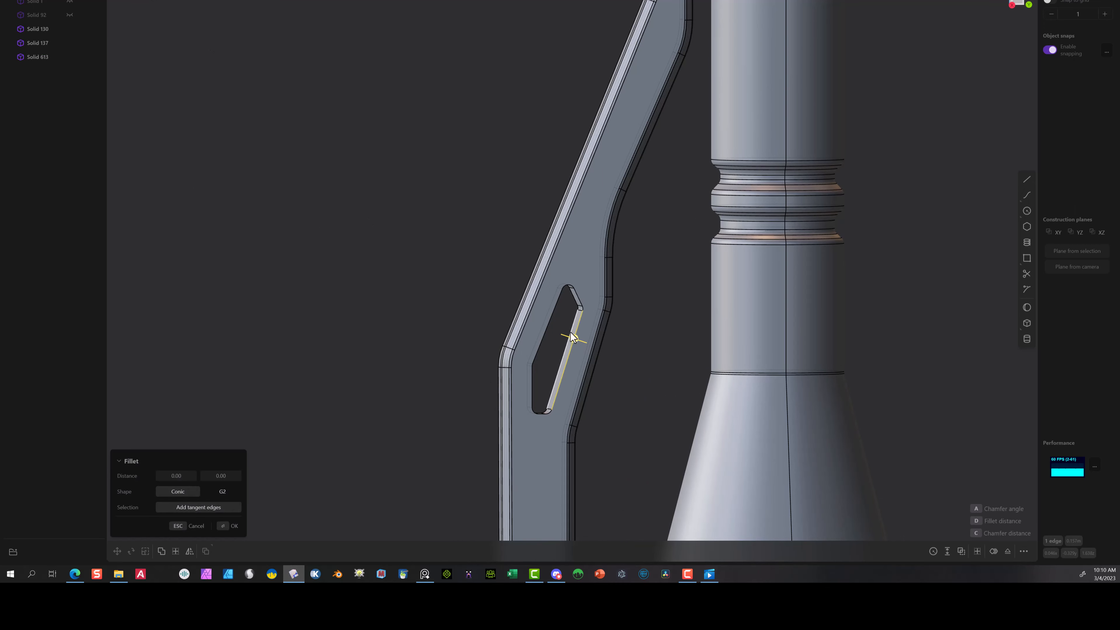
{"action": "left_click", "coordinate": [567, 346], "text": "shift"}
{"action": "scroll", "coordinate": [559, 346], "scroll_direction": "up", "scroll_amount": 4}
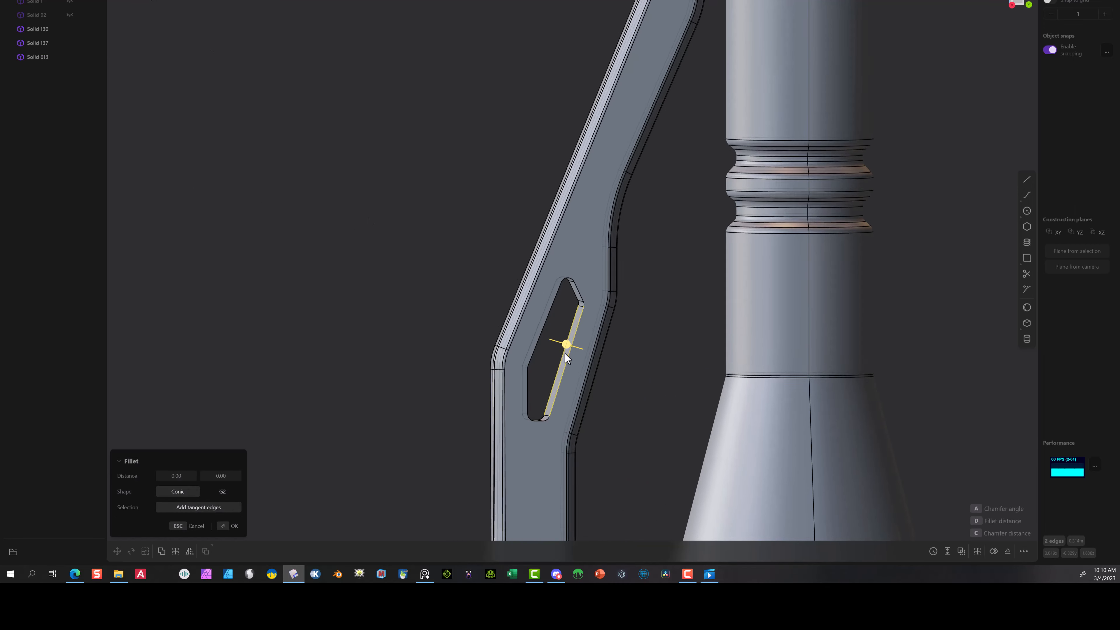
{"action": "left_click_drag", "start_coordinate": [570, 338], "coordinate": [566, 335]}
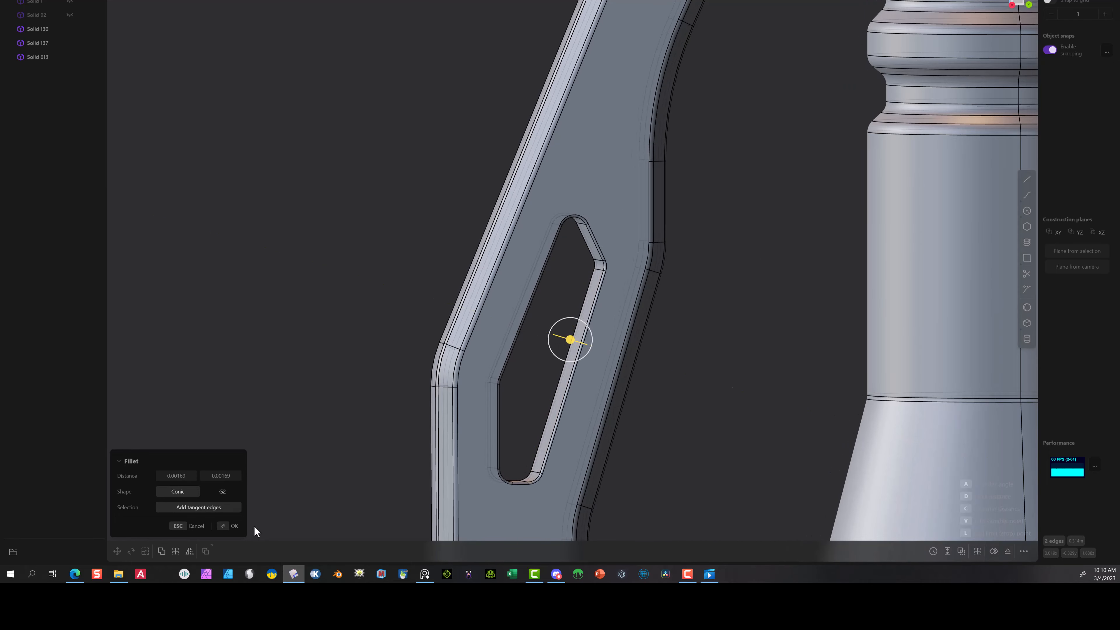
{"action": "left_click", "coordinate": [227, 525]}
{"action": "scroll", "coordinate": [356, 347], "scroll_direction": "down", "scroll_amount": 10}
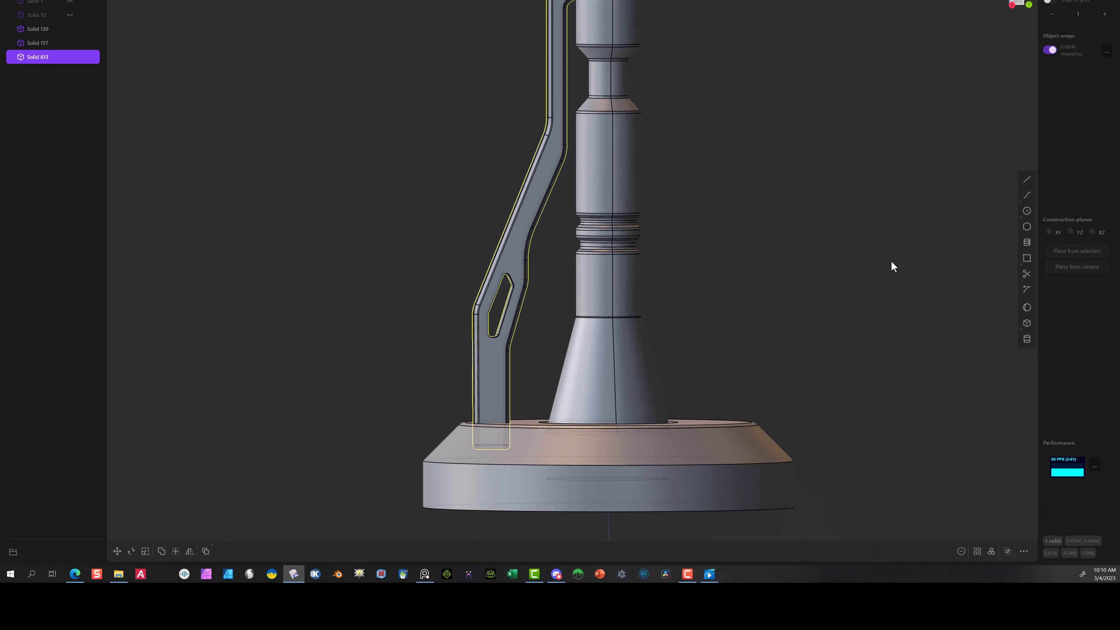
{"action": "middle_click_drag", "start_coordinate": [981, 184], "coordinate": [809, 190], "text": "shift"}
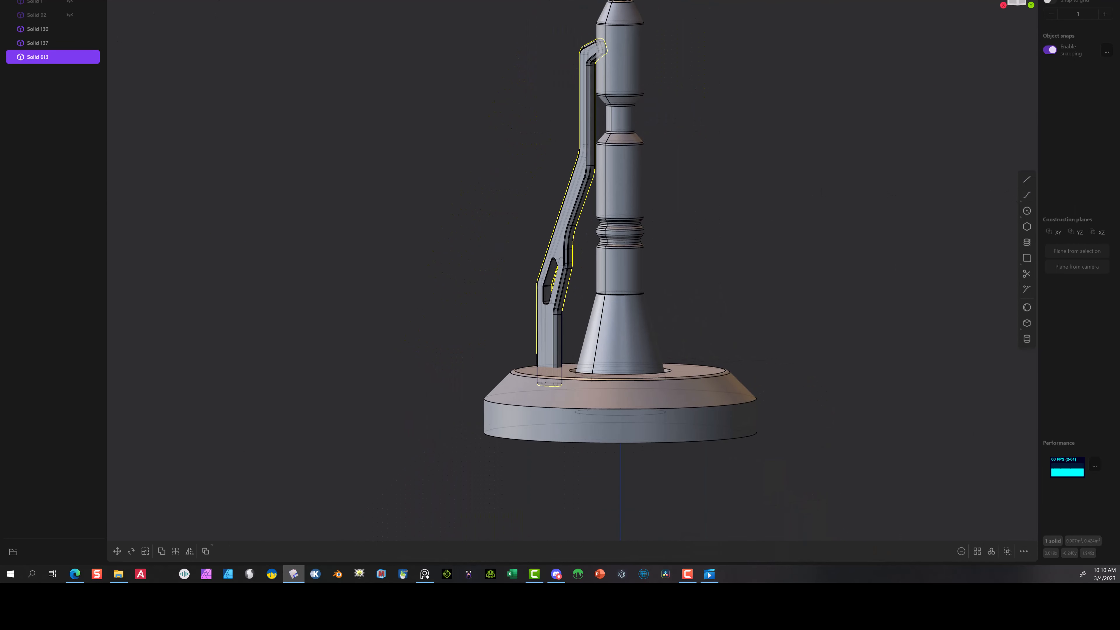
{"action": "key", "text": "Escape"}
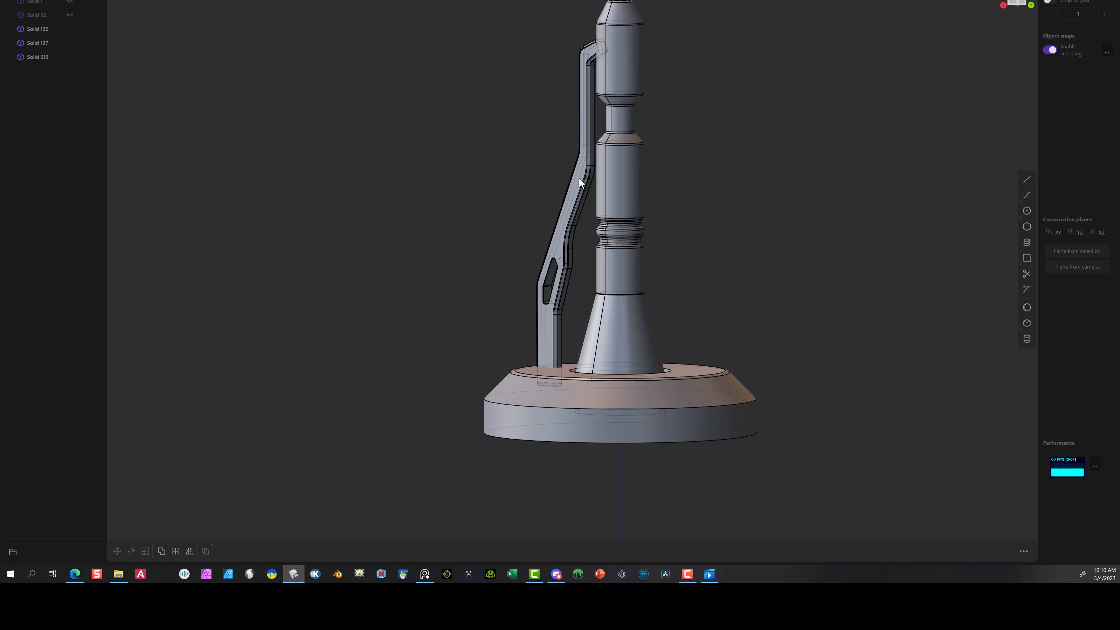
- Move the bent arm about 0.0165 along the X axis to centre it on the post
{"action": "left_click", "coordinate": [582, 194]}
{"action": "middle_click_drag", "start_coordinate": [808, 167], "coordinate": [888, 233]}
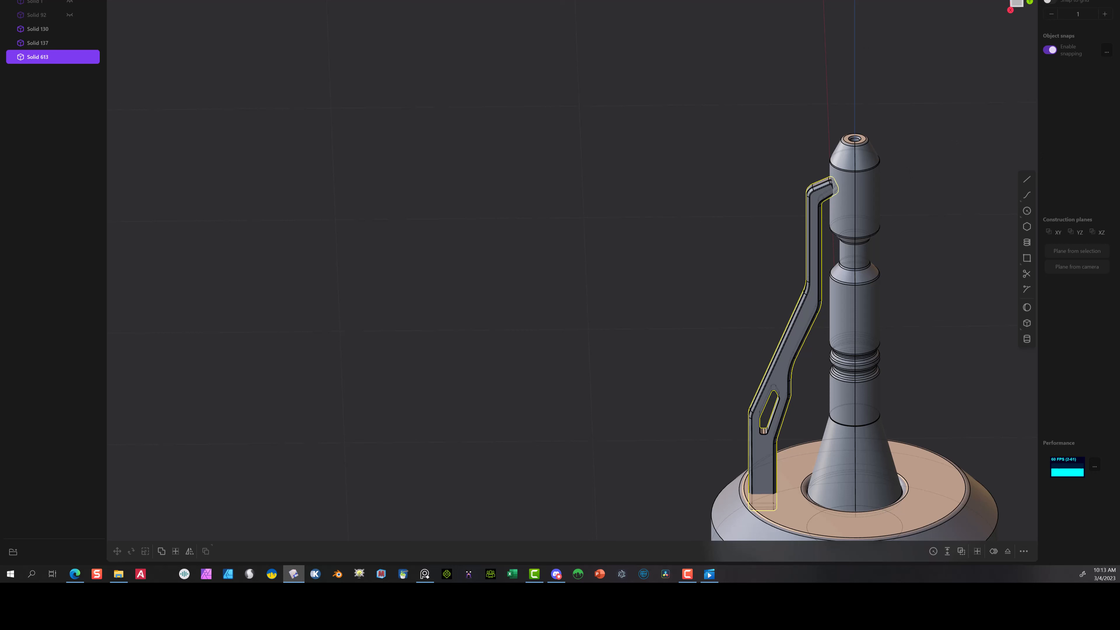
{"action": "left_click", "coordinate": [1016, 2]}
{"action": "scroll", "coordinate": [652, 93], "scroll_direction": "down", "scroll_amount": 2}
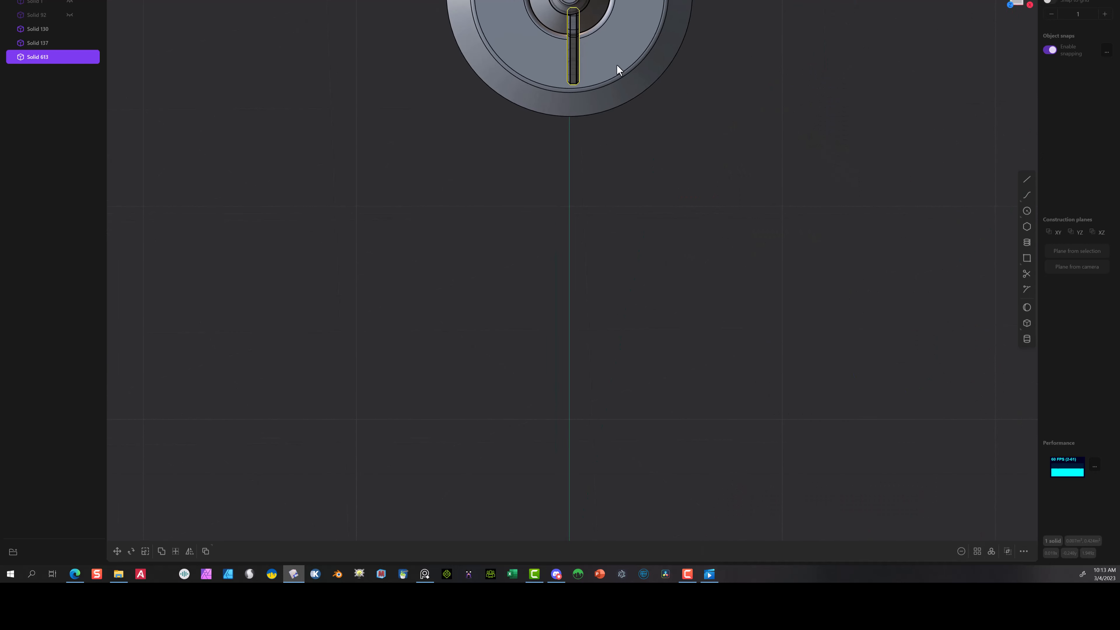
{"action": "middle_click_drag", "start_coordinate": [693, 126], "coordinate": [762, 383], "text": "shift"}
{"action": "scroll", "coordinate": [686, 314], "scroll_direction": "up", "scroll_amount": 2}
{"action": "scroll", "coordinate": [686, 314], "scroll_direction": "up", "scroll_amount": 2}
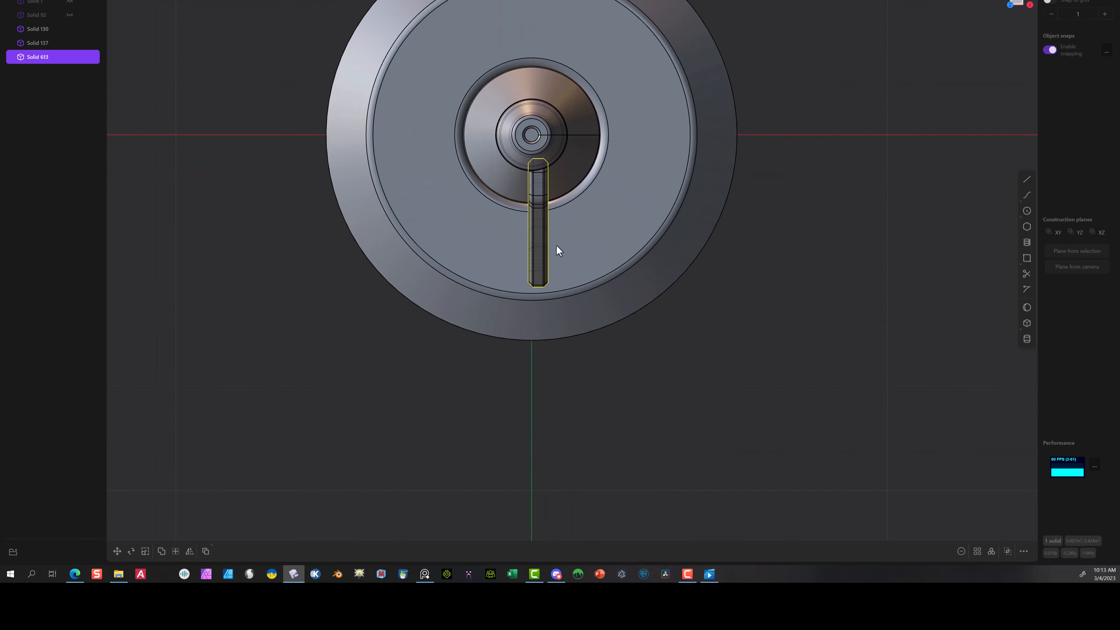
{"action": "scroll", "coordinate": [532, 143], "scroll_direction": "up", "scroll_amount": 2}
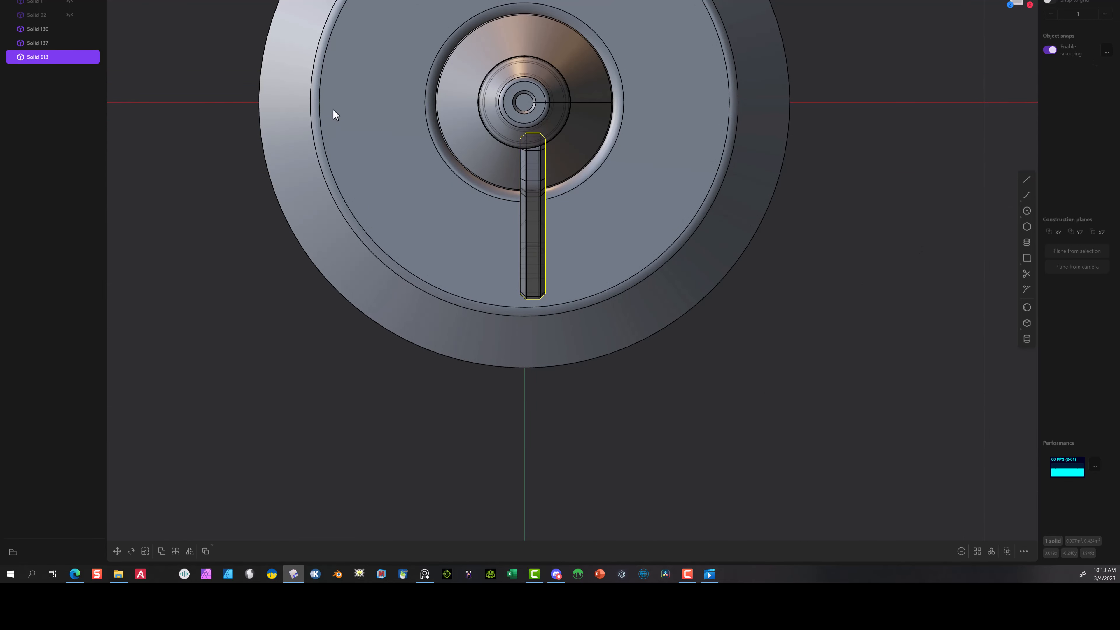
{"action": "left_click", "coordinate": [115, 548]}
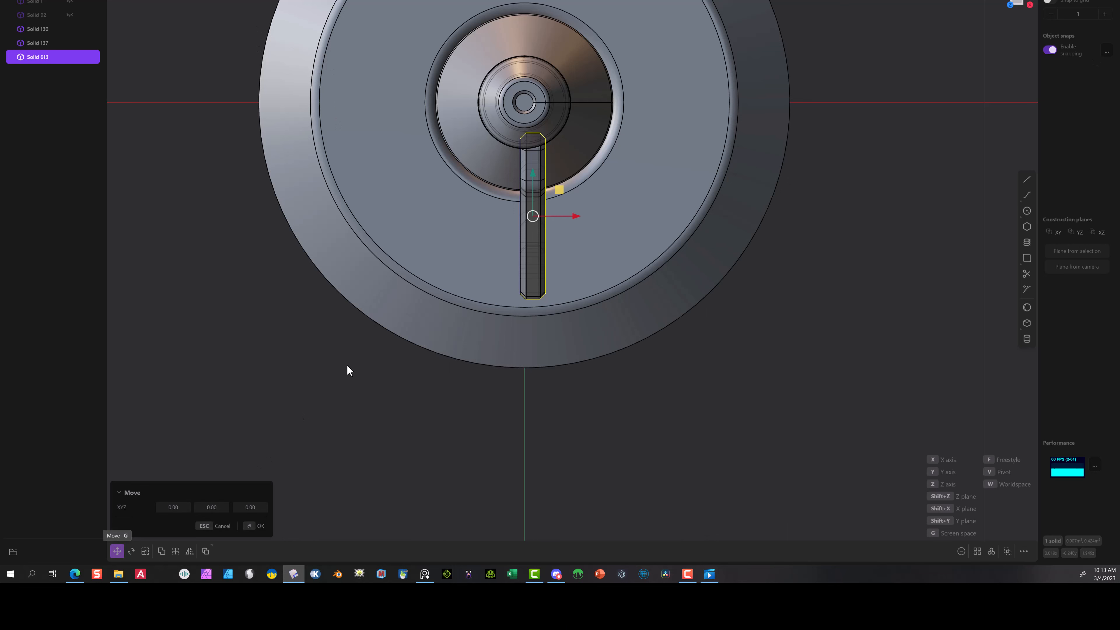
{"action": "left_click_drag", "start_coordinate": [573, 215], "coordinate": [566, 221]}
- Shift the bent arm about 0.00861 along the Y axis, pushing its upper end further into the post
{"action": "middle_click_drag", "start_coordinate": [566, 220], "coordinate": [494, 137]}
{"action": "scroll", "coordinate": [668, 159], "scroll_direction": "down", "scroll_amount": 5}
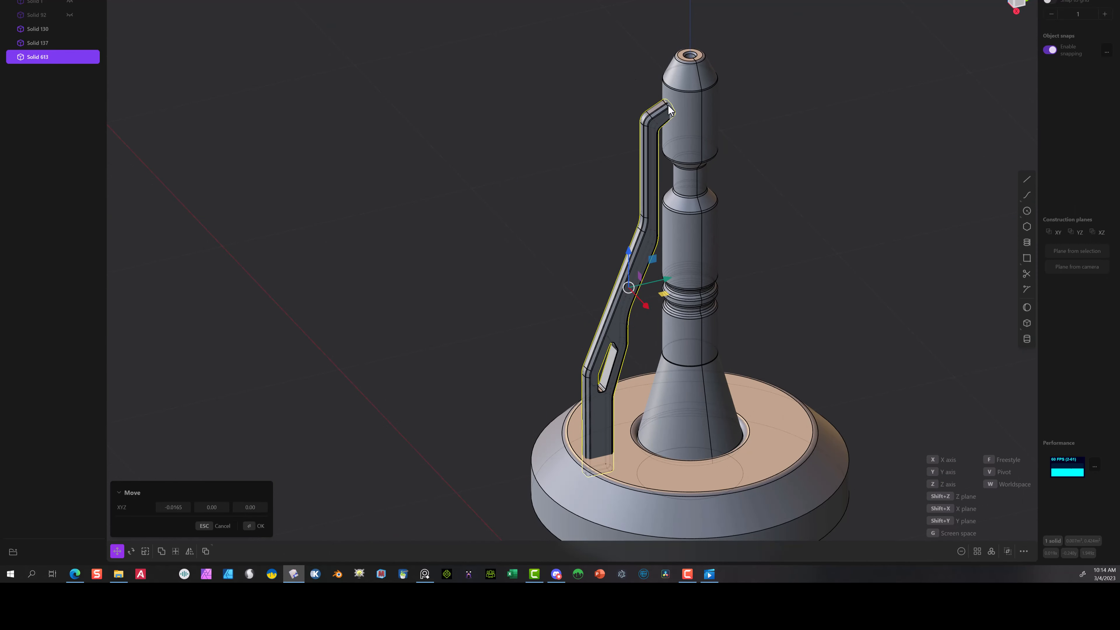
{"action": "scroll", "coordinate": [665, 104], "scroll_direction": "up", "scroll_amount": 3}
{"action": "scroll", "coordinate": [661, 245], "scroll_direction": "down", "scroll_amount": 2}
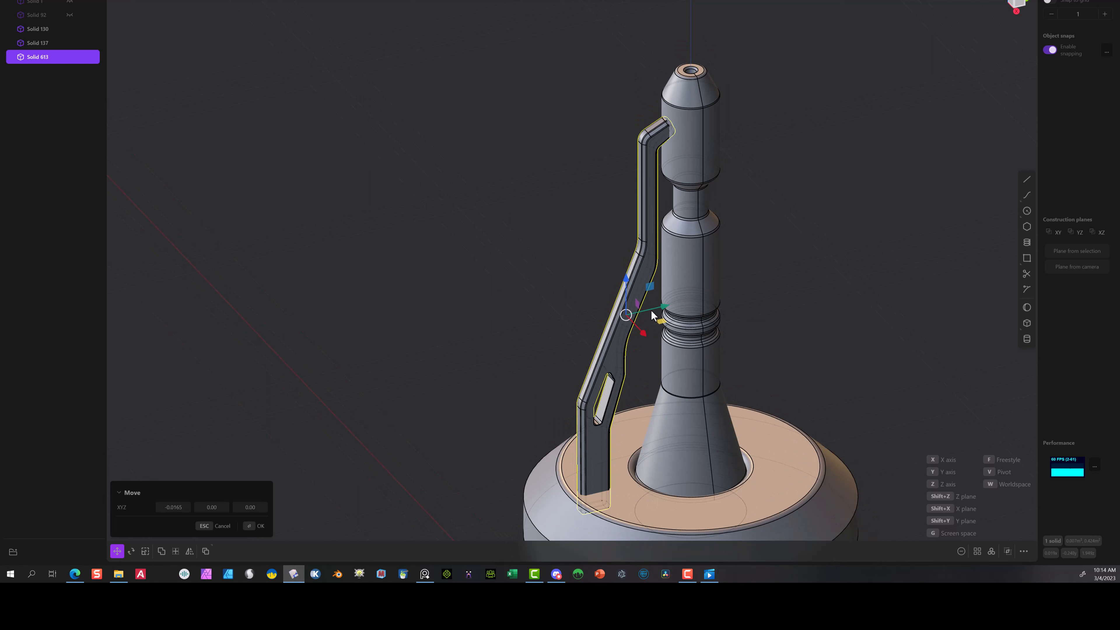
{"action": "left_click_drag", "start_coordinate": [666, 306], "coordinate": [665, 308]}
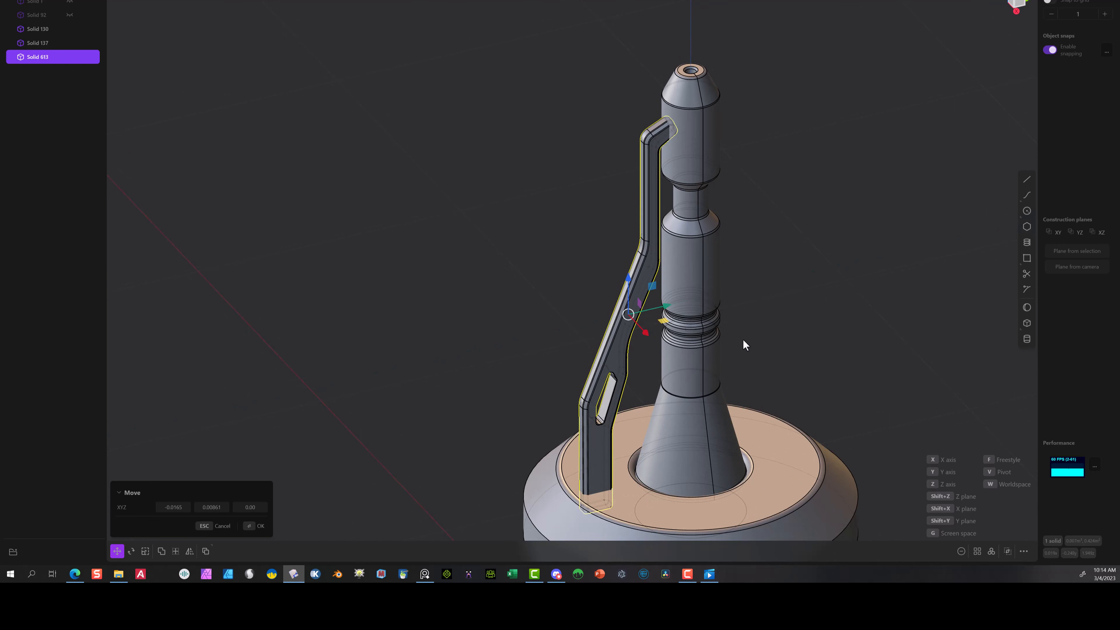
{"action": "middle_click_drag", "start_coordinate": [743, 340], "coordinate": [688, 327]}
{"action": "scroll", "coordinate": [954, 129], "scroll_direction": "down", "scroll_amount": 1}
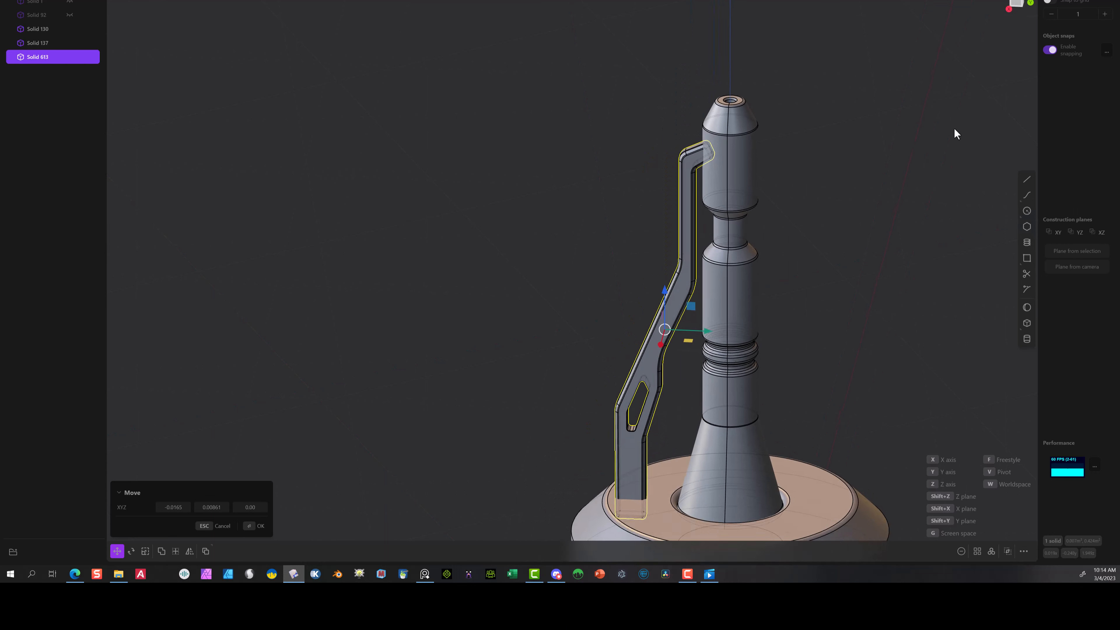
{"action": "scroll", "coordinate": [955, 132], "scroll_direction": "down", "scroll_amount": 2}
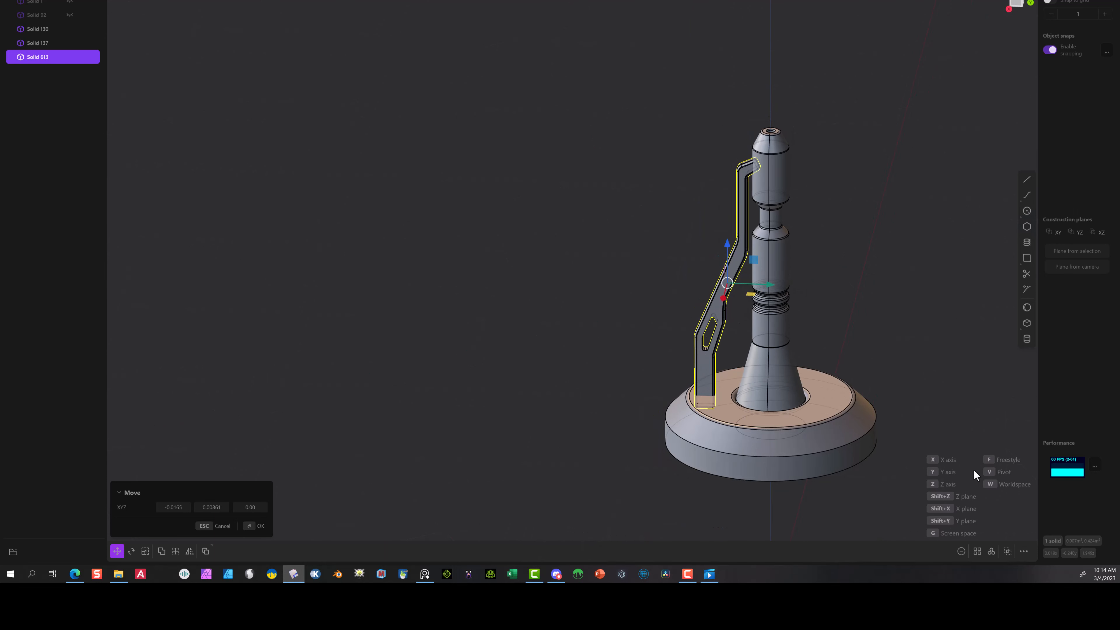
- Create a radial array of the bent arm around the disc's centre with 8 instances over 360 degrees
{"action": "left_click", "coordinate": [990, 552]}
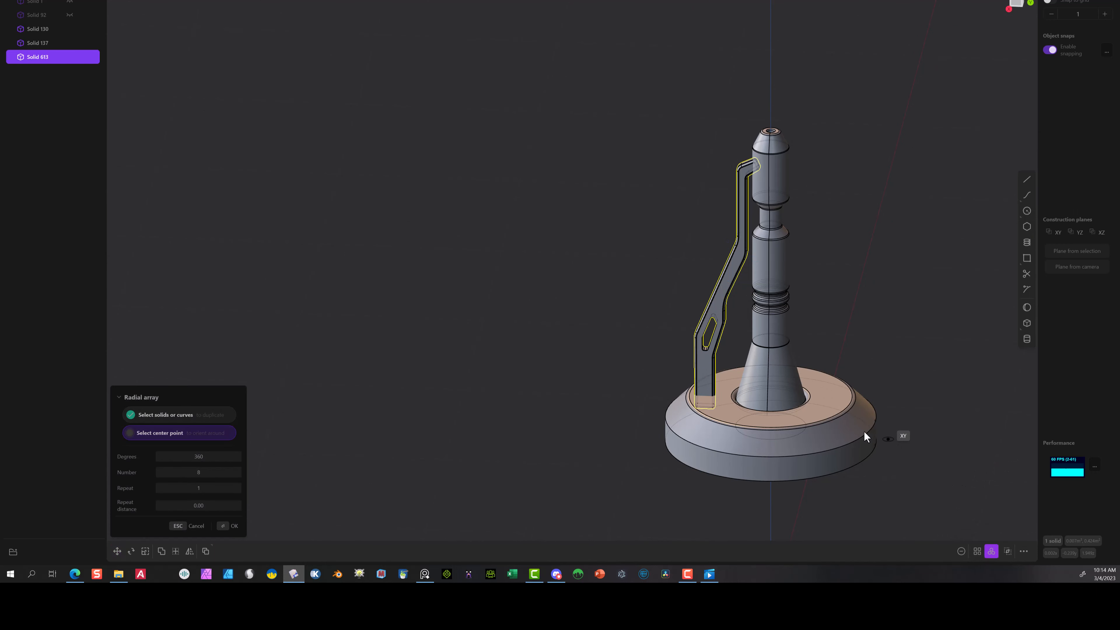
{"action": "left_click", "coordinate": [772, 433]}
{"action": "middle_click_drag", "start_coordinate": [883, 316], "coordinate": [887, 410]}
{"action": "left_click", "coordinate": [1016, 2]}
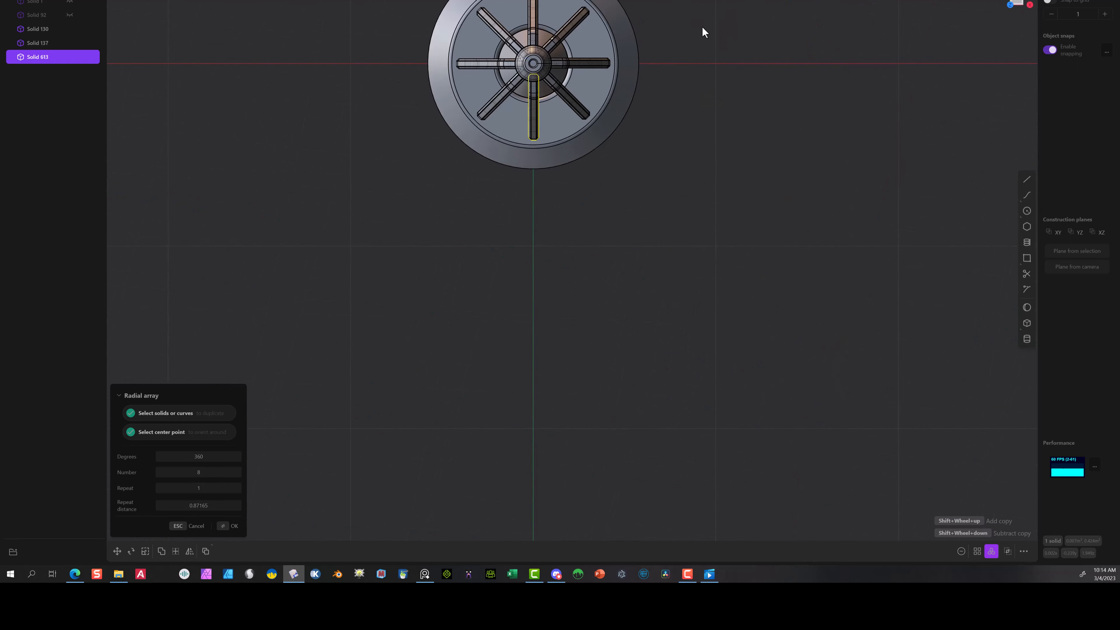
{"action": "middle_click_drag", "start_coordinate": [726, 101], "coordinate": [734, 307], "text": "shift"}
{"action": "scroll", "coordinate": [667, 312], "scroll_direction": "up", "scroll_amount": 5}
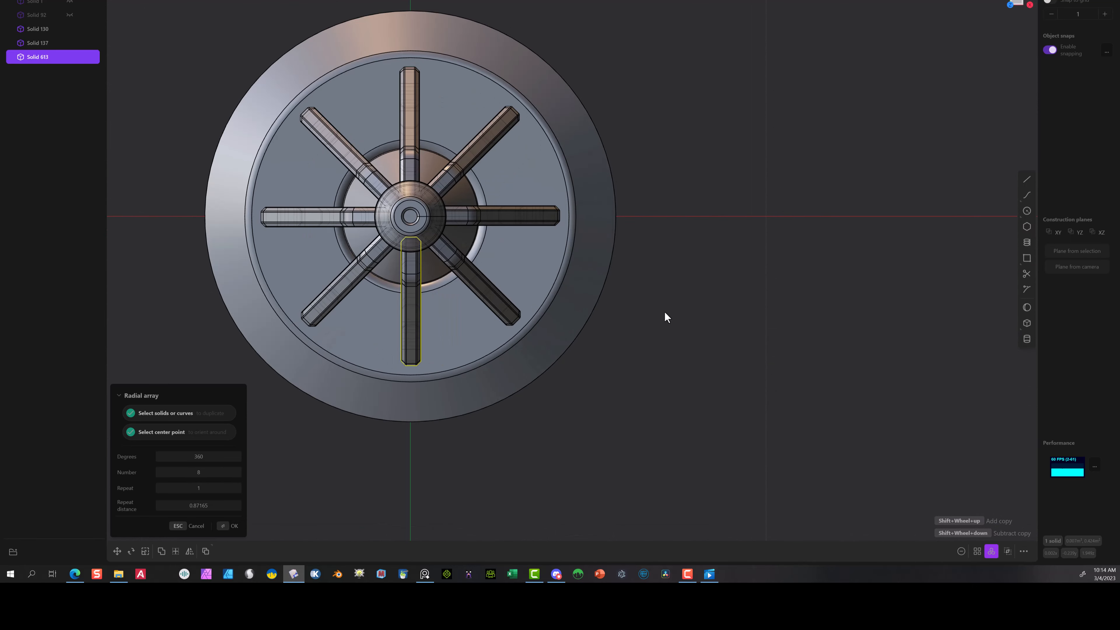
{"action": "middle_click_drag", "start_coordinate": [664, 310], "coordinate": [626, 259]}
{"action": "key", "text": "Return"}
- Try a Boolean with the disc, the post and most of the arms as target bodies
{"action": "left_click", "coordinate": [426, 421]}
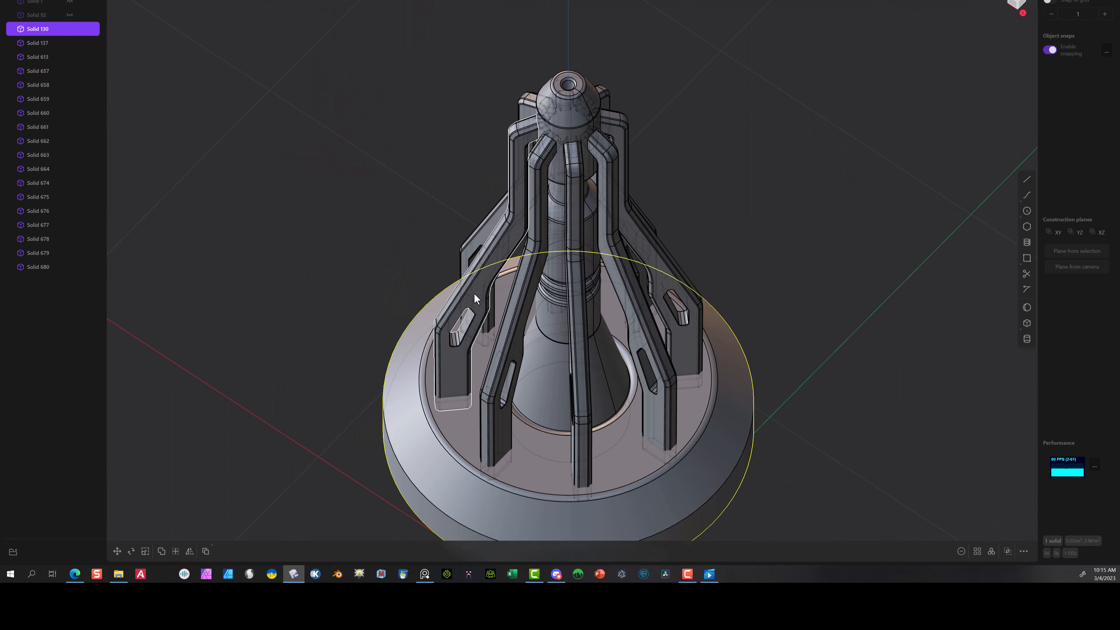
{"action": "middle_click_drag", "start_coordinate": [934, 242], "coordinate": [920, 145]}
{"action": "scroll", "coordinate": [919, 145], "scroll_direction": "up", "scroll_amount": 1}
{"action": "left_click_drag", "start_coordinate": [838, 276], "coordinate": [420, 366]}
{"action": "left_click", "coordinate": [590, 388], "text": "ctrl"}
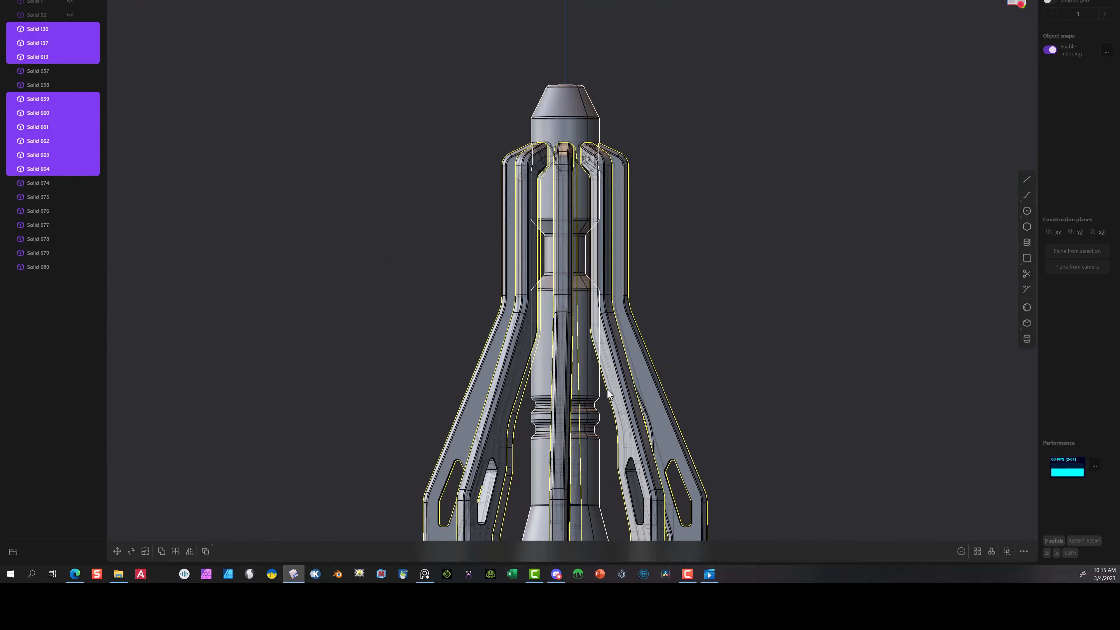
{"action": "middle_click_drag", "start_coordinate": [772, 285], "coordinate": [782, 370]}
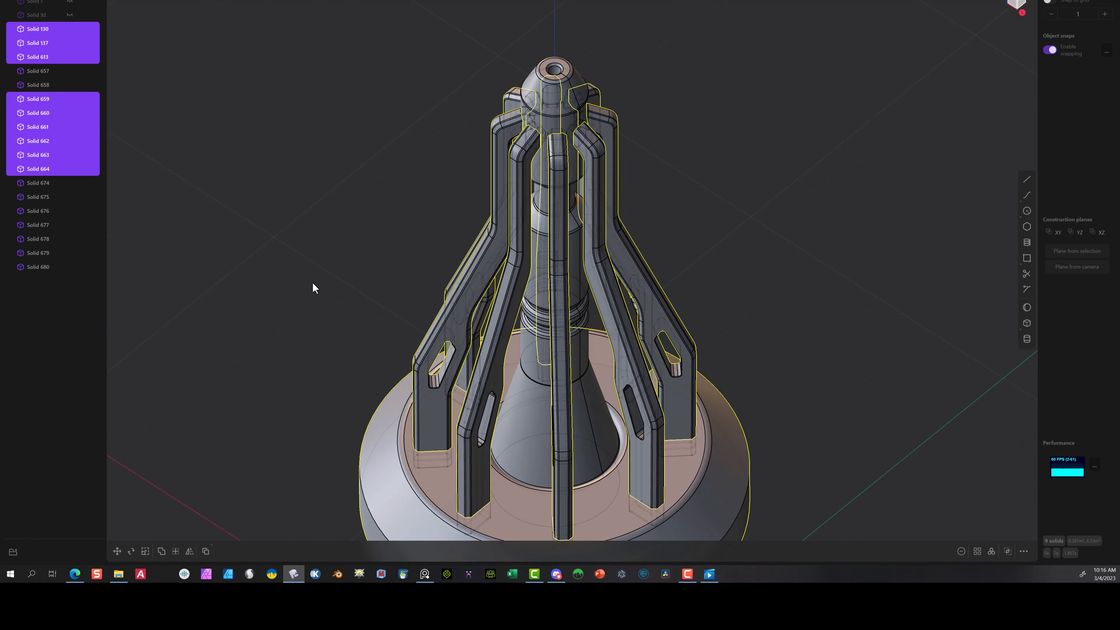
{"action": "key", "text": "q"}
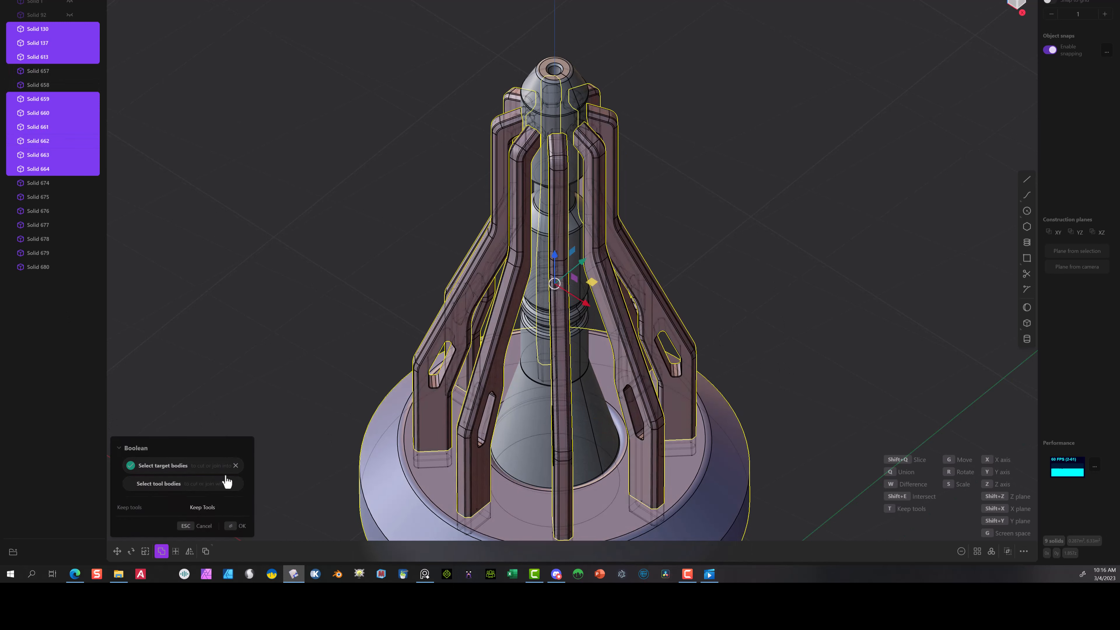
{"action": "left_click", "coordinate": [238, 526]}
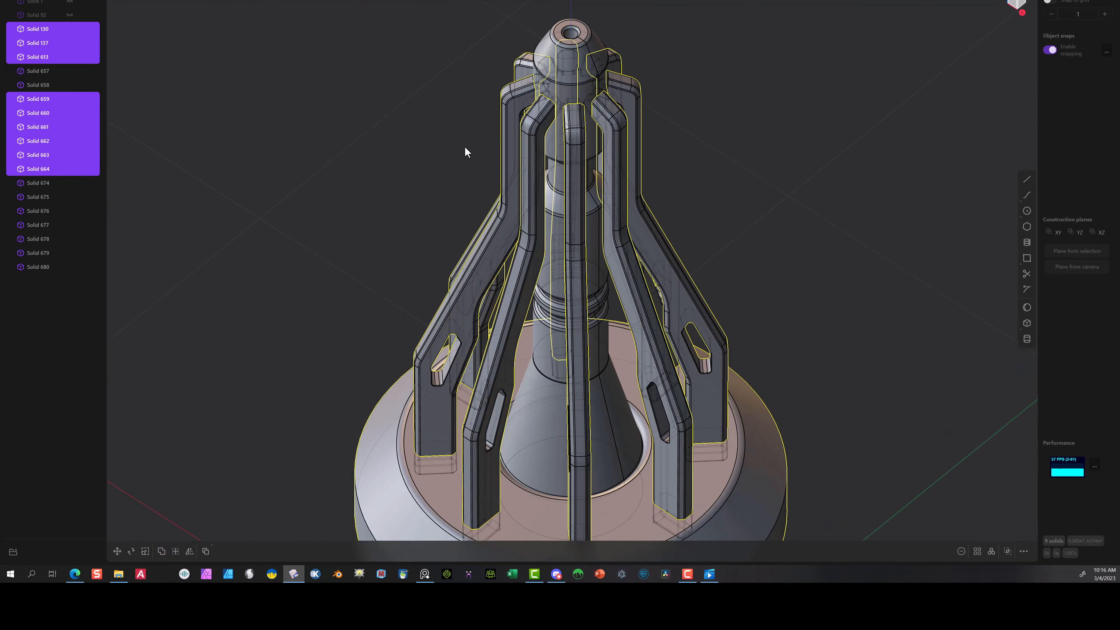
{"action": "middle_click_drag", "start_coordinate": [465, 146], "coordinate": [419, 187]}
{"action": "key", "text": "Escape"}
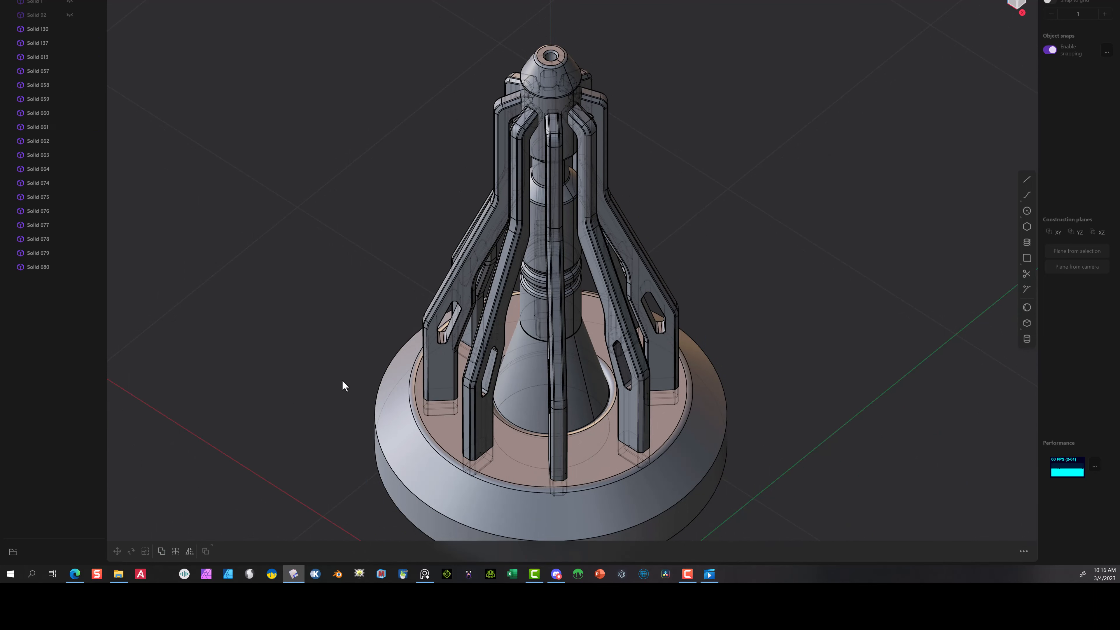
- Hide the central post and all eight bent arms, keeping the disc on display
{"action": "left_click_drag", "start_coordinate": [368, 223], "coordinate": [734, 304]}
{"action": "middle_click_drag", "start_coordinate": [383, 91], "coordinate": [421, 55]}
{"action": "left_click_drag", "start_coordinate": [423, 155], "coordinate": [729, 420]}
{"action": "left_click_drag", "start_coordinate": [745, 321], "coordinate": [315, 435]}
{"action": "middle_click_drag", "start_coordinate": [457, 290], "coordinate": [401, 322]}
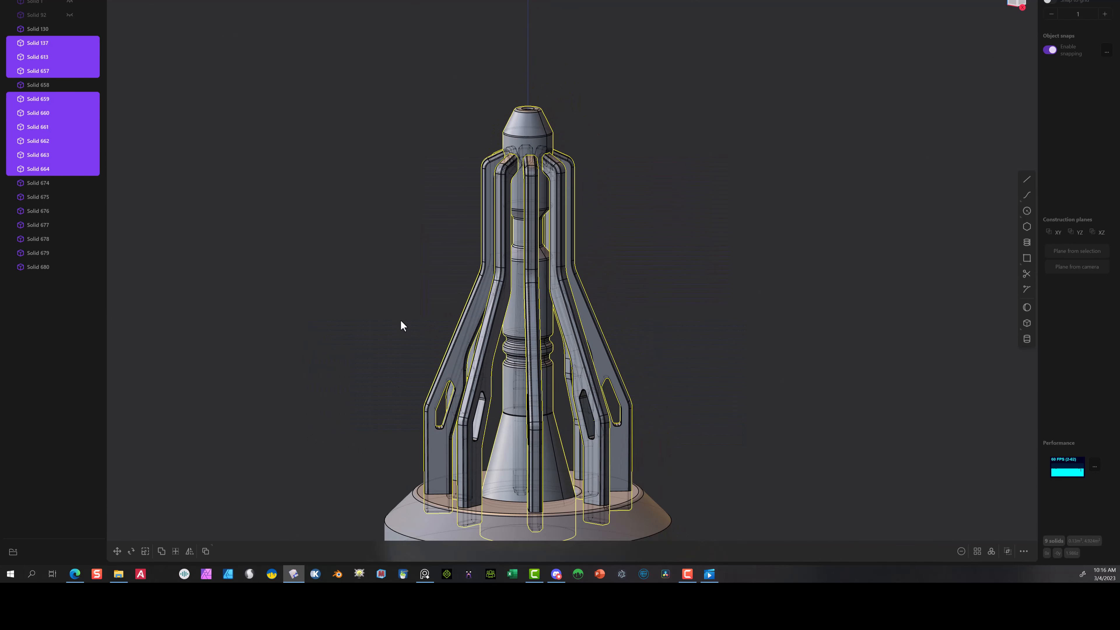
{"action": "key", "text": "h"}
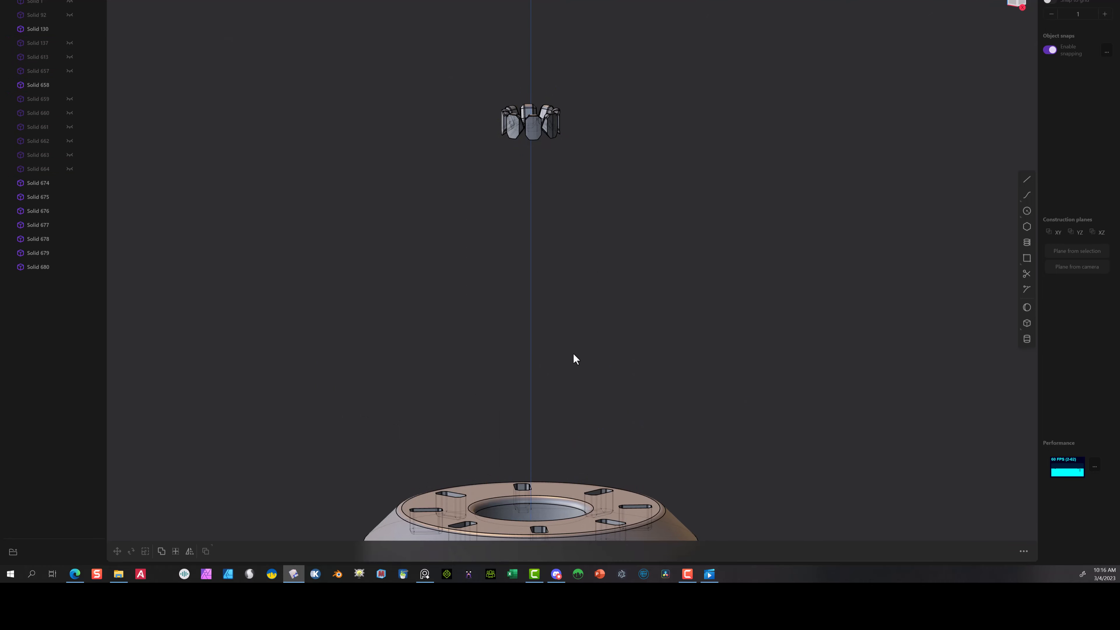
- Fillet the upper rim edges of all eight slots in the disc's top face with a distance of about 0.0074
{"action": "middle_click_drag", "start_coordinate": [573, 354], "coordinate": [476, 396]}
{"action": "scroll", "coordinate": [477, 396], "scroll_direction": "up", "scroll_amount": 3}
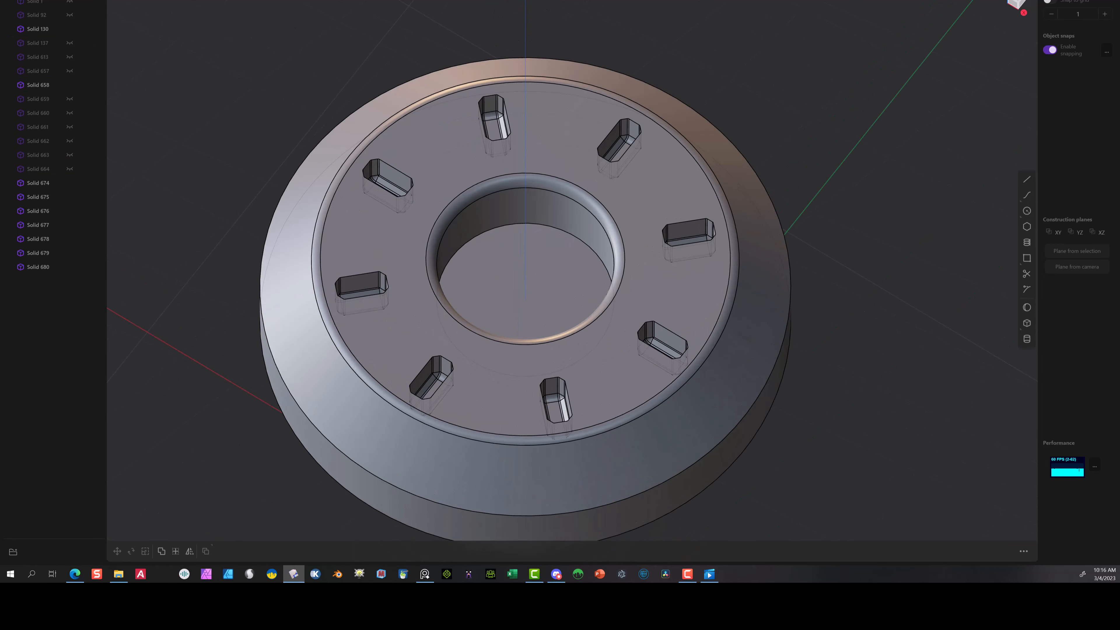
{"action": "left_click", "coordinate": [391, 161]}
{"action": "key", "text": "f"}
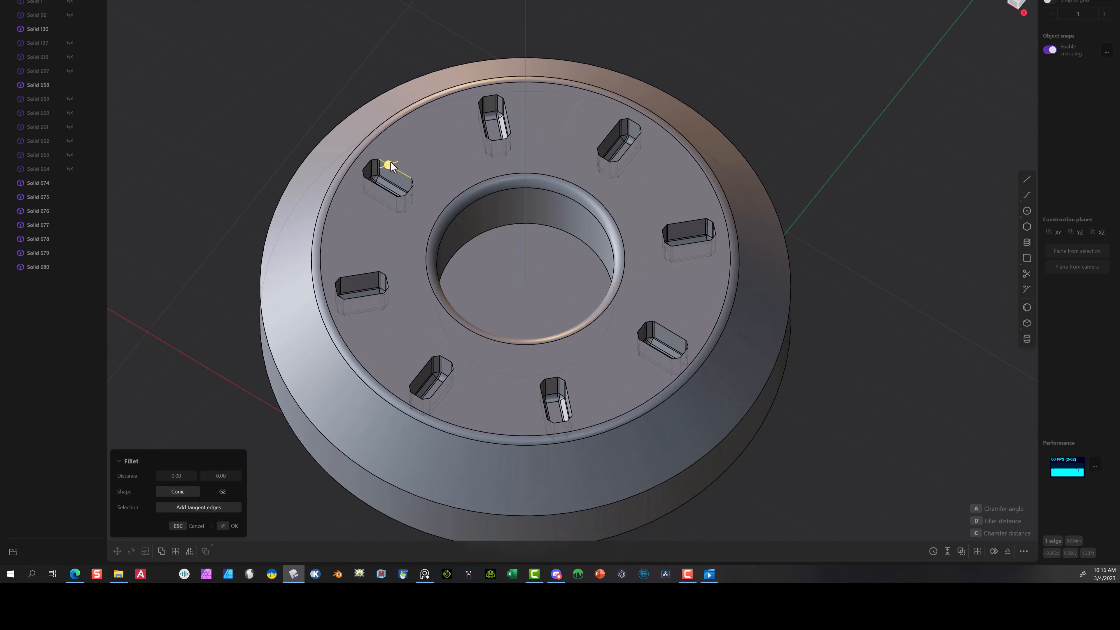
{"action": "left_click", "coordinate": [513, 107]}
{"action": "left_click", "coordinate": [628, 150]}
{"action": "left_click", "coordinate": [693, 240]}
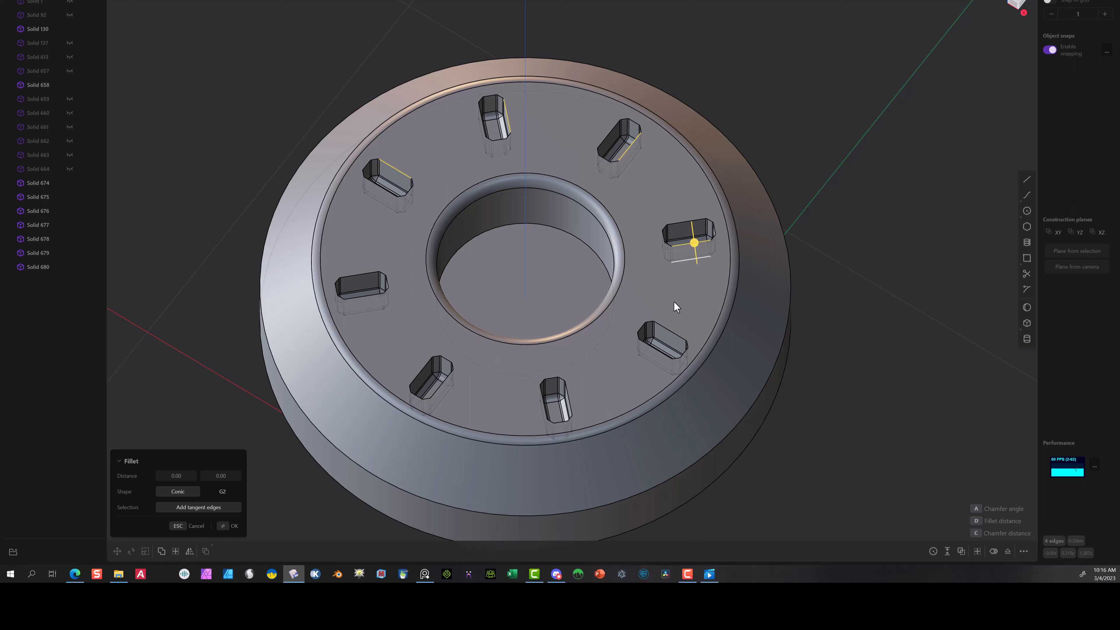
{"action": "left_click", "coordinate": [669, 329]}
{"action": "left_click", "coordinate": [573, 398]}
{"action": "left_click", "coordinate": [441, 383]}
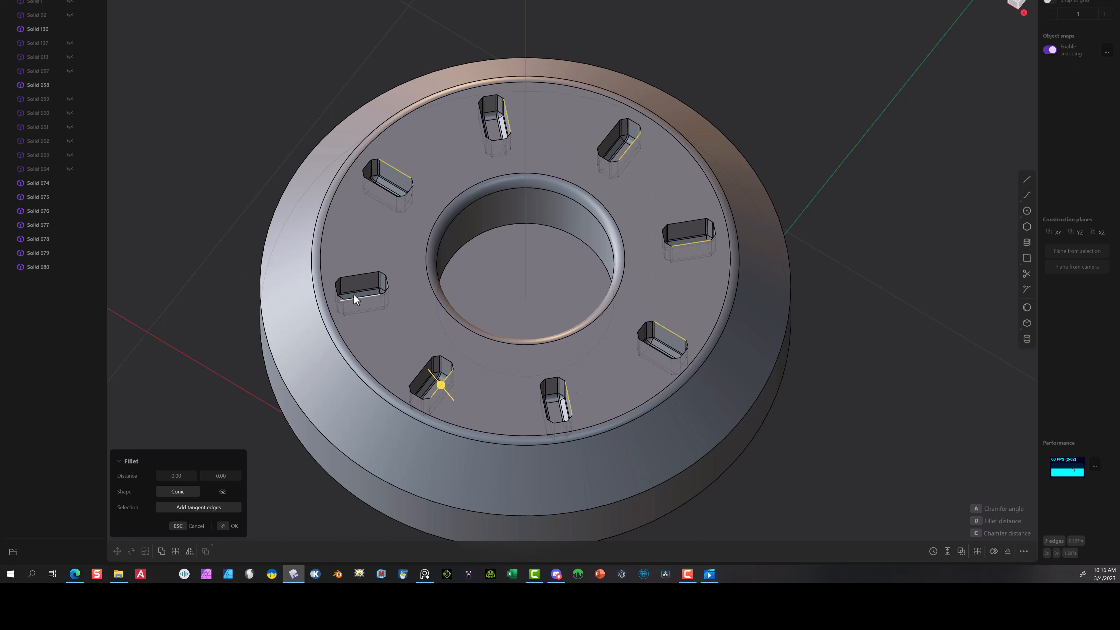
{"action": "left_click", "coordinate": [361, 297]}
{"action": "left_click_drag", "start_coordinate": [368, 296], "coordinate": [368, 291]}
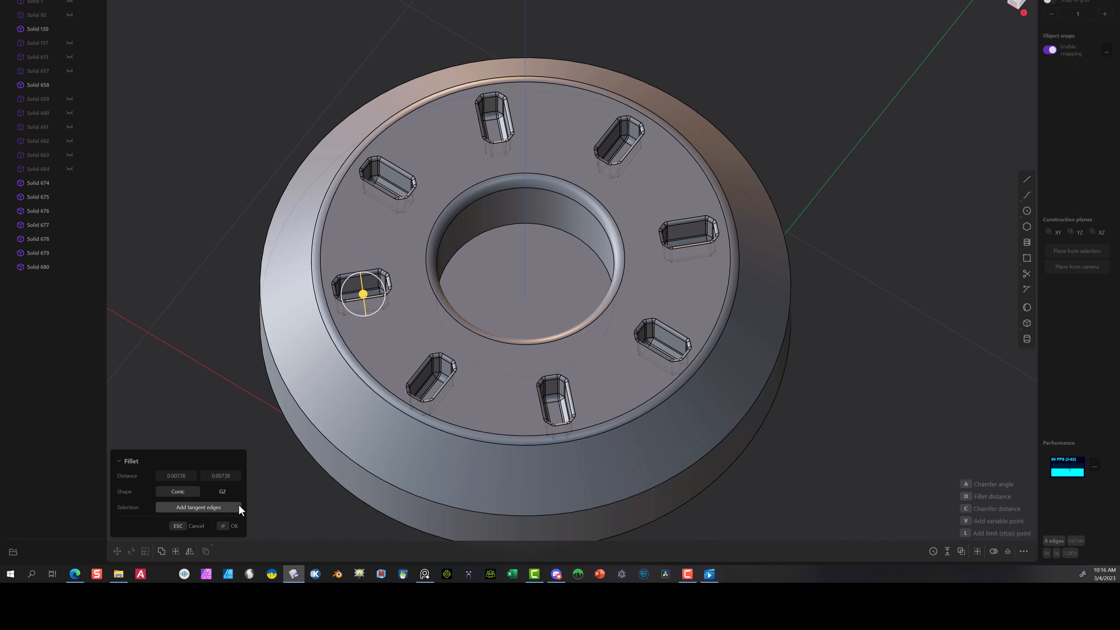
{"action": "left_click", "coordinate": [224, 528]}
- Select the eight small leftover solids floating above the disc, show all hidden bodies again and delete the leftovers
{"action": "scroll", "coordinate": [579, 139], "scroll_direction": "down", "scroll_amount": 4}
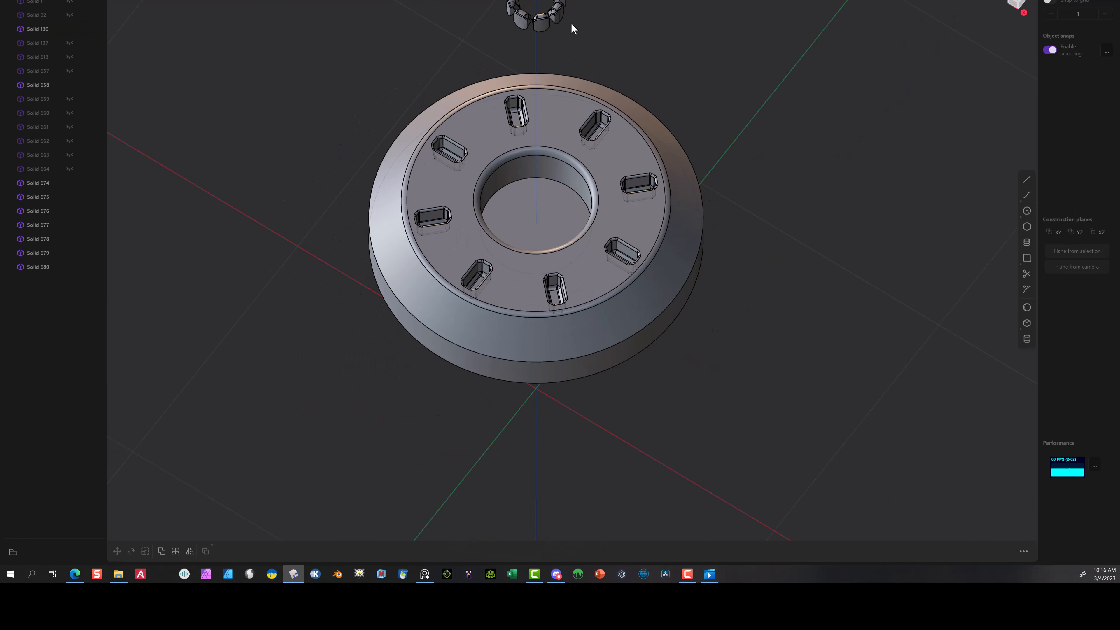
{"action": "scroll", "coordinate": [572, 29], "scroll_direction": "down", "scroll_amount": 2}
{"action": "scroll", "coordinate": [643, 18], "scroll_direction": "down", "scroll_amount": 1}
{"action": "middle_click_drag", "start_coordinate": [643, 18], "coordinate": [615, 1]}
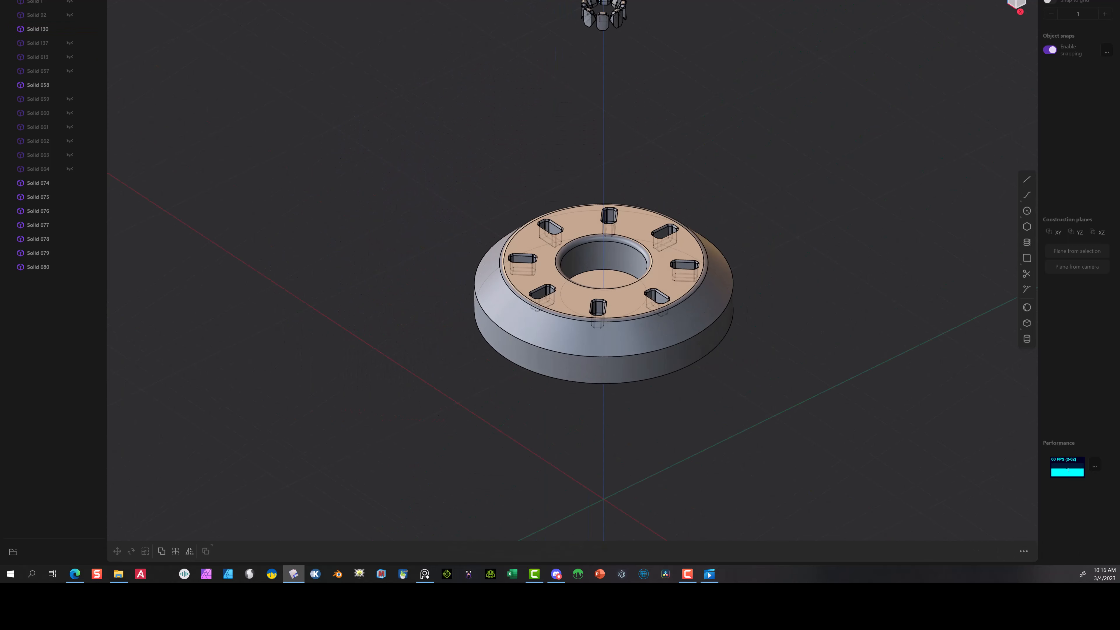
{"action": "scroll", "coordinate": [609, 8], "scroll_direction": "up", "scroll_amount": 1}
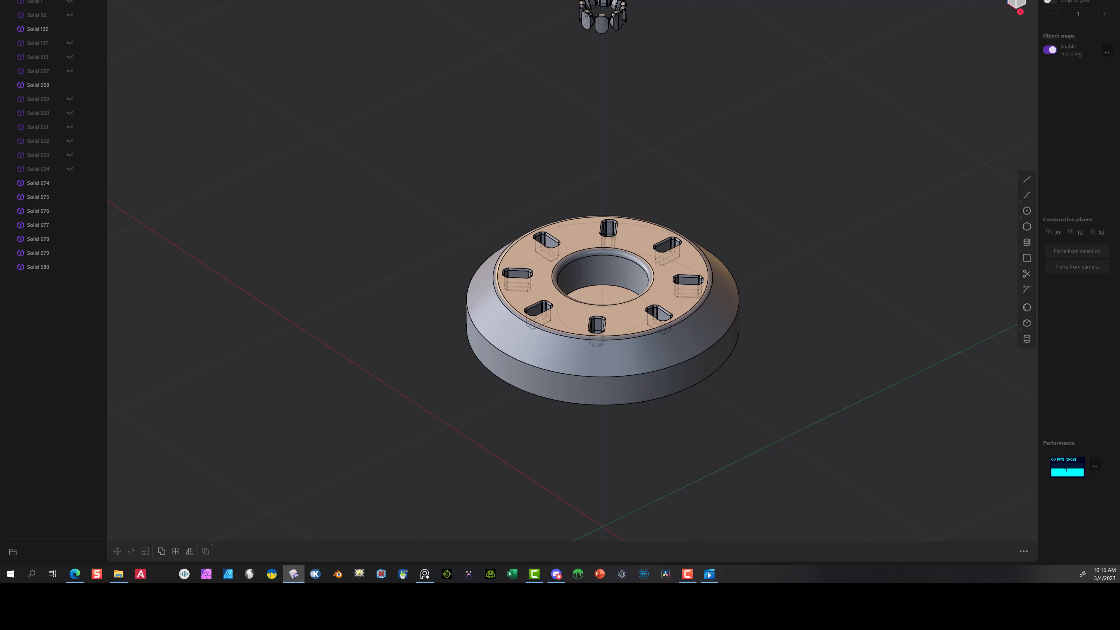
{"action": "left_click_drag", "start_coordinate": [534, 1], "coordinate": [660, 73]}
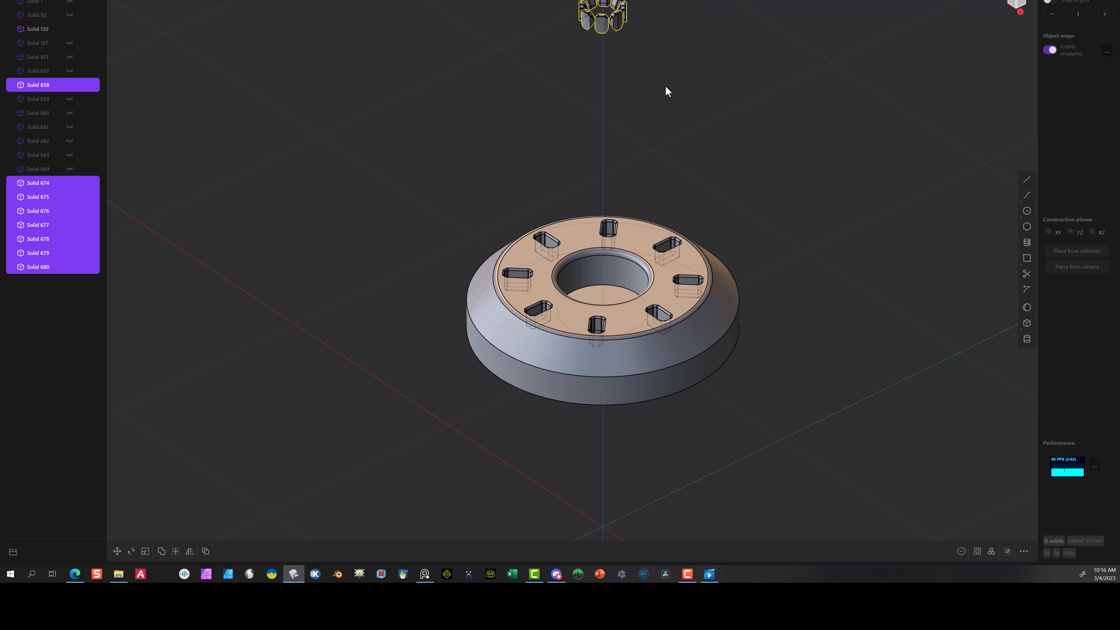
{"action": "left_click", "coordinate": [69, 15]}
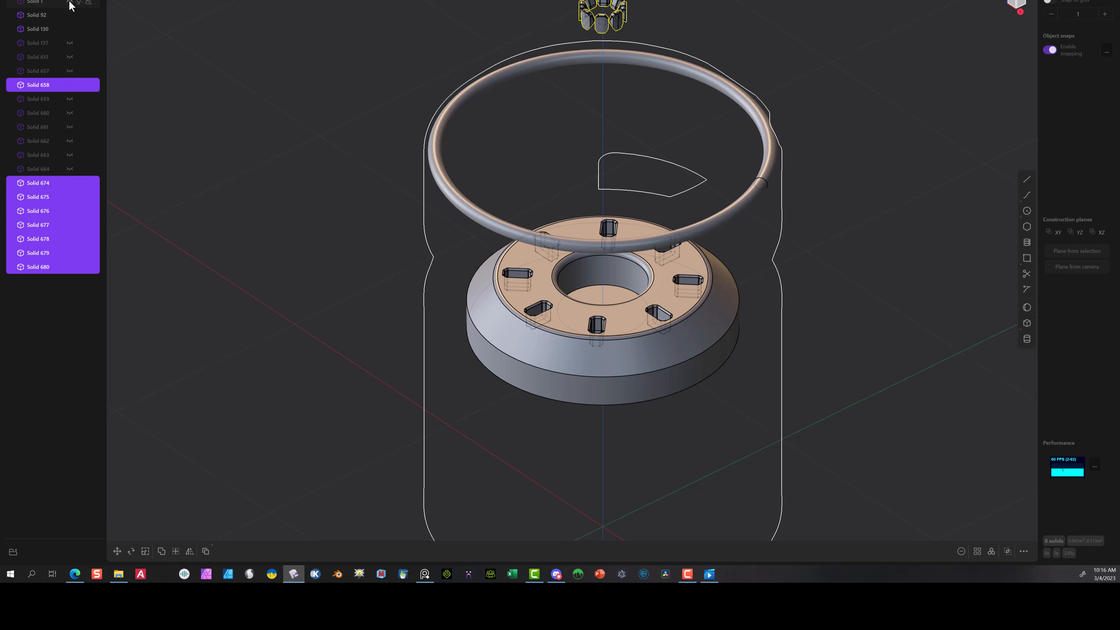
{"action": "left_click", "coordinate": [69, 3]}
{"action": "left_click", "coordinate": [69, 43]}
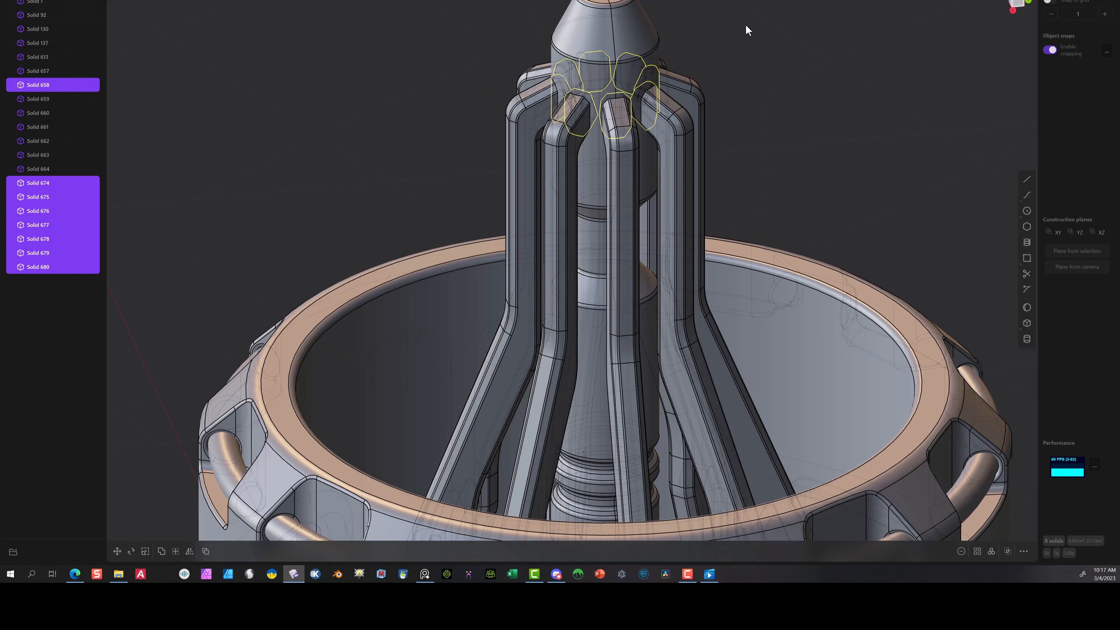
{"action": "key", "text": "Delete"}
- Hide the eight bent arms, keeping the central post on display
{"action": "scroll", "coordinate": [685, 32], "scroll_direction": "up", "scroll_amount": 2}
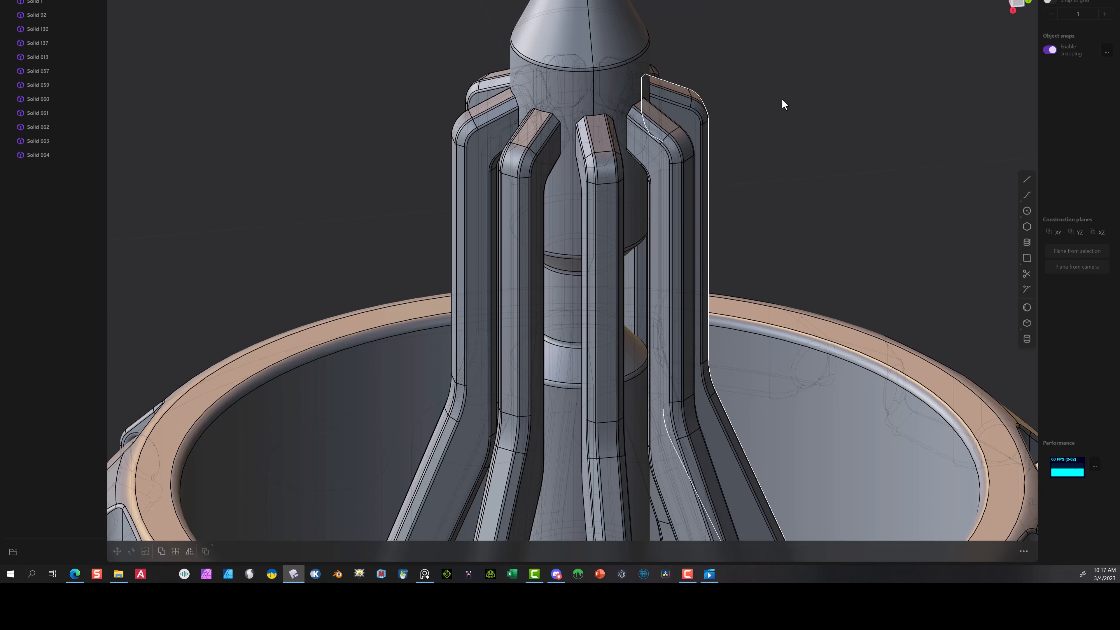
{"action": "scroll", "coordinate": [880, 114], "scroll_direction": "down", "scroll_amount": 4}
{"action": "left_click_drag", "start_coordinate": [879, 111], "coordinate": [490, 179]}
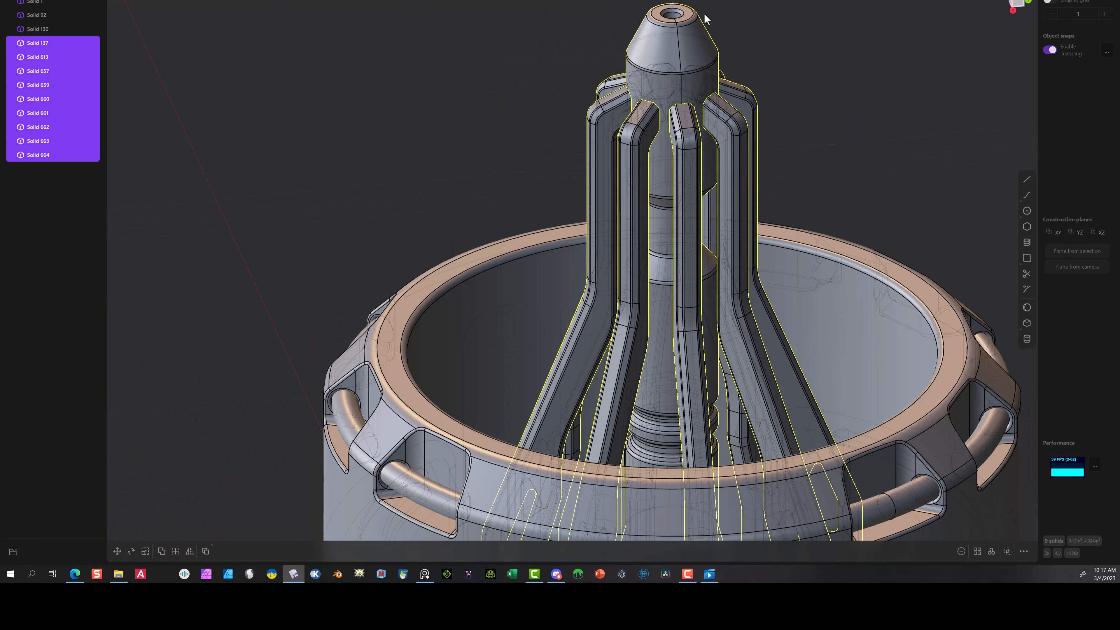
{"action": "left_click", "coordinate": [697, 32], "text": "ctrl"}
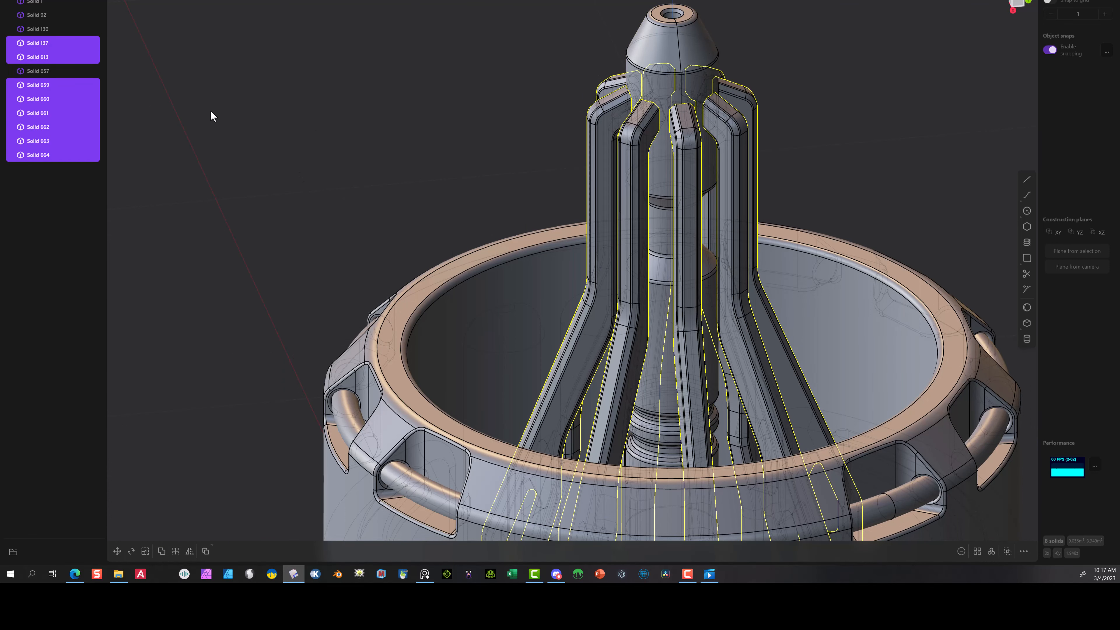
{"action": "key", "text": "h"}
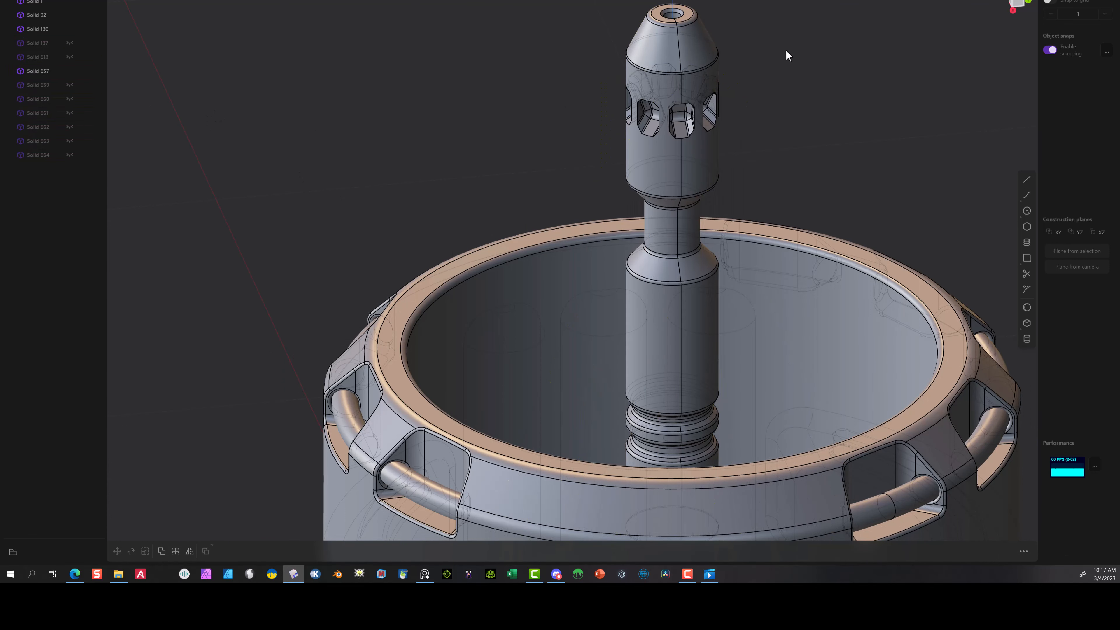
- Fillet the outer edges of all eight window openings around the post's upper section with a distance of 0.00144
{"action": "middle_click_drag", "start_coordinate": [787, 51], "coordinate": [744, 98]}
{"action": "scroll", "coordinate": [727, 84], "scroll_direction": "up", "scroll_amount": 5}
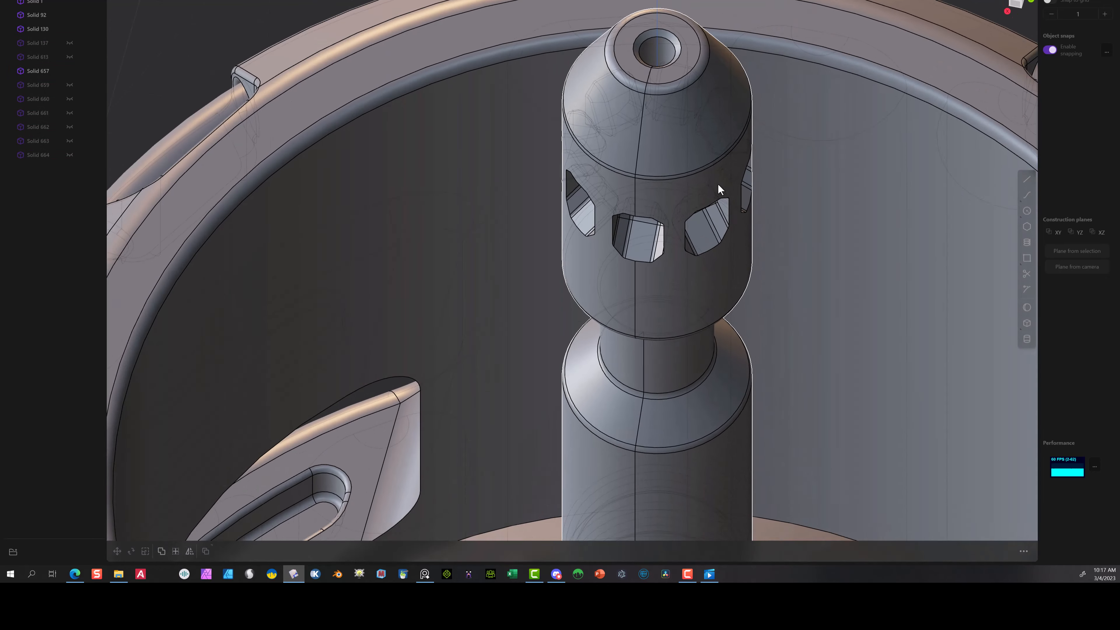
{"action": "scroll", "coordinate": [706, 186], "scroll_direction": "up", "scroll_amount": 2}
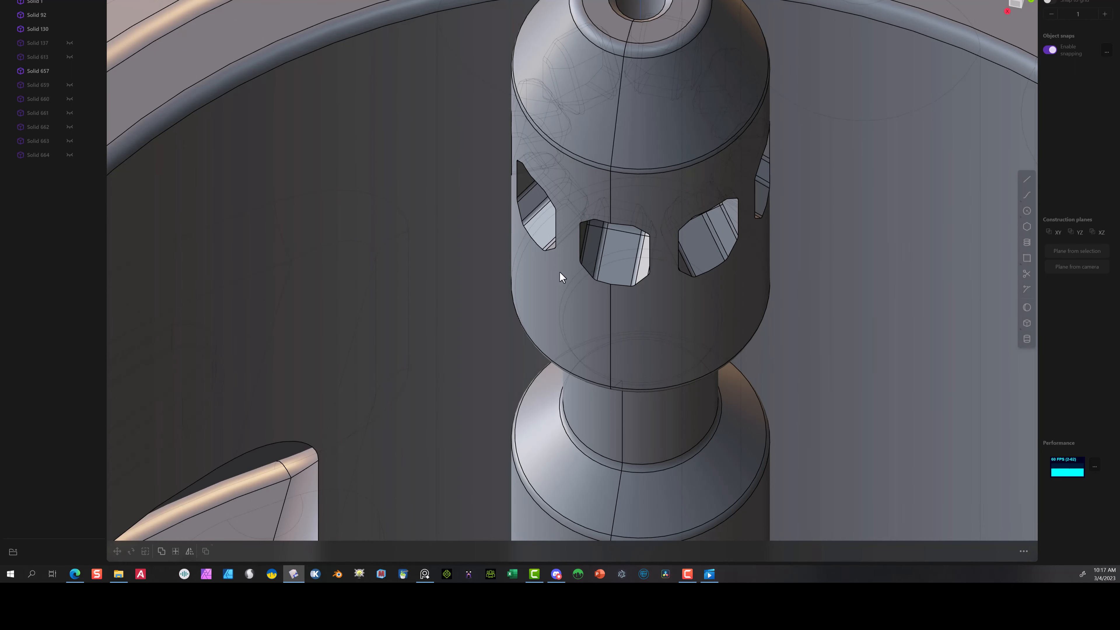
{"action": "left_click", "coordinate": [621, 283]}
{"action": "key", "text": "f"}
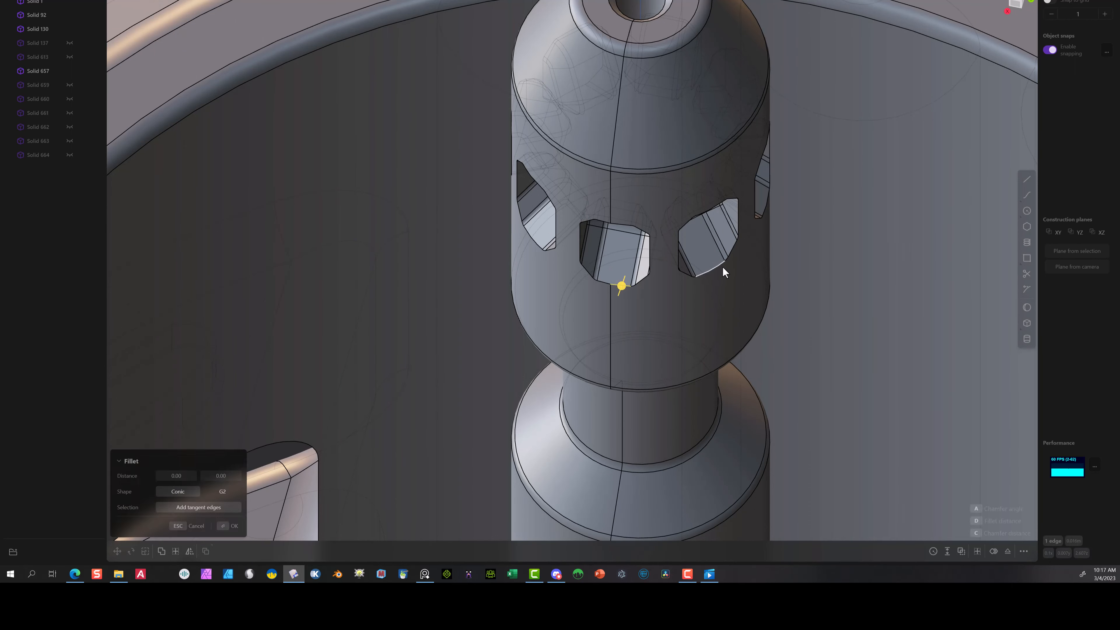
{"action": "left_click", "coordinate": [723, 269]}
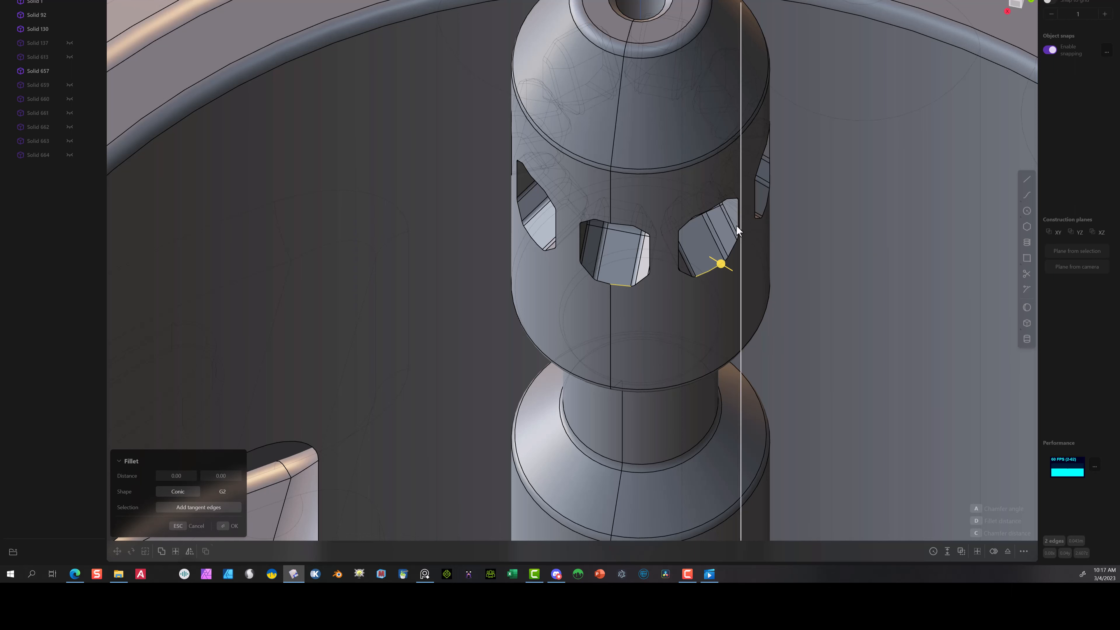
{"action": "middle_click_drag", "start_coordinate": [805, 232], "coordinate": [660, 300]}
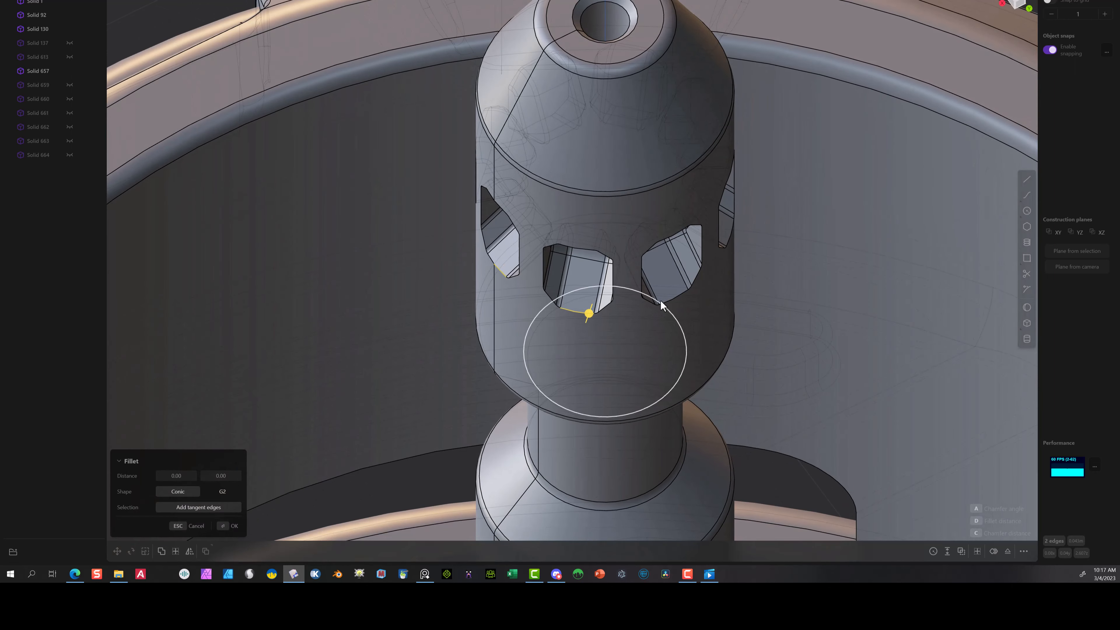
{"action": "left_click", "coordinate": [676, 300]}
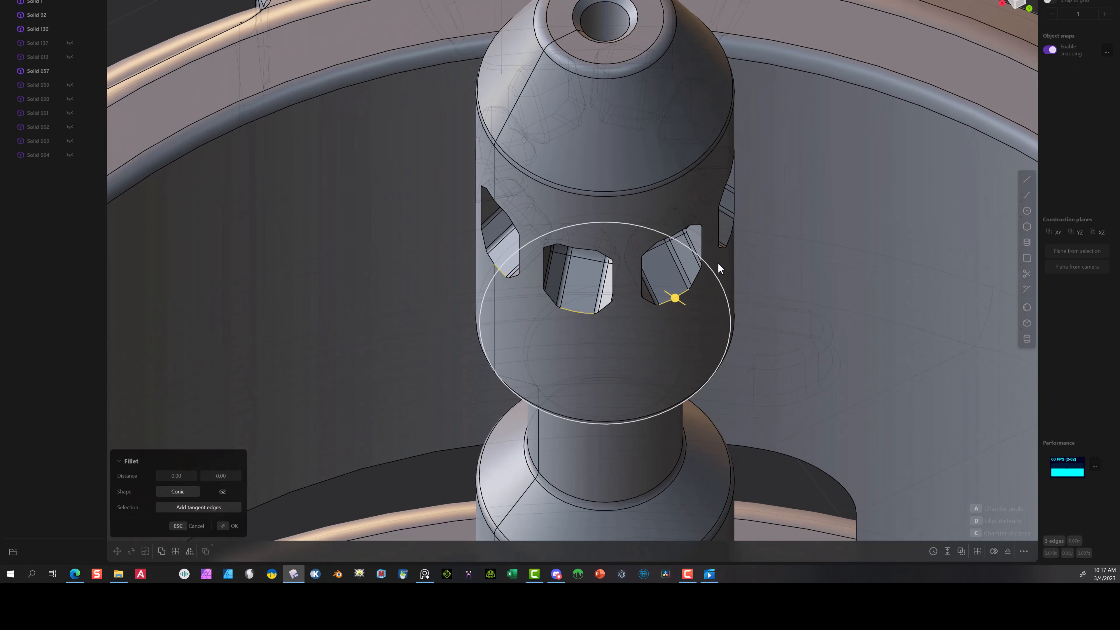
{"action": "left_click", "coordinate": [730, 241]}
{"action": "middle_click_drag", "start_coordinate": [730, 241], "coordinate": [536, 217]}
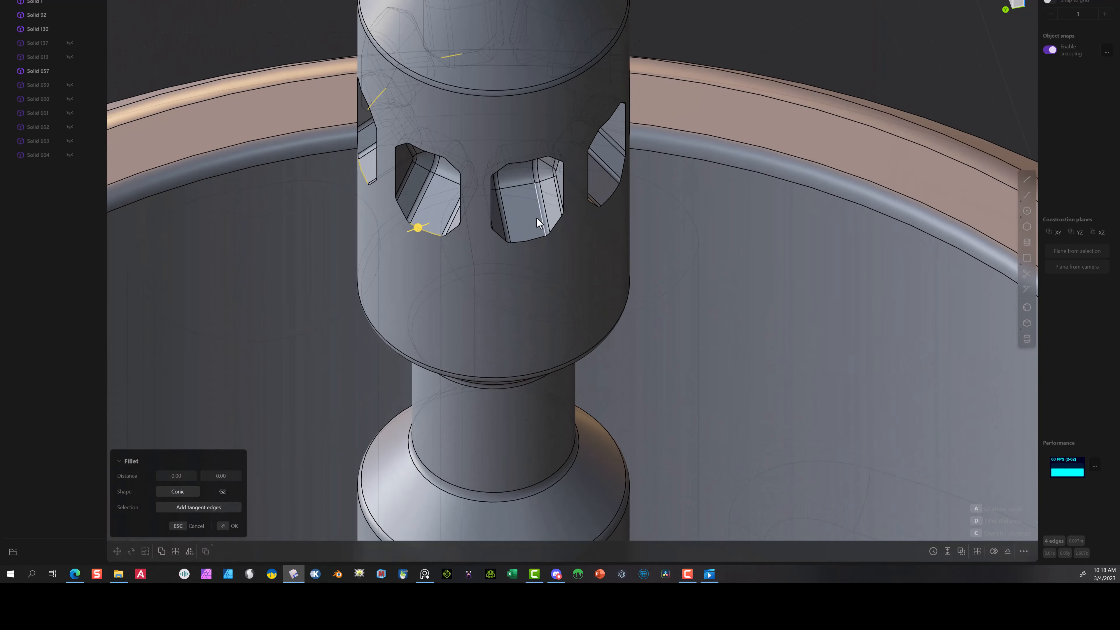
{"action": "left_click", "coordinate": [529, 244]}
{"action": "left_click", "coordinate": [611, 197]}
{"action": "middle_click_drag", "start_coordinate": [741, 181], "coordinate": [588, 179]}
{"action": "left_click", "coordinate": [589, 179]}
{"action": "left_click", "coordinate": [680, 130]}
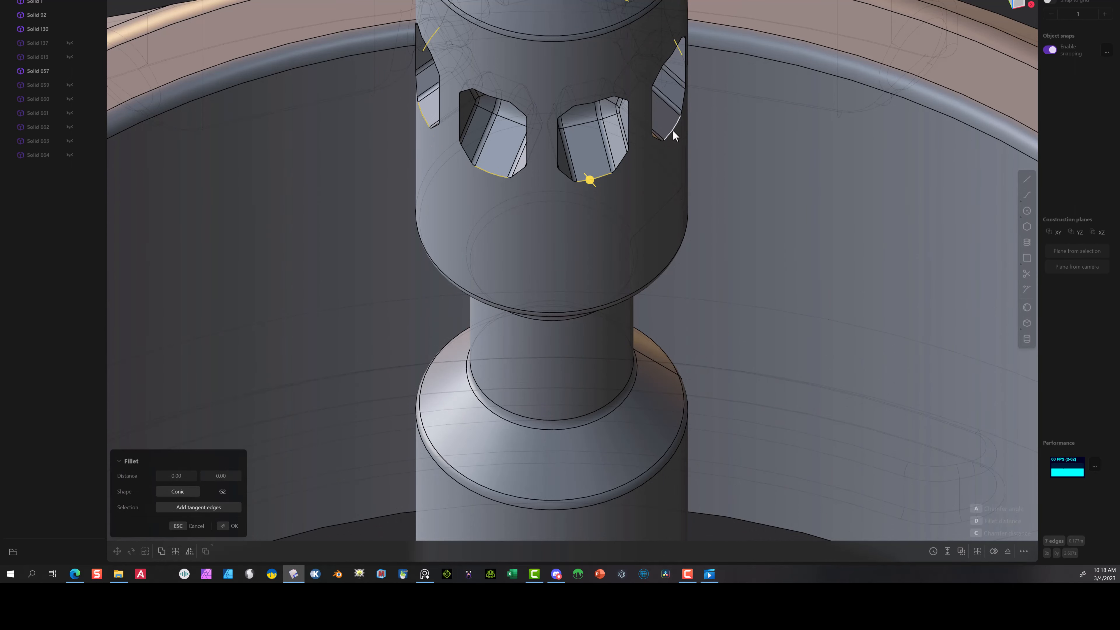
{"action": "middle_click_drag", "start_coordinate": [819, 148], "coordinate": [694, 162]}
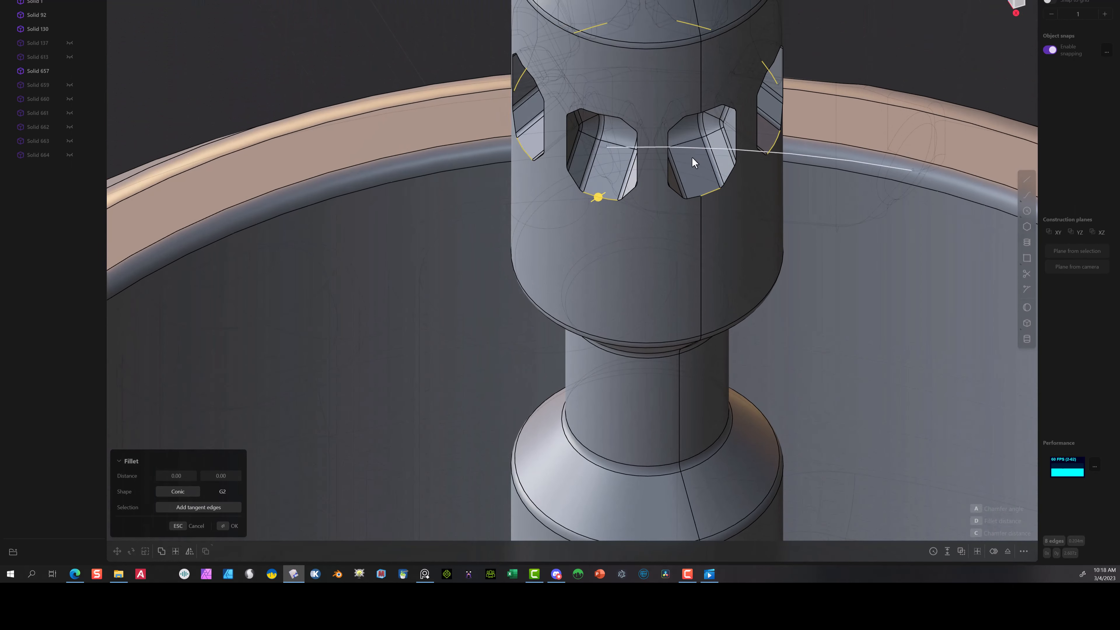
{"action": "left_click", "coordinate": [694, 196]}
{"action": "left_click_drag", "start_coordinate": [694, 197], "coordinate": [698, 192]}
{"action": "left_click_drag", "start_coordinate": [699, 192], "coordinate": [695, 199]}
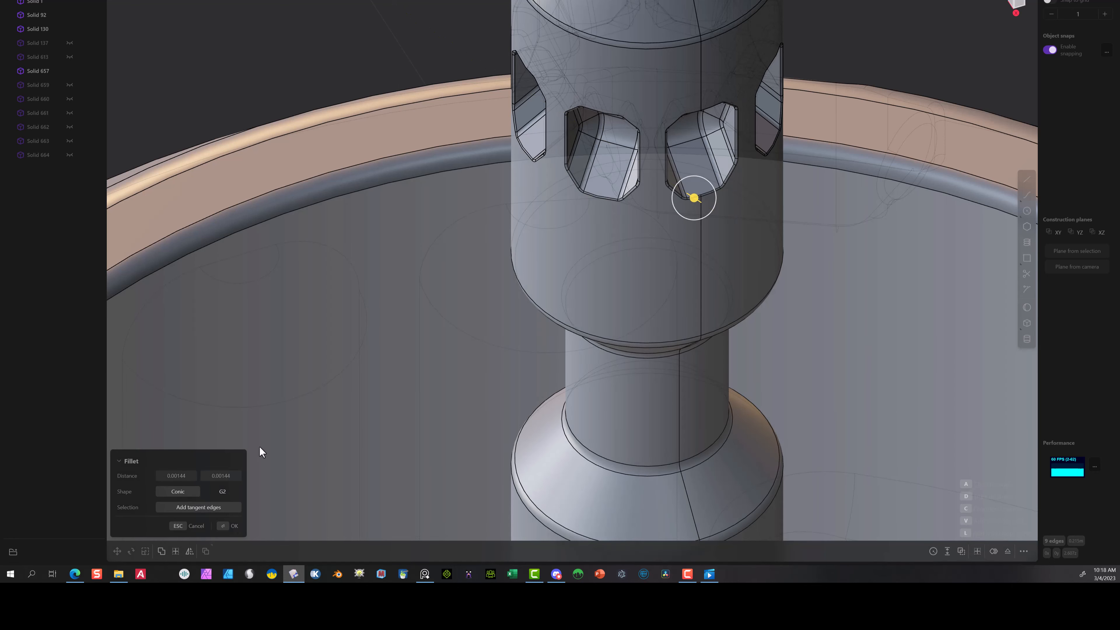
{"action": "left_click", "coordinate": [231, 526]}
- Show the hidden bent arms around the central post again
{"action": "scroll", "coordinate": [688, 111], "scroll_direction": "down", "scroll_amount": 6}
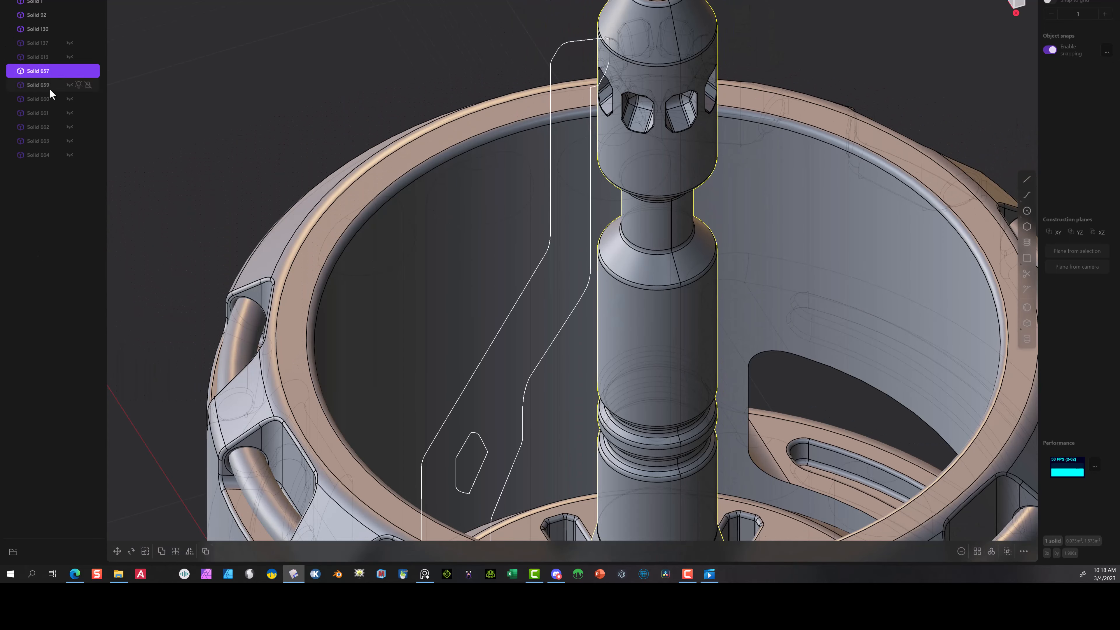
{"action": "left_click", "coordinate": [70, 43]}
{"action": "left_click", "coordinate": [70, 56]}
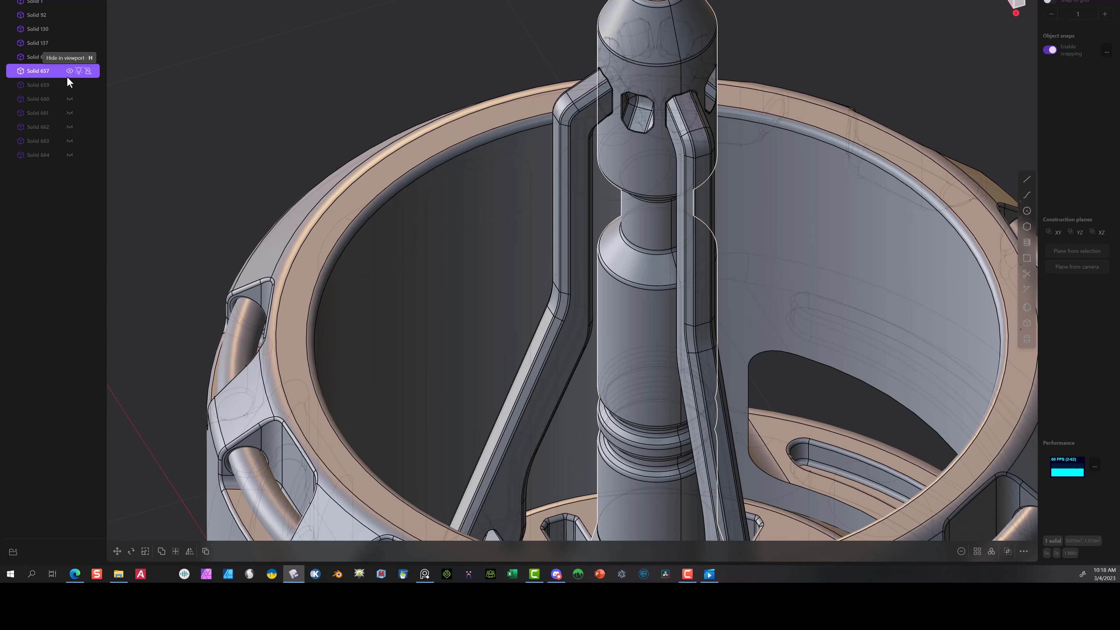
{"action": "left_click", "coordinate": [69, 85]}
{"action": "left_click", "coordinate": [70, 99]}
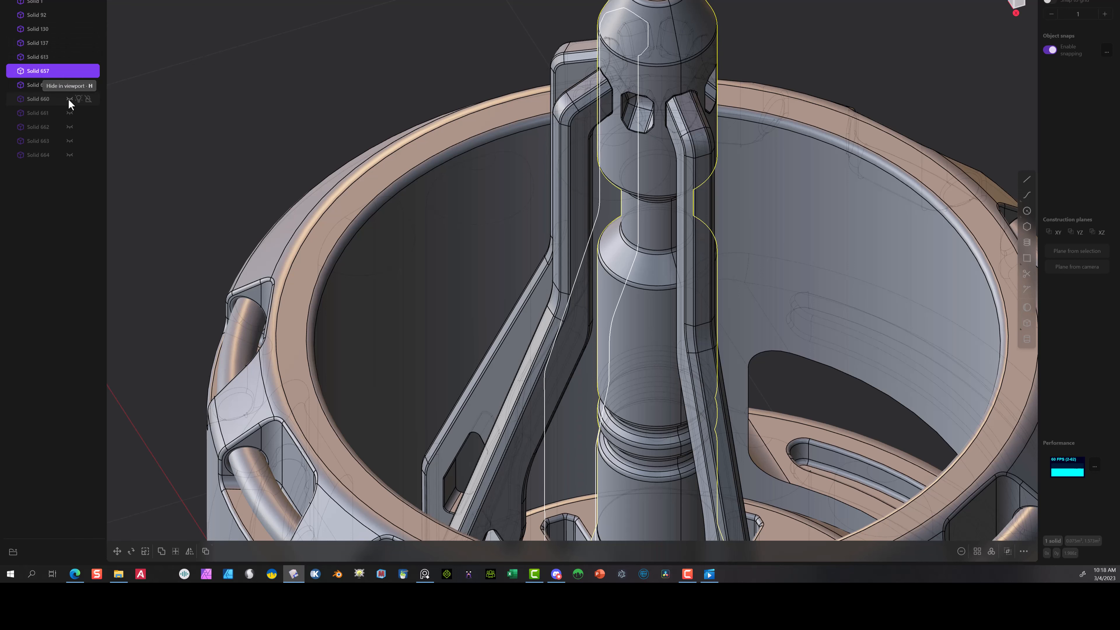
{"action": "left_click", "coordinate": [70, 113]}
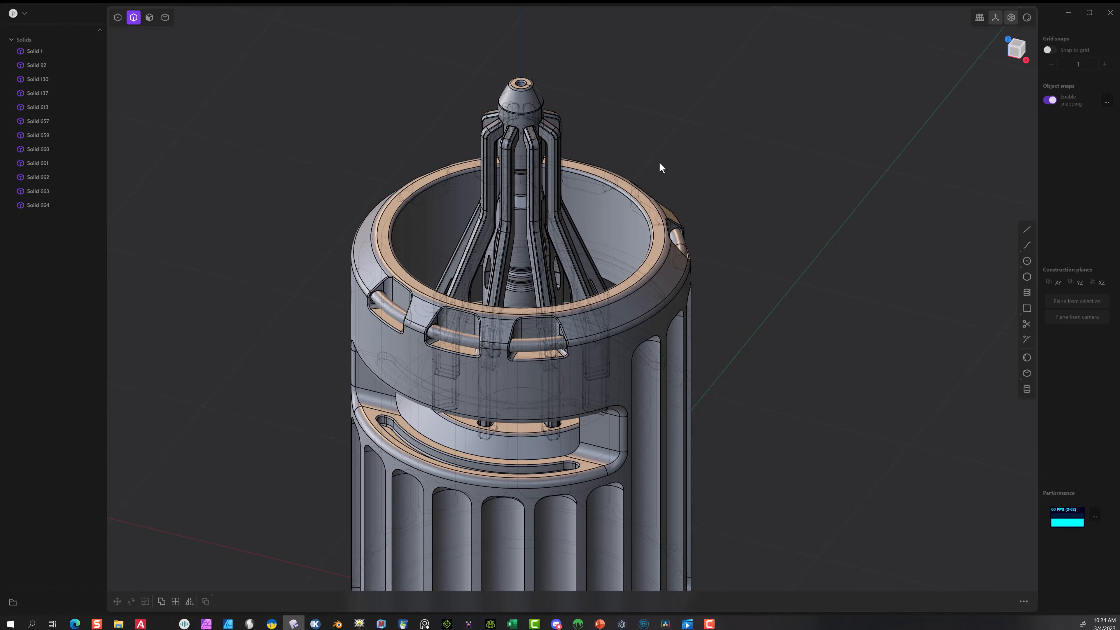
- Switch to solid selection and select the central post together with the bent arms
{"action": "middle_click_drag", "start_coordinate": [683, 92], "coordinate": [698, 34]}
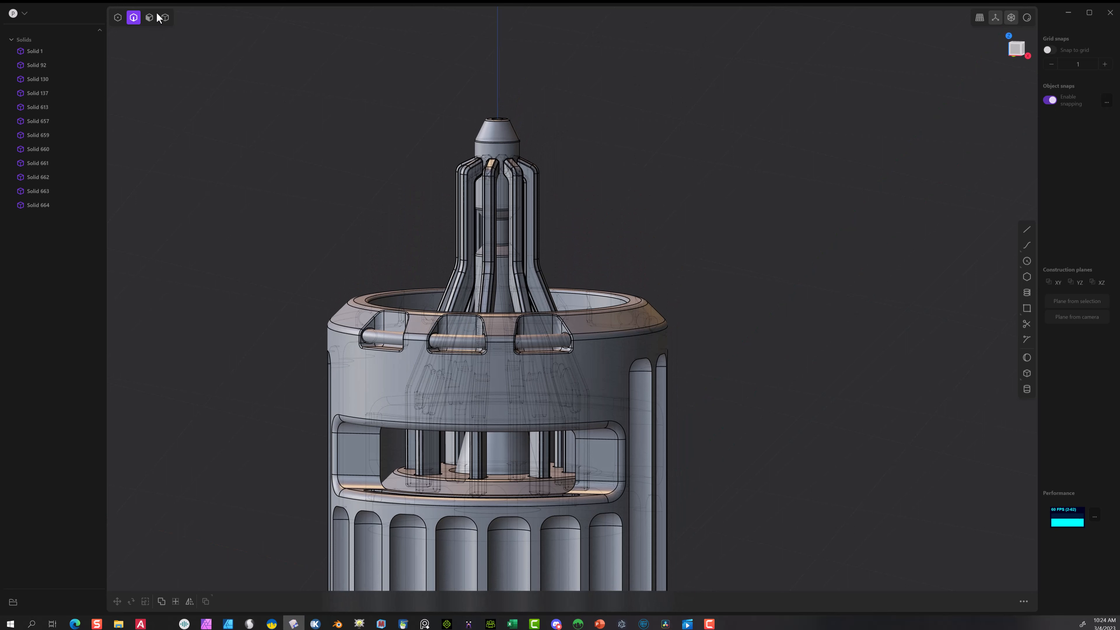
{"action": "left_click", "coordinate": [167, 18]}
{"action": "left_click_drag", "start_coordinate": [644, 90], "coordinate": [408, 257]}
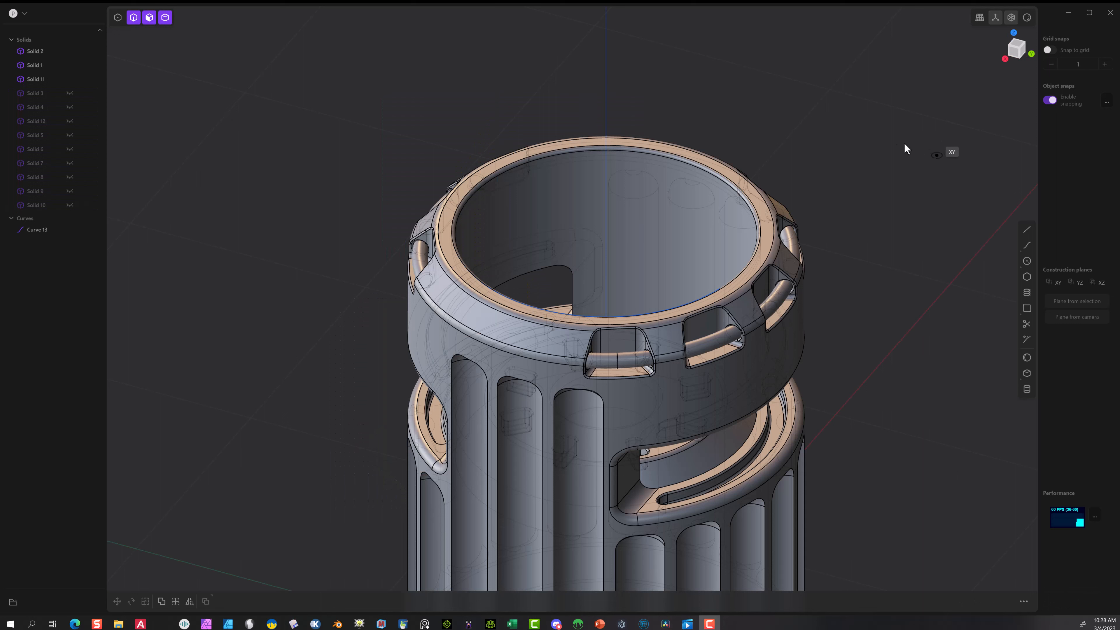
- Draw a vertical spiral centred on the post's top opening, rising above the rim, with its radius snapped to the opening's inner edge
{"action": "left_click", "coordinate": [1028, 308]}
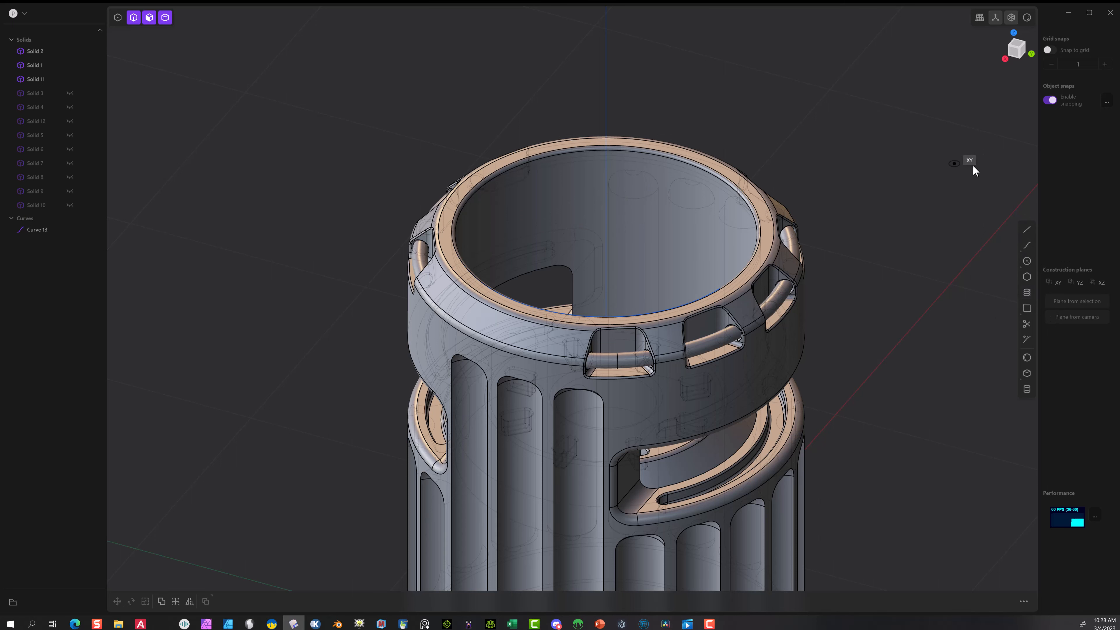
{"action": "left_click", "coordinate": [1014, 33]}
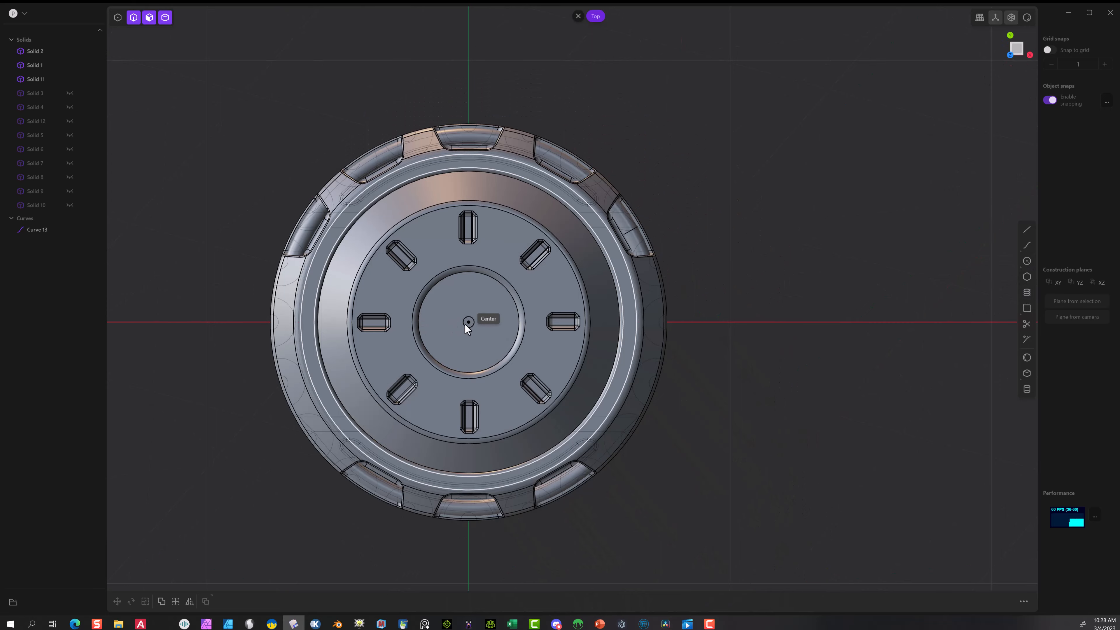
{"action": "left_click", "coordinate": [467, 322]}
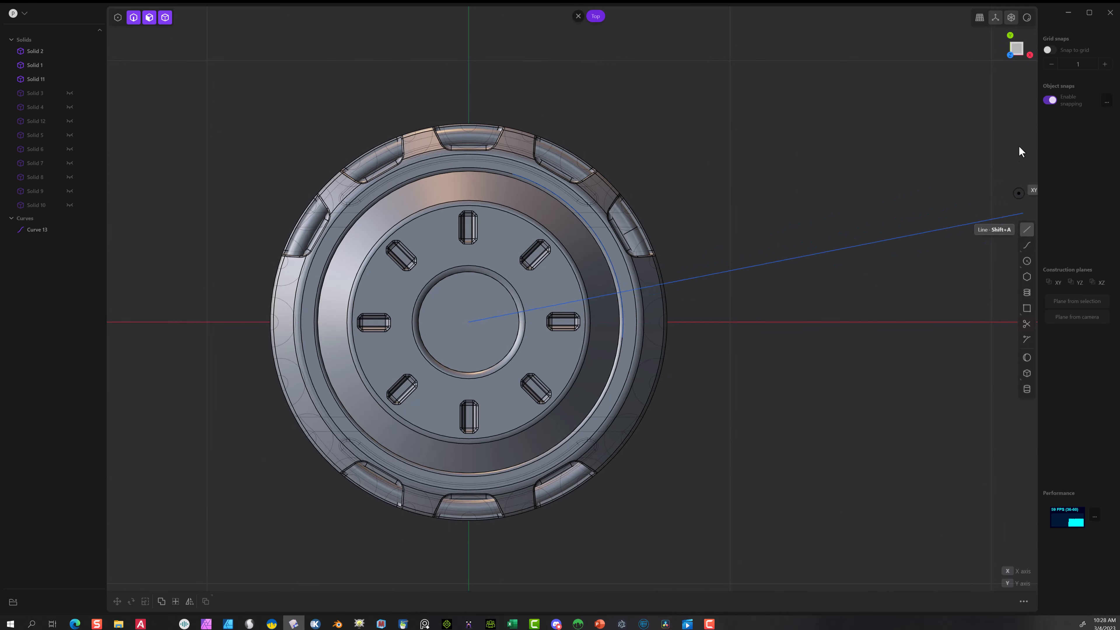
{"action": "left_click", "coordinate": [1010, 35]}
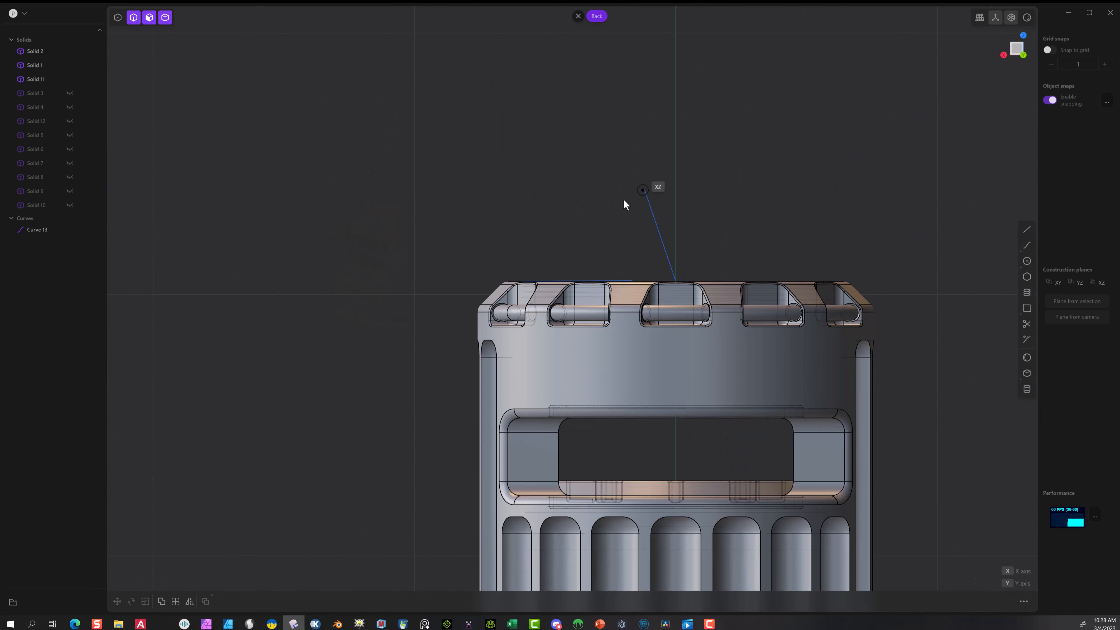
{"action": "left_click", "coordinate": [674, 254]}
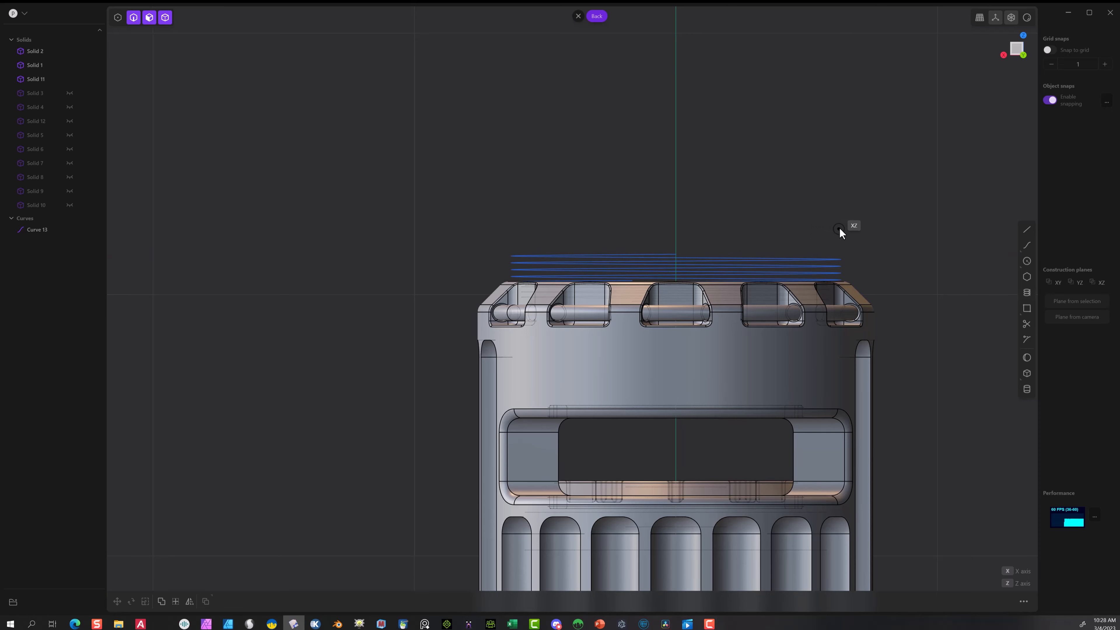
{"action": "middle_click_drag", "start_coordinate": [843, 222], "coordinate": [845, 255]}
{"action": "scroll", "coordinate": [845, 259], "scroll_direction": "up", "scroll_amount": 1}
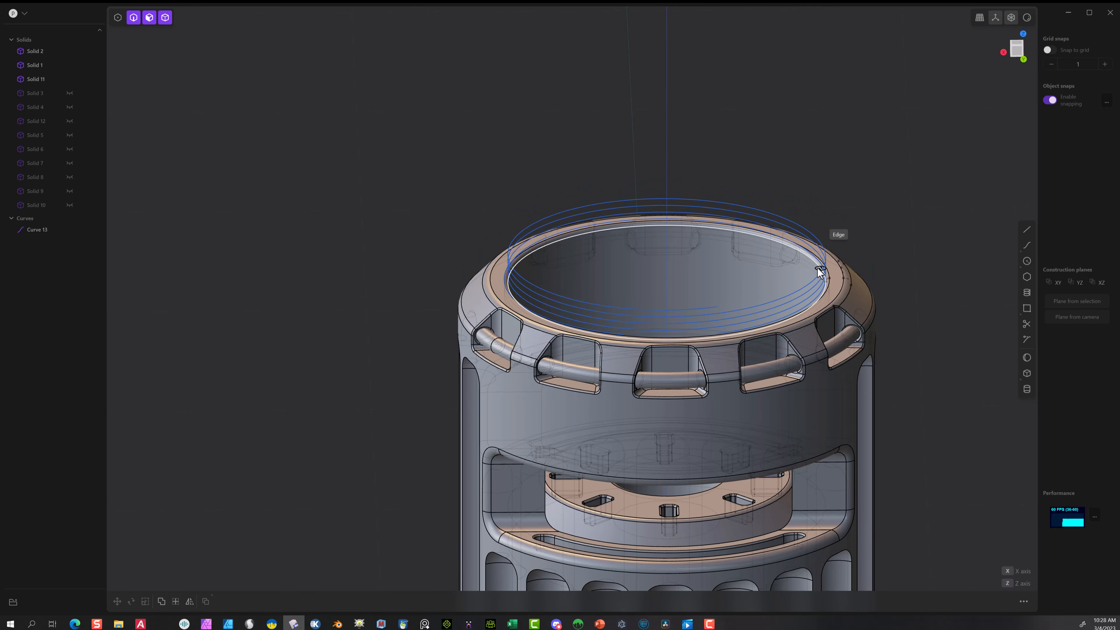
{"action": "left_click", "coordinate": [819, 272]}
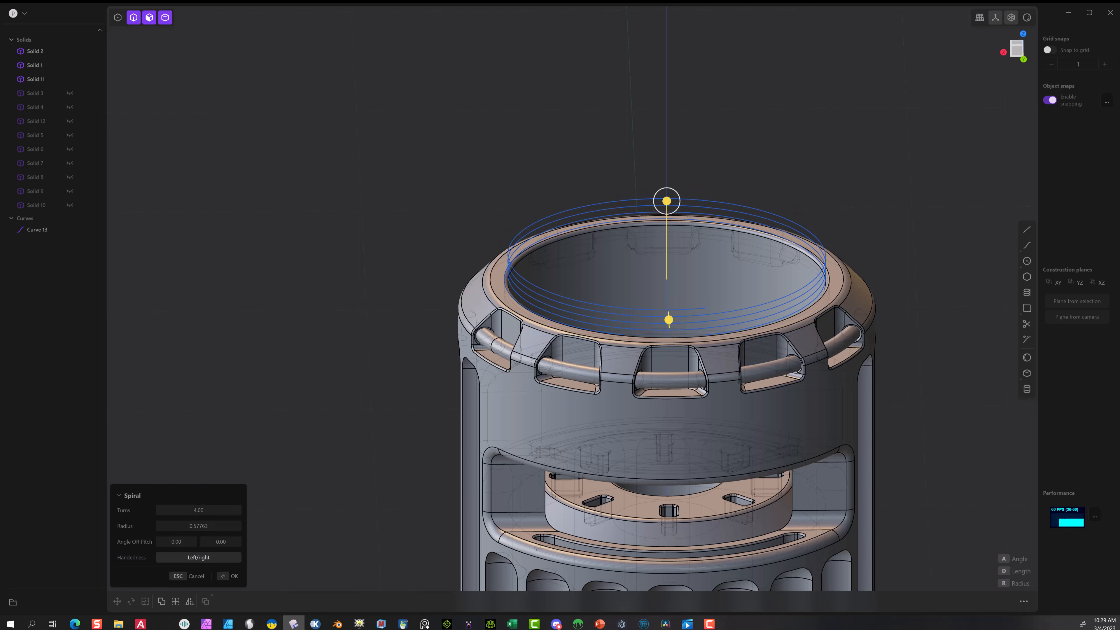
- Set the spiral to 8 turns and stretch it higher above the rim so the coils are spaced further apart
{"action": "left_click_drag", "start_coordinate": [198, 510], "coordinate": [221, 510]}
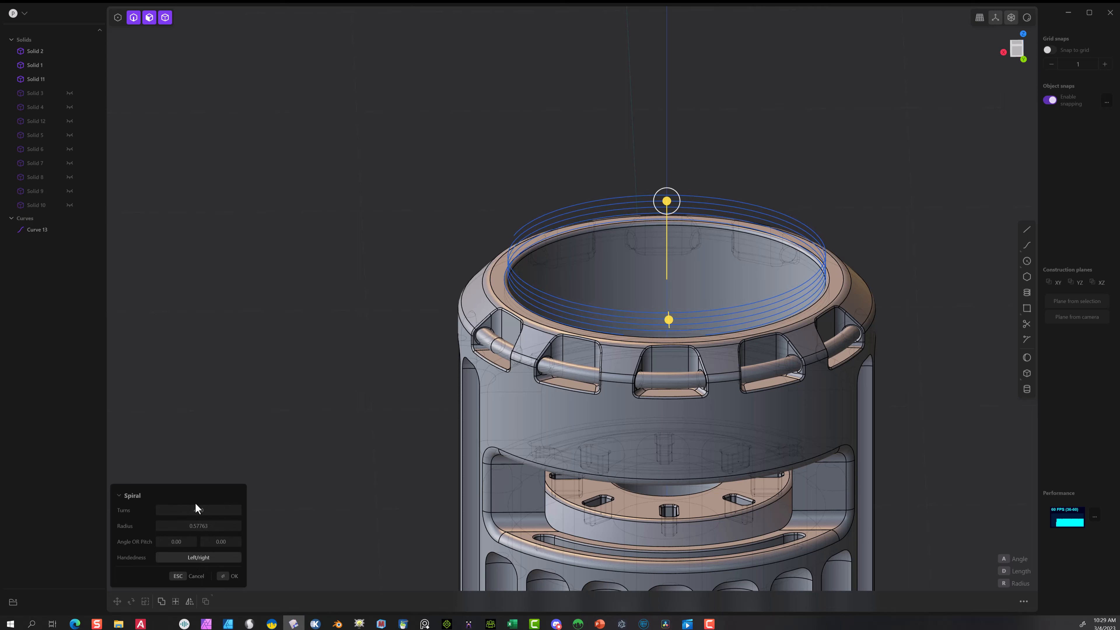
{"action": "left_click", "coordinate": [210, 510]}
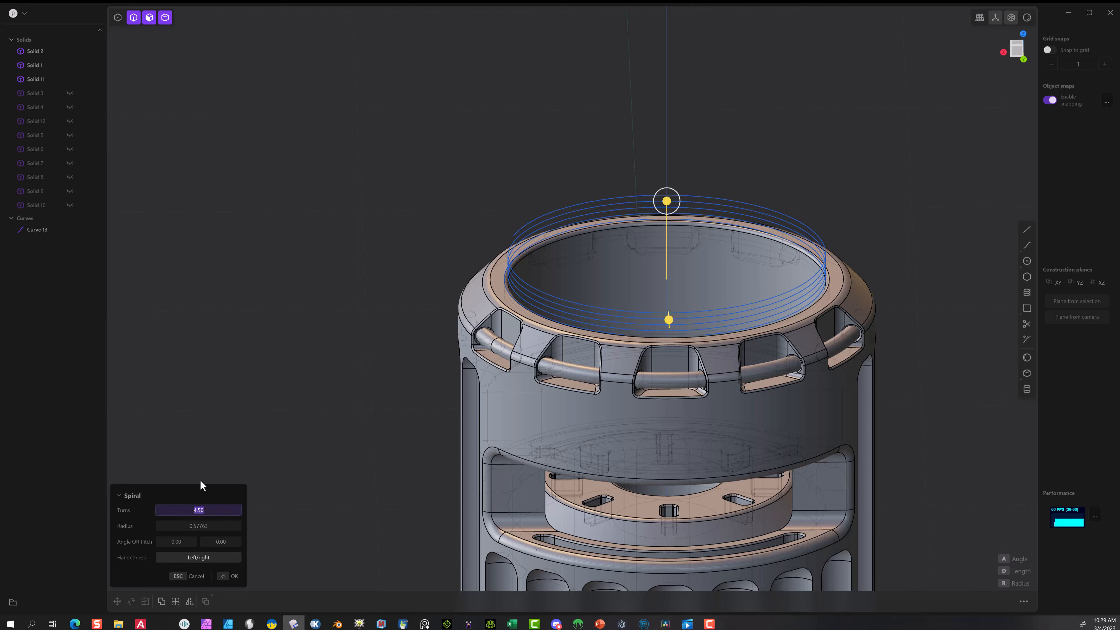
{"action": "key", "text": "Tab"}
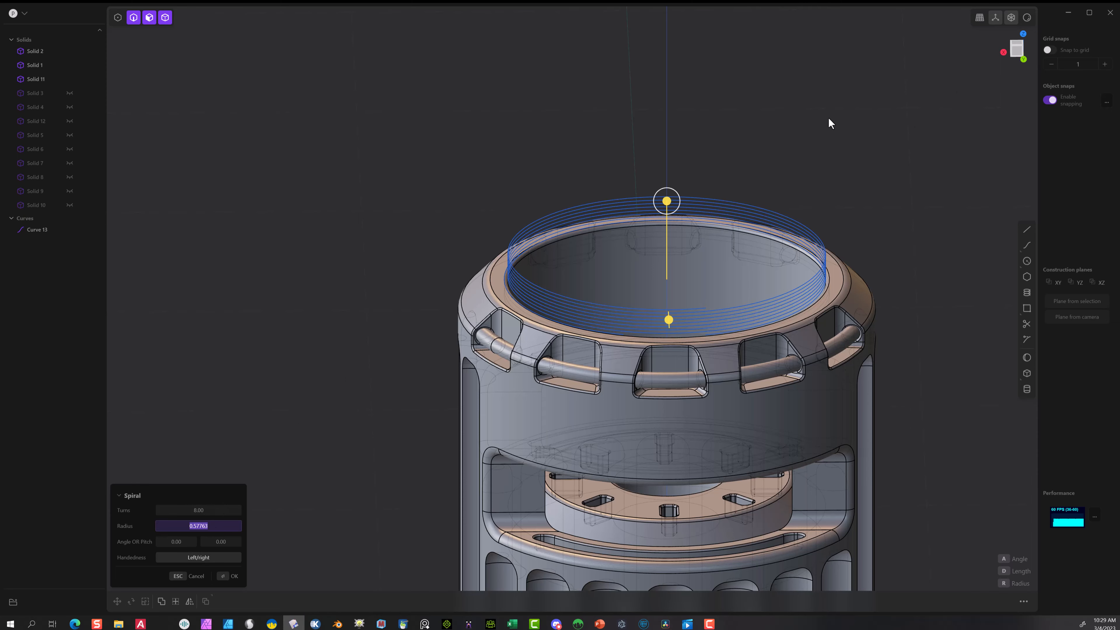
{"action": "middle_click_drag", "start_coordinate": [828, 118], "coordinate": [751, 140]}
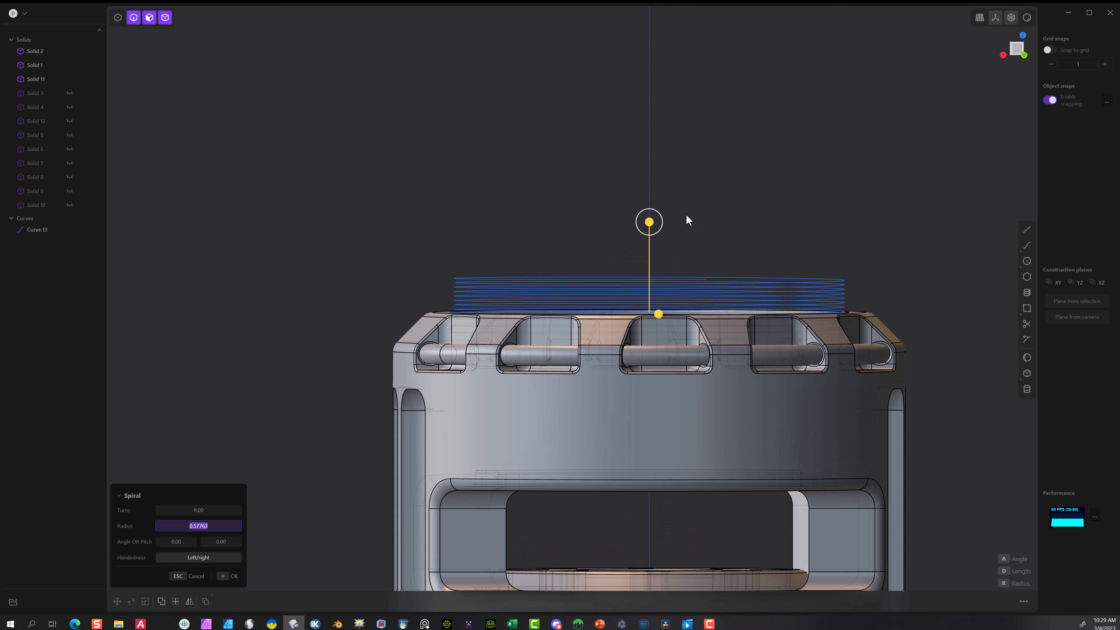
{"action": "left_click_drag", "start_coordinate": [649, 222], "coordinate": [649, 204]}
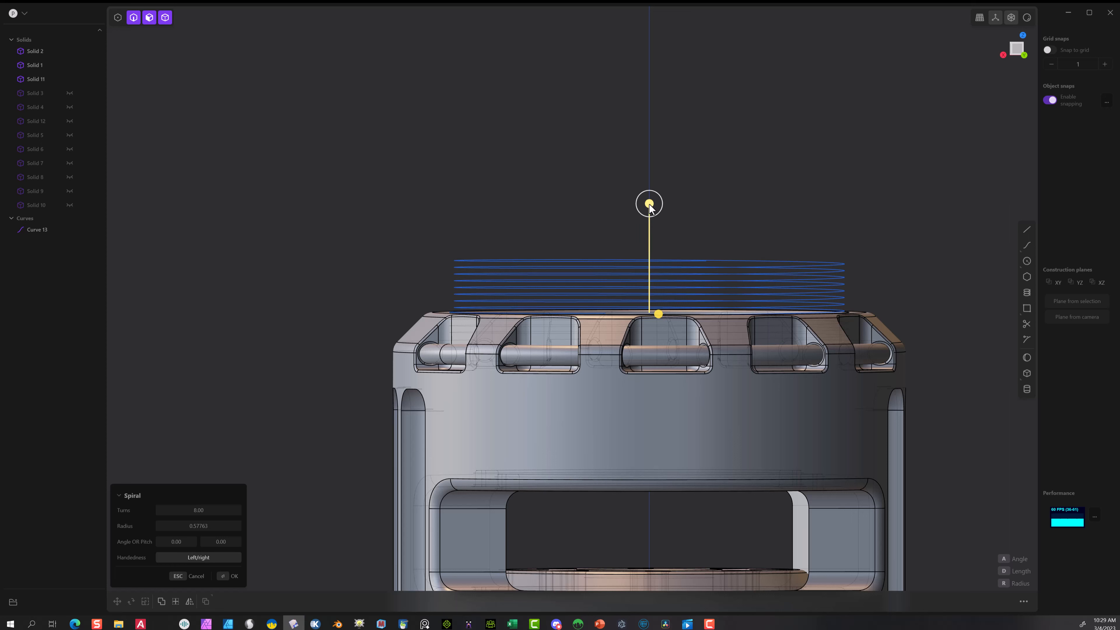
{"action": "left_click_drag", "start_coordinate": [649, 203], "coordinate": [649, 198]}
{"action": "left_click", "coordinate": [230, 577]}
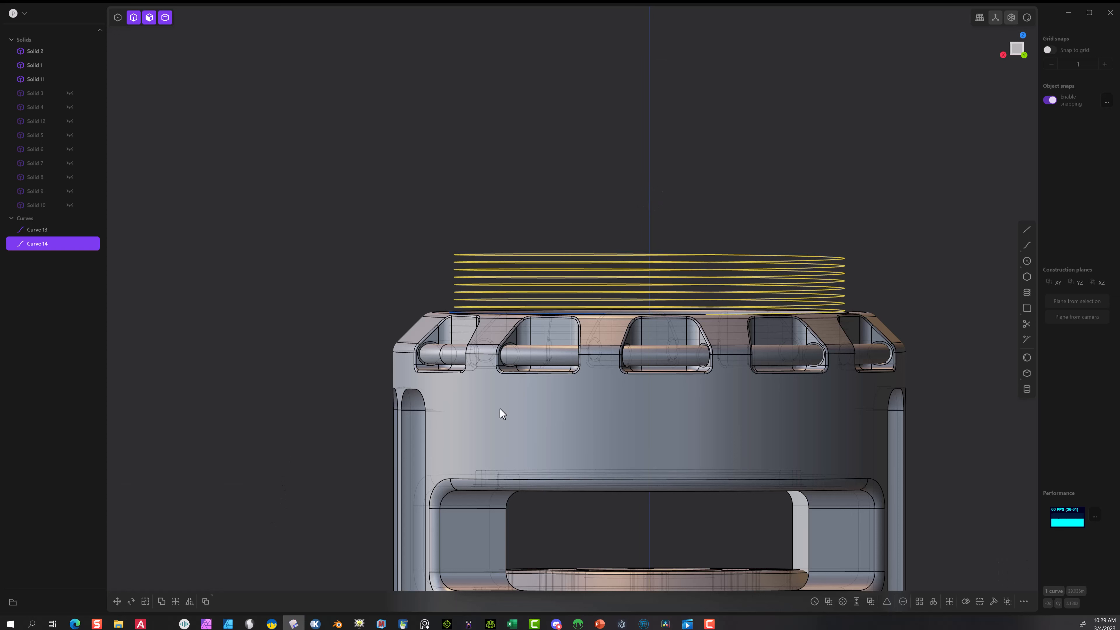
- Create a pipe along the spiral curve with a section size of 0.01
{"action": "left_click", "coordinate": [814, 602]}
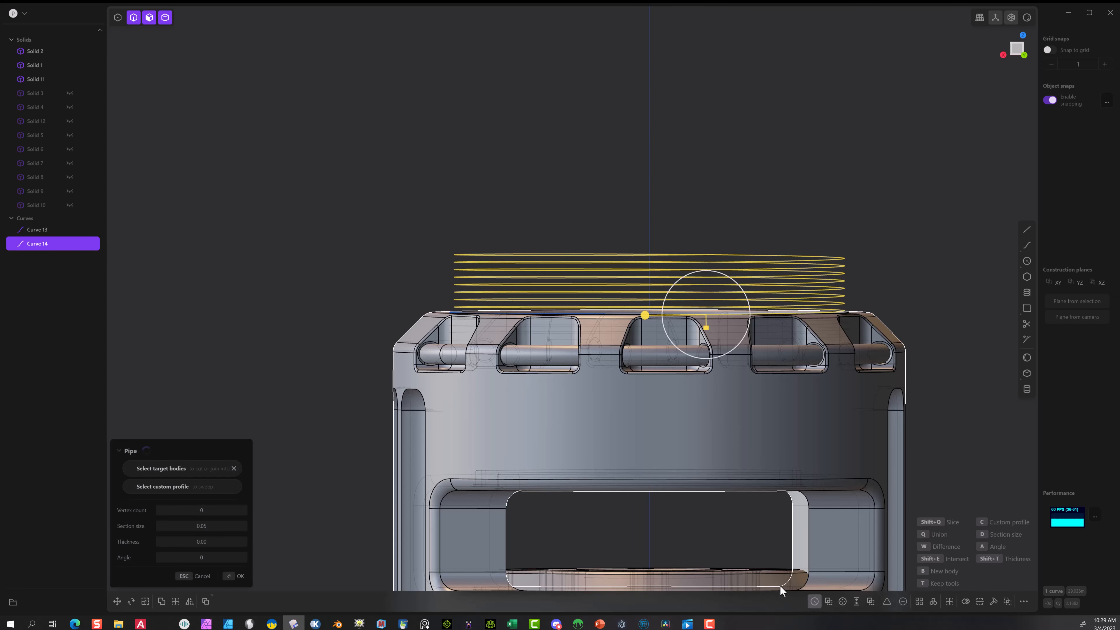
{"action": "left_click", "coordinate": [205, 526]}
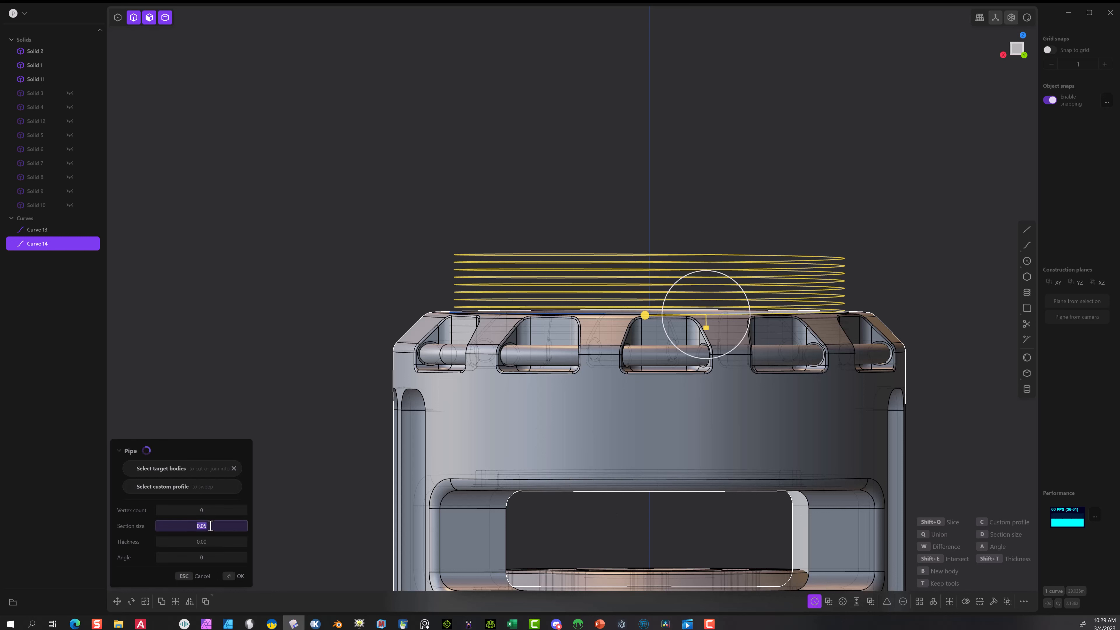
{"action": "left_click", "coordinate": [209, 526]}
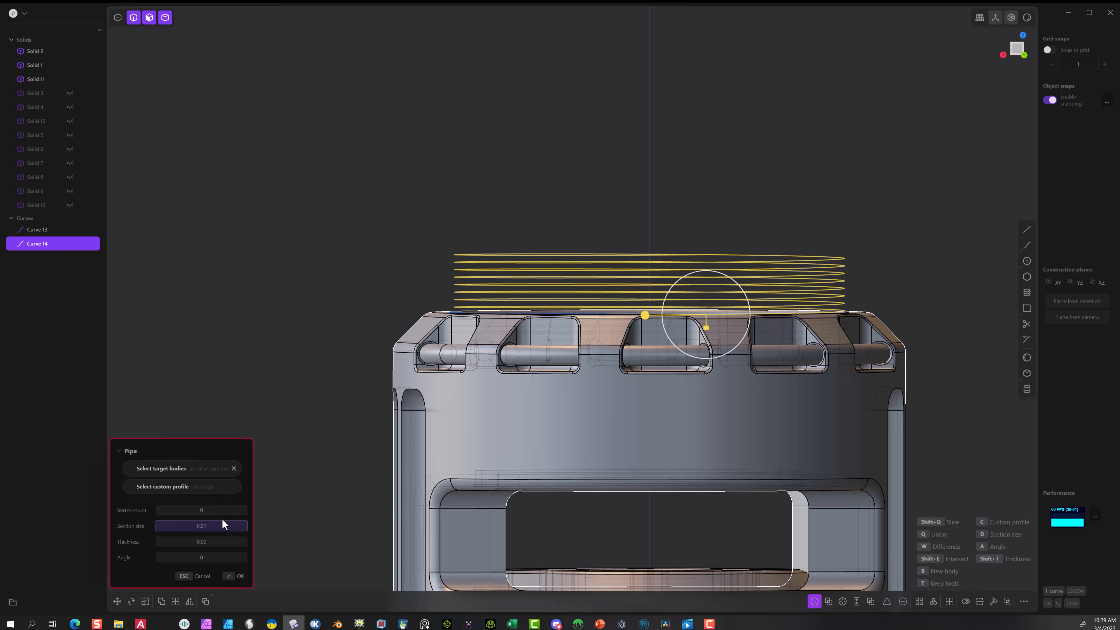
{"action": "key", "text": "Tab"}
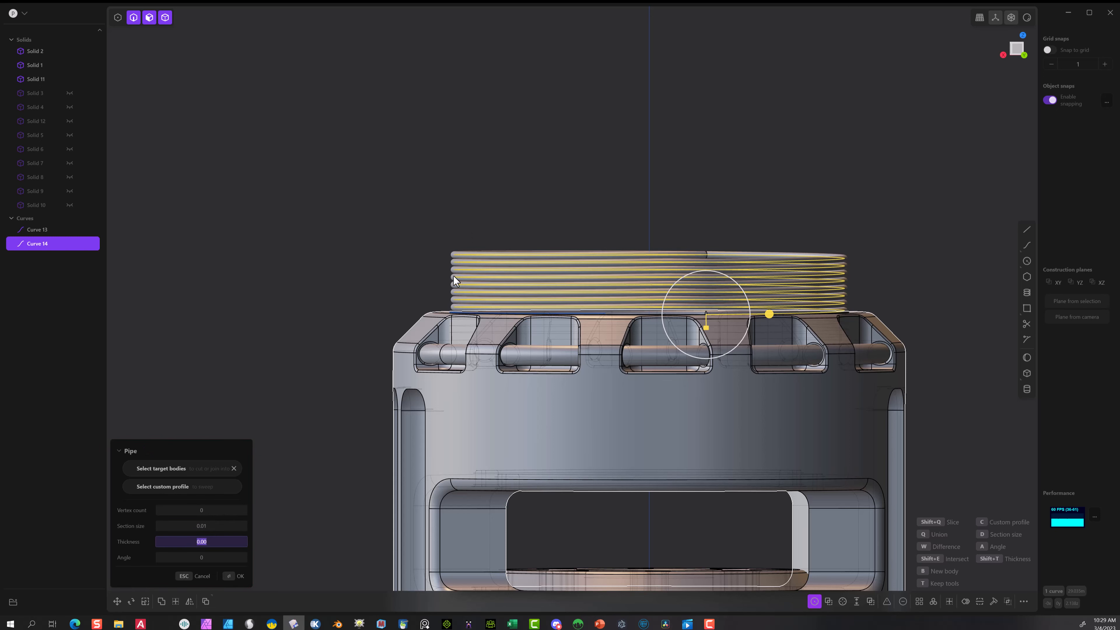
{"action": "scroll", "coordinate": [452, 260], "scroll_direction": "up", "scroll_amount": 5}
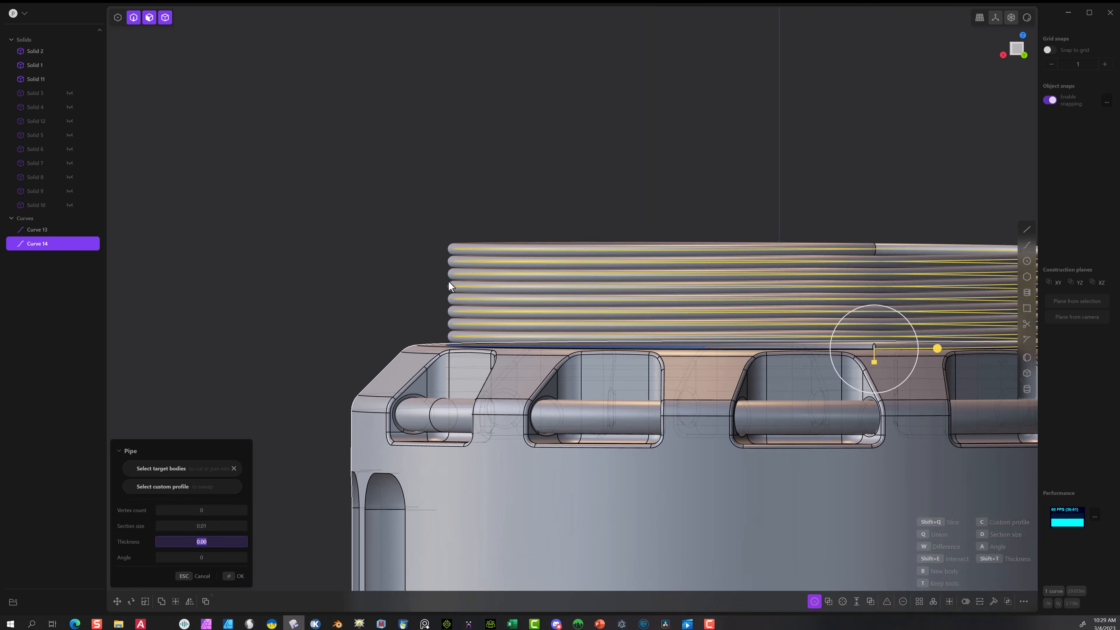
{"action": "left_click", "coordinate": [232, 576]}
{"action": "scroll", "coordinate": [428, 190], "scroll_direction": "down", "scroll_amount": 3}
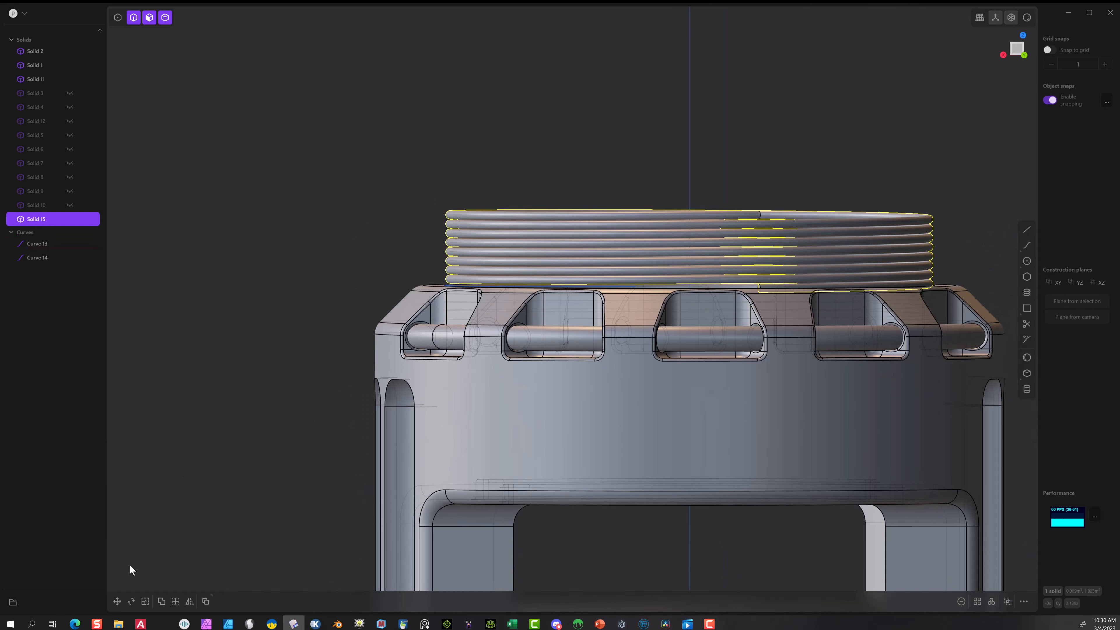
- Move the coiled pipe straight down into the post's opening by -0.17508 along Z, using solid selection
{"action": "left_click", "coordinate": [231, 42]}
{"action": "left_click", "coordinate": [166, 19]}
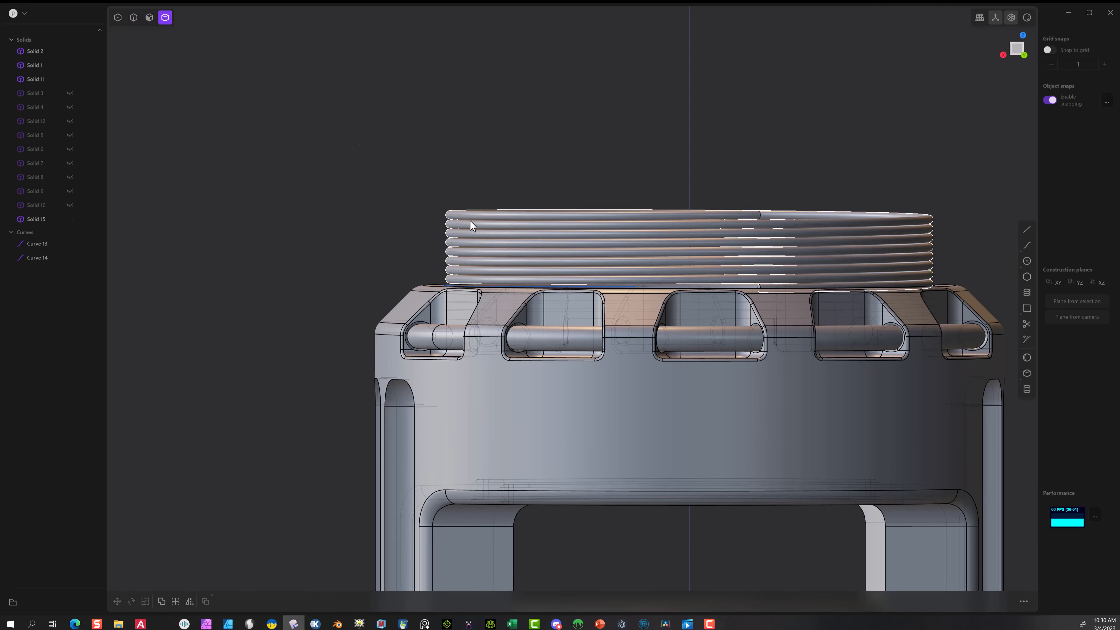
{"action": "left_click", "coordinate": [445, 215]}
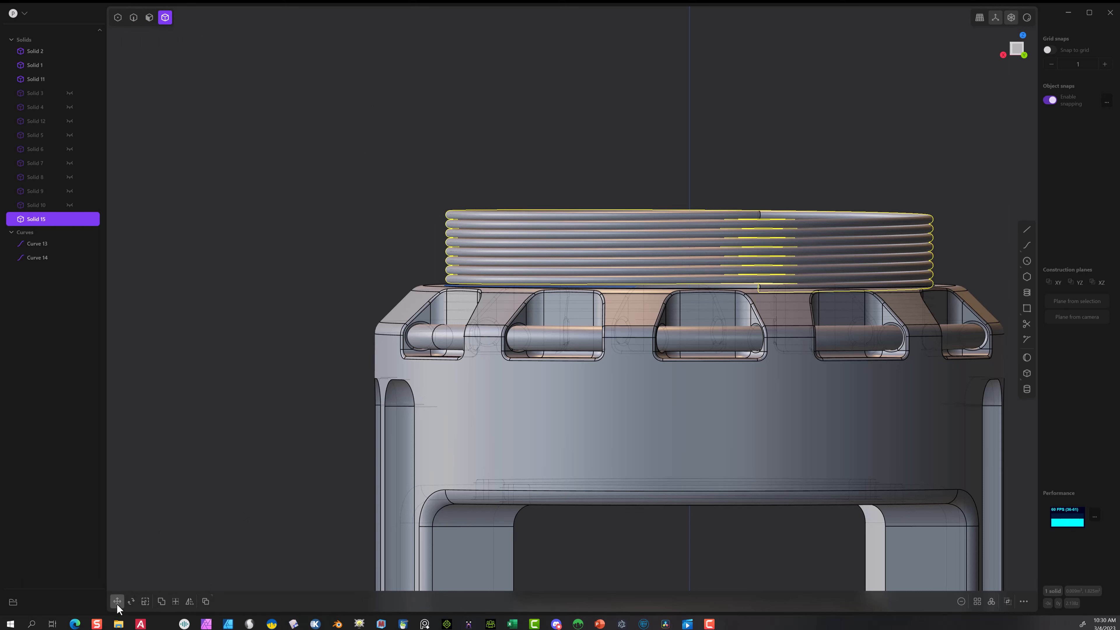
{"action": "left_click", "coordinate": [117, 605]}
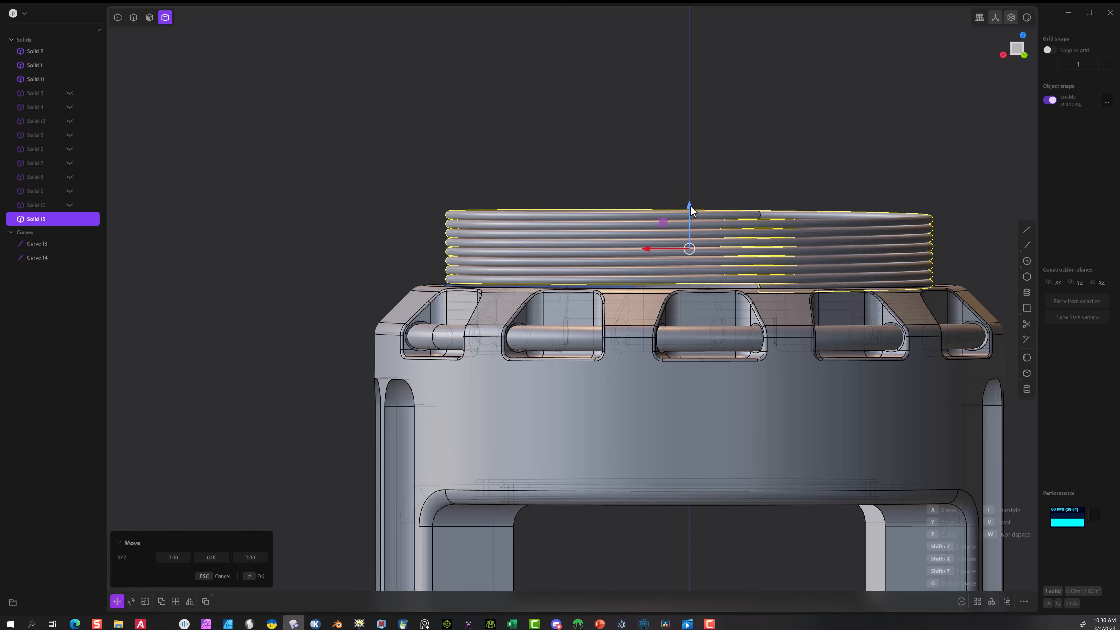
{"action": "left_click_drag", "start_coordinate": [690, 209], "coordinate": [686, 278]}
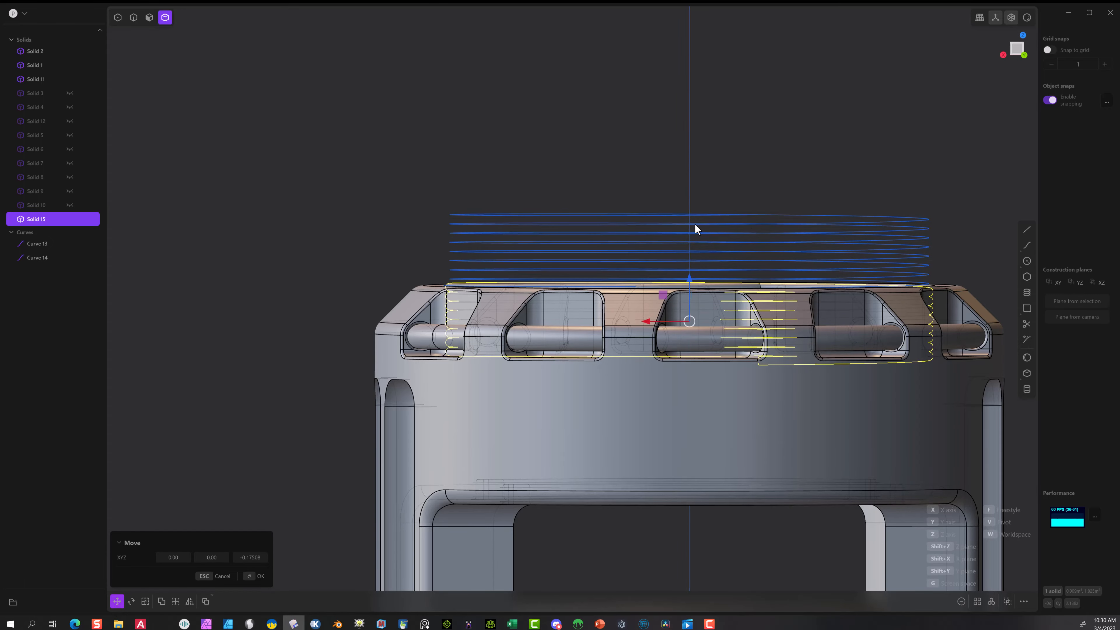
{"action": "middle_click_drag", "start_coordinate": [695, 224], "coordinate": [791, 173]}
{"action": "key", "text": "Return"}
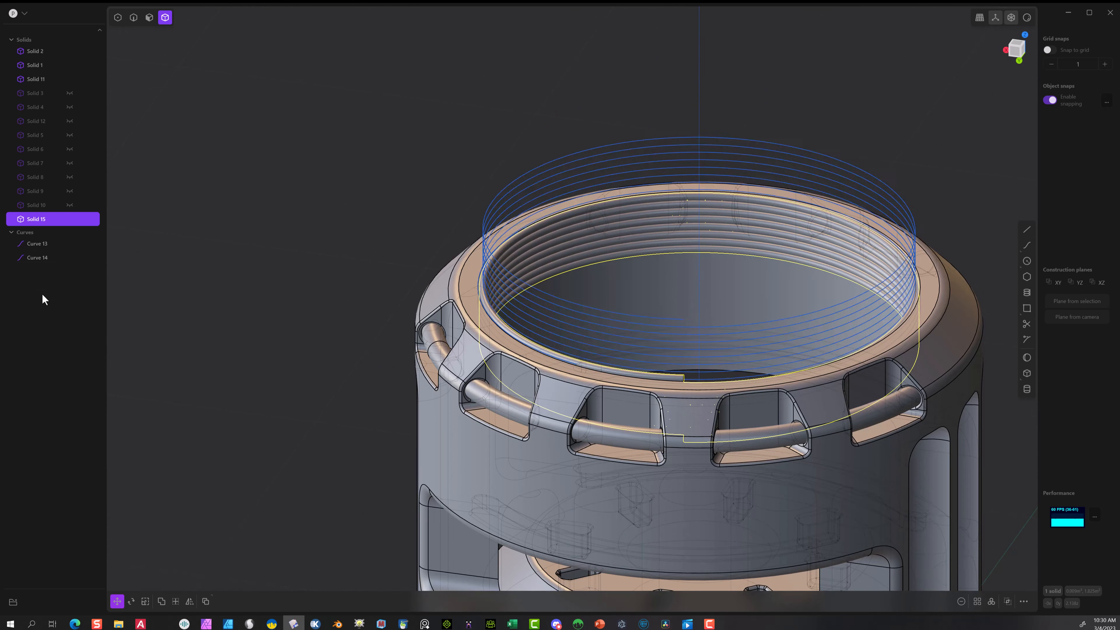
- Delete the spiral curve and the other leftover curve, Curve 13
{"action": "key", "text": "Delete"}
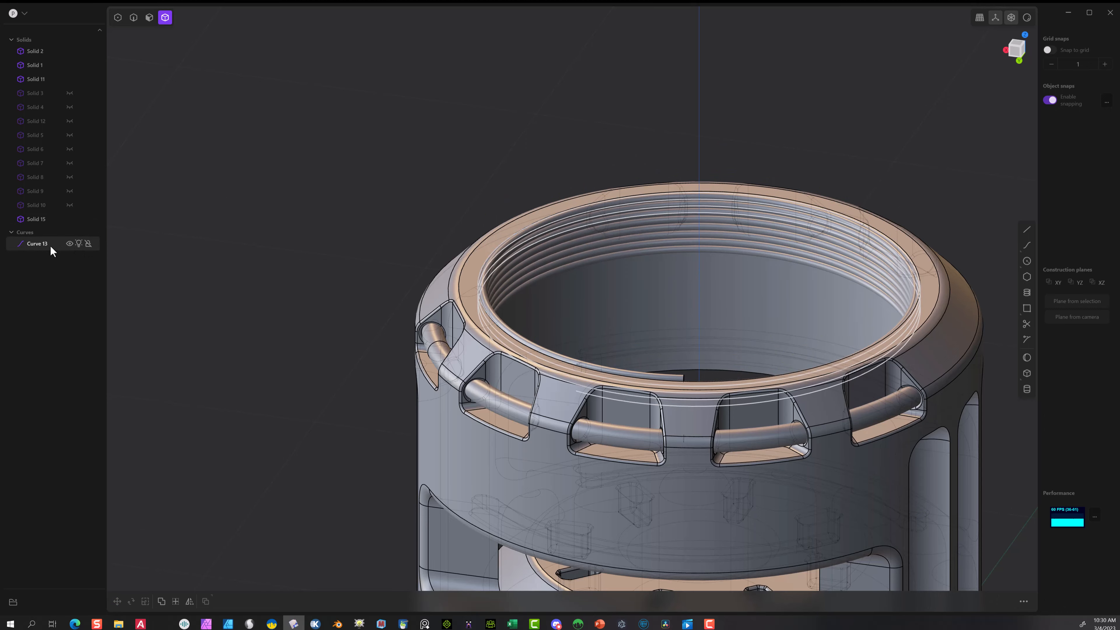
{"action": "left_click", "coordinate": [51, 250]}
{"action": "key", "text": "Delete"}
{"action": "scroll", "coordinate": [623, 170], "scroll_direction": "up", "scroll_amount": 1}
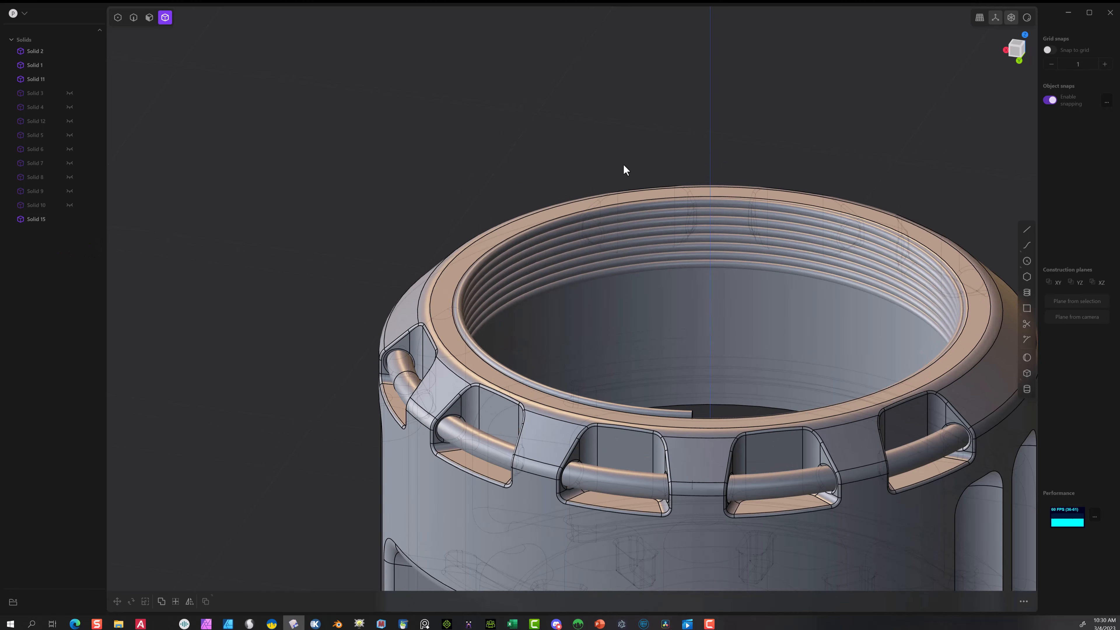
- Fillet the circular edges at both ends of the coiled pipe with a distance of about 0.008 to round its tips
{"action": "middle_click_drag", "start_coordinate": [699, 190], "coordinate": [943, 220]}
{"action": "scroll", "coordinate": [665, 97], "scroll_direction": "up", "scroll_amount": 3}
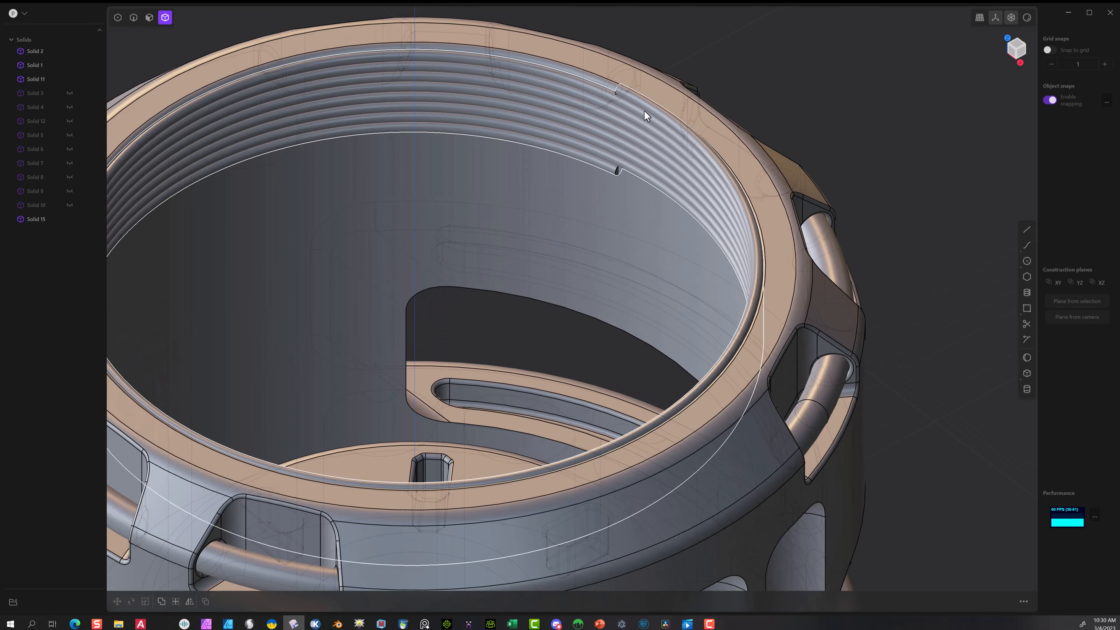
{"action": "middle_click_drag", "start_coordinate": [644, 109], "coordinate": [782, 108]}
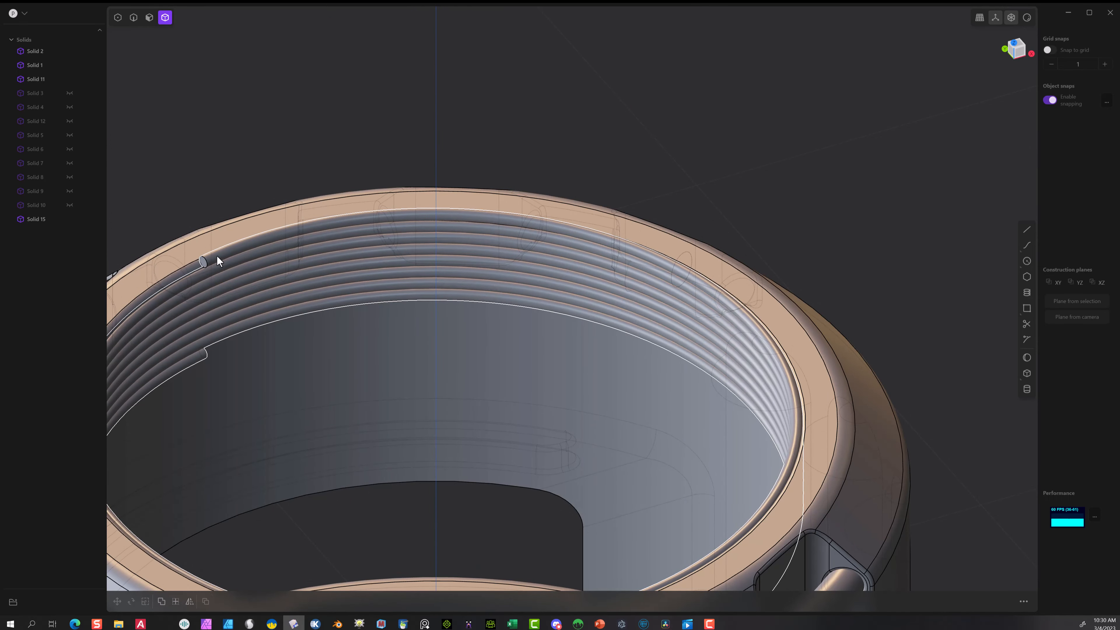
{"action": "scroll", "coordinate": [221, 278], "scroll_direction": "down", "scroll_amount": 2}
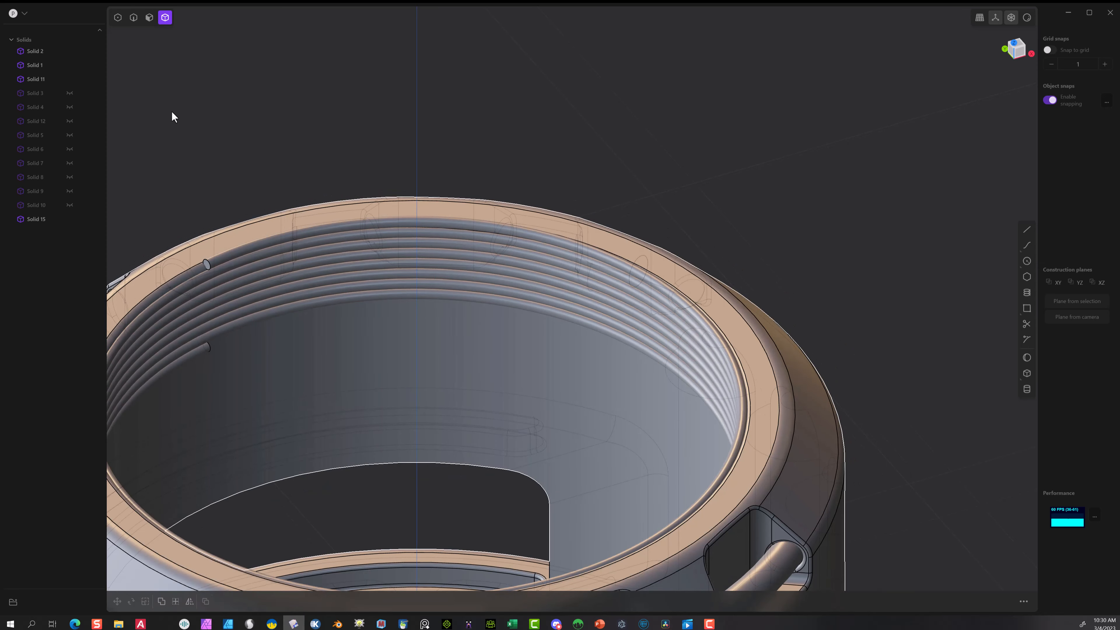
{"action": "left_click", "coordinate": [207, 264]}
{"action": "key", "text": "f"}
{"action": "left_click", "coordinate": [213, 346]}
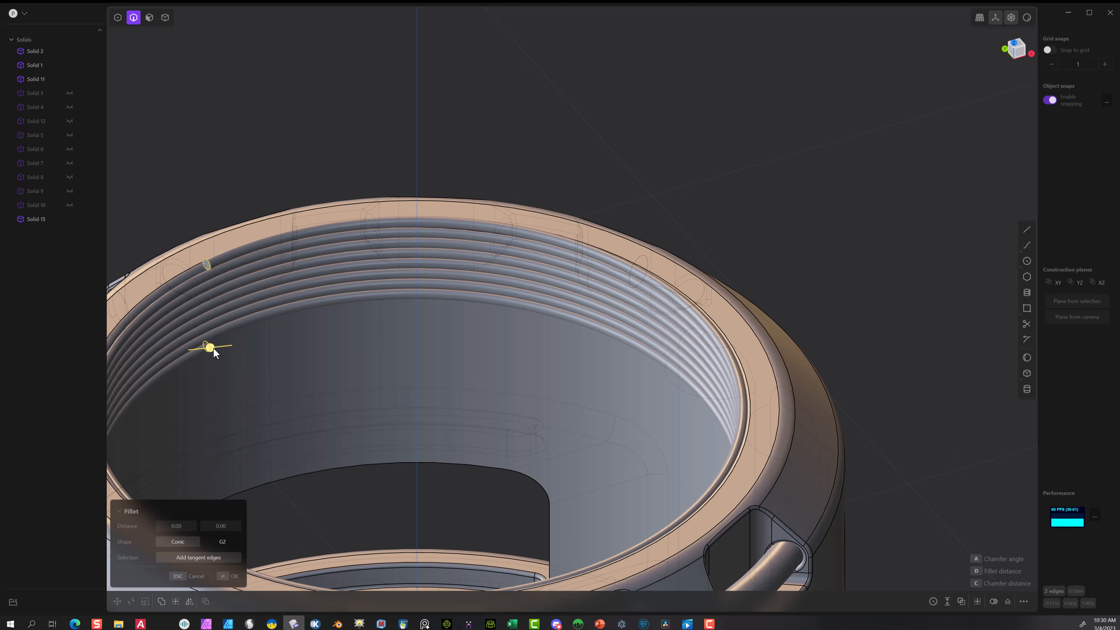
{"action": "mouse_move", "coordinate": [212, 349]}
{"action": "left_mouse_down"}
{"action": "mouse_move", "coordinate": [223, 350]}
{"action": "mouse_move", "coordinate": [213, 352]}
{"action": "left_mouse_up"}
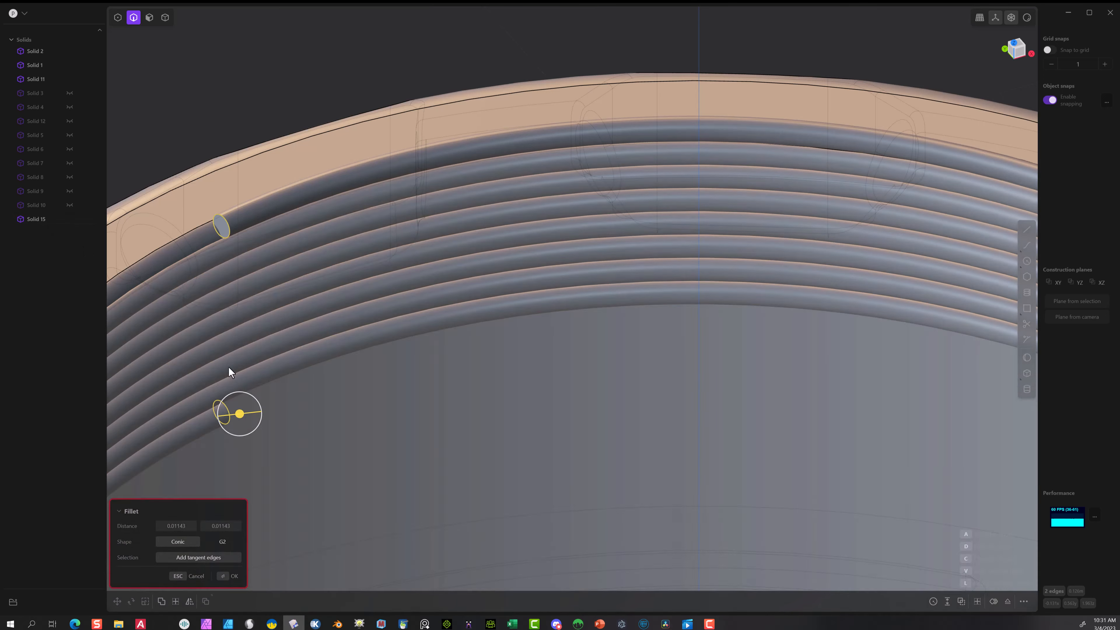
{"action": "left_click_drag", "start_coordinate": [239, 413], "coordinate": [236, 414]}
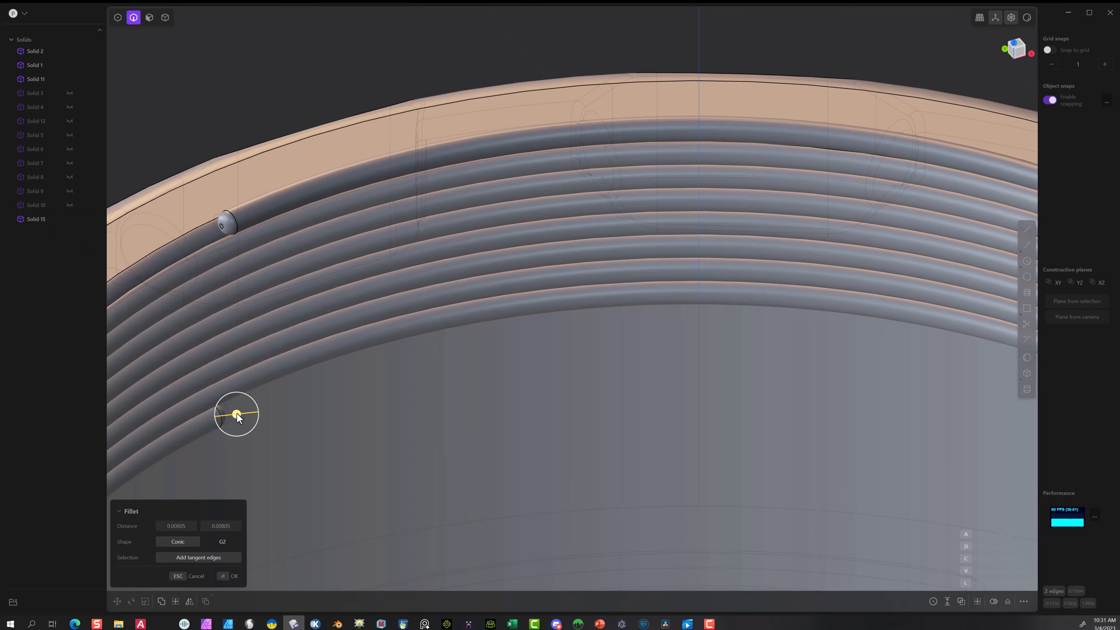
{"action": "left_click", "coordinate": [225, 577]}
- Subtract the coiled pipe (Solid 15) from the main cylindrical body (Solid 2) with a Boolean to cut the internal spiral threads
{"action": "scroll", "coordinate": [260, 414], "scroll_direction": "down", "scroll_amount": 6}
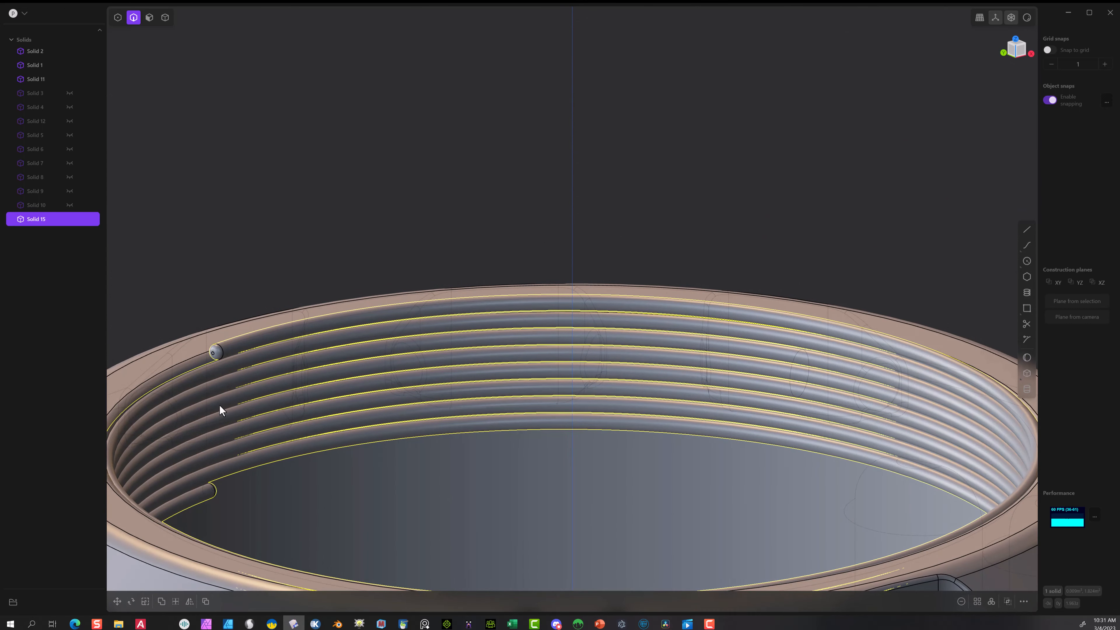
{"action": "scroll", "coordinate": [223, 353], "scroll_direction": "down", "scroll_amount": 4}
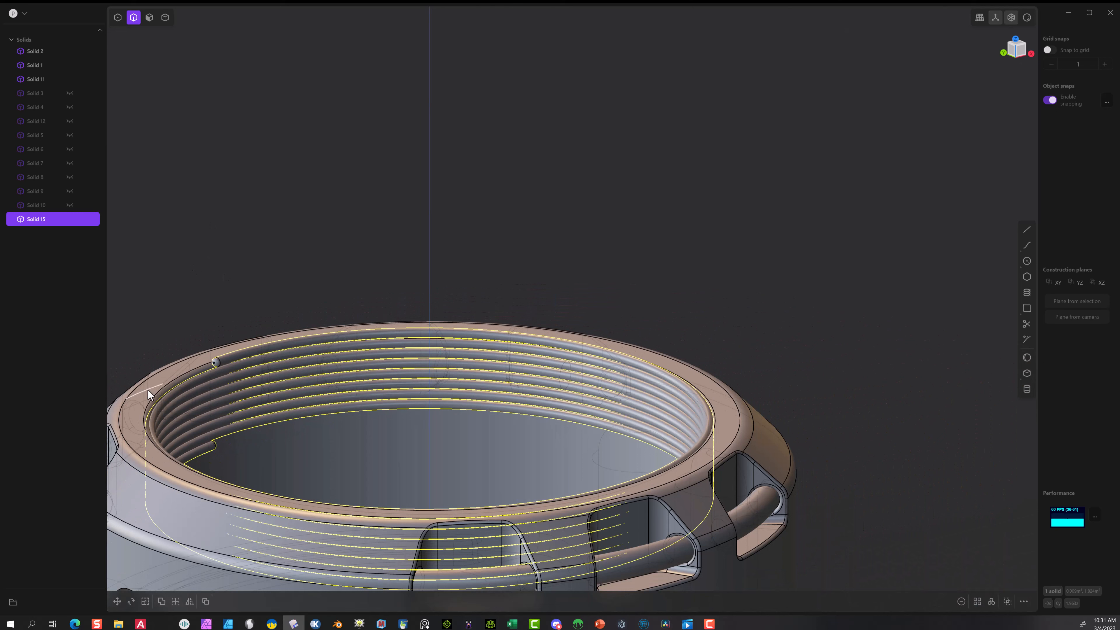
{"action": "left_click", "coordinate": [165, 17]}
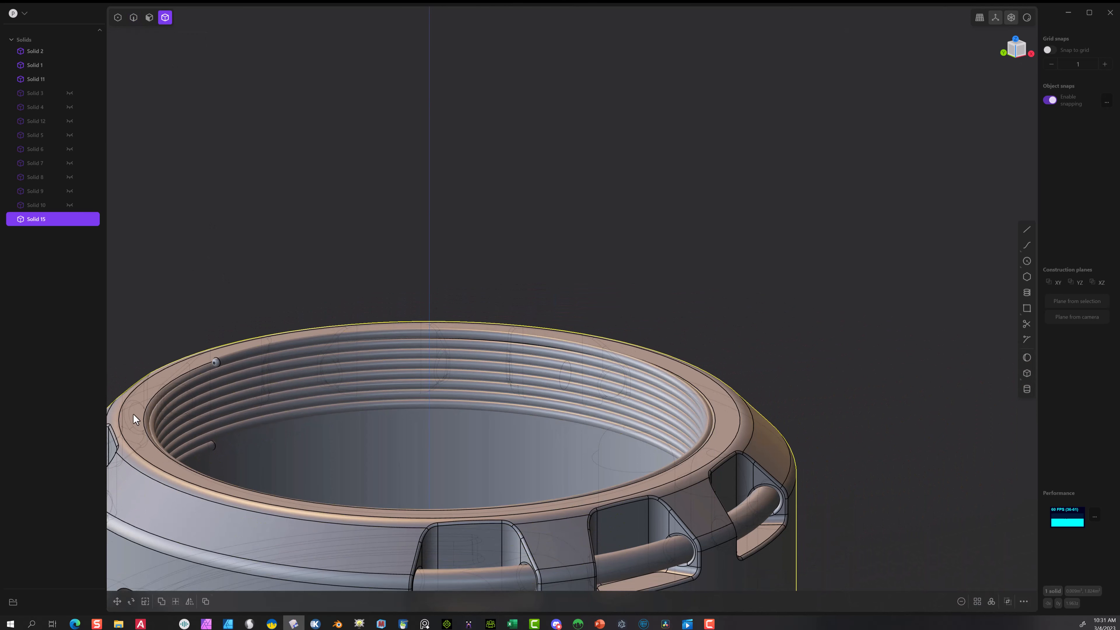
{"action": "left_click", "coordinate": [262, 368]}
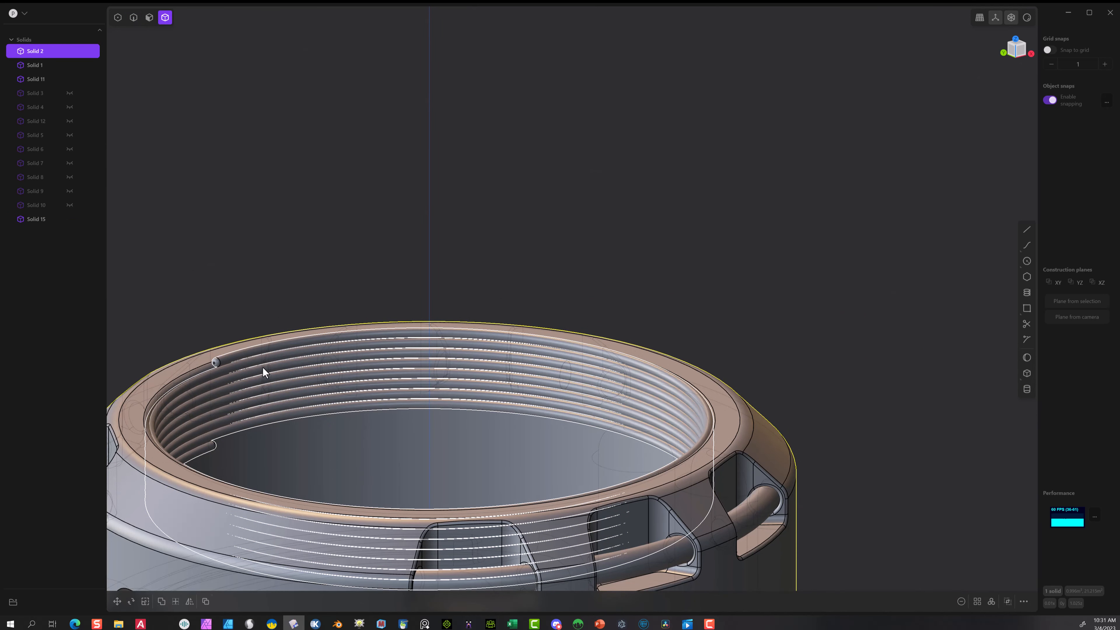
{"action": "left_click", "coordinate": [262, 367], "text": "shift"}
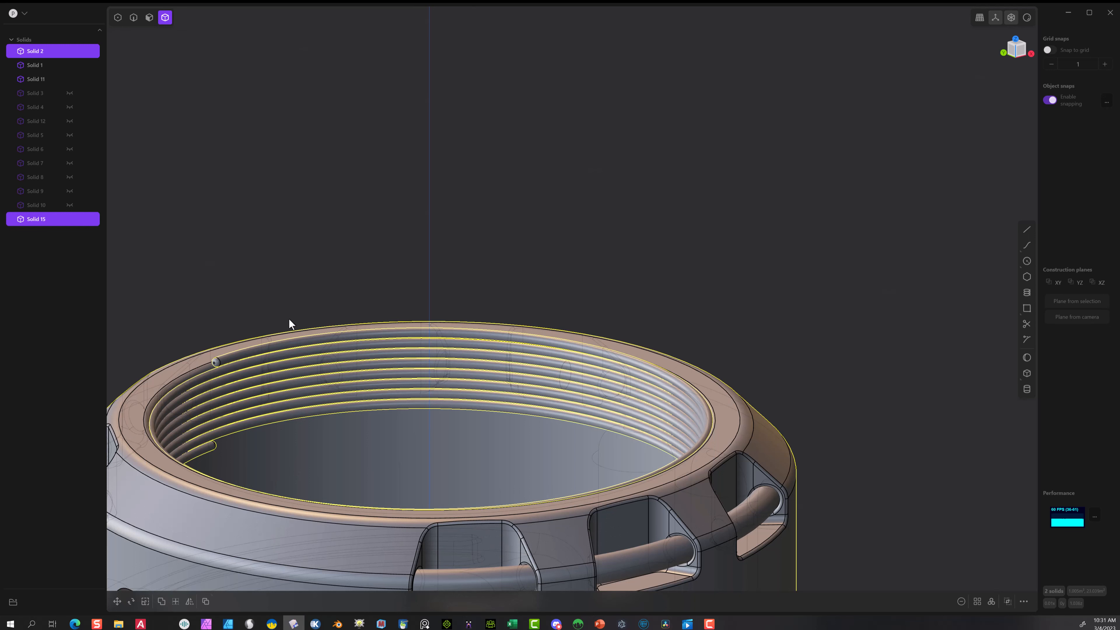
{"action": "key", "text": "q"}
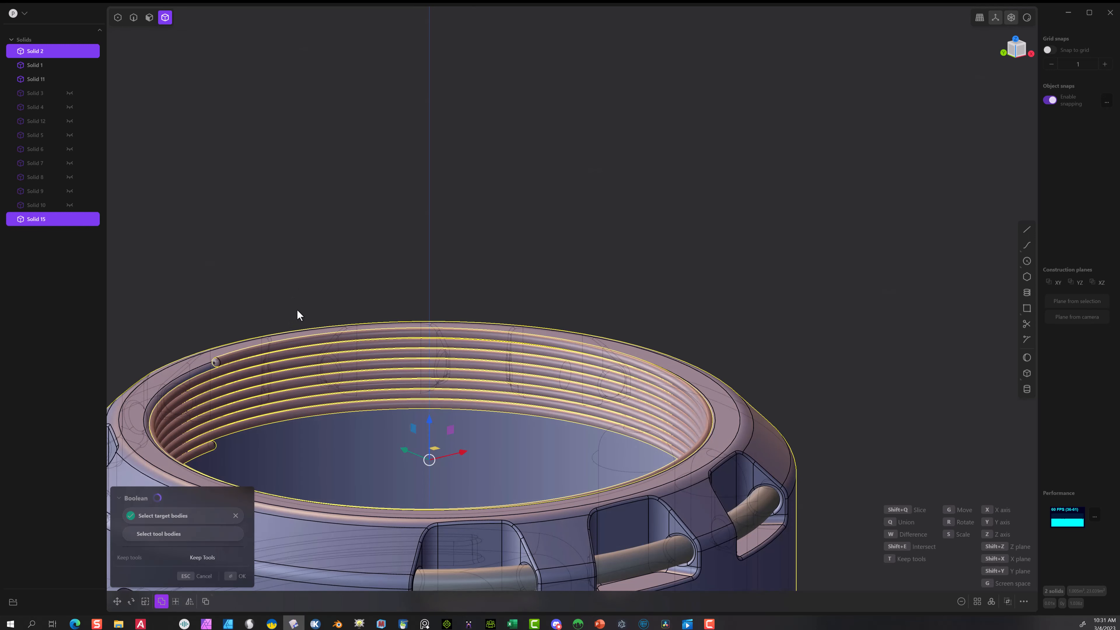
{"action": "left_click", "coordinate": [233, 579]}
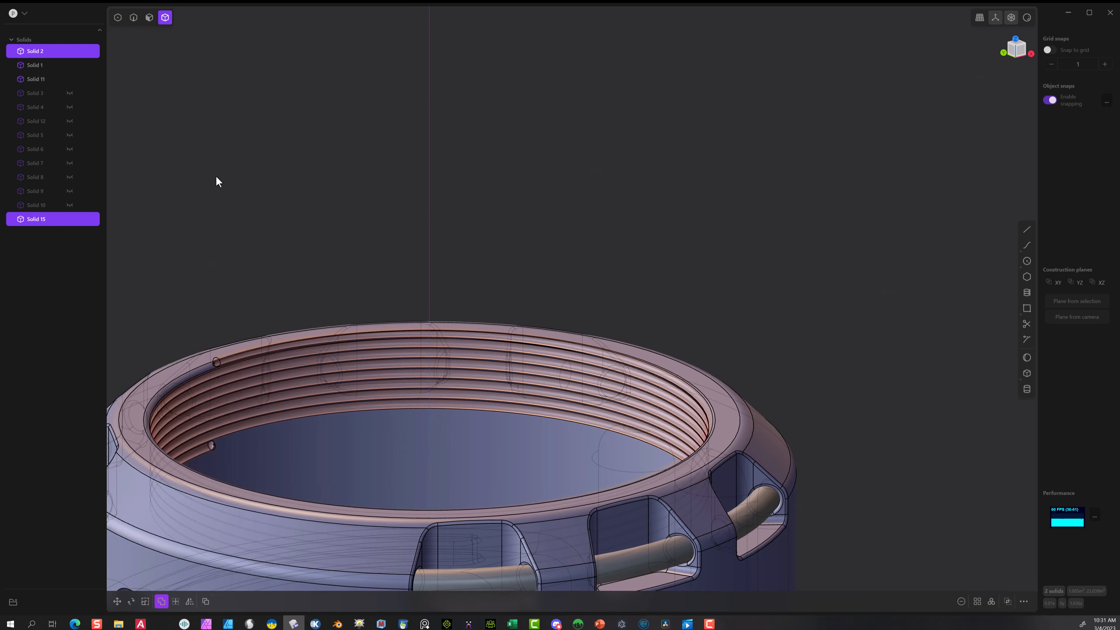
{"action": "middle_click_drag", "start_coordinate": [475, 262], "coordinate": [406, 278]}
{"action": "scroll", "coordinate": [283, 208], "scroll_direction": "up", "scroll_amount": 8}
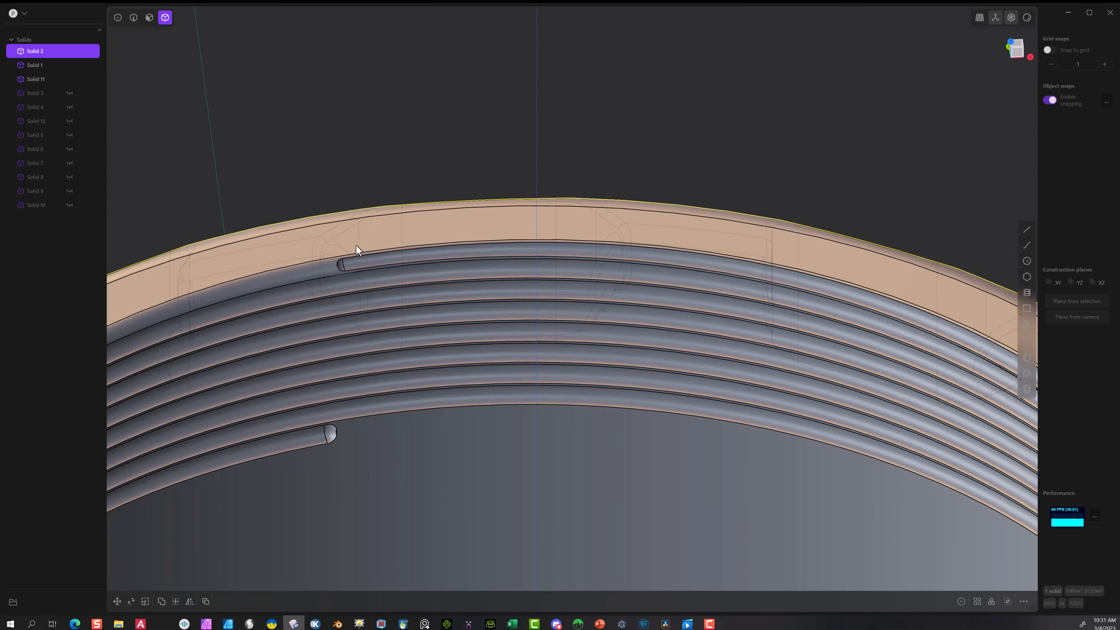
{"action": "scroll", "coordinate": [404, 350], "scroll_direction": "down", "scroll_amount": 6}
{"action": "scroll", "coordinate": [438, 353], "scroll_direction": "down", "scroll_amount": 3}
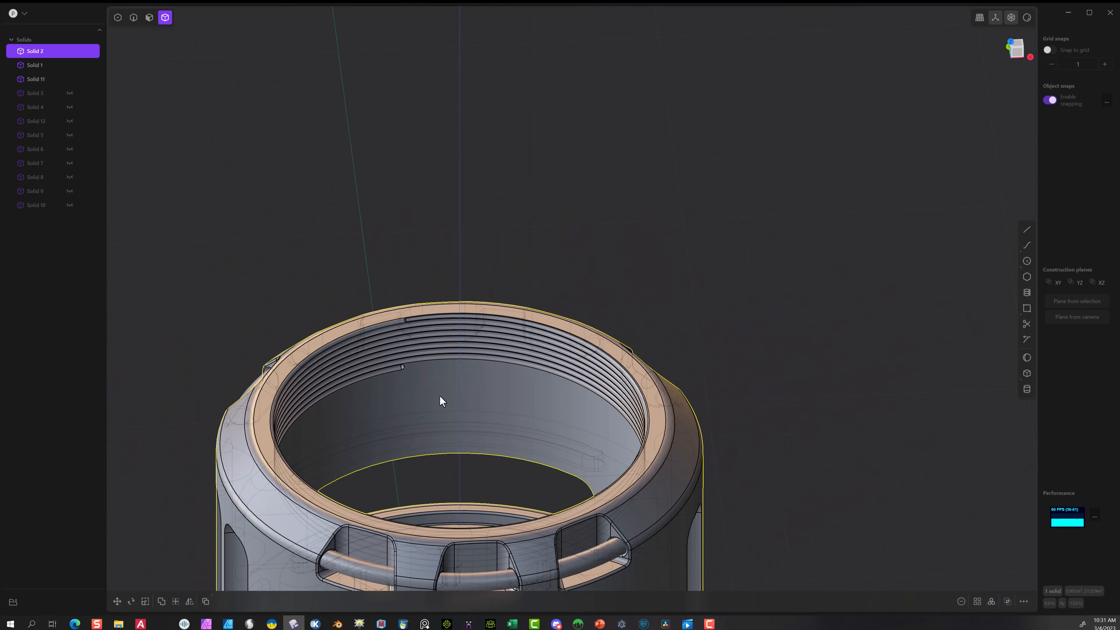
- Fillet the rims of all the long and short flutes around the outer body with a distance of about 0.008
{"action": "middle_click_drag", "start_coordinate": [440, 400], "coordinate": [355, 346]}
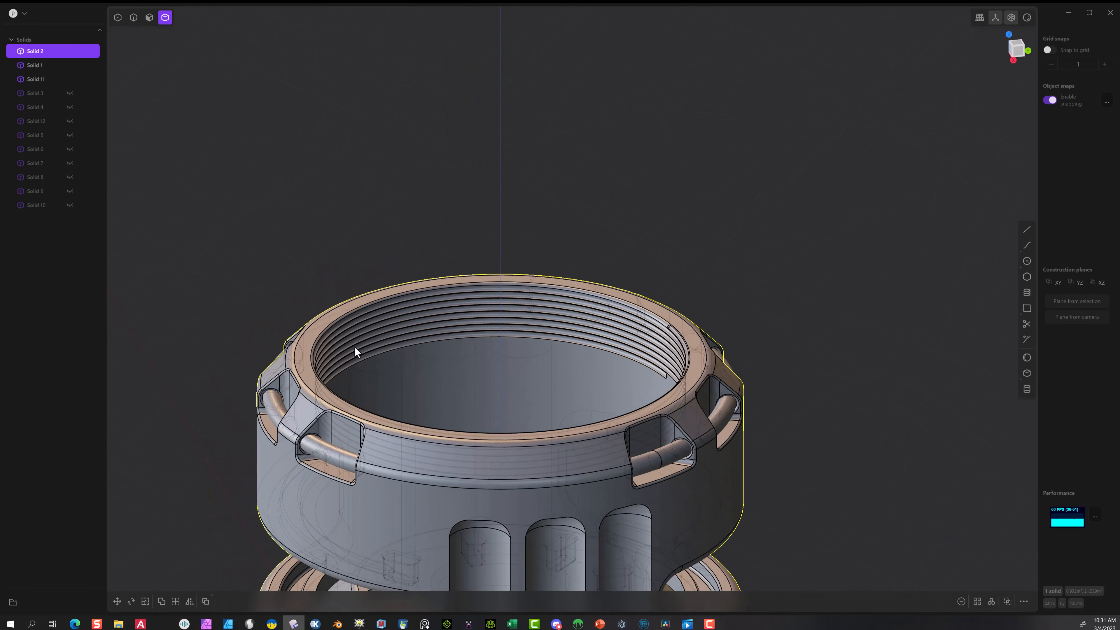
{"action": "scroll", "coordinate": [405, 371], "scroll_direction": "down", "scroll_amount": 5}
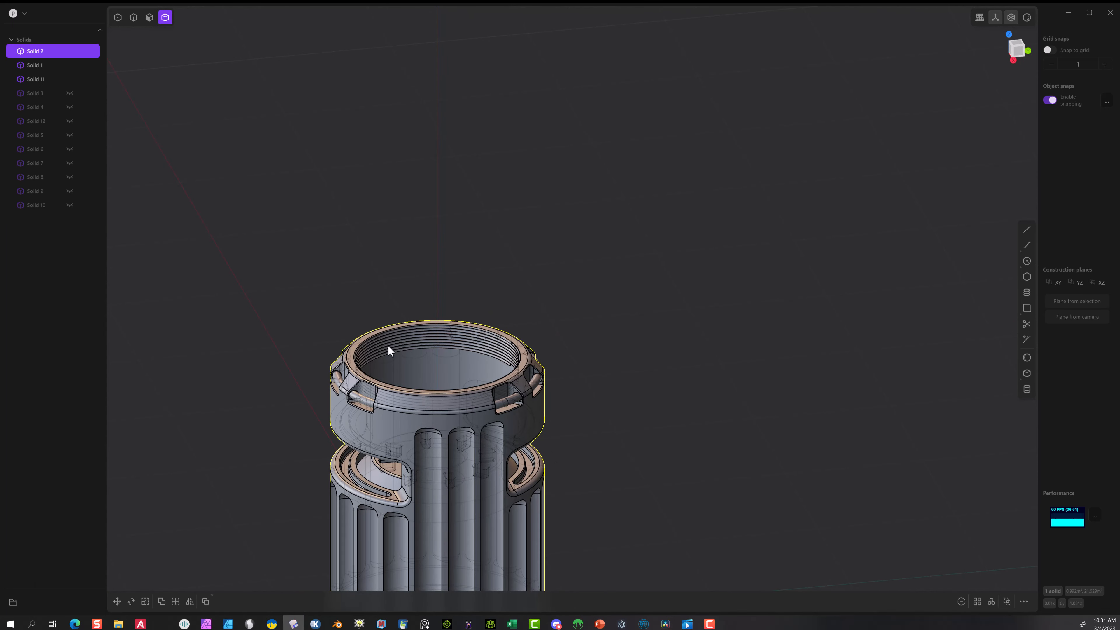
{"action": "middle_click_drag", "start_coordinate": [677, 221], "coordinate": [700, 154], "text": "shift"}
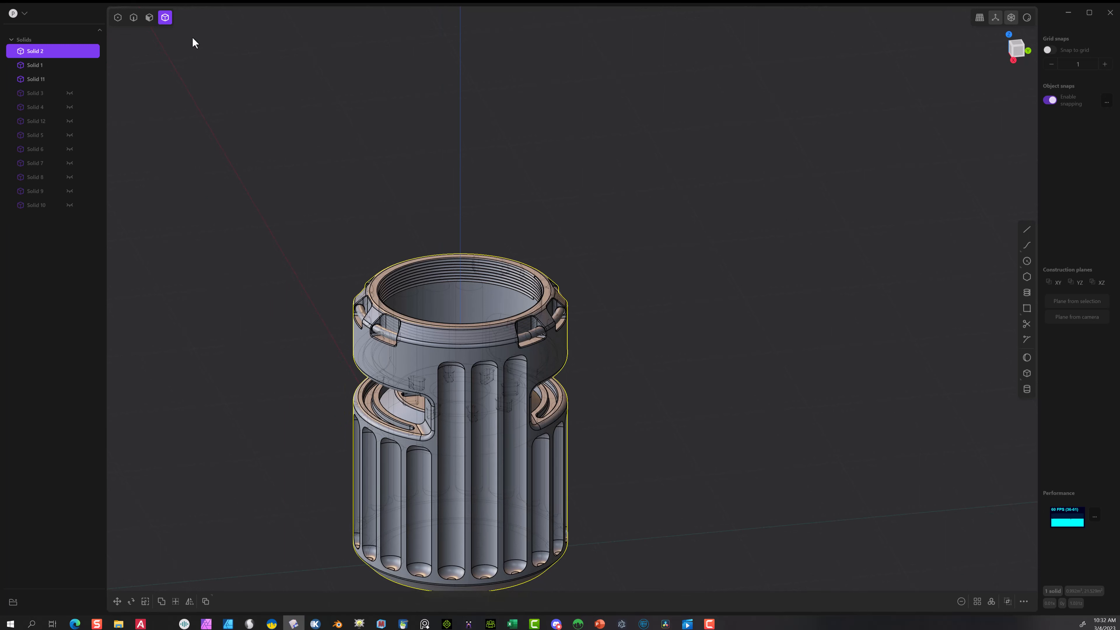
{"action": "left_click", "coordinate": [134, 19]}
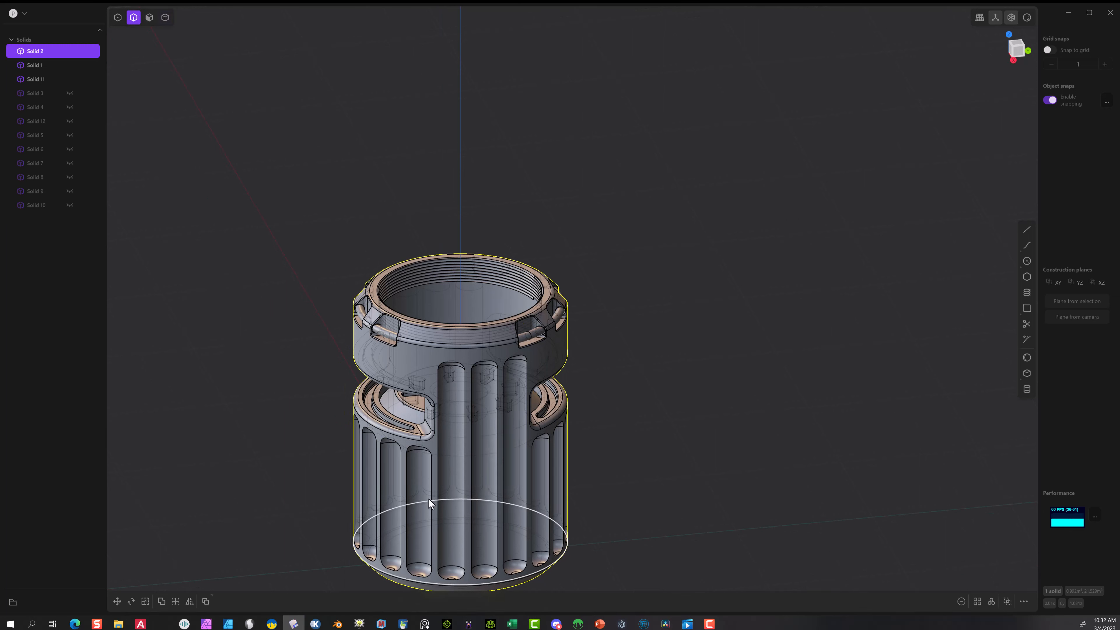
{"action": "left_click", "coordinate": [438, 485]}
{"action": "key", "text": "f"}
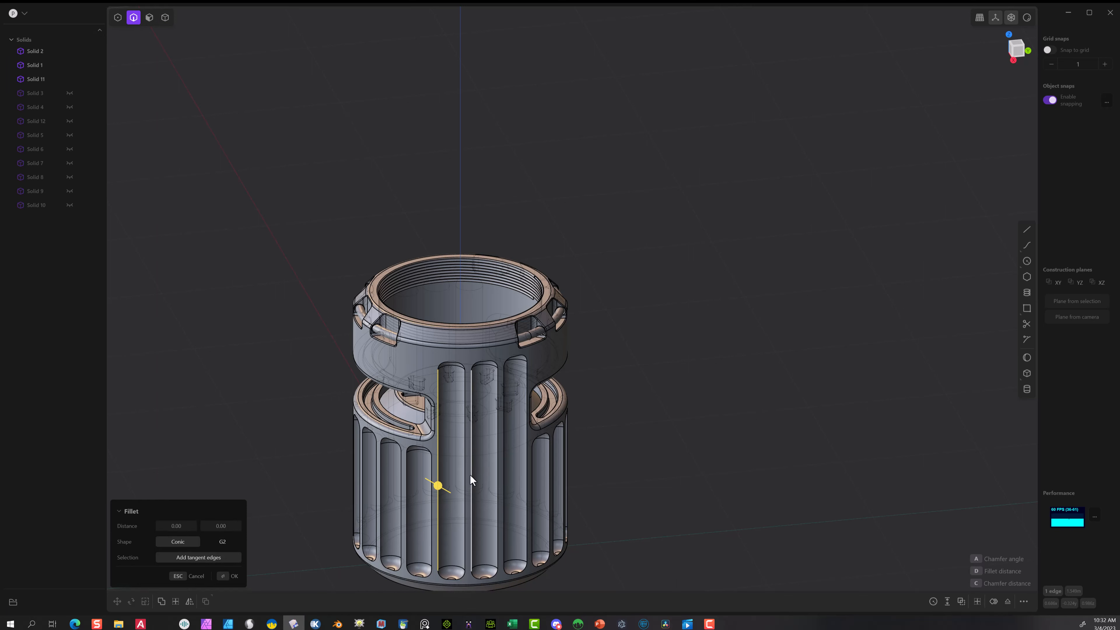
{"action": "left_click", "coordinate": [472, 482]}
{"action": "left_click", "coordinate": [504, 492]}
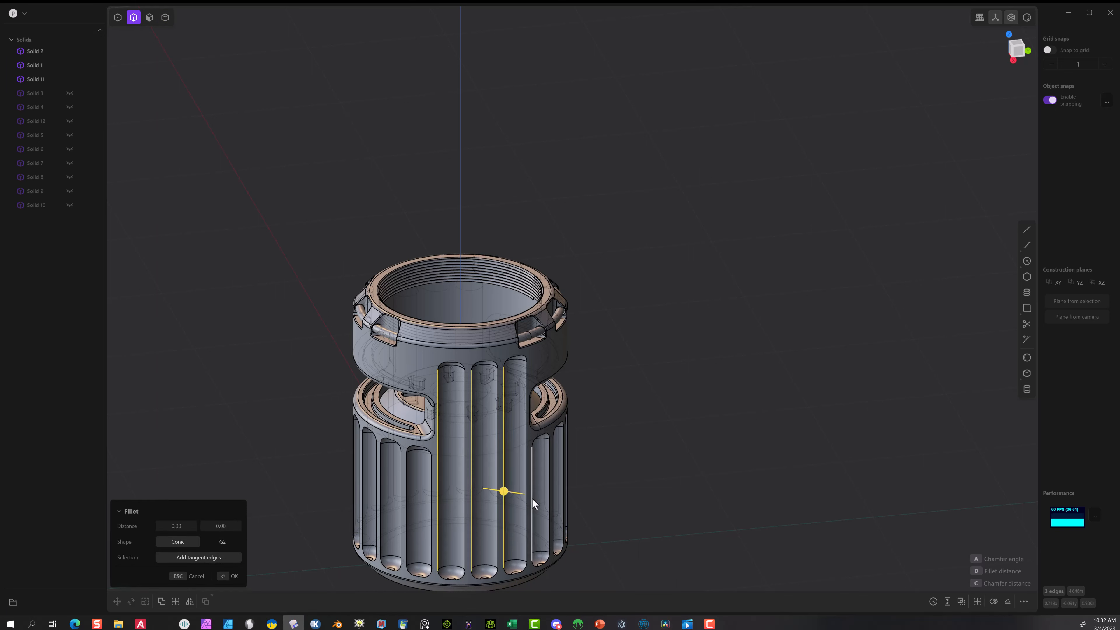
{"action": "left_click", "coordinate": [532, 498]}
{"action": "left_click", "coordinate": [554, 496]}
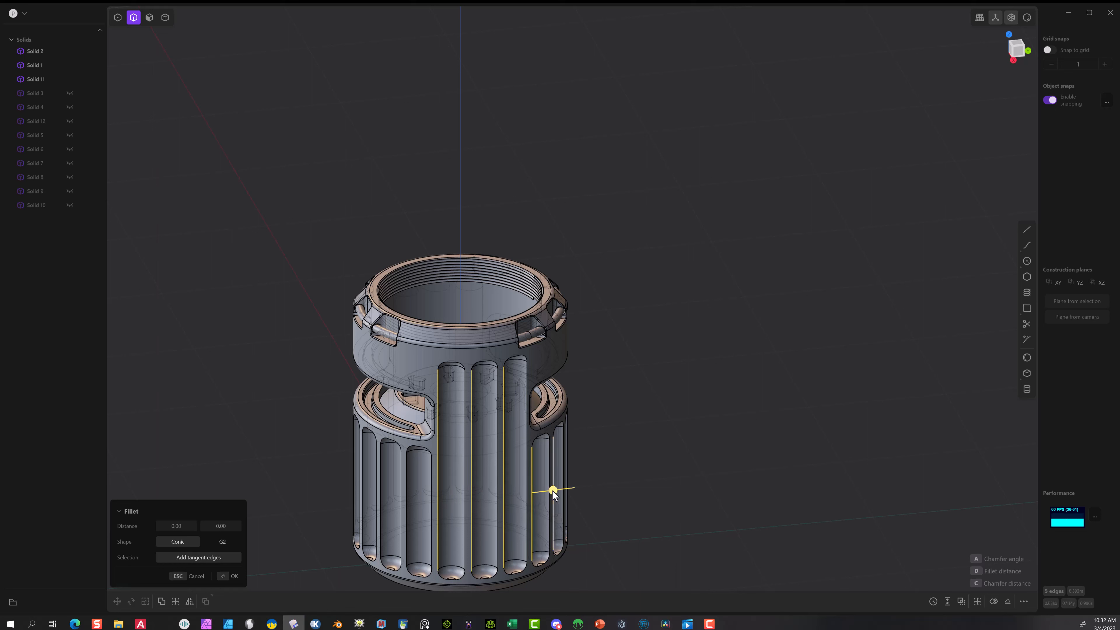
{"action": "middle_click_drag", "start_coordinate": [555, 493], "coordinate": [623, 368]}
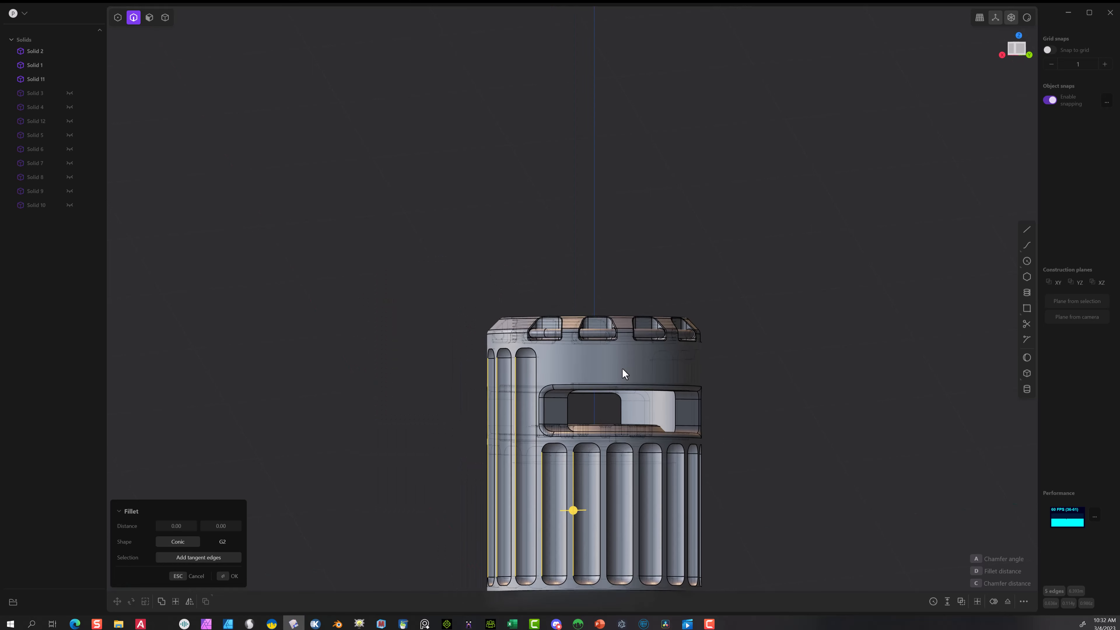
{"action": "left_click", "coordinate": [608, 516]}
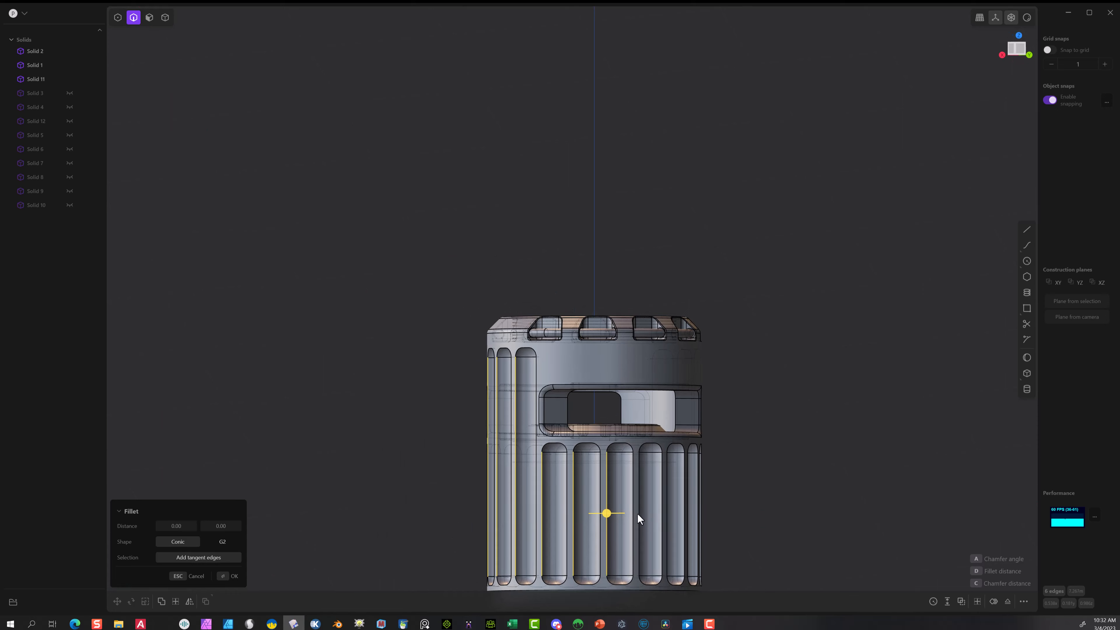
{"action": "left_click", "coordinate": [638, 513]}
{"action": "left_click", "coordinate": [666, 521]}
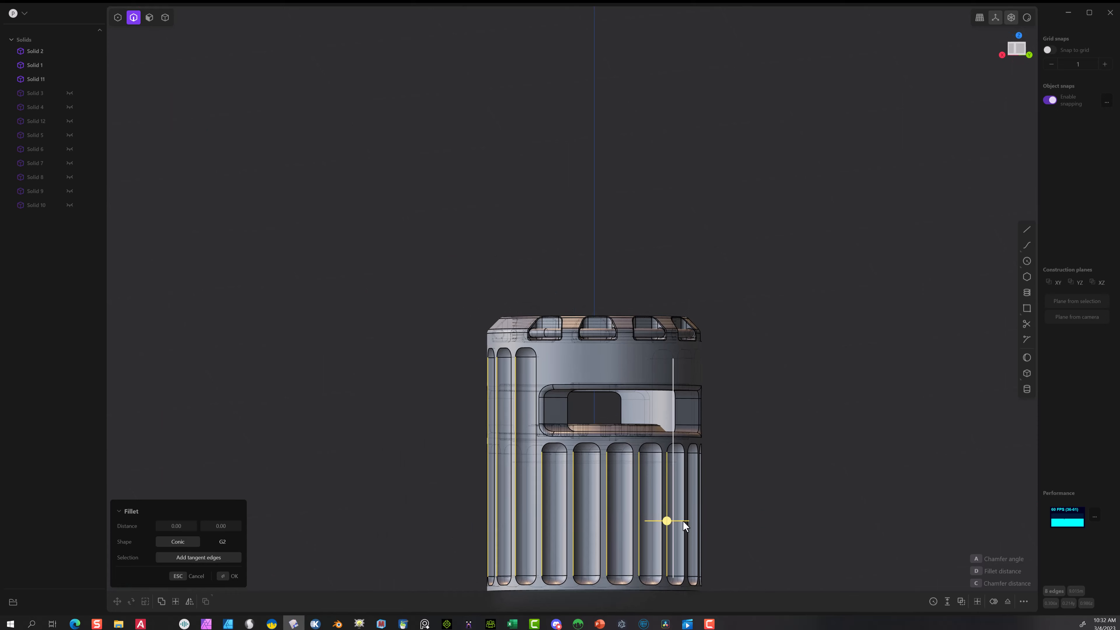
{"action": "middle_click_drag", "start_coordinate": [797, 491], "coordinate": [667, 494]}
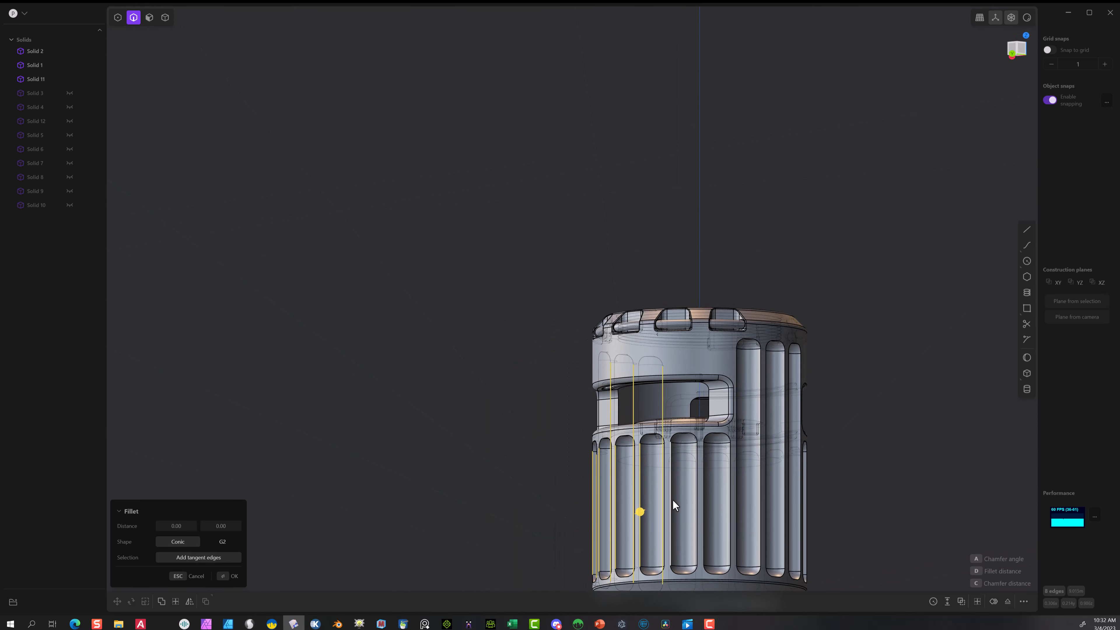
{"action": "left_click", "coordinate": [671, 499]}
{"action": "left_click", "coordinate": [703, 505]}
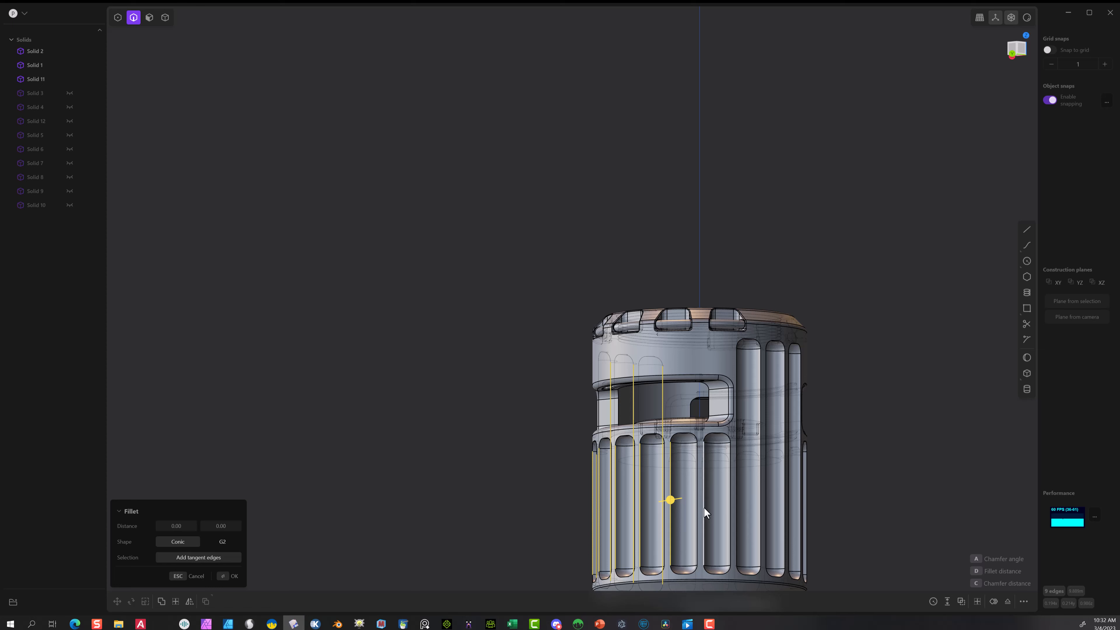
{"action": "left_click", "coordinate": [737, 499]}
{"action": "left_click", "coordinate": [766, 498]}
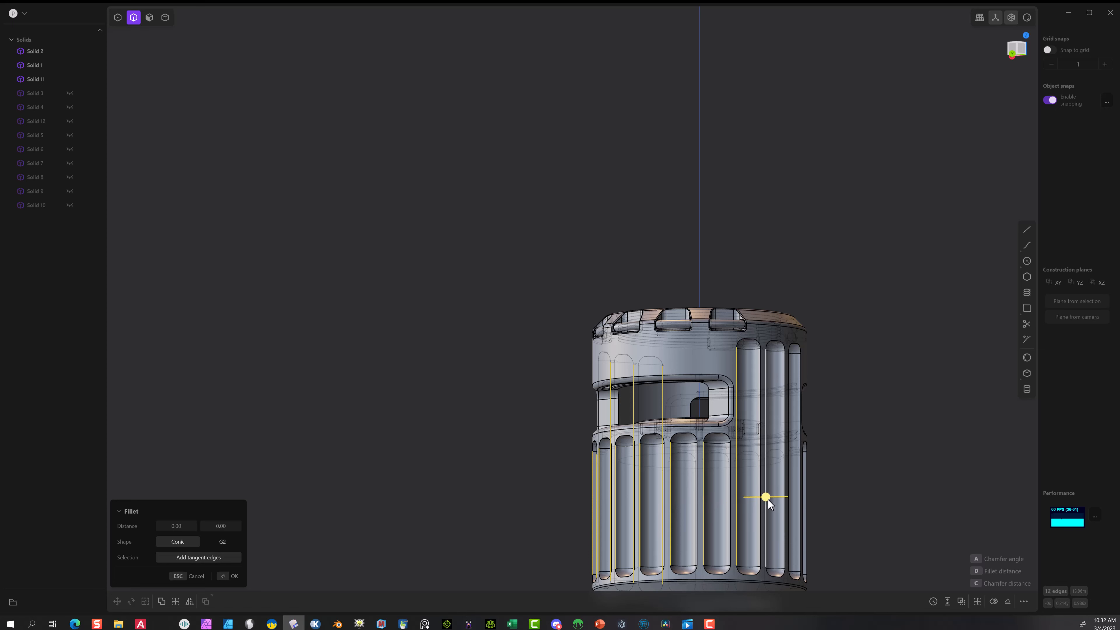
{"action": "left_click", "coordinate": [789, 498]}
{"action": "middle_click_drag", "start_coordinate": [877, 465], "coordinate": [613, 542]}
{"action": "scroll", "coordinate": [629, 500], "scroll_direction": "up", "scroll_amount": 3}
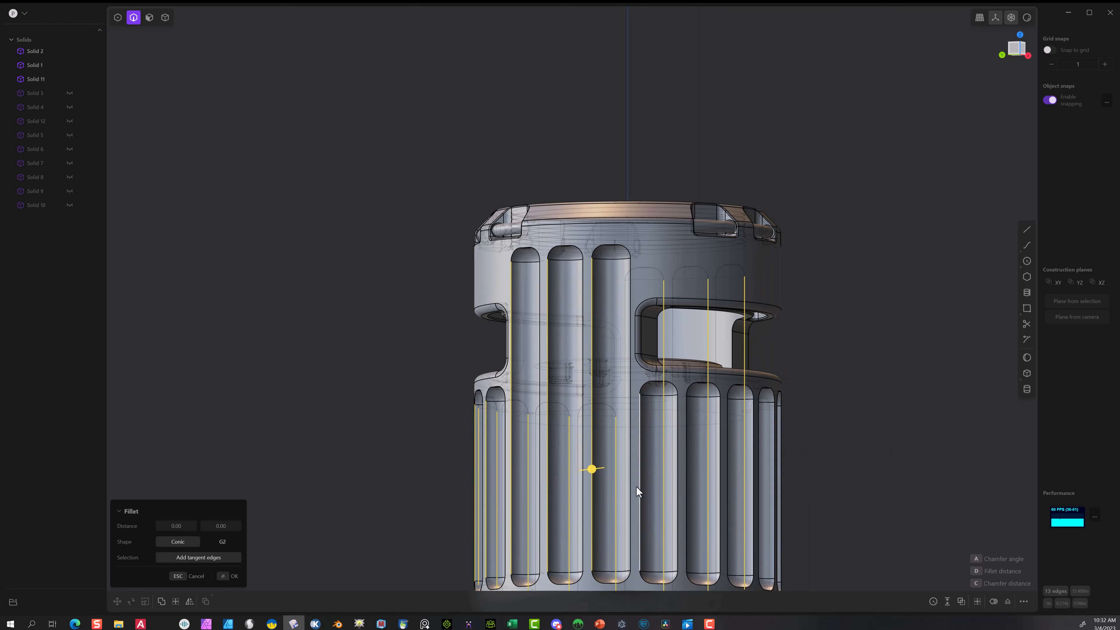
{"action": "left_click", "coordinate": [640, 488]}
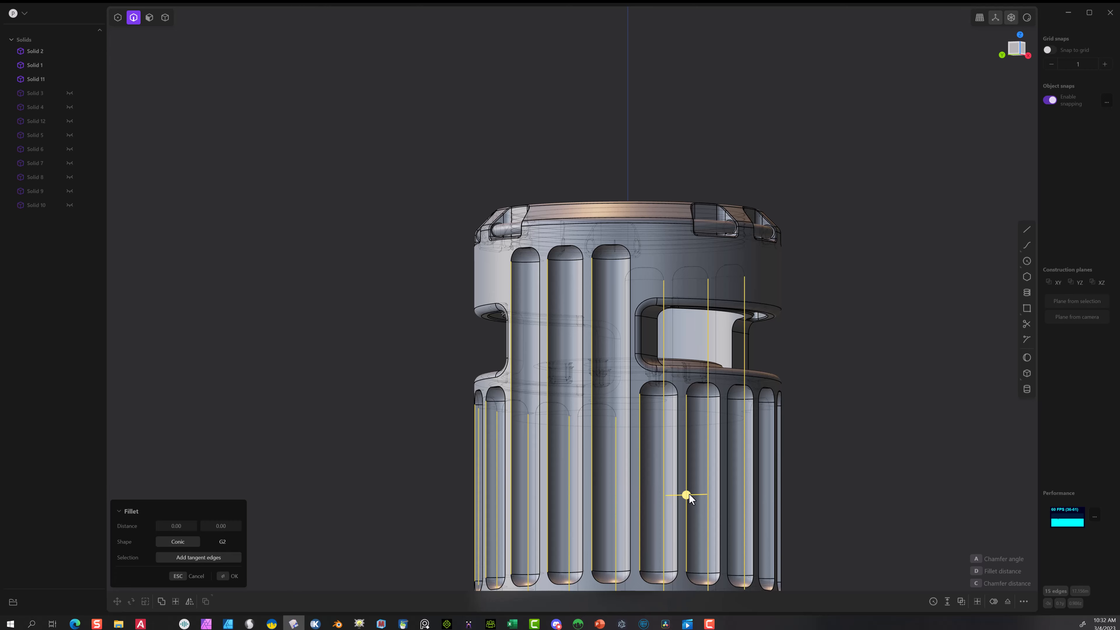
{"action": "left_click", "coordinate": [687, 494]}
{"action": "left_click", "coordinate": [727, 486]}
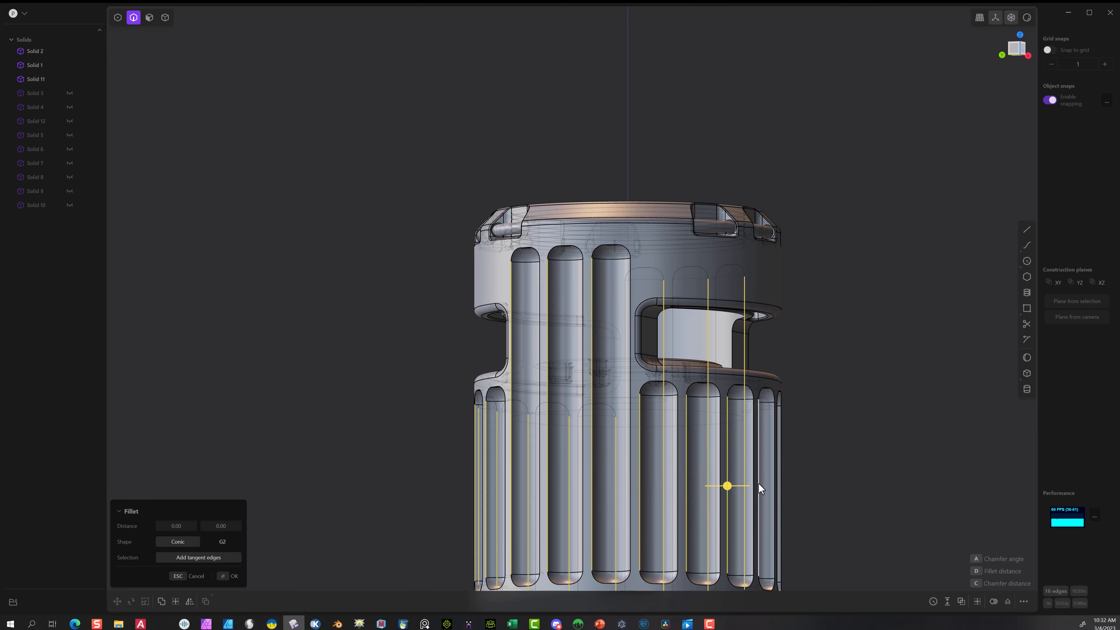
{"action": "left_click", "coordinate": [758, 483]}
{"action": "middle_click_drag", "start_coordinate": [816, 472], "coordinate": [799, 389]}
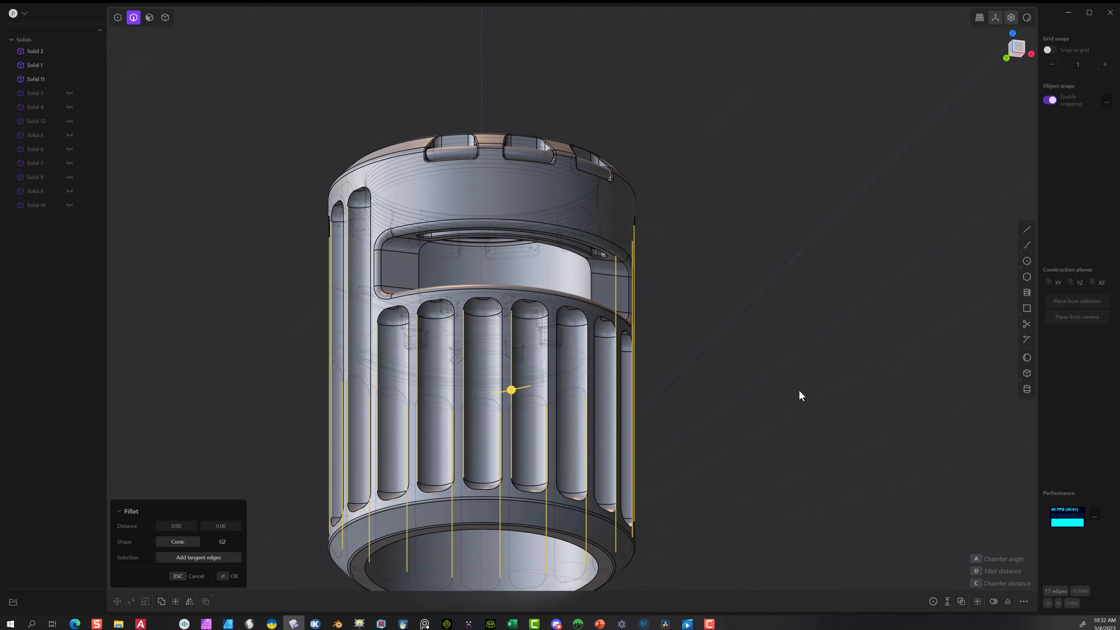
{"action": "left_click", "coordinate": [557, 353]}
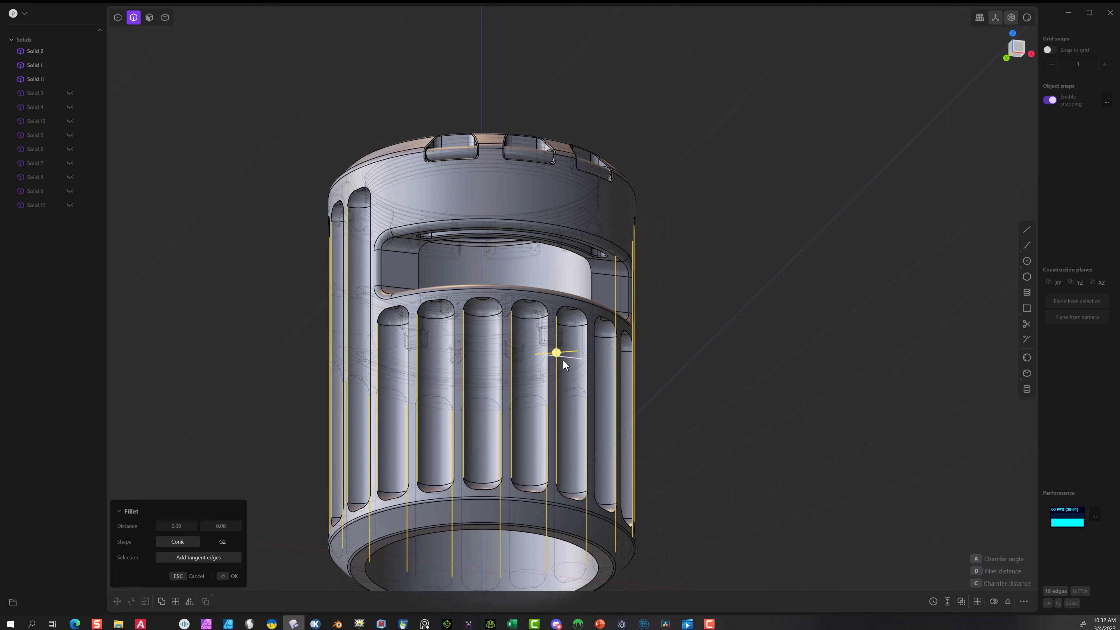
{"action": "left_click", "coordinate": [593, 387]}
{"action": "middle_click_drag", "start_coordinate": [594, 387], "coordinate": [746, 405]}
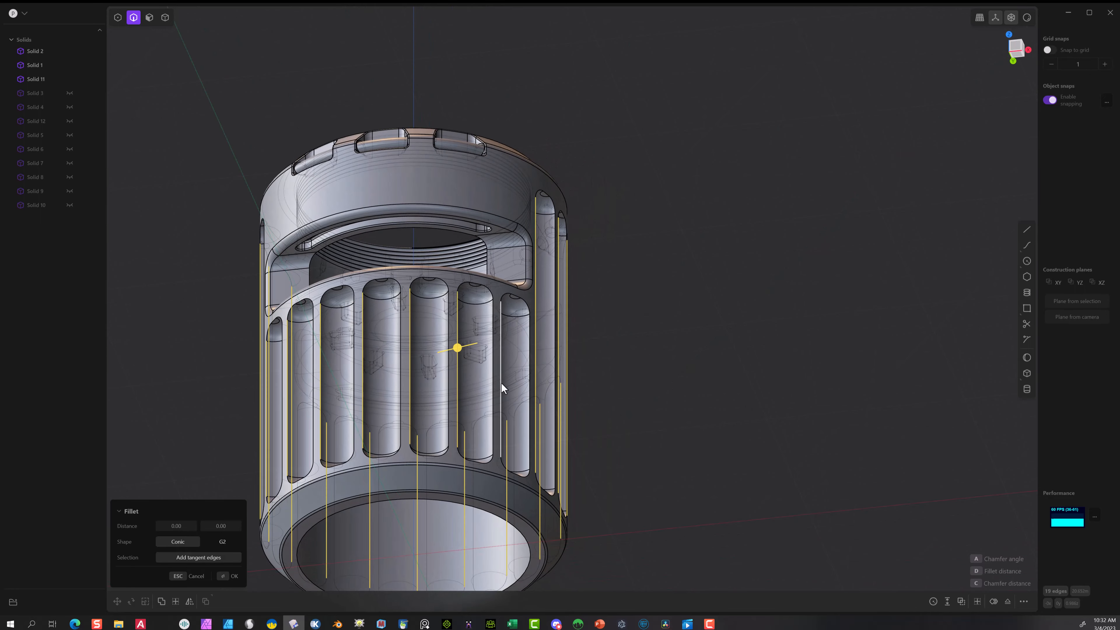
{"action": "left_click", "coordinate": [501, 382]}
{"action": "middle_click_drag", "start_coordinate": [633, 418], "coordinate": [504, 361]}
{"action": "middle_click_drag", "start_coordinate": [478, 476], "coordinate": [632, 498]}
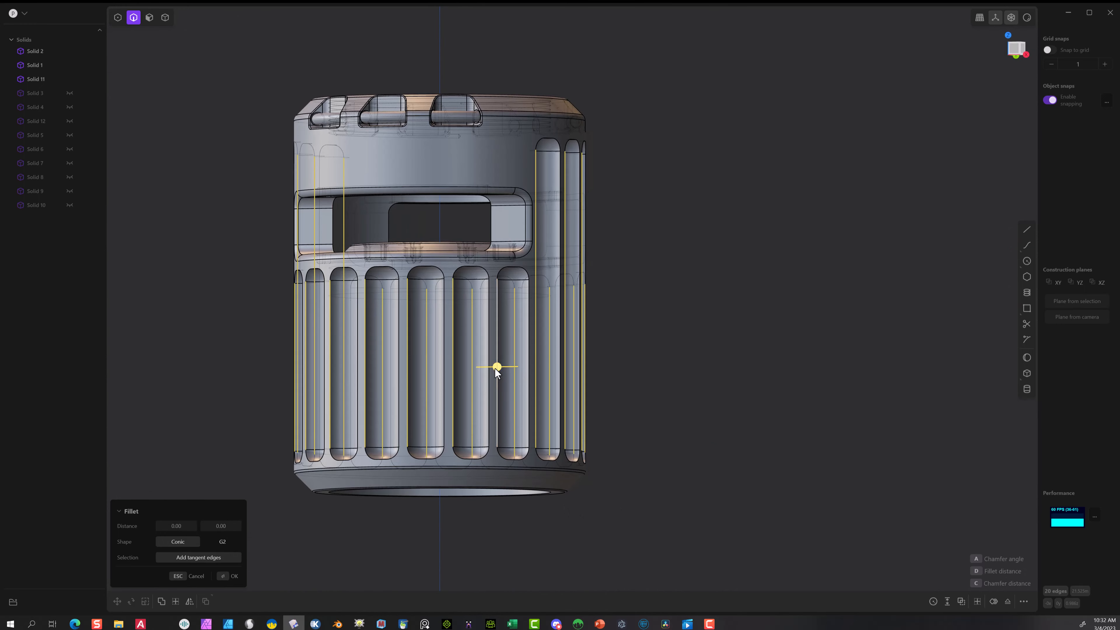
{"action": "left_click_drag", "start_coordinate": [497, 370], "coordinate": [497, 369]}
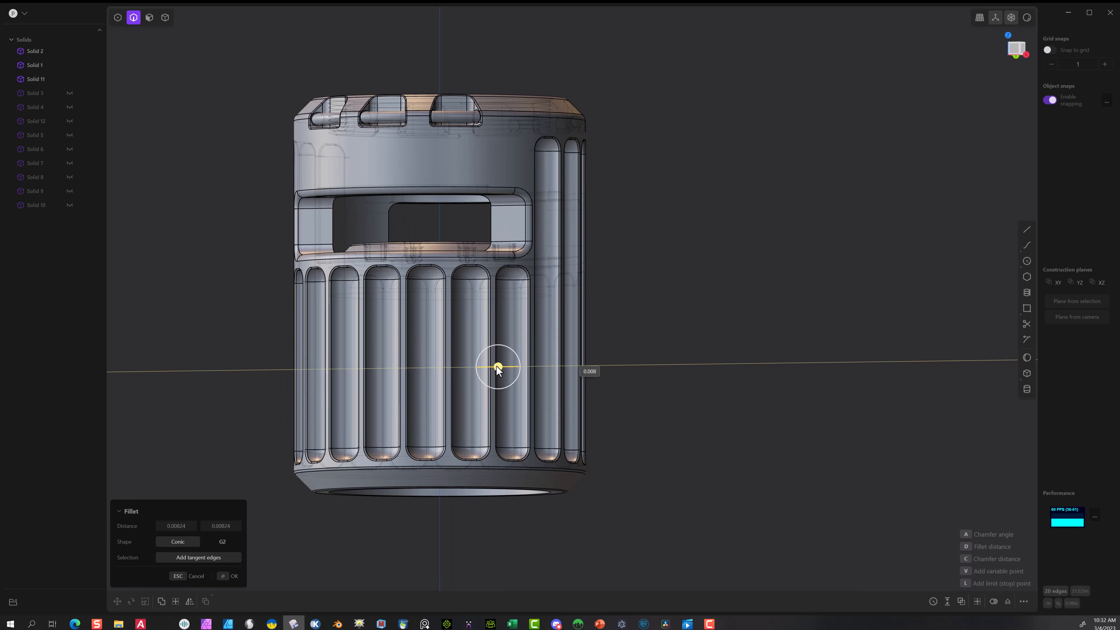
{"action": "left_click_drag", "start_coordinate": [497, 370], "coordinate": [497, 369]}
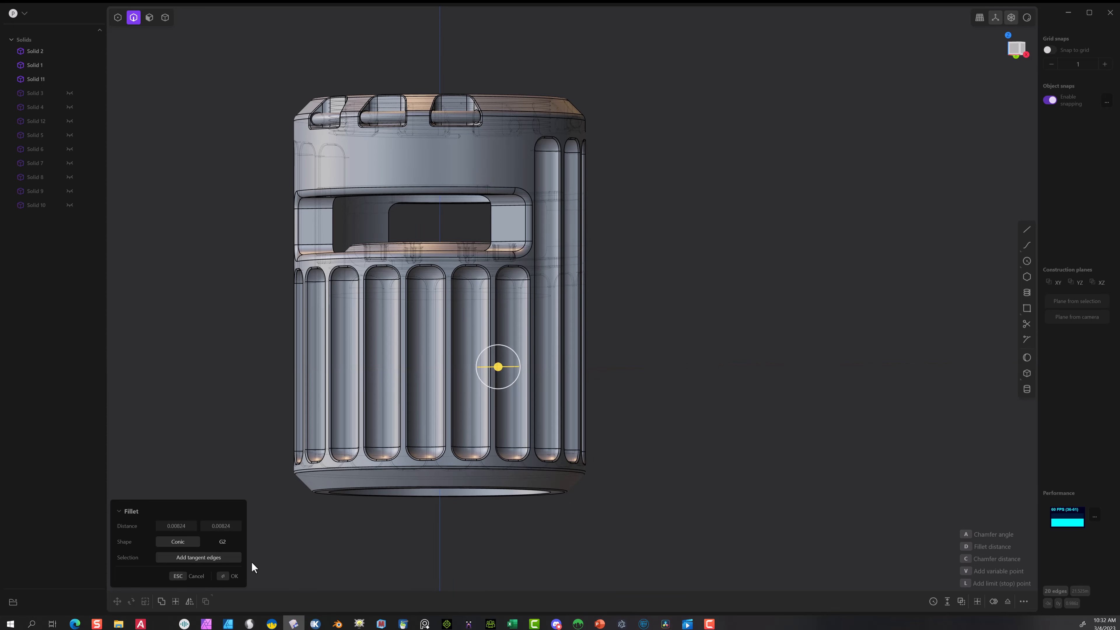
{"action": "left_click", "coordinate": [224, 578]}
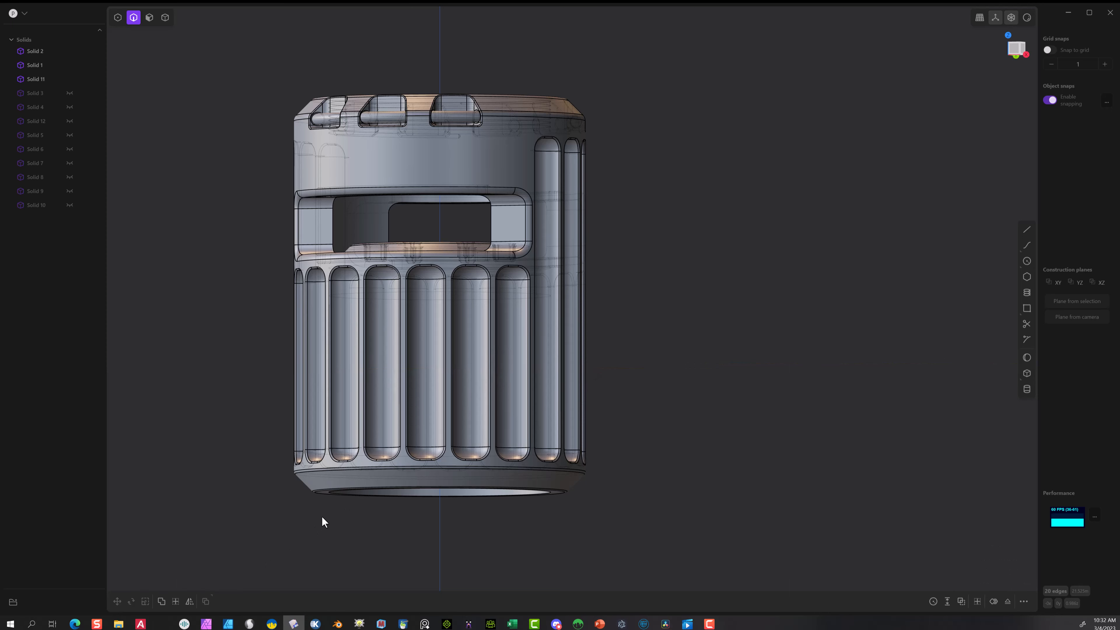
- Try to fillet the inner circular edge of the body's bottom opening
{"action": "left_click", "coordinate": [496, 464]}
{"action": "middle_click_drag", "start_coordinate": [508, 474], "coordinate": [382, 351]}
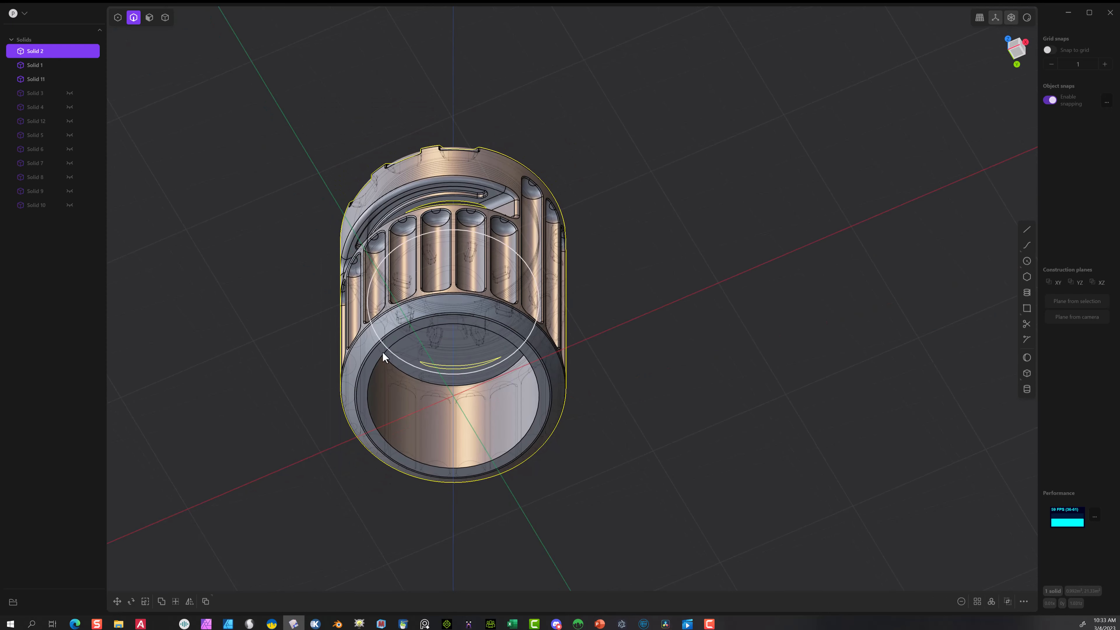
{"action": "left_click", "coordinate": [372, 371]}
{"action": "key", "text": "f"}
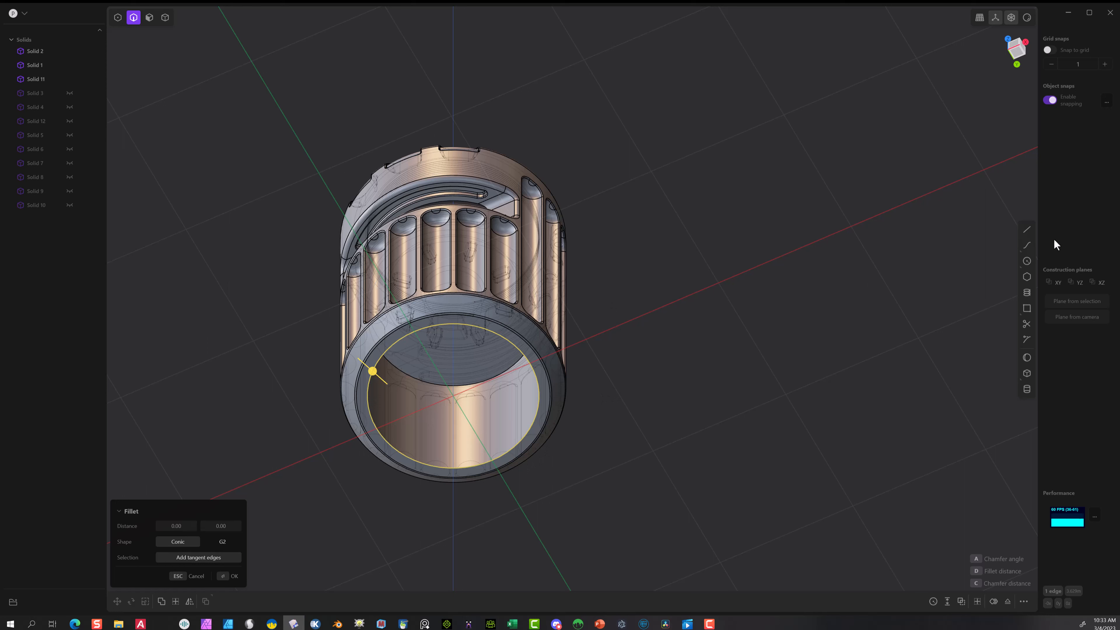
{"action": "left_click", "coordinate": [227, 576]}
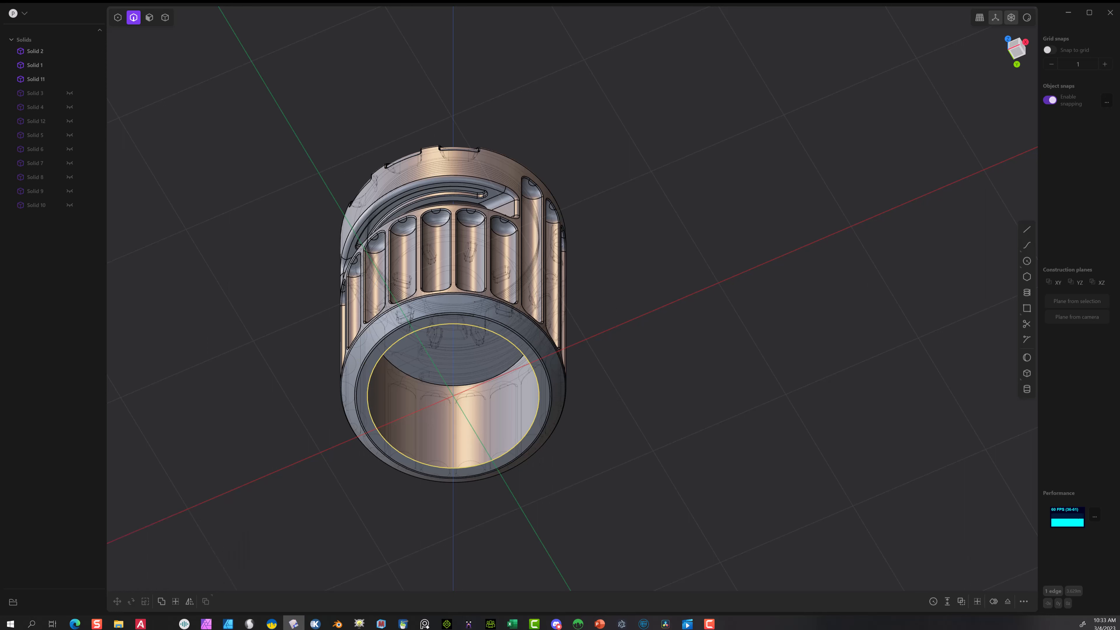
- Duplicate the inner circular edge of the body's bottom opening as a curve and move it up about 0.267 along Z
{"action": "middle_click_drag", "start_coordinate": [889, 209], "coordinate": [809, 350]}
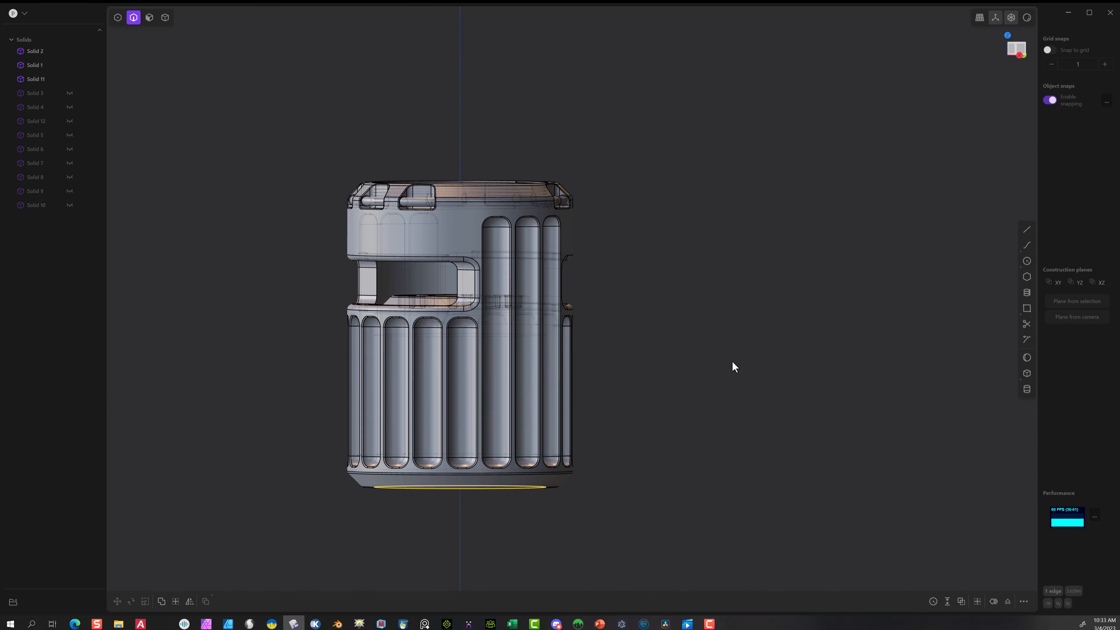
{"action": "key", "text": "ctrl+d"}
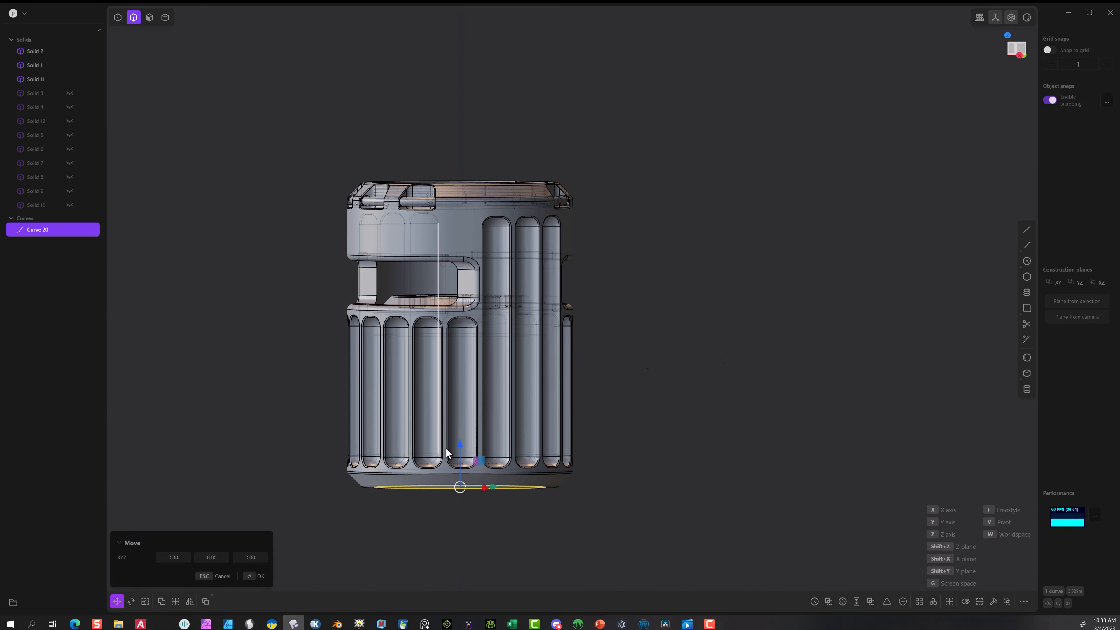
{"action": "left_click_drag", "start_coordinate": [460, 444], "coordinate": [466, 404]}
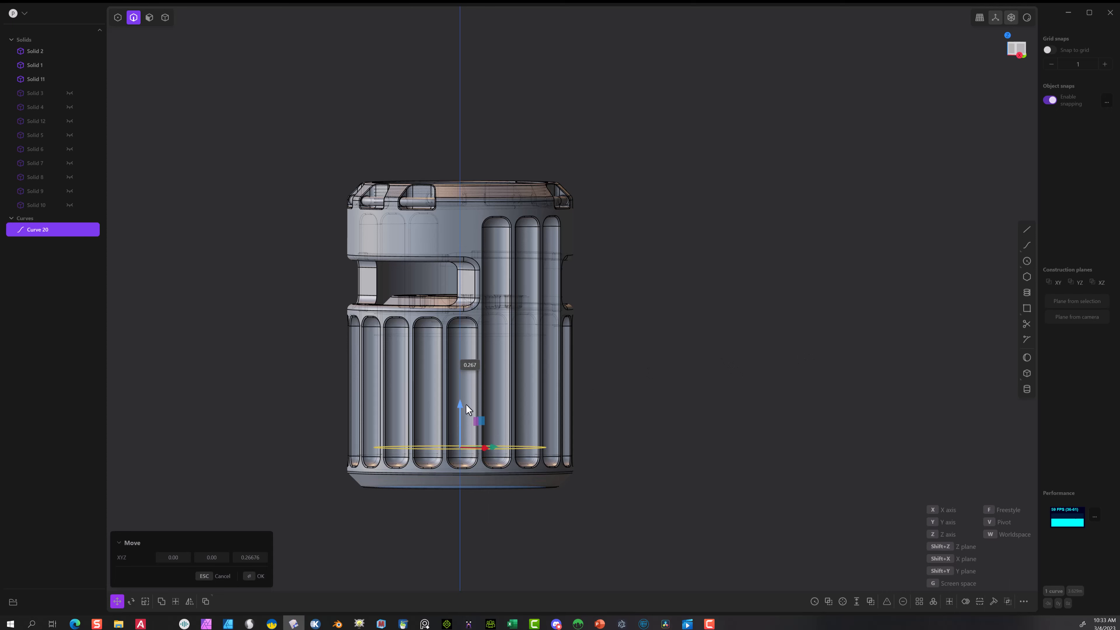
{"action": "left_click", "coordinate": [150, 18]}
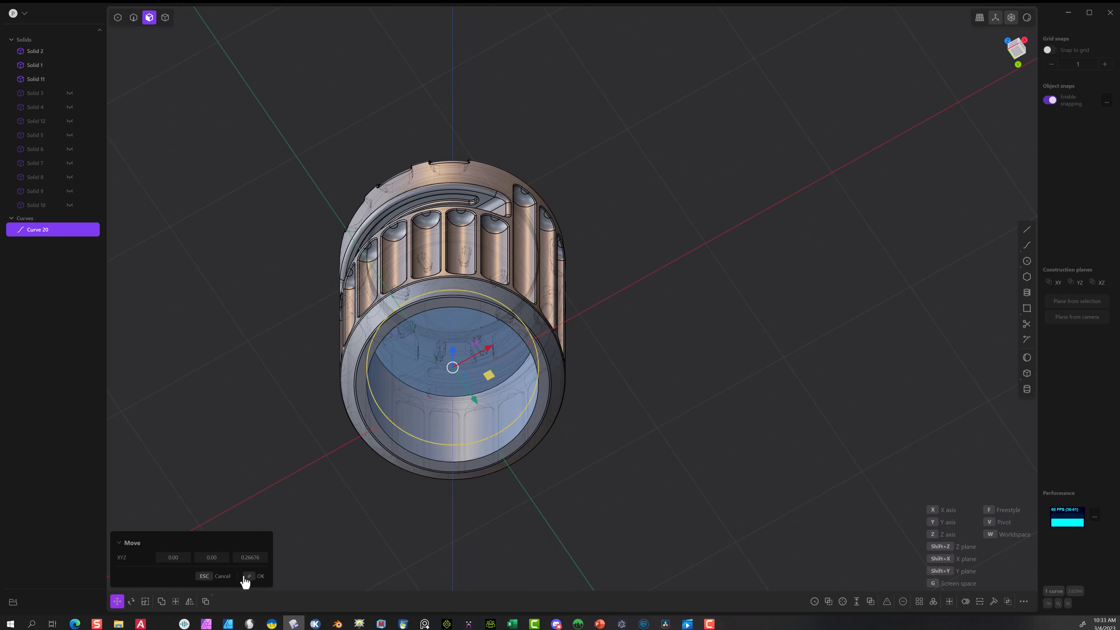
{"action": "left_click", "coordinate": [247, 576]}
- Extrude the circular region inside the bottom opening downward by about 2 to form a solid cylinder protruding below the body
{"action": "left_click", "coordinate": [434, 364]}
{"action": "key", "text": "e"}
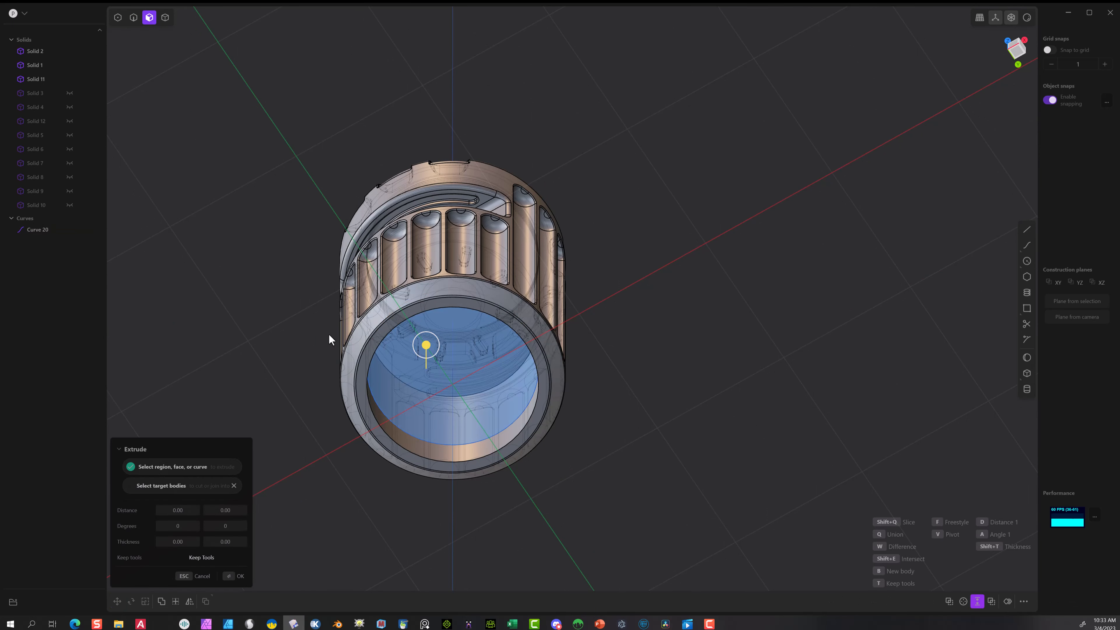
{"action": "middle_click_drag", "start_coordinate": [835, 344], "coordinate": [714, 445]}
{"action": "left_click_drag", "start_coordinate": [462, 402], "coordinate": [472, 622]}
{"action": "scroll", "coordinate": [767, 322], "scroll_direction": "down", "scroll_amount": 5}
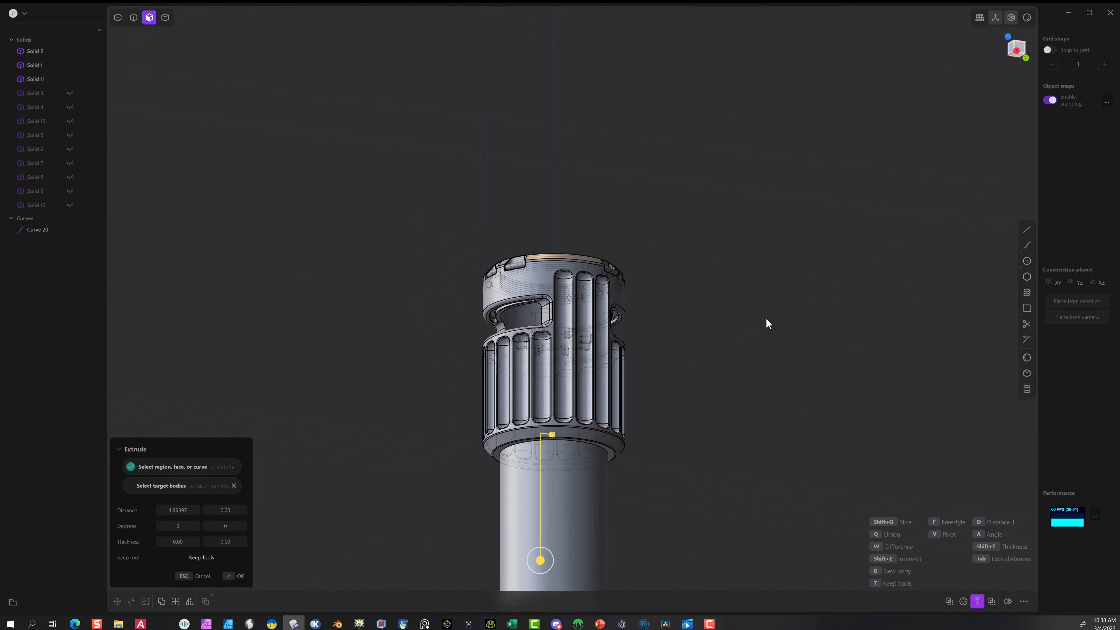
{"action": "middle_click_drag", "start_coordinate": [768, 353], "coordinate": [781, 446]}
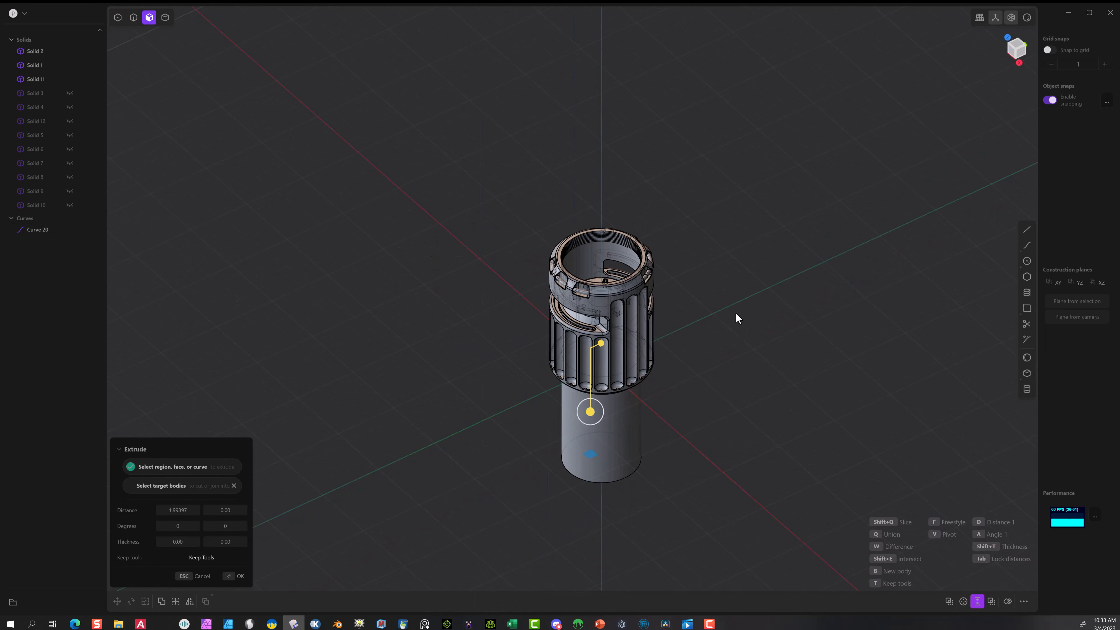
{"action": "left_click", "coordinate": [234, 576]}
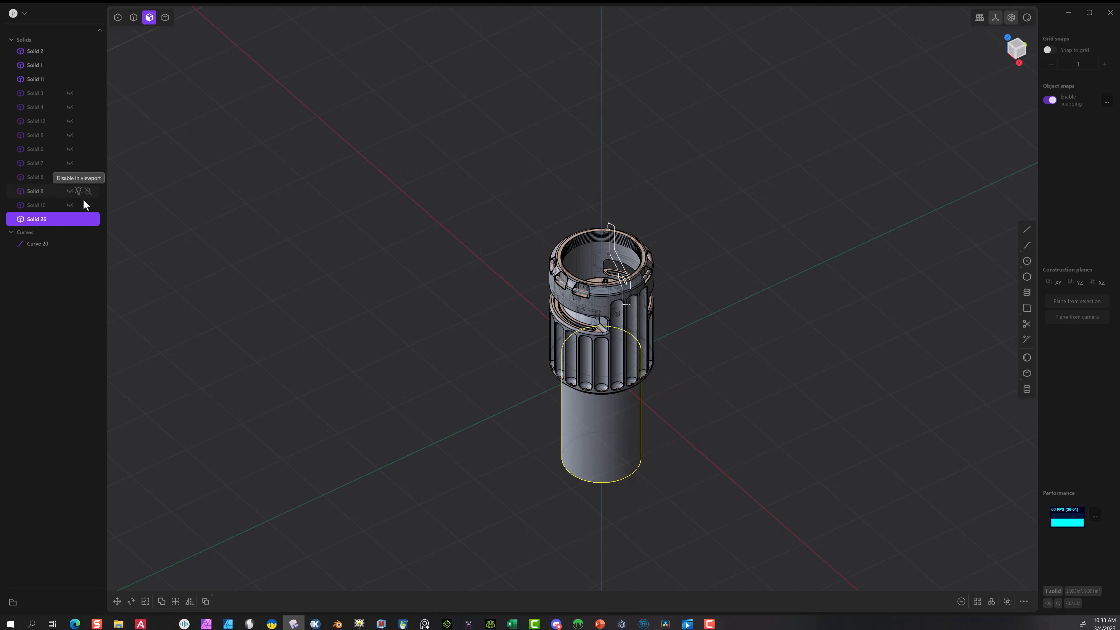
- Unhide all the hidden solids, Solid 3 to Solid 10 and Solid 12, to show the bent arms and core
{"action": "left_click", "coordinate": [69, 204]}
{"action": "left_click", "coordinate": [69, 191]}
{"action": "left_click", "coordinate": [67, 177]}
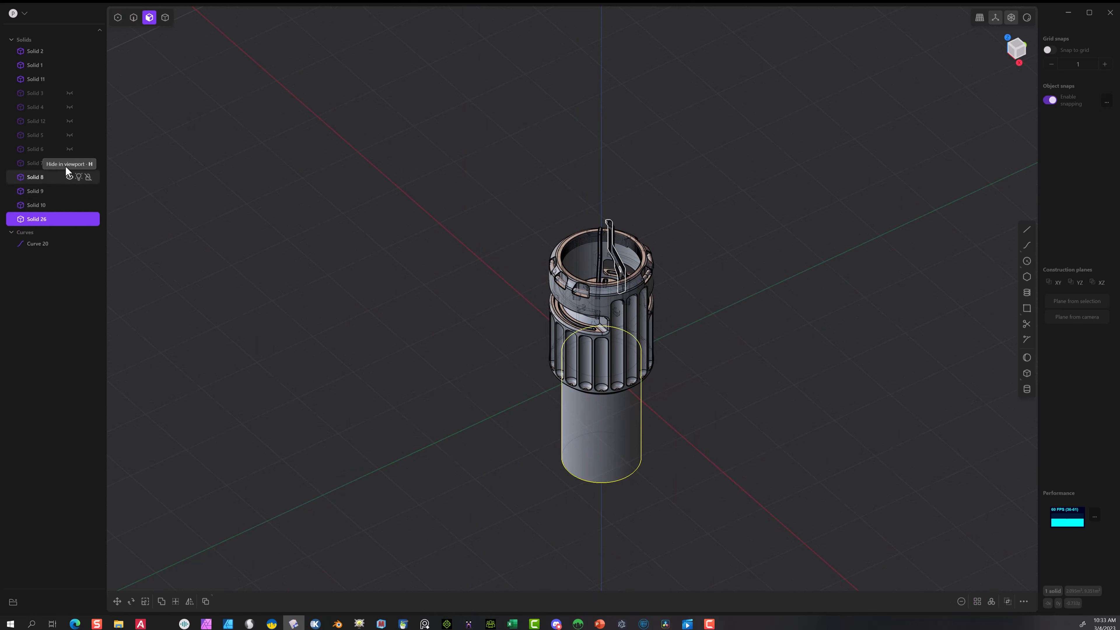
{"action": "left_click", "coordinate": [68, 162]}
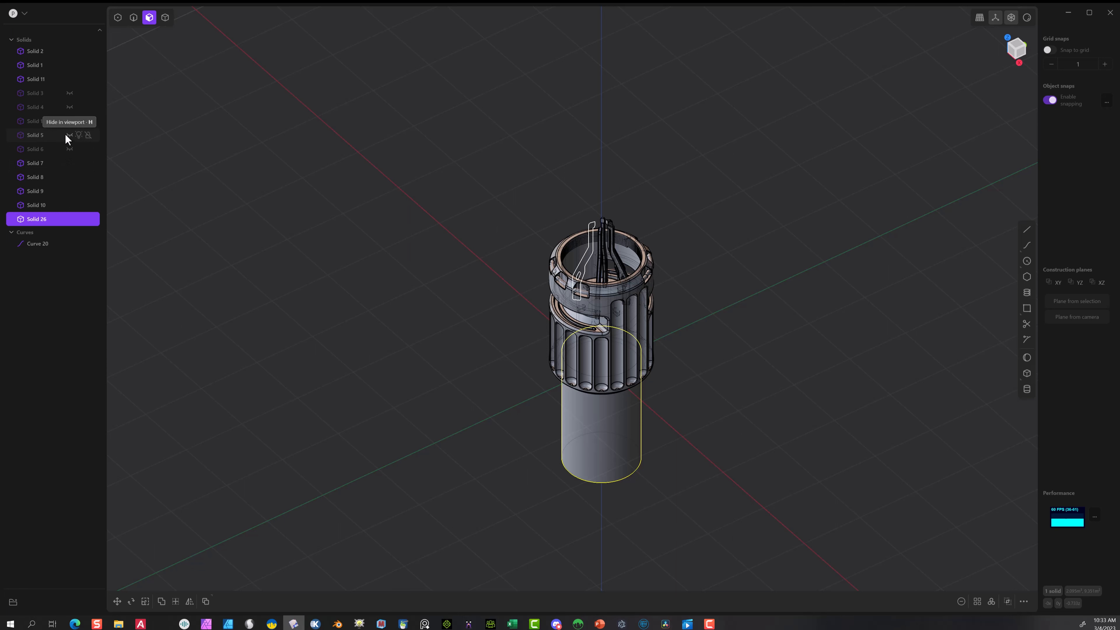
{"action": "left_click", "coordinate": [69, 135]}
{"action": "left_click", "coordinate": [70, 149]}
{"action": "left_click", "coordinate": [70, 121]}
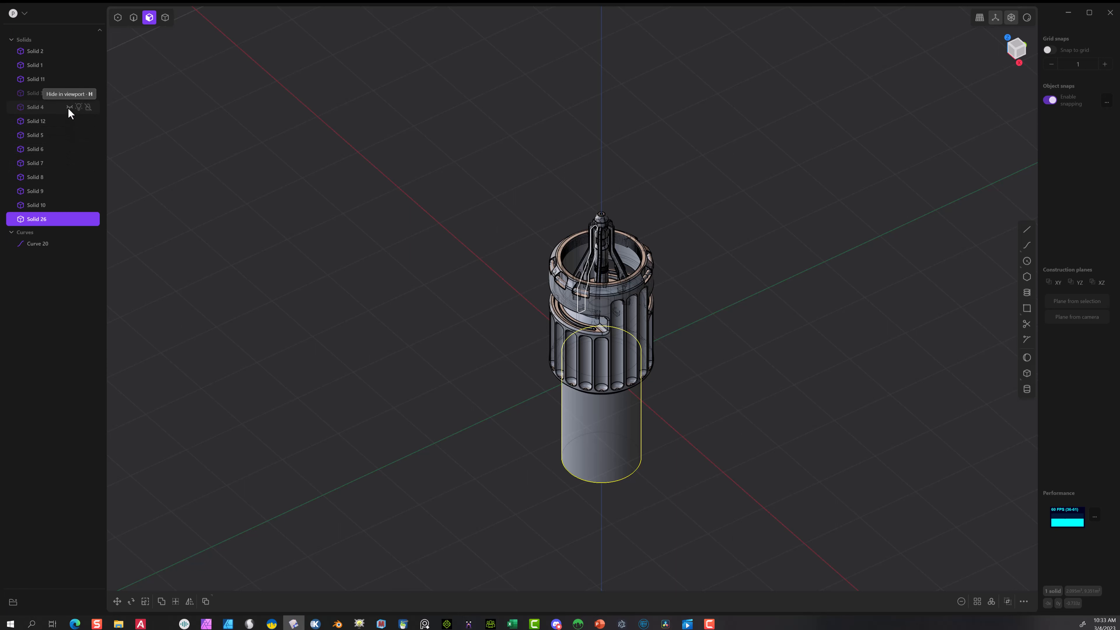
{"action": "left_click", "coordinate": [69, 107]}
{"action": "left_click", "coordinate": [70, 93]}
- Examine the complete assembly from the side and up close around the arms, threaded rim and slotted disc core
{"action": "scroll", "coordinate": [742, 377], "scroll_direction": "up", "scroll_amount": 1}
{"action": "scroll", "coordinate": [742, 378], "scroll_direction": "up", "scroll_amount": 3}
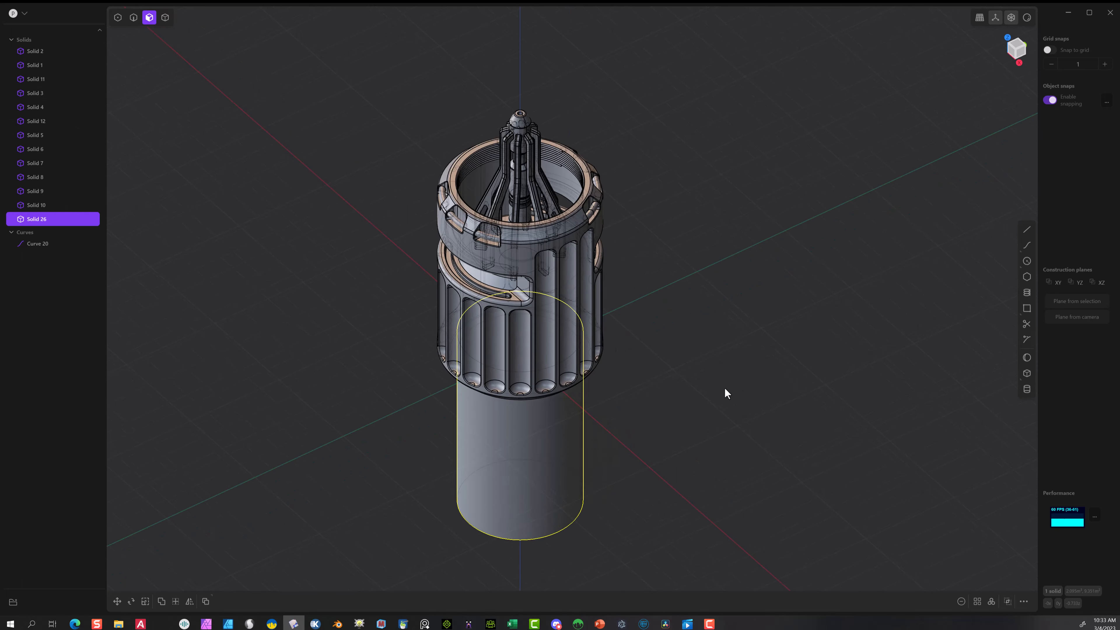
{"action": "middle_click_drag", "start_coordinate": [724, 387], "coordinate": [772, 335]}
{"action": "scroll", "coordinate": [754, 393], "scroll_direction": "down", "scroll_amount": 1}
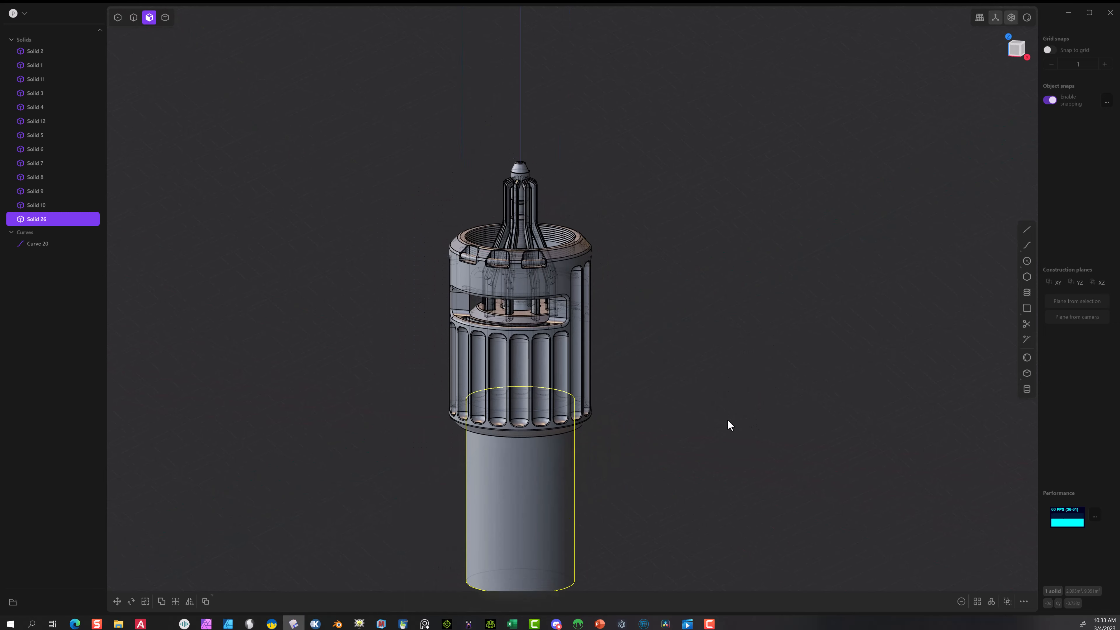
{"action": "scroll", "coordinate": [600, 207], "scroll_direction": "up", "scroll_amount": 3}
{"action": "scroll", "coordinate": [601, 207], "scroll_direction": "up", "scroll_amount": 2}
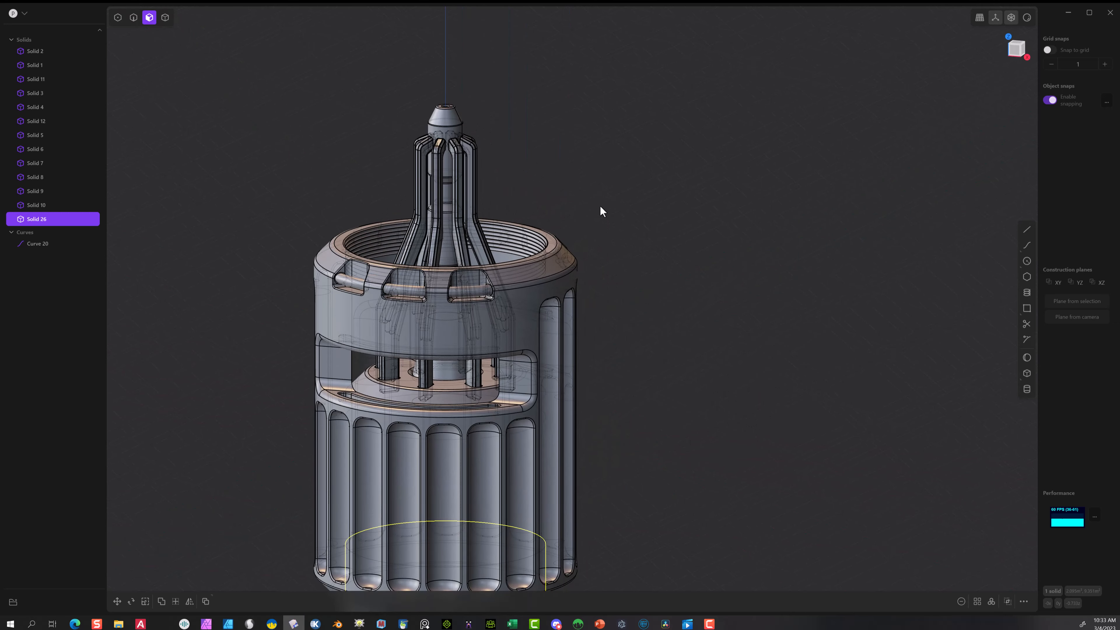
{"action": "scroll", "coordinate": [698, 273], "scroll_direction": "up", "scroll_amount": 2}
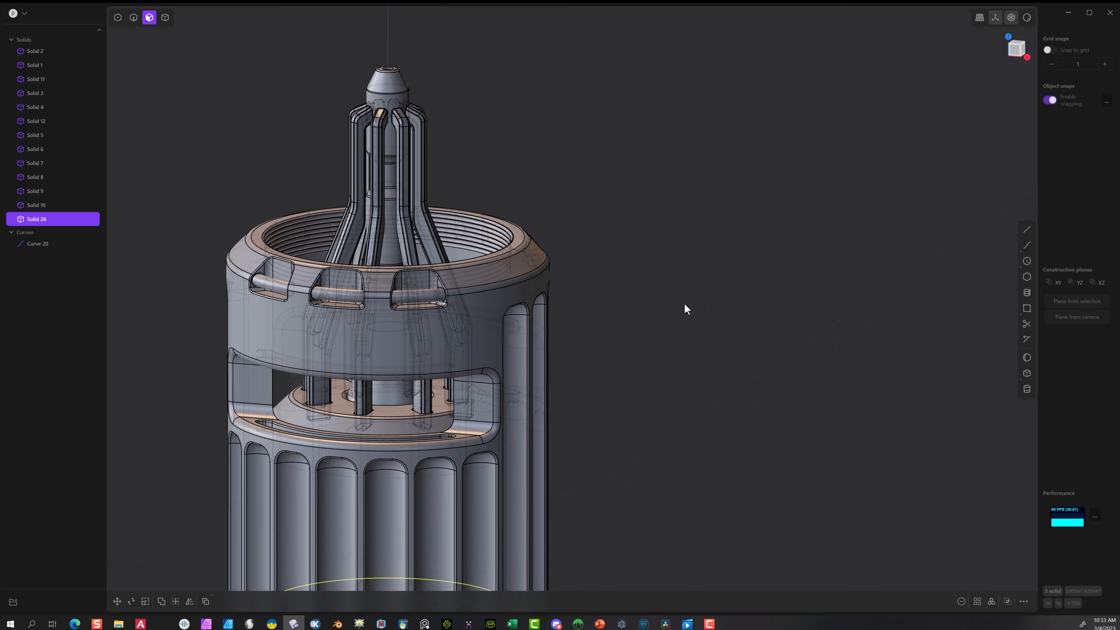